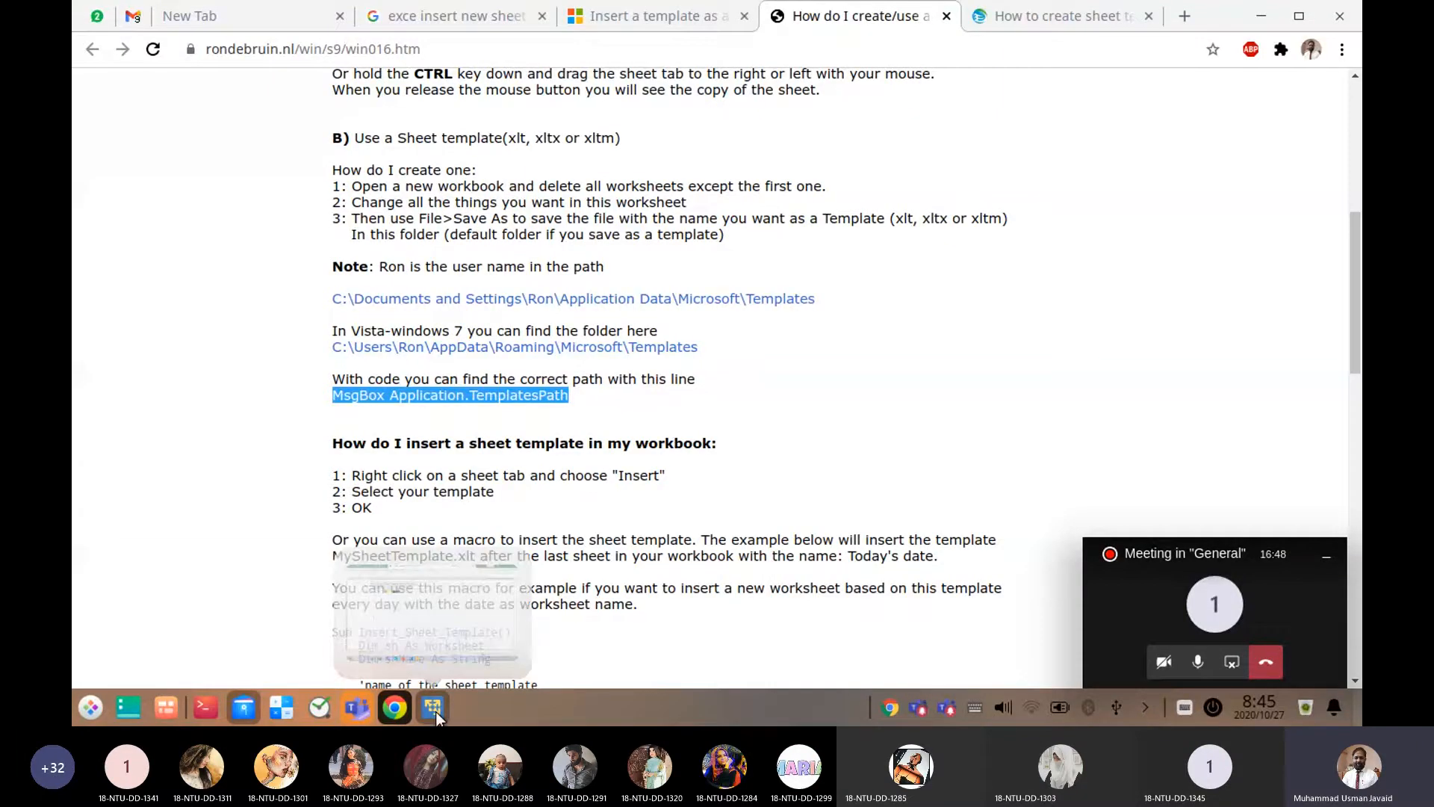
Switch to HoneyCombs.pdf in Foxit Reader and look back through the weave diagrams to the Fancy Honeycomb slide on page 23
left_click(437, 711)
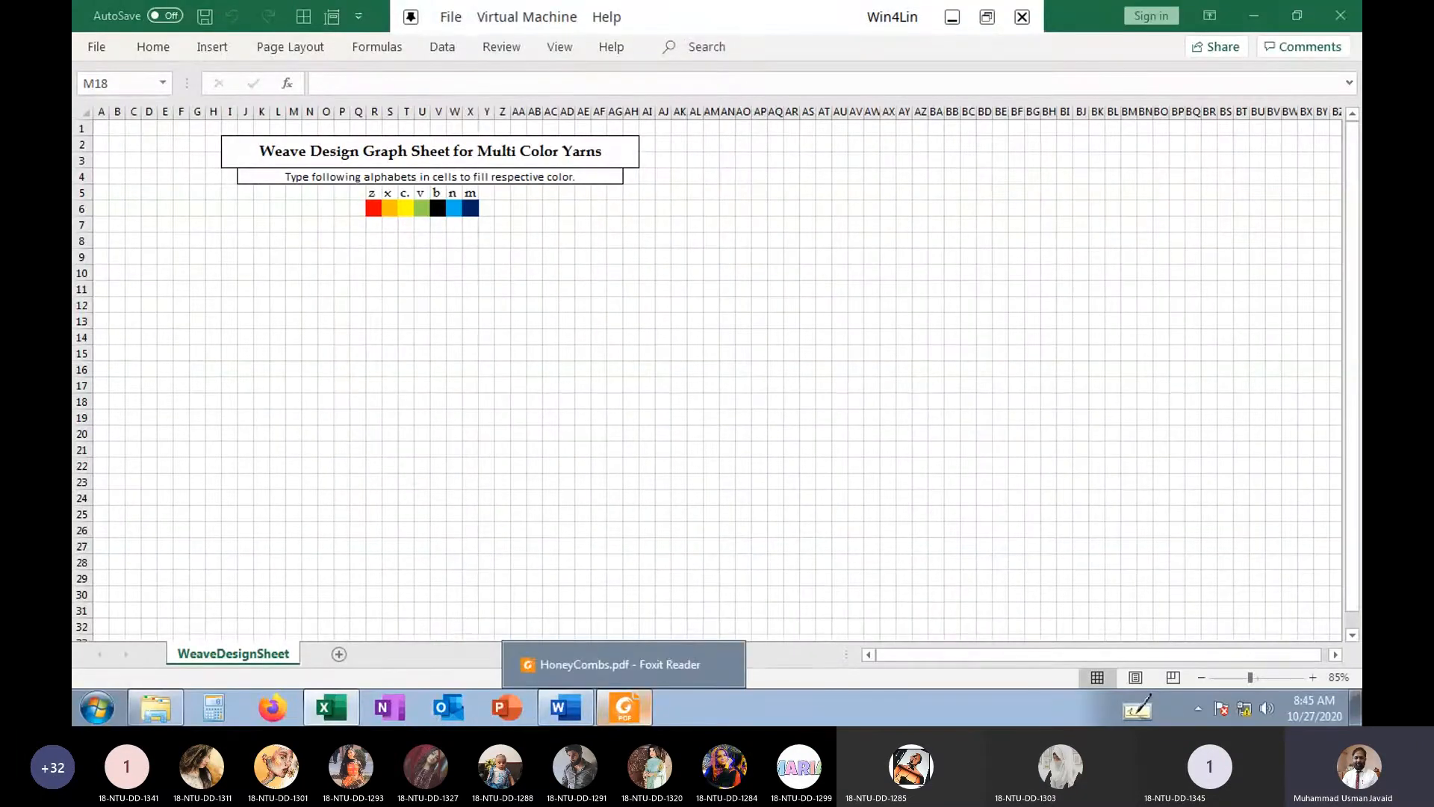
left_click(620, 663)
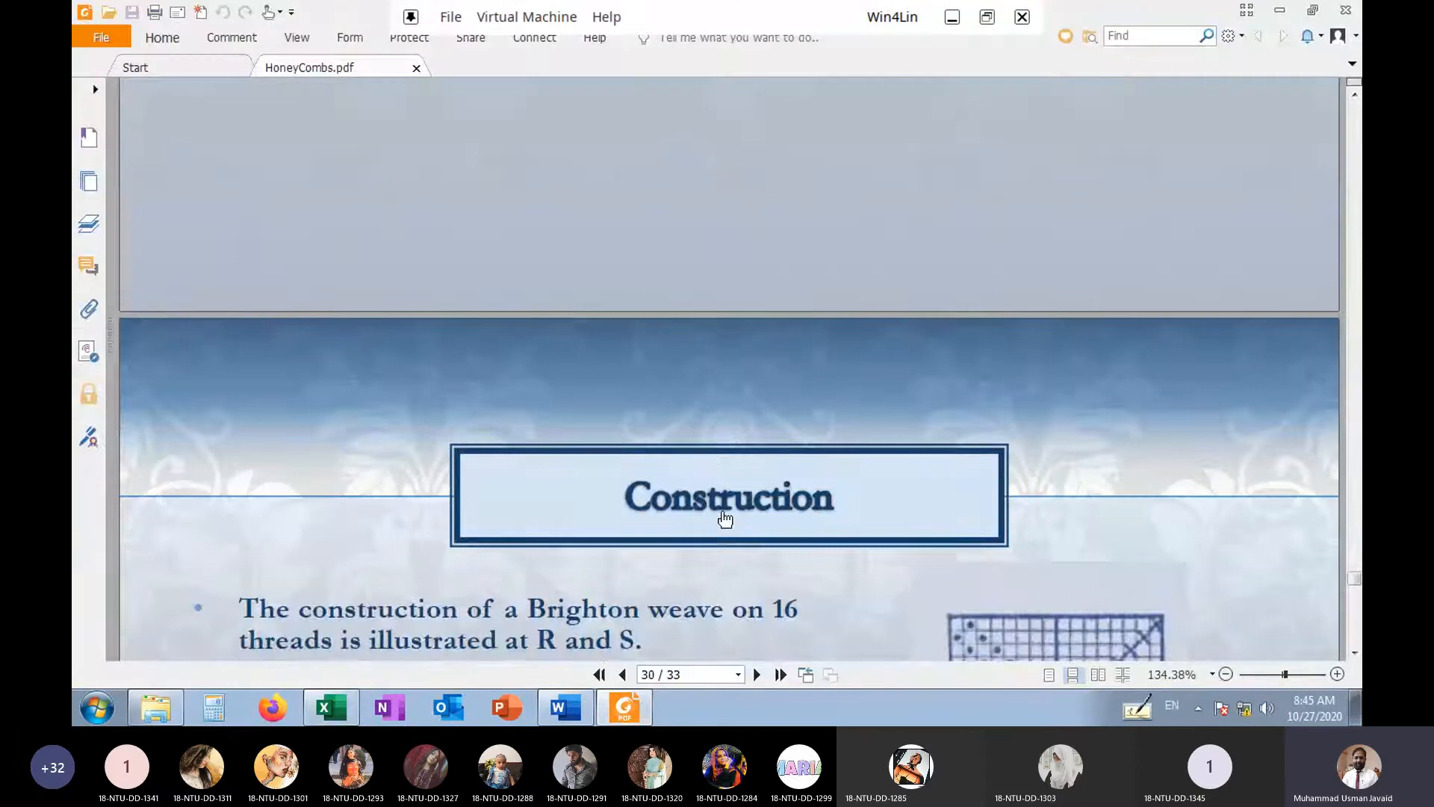
scroll(724, 517, "up", 10)
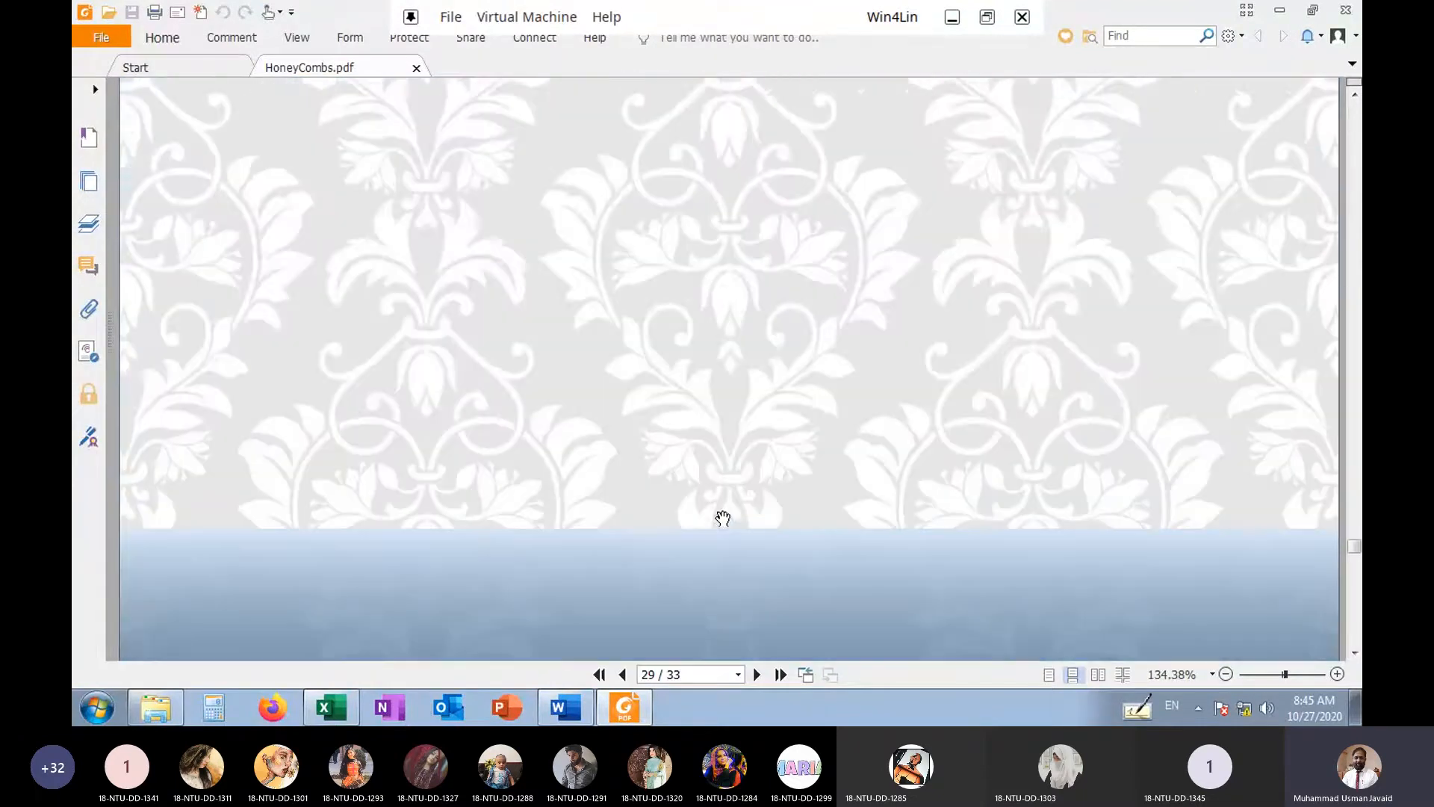
scroll(723, 517, "up", 15)
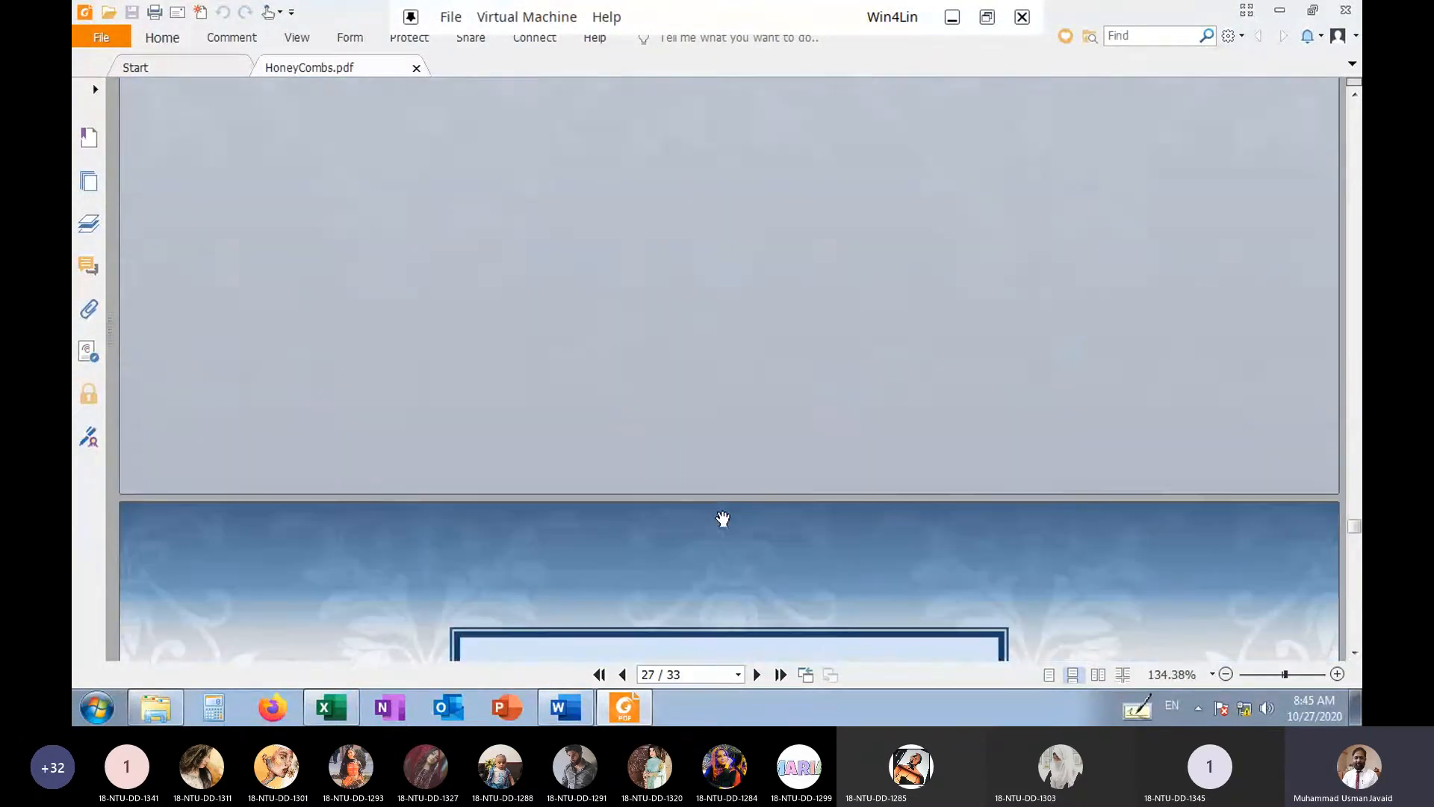
scroll(724, 518, "up", 8)
scroll(723, 519, "down", 6)
scroll(723, 517, "up", 2)
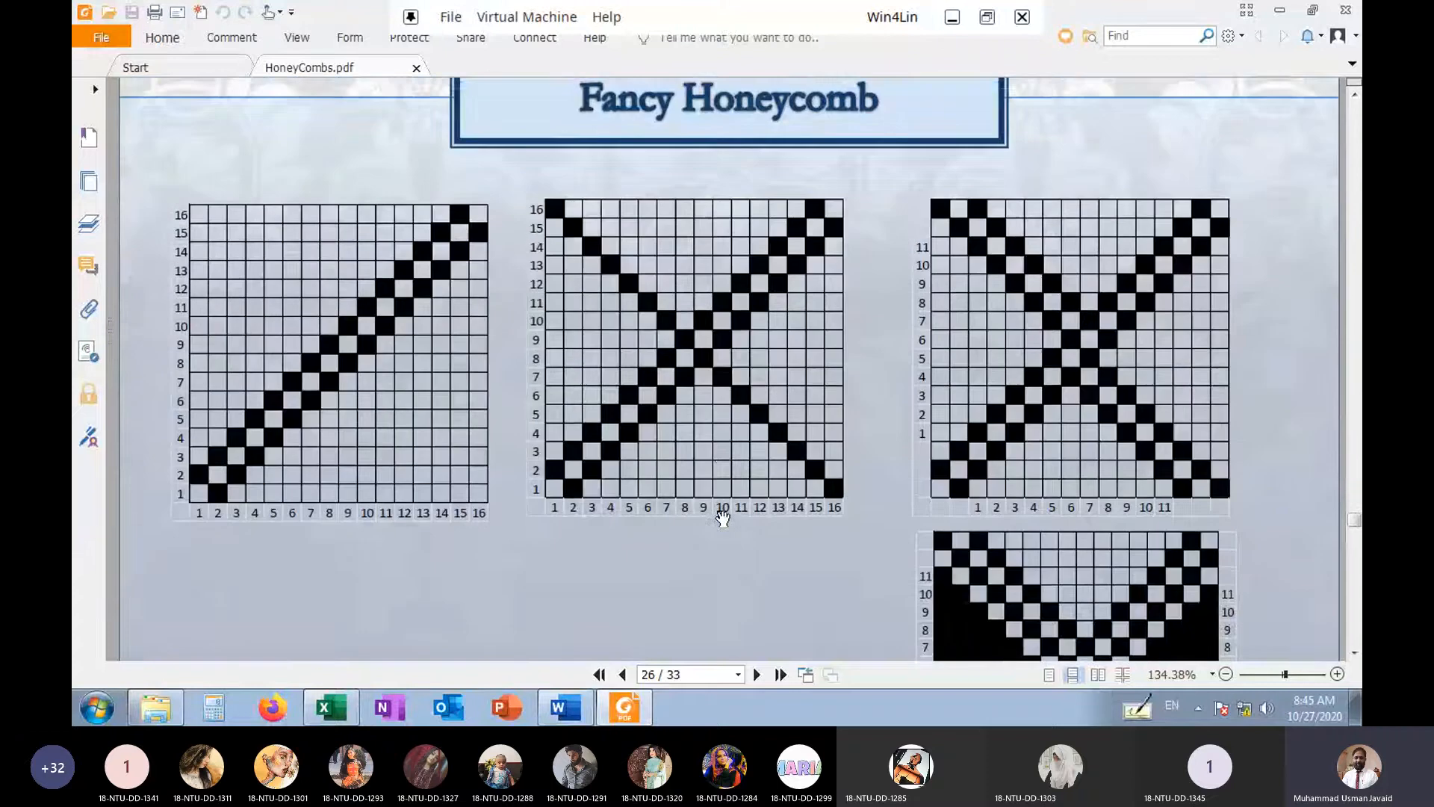
scroll(723, 517, "up", 10)
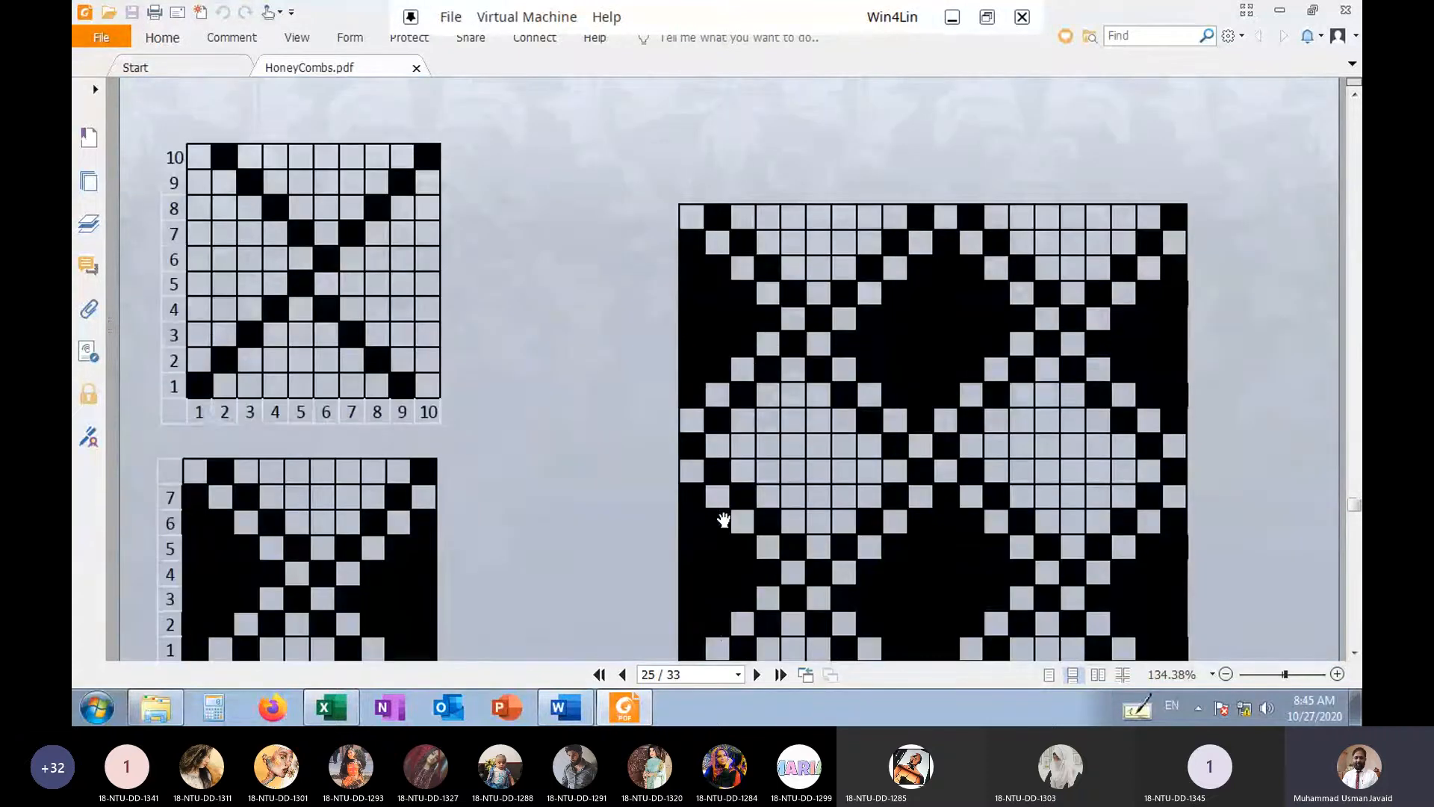
scroll(723, 518, "up", 7)
scroll(723, 519, "down", 2)
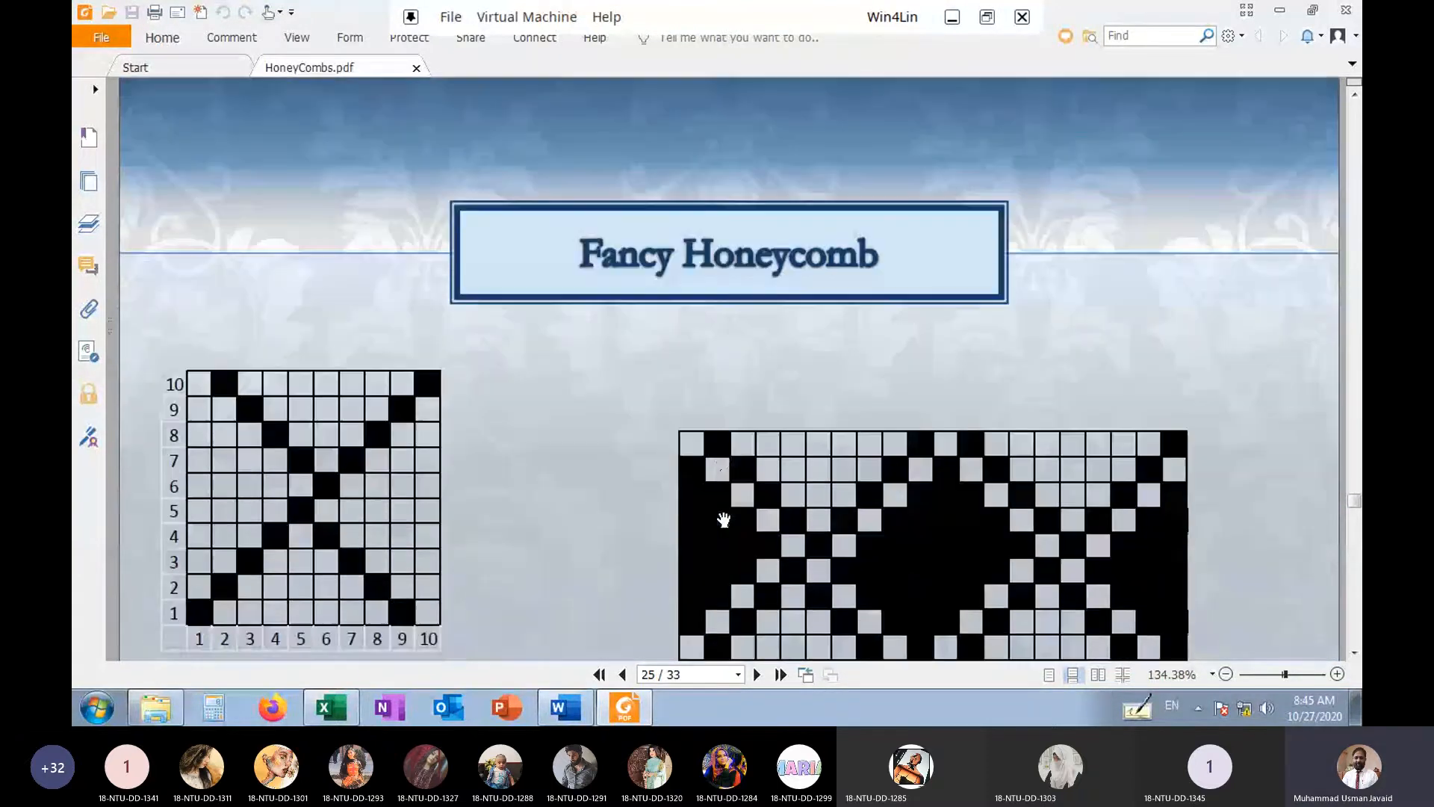
scroll(724, 518, "up", 10)
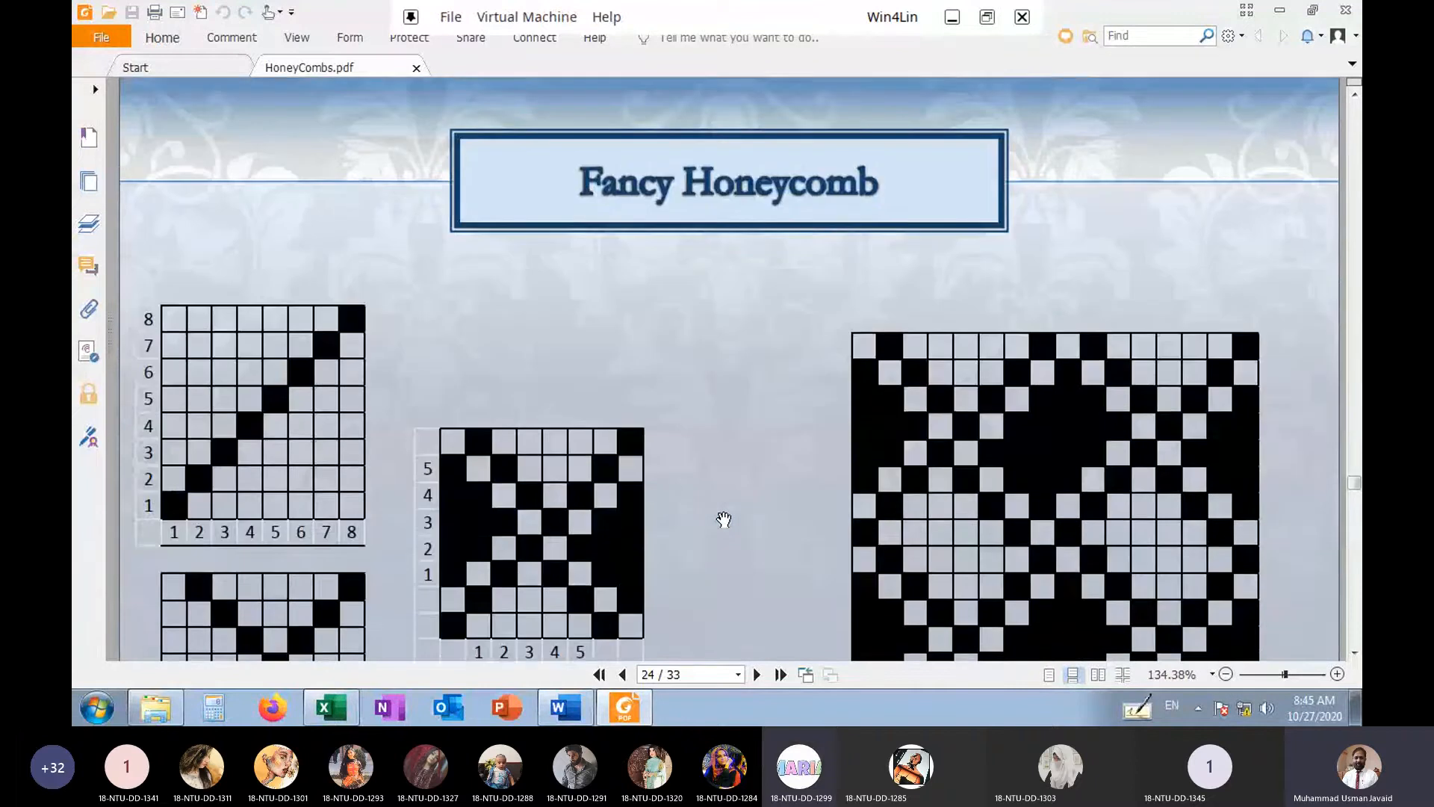
scroll(723, 519, "up", 10)
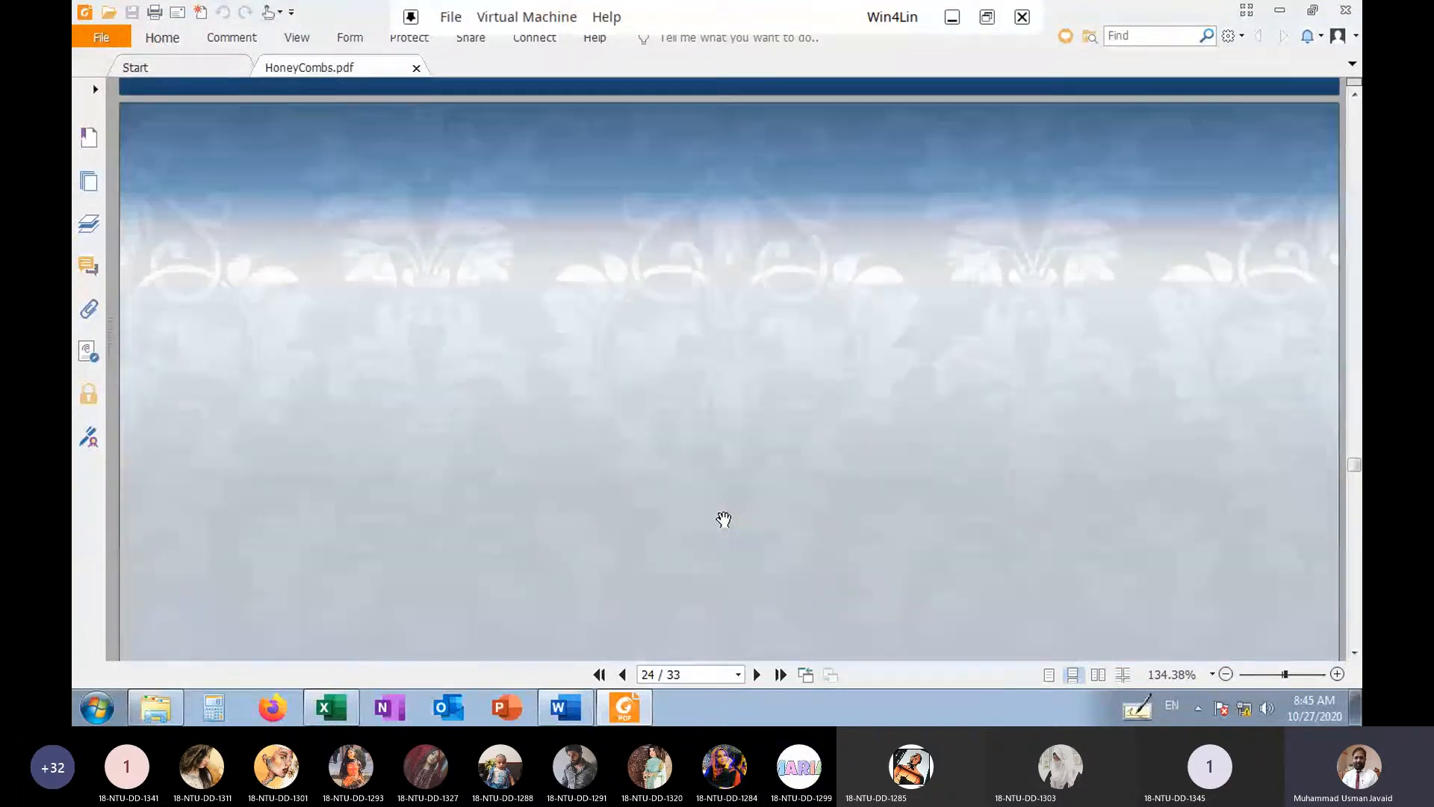
scroll(724, 519, "up", 15)
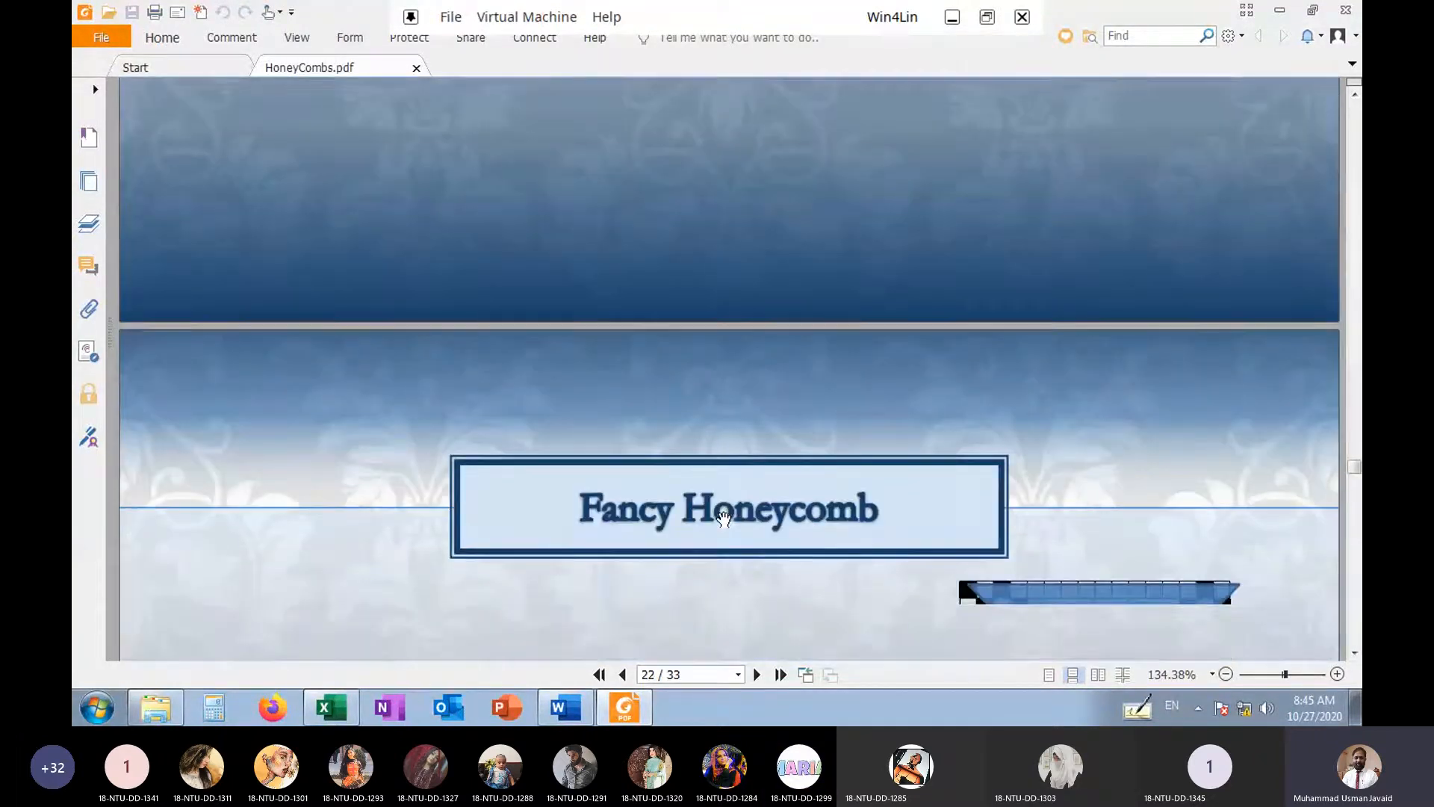
scroll(723, 518, "down", 5)
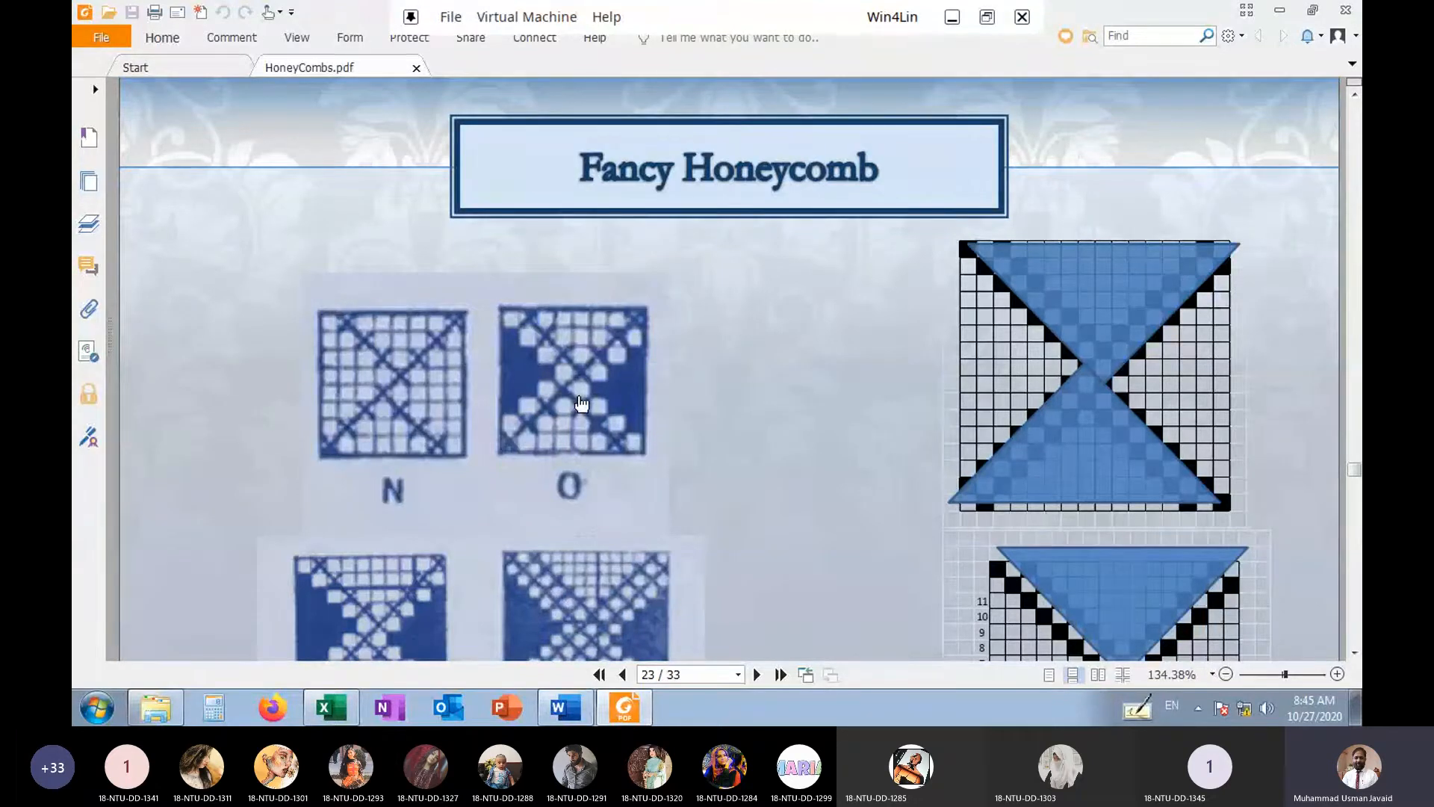
Examine weaves N, O, P and Q on page 23 and the 8-thread fancy honeycomb construction on page 24
scroll(1016, 538, "down", 3)
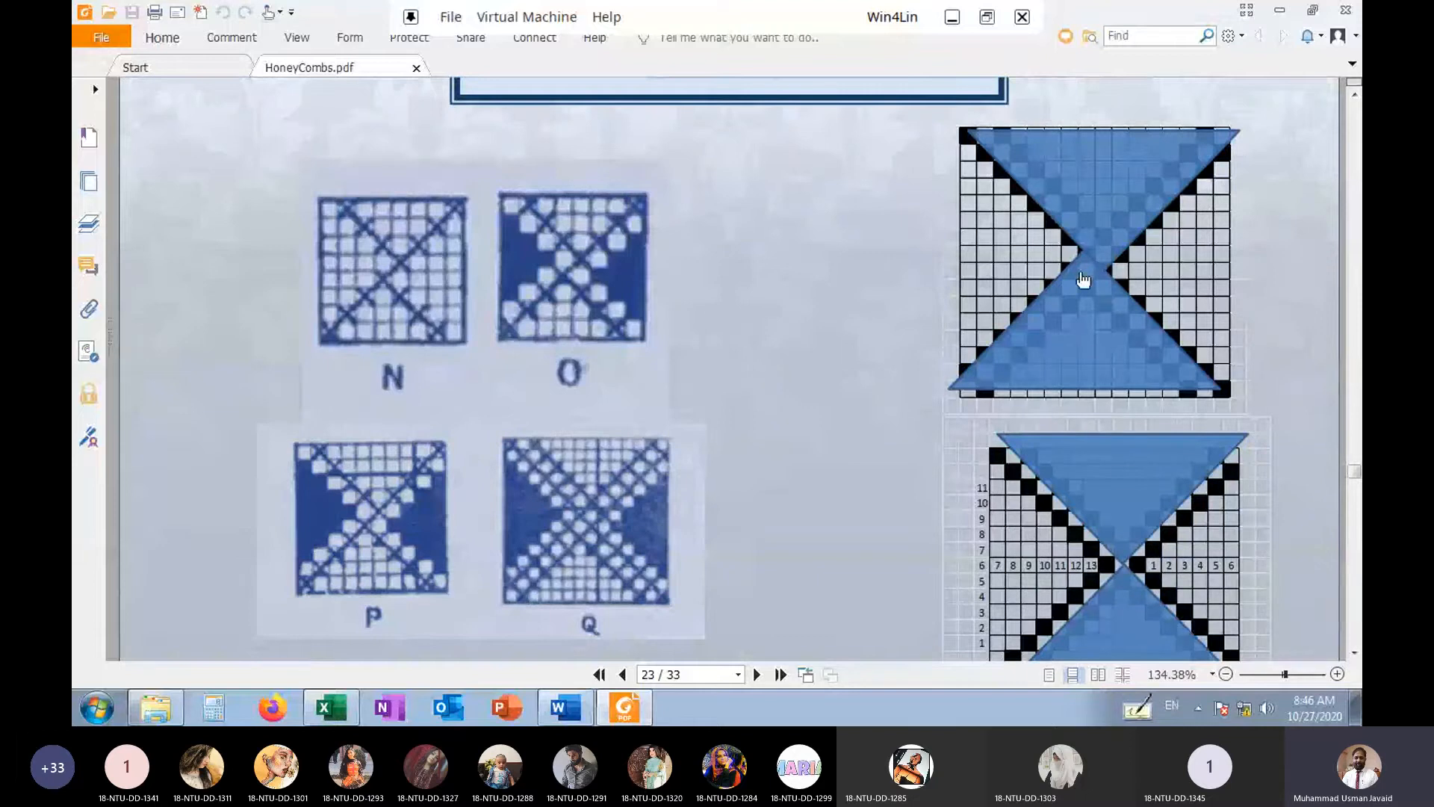
scroll(805, 419, "down", 10)
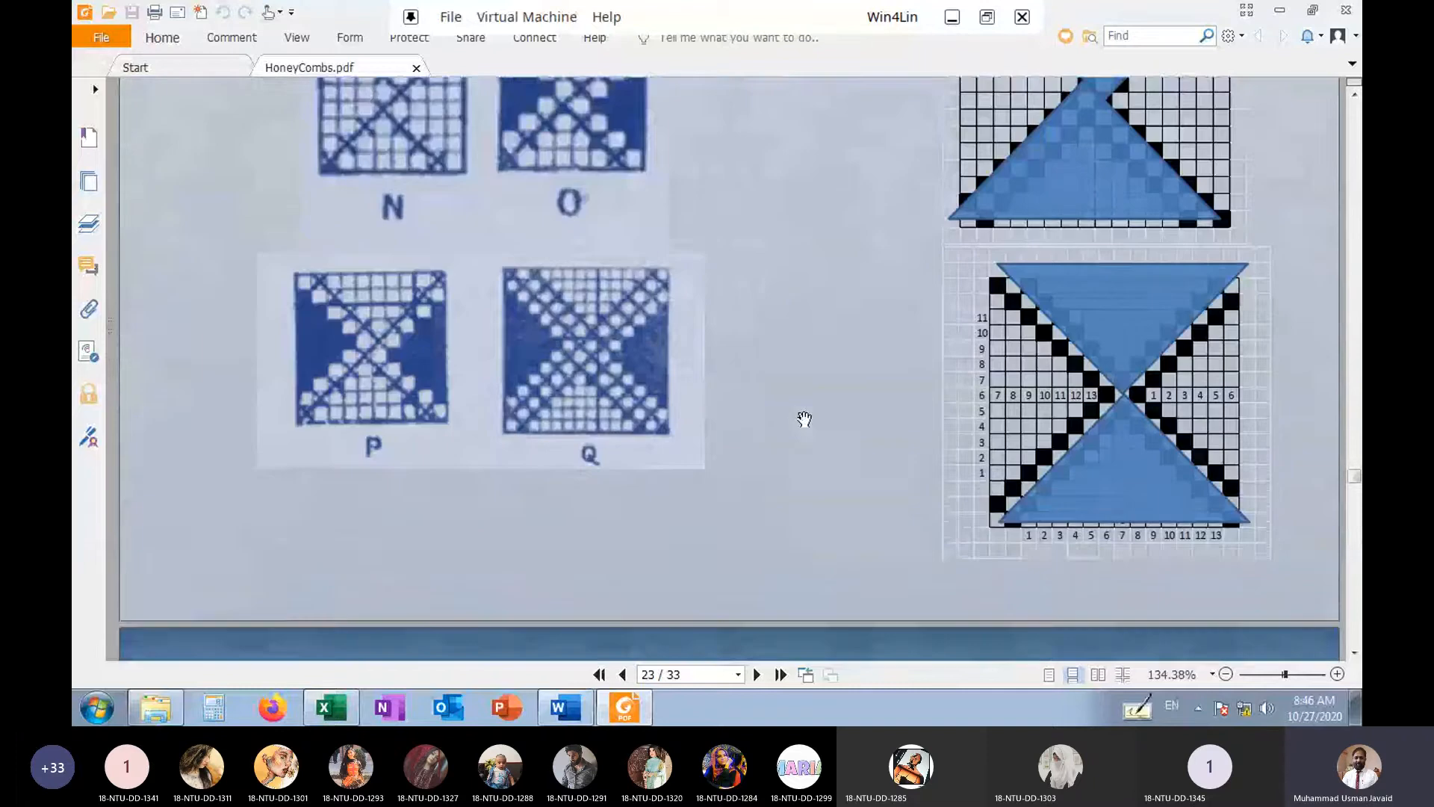
scroll(805, 419, "down", 3)
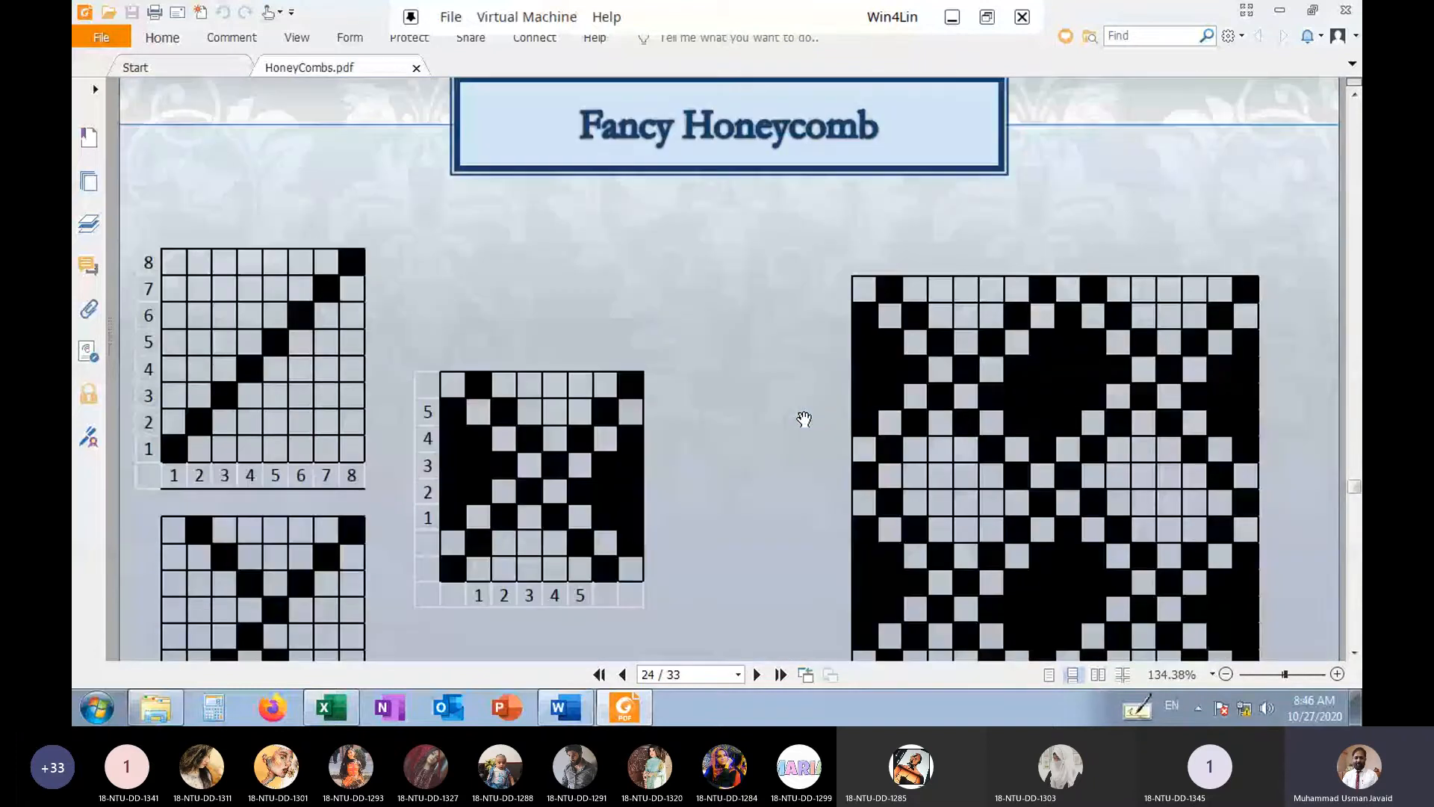
scroll(805, 419, "down", 3)
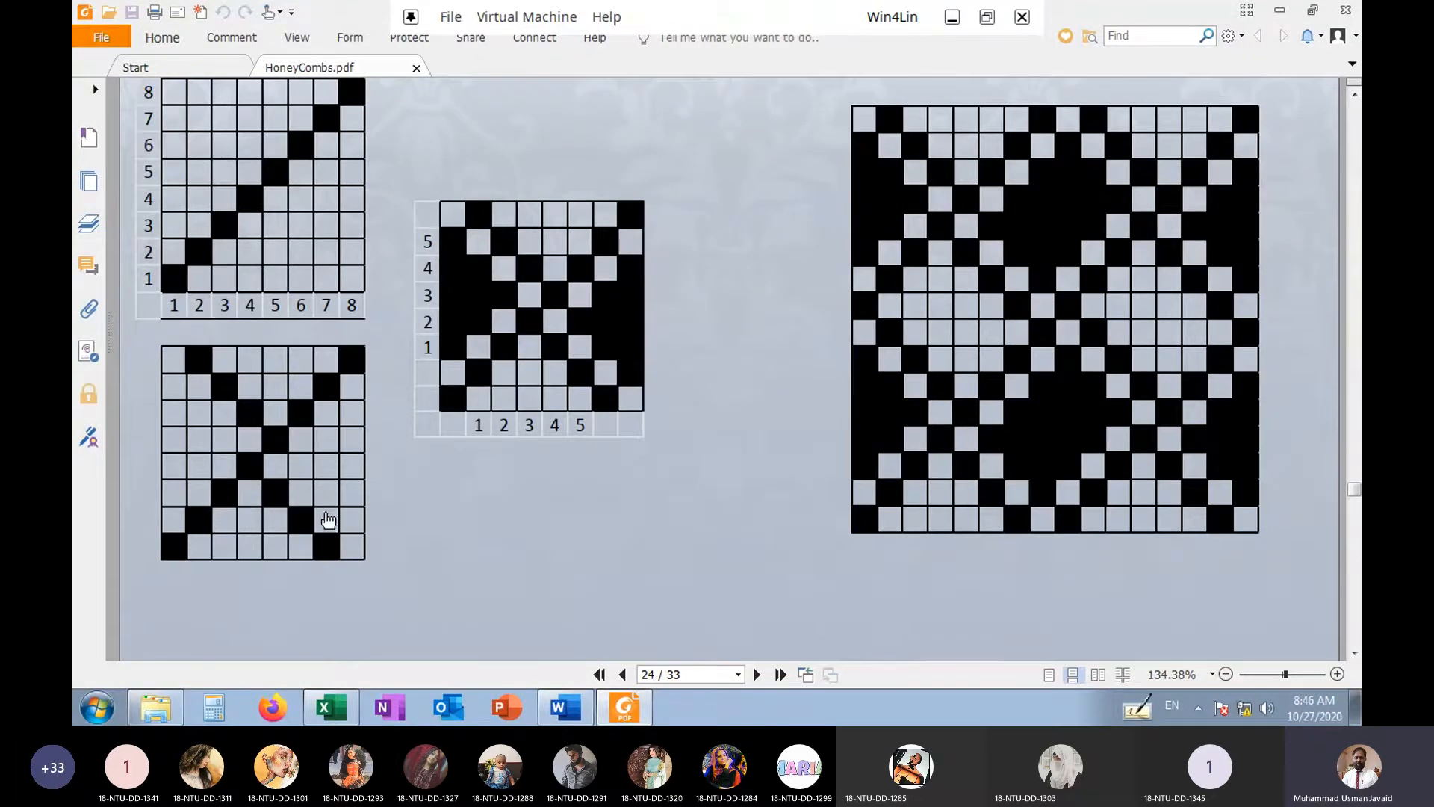
scroll(321, 494, "down", 5)
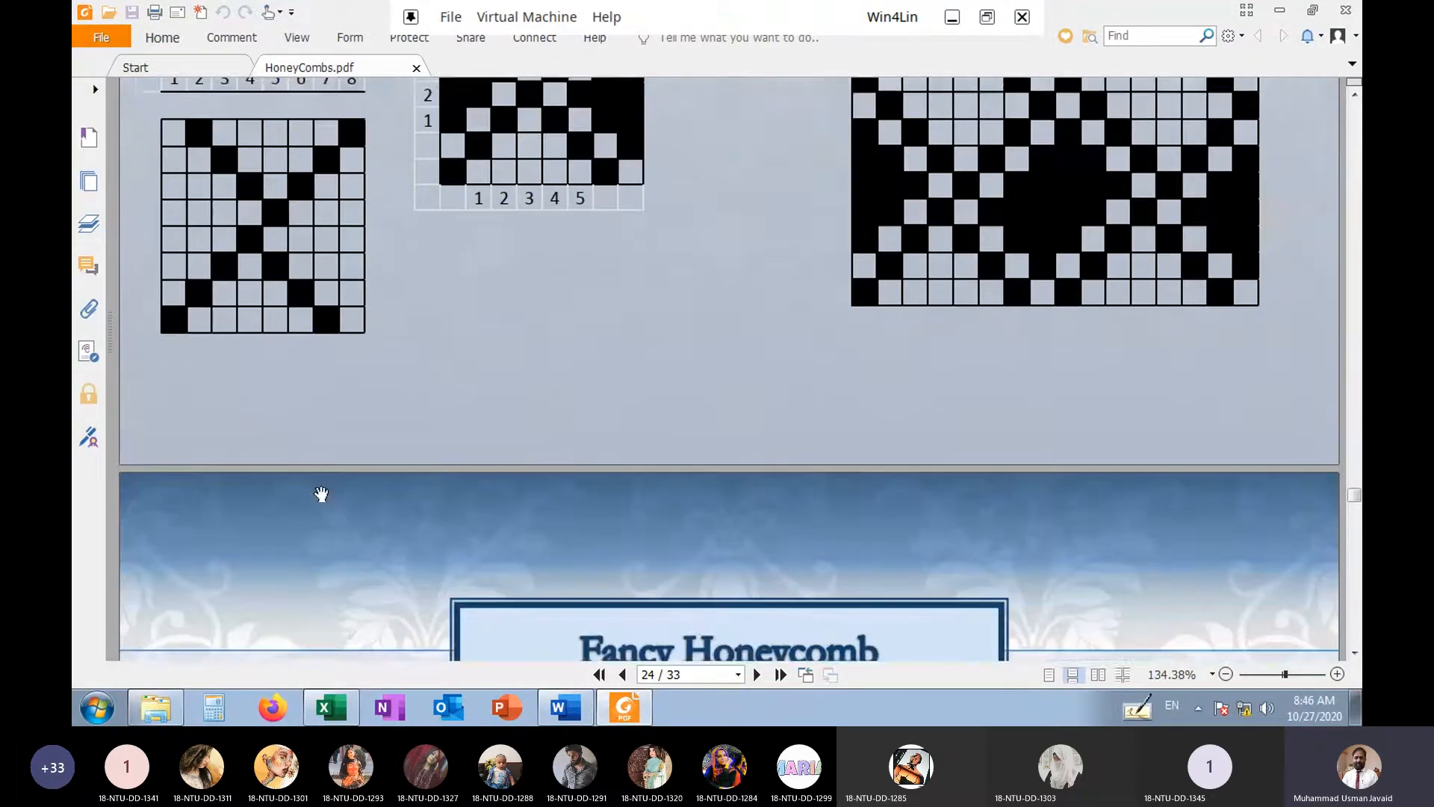
scroll(322, 495, "up", 4)
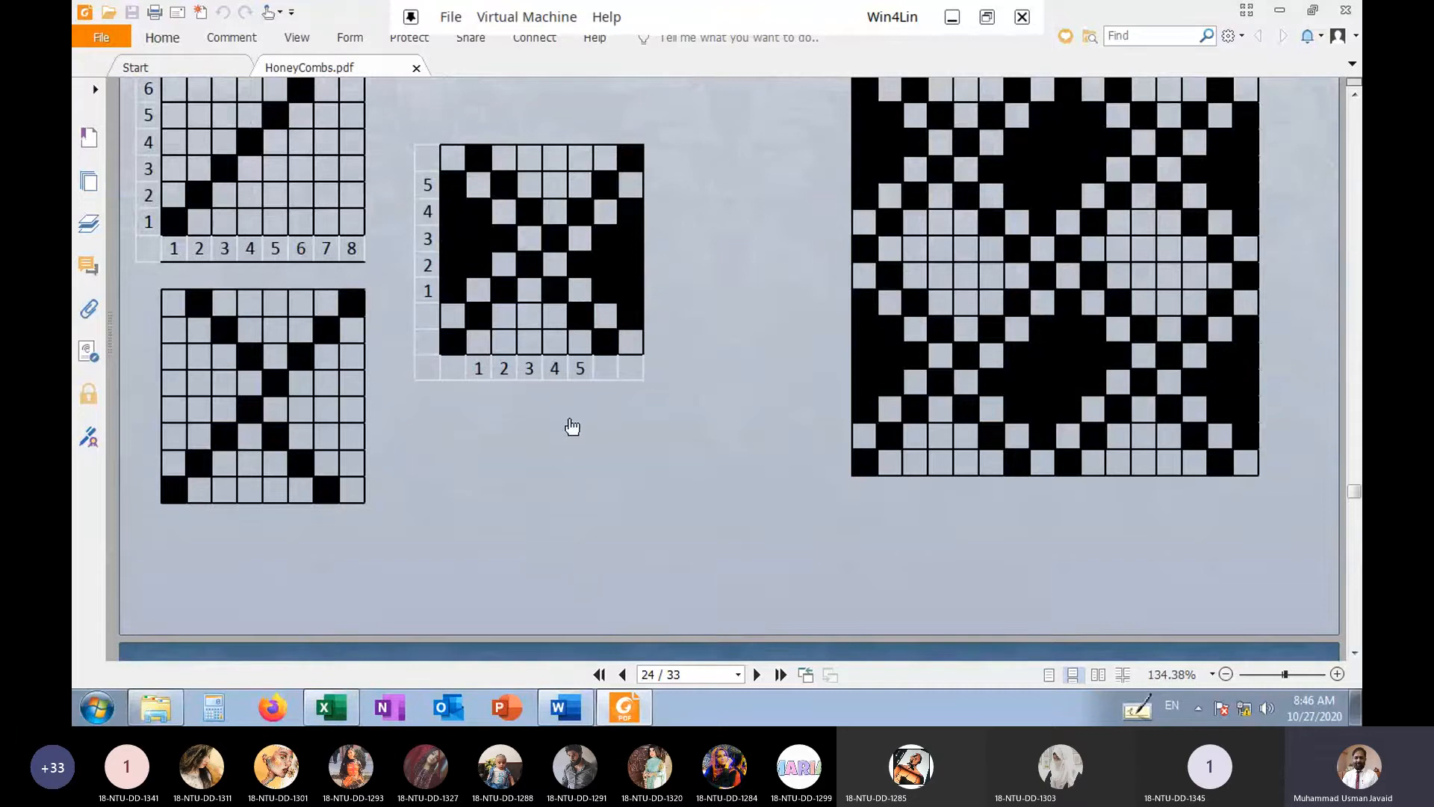
scroll(971, 374, "up", 1)
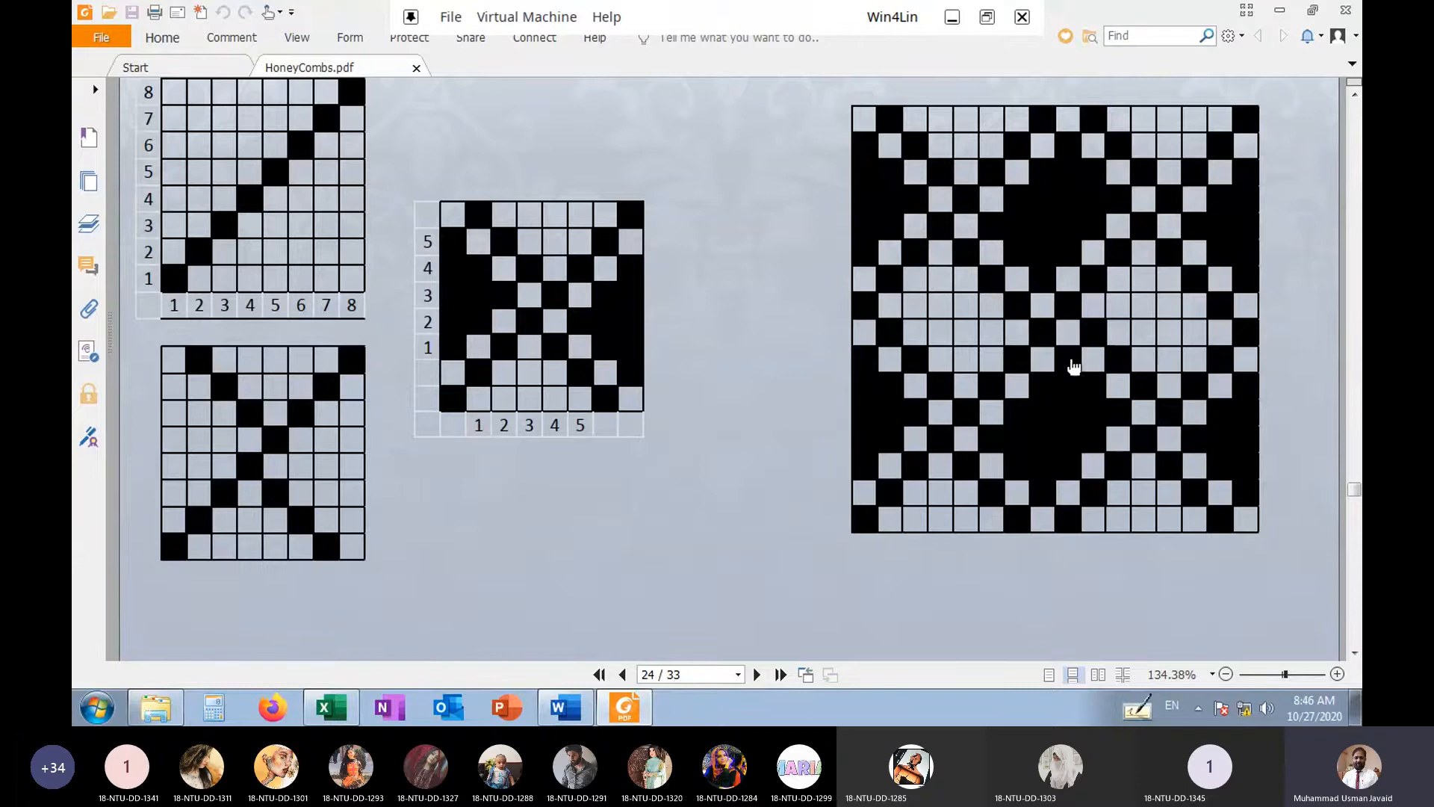
Examine the 10-thread fancy honeycomb on page 25 and compare it with the 8-thread diagrams on page 24
scroll(836, 409, "down", 10)
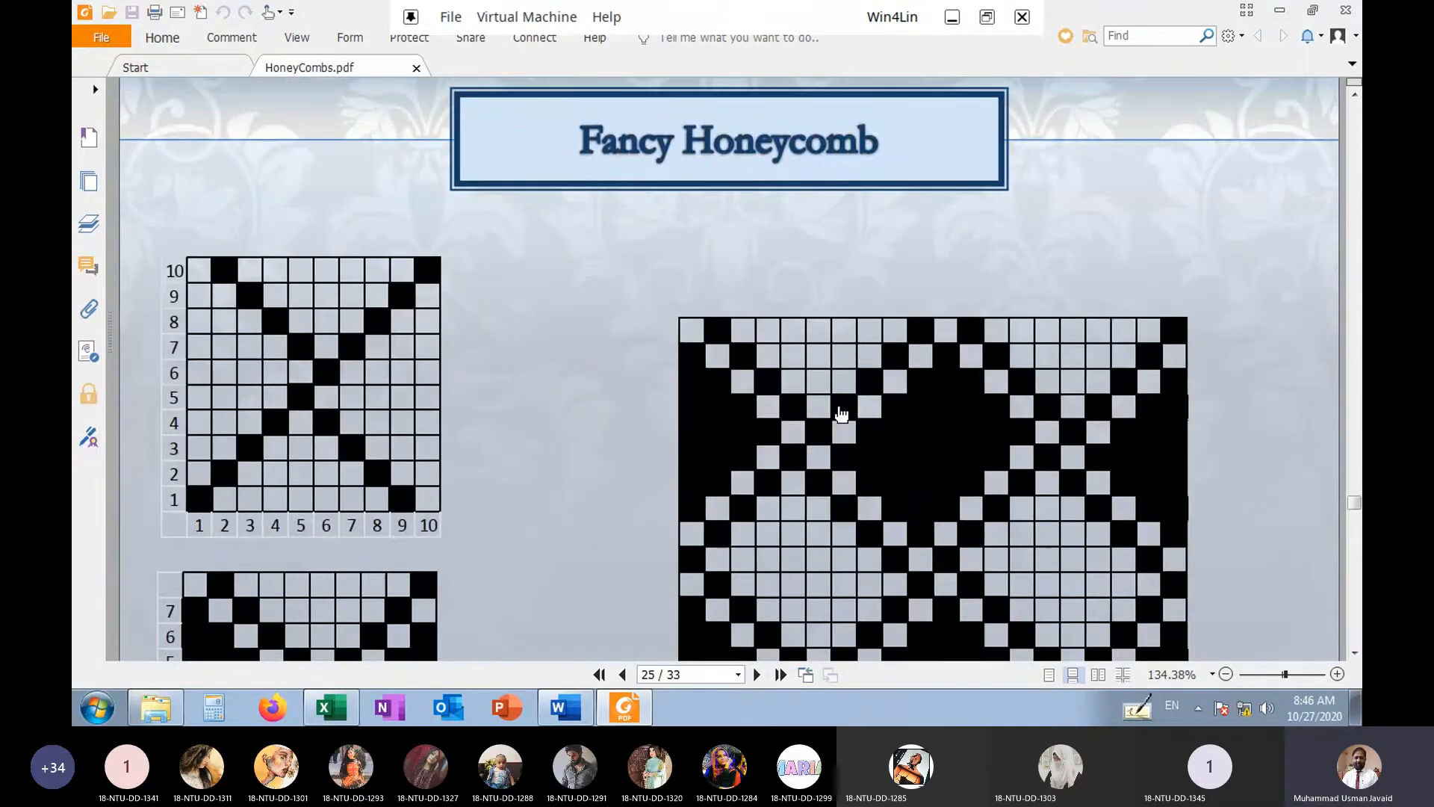
scroll(536, 501, "down", 3)
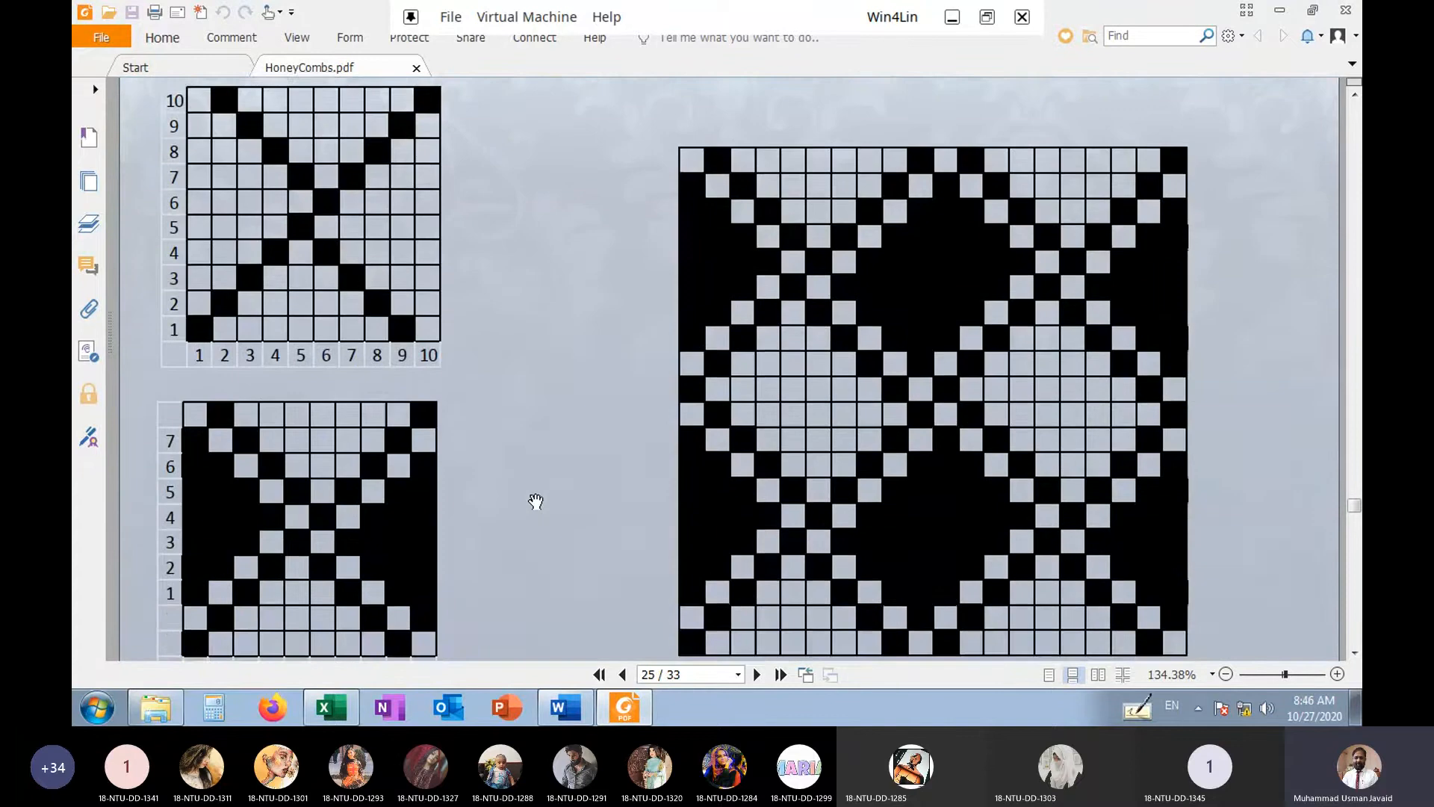
scroll(535, 501, "up", 2)
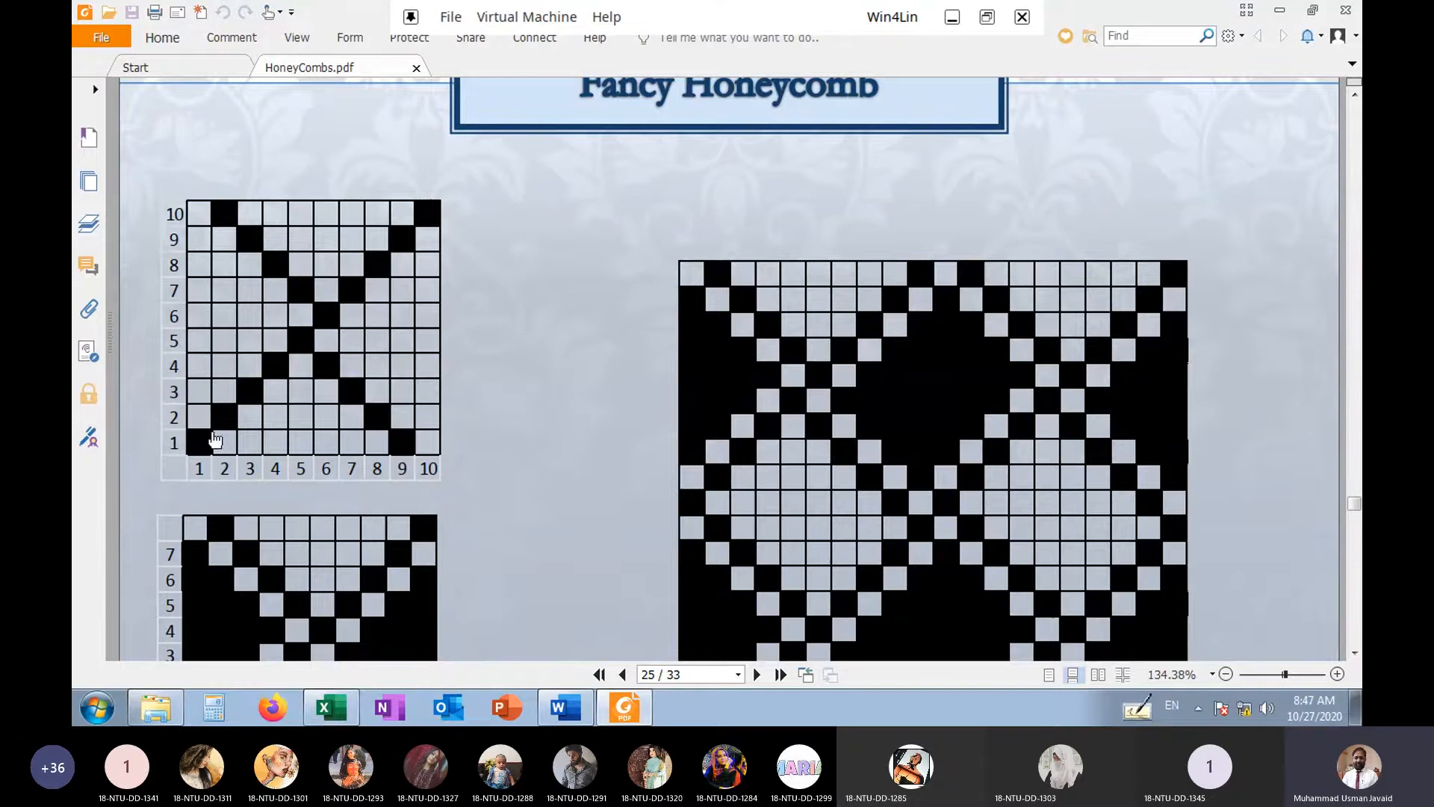
scroll(561, 401, "up", 6)
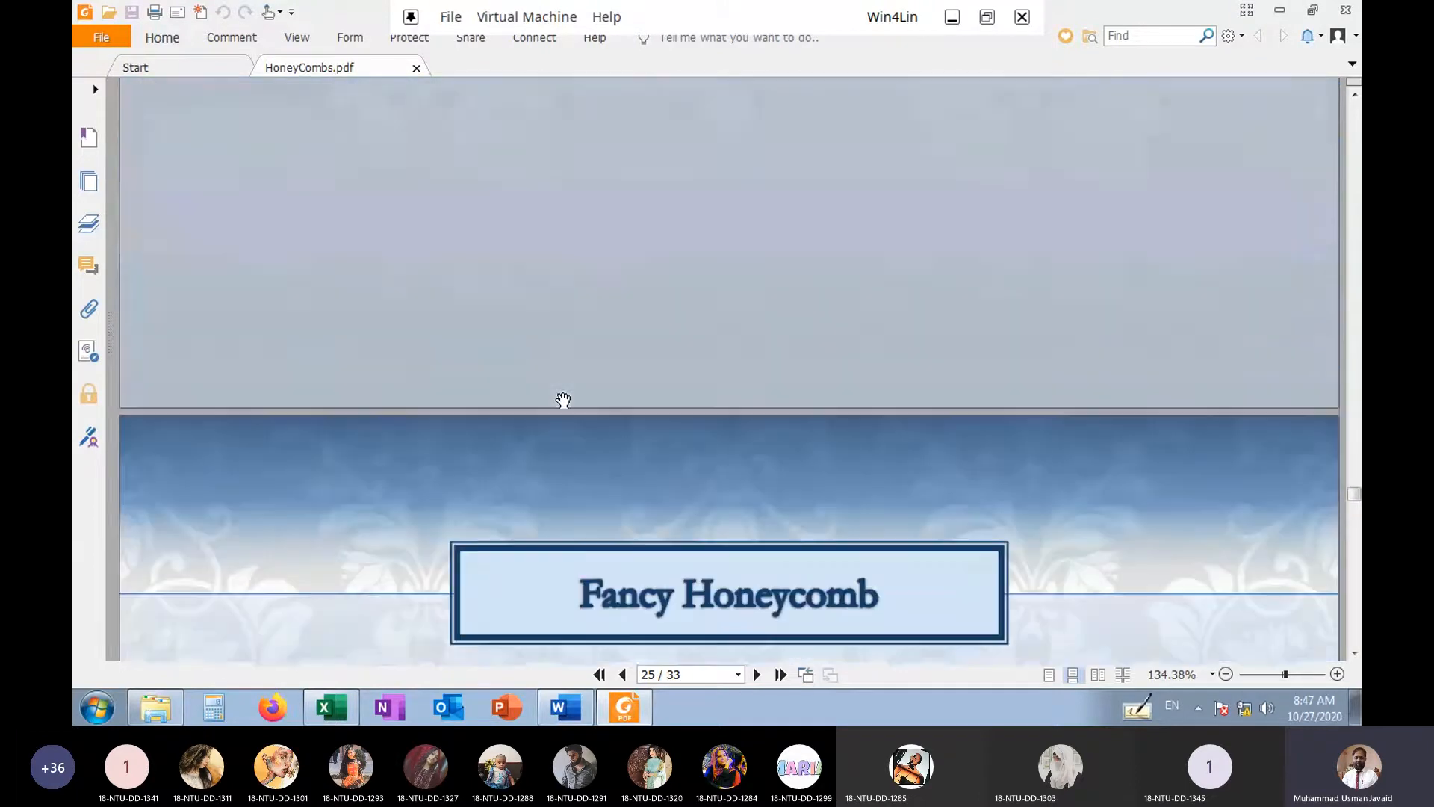
scroll(563, 401, "up", 15)
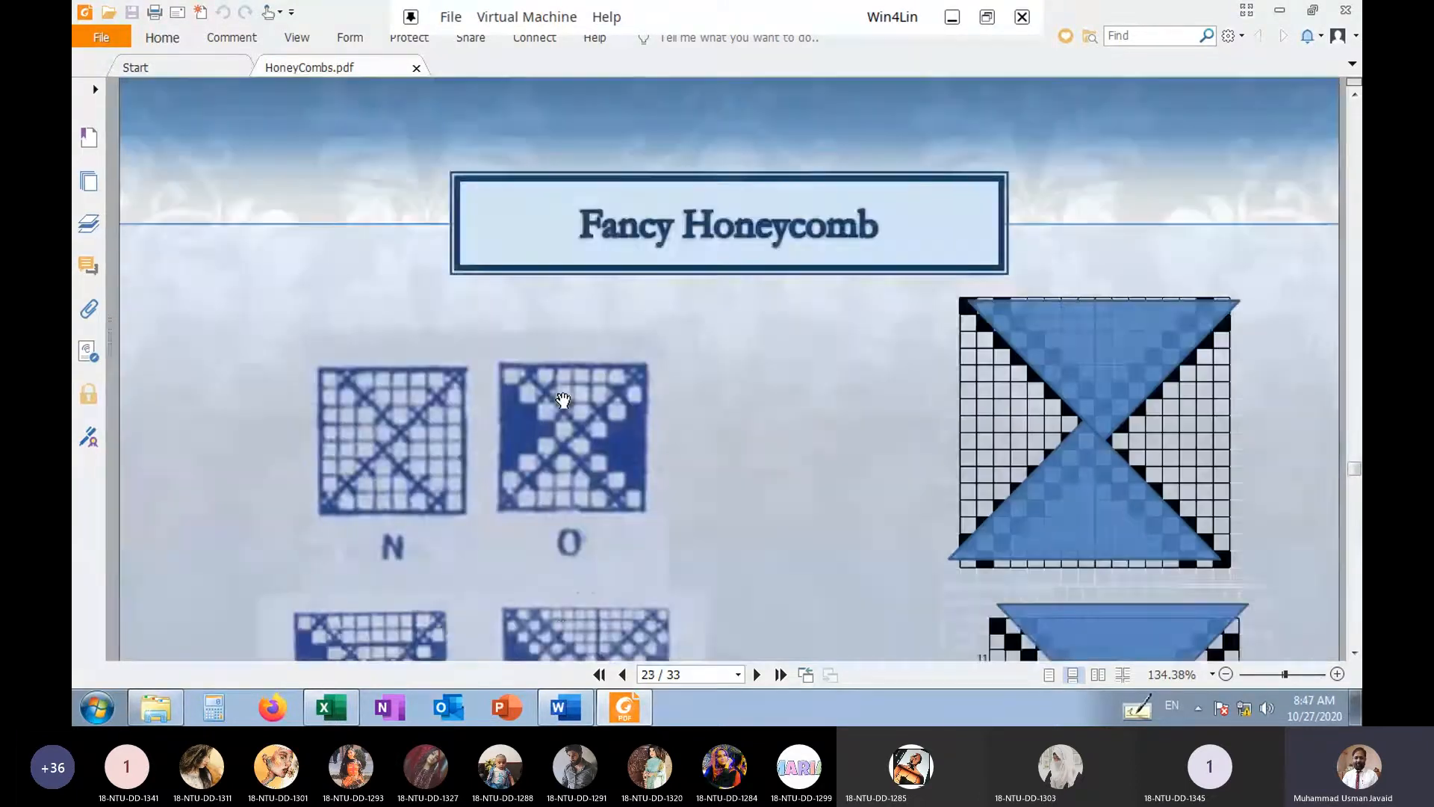
scroll(563, 400, "down", 1)
scroll(563, 400, "down", 5)
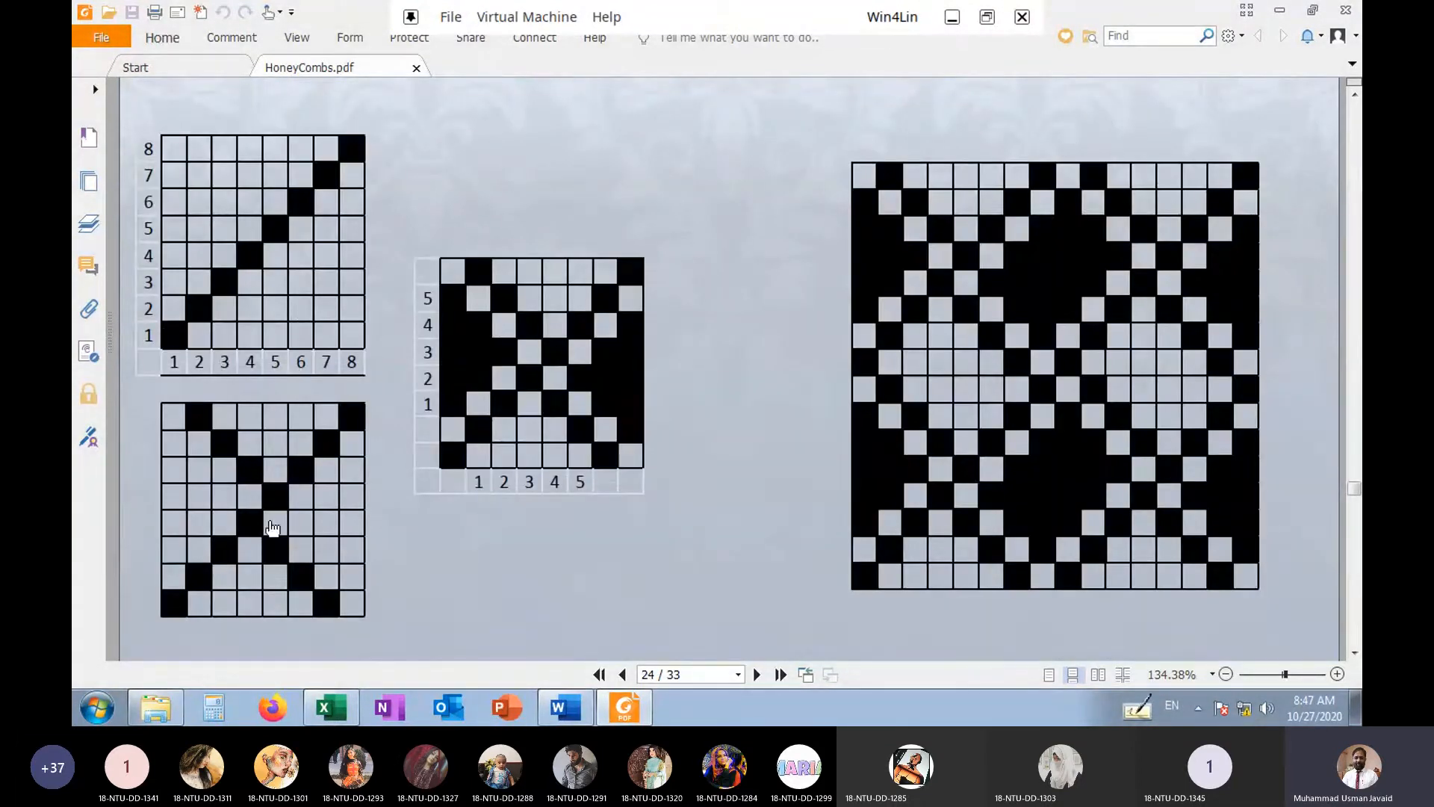
Study the crossing diagonals, the filled side diamonds and the repeated pattern of the 10-thread weave on page 25
scroll(294, 502, "down", 10)
scroll(303, 497, "down", 3)
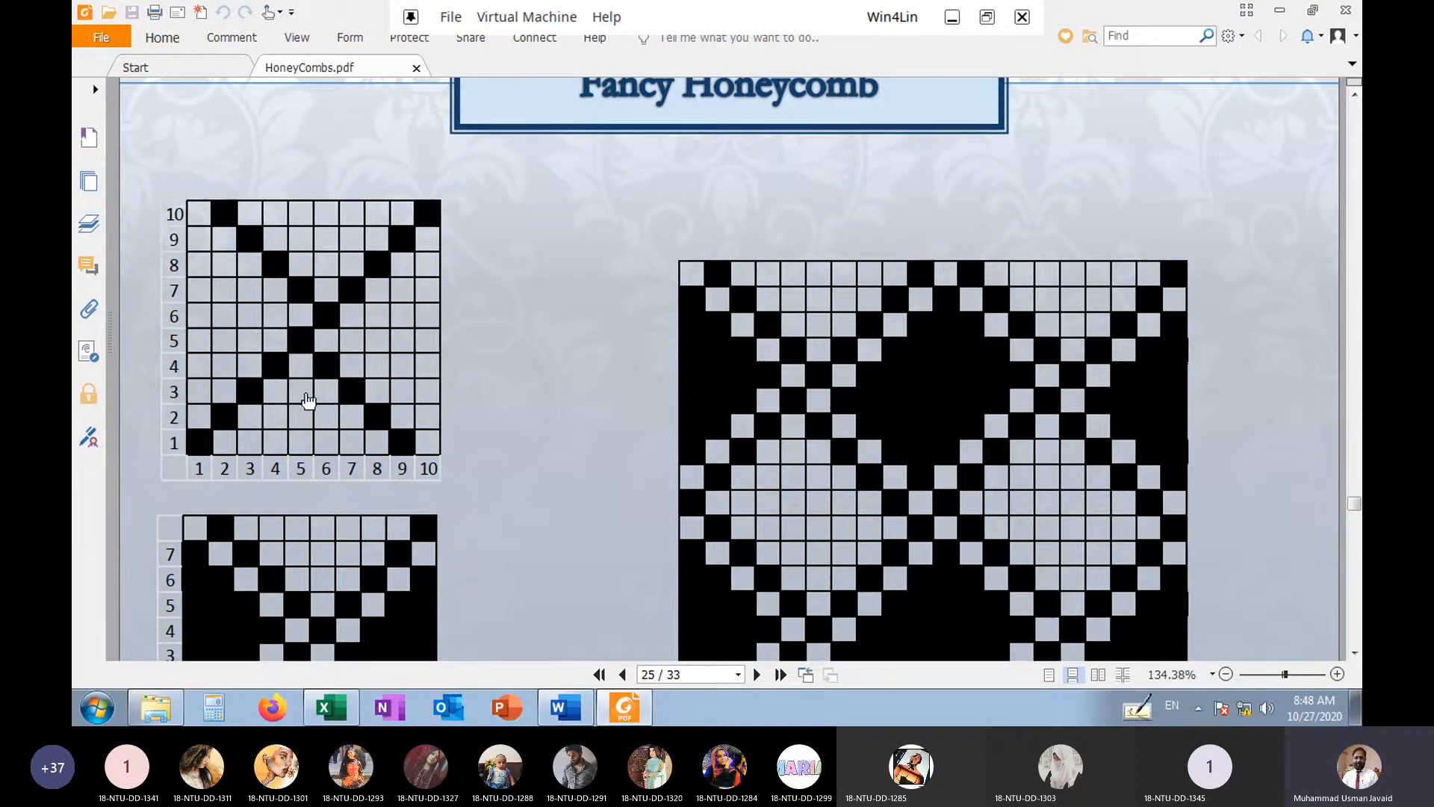
scroll(306, 400, "down", 3)
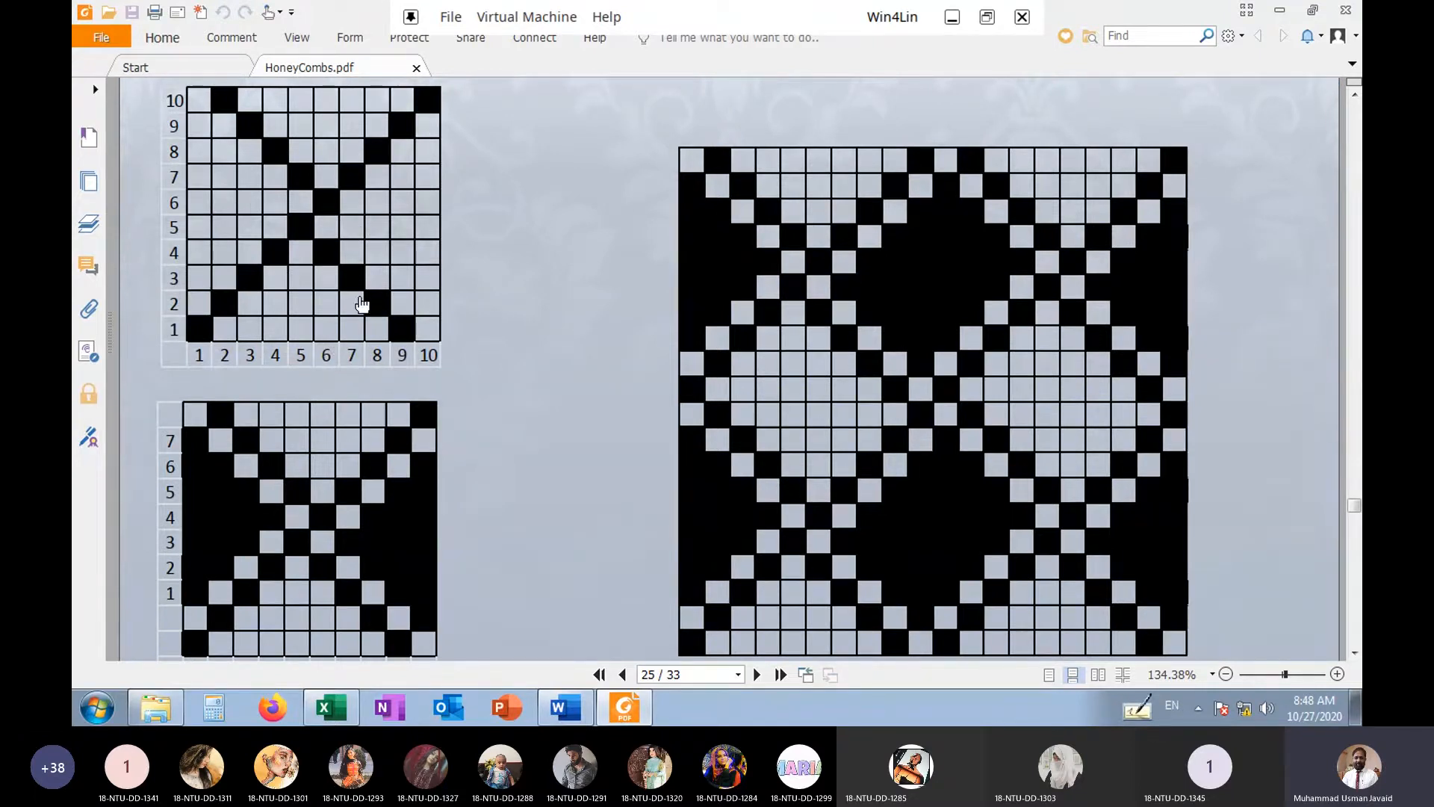
scroll(377, 529, "down", 3)
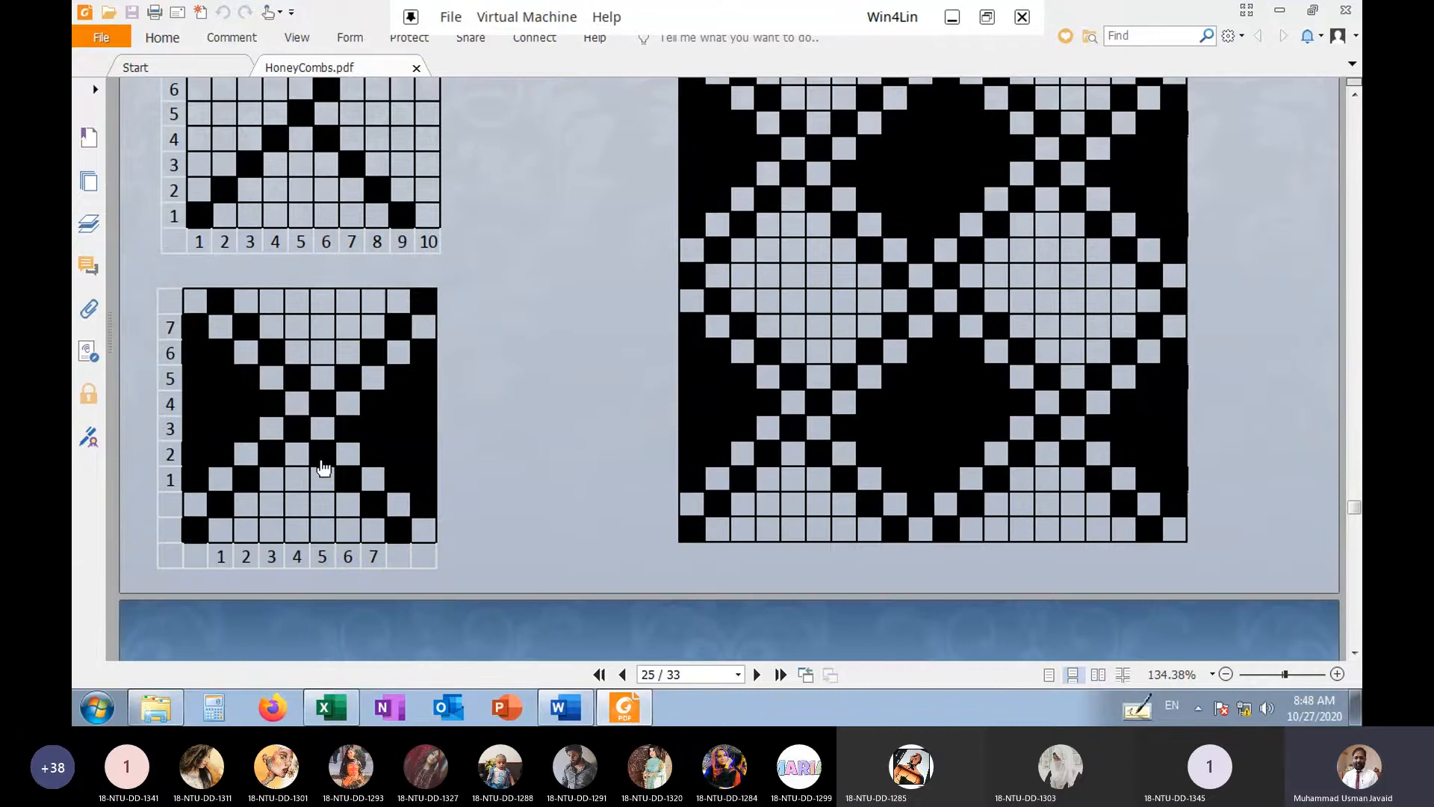
scroll(700, 463, "up", 3)
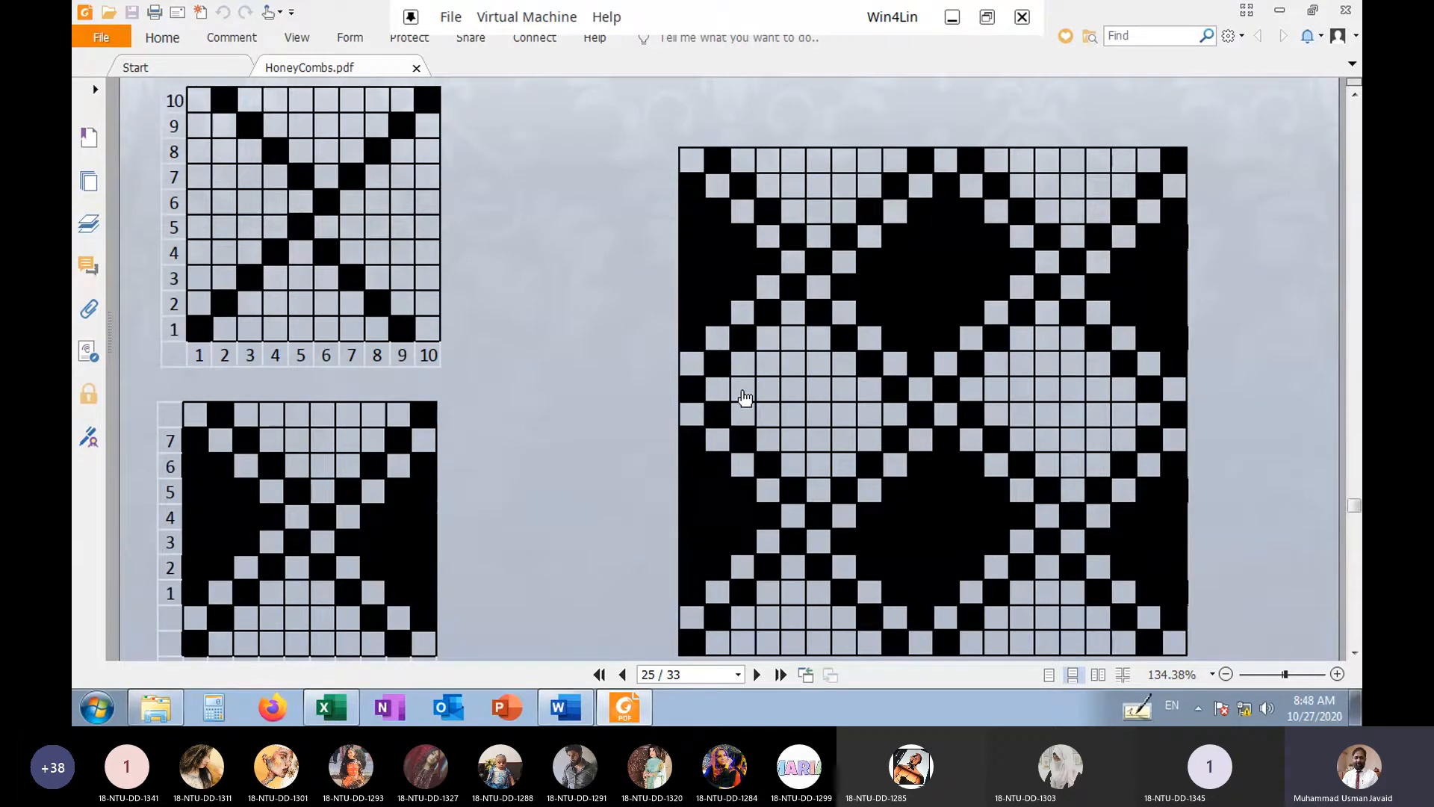
scroll(727, 394, "up", 2)
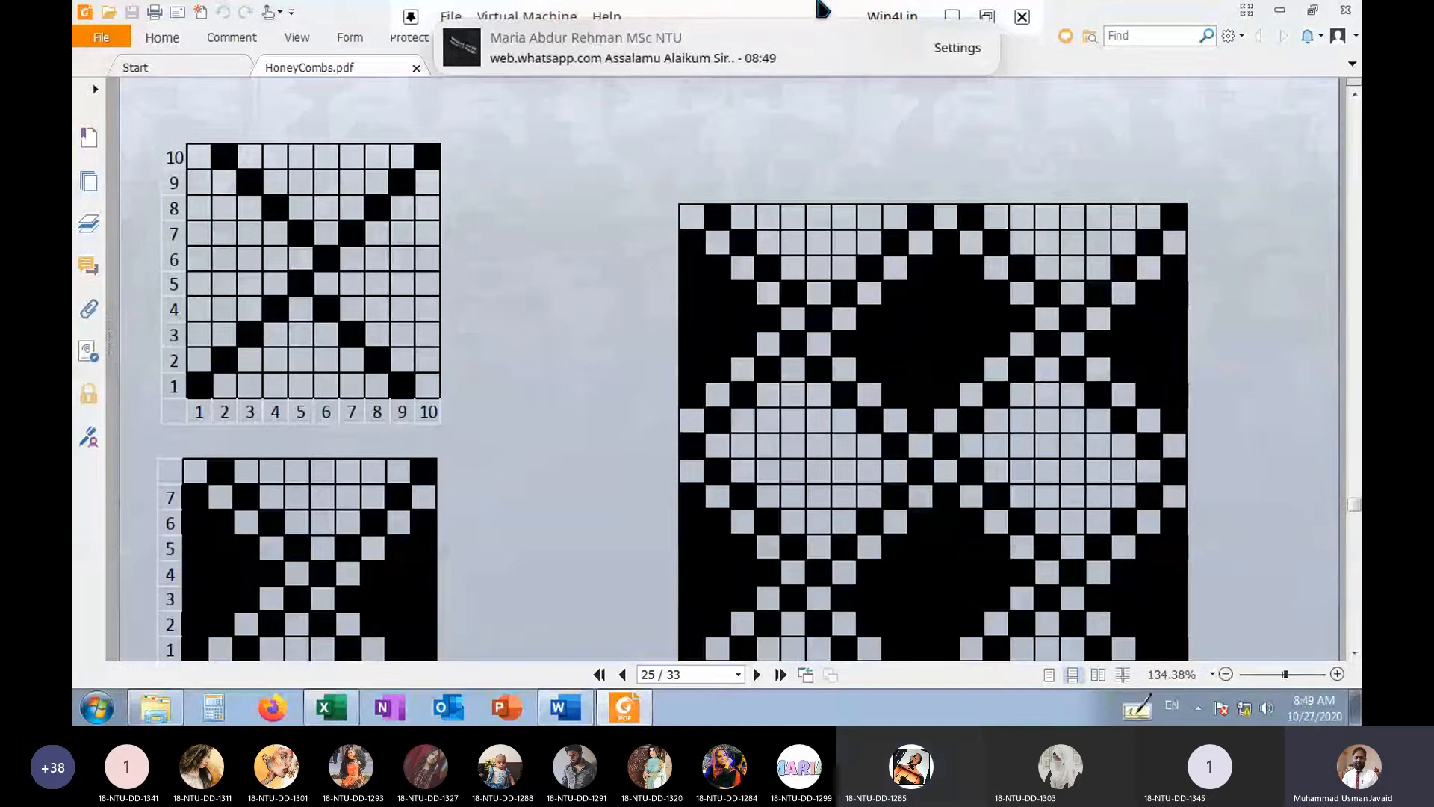
Open the chat from the incoming WhatsApp notification and minimize the browser to return to the PDF
left_click(830, 45)
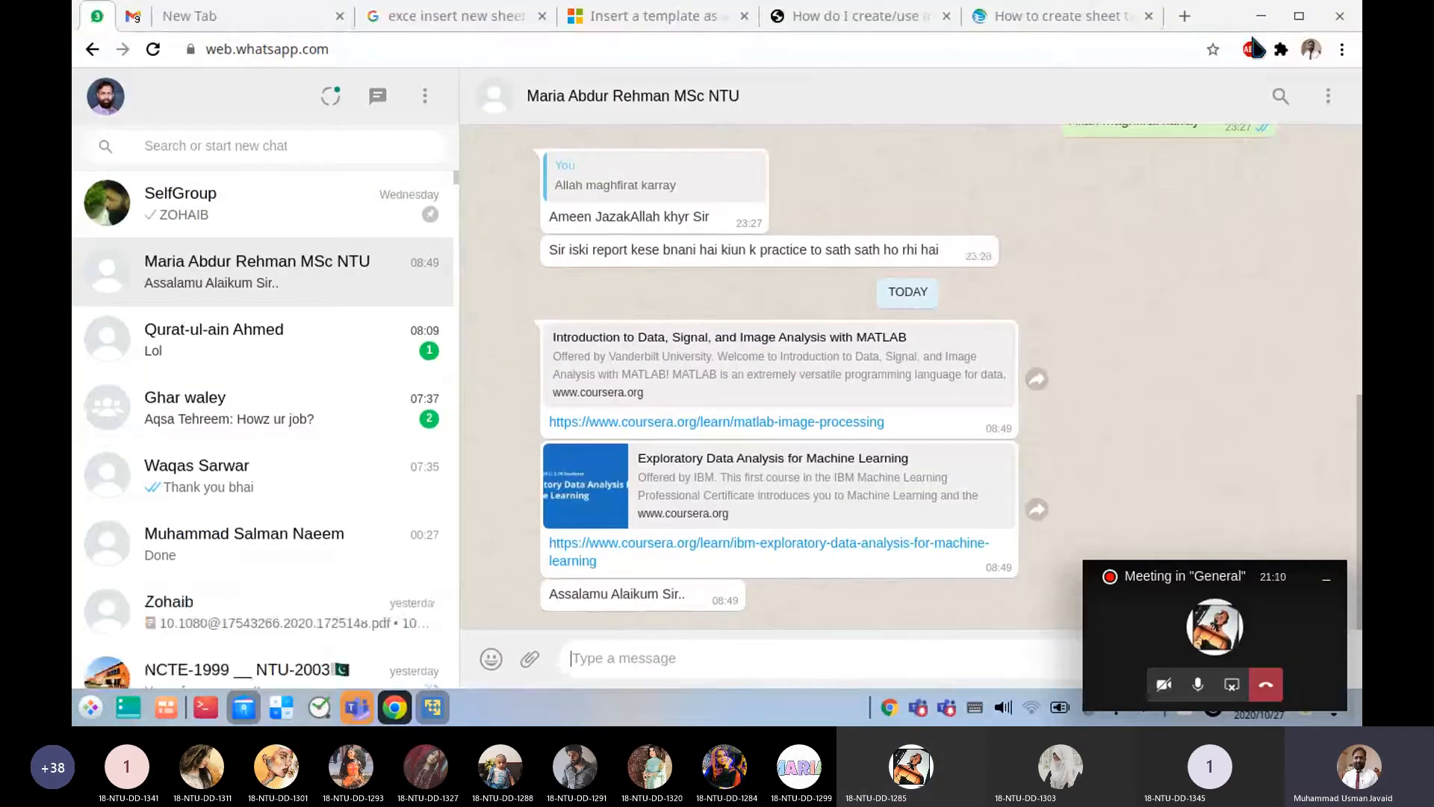
left_click(1261, 16)
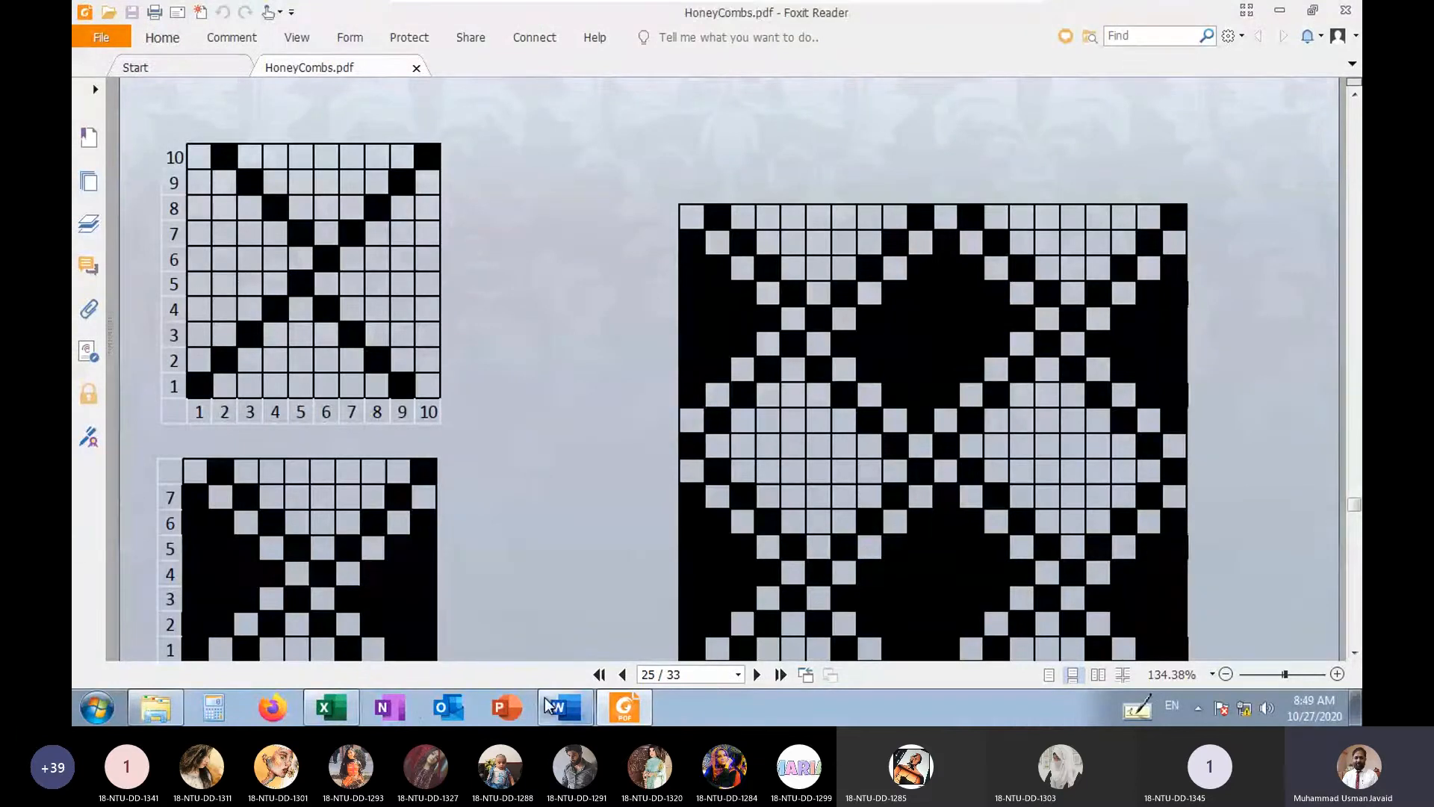
Switch to the Excel weave design sheet and apply all borders to the 12-by-12 cell block M12:X23
key("alt+Tab")
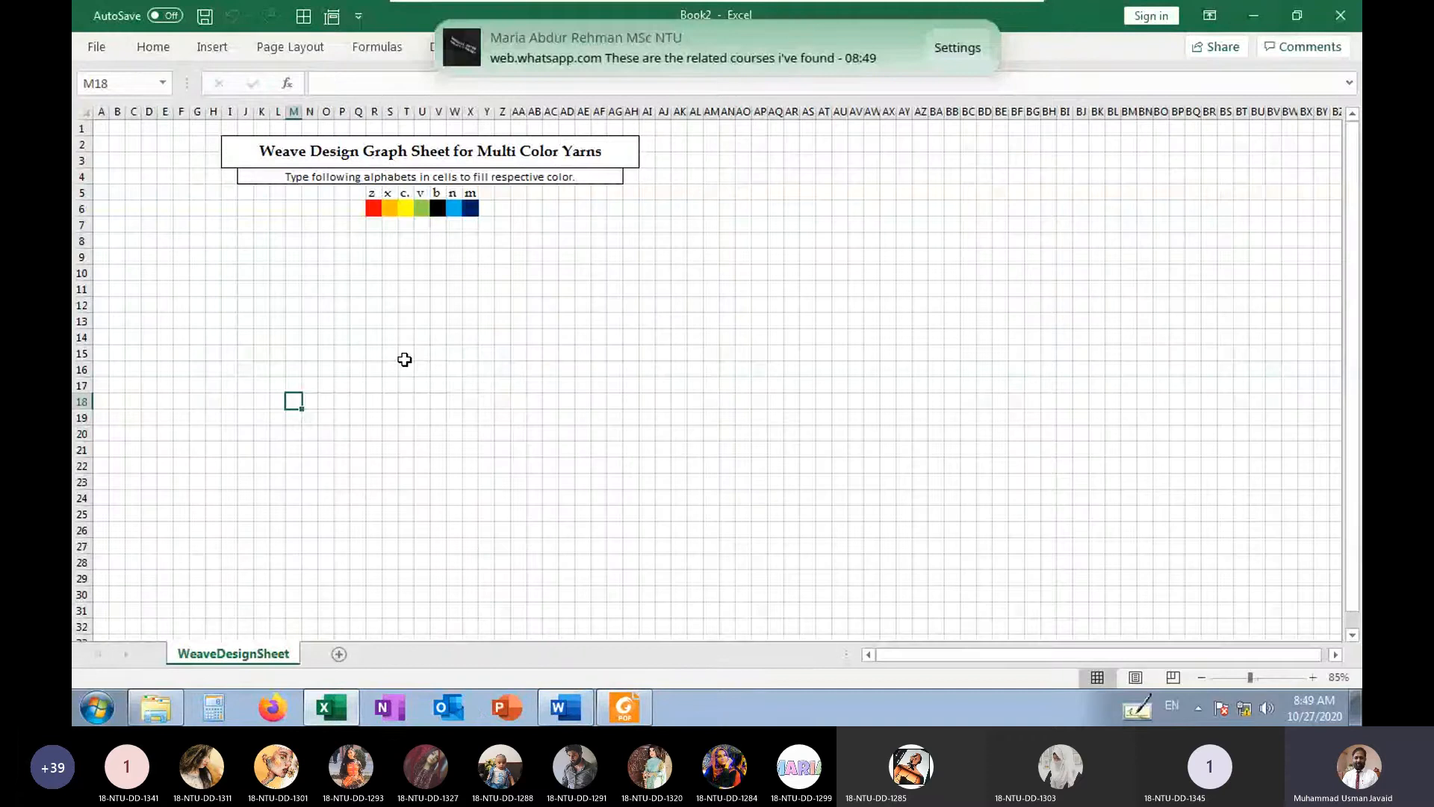
left_click(404, 359)
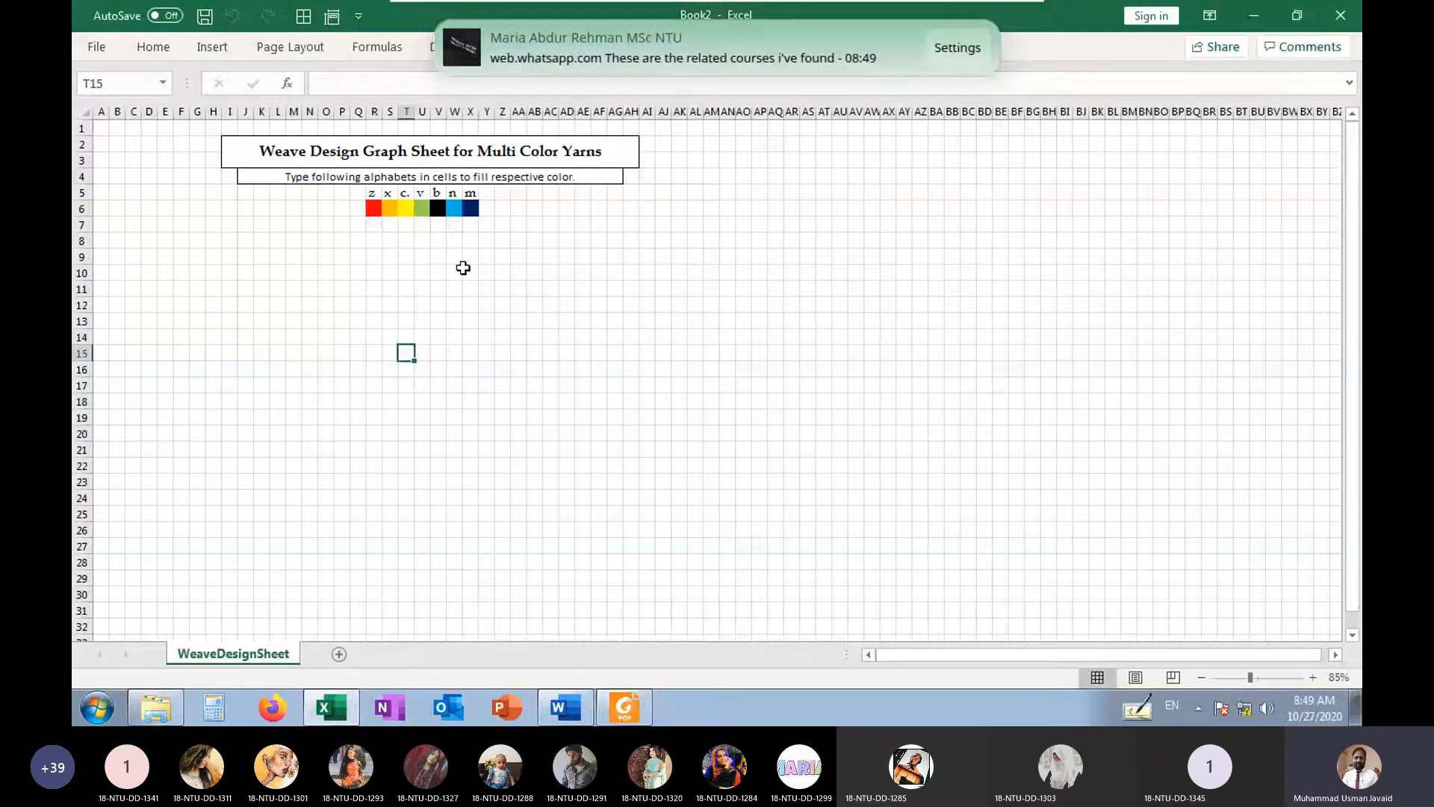
mouse_move(295, 306)
left_mouse_down()
mouse_move(531, 503)
mouse_move(493, 523)
mouse_move(448, 490)
mouse_move(528, 508)
mouse_move(521, 521)
left_mouse_up()
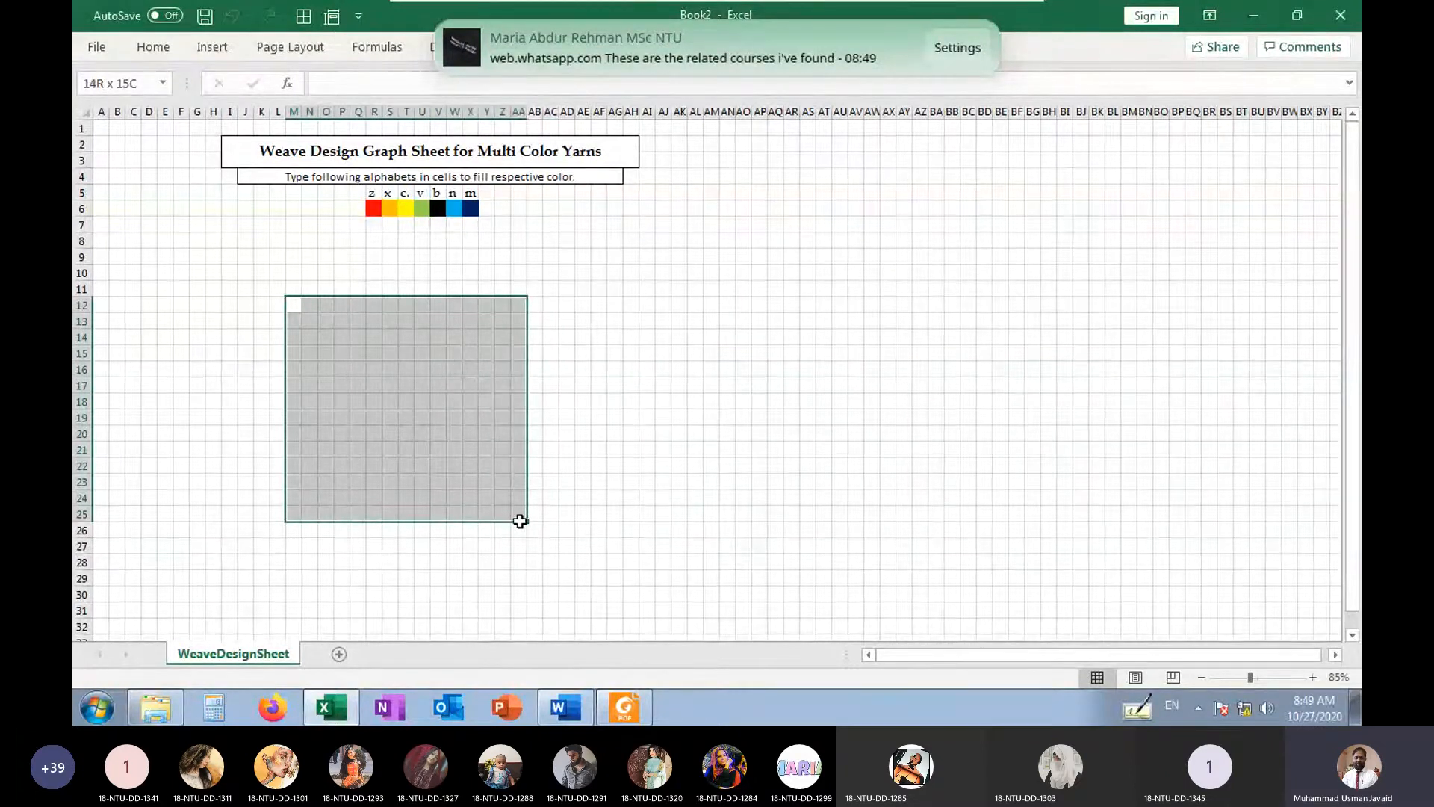
left_click_drag(520, 522, 471, 492)
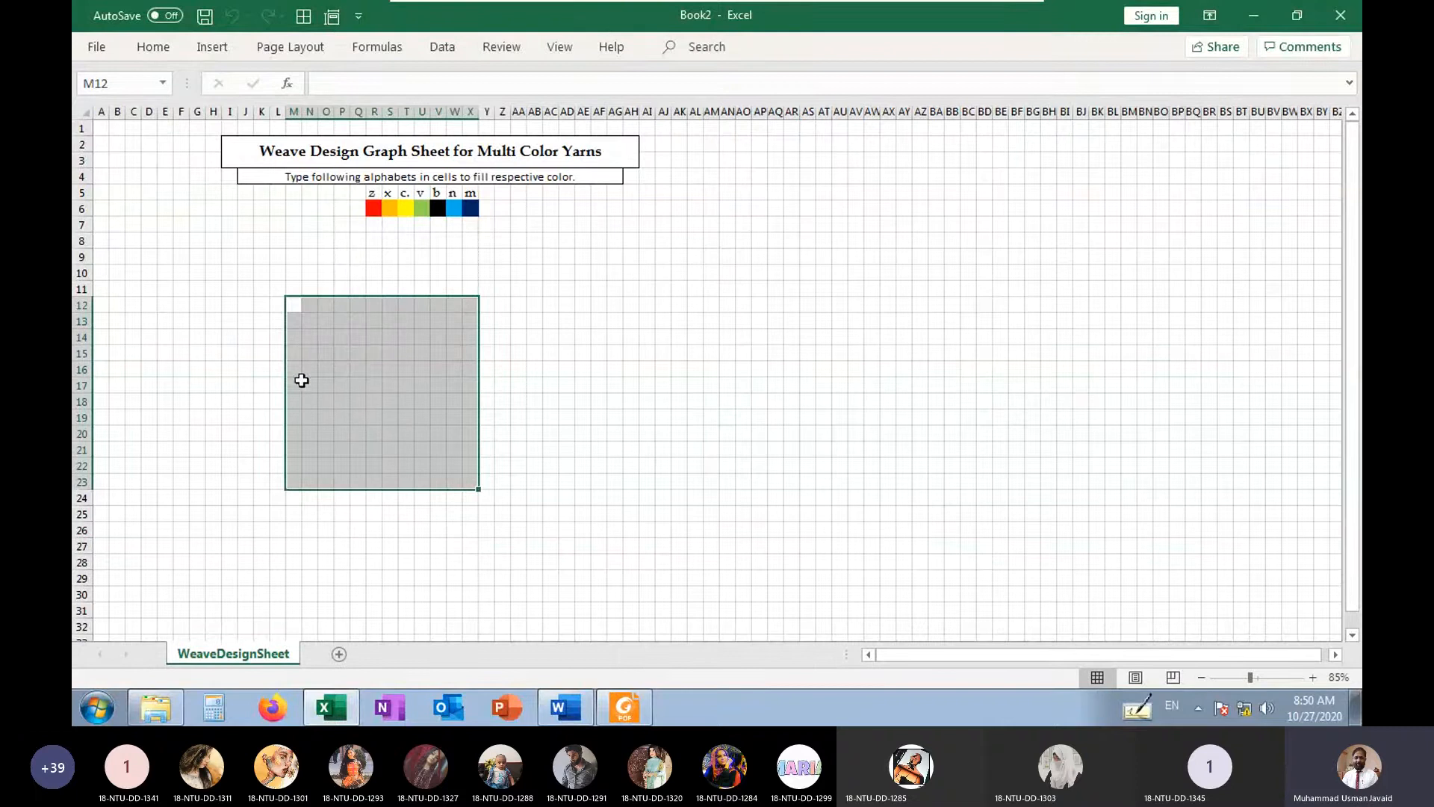
left_click(303, 16)
left_click(502, 481)
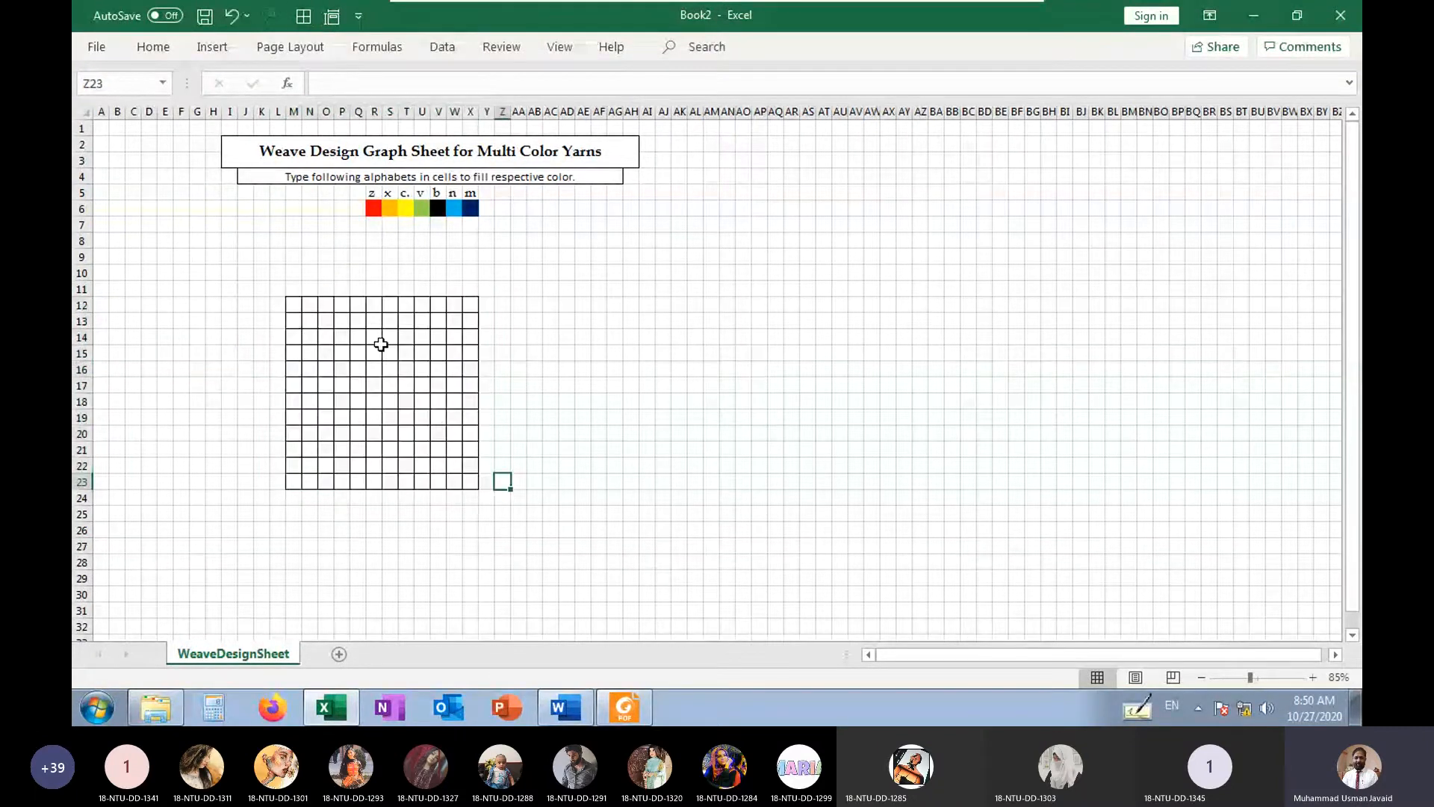
Fill a rising black diagonal with b from M23 up to R18, one cell per row and column
left_click(293, 482)
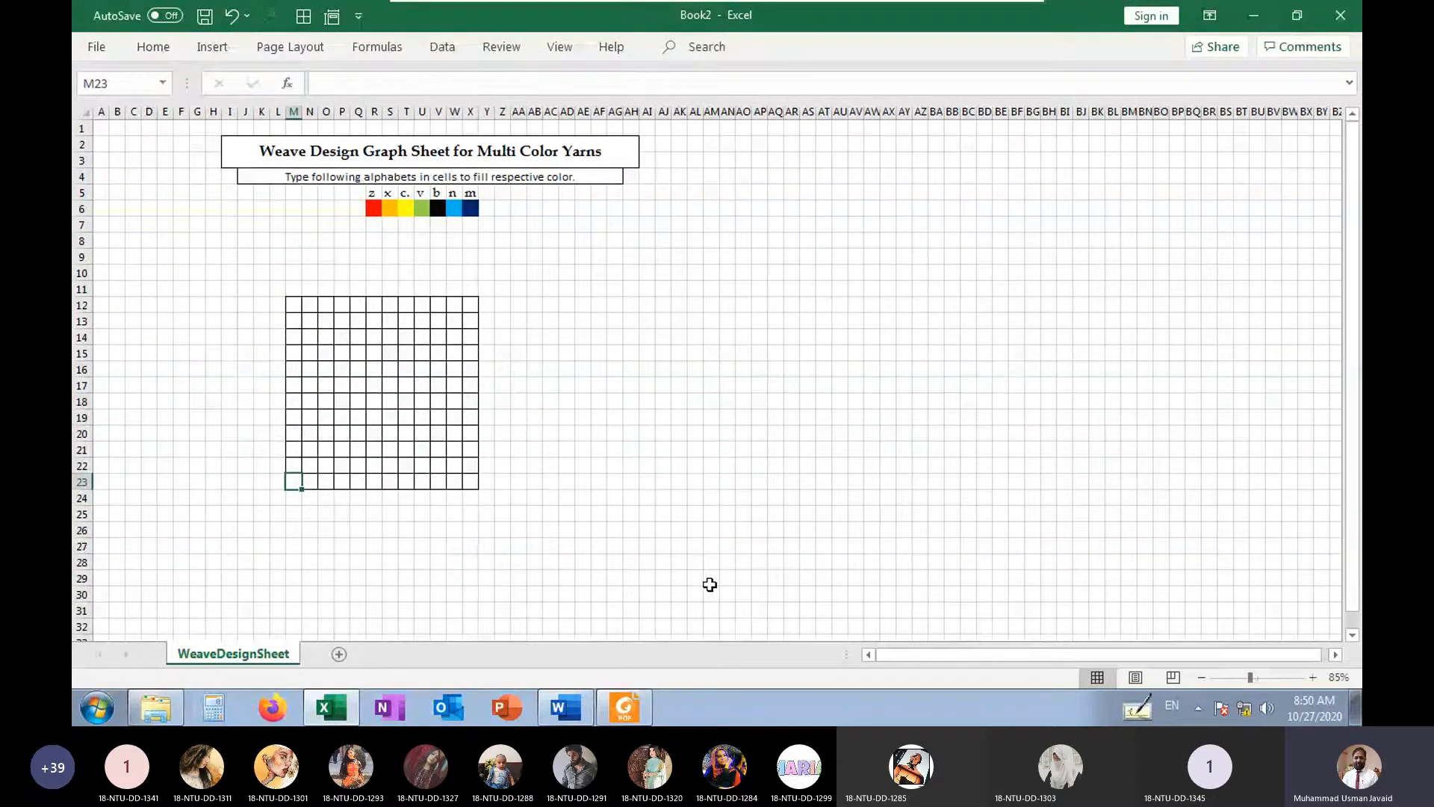
type("b")
key("Up")
key("Right")
type("b")
key("Up")
key("Right")
type("b")
key("Up")
key("Right")
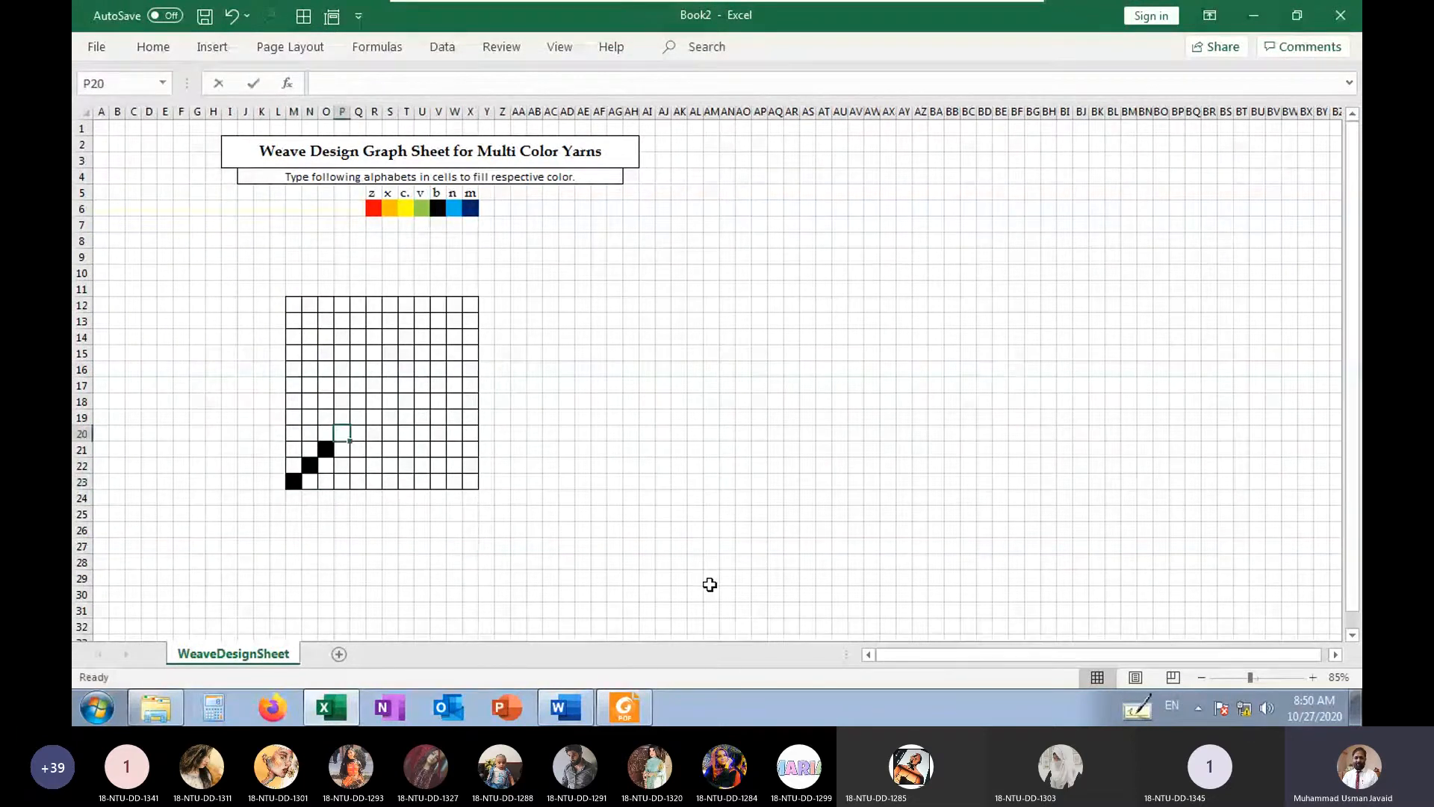
type("b")
key("Up")
key("Right")
type("b")
key("Up")
key("Right")
type("b")
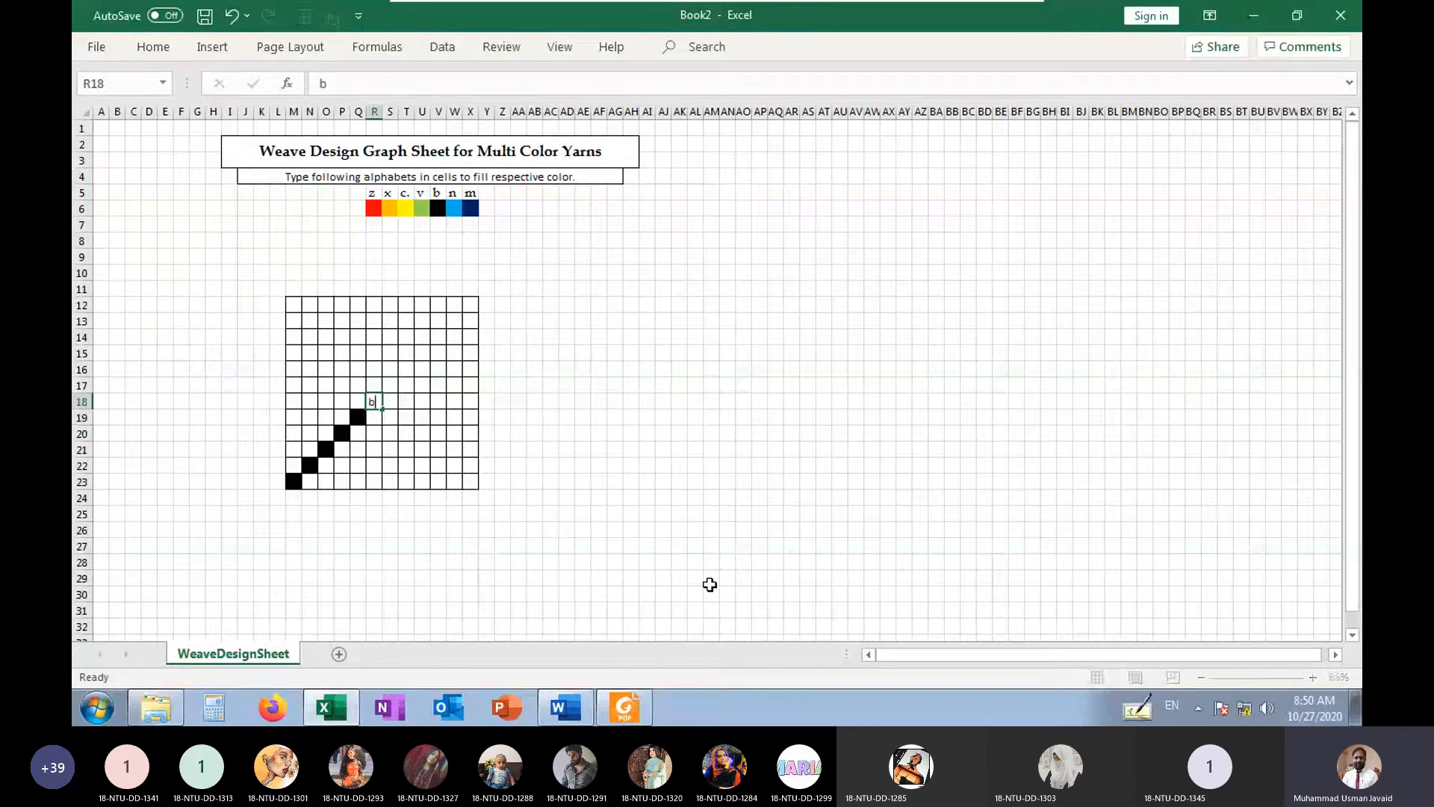
key("Down")
key("Down")
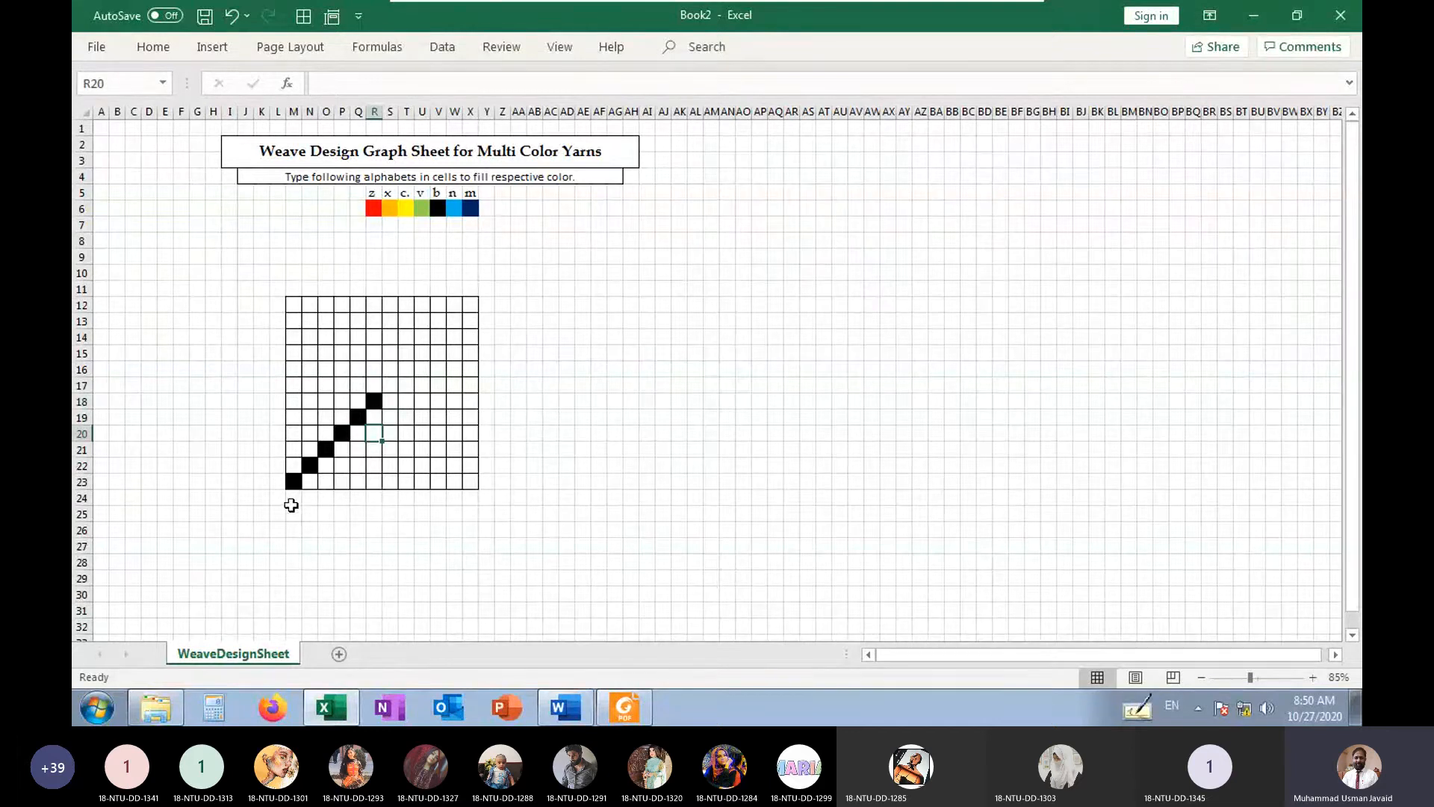
Number the grid's columns 1 to 12 in row 24, directly below the bordered block
left_click(292, 505)
type("1")
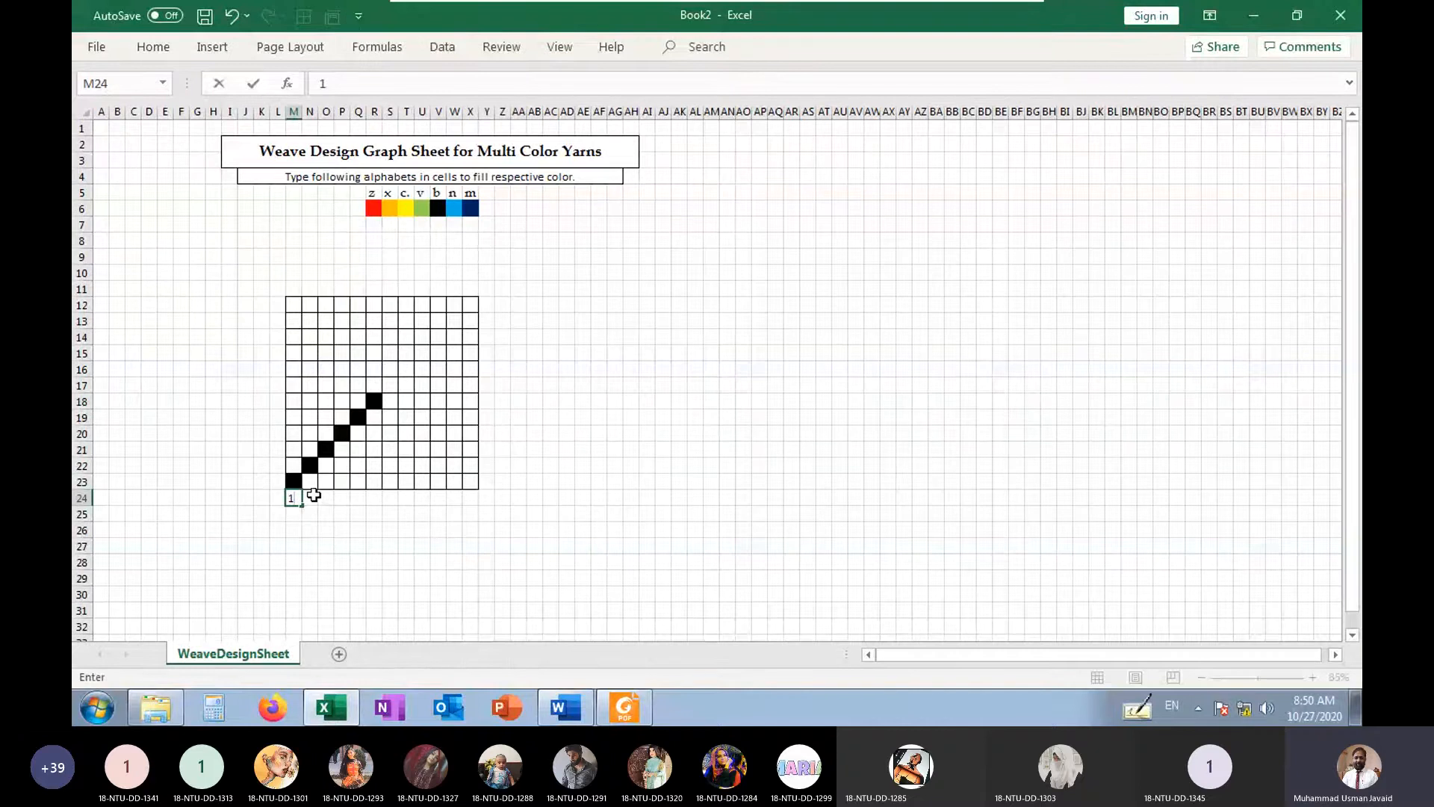
left_click(313, 498)
type("2")
left_click(338, 546)
left_click_drag(295, 498, 479, 510)
Number the grid's rows 1 to 12 upward in column L, from L23 to L12
left_click(277, 481)
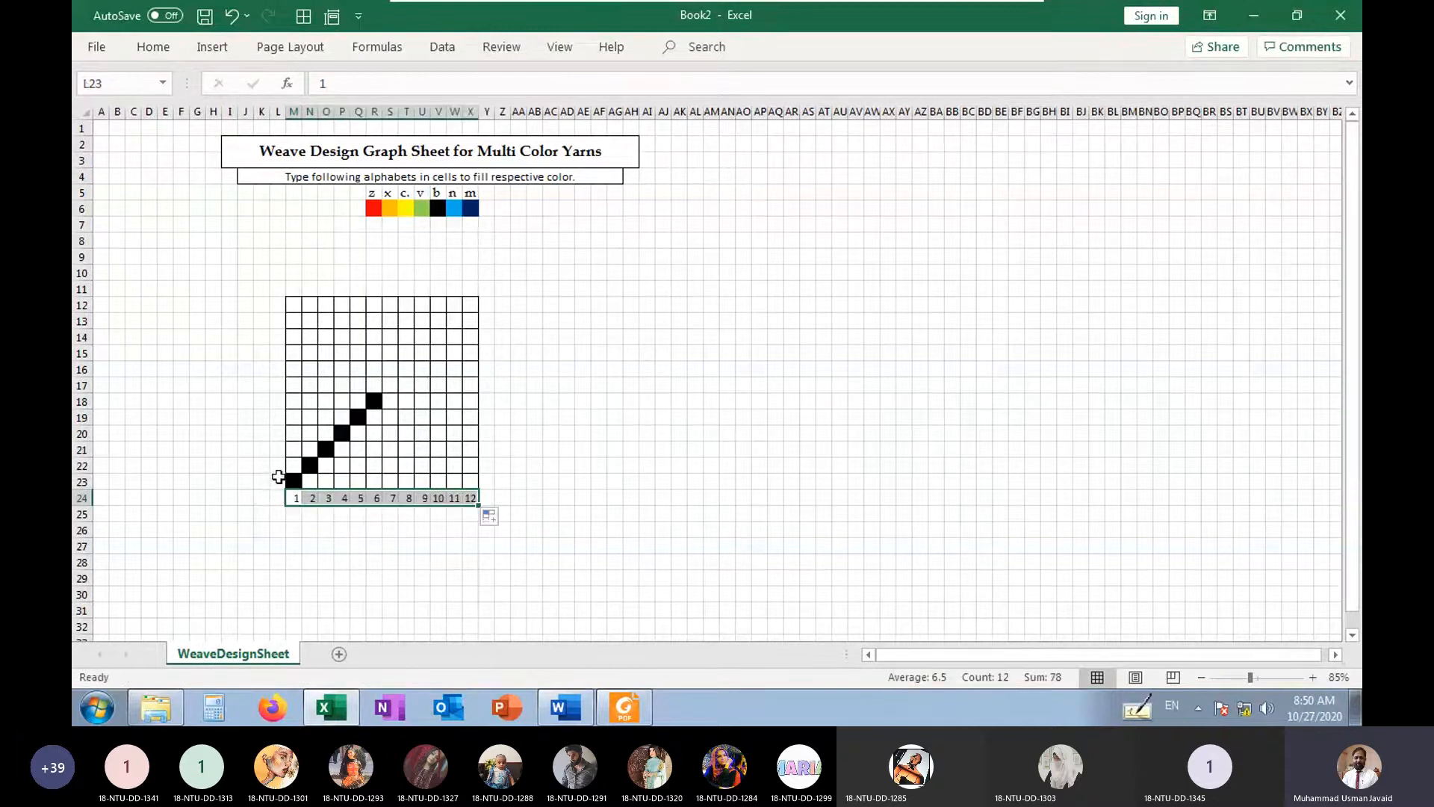
type("1")
left_click(279, 465)
type("2")
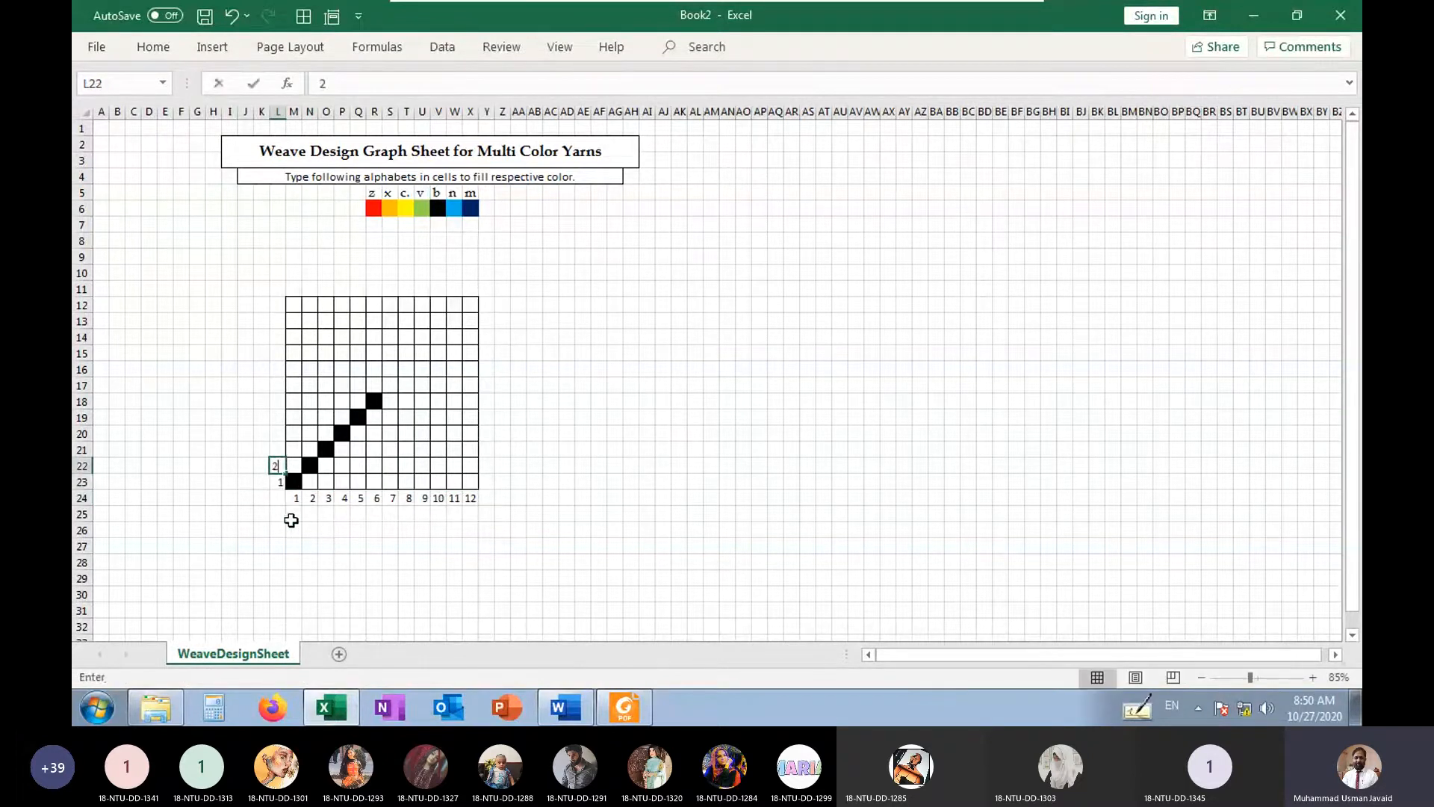
left_click(292, 518)
left_click_drag(278, 480, 272, 299)
left_click(228, 435)
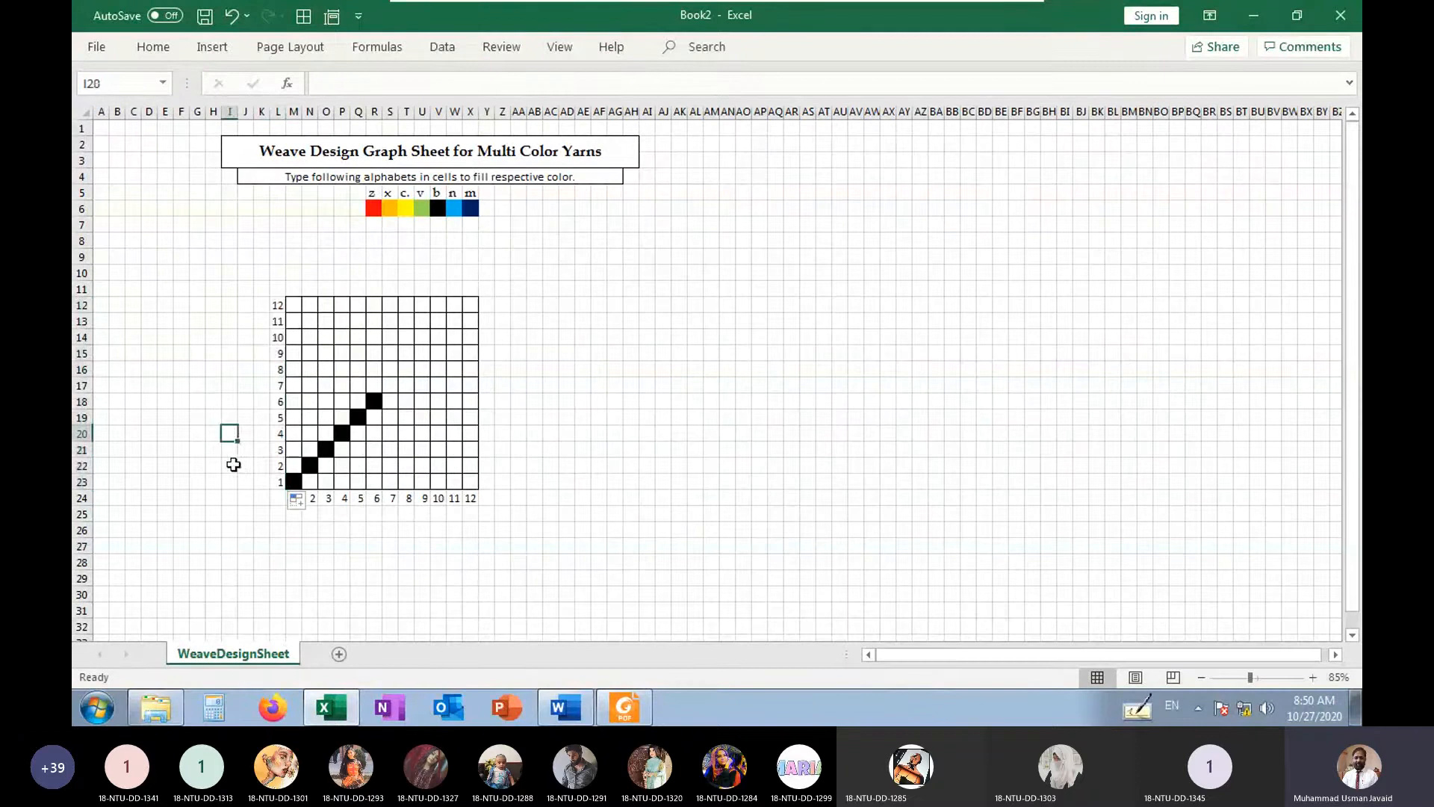
Fill a falling black diagonal with b from S19 down to W23
left_click(371, 407)
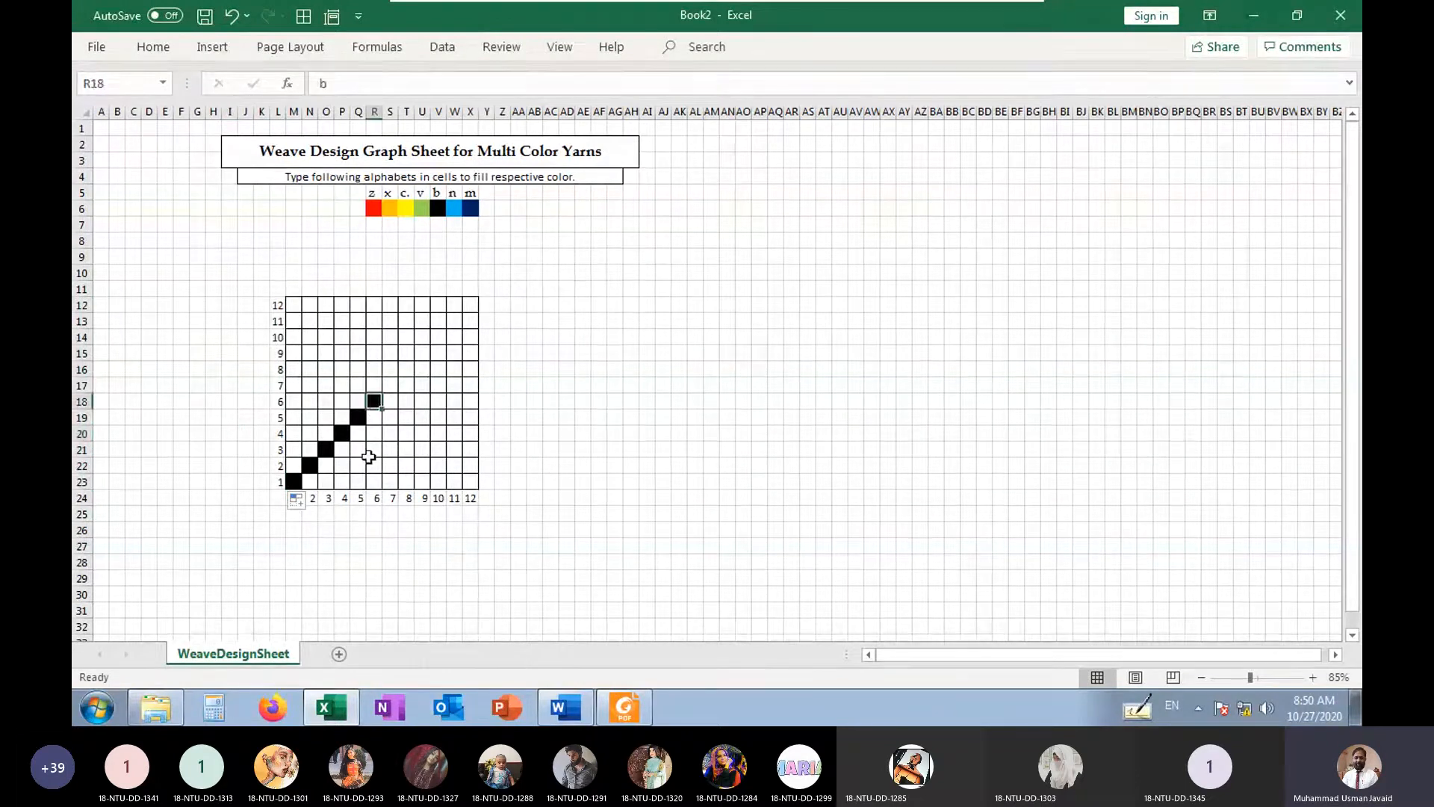
left_click(389, 416)
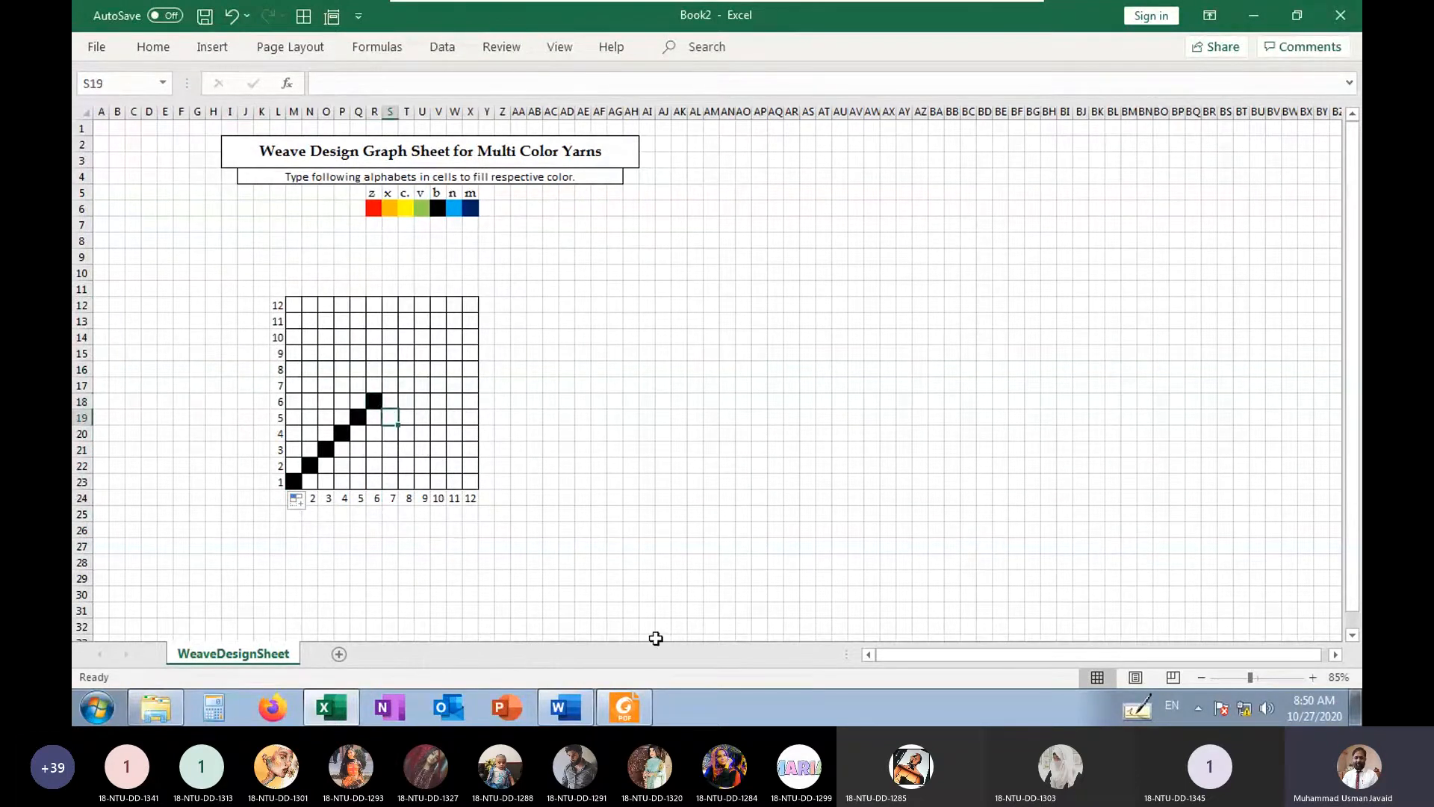
type("b")
key("Return")
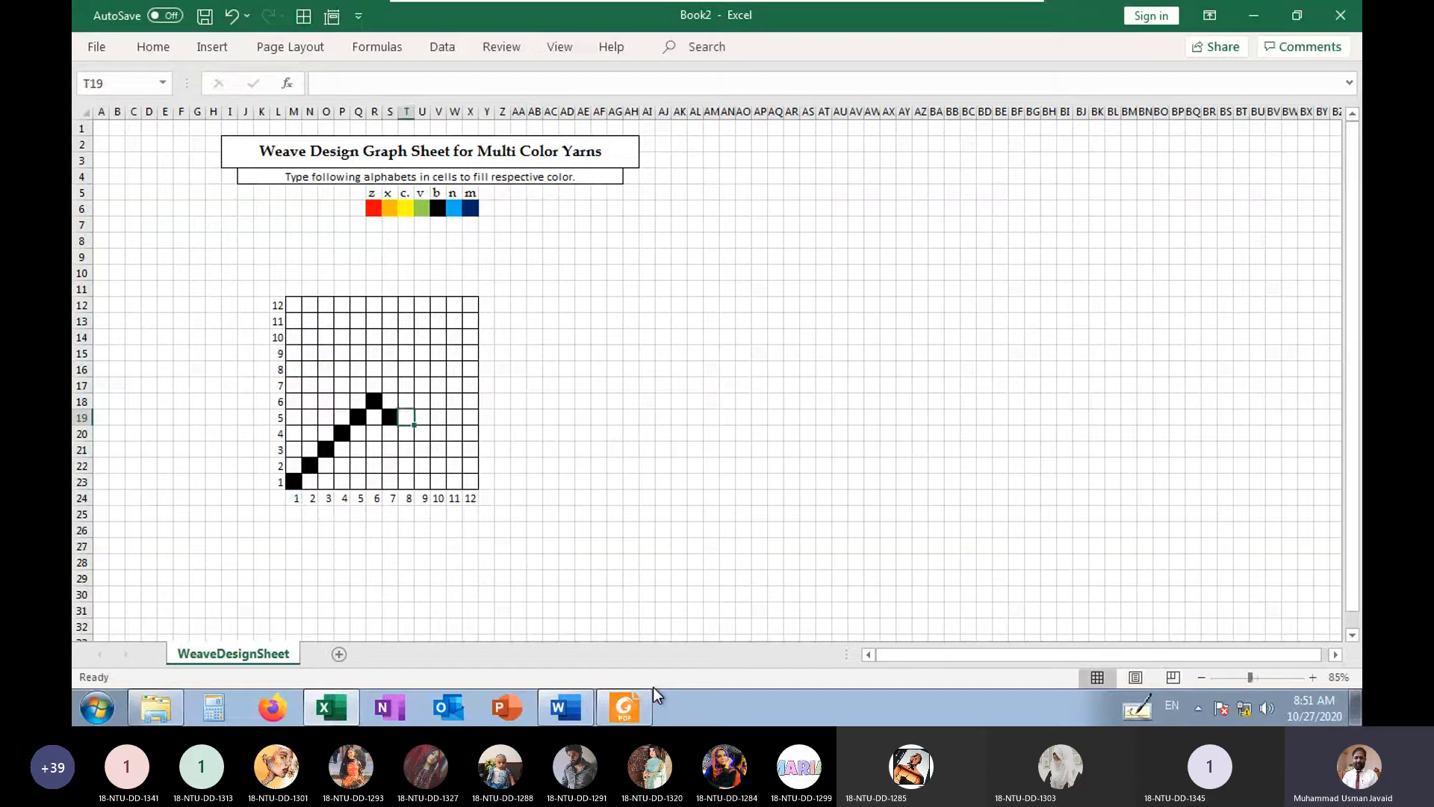
key("Right")
type("b")
key("Return")
key("Right")
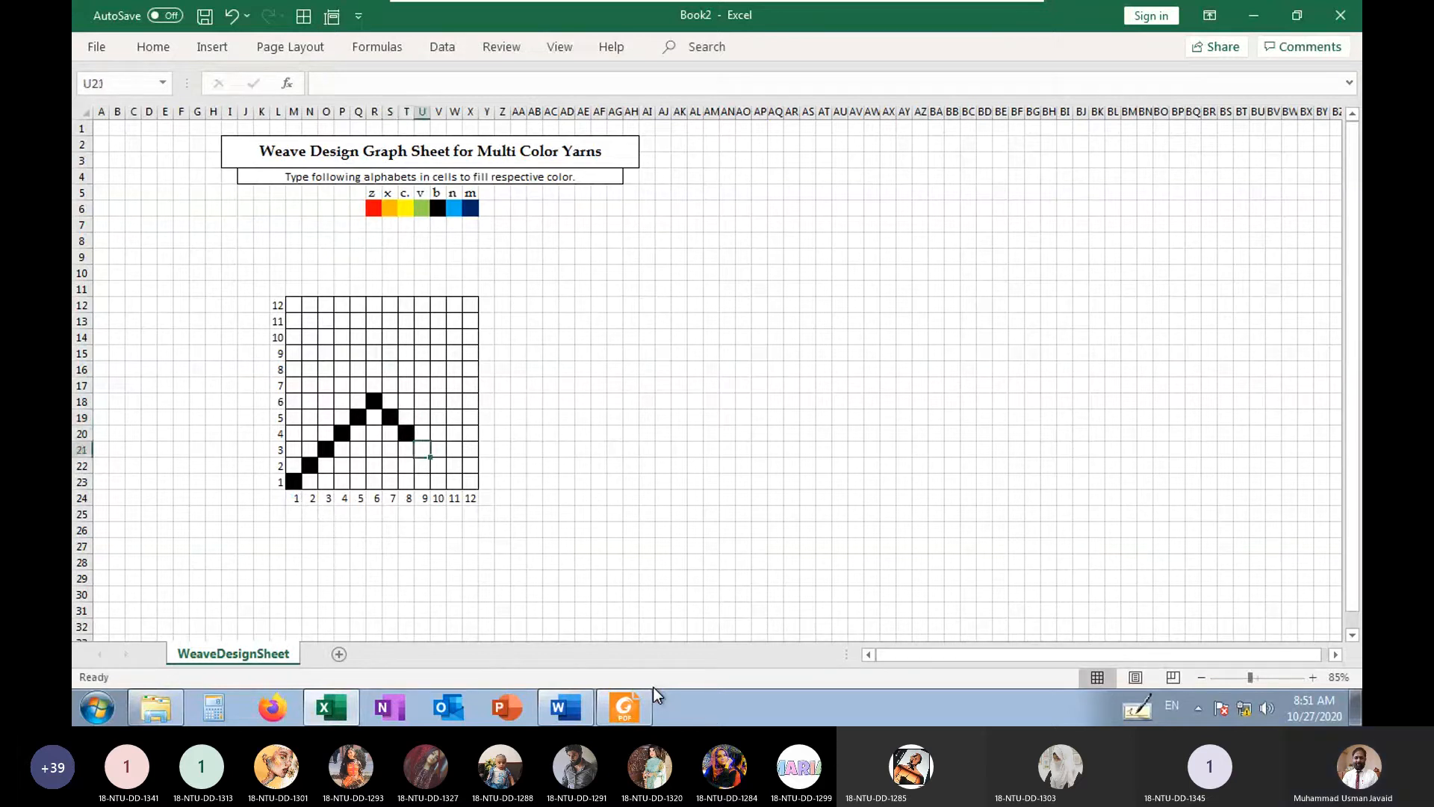
type("b")
key("Return")
key("Right")
type("b")
key("Return")
key("Right")
type("b")
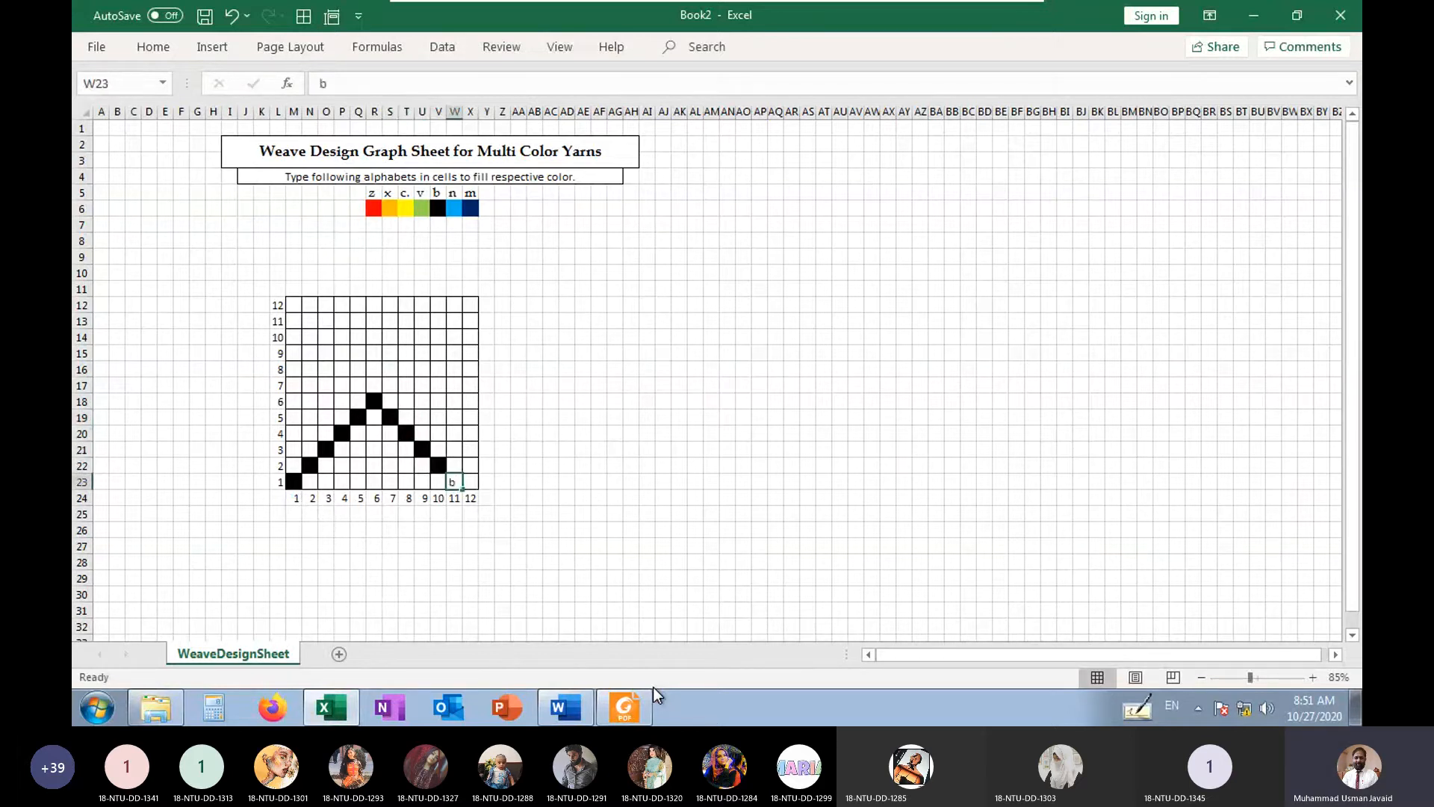
key("Return")
key("Right")
Extend the rising diagonal by filling b from corner cell X12 down to S17
key("Up")
key("Left")
key("Right")
key("Left")
key("Up")
key("Right")
key("Up")
key("Up")
key("Up")
key("Up")
key("Up")
key("Up")
key("Up")
key("Up")
key("Up")
key("Up")
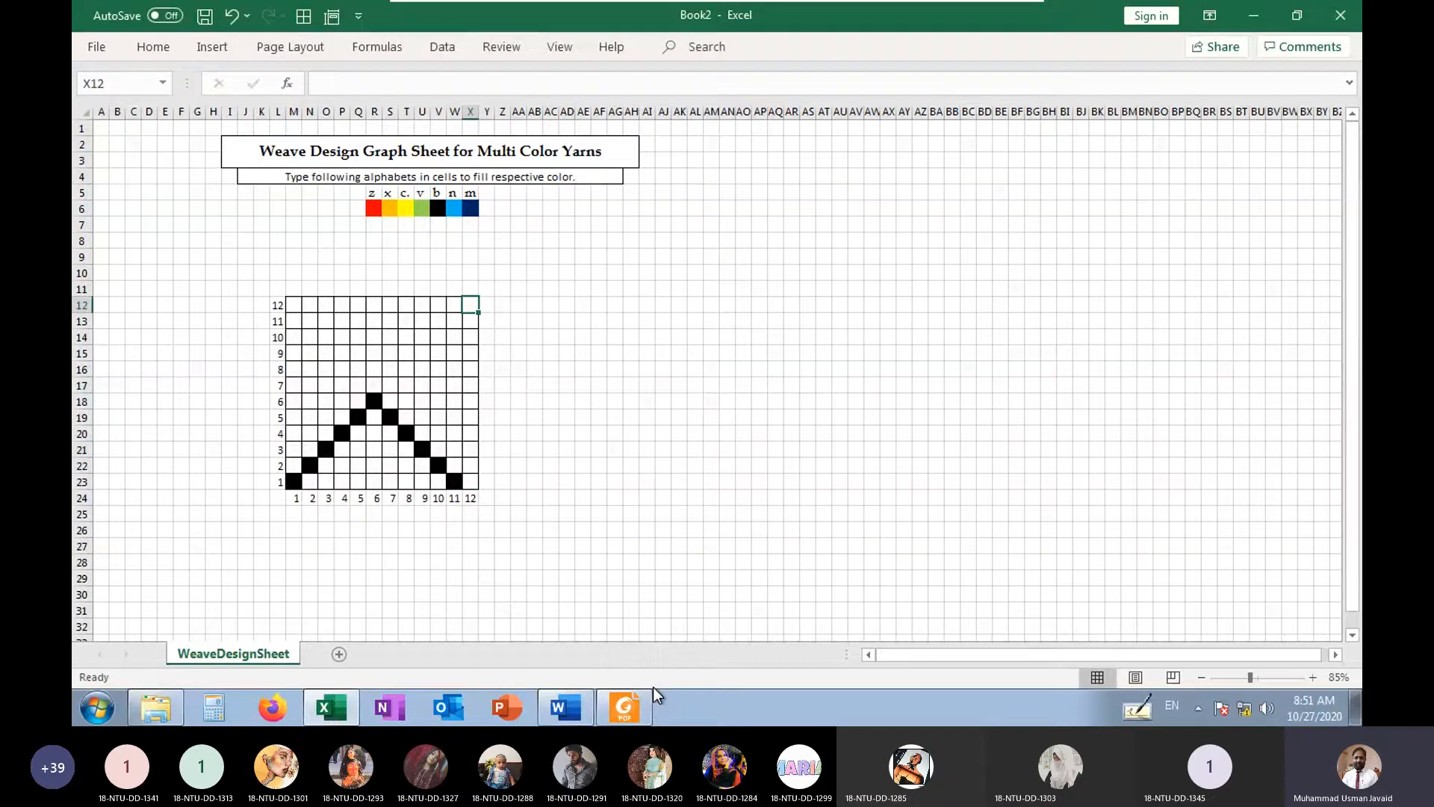
type("b")
key("Return")
key("Left")
type("b")
key("Return")
key("Left")
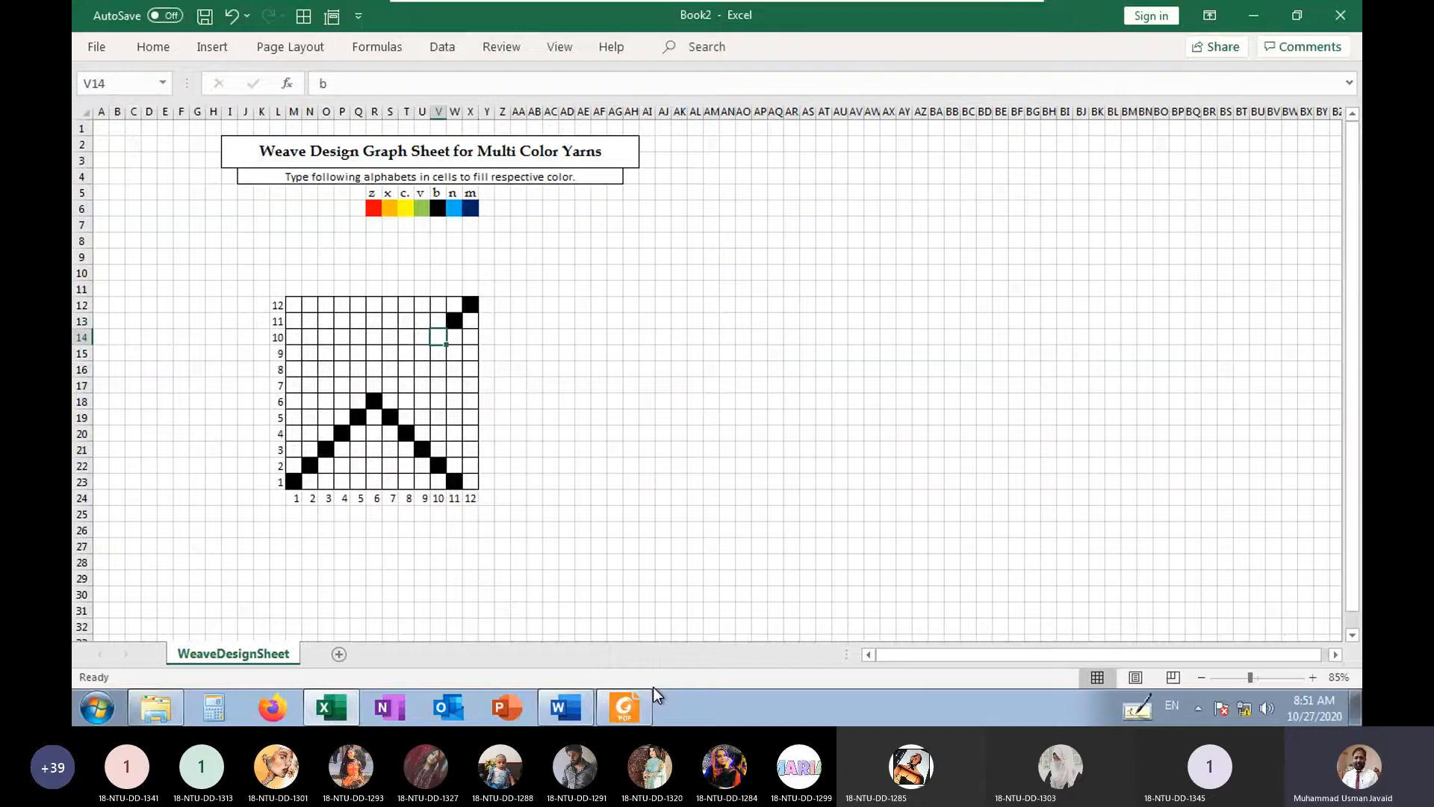
type("b")
key("Return")
key("Left")
type("b")
key("Return")
key("Left")
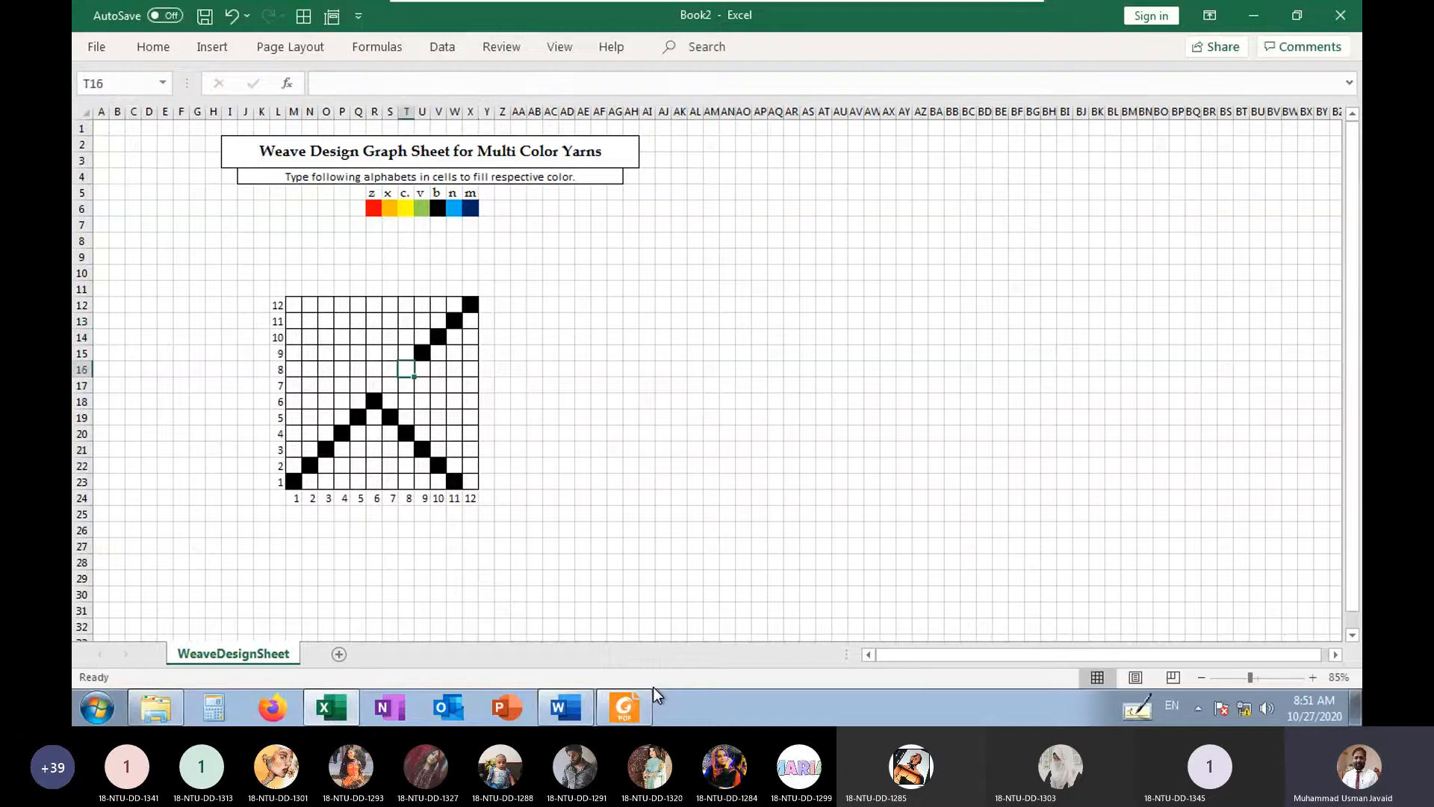
type("b")
key("Return")
key("Left")
type("b")
key("Return")
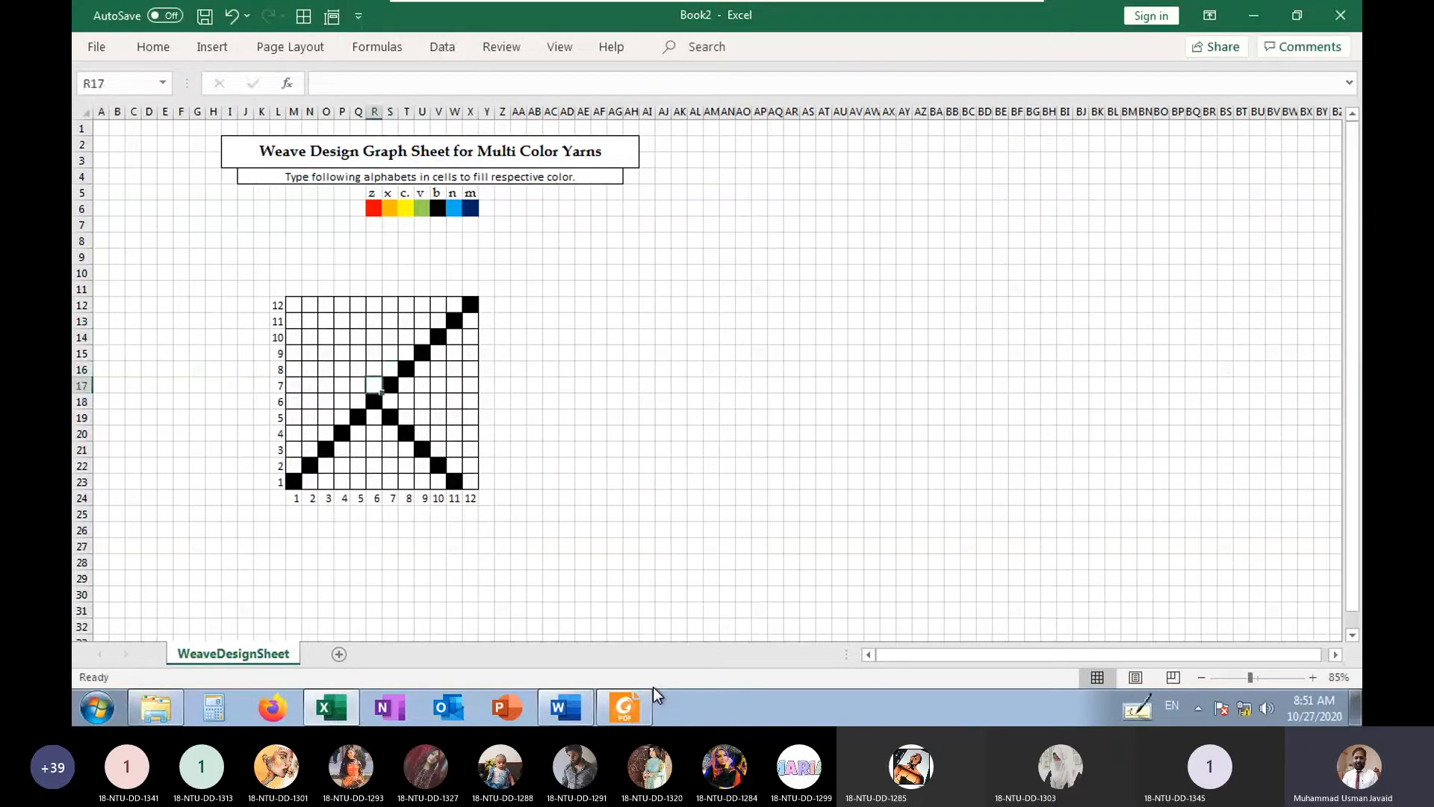
Complete the second diagonal by filling b from R16 up to N12
key("Left")
key("Up")
key("Up")
type("b")
key("Left")
key("Up")
type("b")
key("Left")
key("Up")
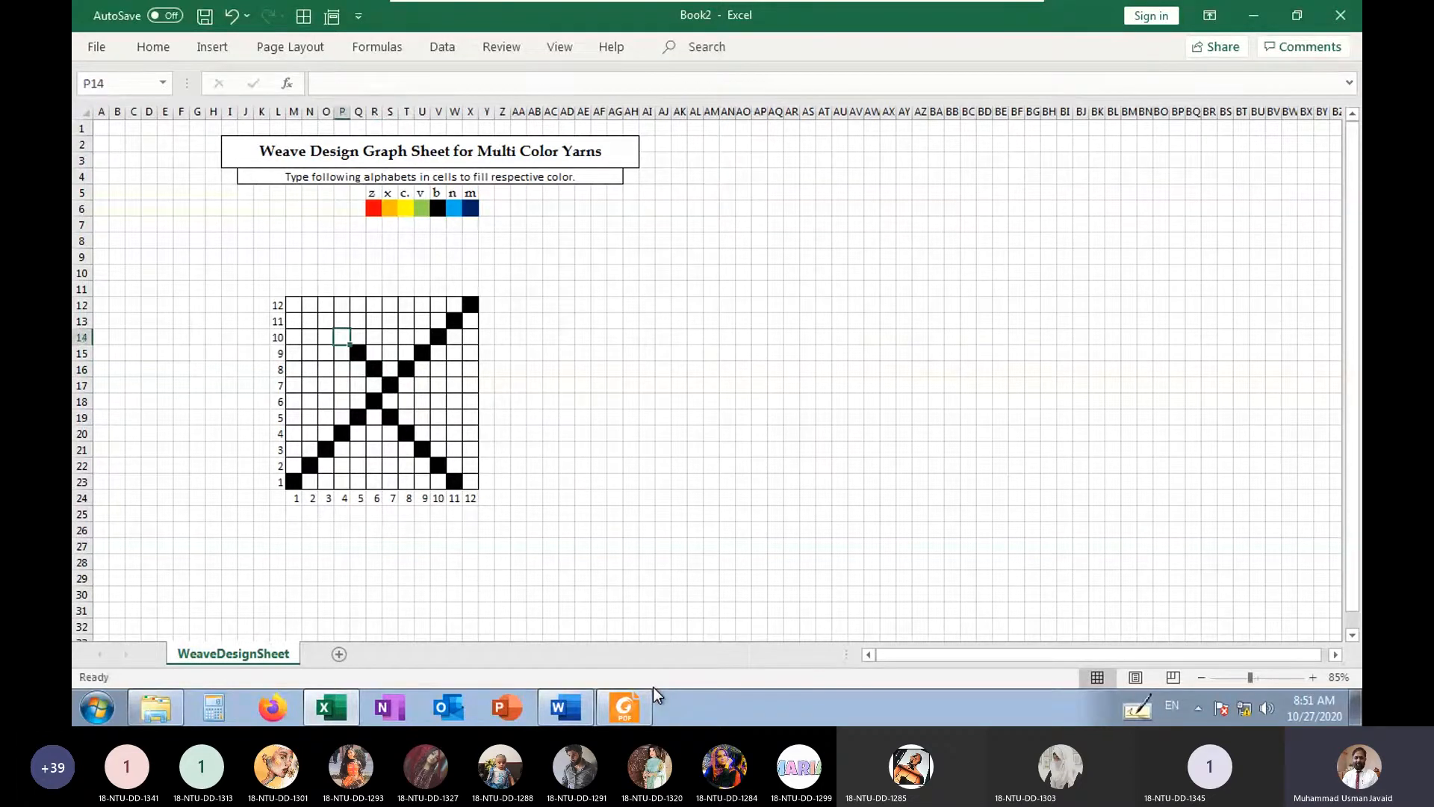
type("b")
key("Left")
key("Up")
type("b")
key("Left")
key("Tab")
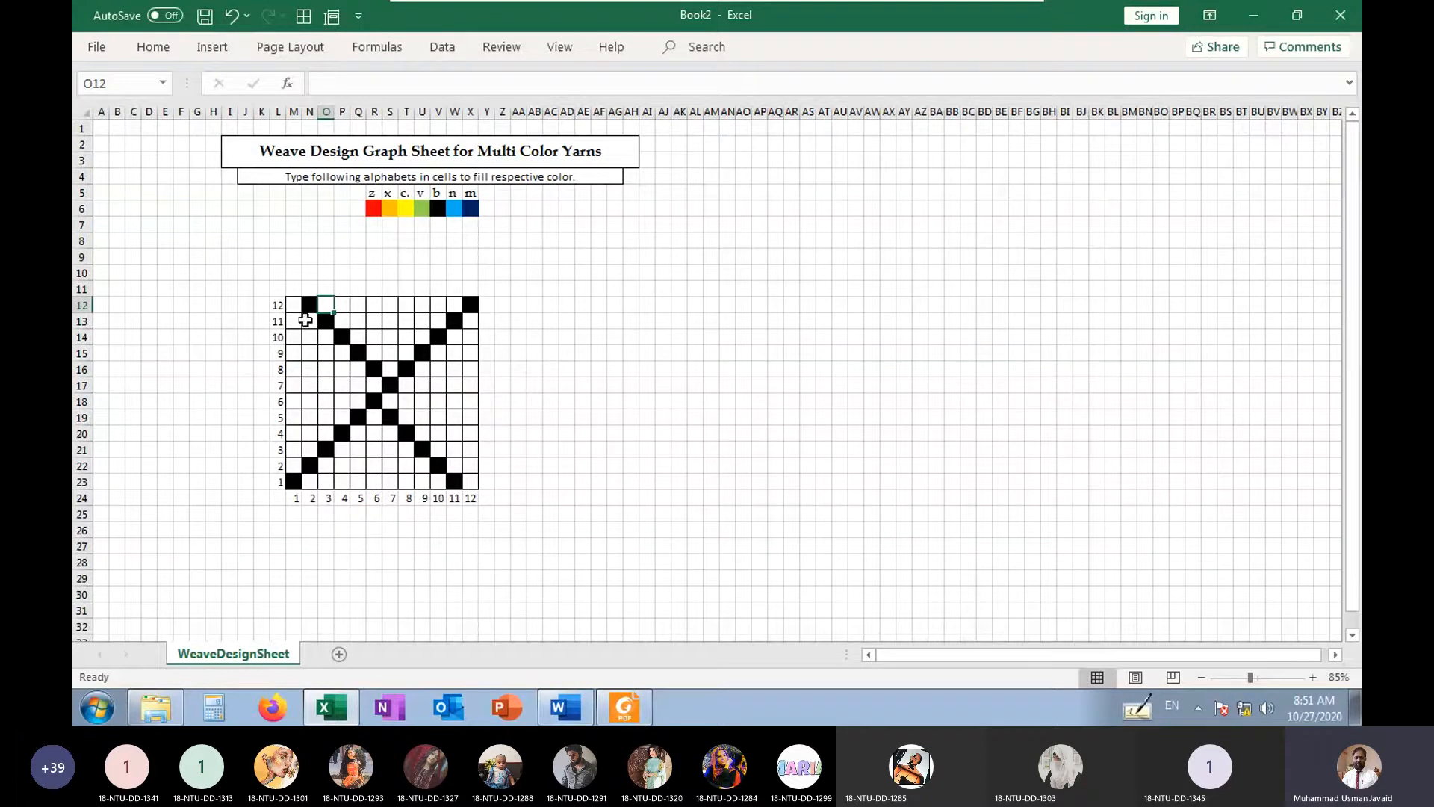
Copy the numbered grid with its crossing diagonals and paste the duplicate starting at AB11
left_click_drag(274, 292, 479, 509)
key("ctrl+c")
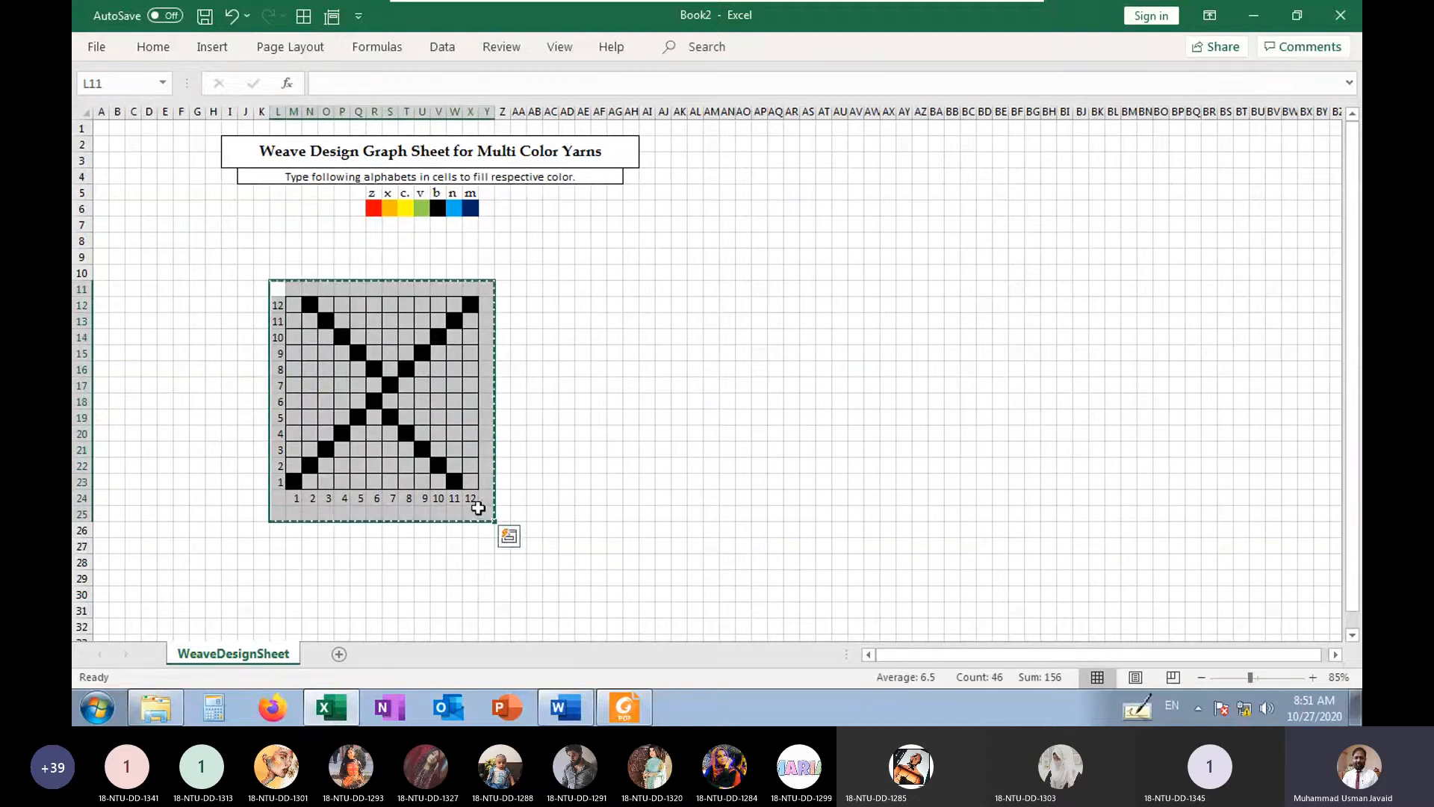
left_click(535, 290)
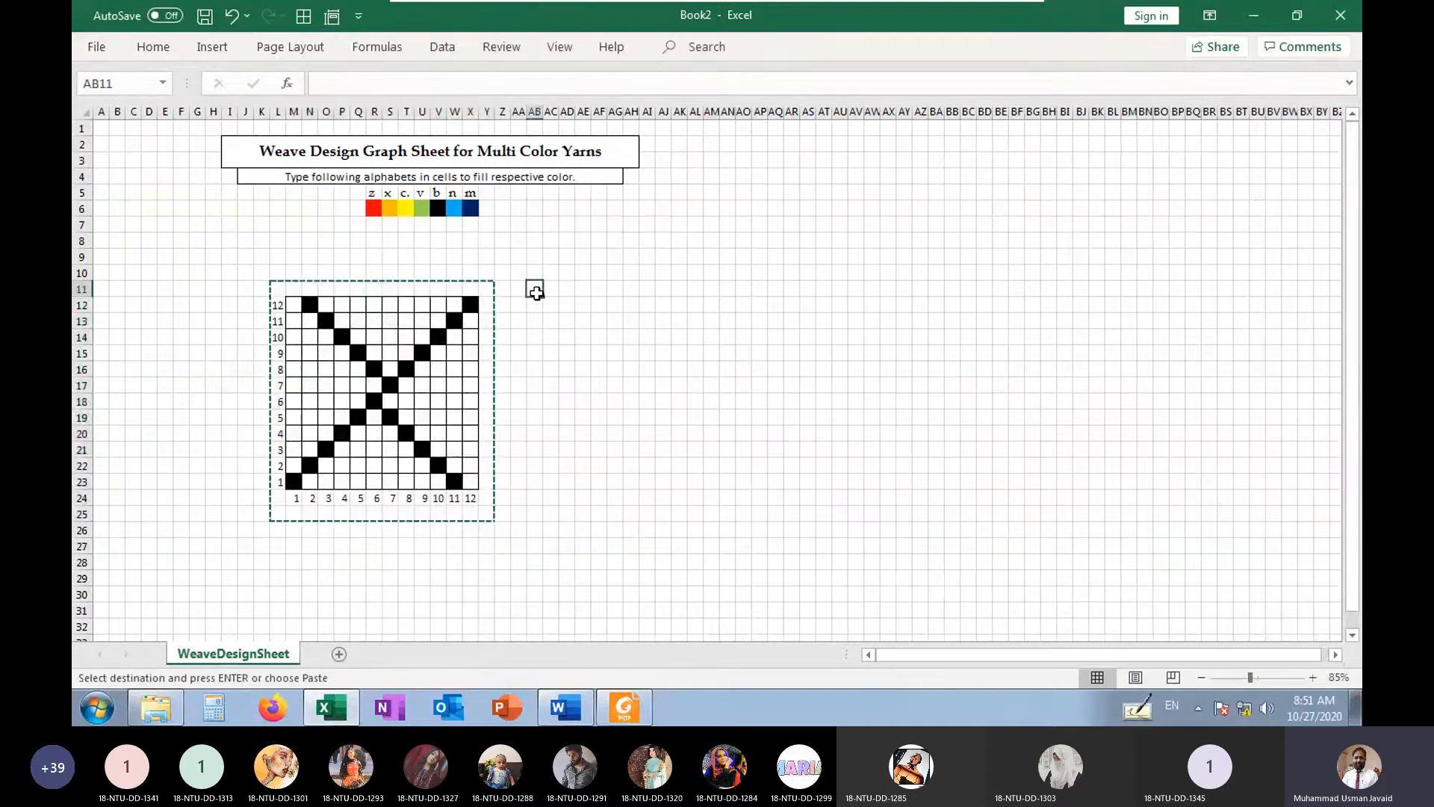
key("ctrl+v")
left_click(599, 594)
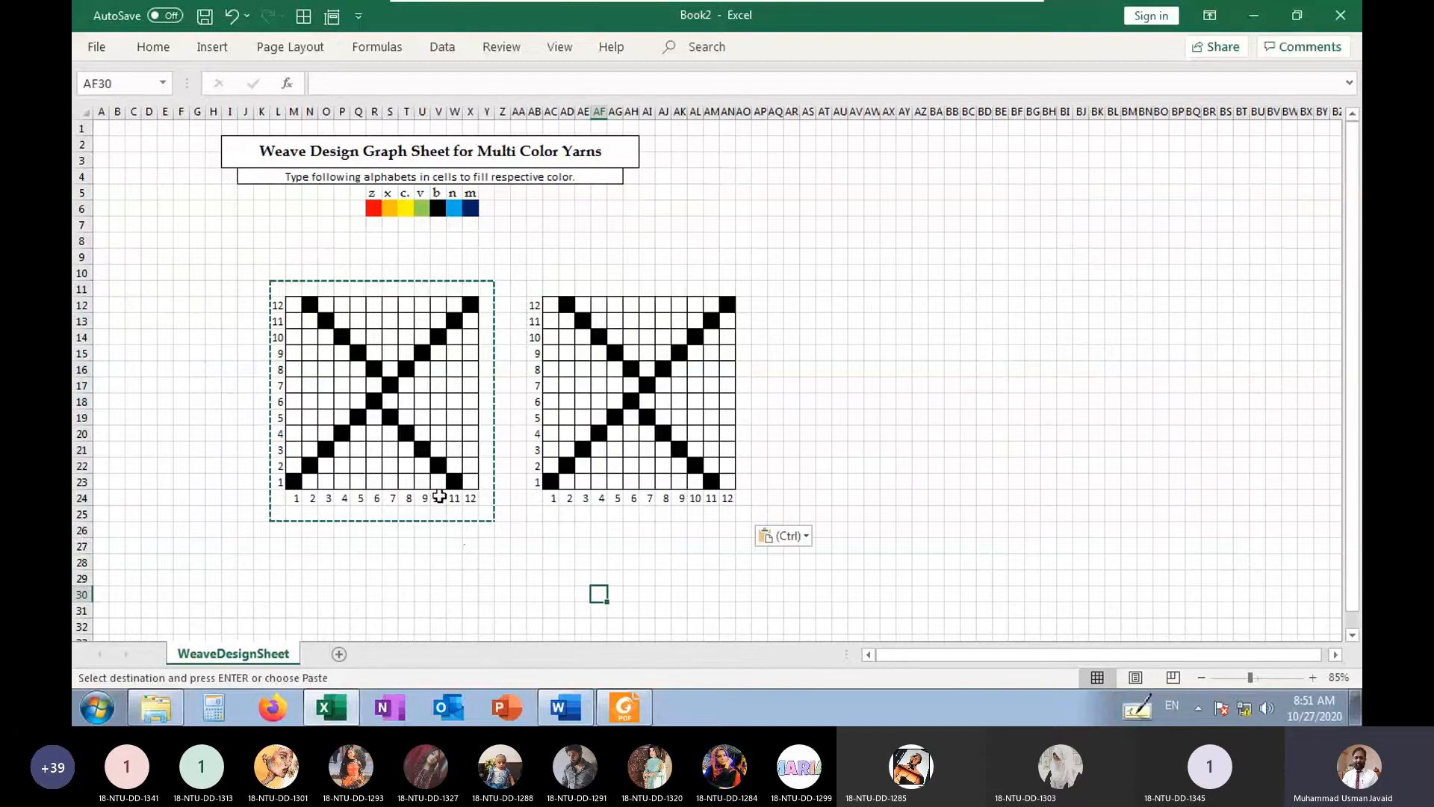
In the original grid, fill b in R20, Q21, P22 and O23 as the left edge of the lower triangle
left_click(378, 437)
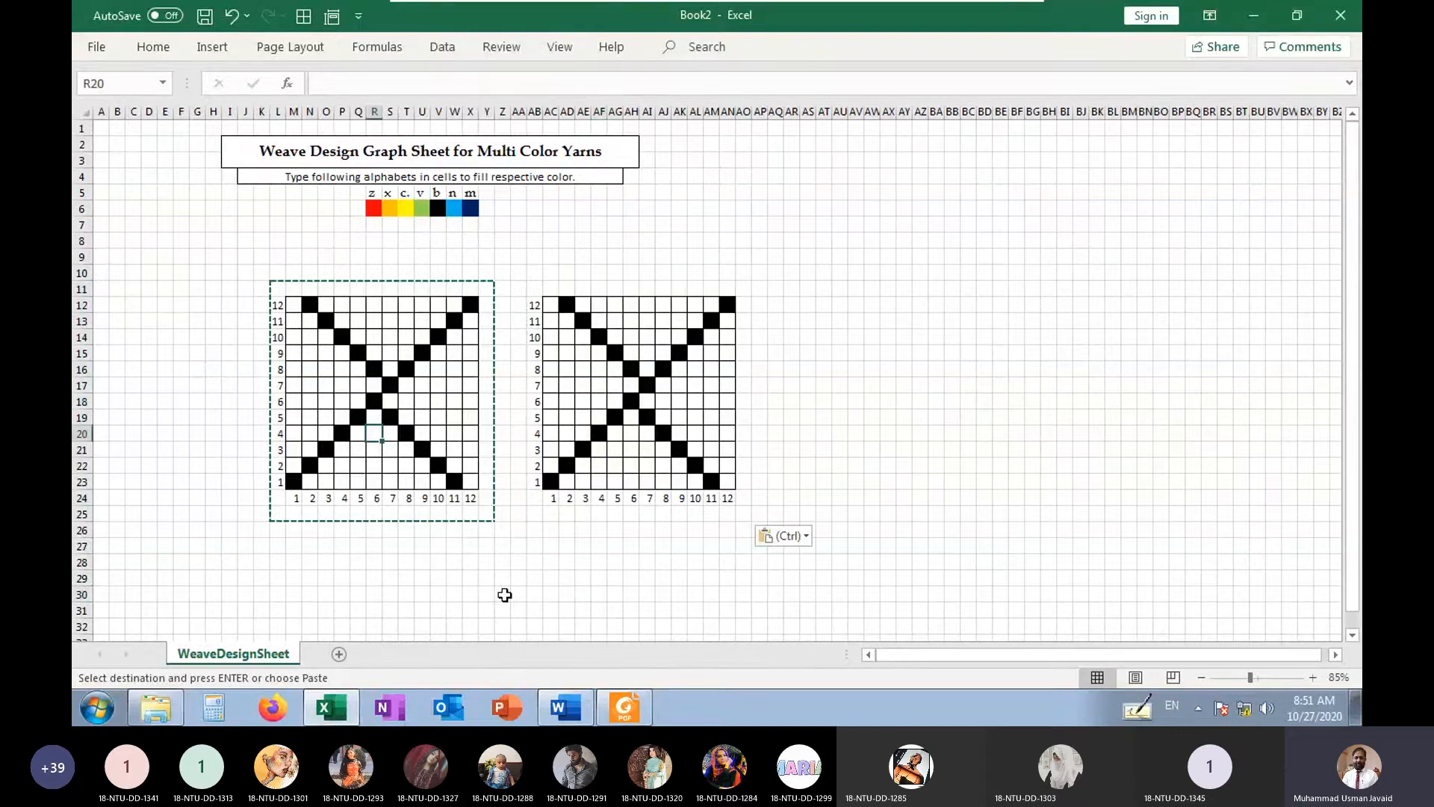
type("b")
key("Return")
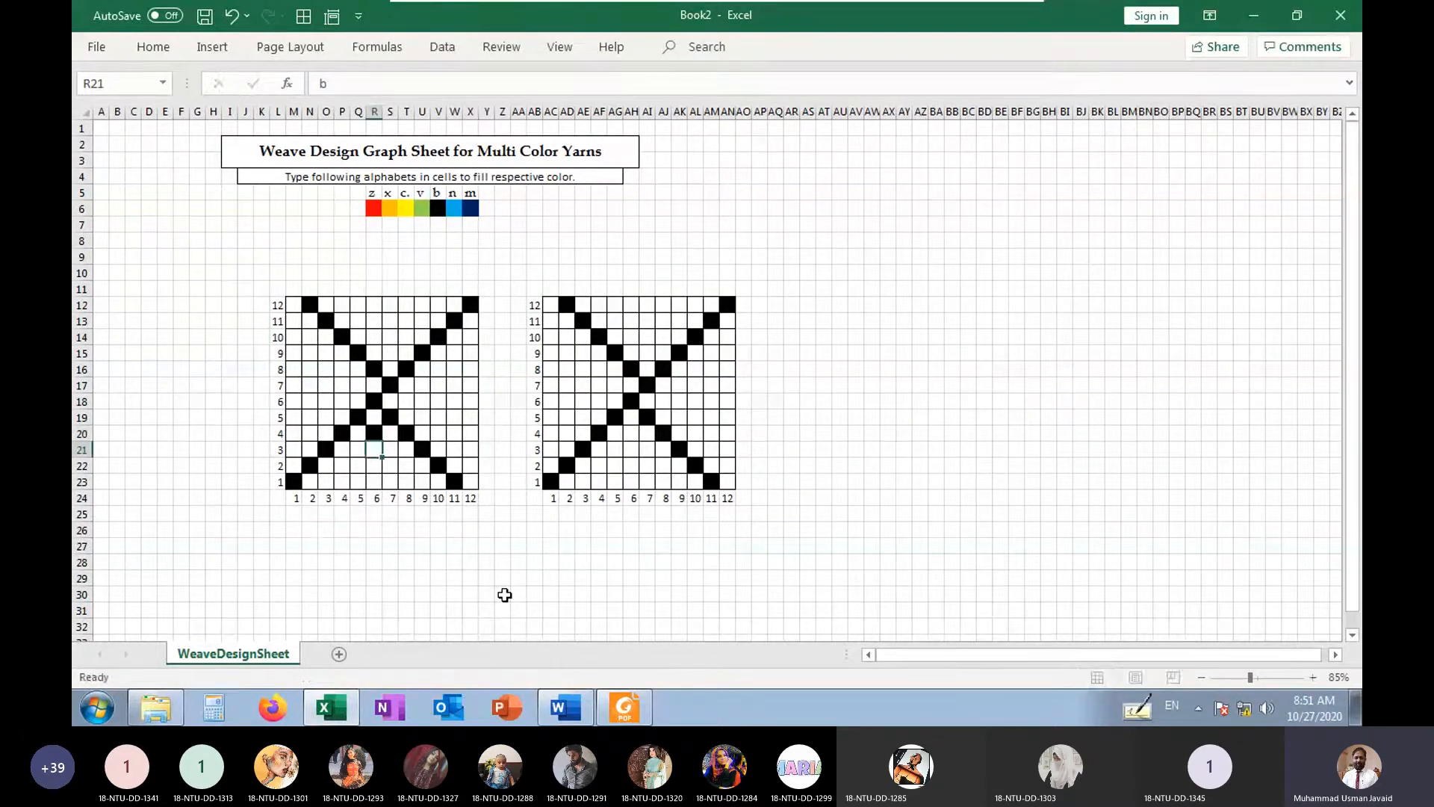
key("Left")
key("Return")
key("Left")
type("b")
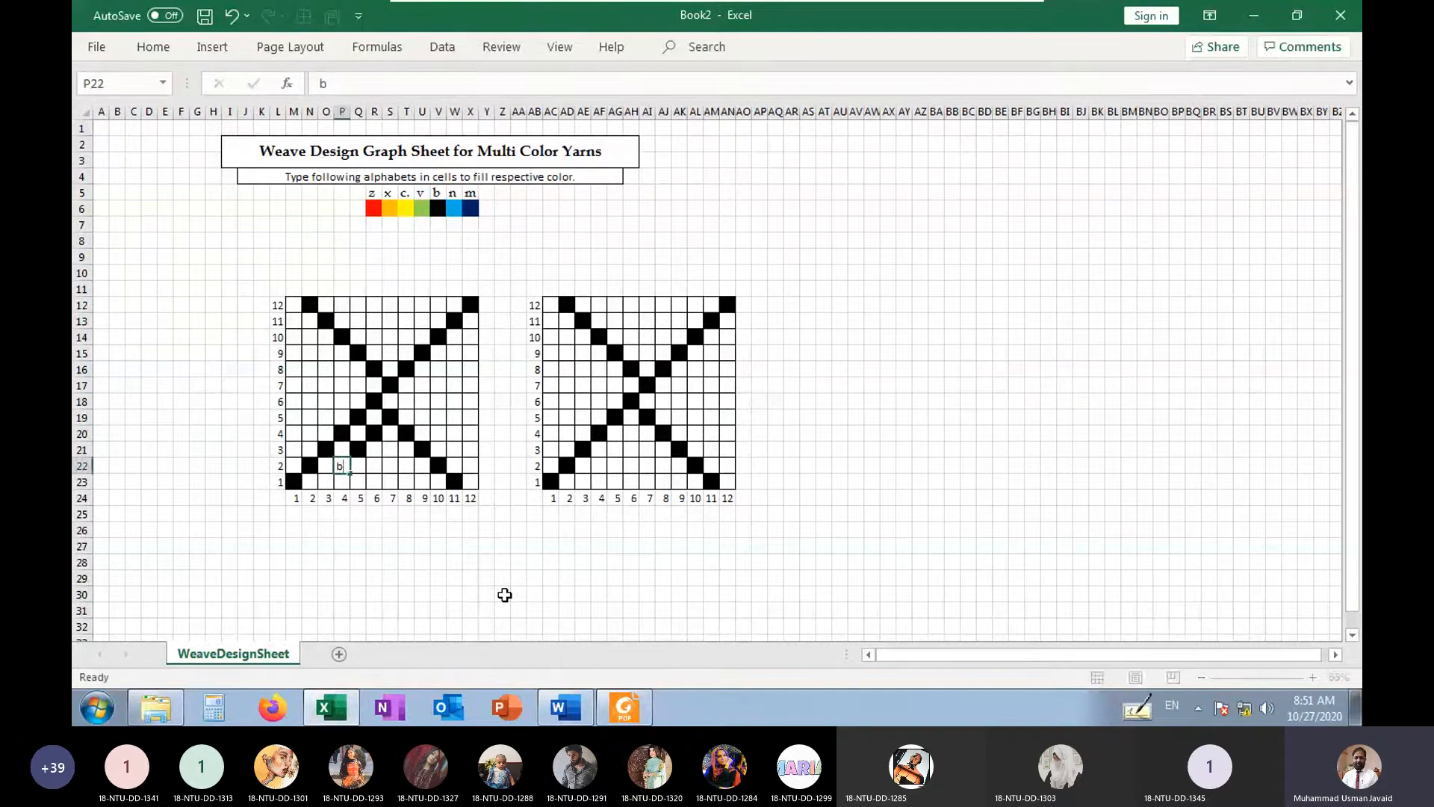
key("Return")
key("Left")
type("b")
Fill the left half of the lower triangle with b in P23:R23, Q22:R22 and R21
key("Right")
type("b")
key("Right")
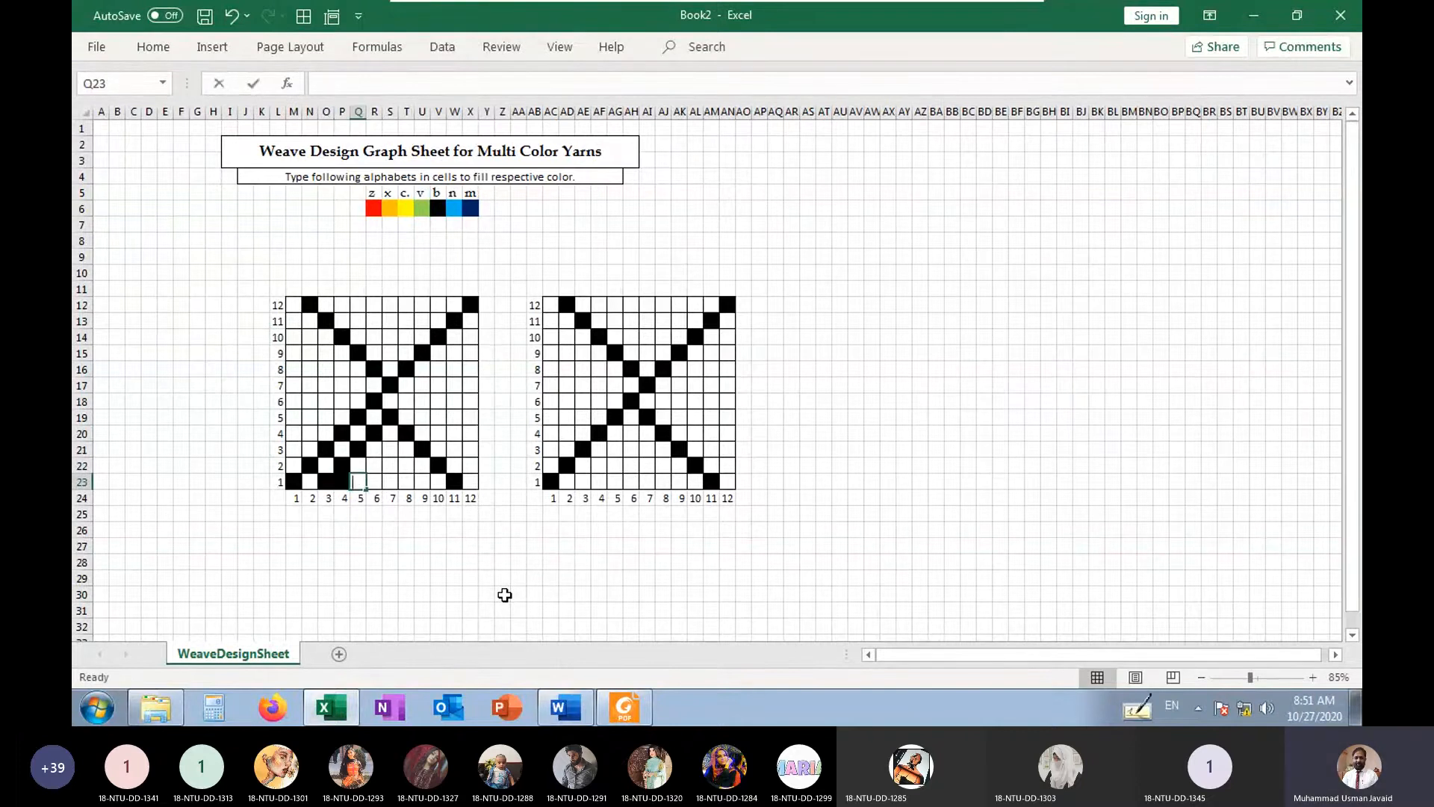
type("b")
key("Right")
key("Up")
key("Up")
type("b")
key("Down")
type("b")
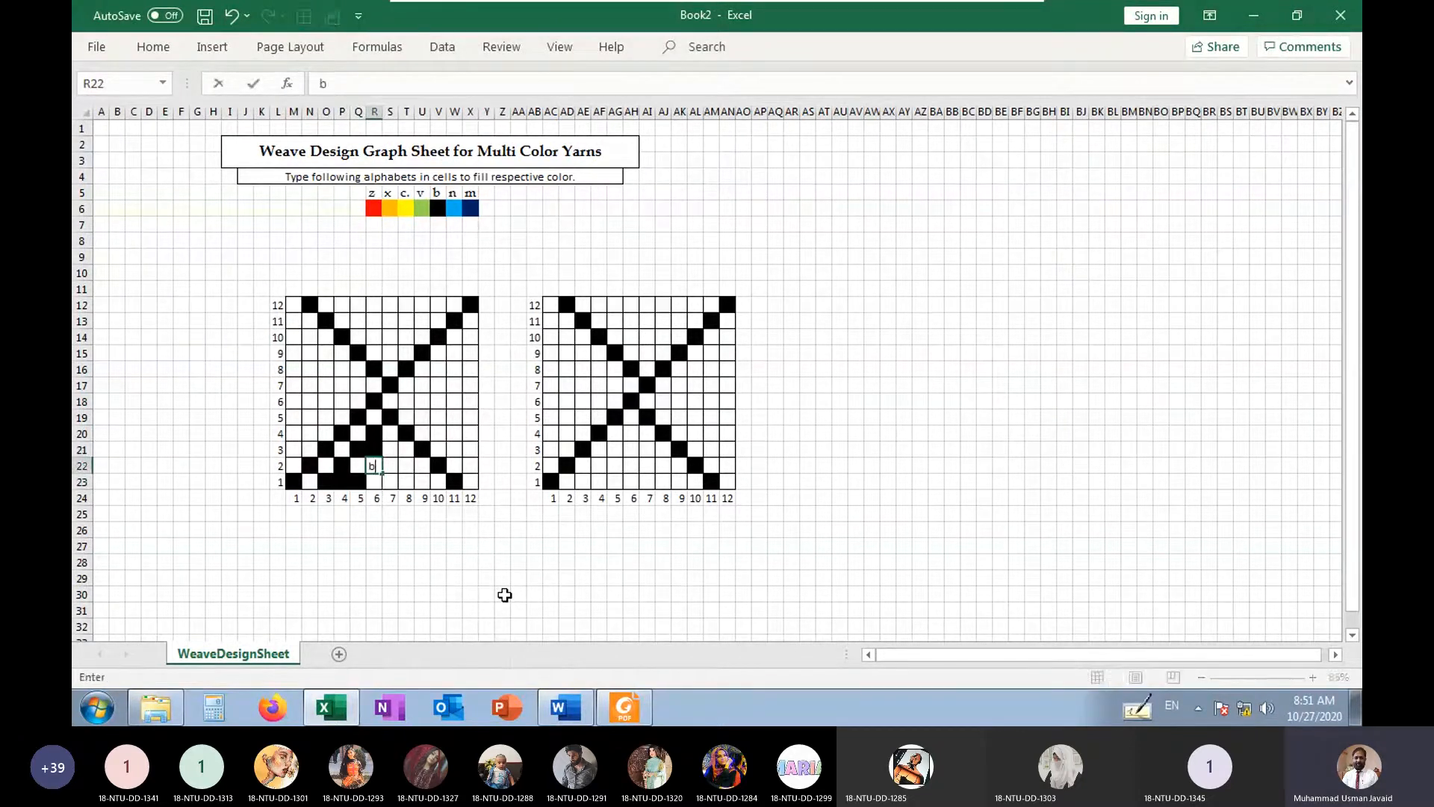
key("Left")
type("b")
key("Down")
key("Right")
type("b")
key("Right")
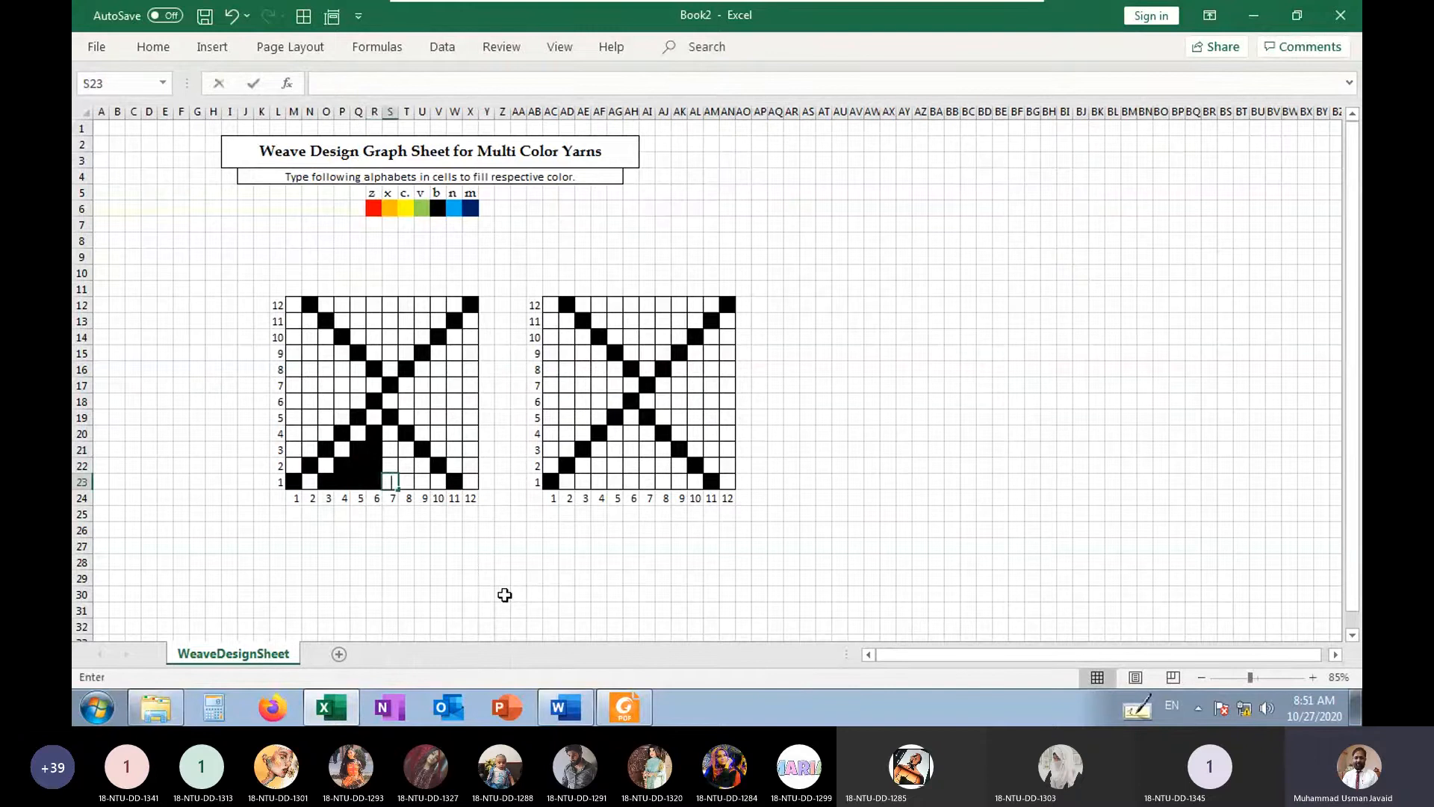
Fill the right half of the lower triangle with b in S23:U23, S22:T22 and S21
type("b")
key("Right")
type("b")
key("Right")
key("Up")
type("b")
key("Left")
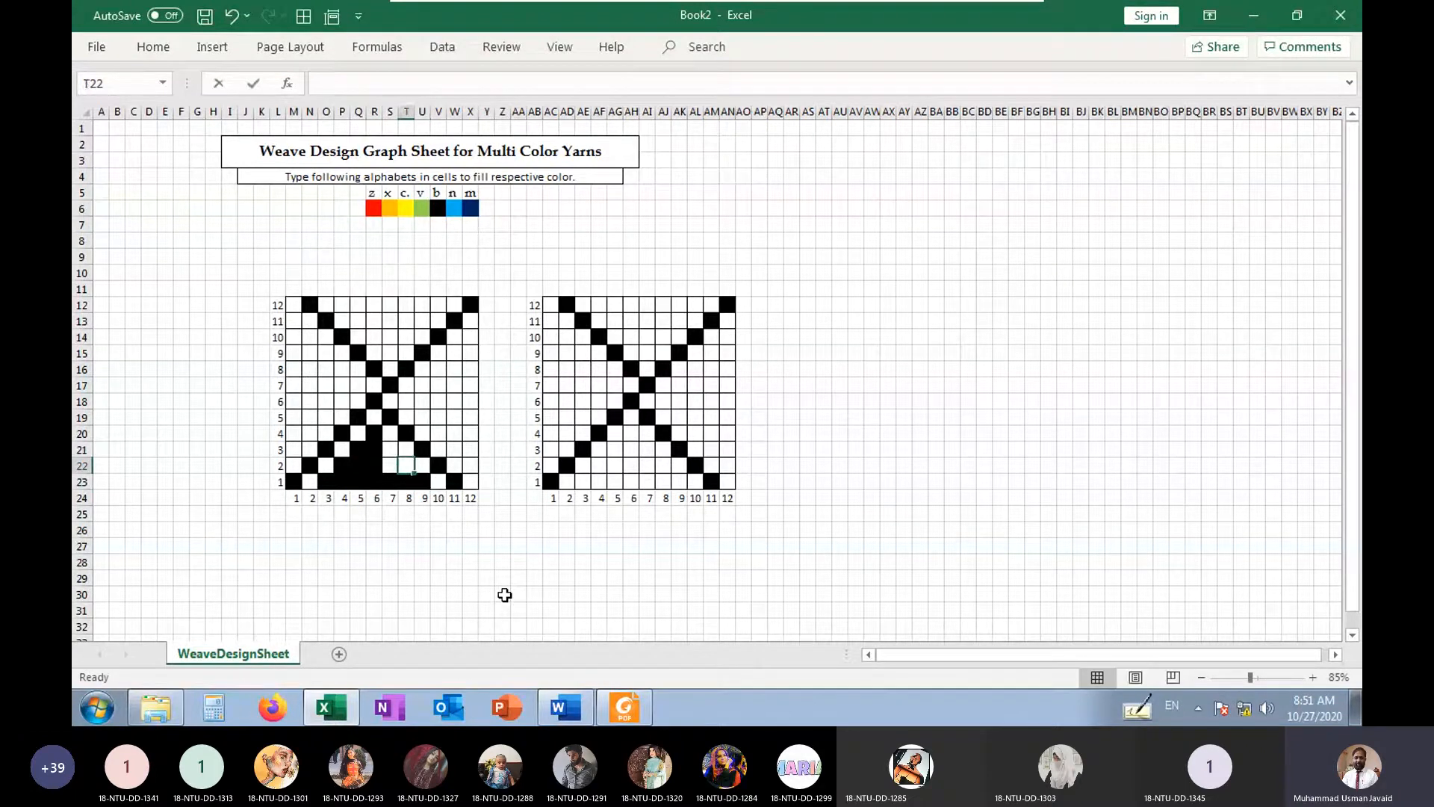
type("b")
key("Up")
key("Left")
type("b")
key("Down")
key("Up")
key("Up")
key("Up")
key("Up")
key("Up")
key("Up")
key("Up")
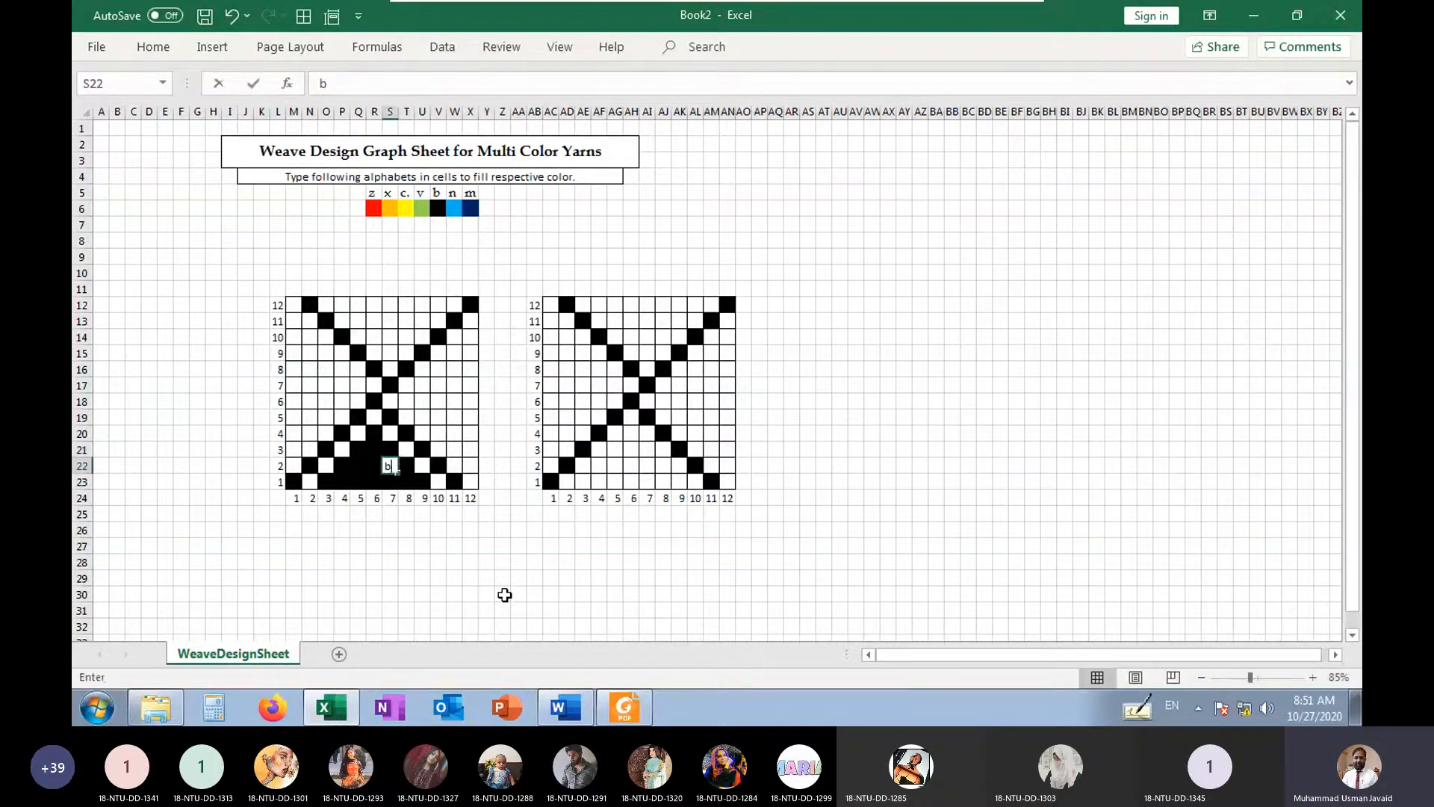
In the left grid, fill b in S15, R14, Q13 and P12 as the left edge of the upper triangle
type("b")
key("Up")
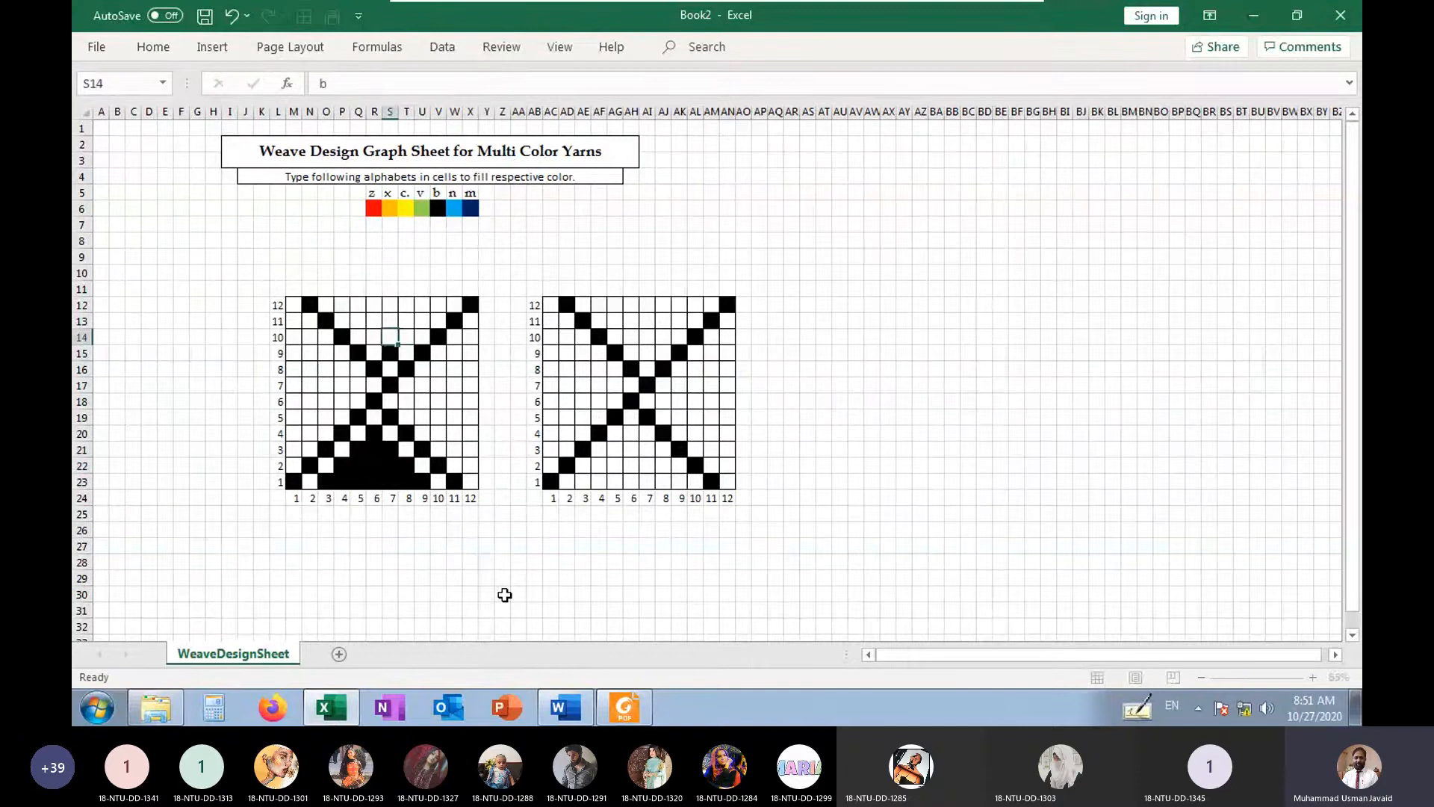
key("Left")
type("b")
key("Up")
key("Left")
type("b")
key("Up")
key("Left")
type("b")
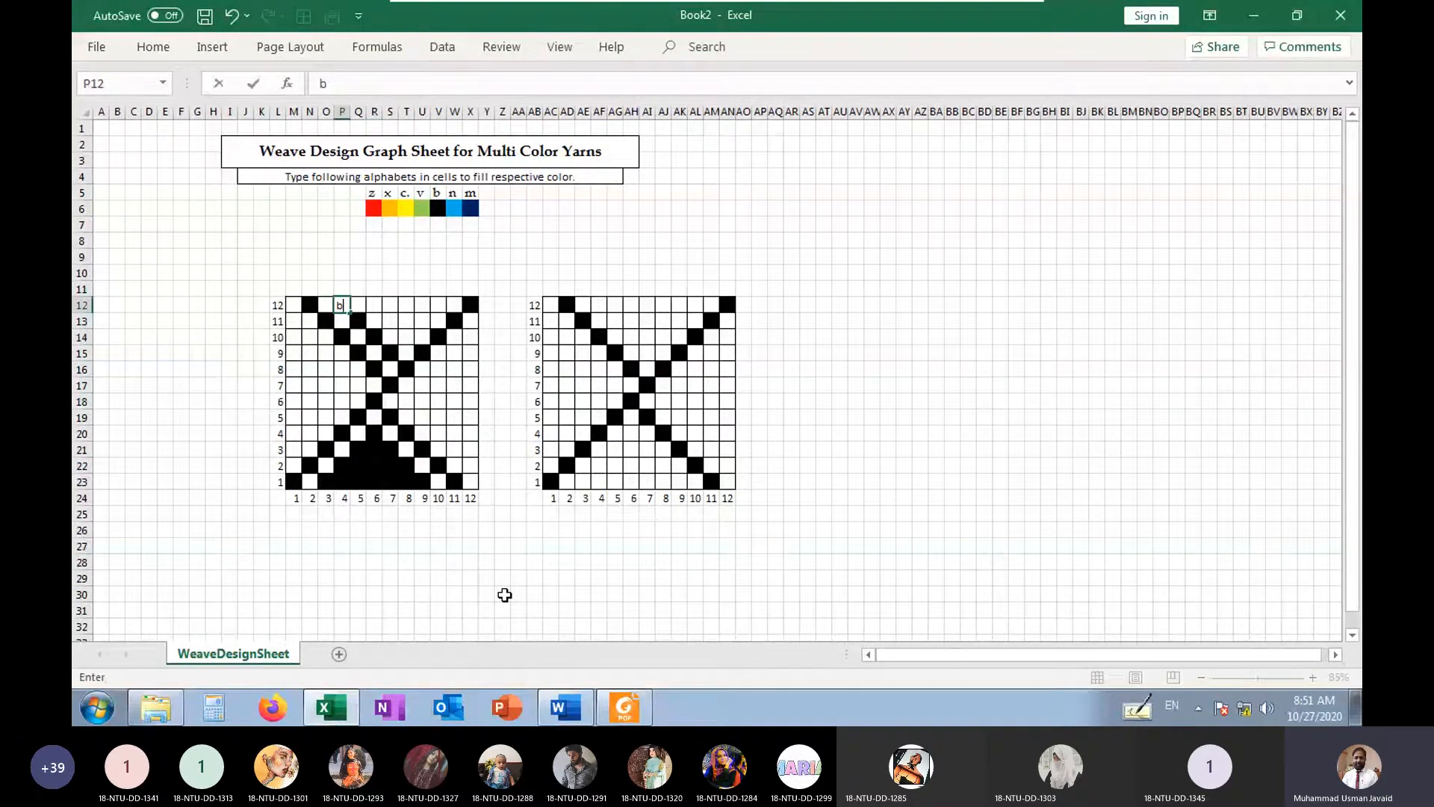
Fill Q12:V12 with b to complete the top row of the upper triangle
key("Right")
type("b")
key("Right")
type("b")
key("Right")
type("b")
key("Right")
Fill the rest of the upper triangle with b in R13:U13 and S14:T14
type("b")
key("Right")
type("b")
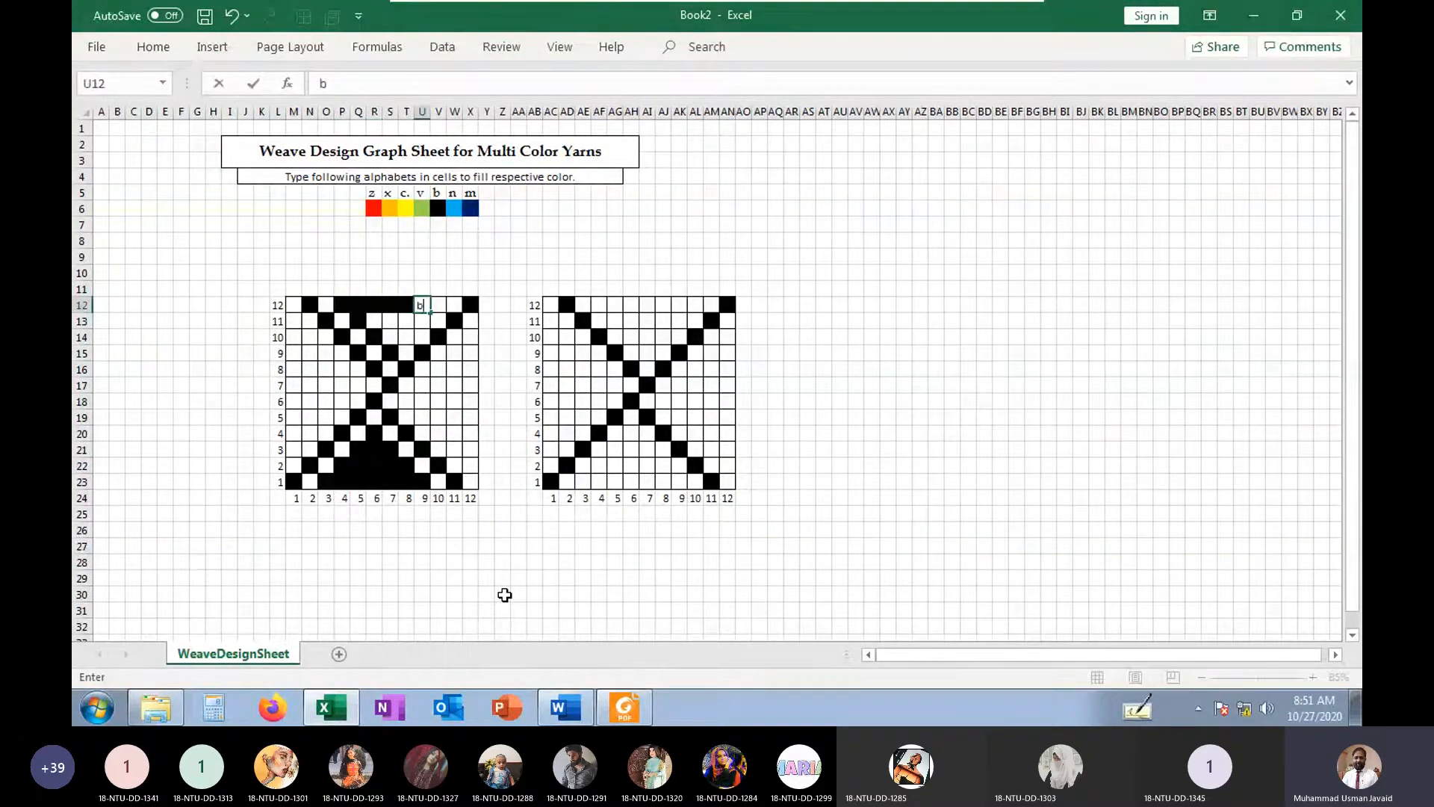
key("Down")
type("b")
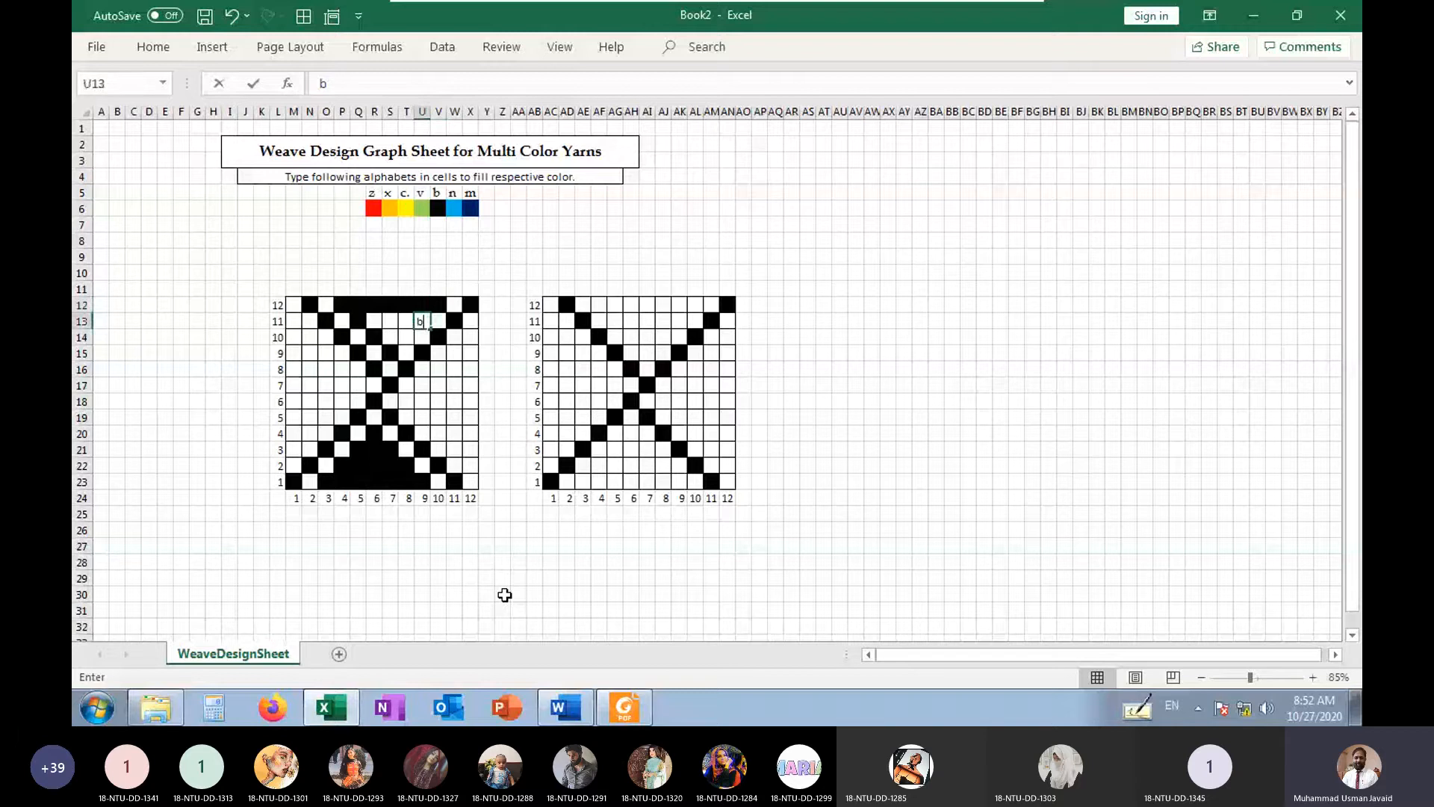
key("Left")
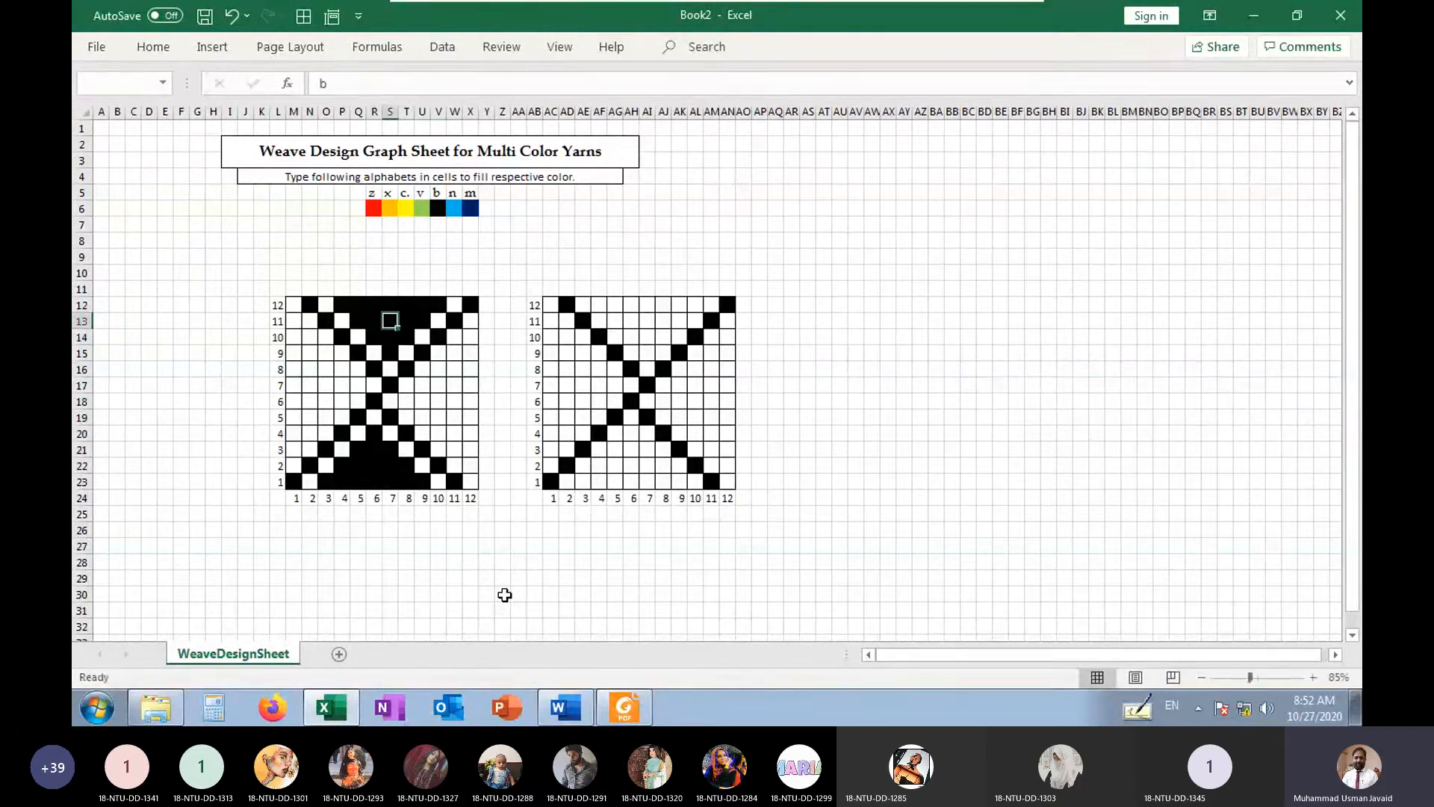
type("b")
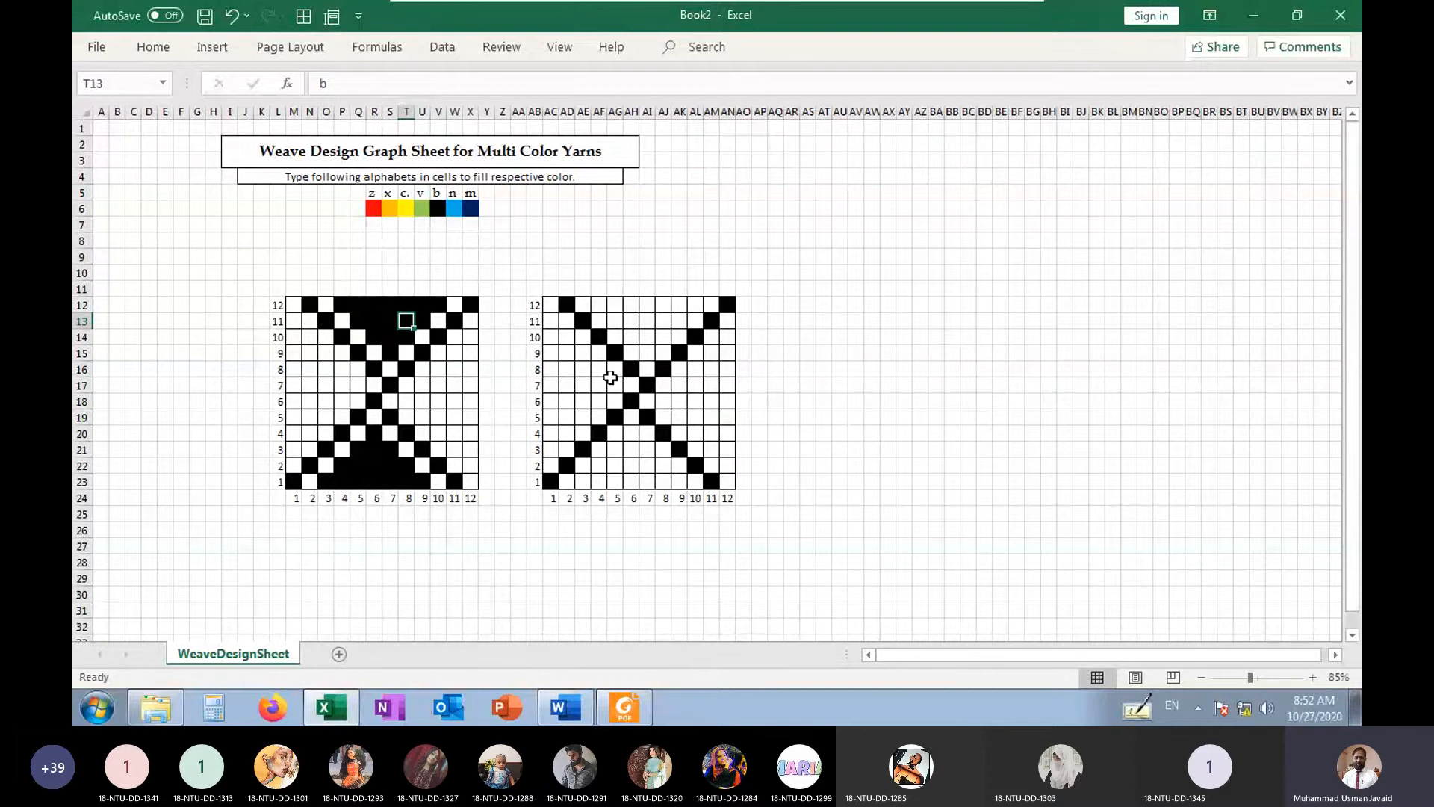
In the duplicate grid, fill b in AG17, AF16, AE15, AD14 and AC13 as the left triangle's upper edge
left_click(612, 385)
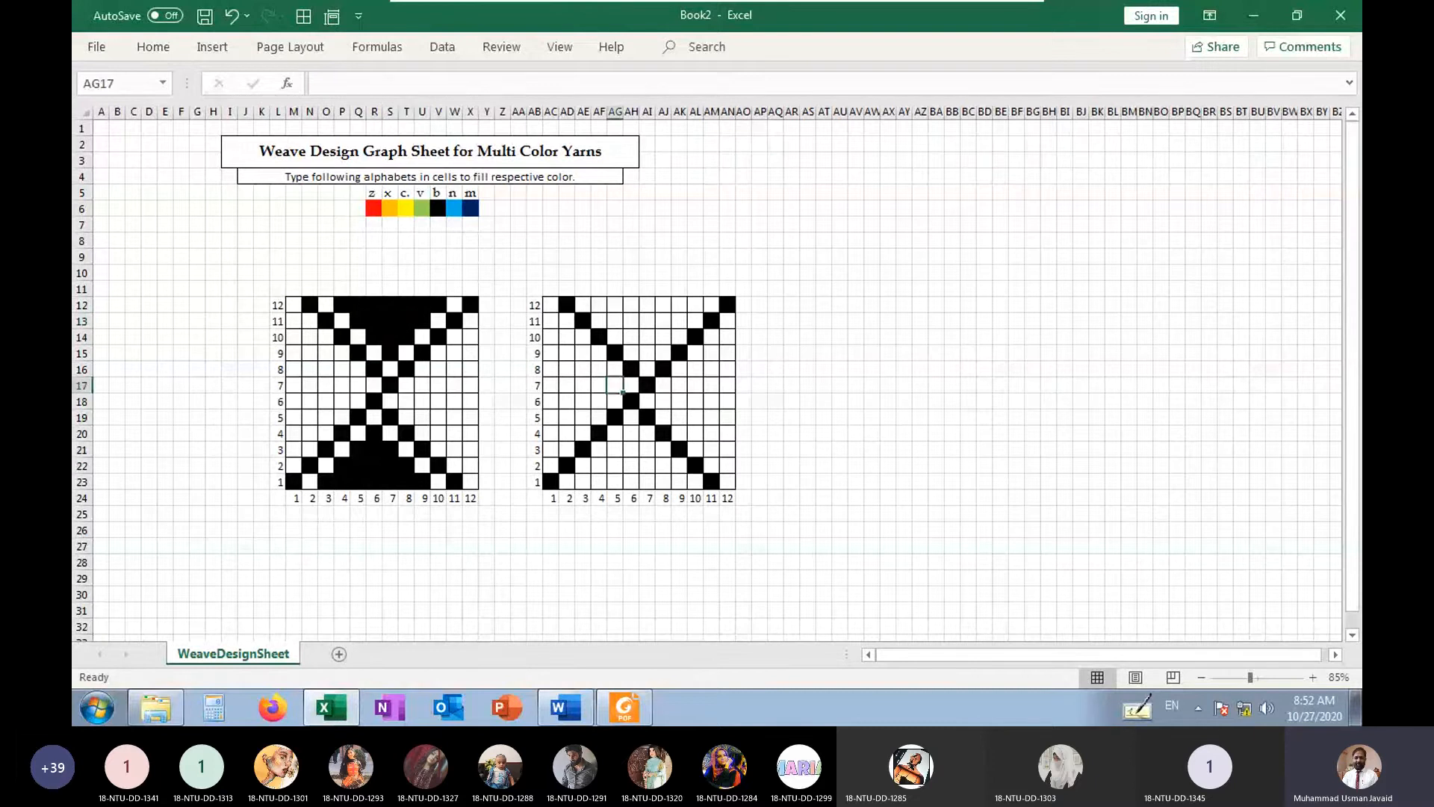
type("b")
left_click(597, 369)
type("b")
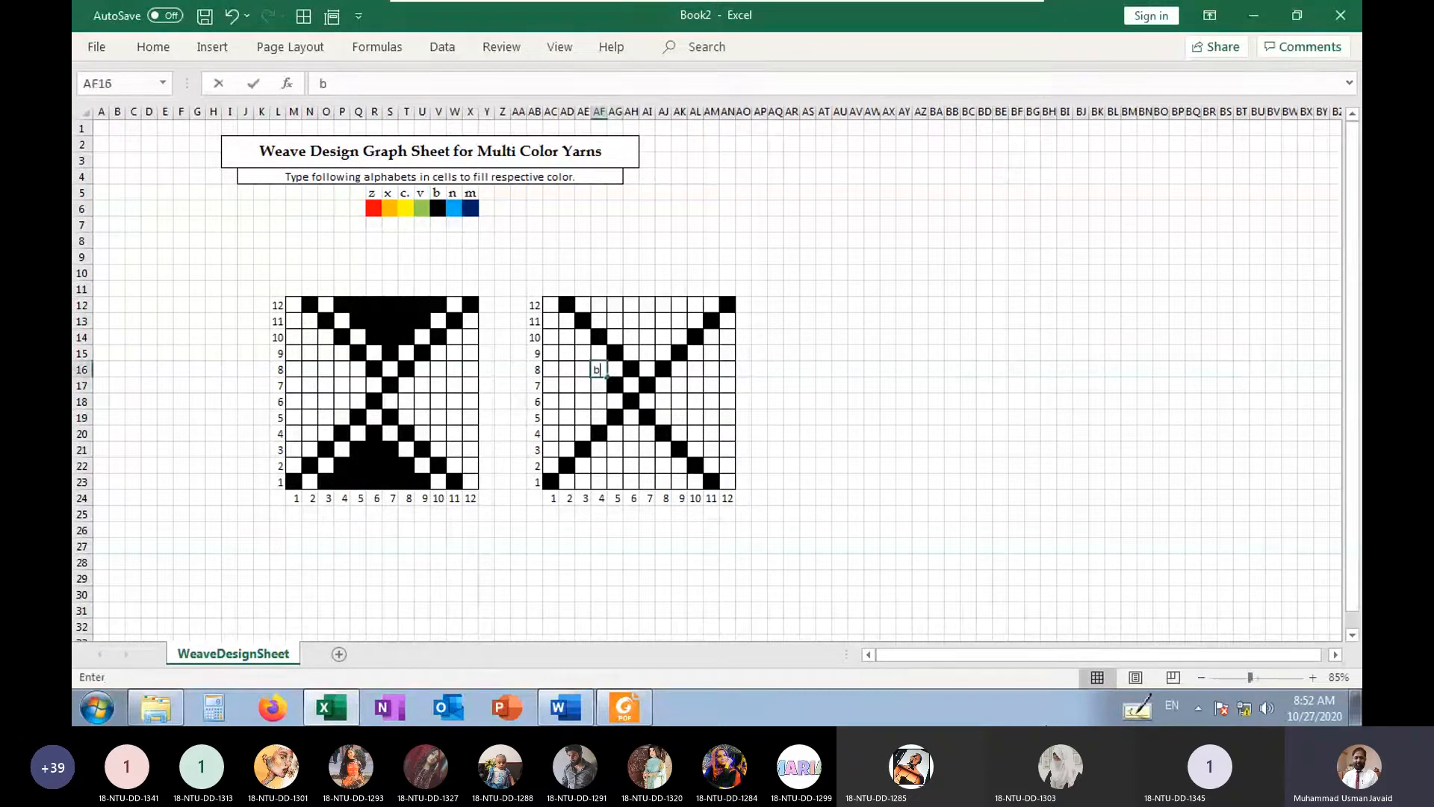
left_click(582, 353)
type("b")
left_click(565, 338)
type("b")
left_click(556, 326)
Fill b down the duplicate grid's first column from AC14 to AC20
type("b")
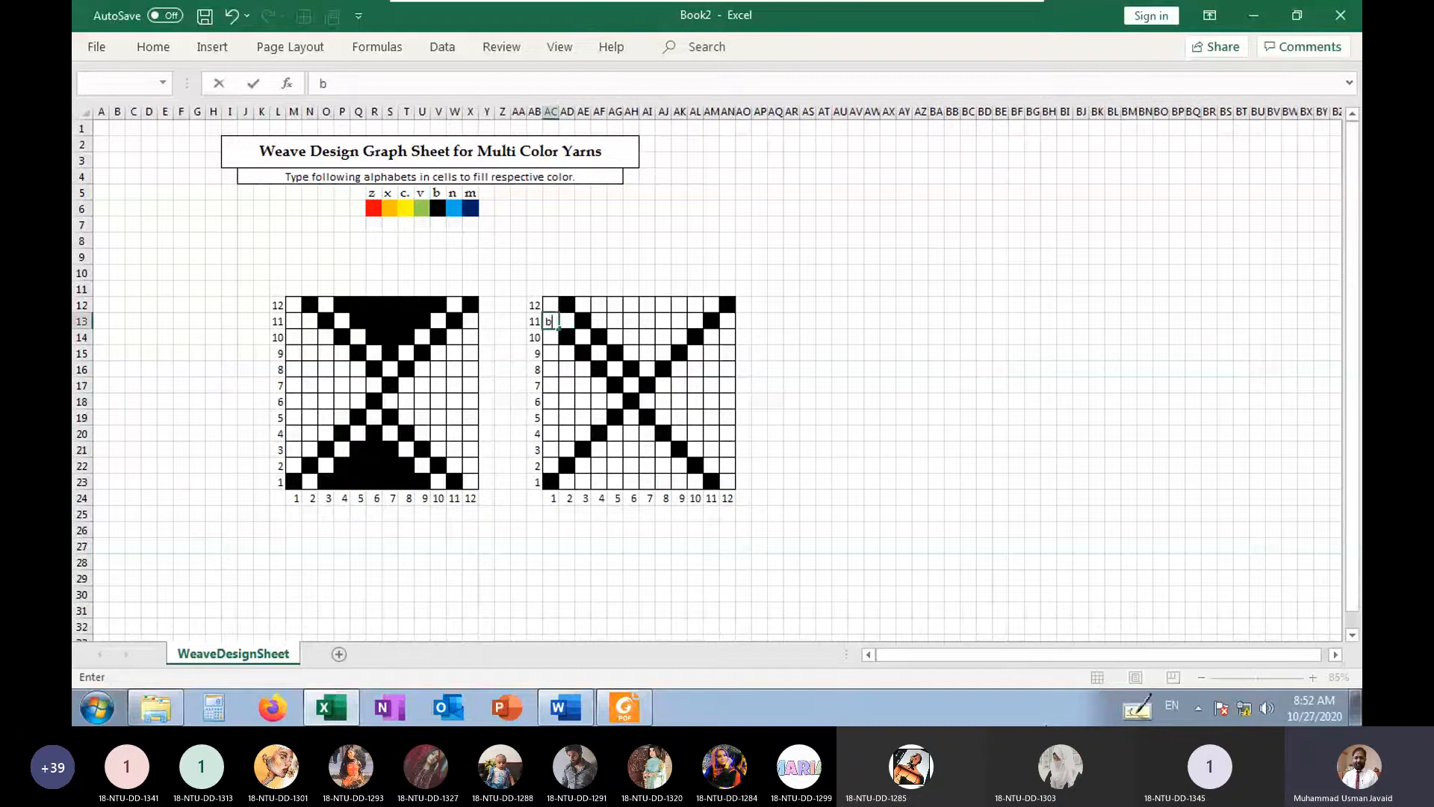
type(" b b b b b")
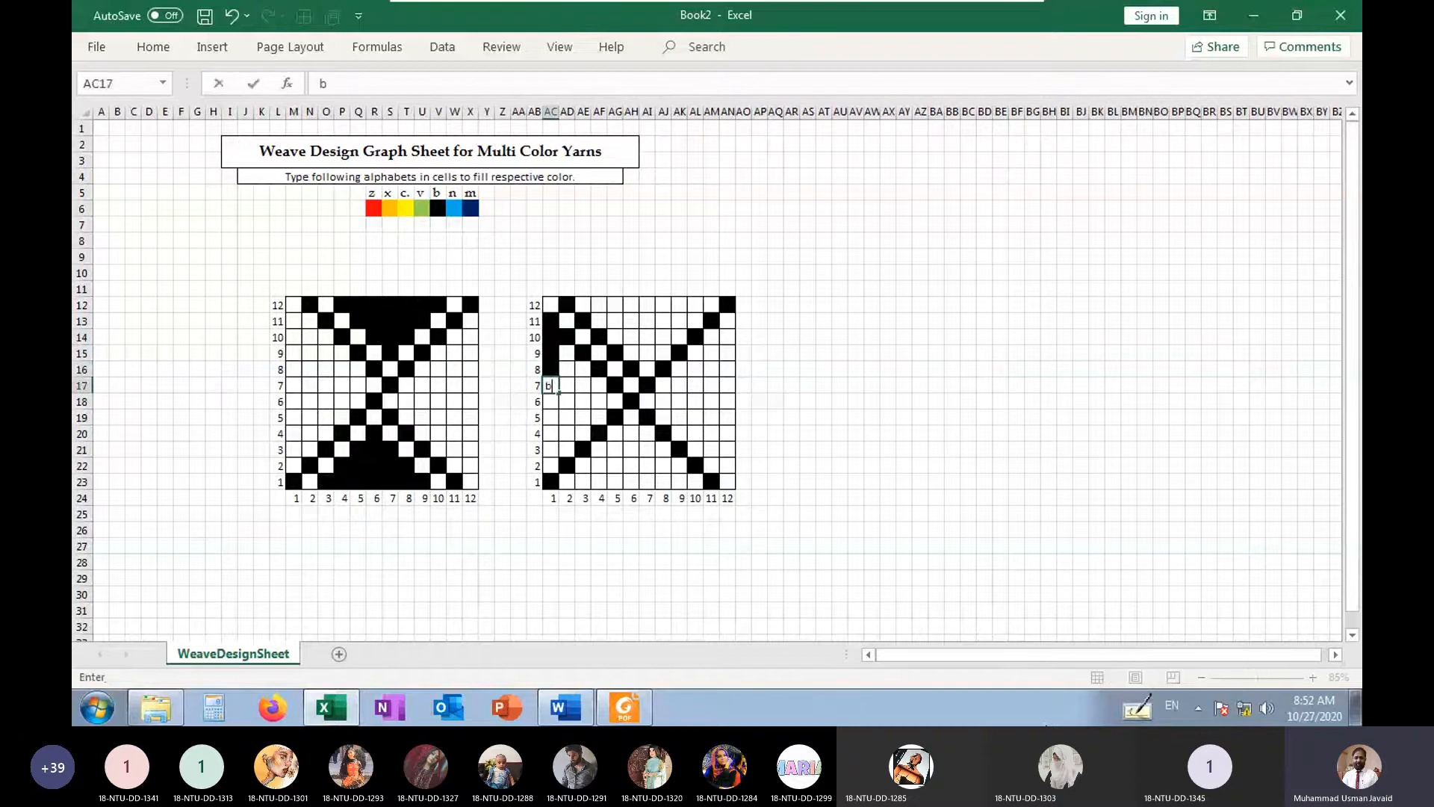
key("Return")
type("b")
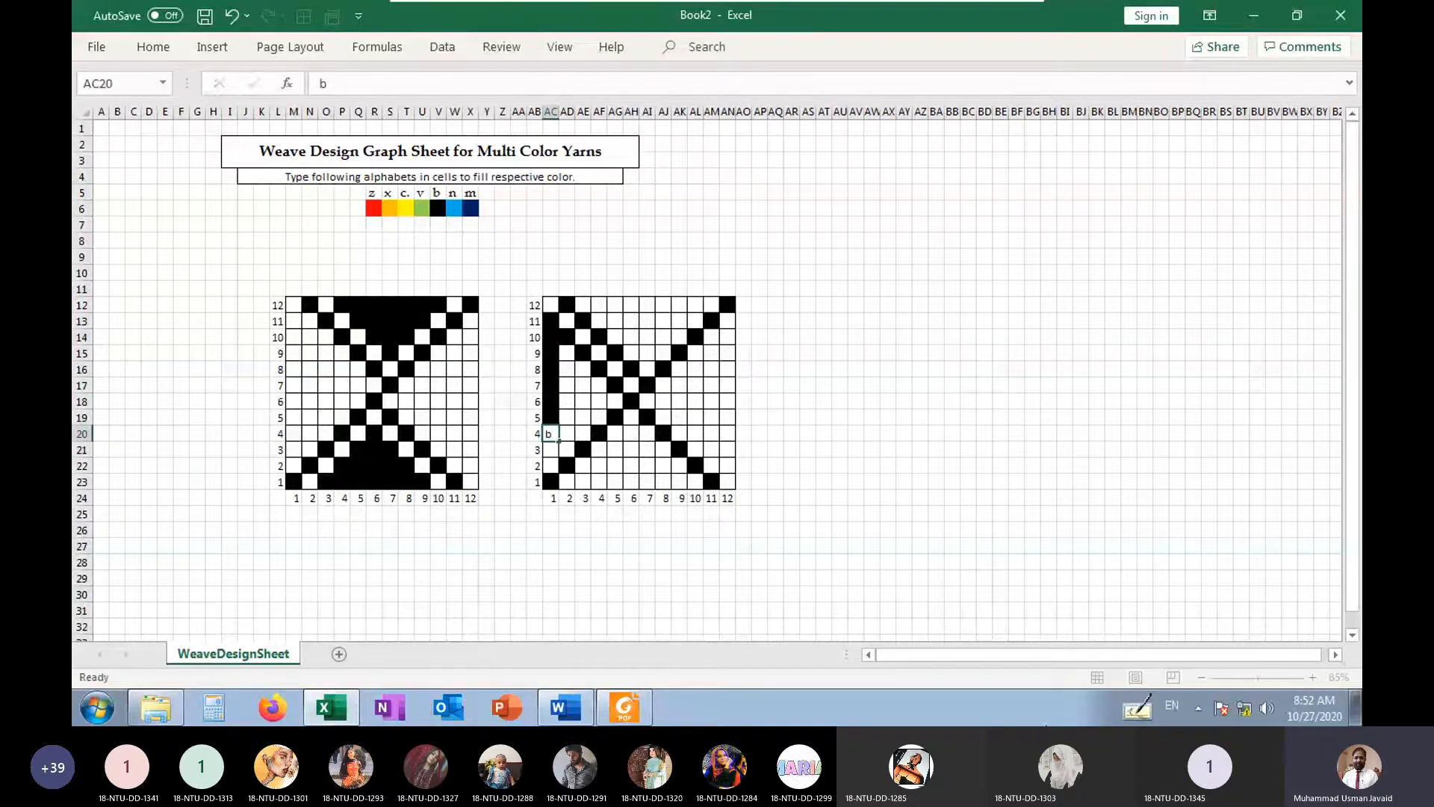
Fill b in AC21, AD20, AE19 and AF18 as the left triangle's lower edge
key("Tab")
type("b")
key("Up")
key("Right")
type("b")
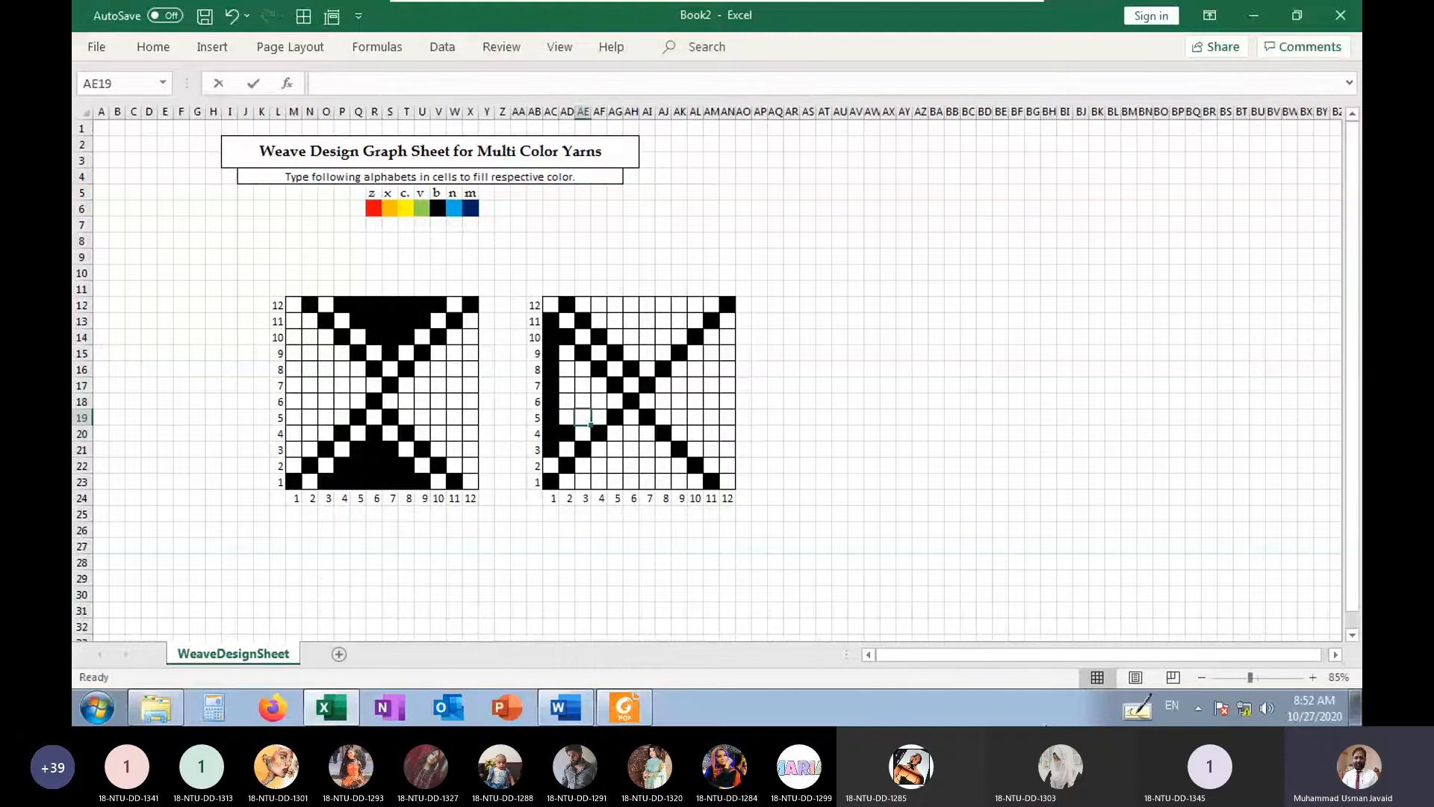
key("Up")
key("Right")
type("b")
Fill b inside the left triangle in AF17, AE17, AE16 and AD16
key("Up")
key("Left")
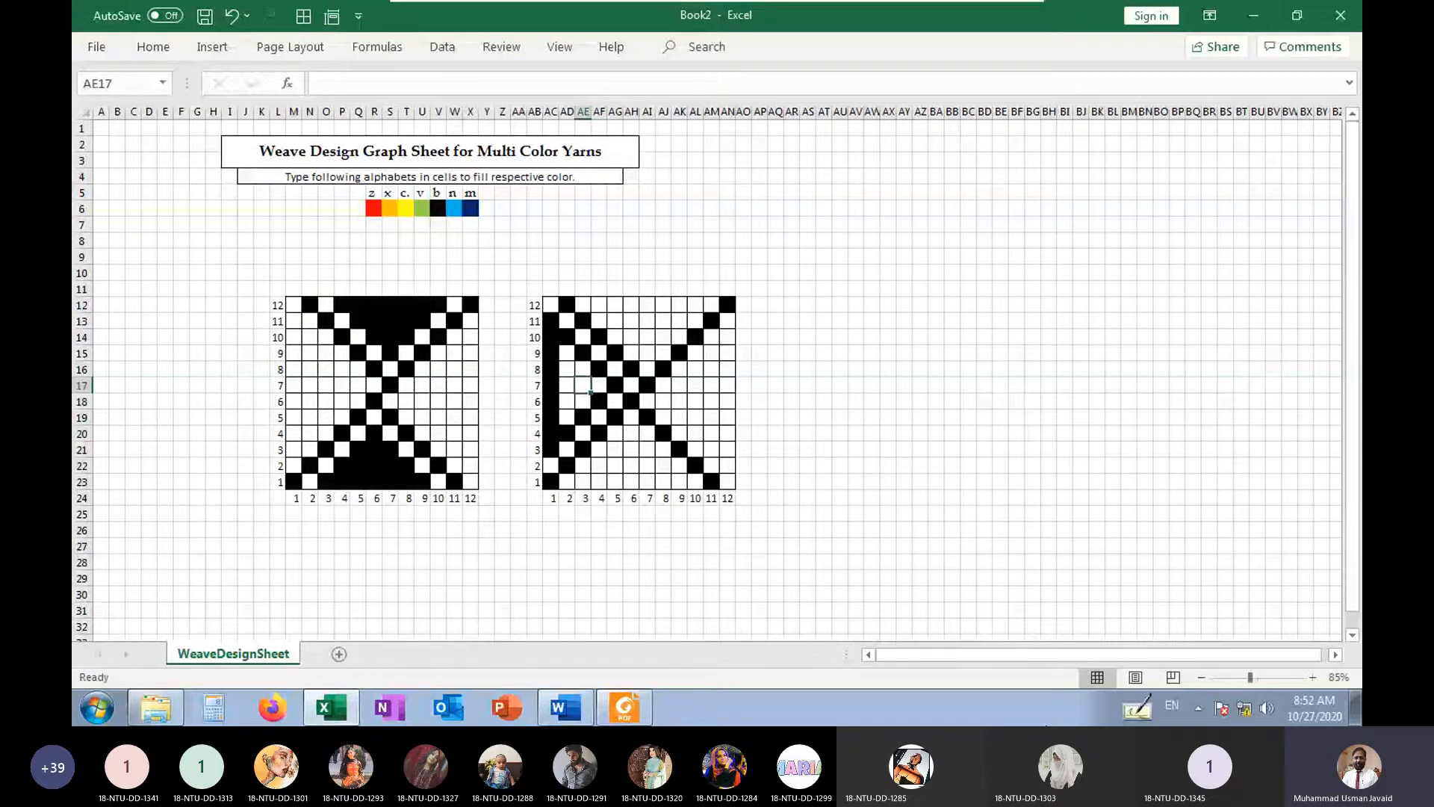
key("Right")
type("b")
key("Left")
type("b")
key("Up")
type("b")
key("Left")
type("b")
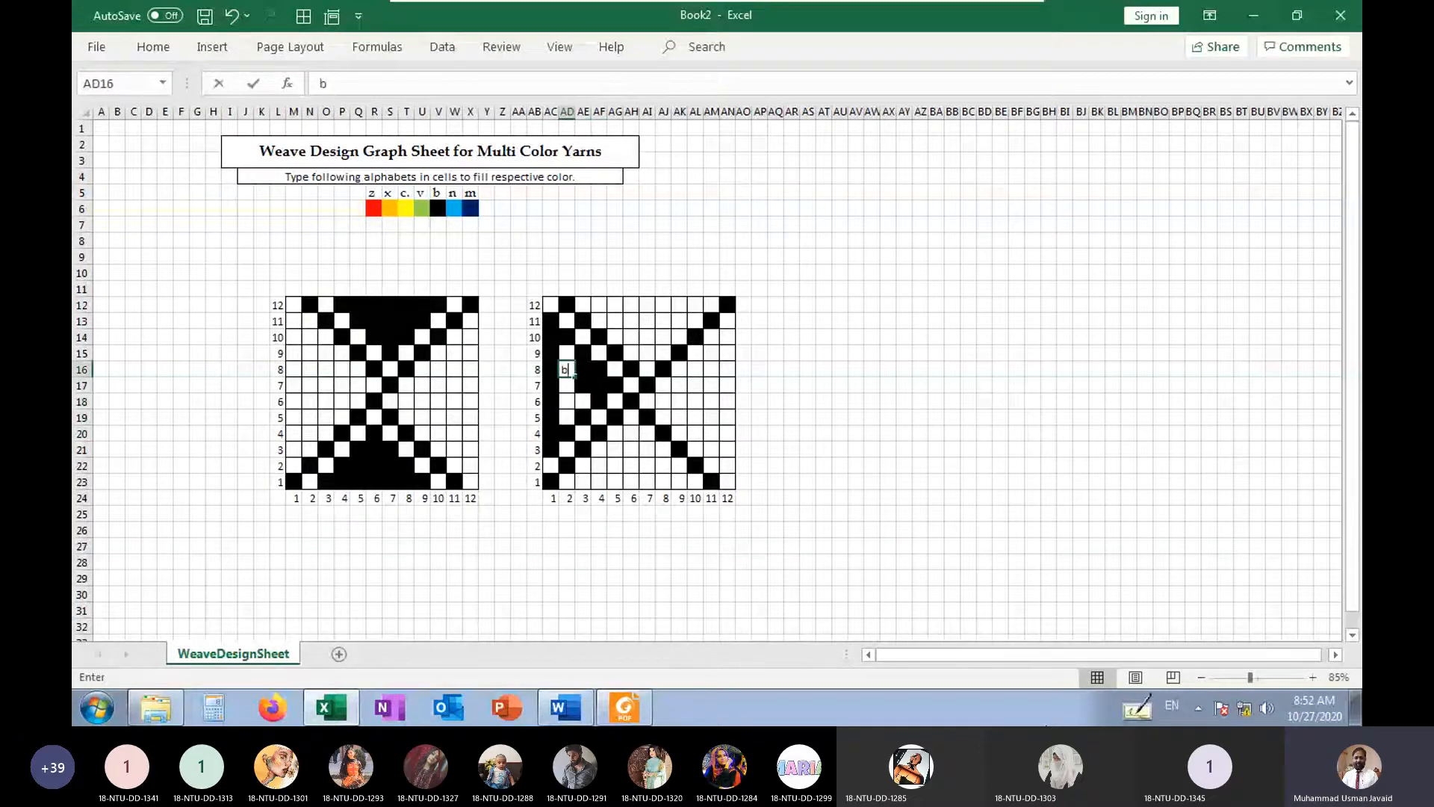
Complete the left triangle's interior with b in AD15, AD17:AD19 and AE18
key("Down")
type("b")
key("Down")
type("b")
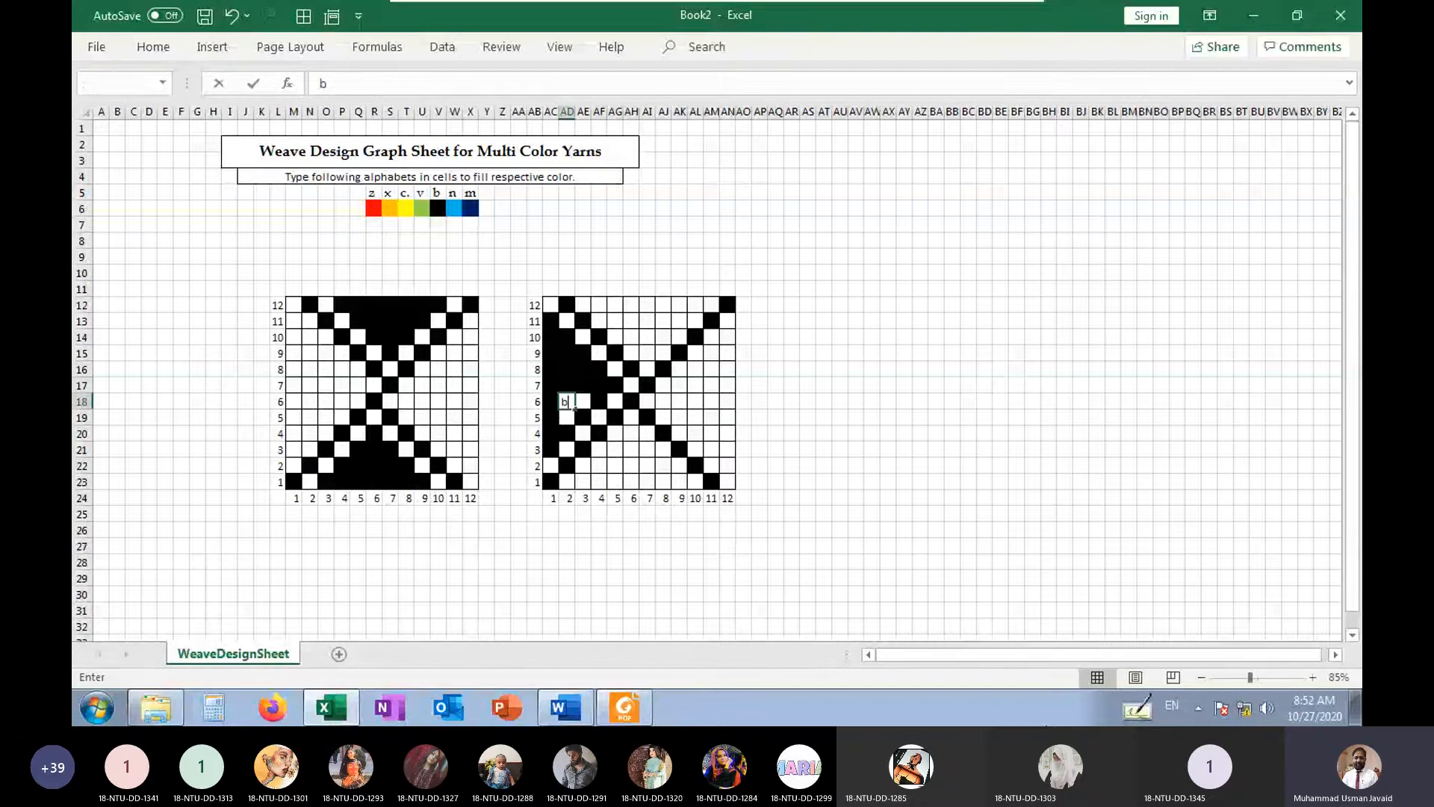
key("Down")
type("b")
key("Up")
key("Right")
type("b")
In the duplicate grid, fill b in AJ18, AK17, AL16, AM15 and AN14 as the right triangle's upper edge
key("Right")
key("Right")
key("Right")
key("Right")
key("Right")
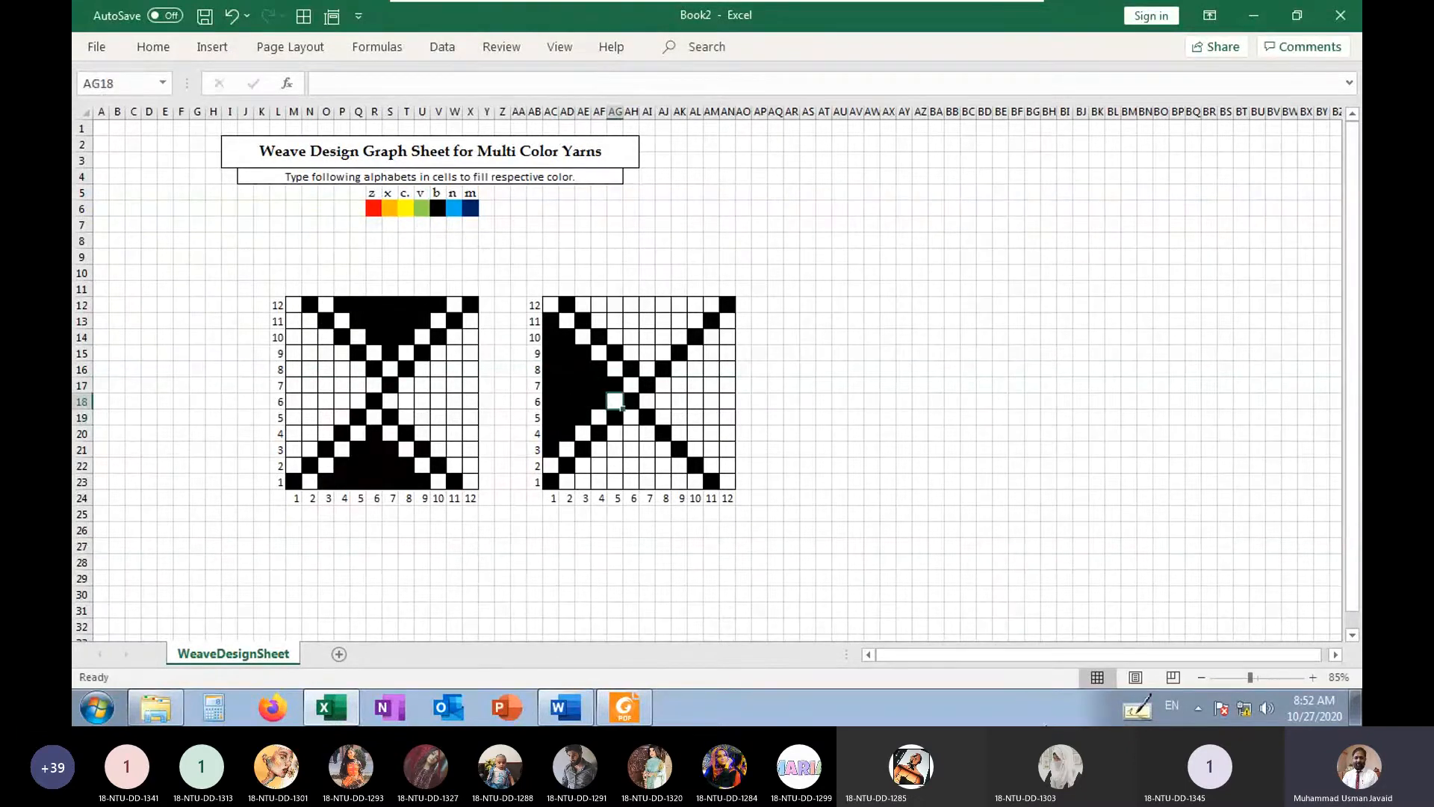
type("b")
key("Right")
key("Up")
type("b")
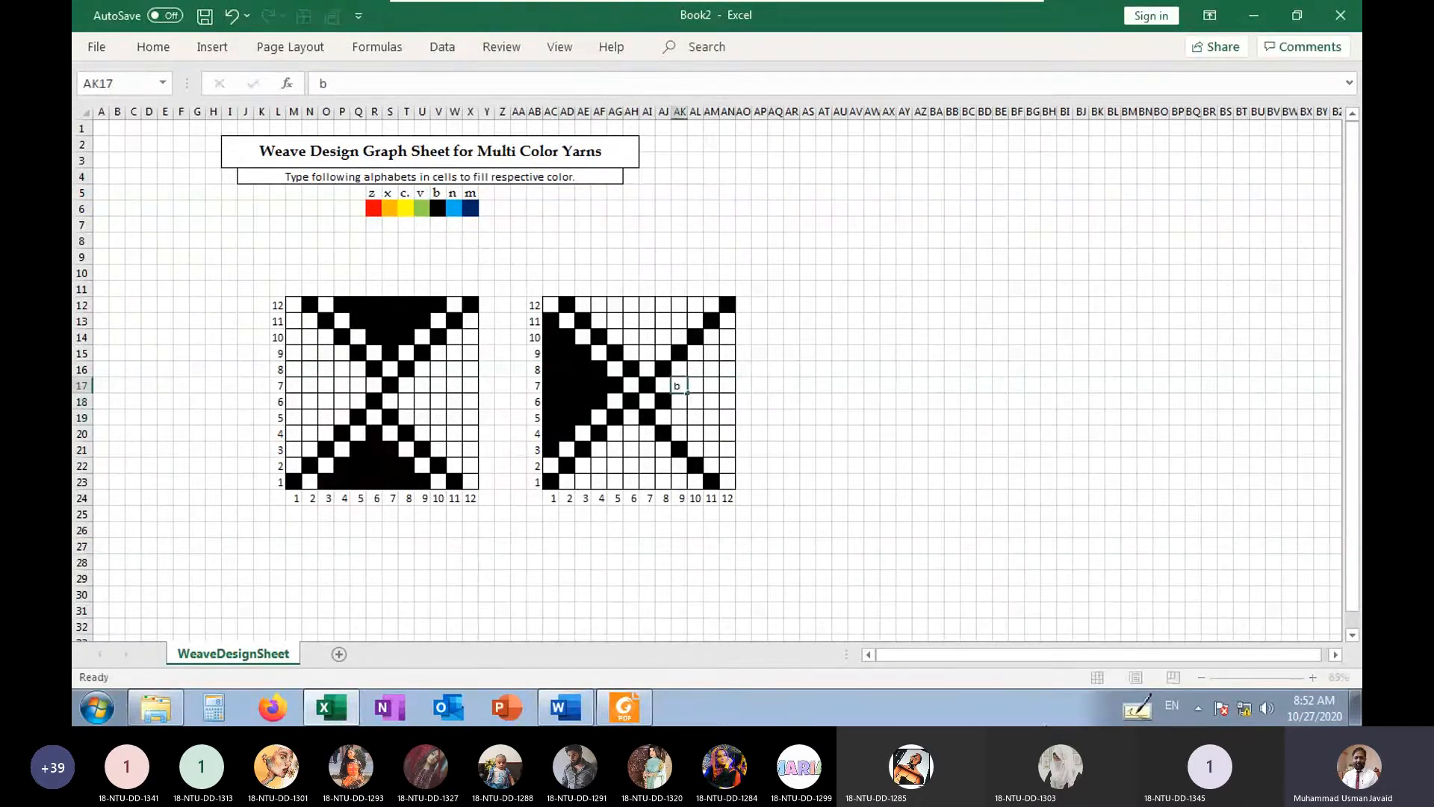
key("Right")
key("Up")
type("b")
key("Right")
key("Up")
type("b")
key("Right")
key("Up")
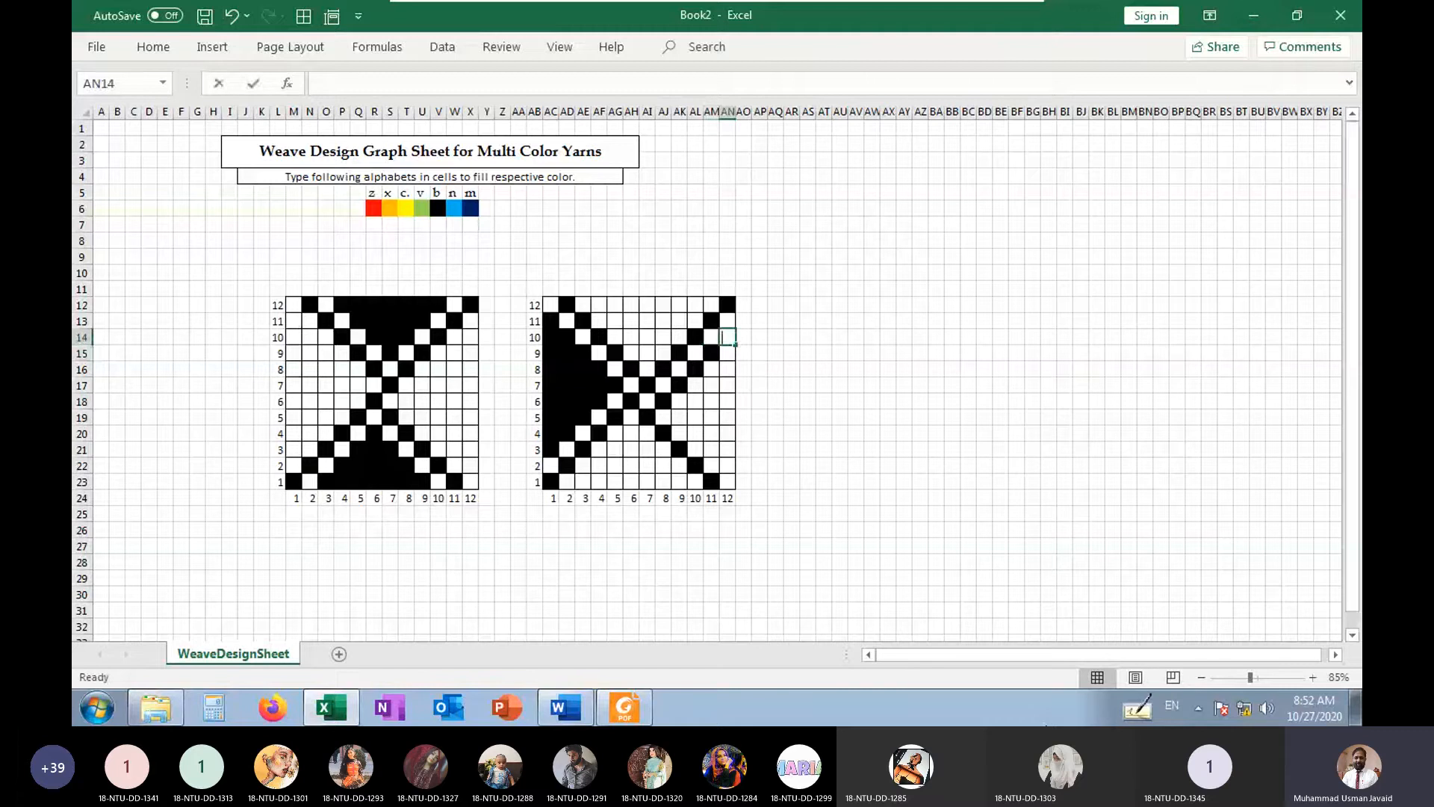
type("b")
Fill b down the duplicate grid's last column in AN15:AN22, keeping a single b in each cell
key("Down")
type("b")
key("Down")
type("b")
key("Down")
type("b")
key("Down")
type("b")
key("Down")
Fill b in AM21, AL20 and AK19 as the right triangle's lower edge
type("b")
key("Down")
type("b")
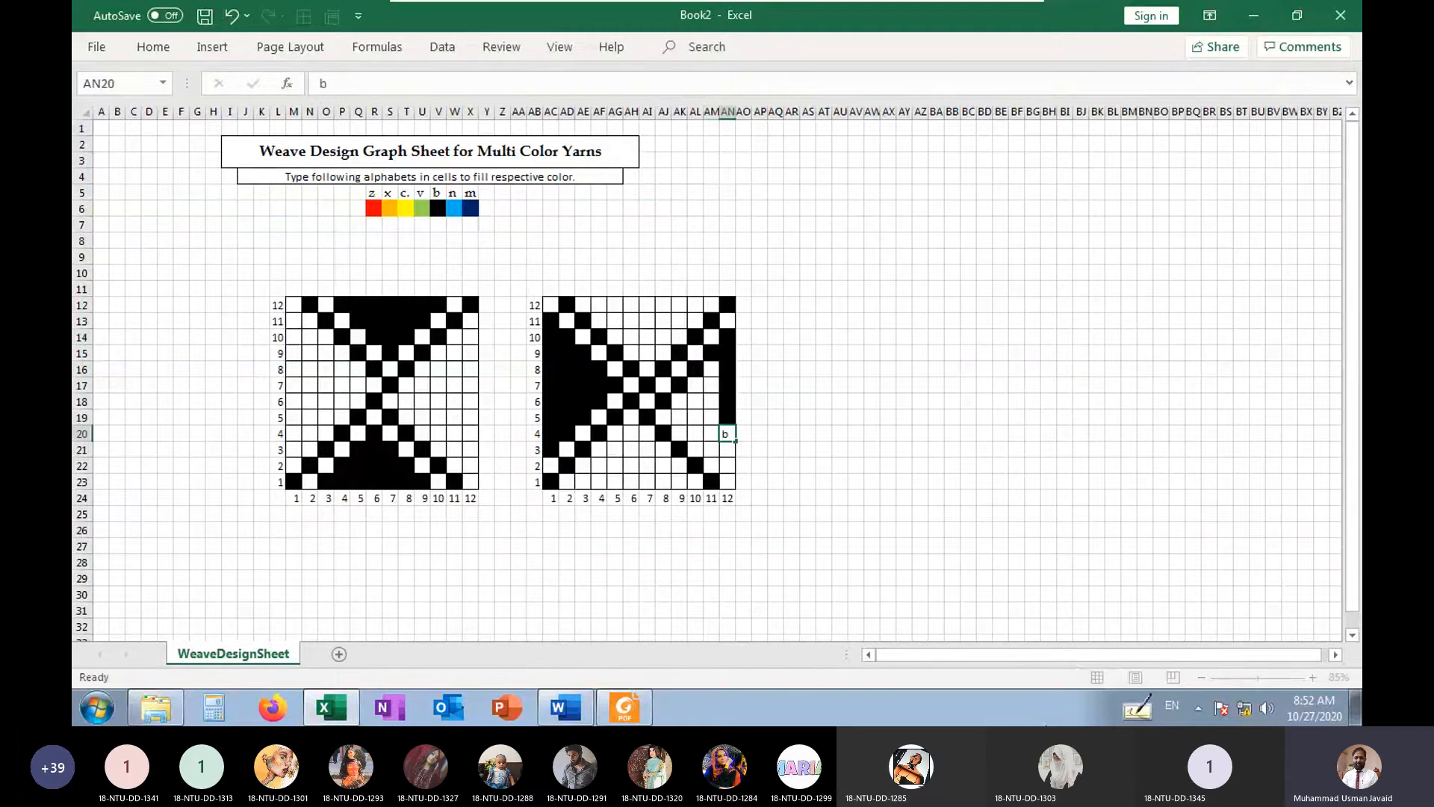
key("Down")
type("b")
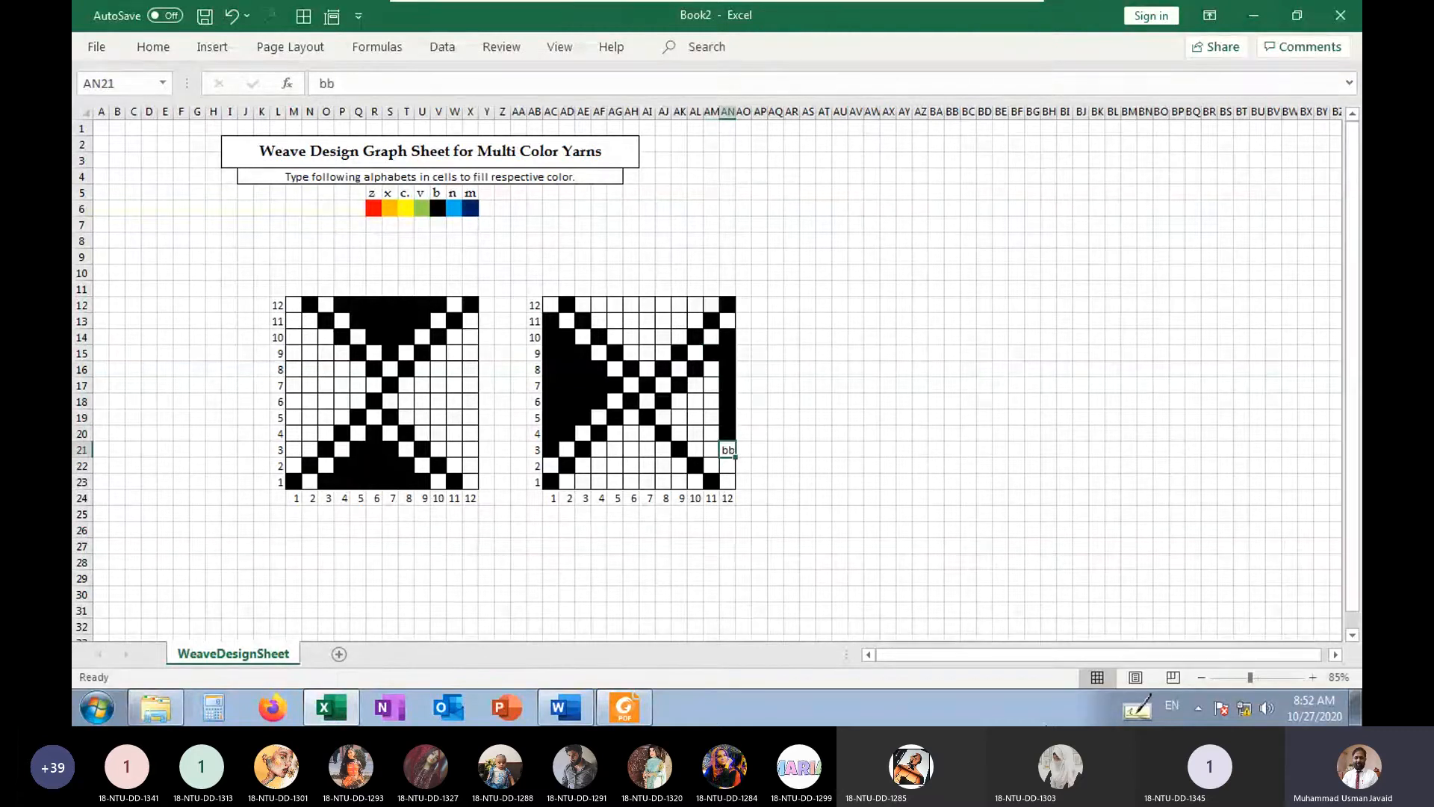
key("Down")
type("b")
key("Up")
key("Left")
type("b")
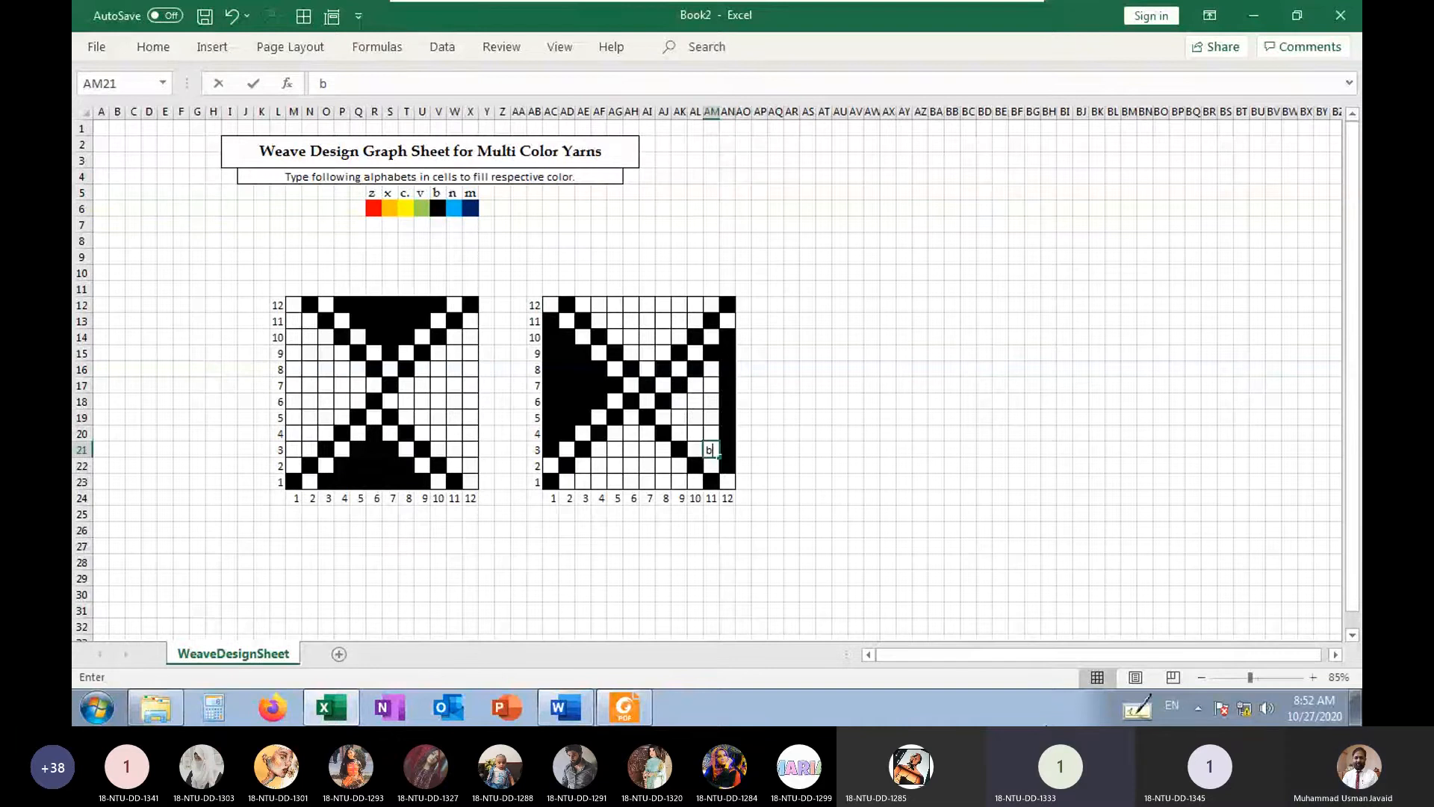
key("Up")
key("Left")
Fill b inside the right triangle in AK18, AL18, AL17 and AM17
type("b")
key("Up")
key("Left")
type("b")
key("Right")
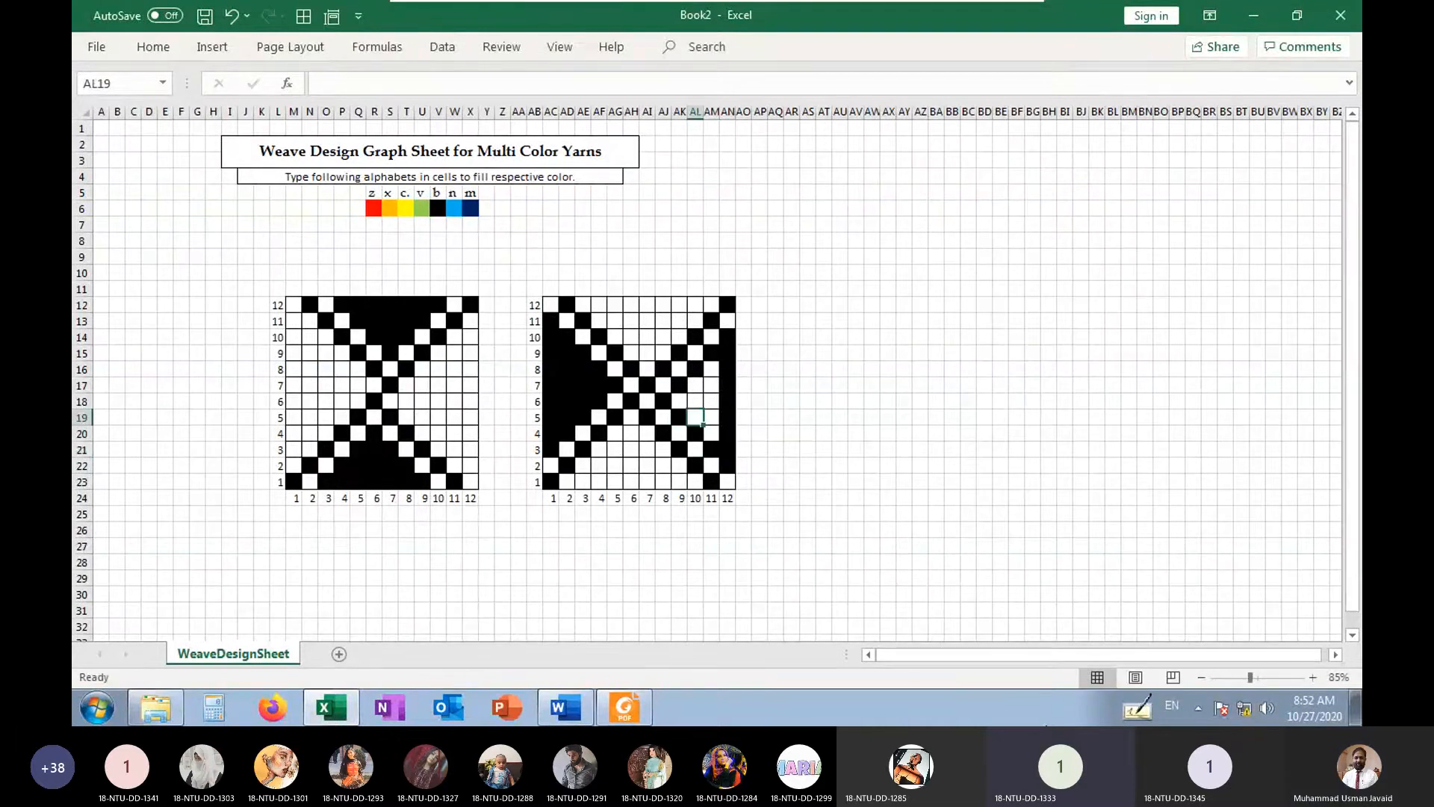
key("Up")
type("b")
key("Up")
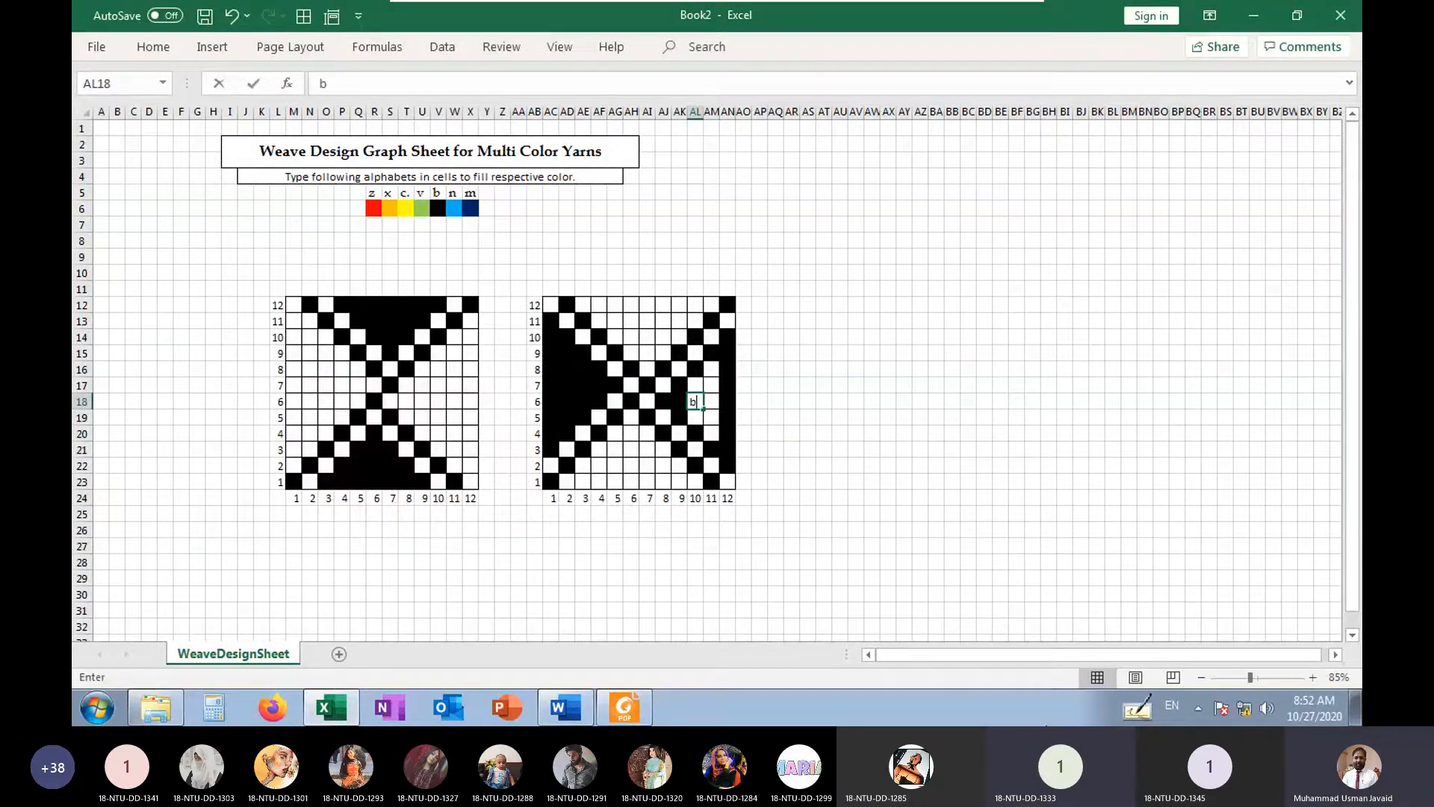
type("b")
key("Up")
key("Right")
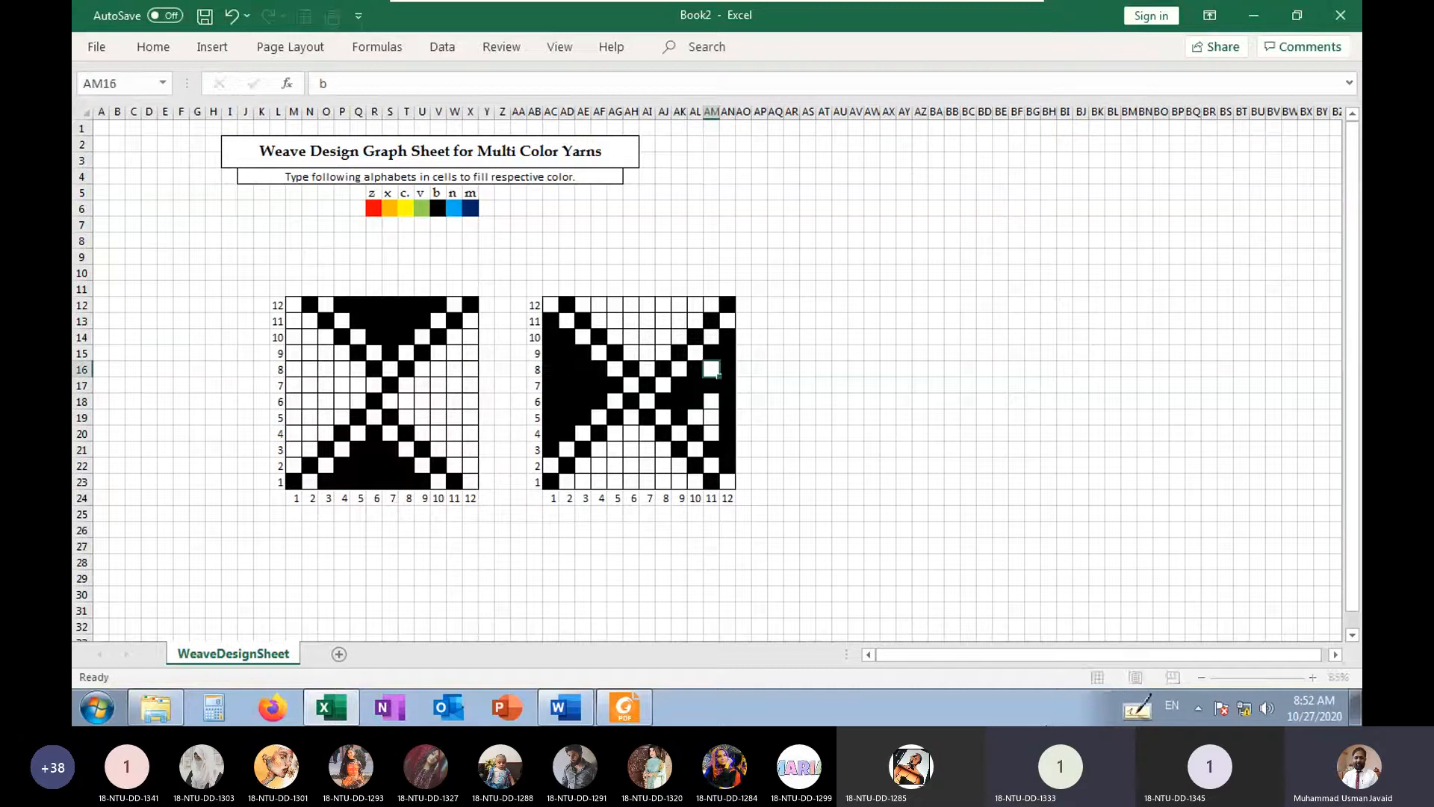
Complete the right triangle's interior with a single b in each of AM16, AM18:AM20 and AL19
type("bb")
key("Return")
key("Up")
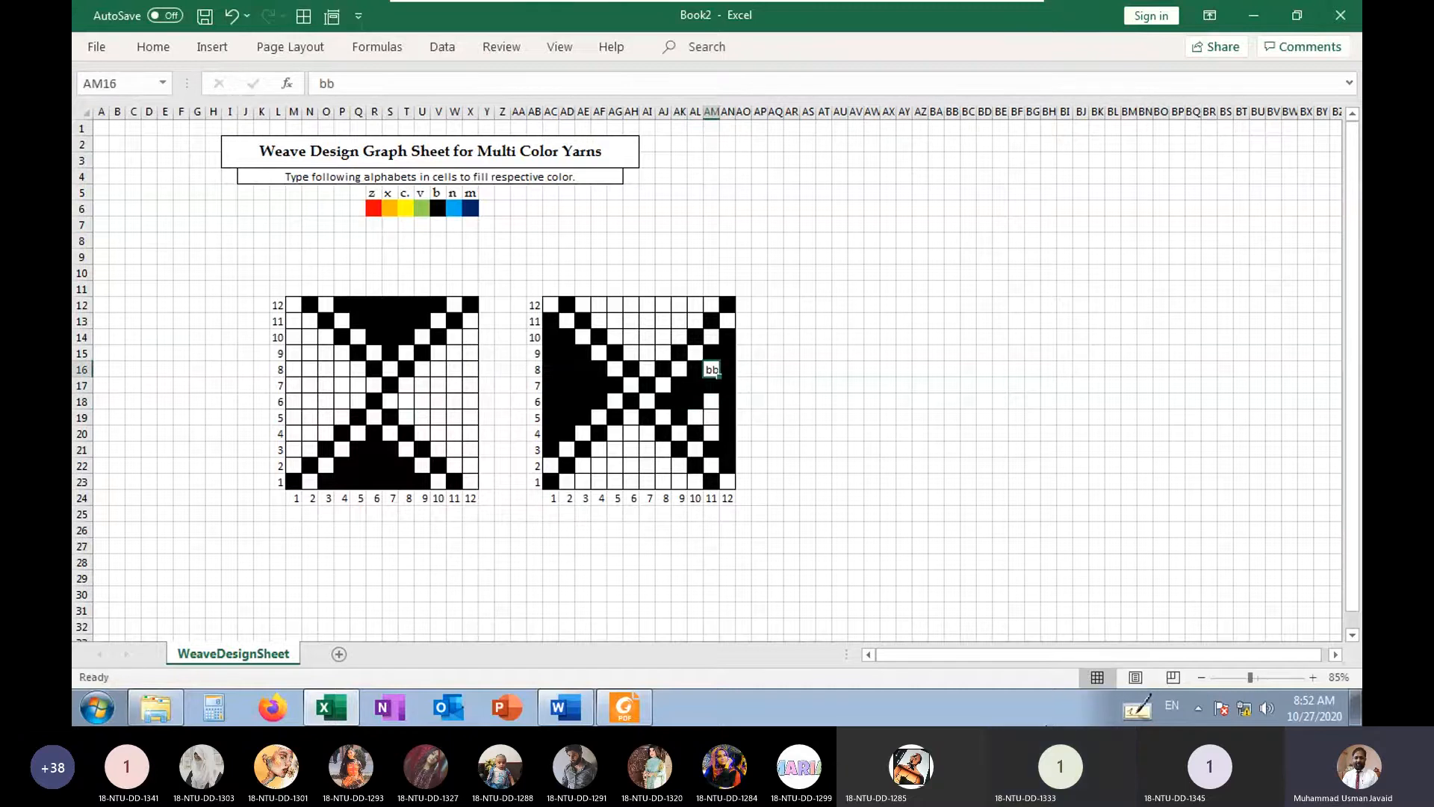
type("b")
key("Down")
key("Down")
type("b")
key("Down")
type("b")
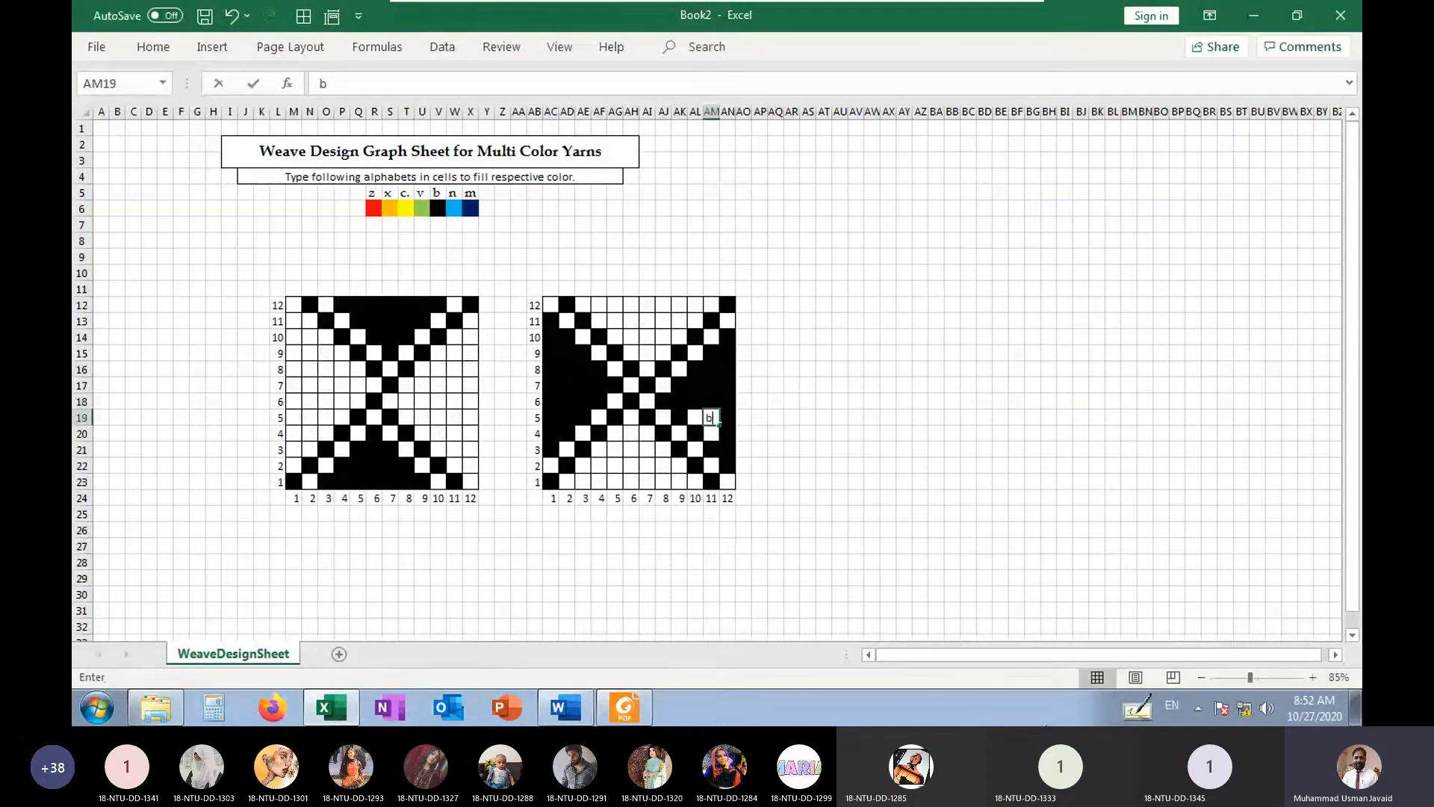
key("Down")
type("b")
key("Up")
Copy the left weave M12:X23 without its axis numbers and paste it at H27
scroll(560, 428, "down", 1)
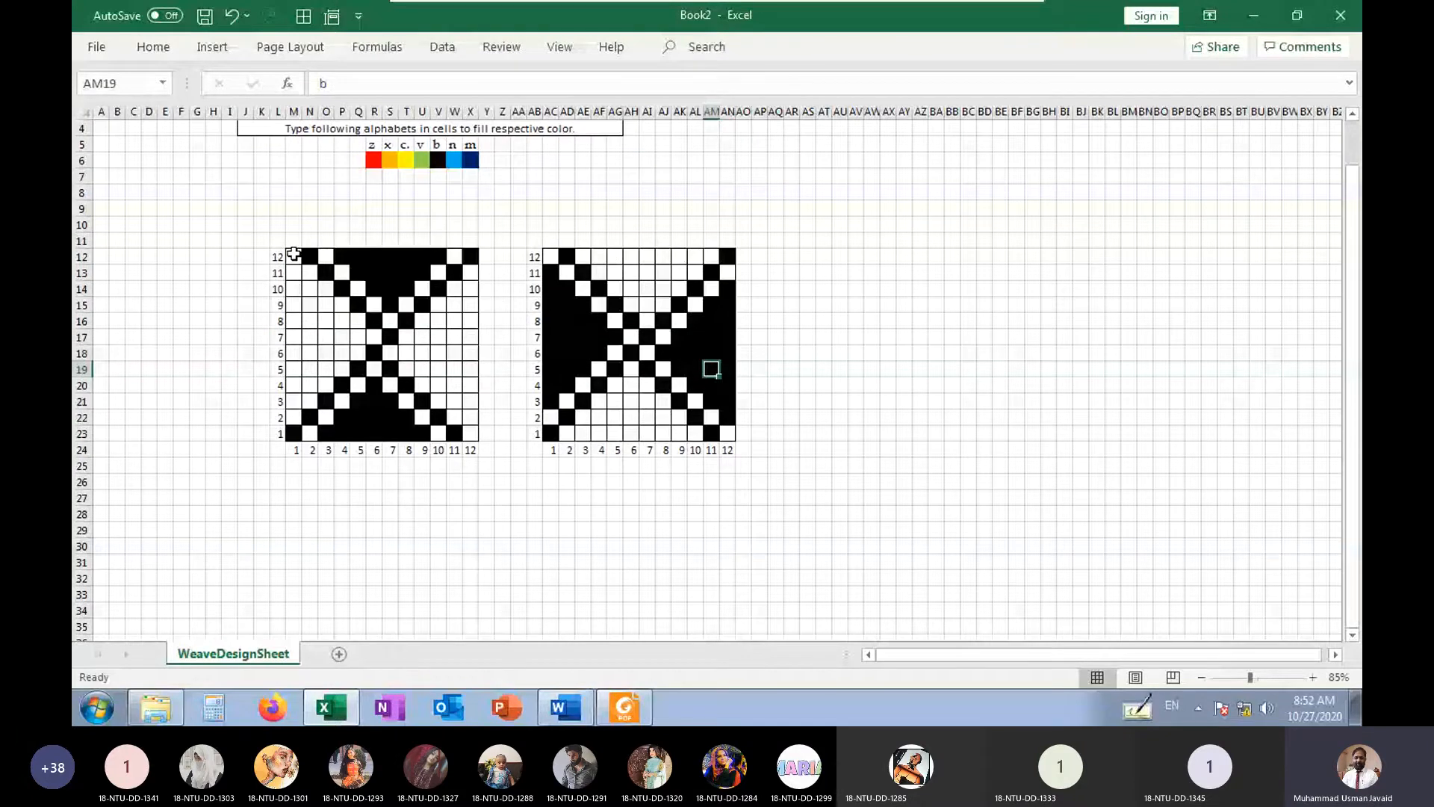
left_click_drag(288, 251, 470, 427)
key("ctrl+c")
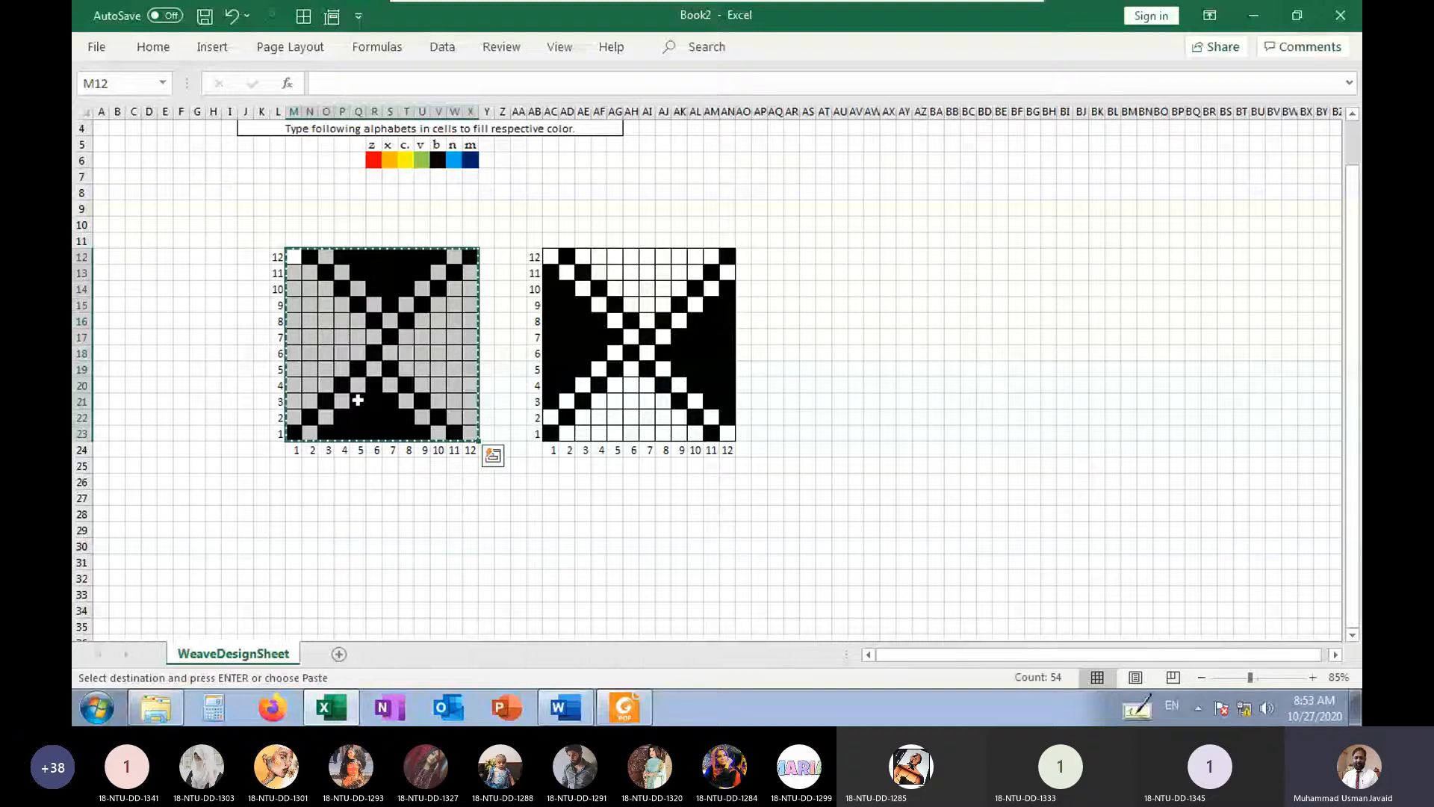
scroll(321, 523, "down", 3)
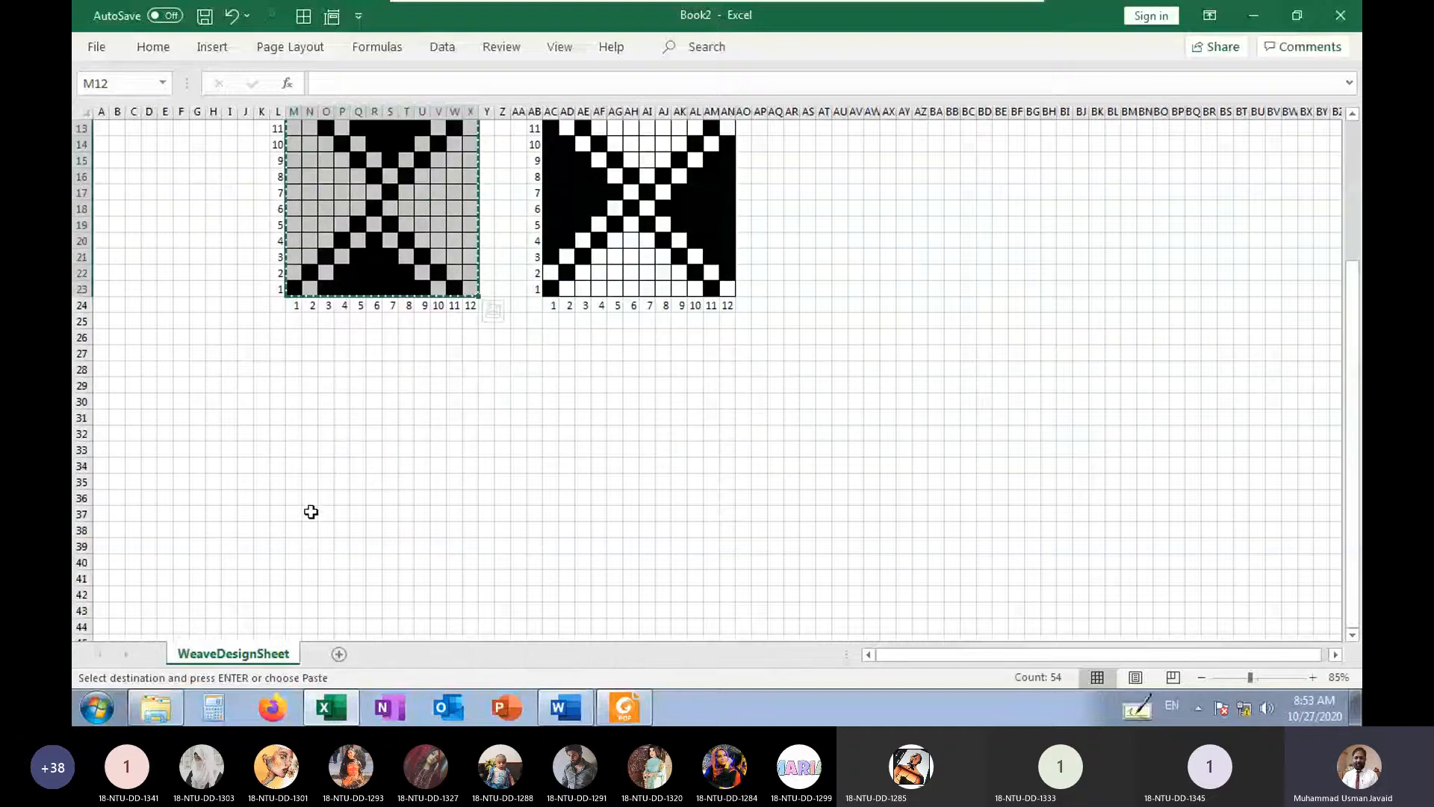
left_click(218, 356)
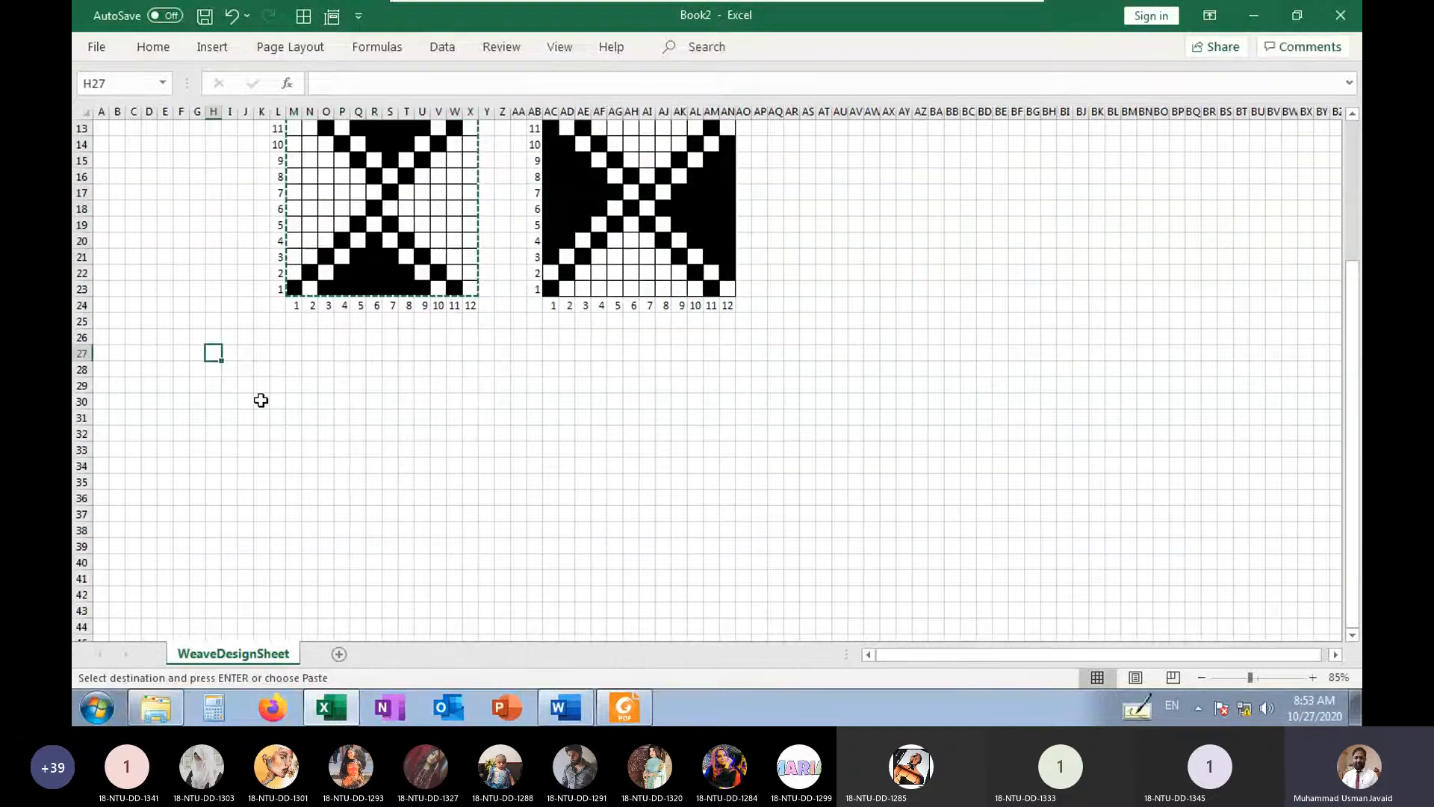
key("ctrl+v")
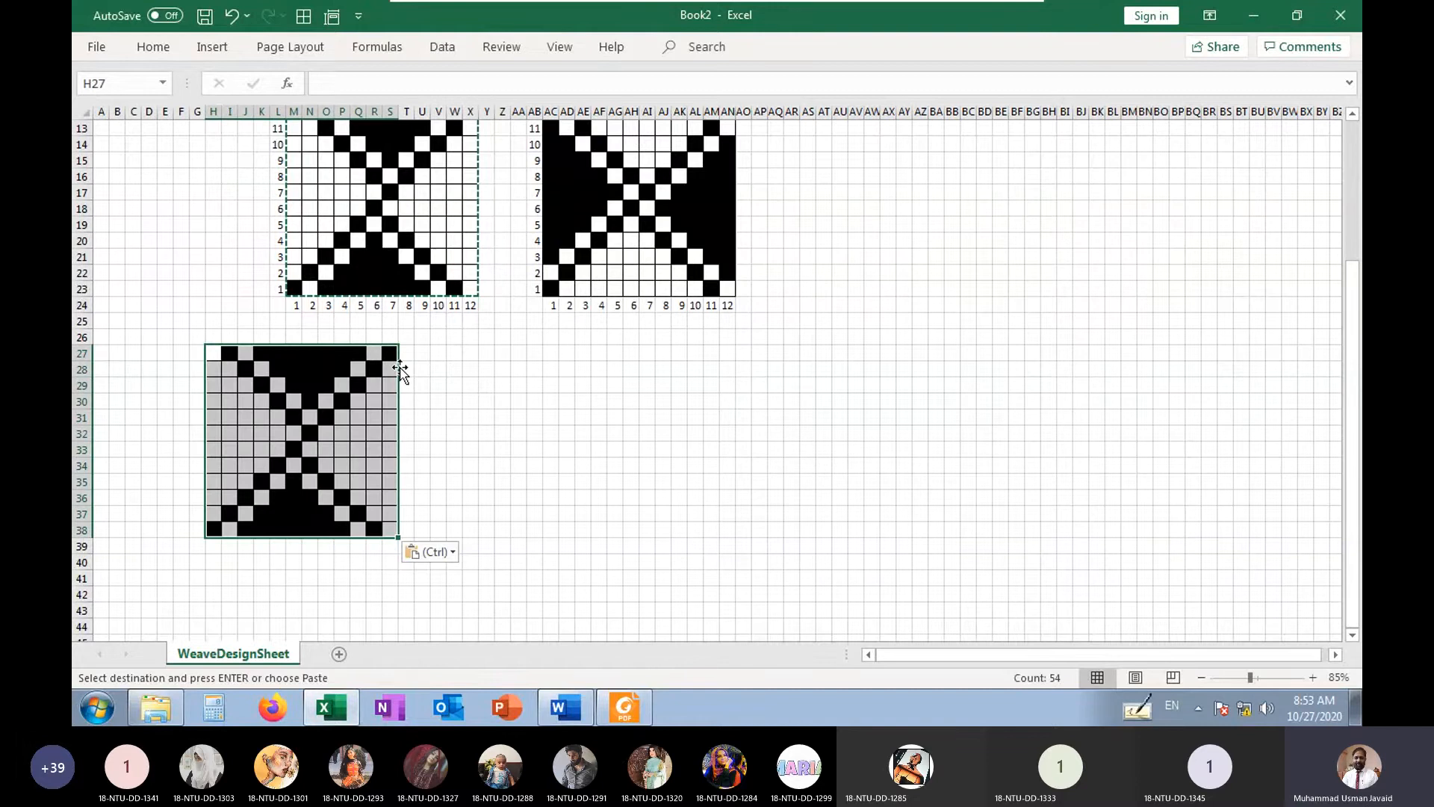
Paste two more copies of the weave at T27 and AF27, completing a row of three adjoining repeats
left_click(404, 359)
key("ctrl+v")
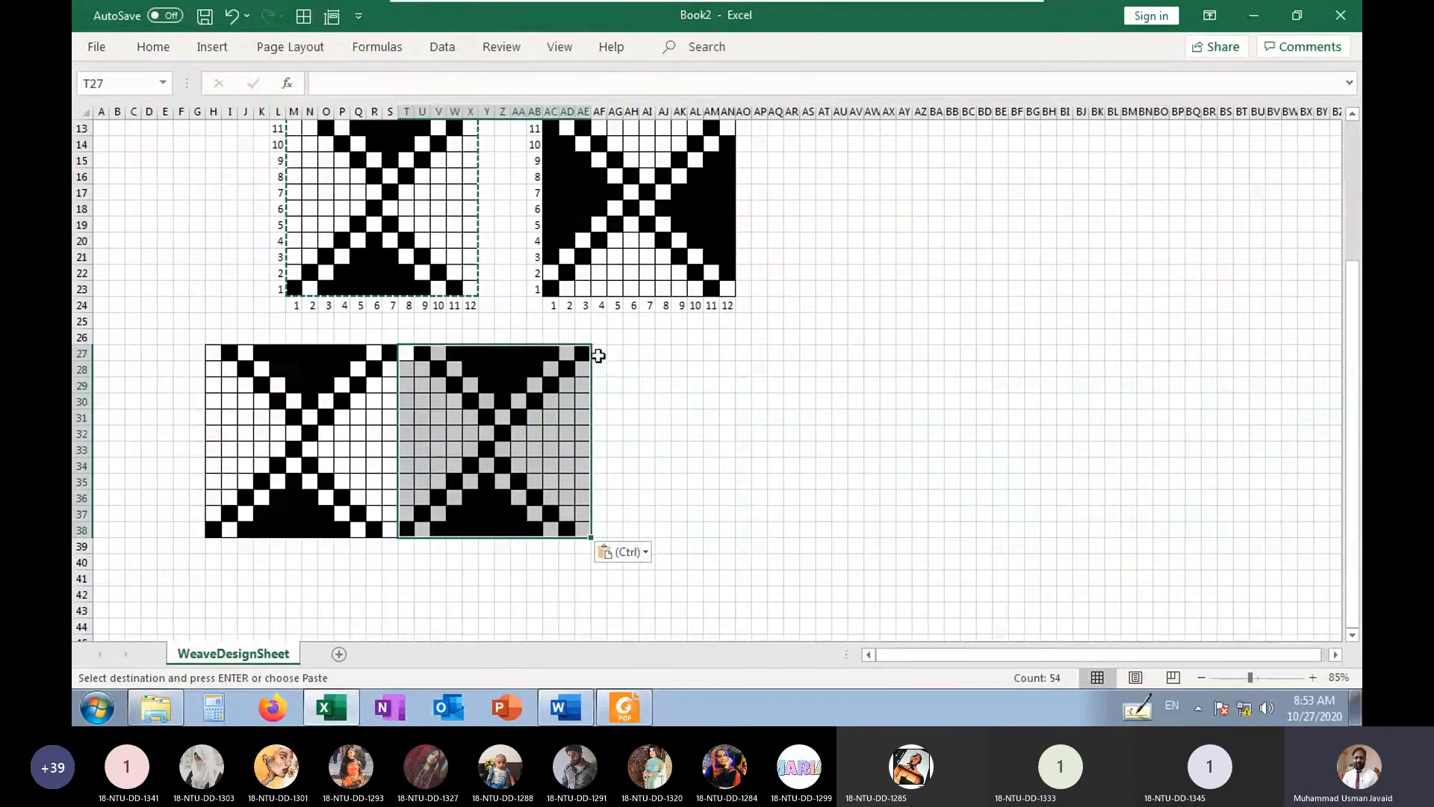
left_click(598, 356)
key("ctrl+v")
Paste three copies of the left weave at H39, T39 and AF39 to form a second row of adjoining repeats
left_click(213, 546)
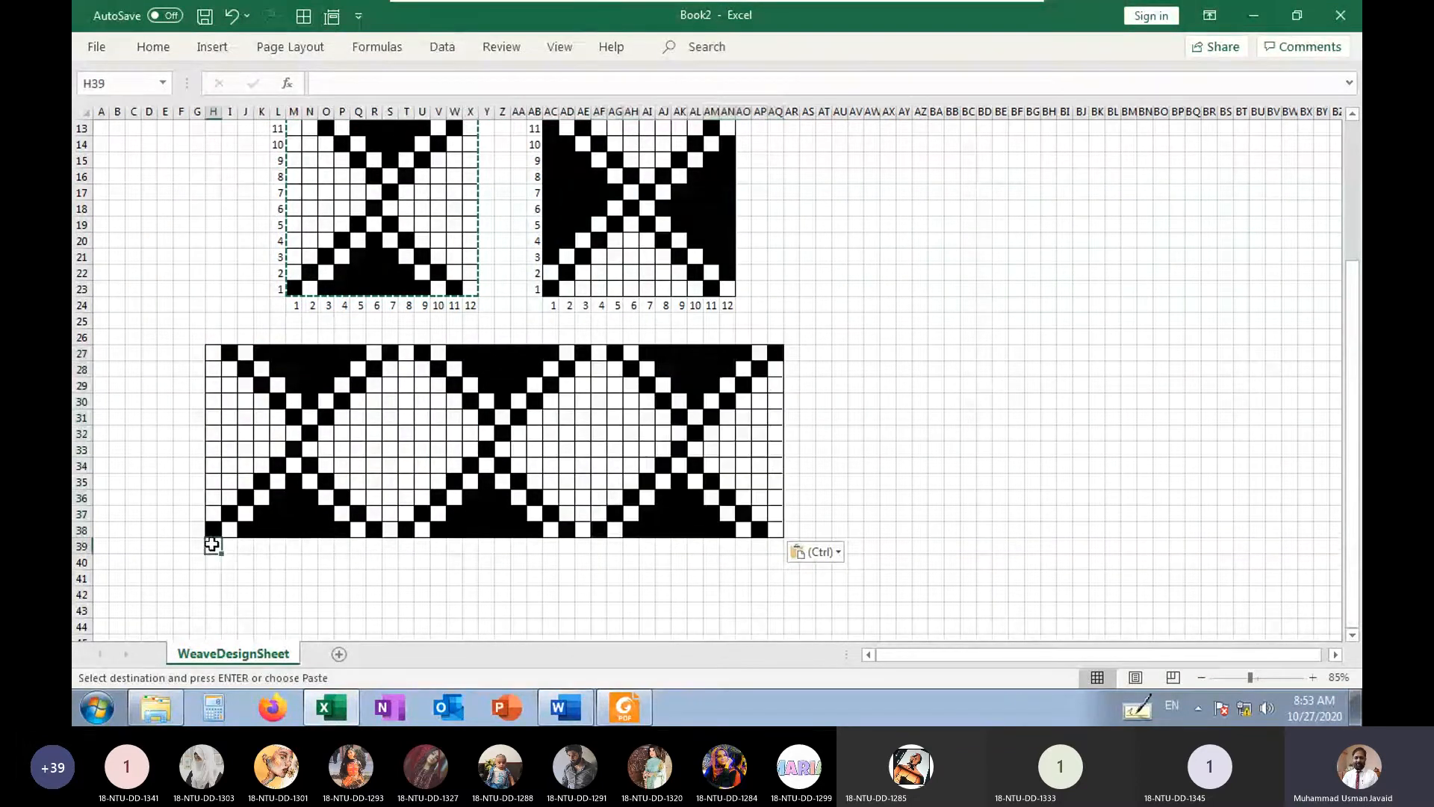
key("ctrl+v")
left_click(410, 546)
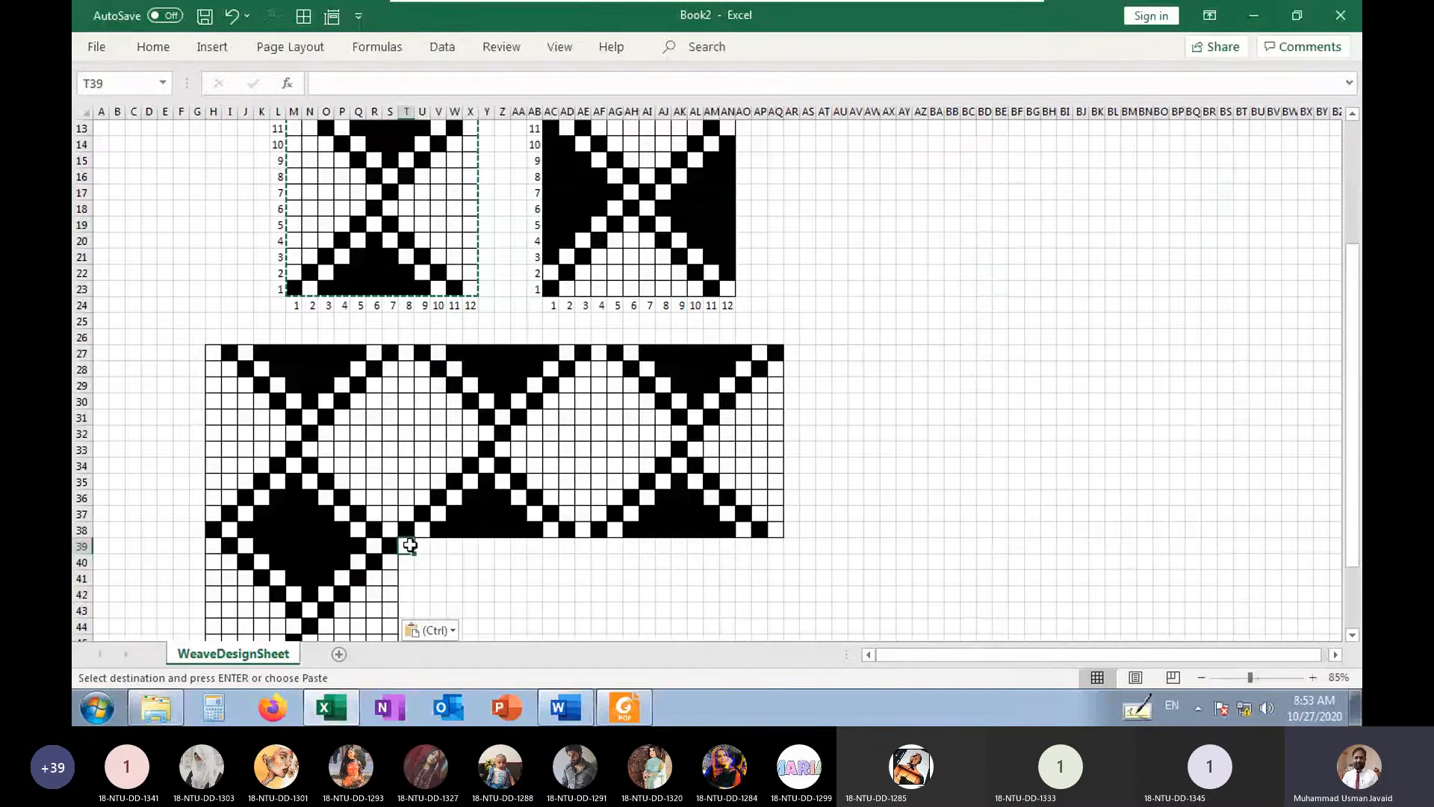
key("ctrl+v")
left_click(600, 546)
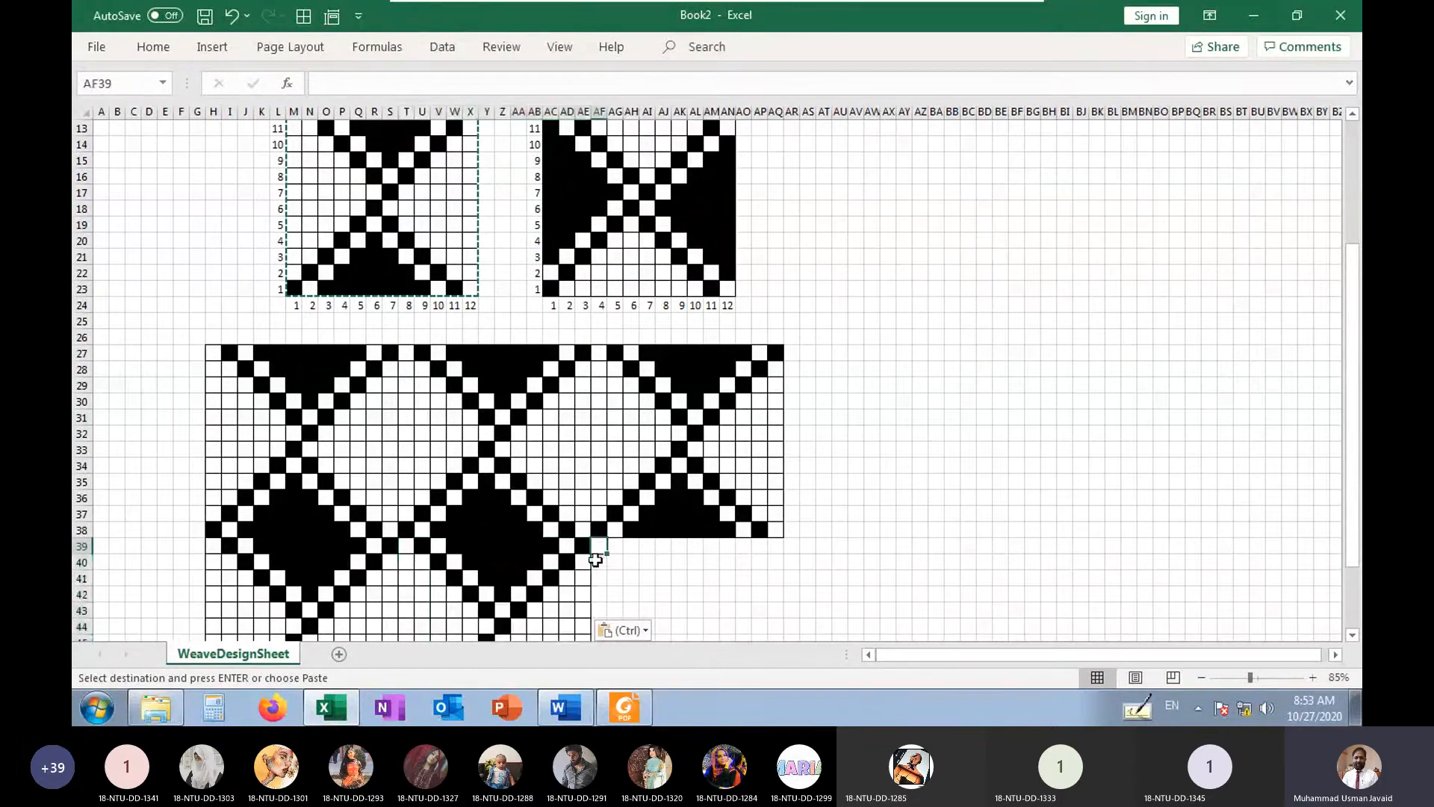
key("ctrl+v")
scroll(583, 560, "down", 4)
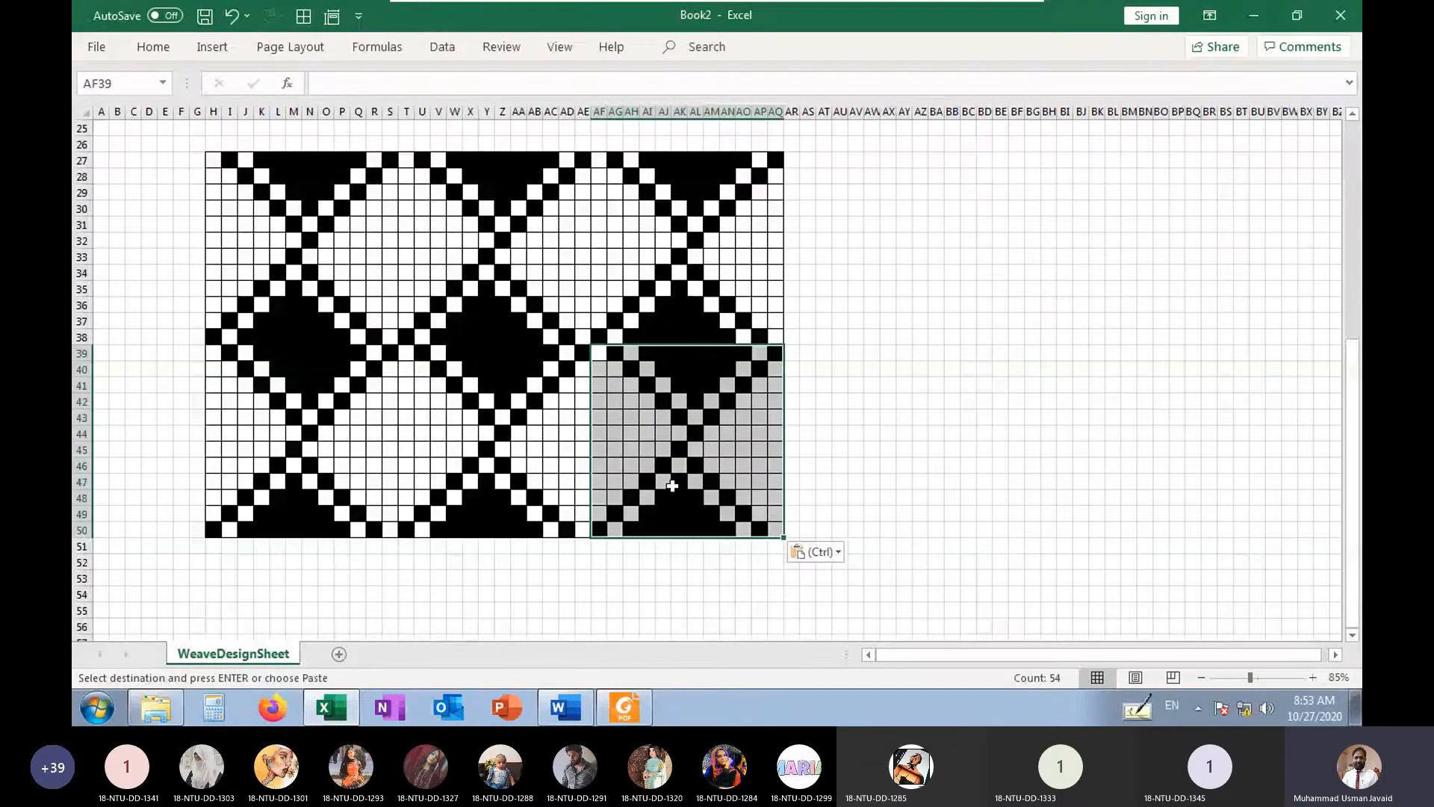
left_click(790, 435)
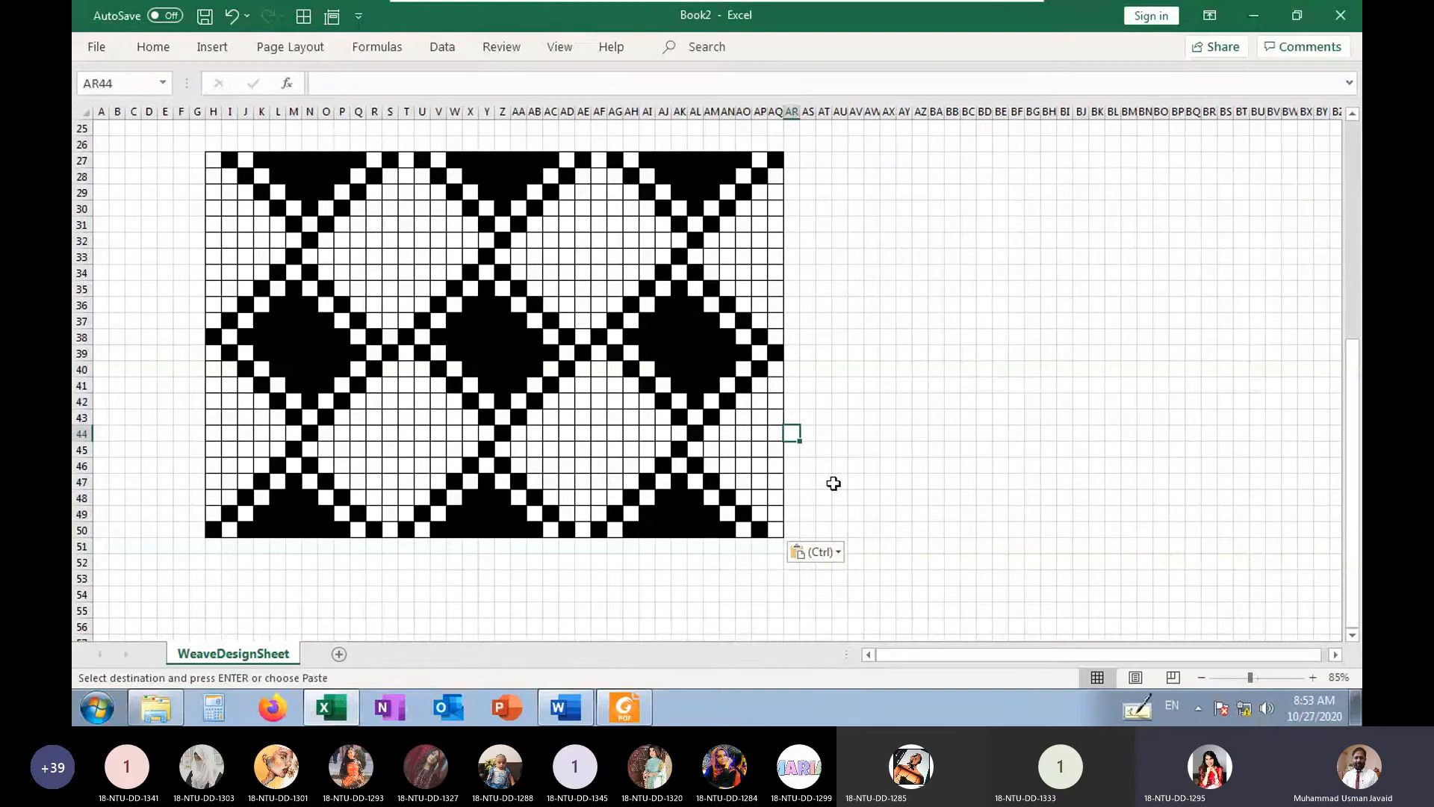
Reselect the left weave M12:X23 and paste it again at H27, T27 and AF27 over the first row of repeats
scroll(833, 483, "up", 7)
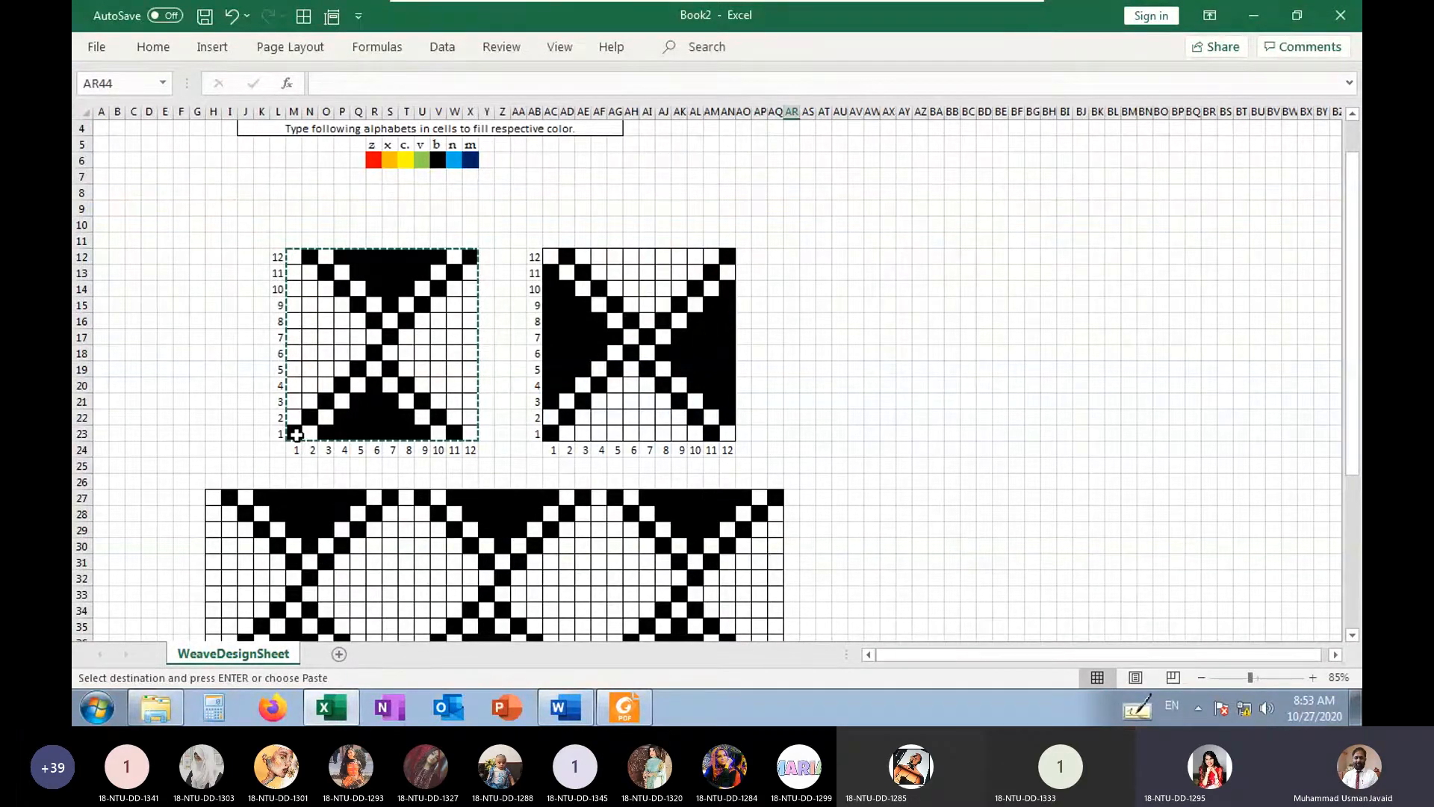
left_click_drag(297, 434, 477, 255)
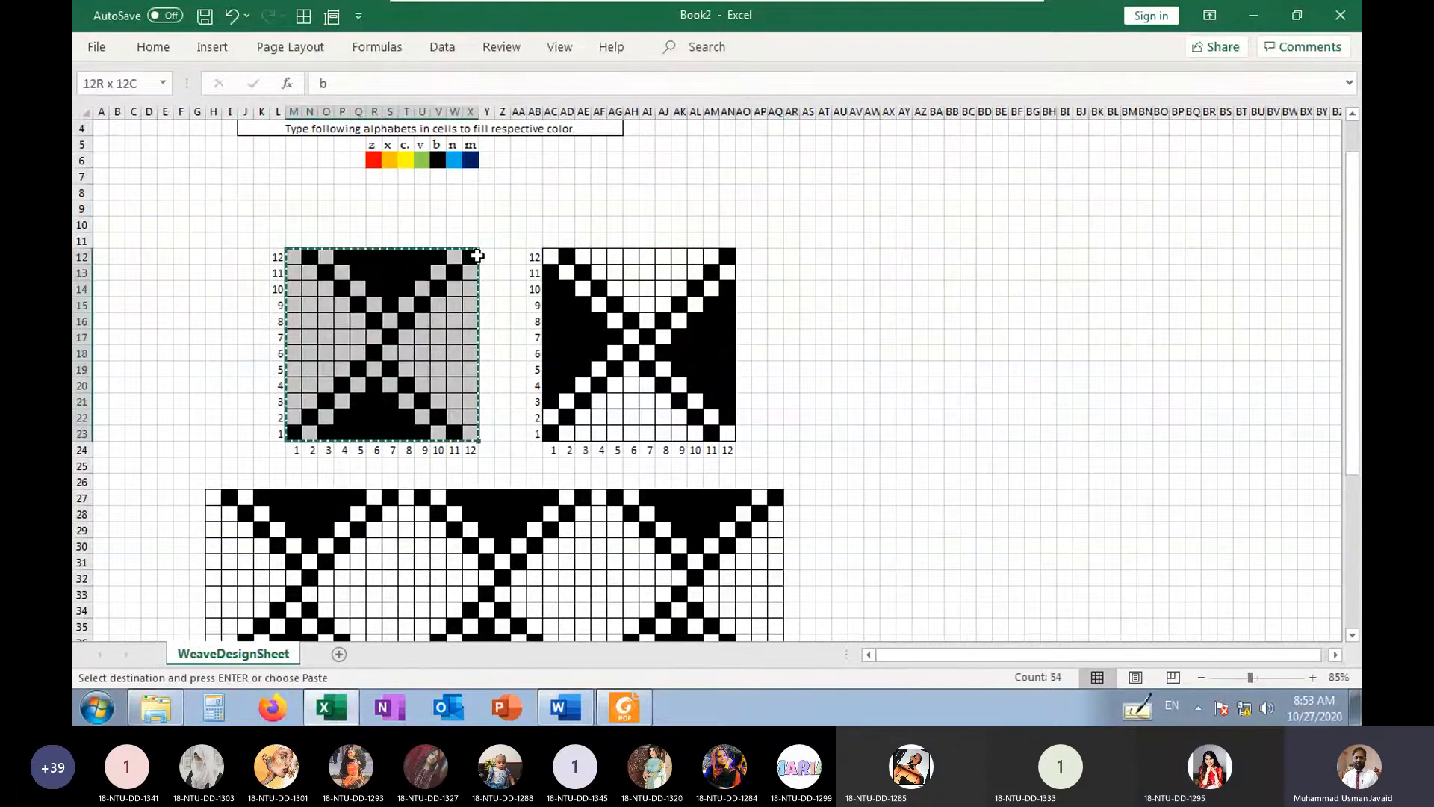
key("ctrl+v")
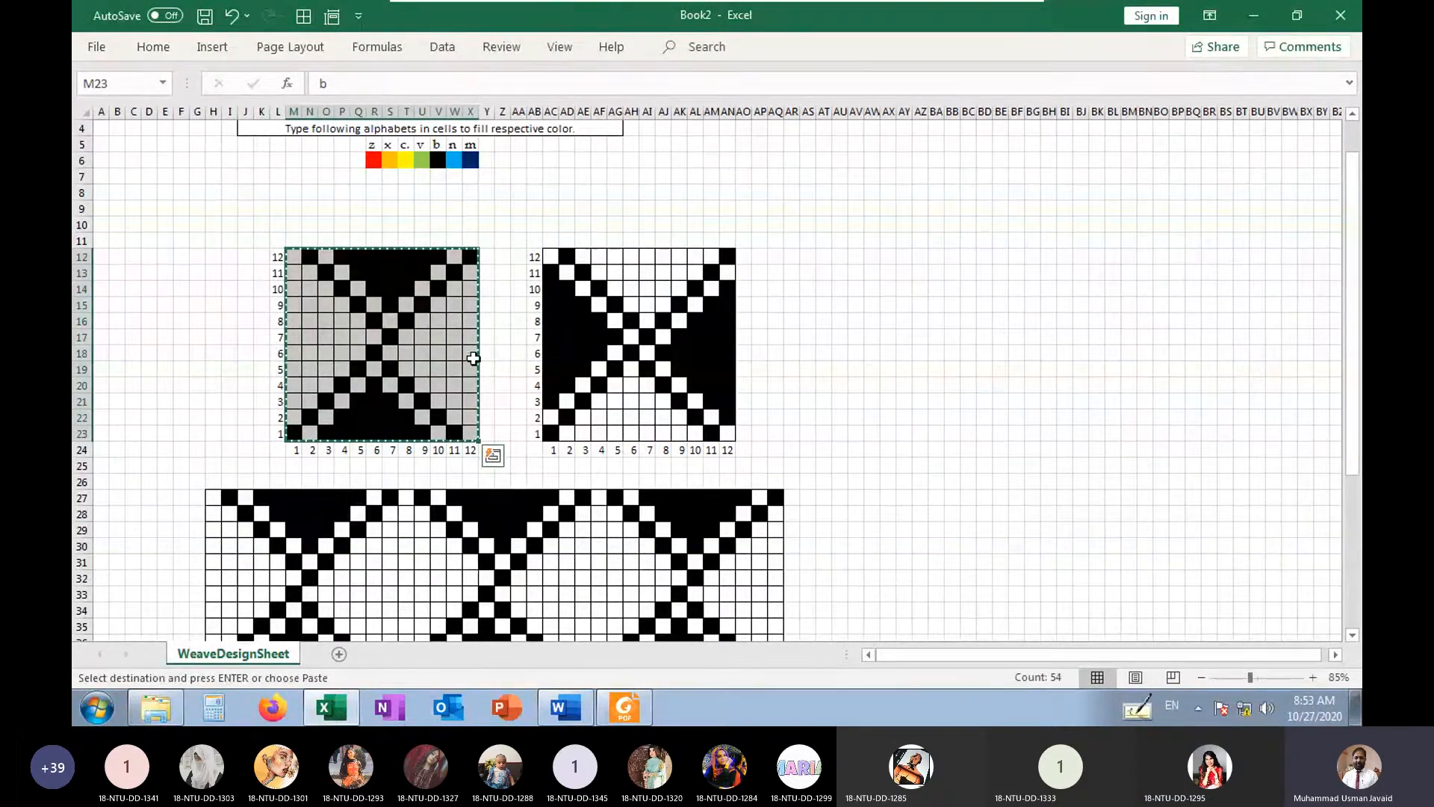
left_click(212, 491)
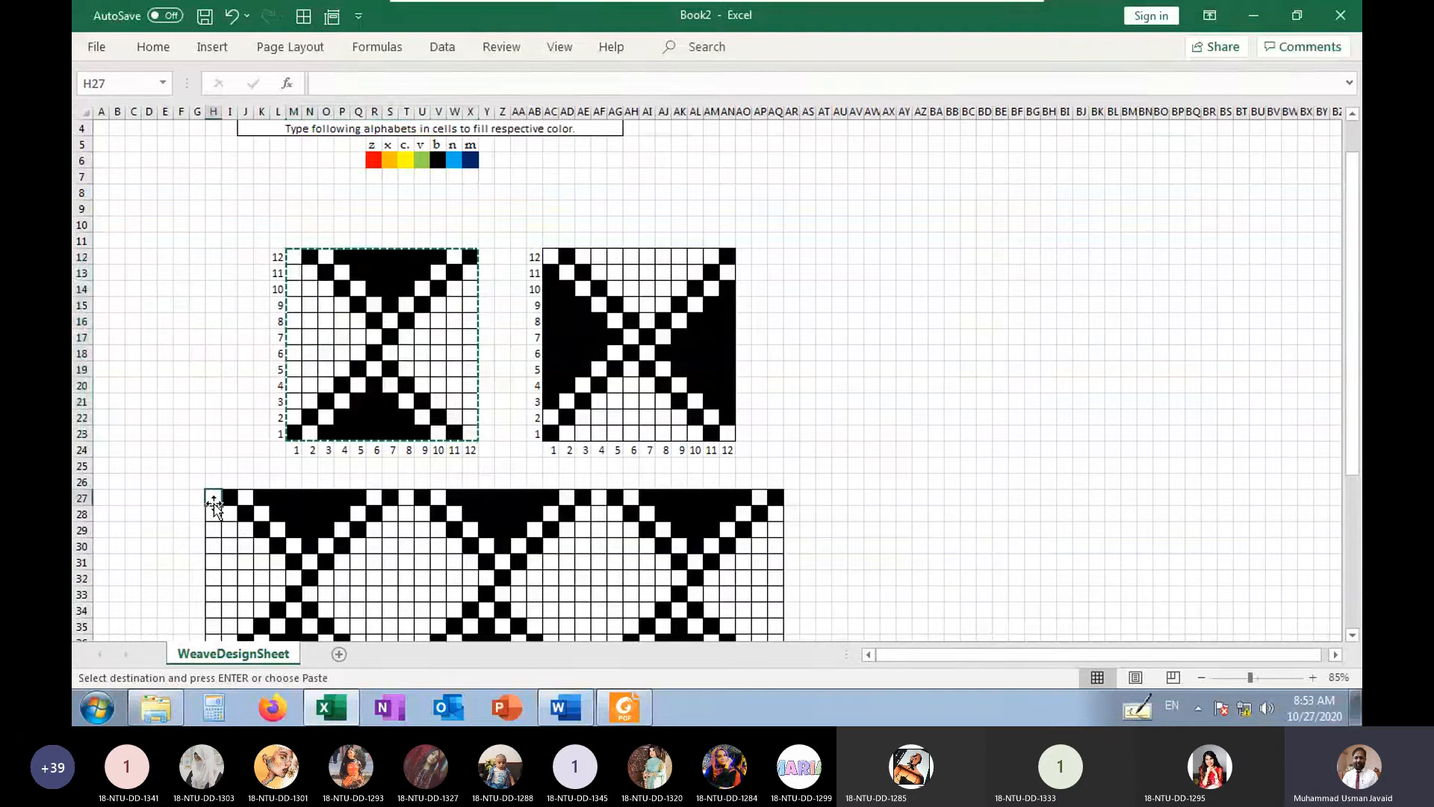
scroll(214, 508, "down", 2)
key("ctrl+v")
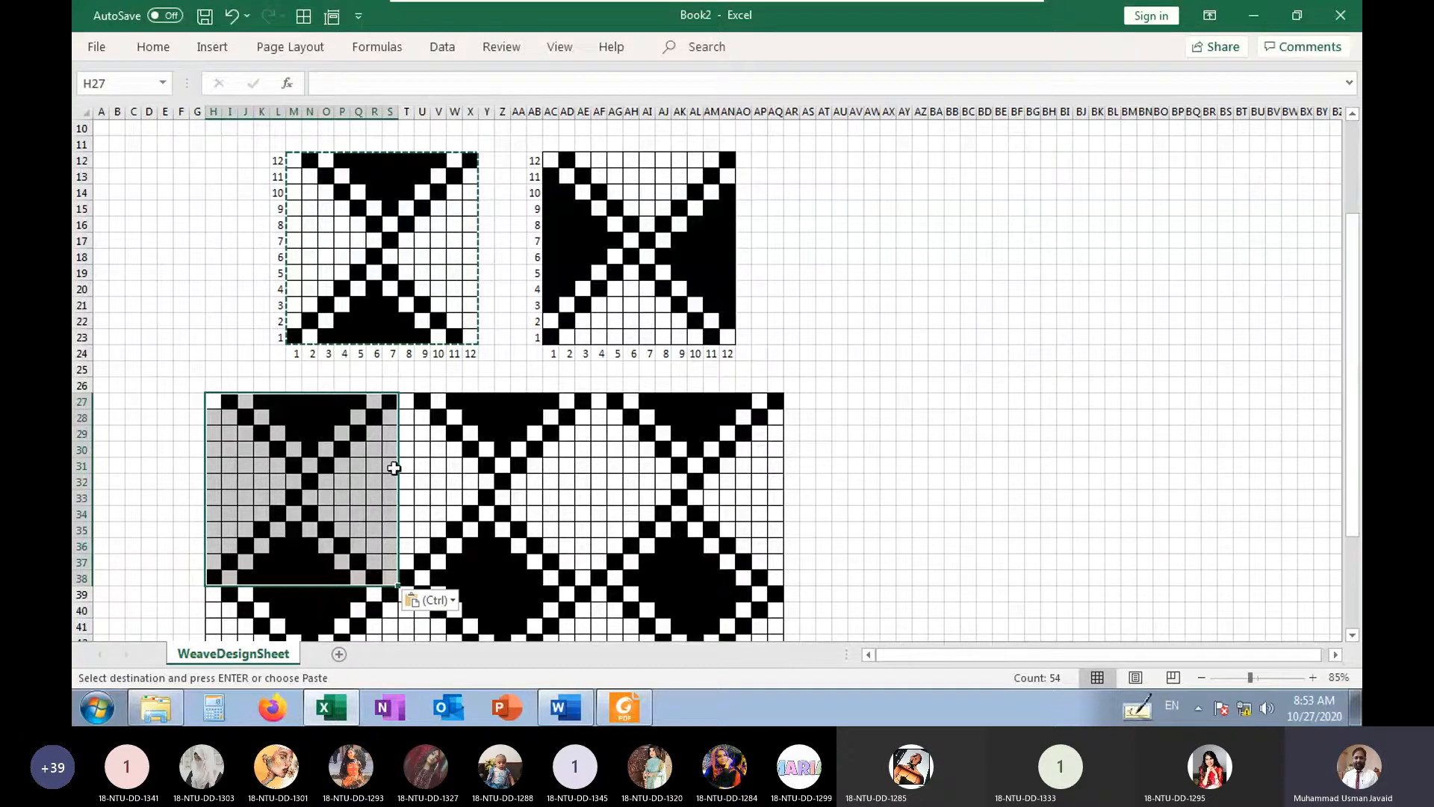
left_click(406, 404)
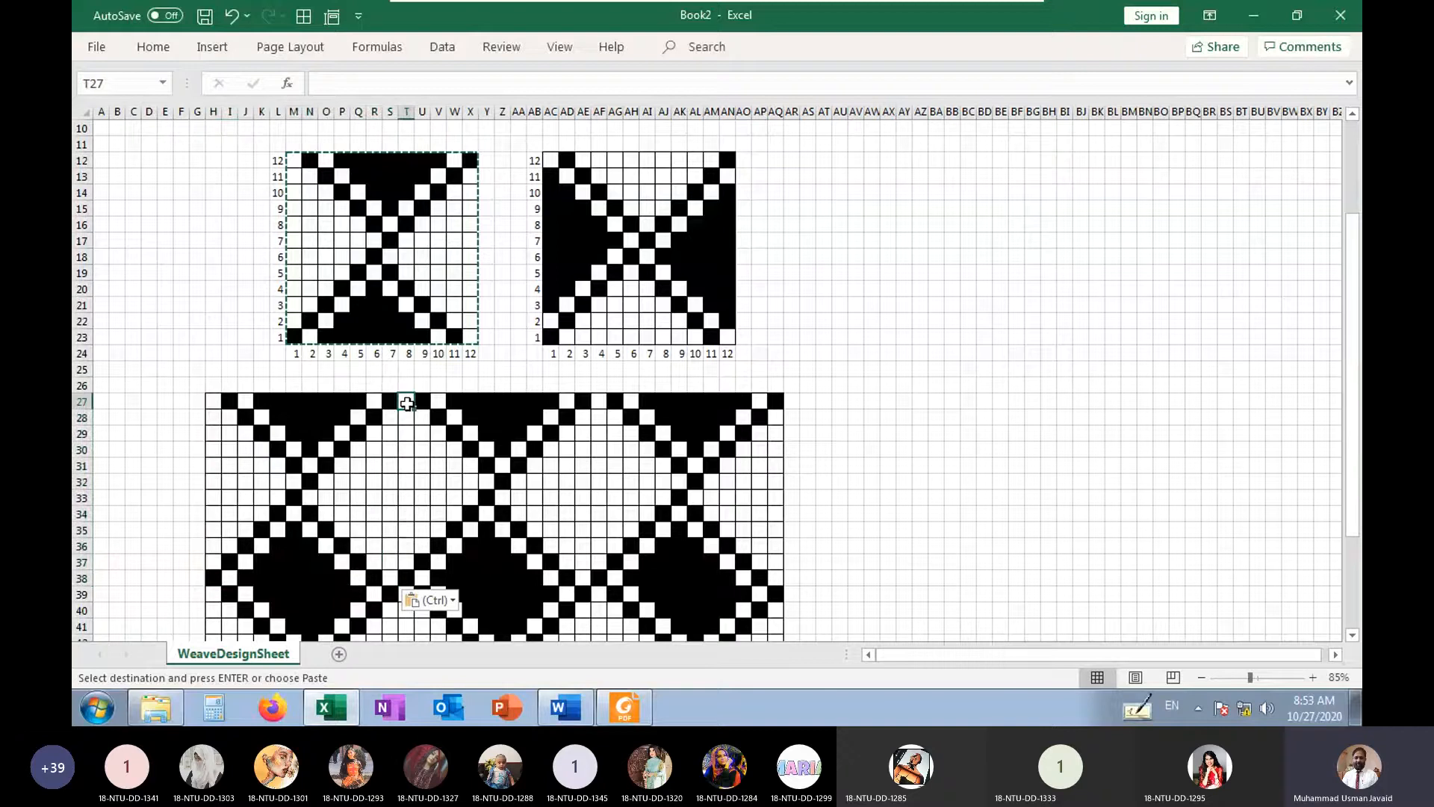
key("ctrl+v")
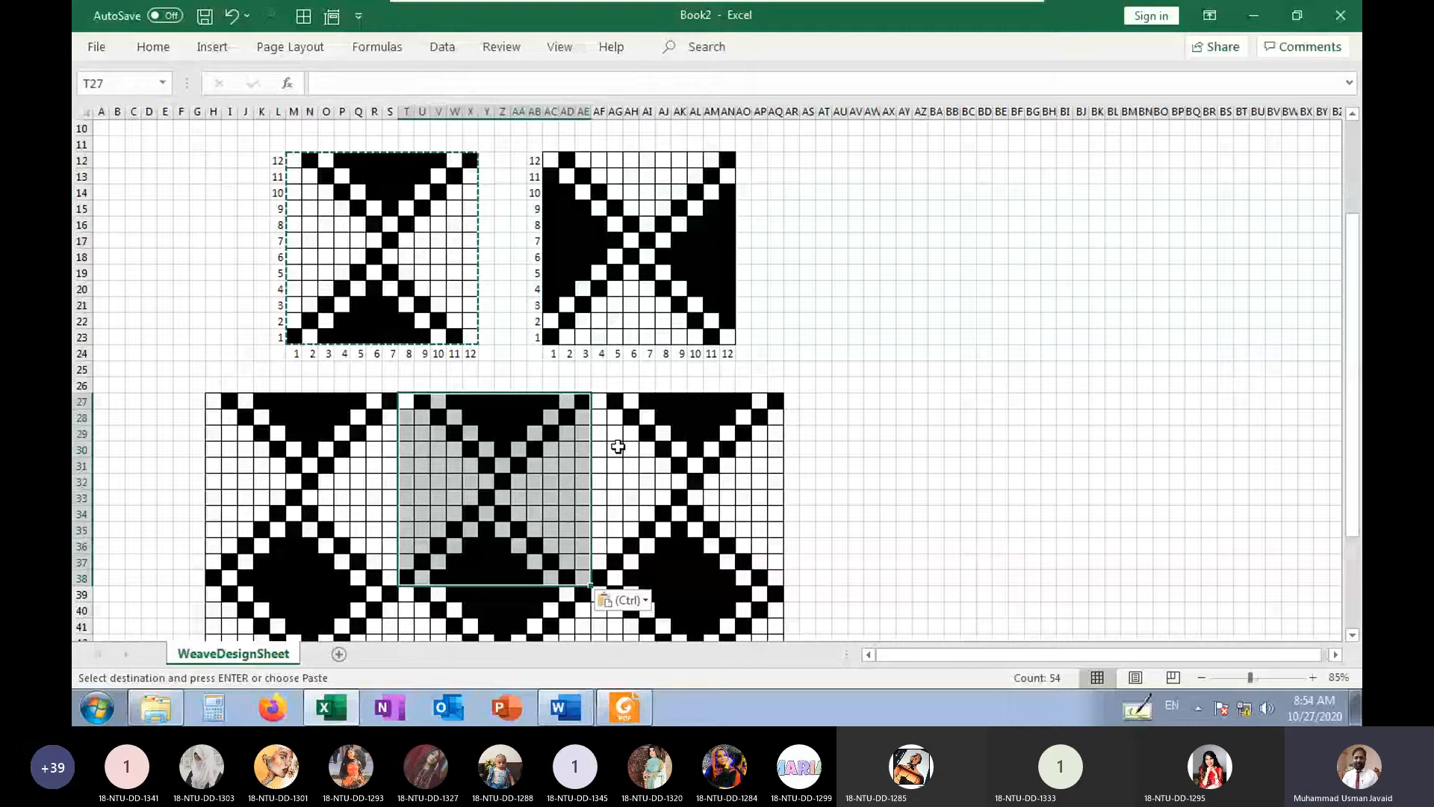
left_click(601, 401)
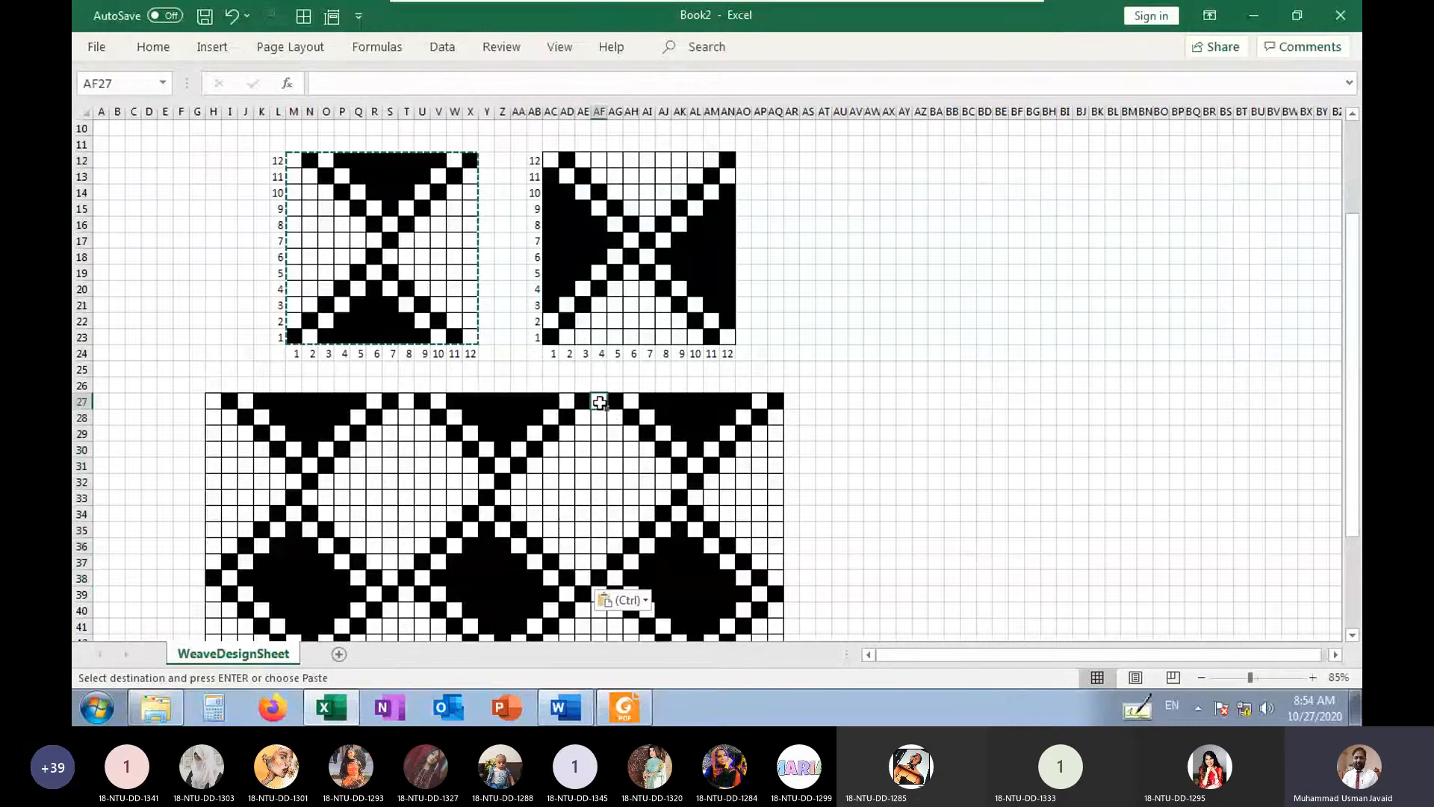
key("ctrl+v")
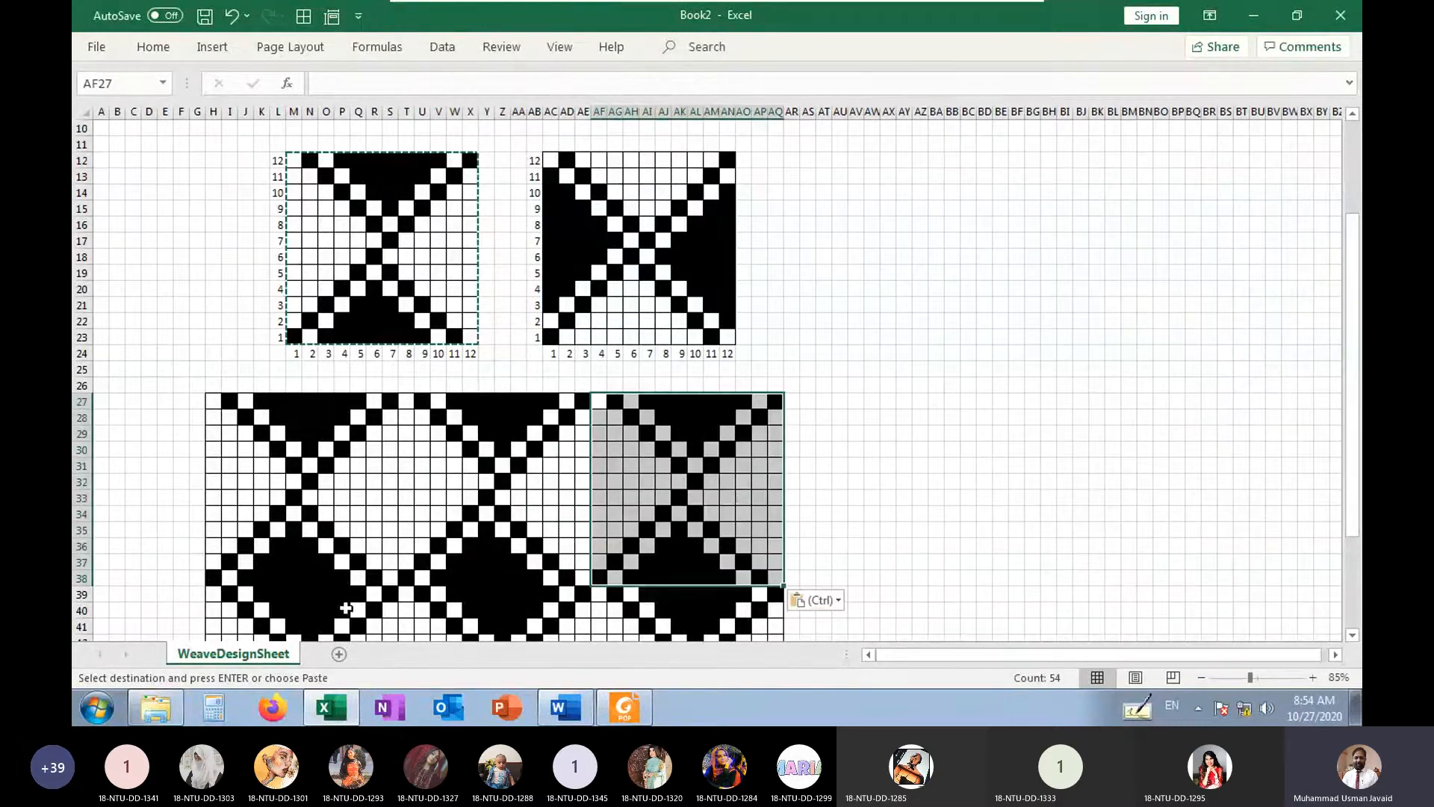
Paste the left weave again at H39, T39 and AF39 over the second row of repeats
left_click(212, 592)
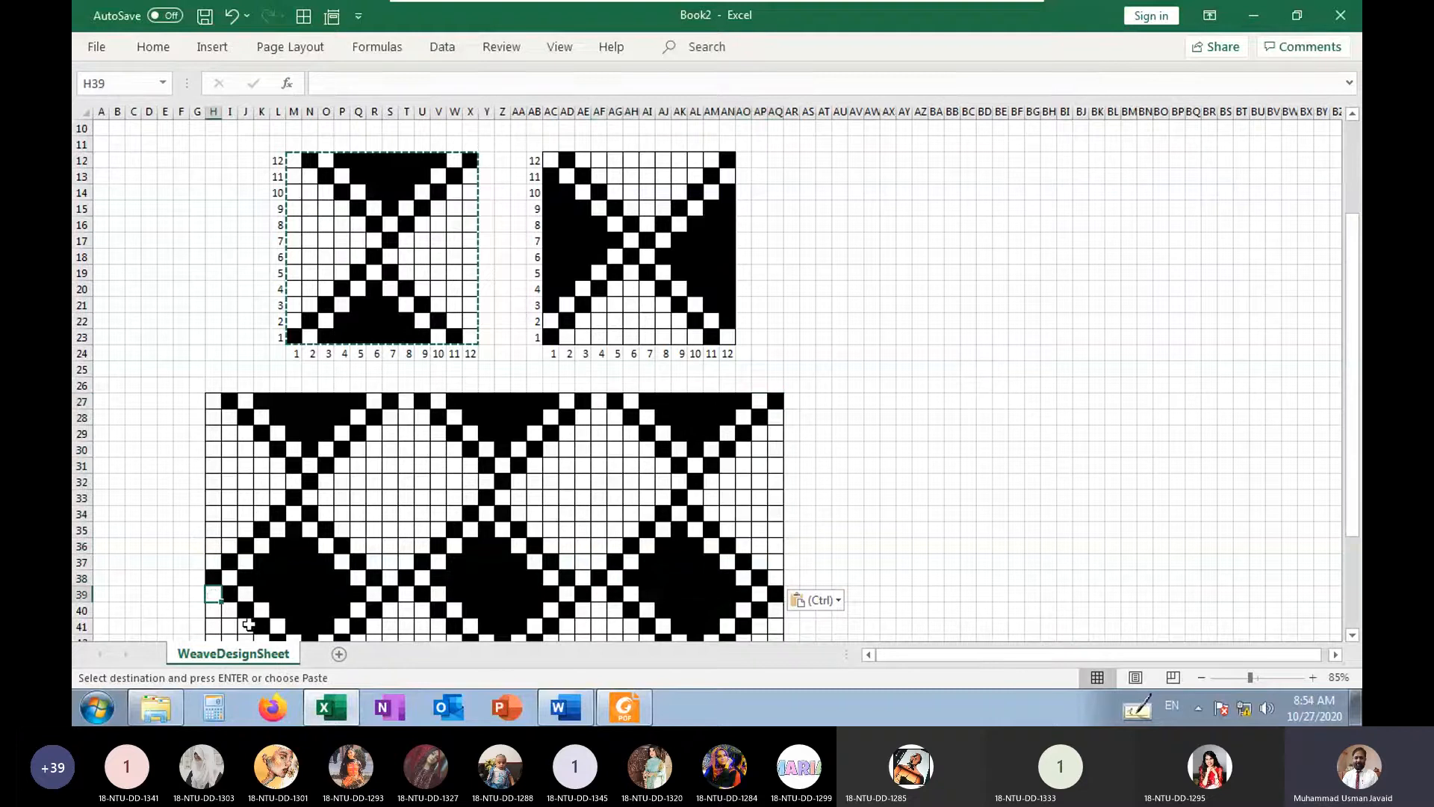
key("ctrl+v")
left_click(407, 596)
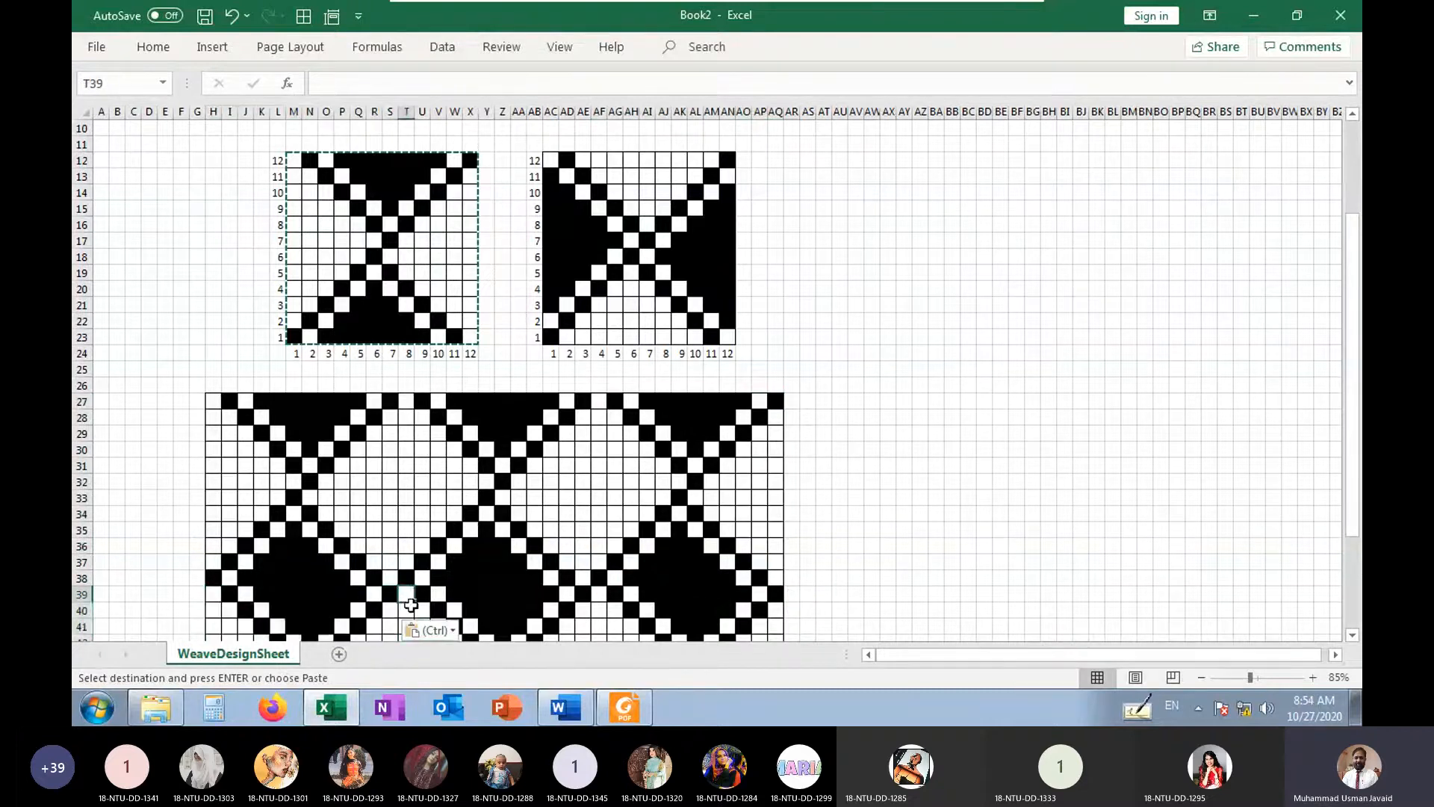
key("ctrl+v")
left_click(600, 596)
key("ctrl+v")
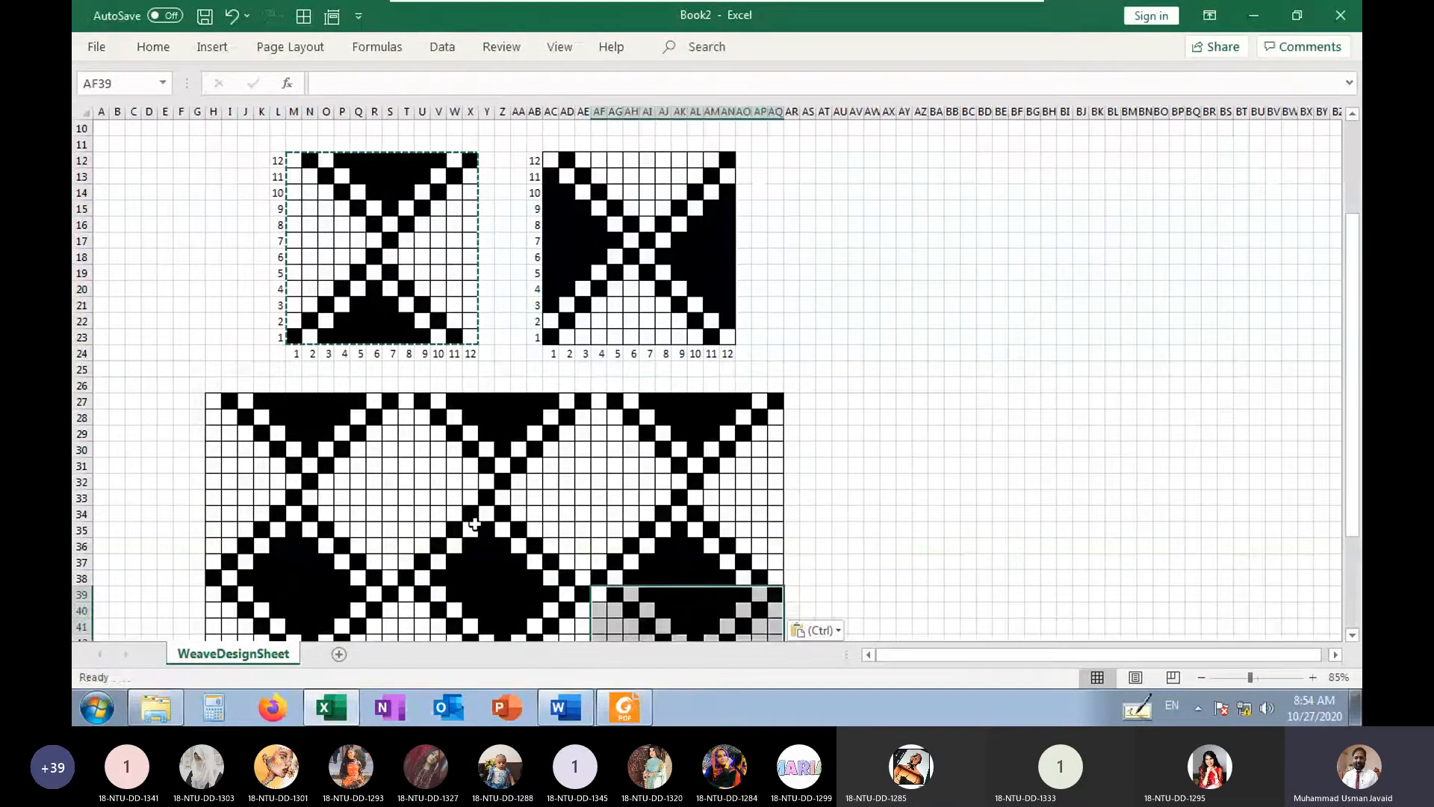
Paste the left weave at H51, T51 and AF51 to add a third row of adjoining repeats
scroll(474, 524, "down", 2)
scroll(474, 525, "down", 3)
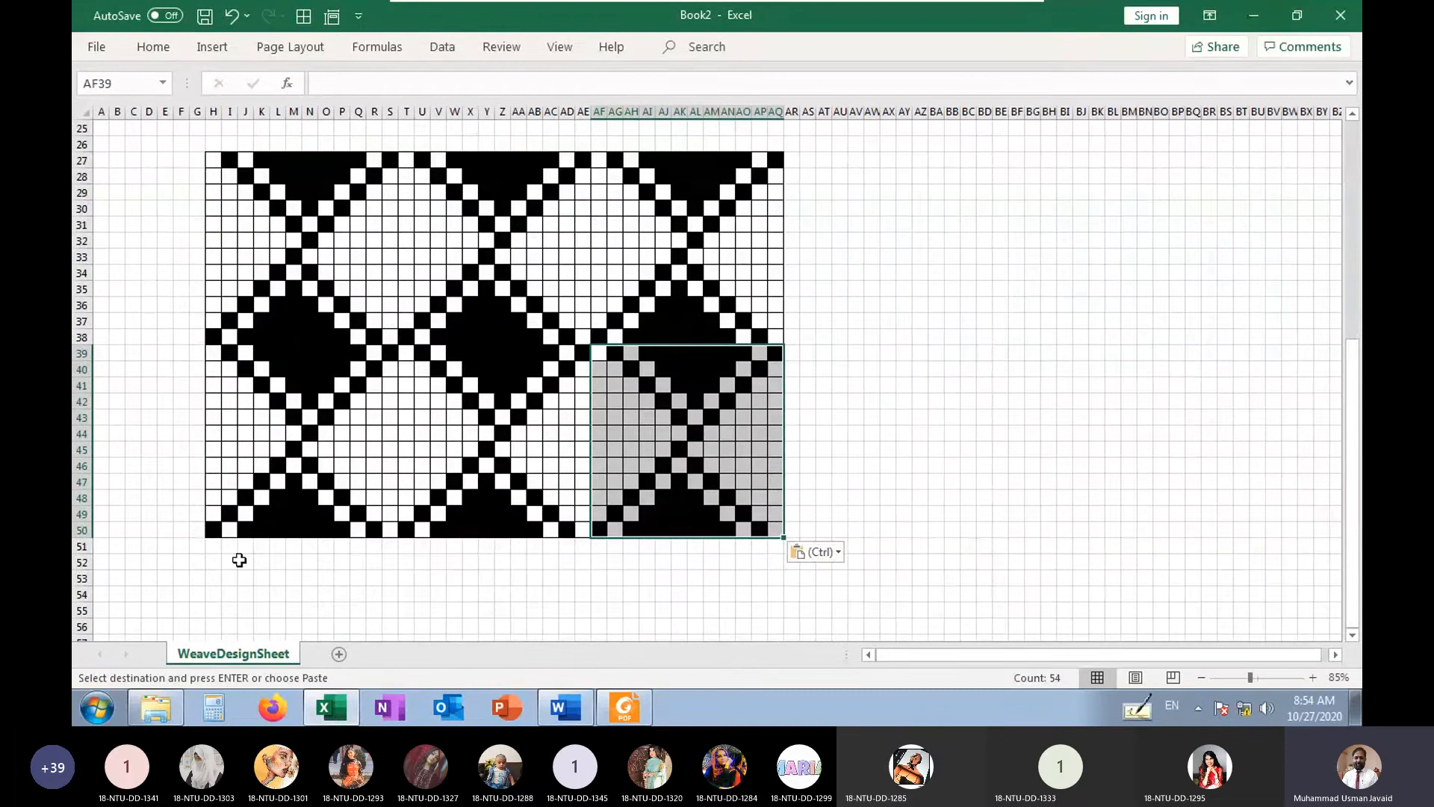
left_click(213, 545)
key("ctrl+v")
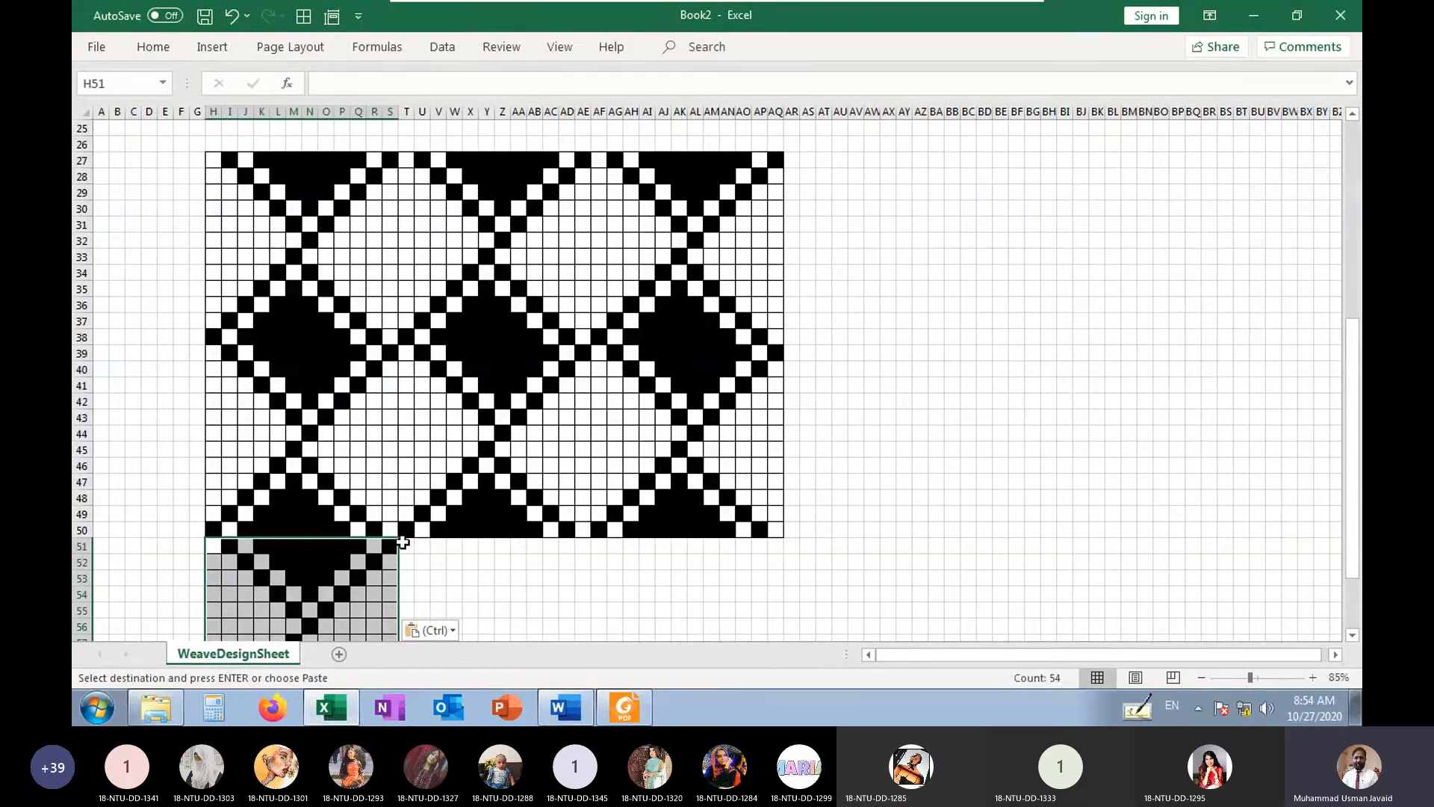
left_click(402, 543)
key("ctrl+v")
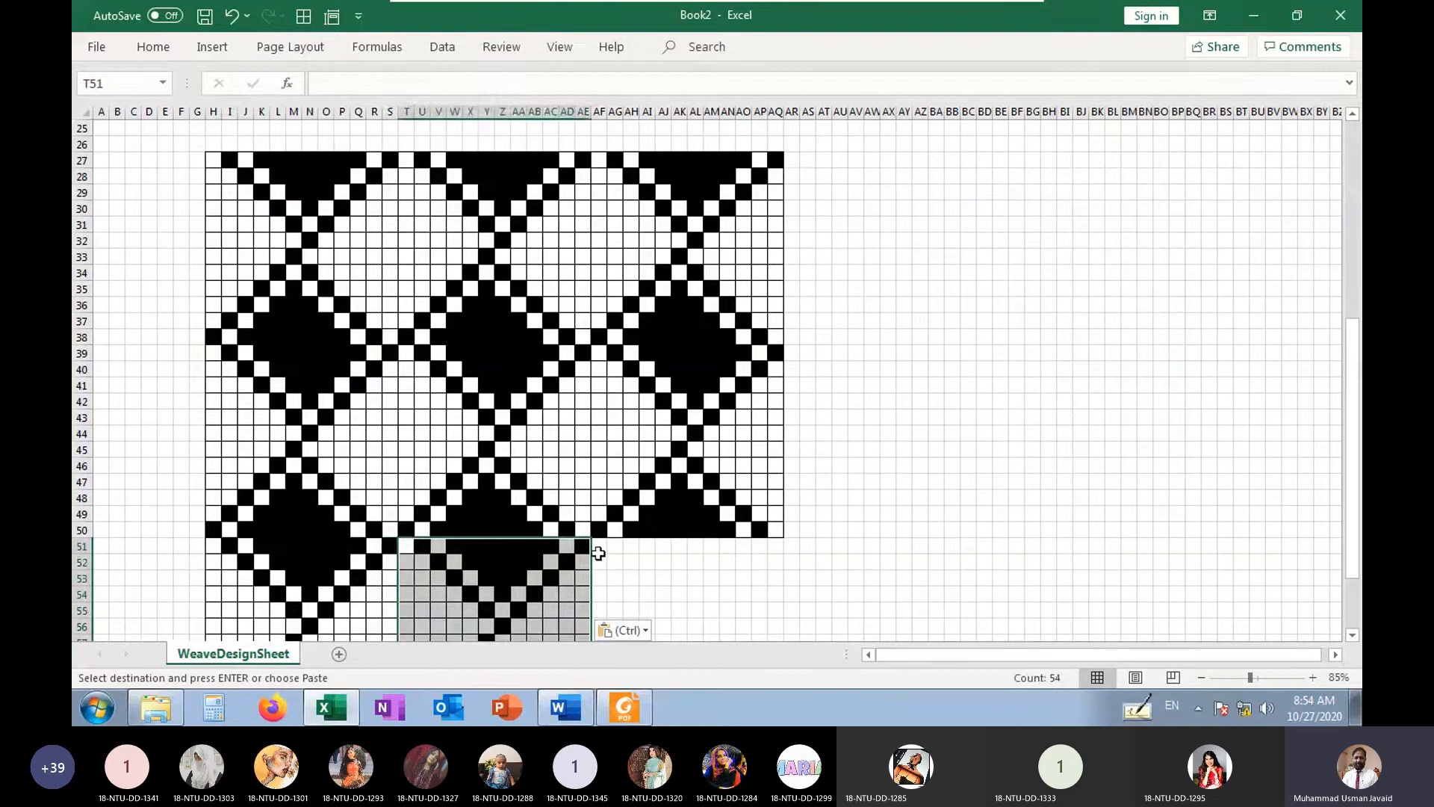
left_click(600, 554)
key("ctrl+v")
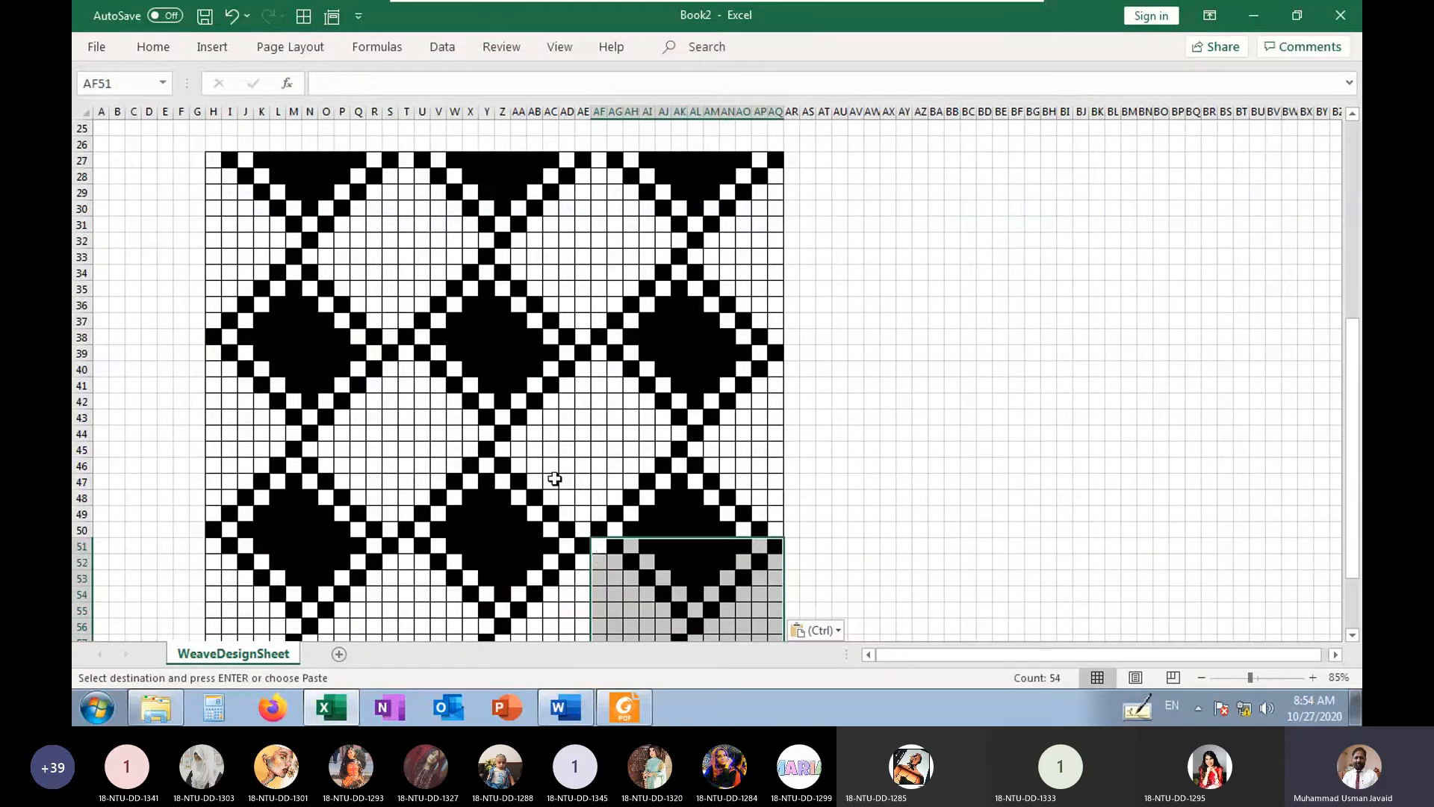
left_click(555, 479)
Examine the float lengths in the tiled pattern by selecting the white span N45:X45 and the black span Y35:Y41
scroll(518, 518, "up", 1)
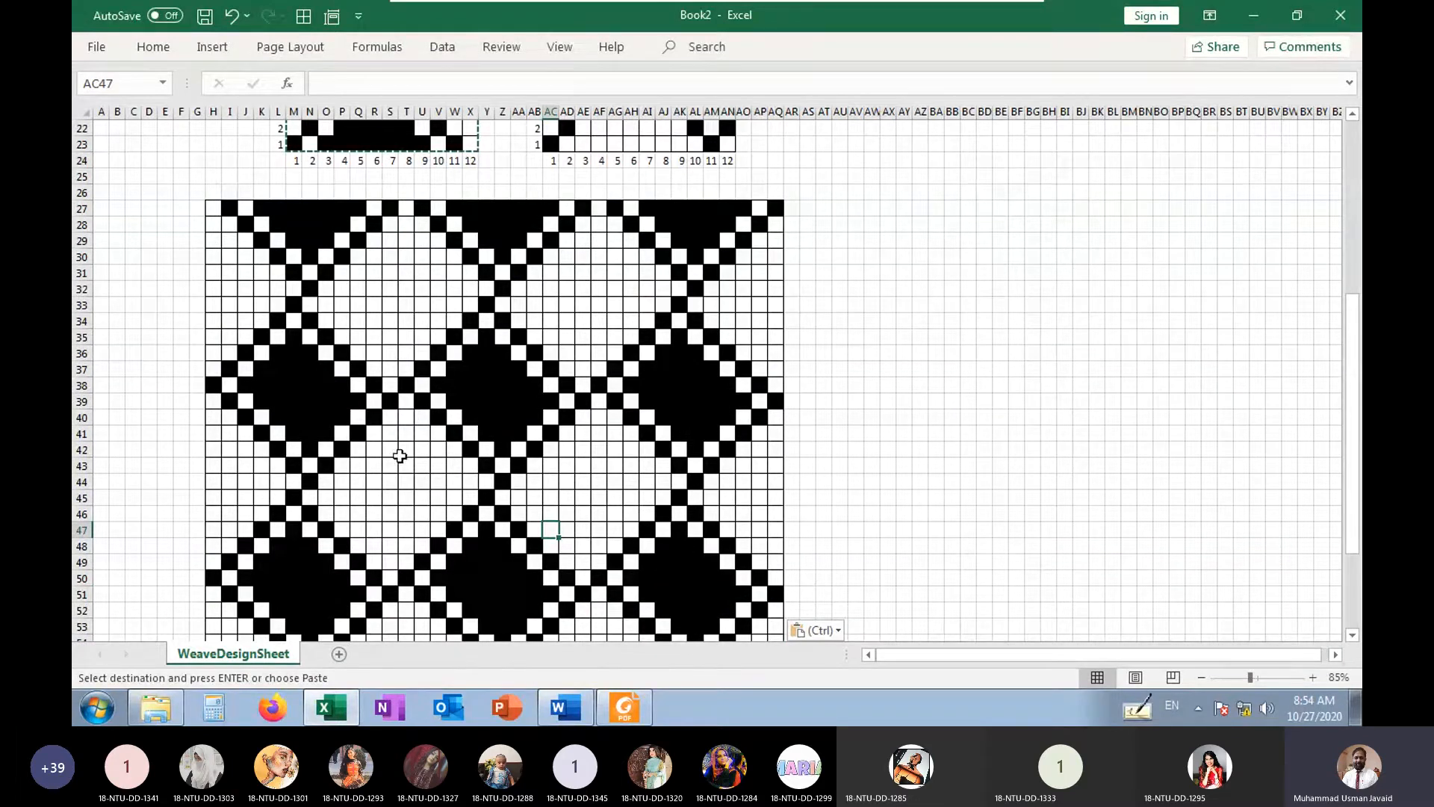
left_click_drag(308, 498, 467, 496)
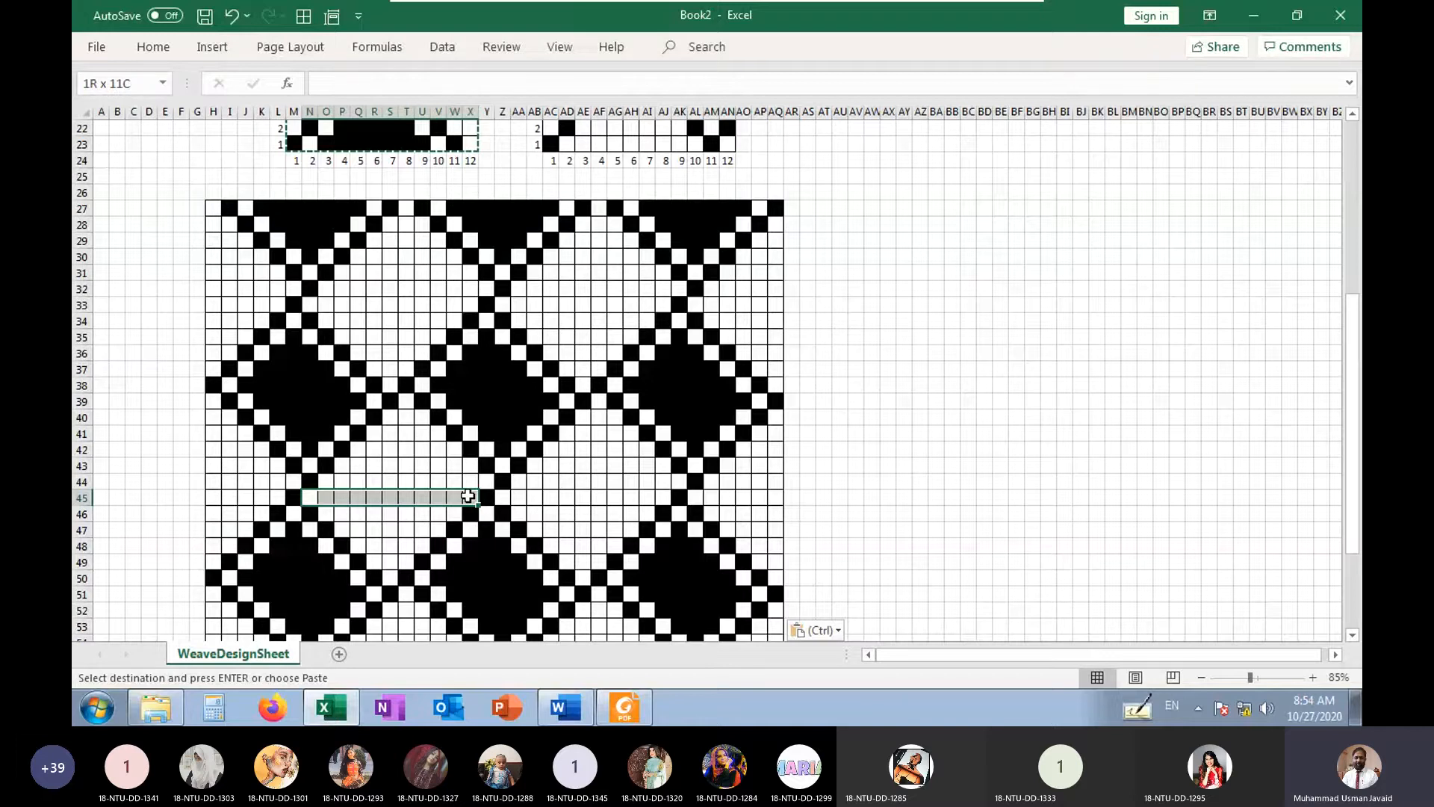
left_click_drag(468, 496, 468, 497)
left_click_drag(492, 339, 486, 441)
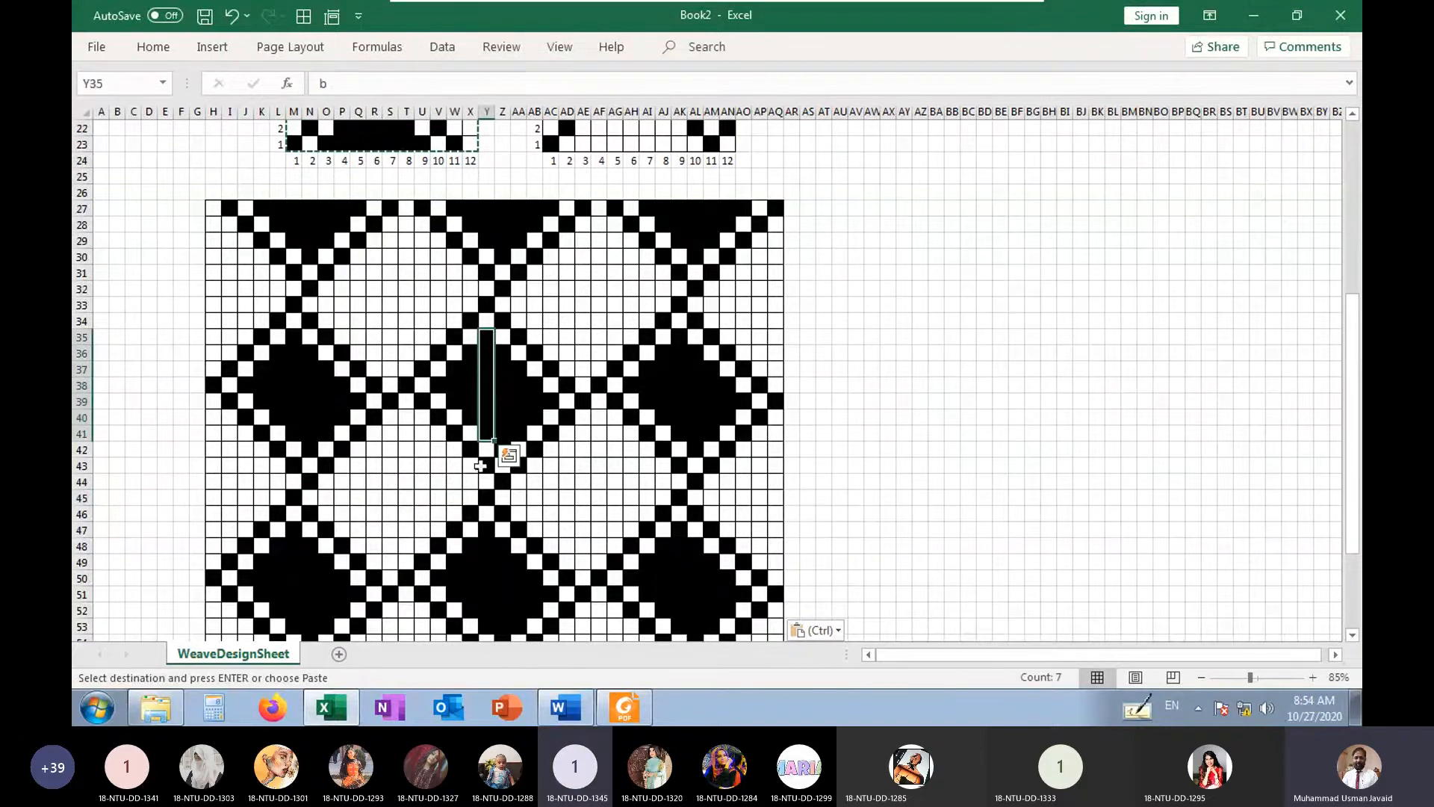
left_click(415, 513)
Select the left weave M12:X23 without its axis numbers and copy it
scroll(415, 512, "up", 6)
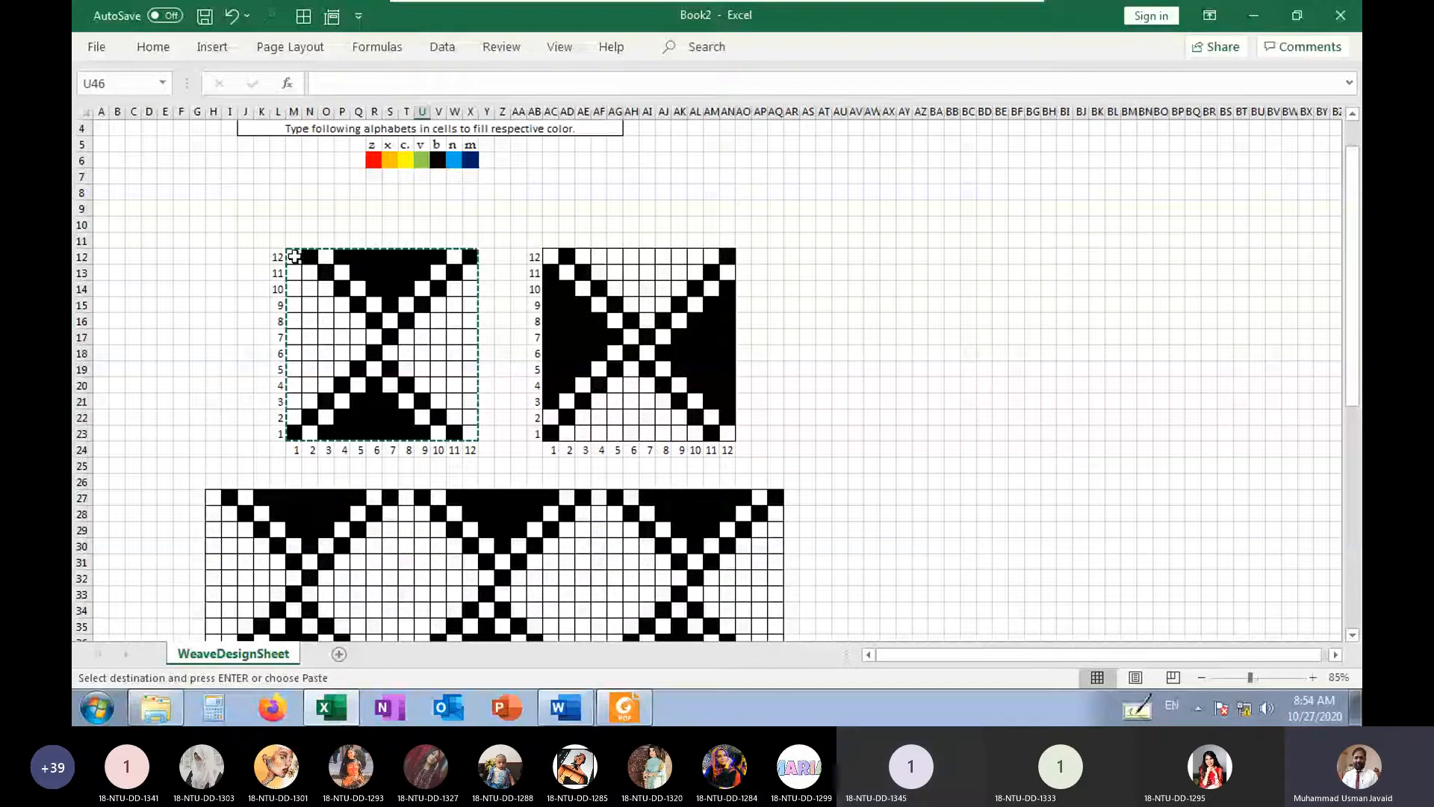
mouse_move(294, 256)
left_mouse_down()
mouse_move(474, 446)
mouse_move(472, 432)
left_mouse_up()
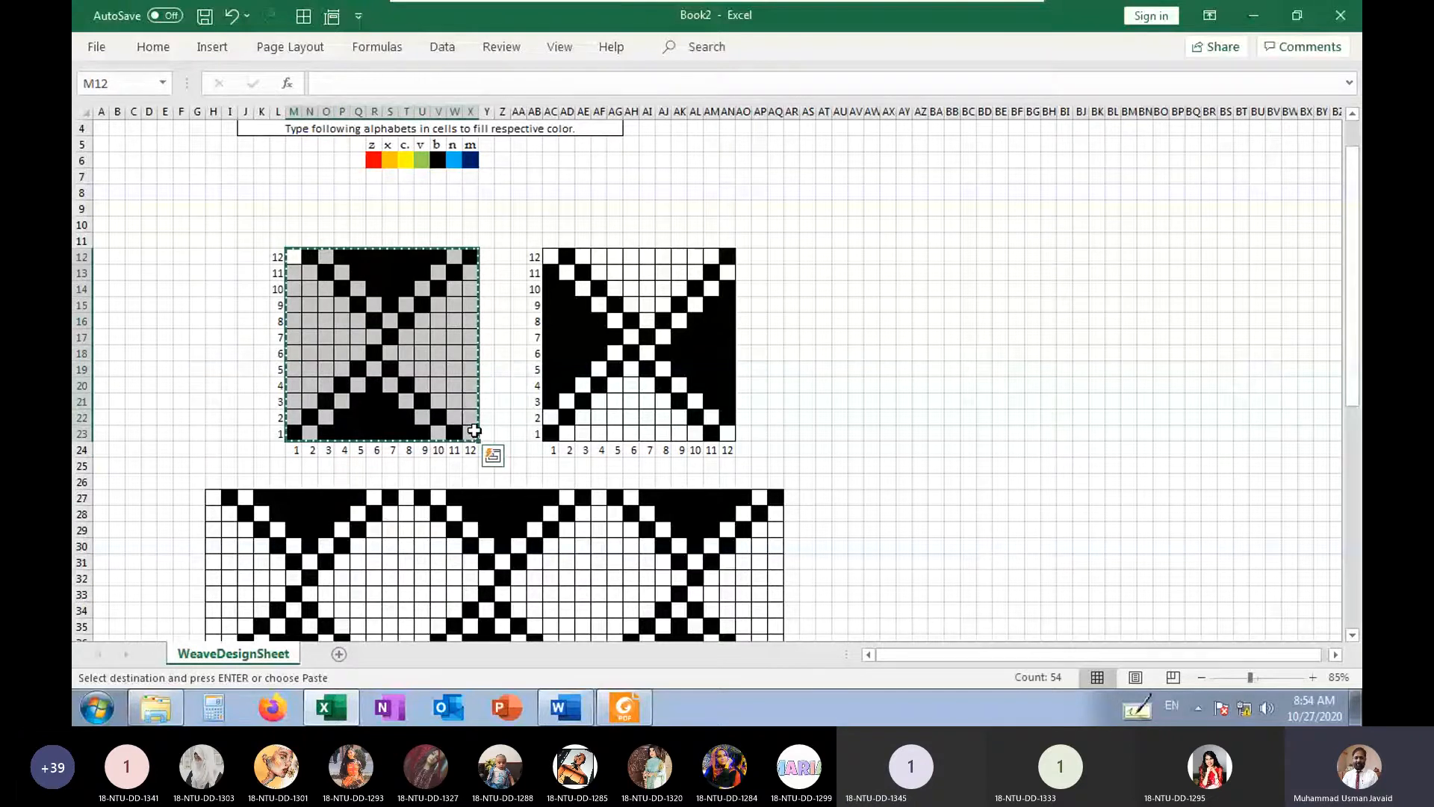
left_click(153, 48)
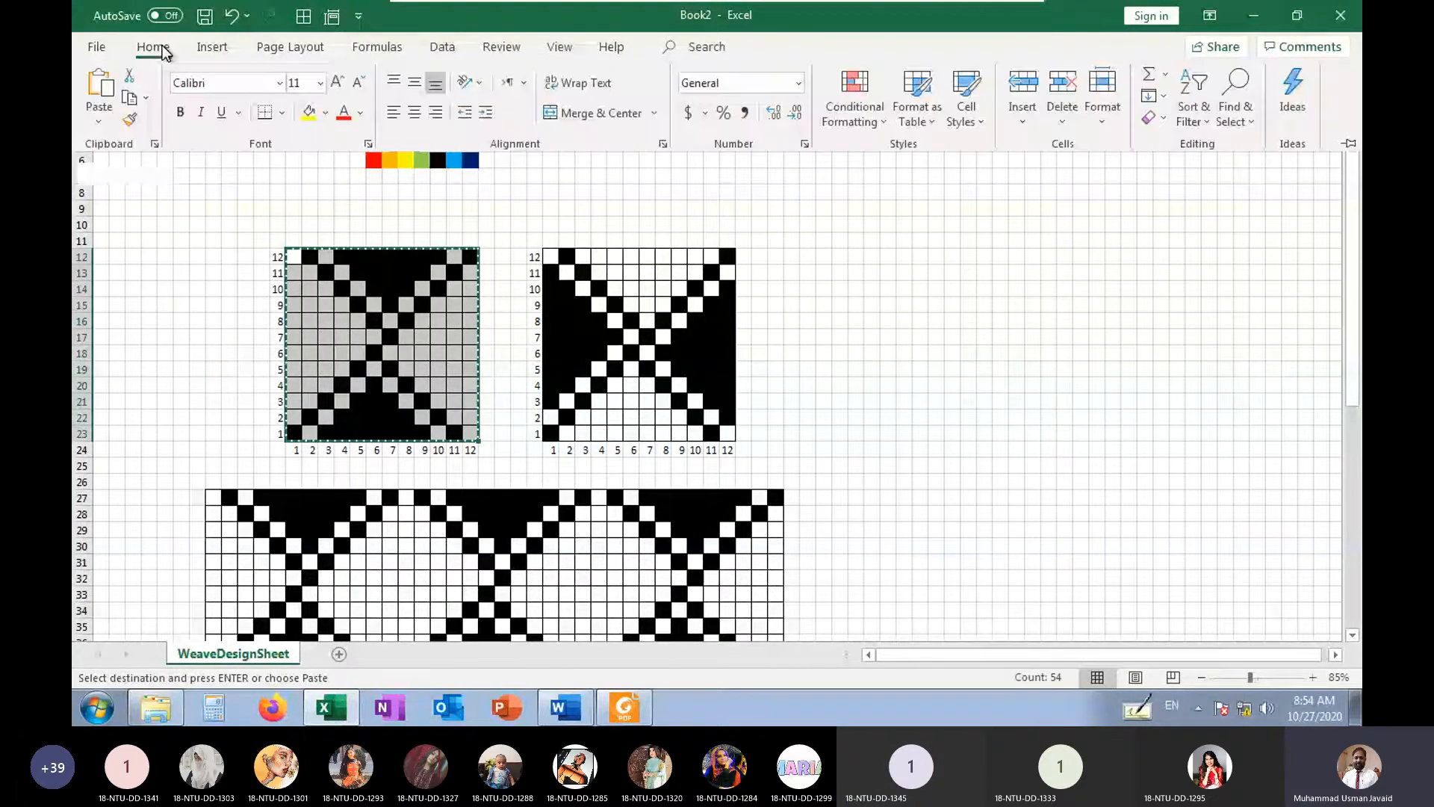
left_click(163, 49)
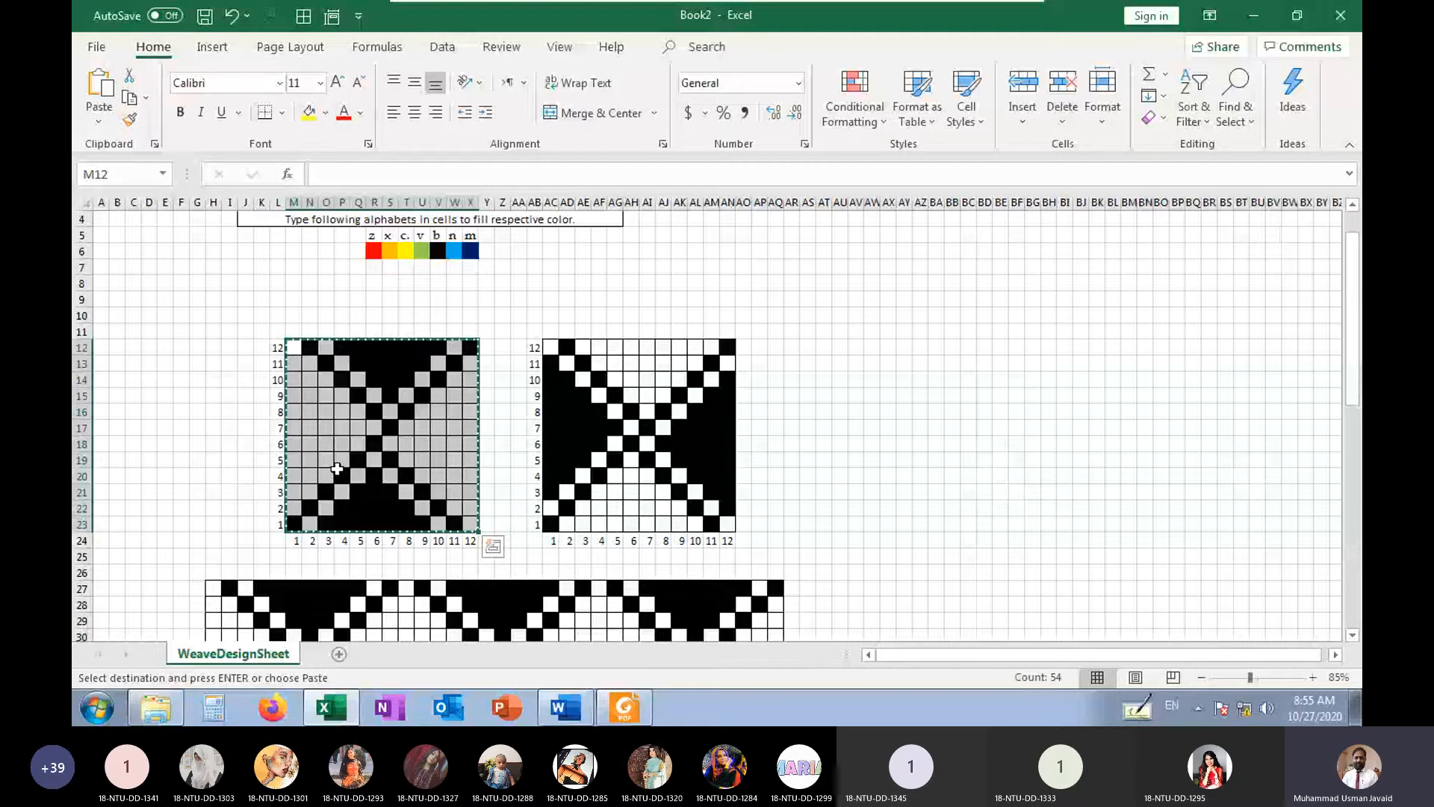
left_click(132, 102)
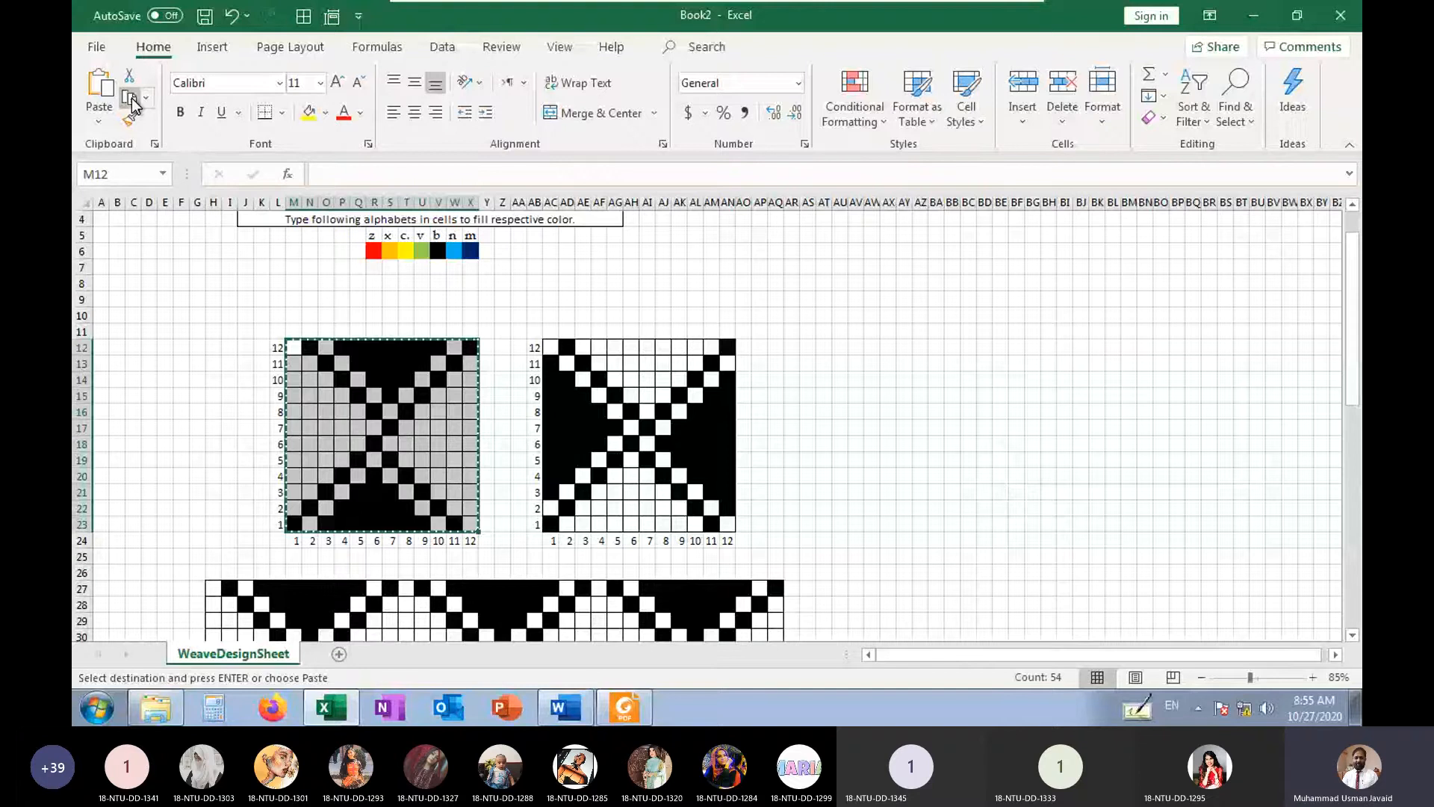
scroll(111, 422, "down", 5)
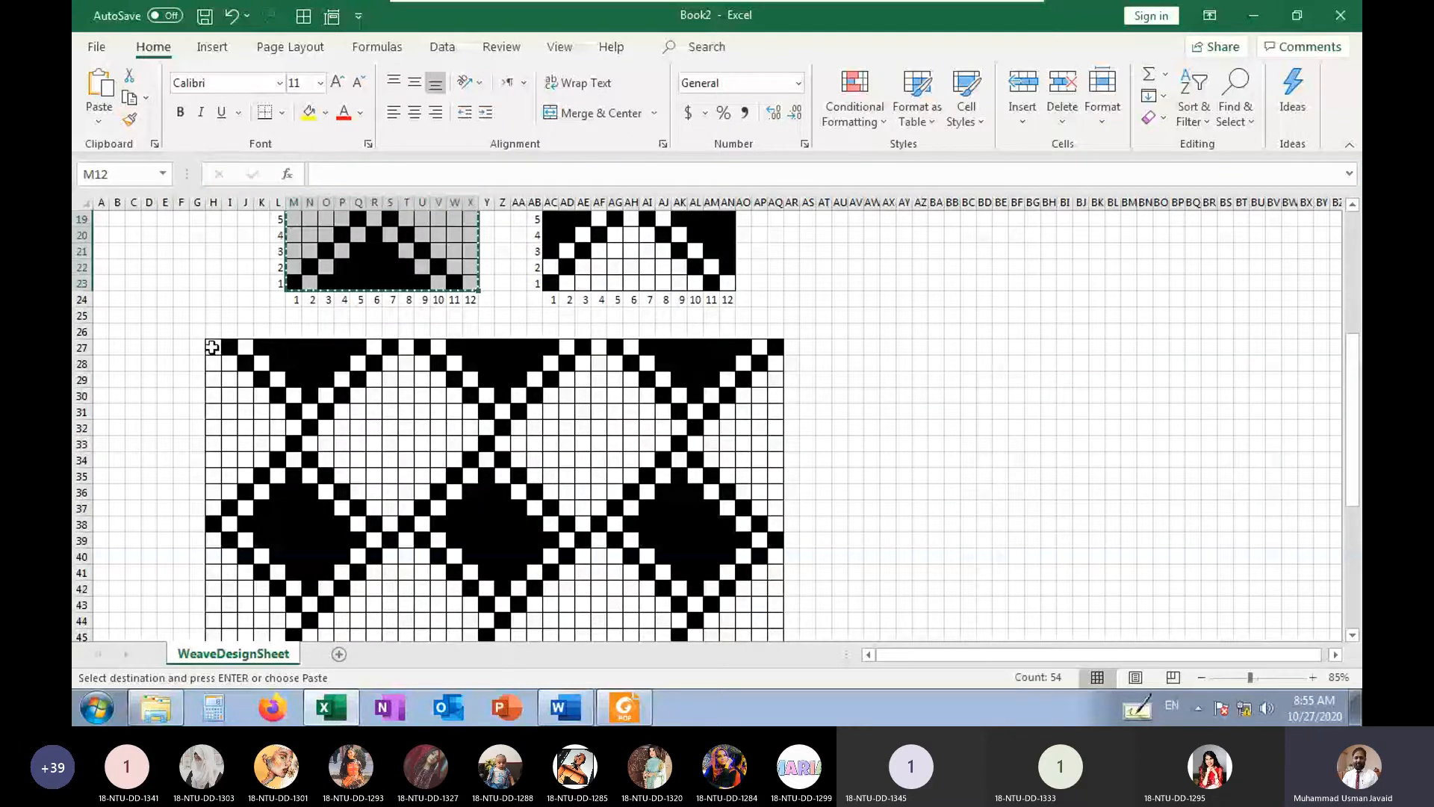
Clear the whole tiled area below the two weaves, from F26 across to column AS, and remove its cell borders
left_click_drag(183, 328, 809, 607)
key("Delete")
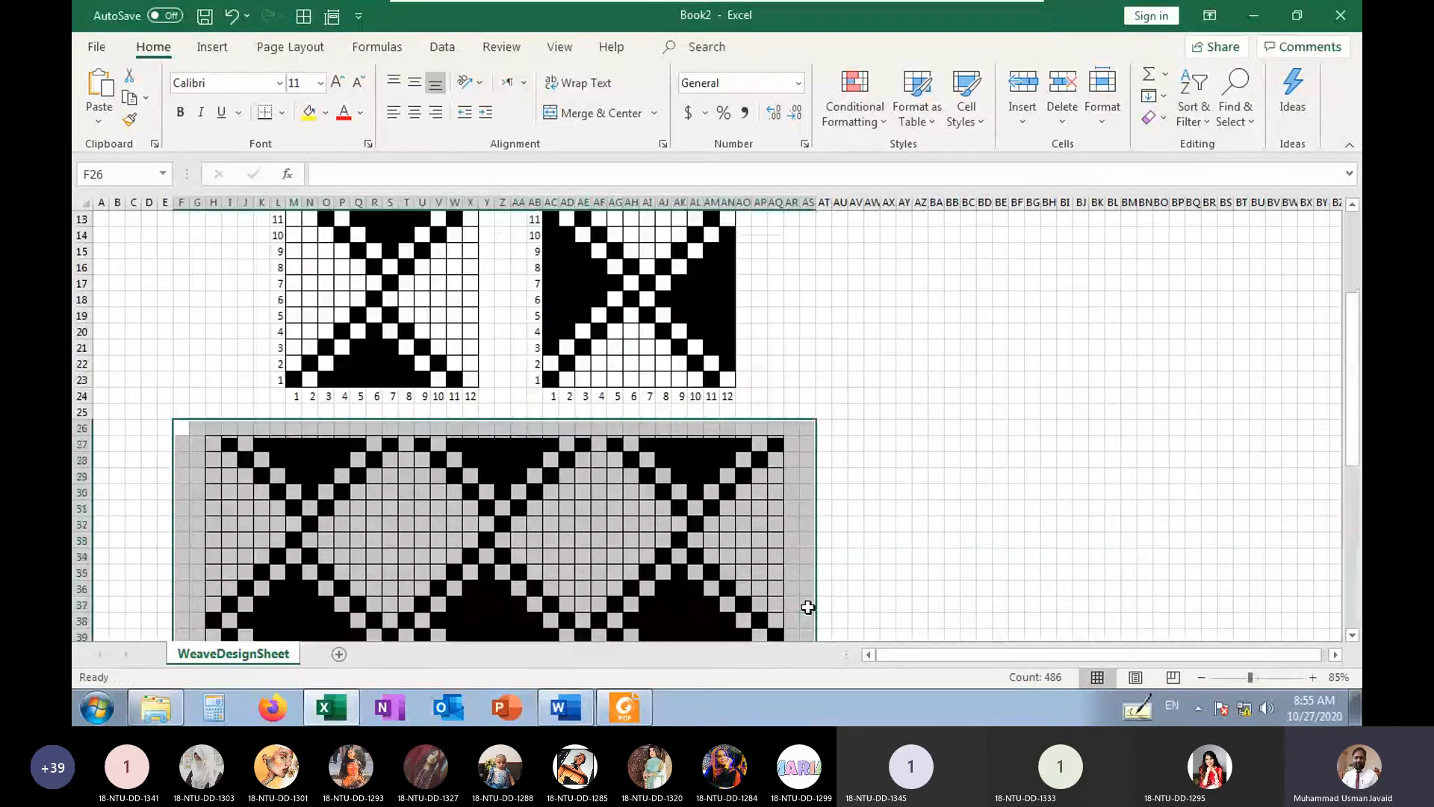
left_click(282, 113)
left_click(296, 287)
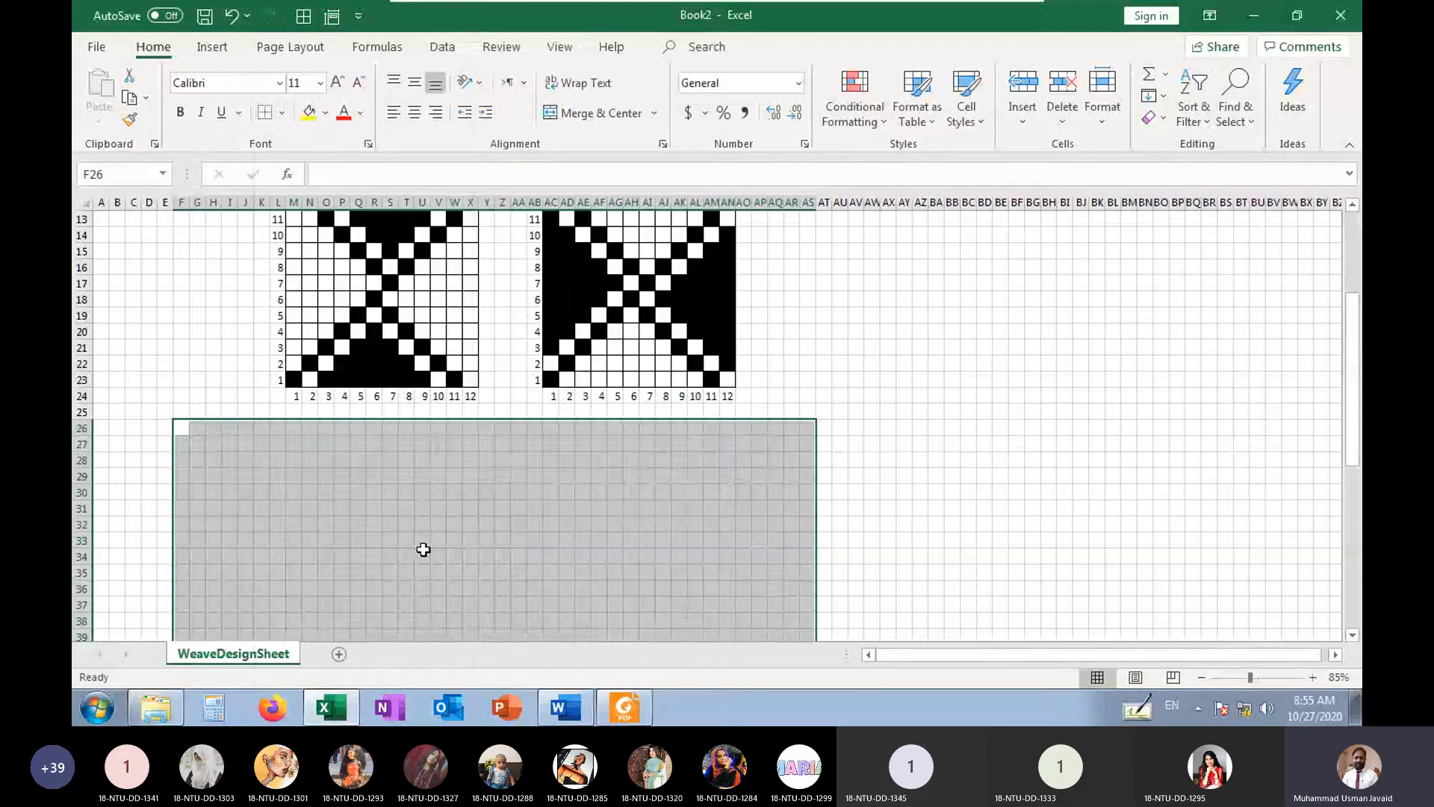
left_click(441, 554)
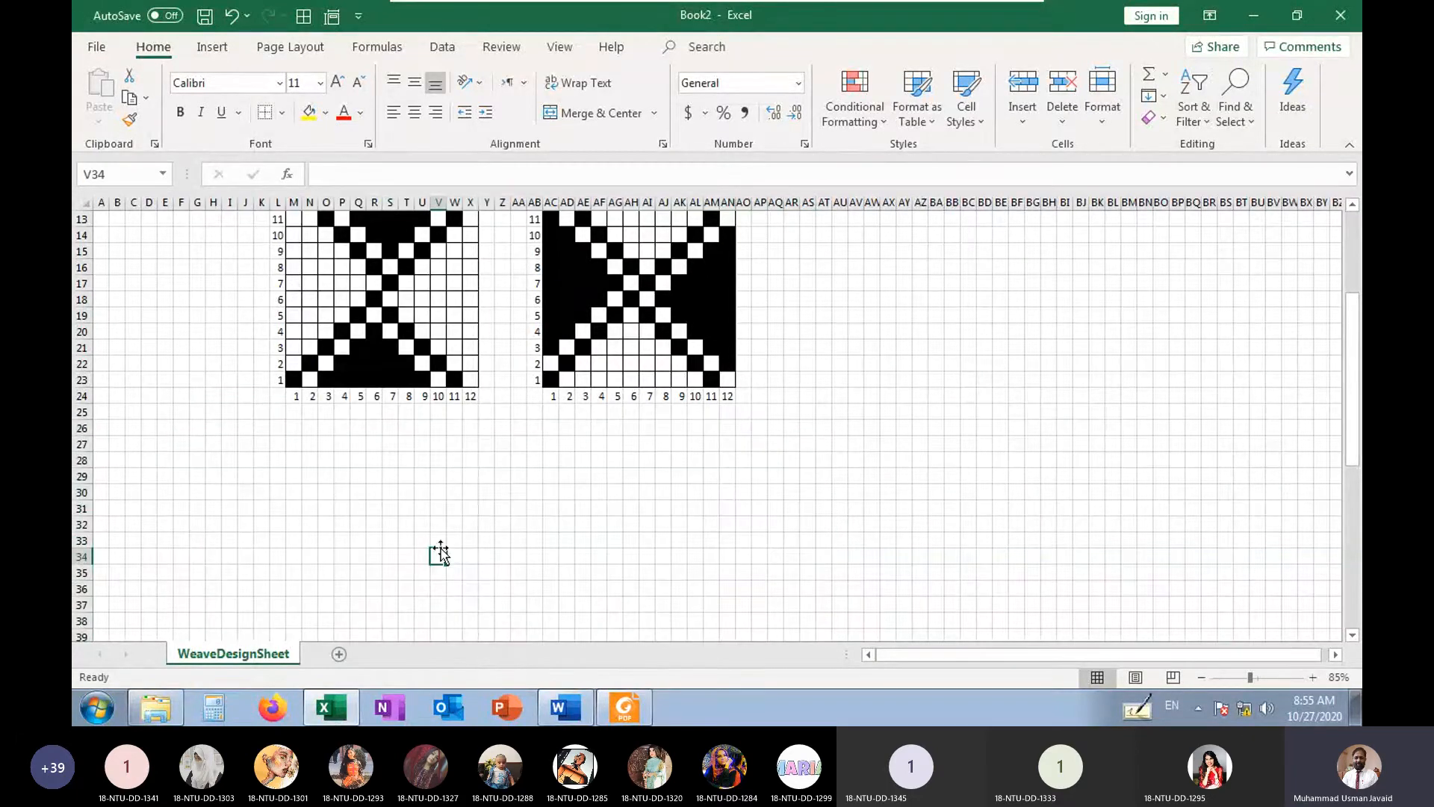
Copy the left weave M12:X23 without its axis numbers and paste it at F27
left_click(216, 428)
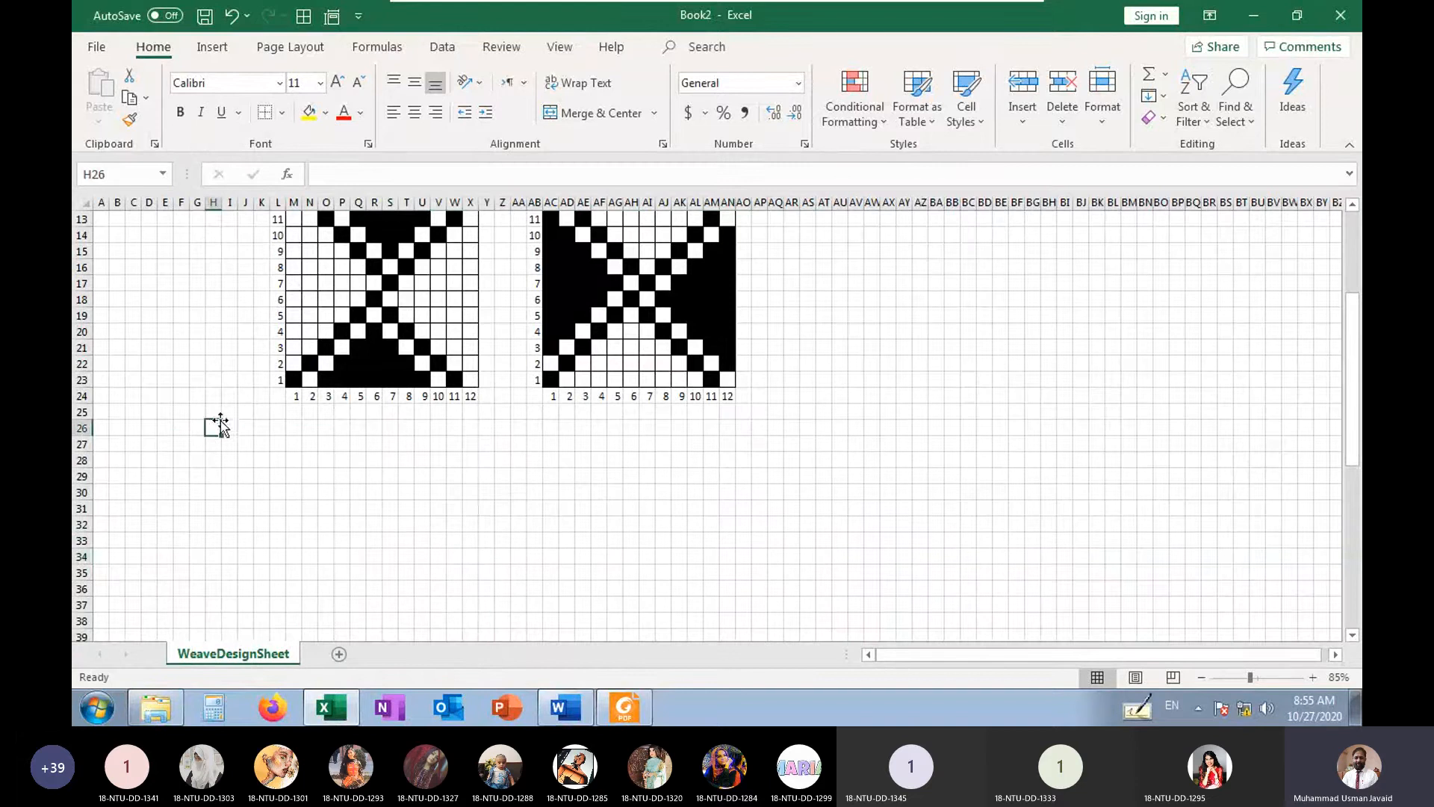
scroll(219, 427, "up", 3)
left_click_drag(293, 347, 472, 525)
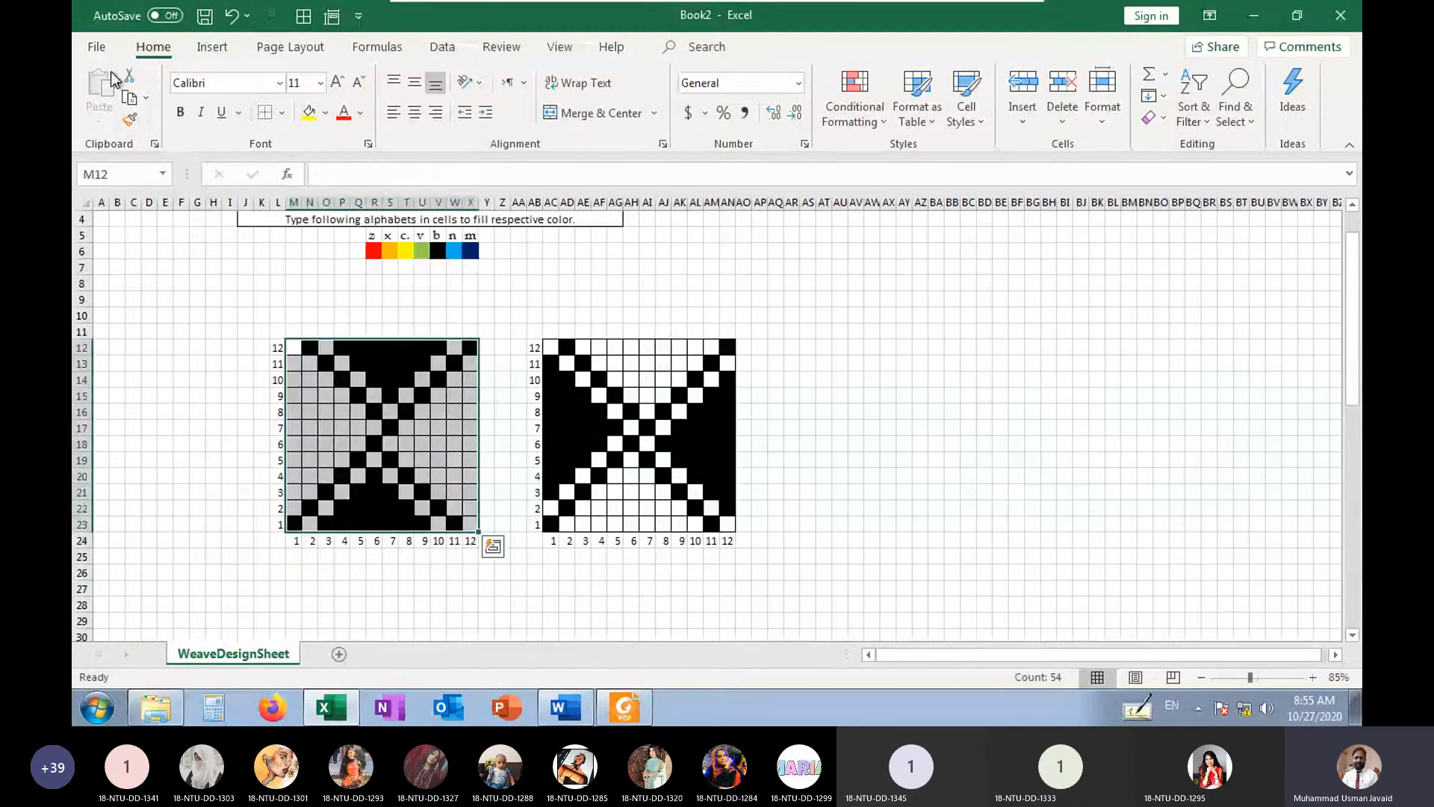
left_click(129, 97)
scroll(167, 294, "down", 2)
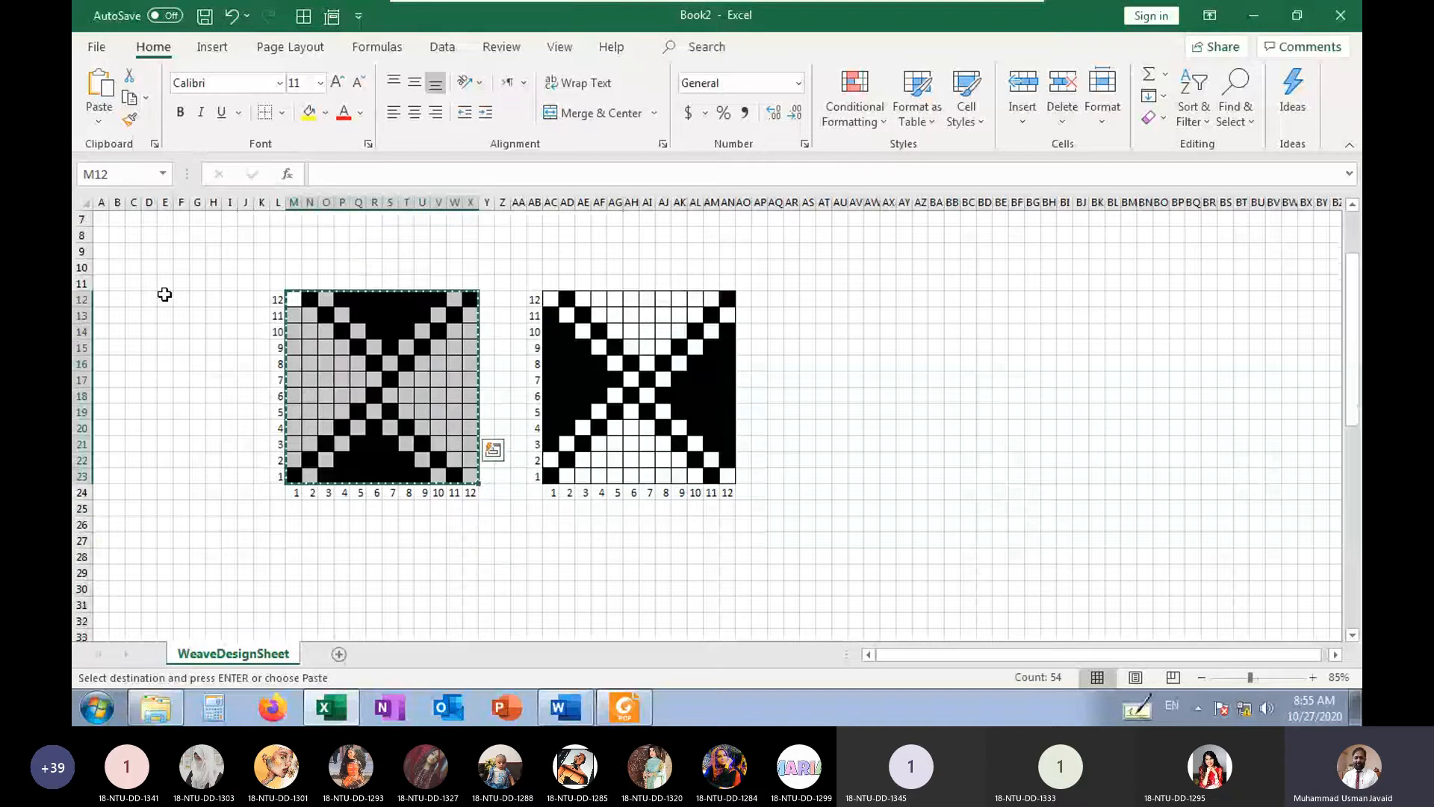
left_click(182, 491)
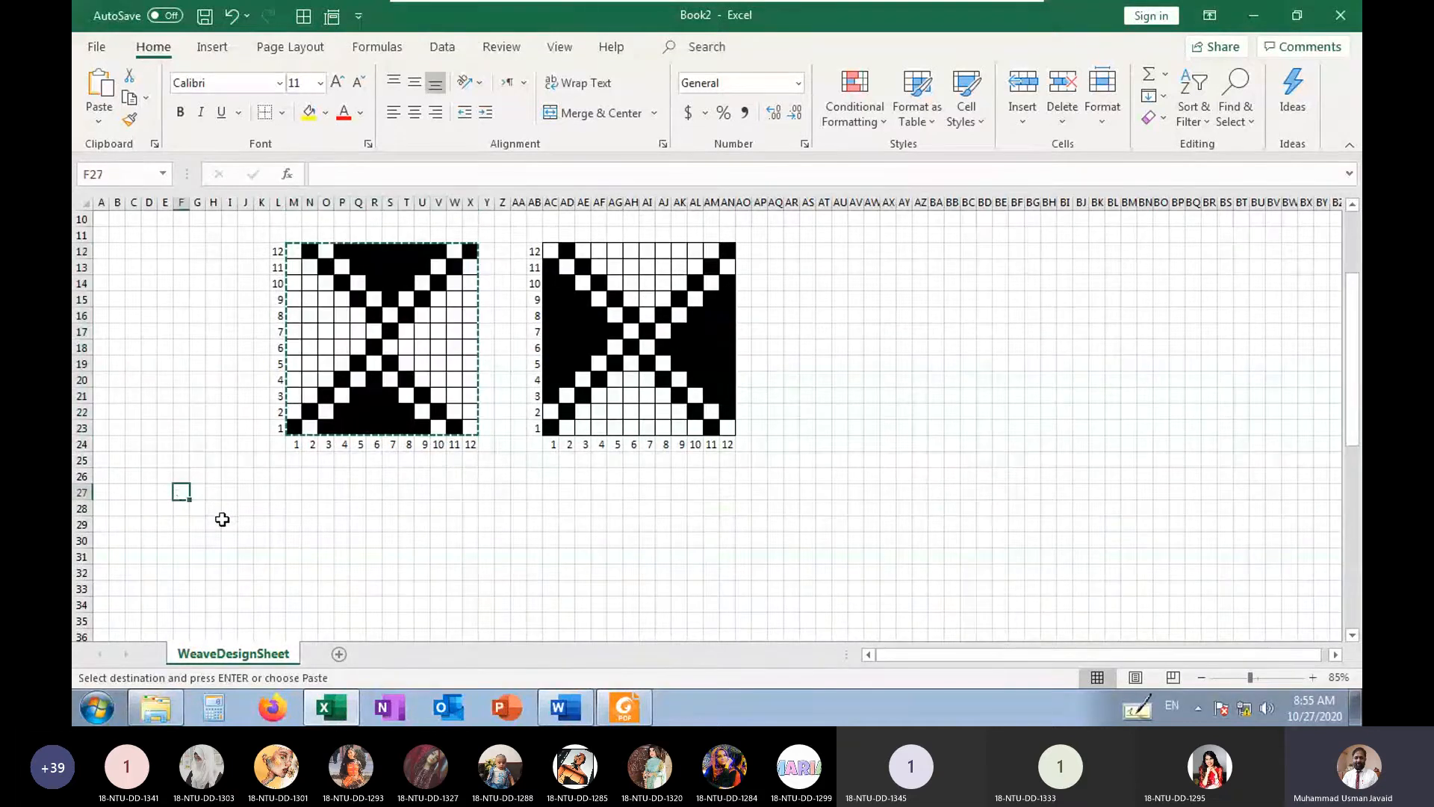
left_click(104, 83)
Paste the left weave at R27 and AD27 to complete the first row of adjoining repeats
scroll(321, 508, "down", 2)
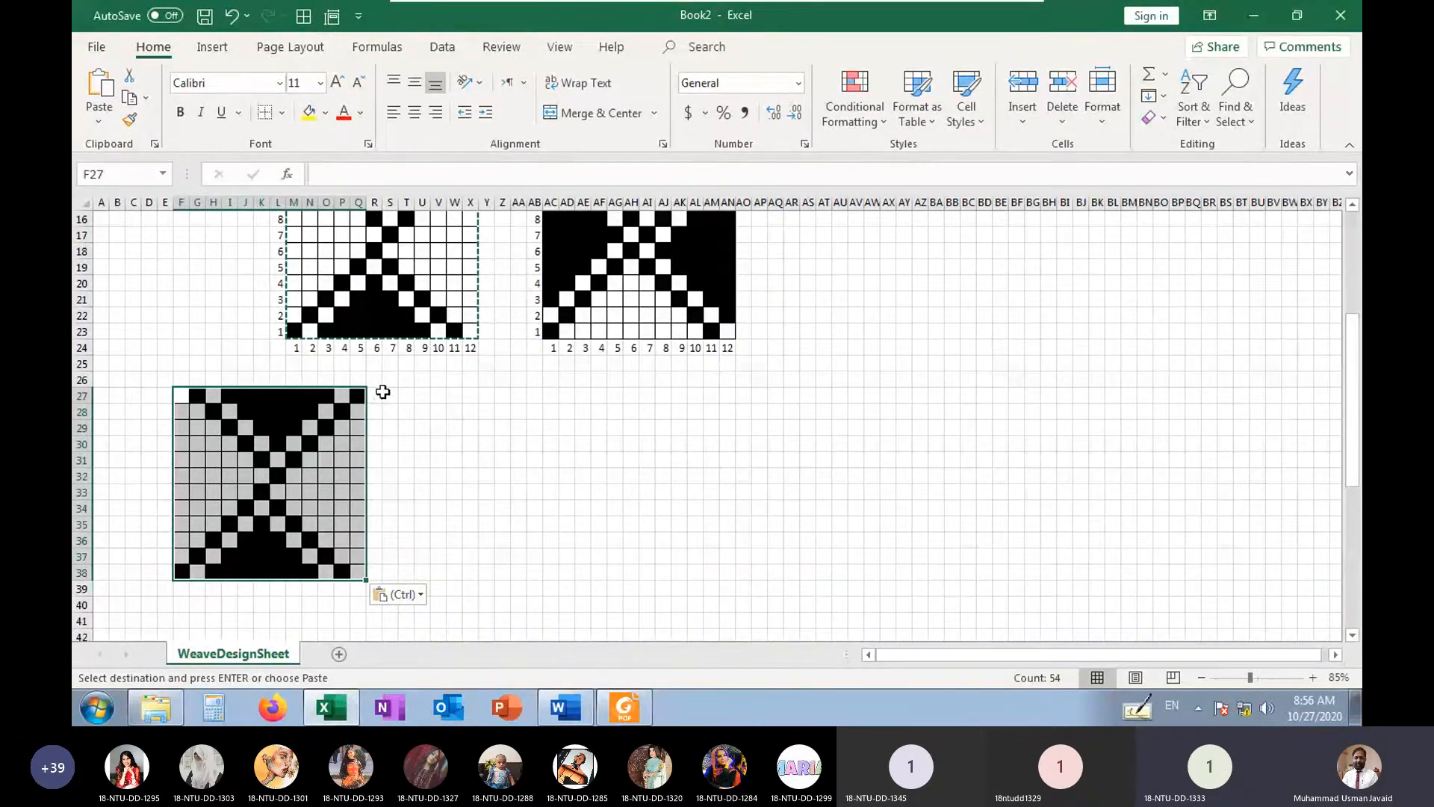
left_click(377, 397)
left_click_drag(178, 396, 365, 570)
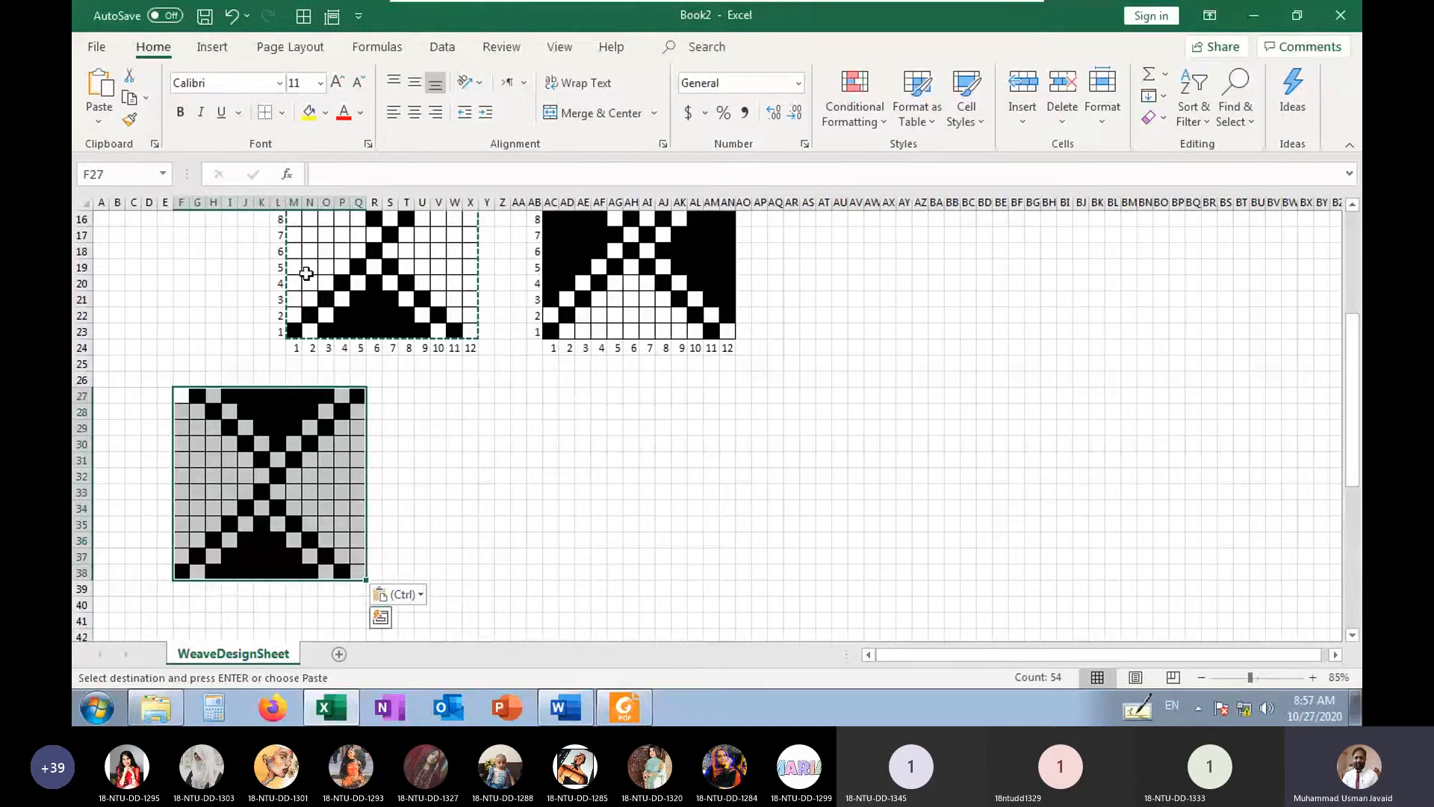
scroll(310, 269, "up", 1)
scroll(322, 254, "up", 2)
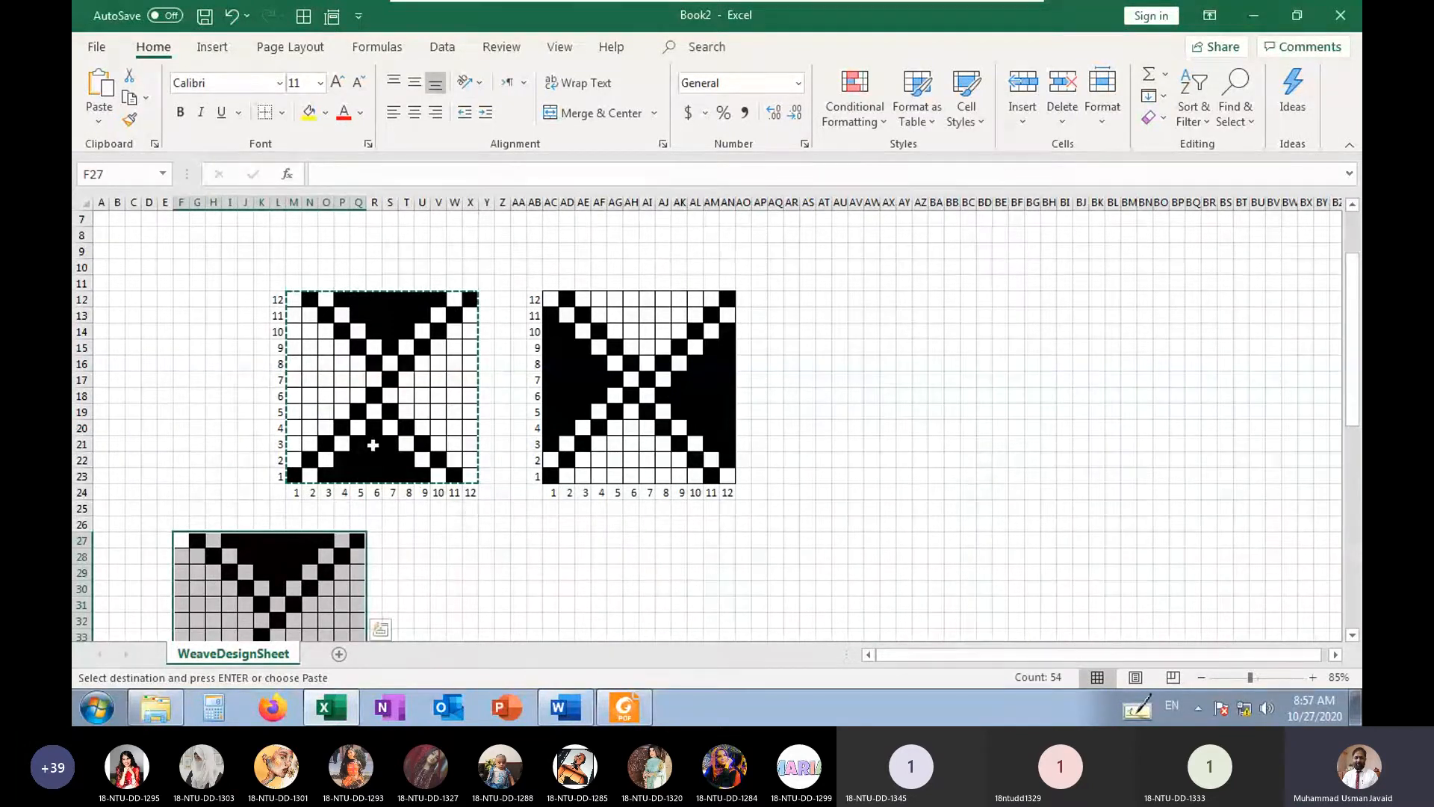
scroll(367, 448, "down", 3)
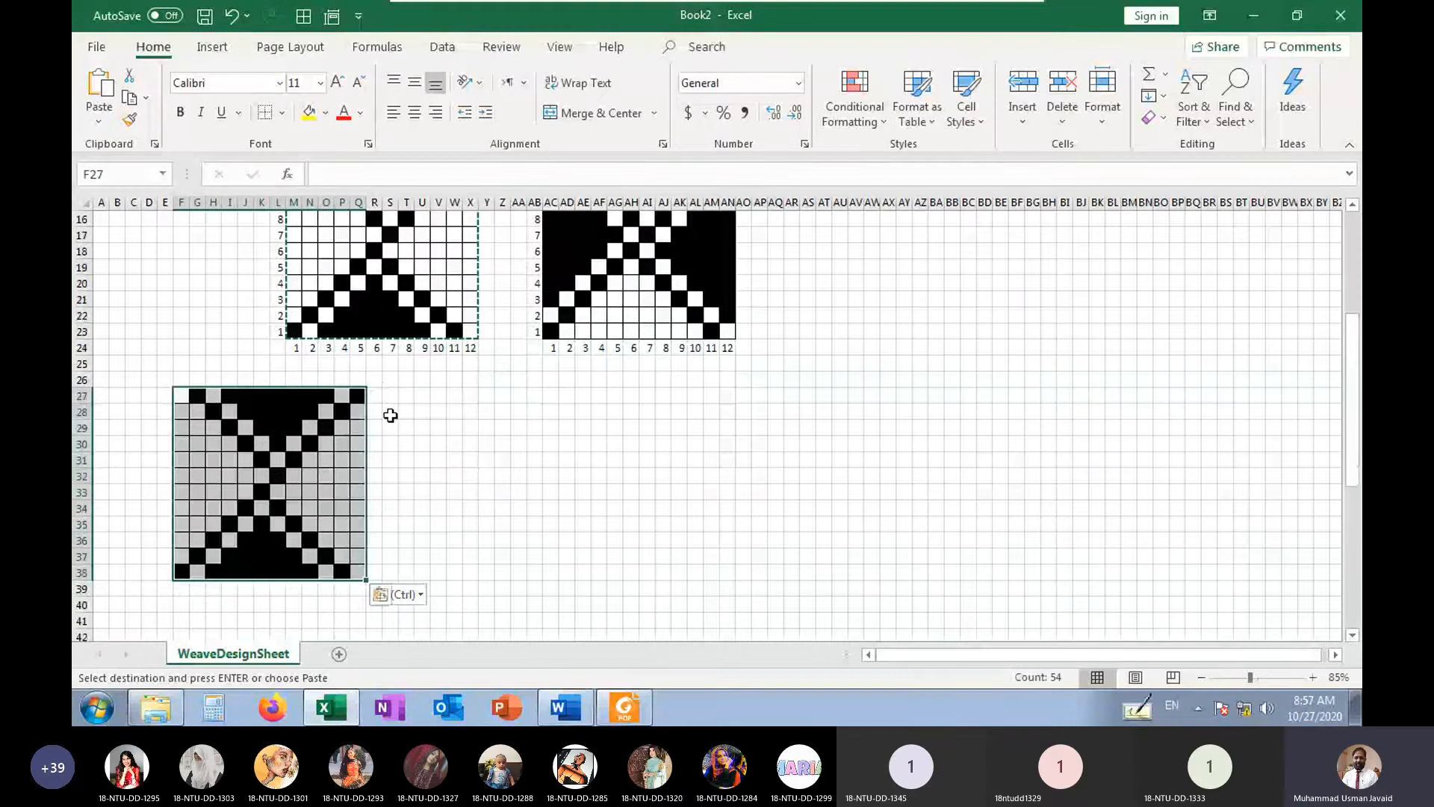
left_click(371, 393)
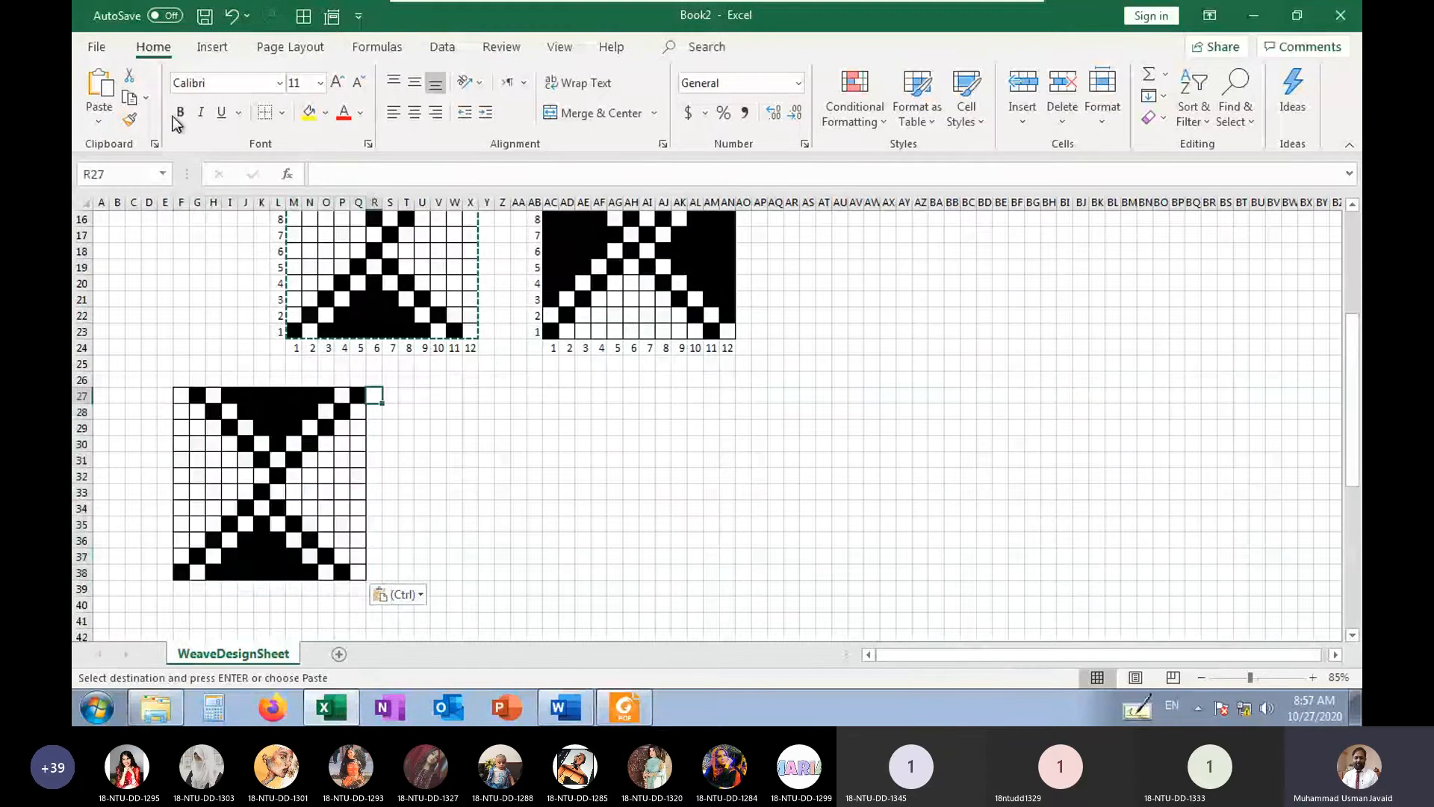
left_click(104, 87)
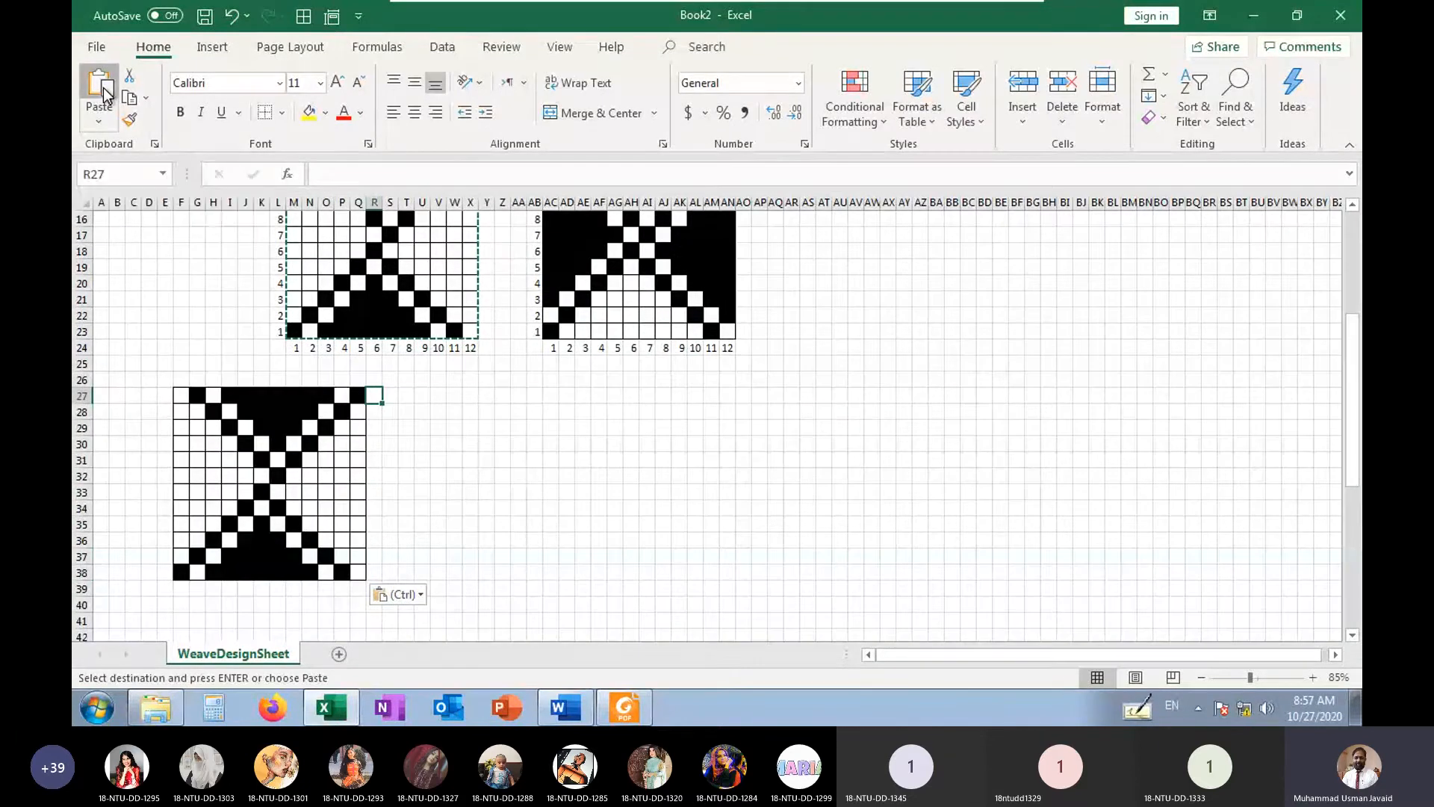
left_click(568, 396)
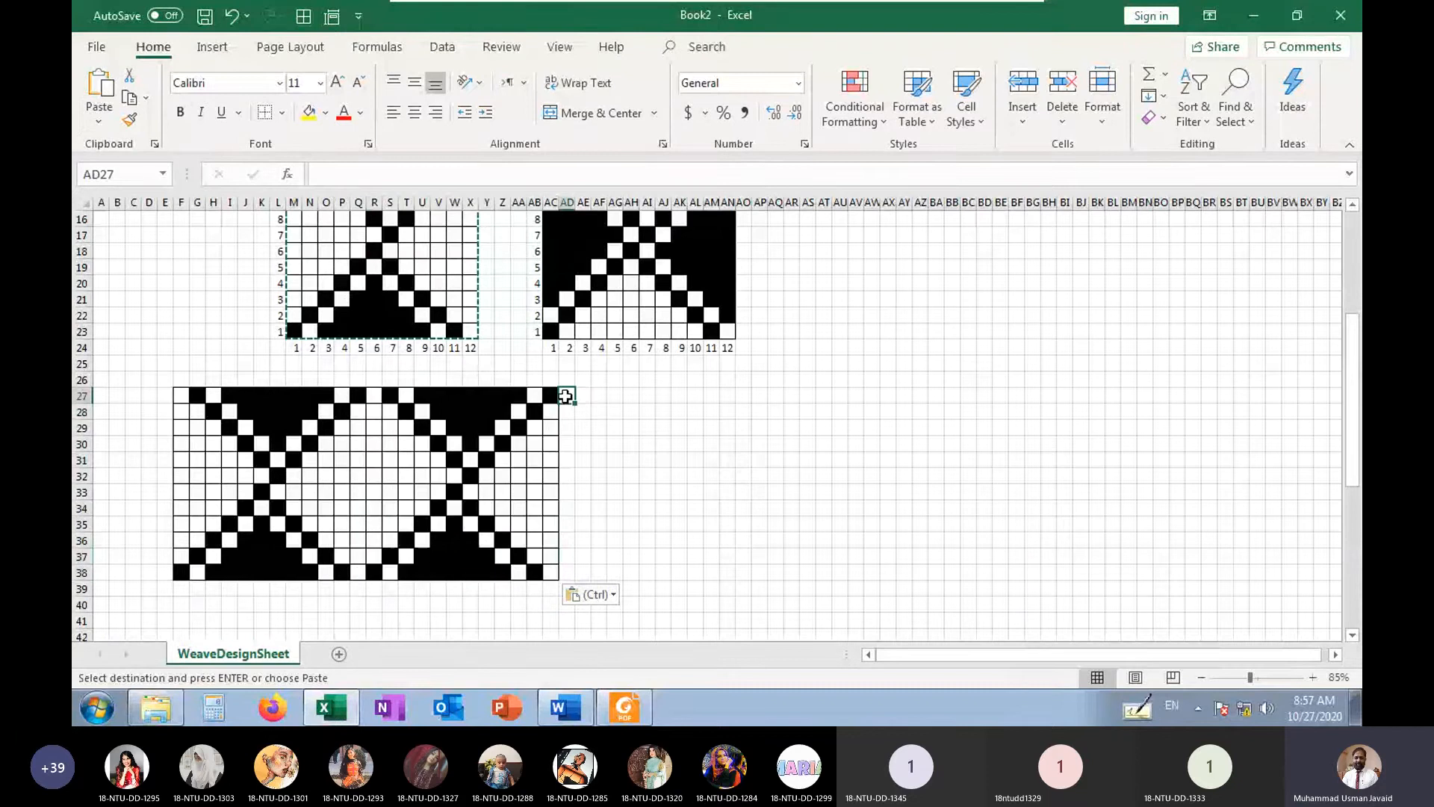
left_click(93, 77)
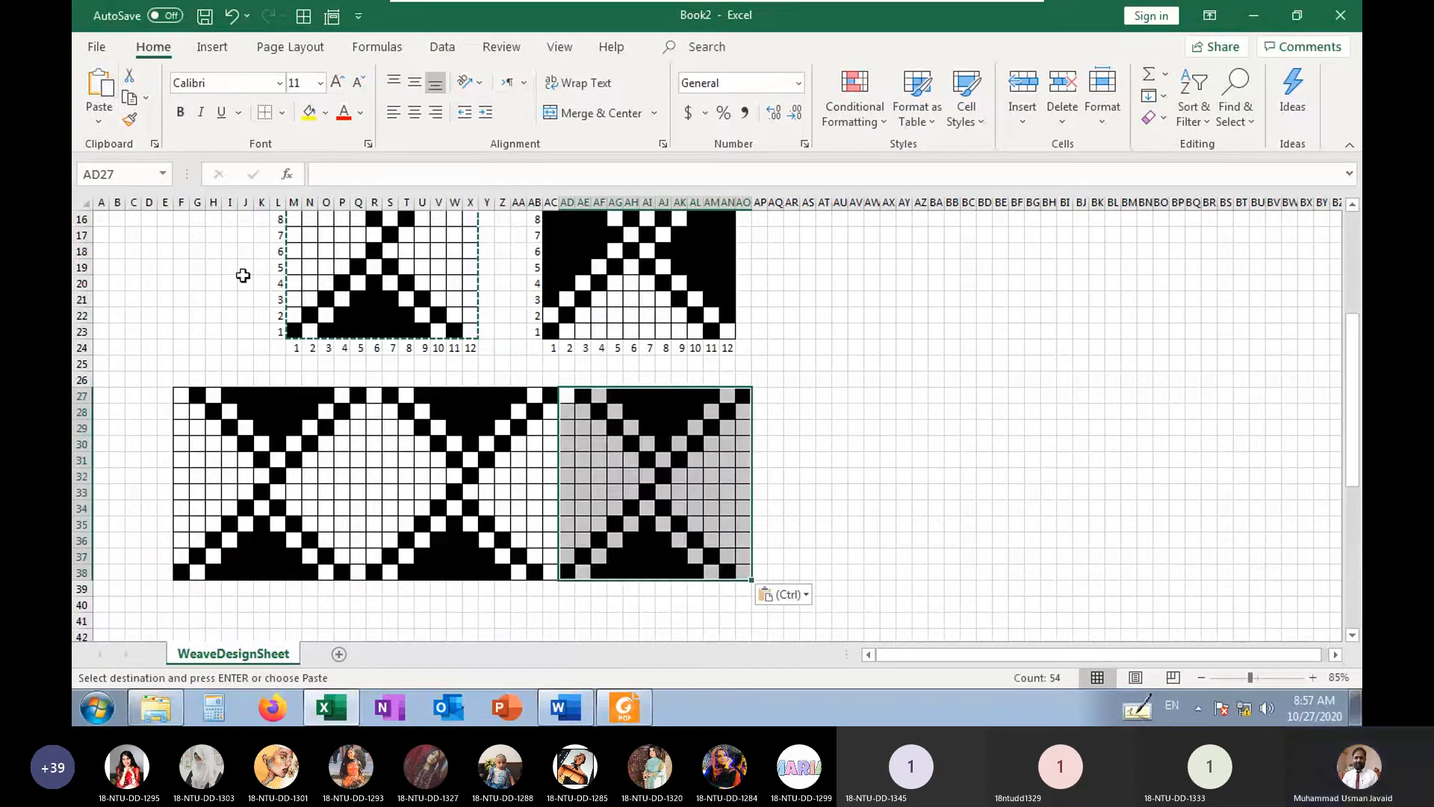
Paste the left weave at F39, R39 and AD39 as a second row of adjoining repeats
scroll(243, 277, "down", 4)
left_click(181, 396)
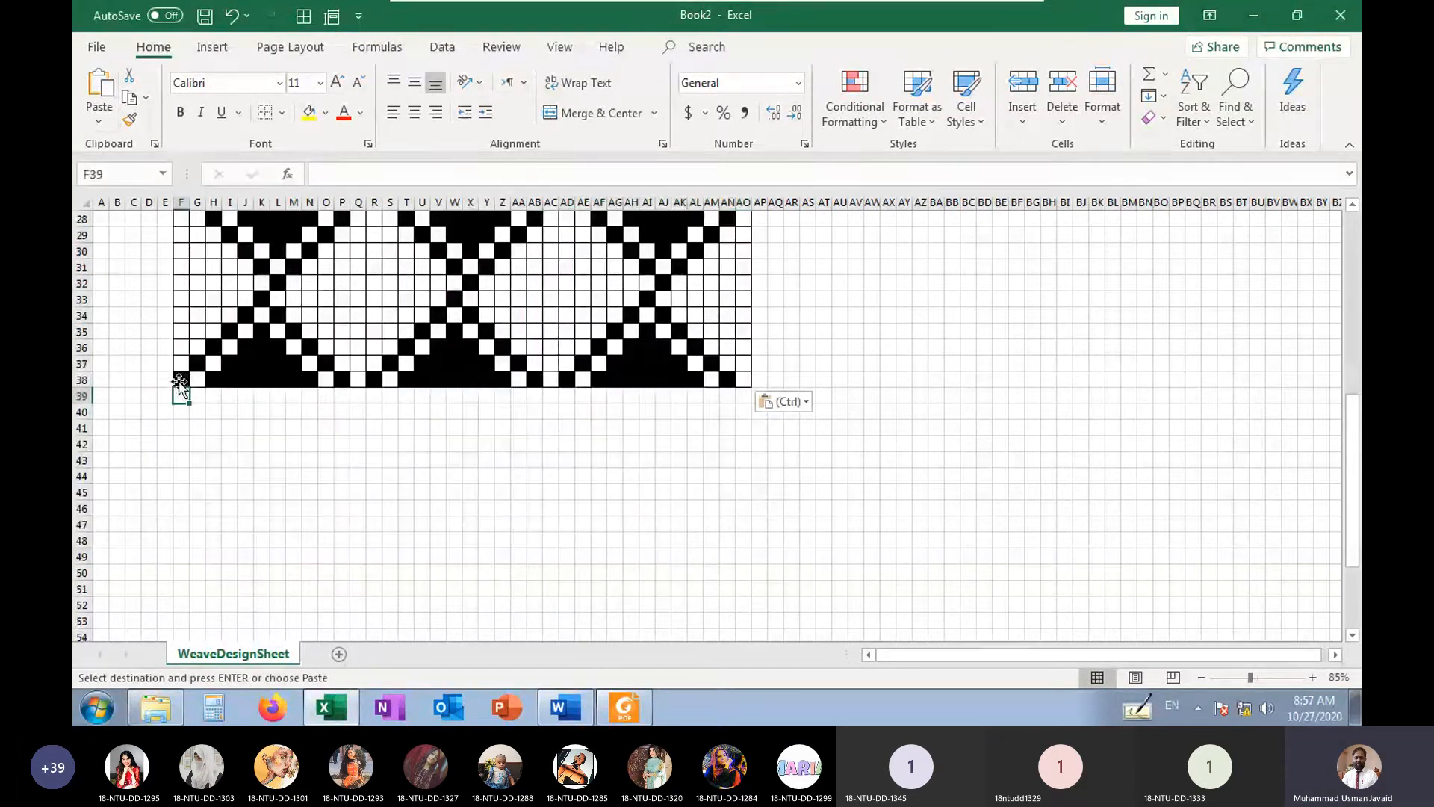
left_click(99, 84)
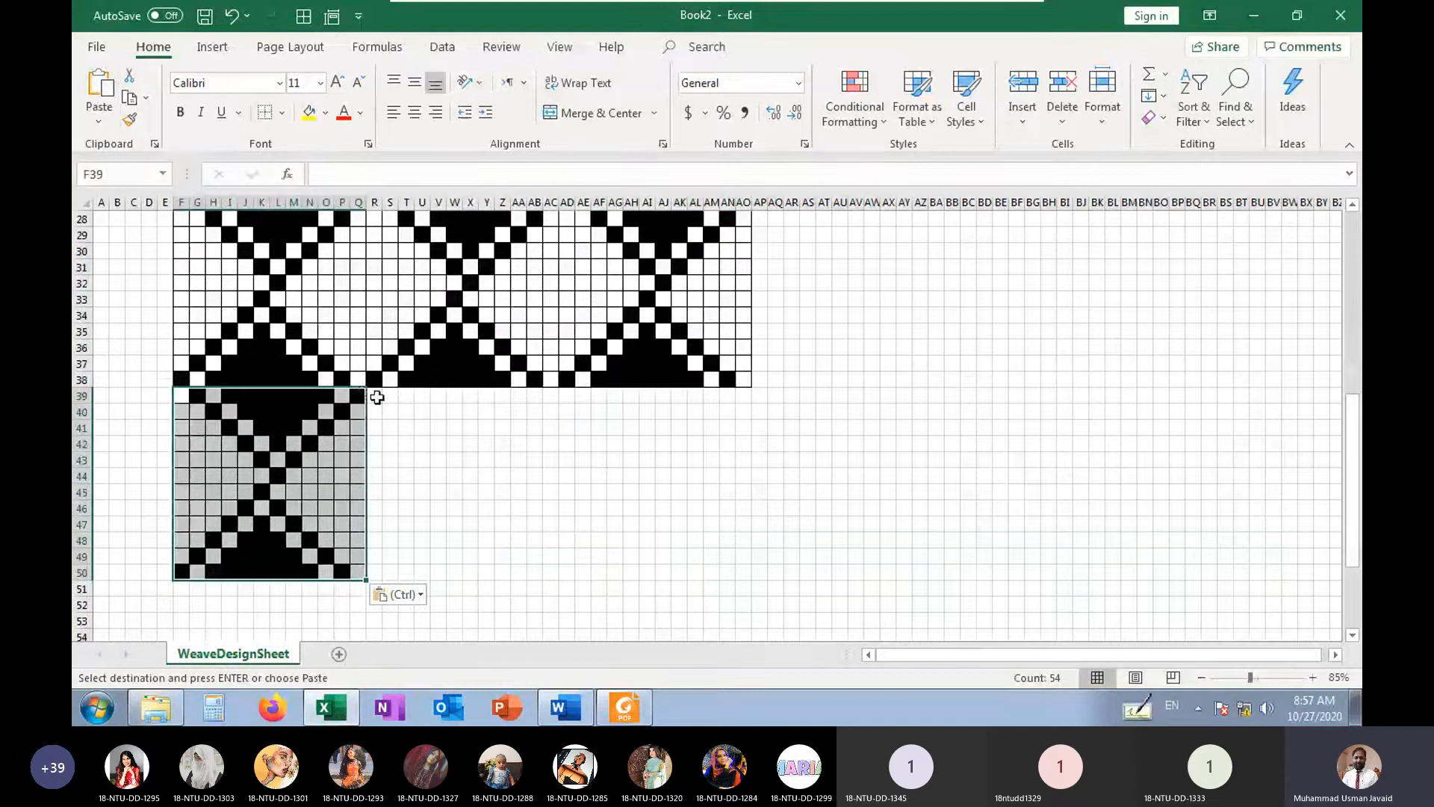
left_click(377, 397)
left_click(99, 84)
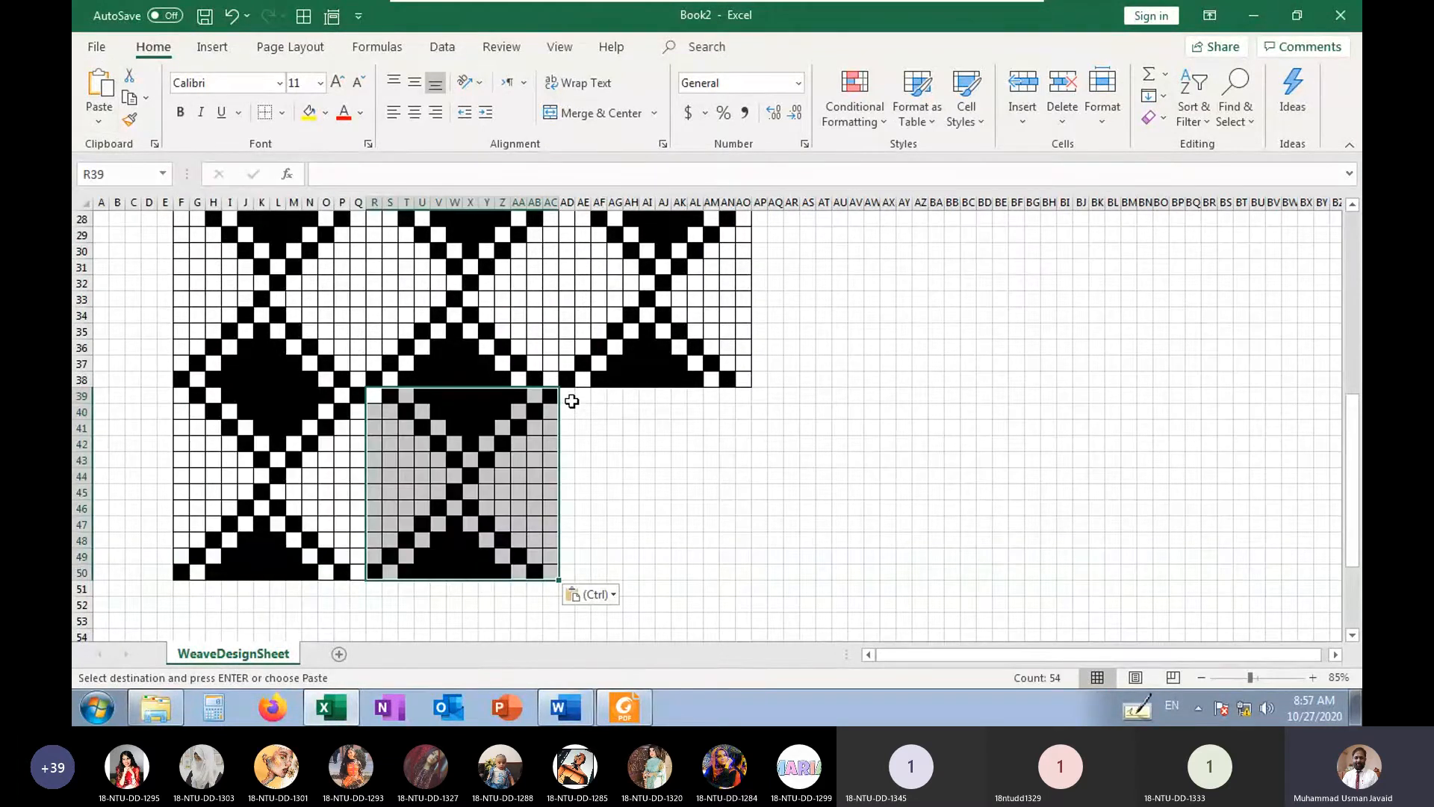
left_click(571, 401)
left_click(99, 85)
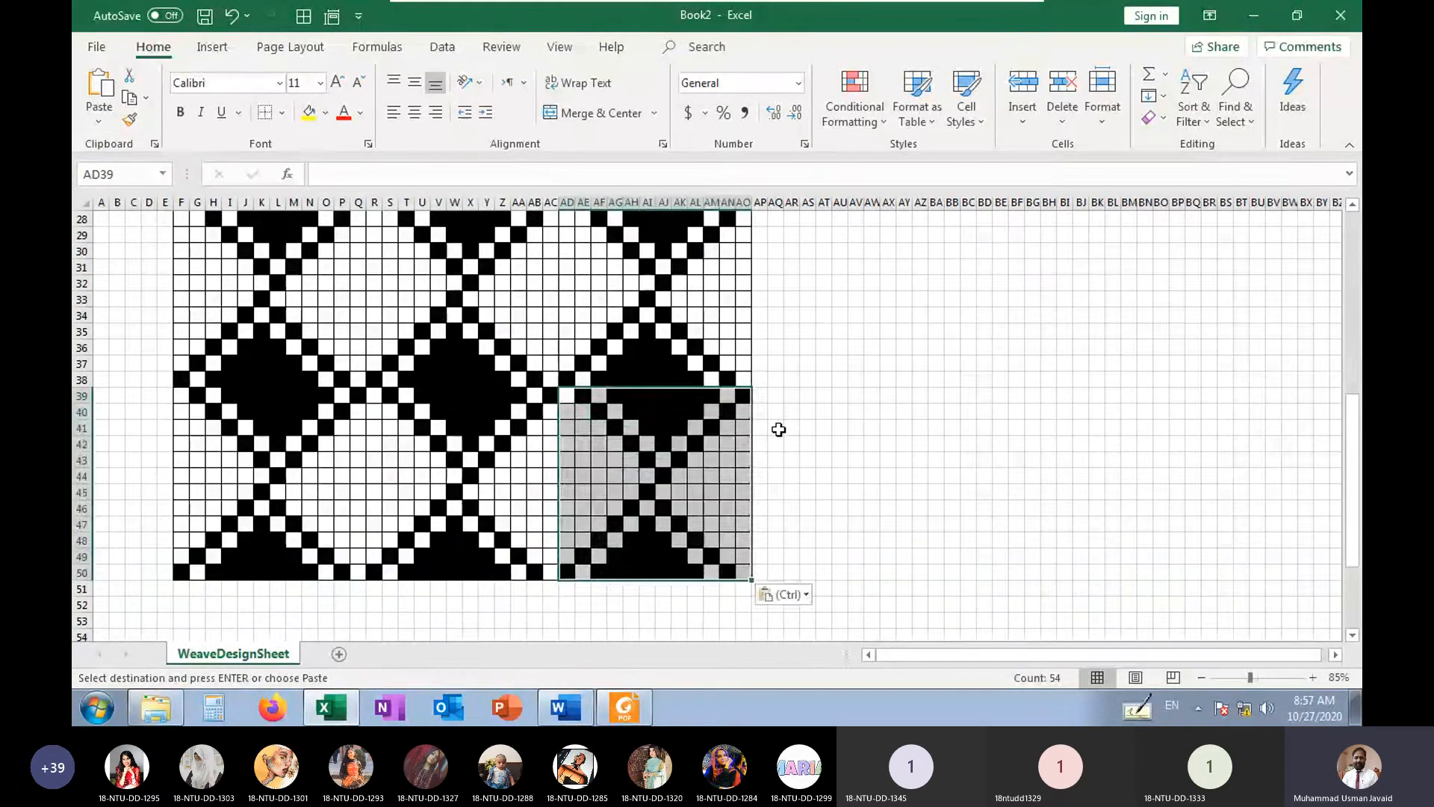
Copy the right weave AC12:AN23 without its axis numbers and paste it at BC12
scroll(779, 429, "up", 6)
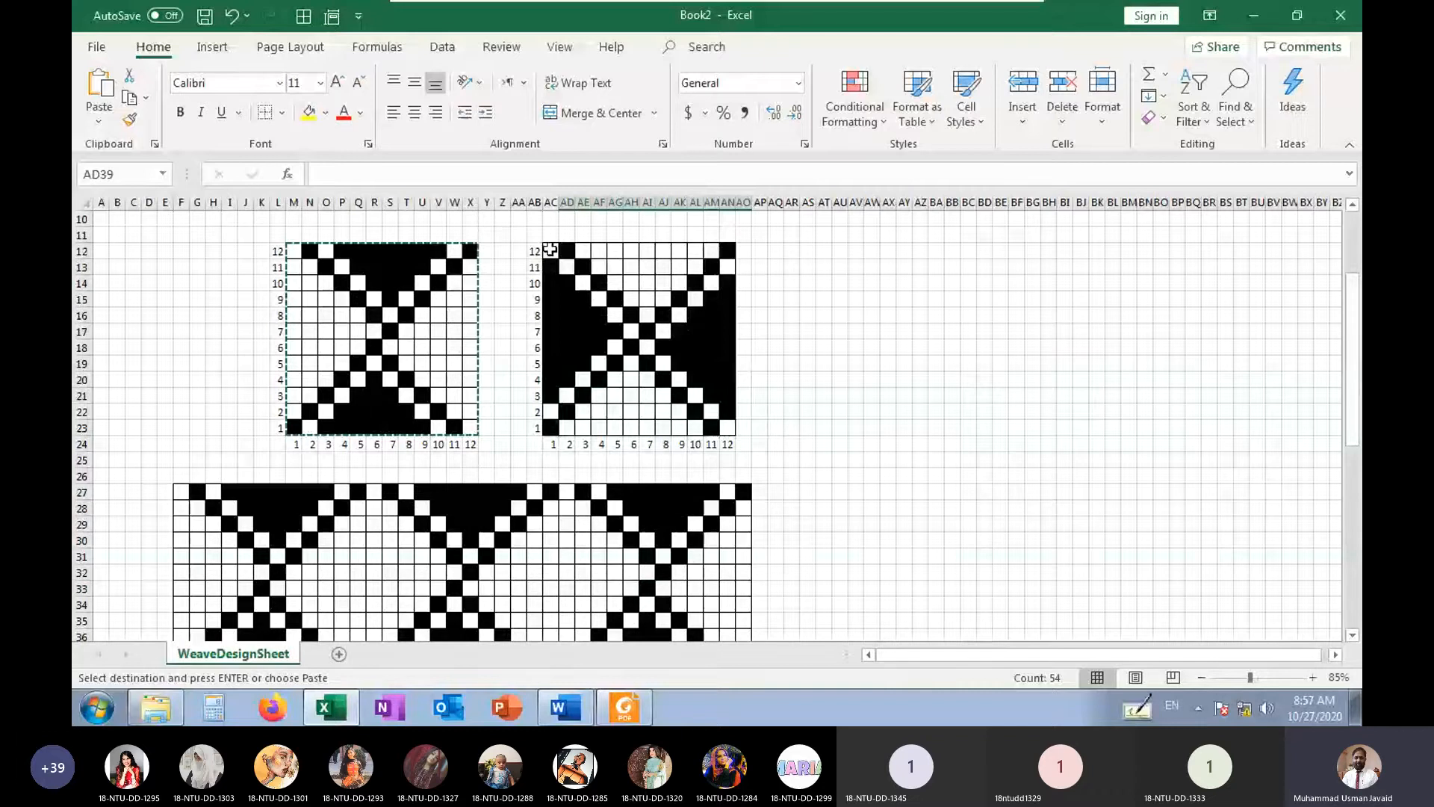
left_click_drag(551, 250, 723, 423)
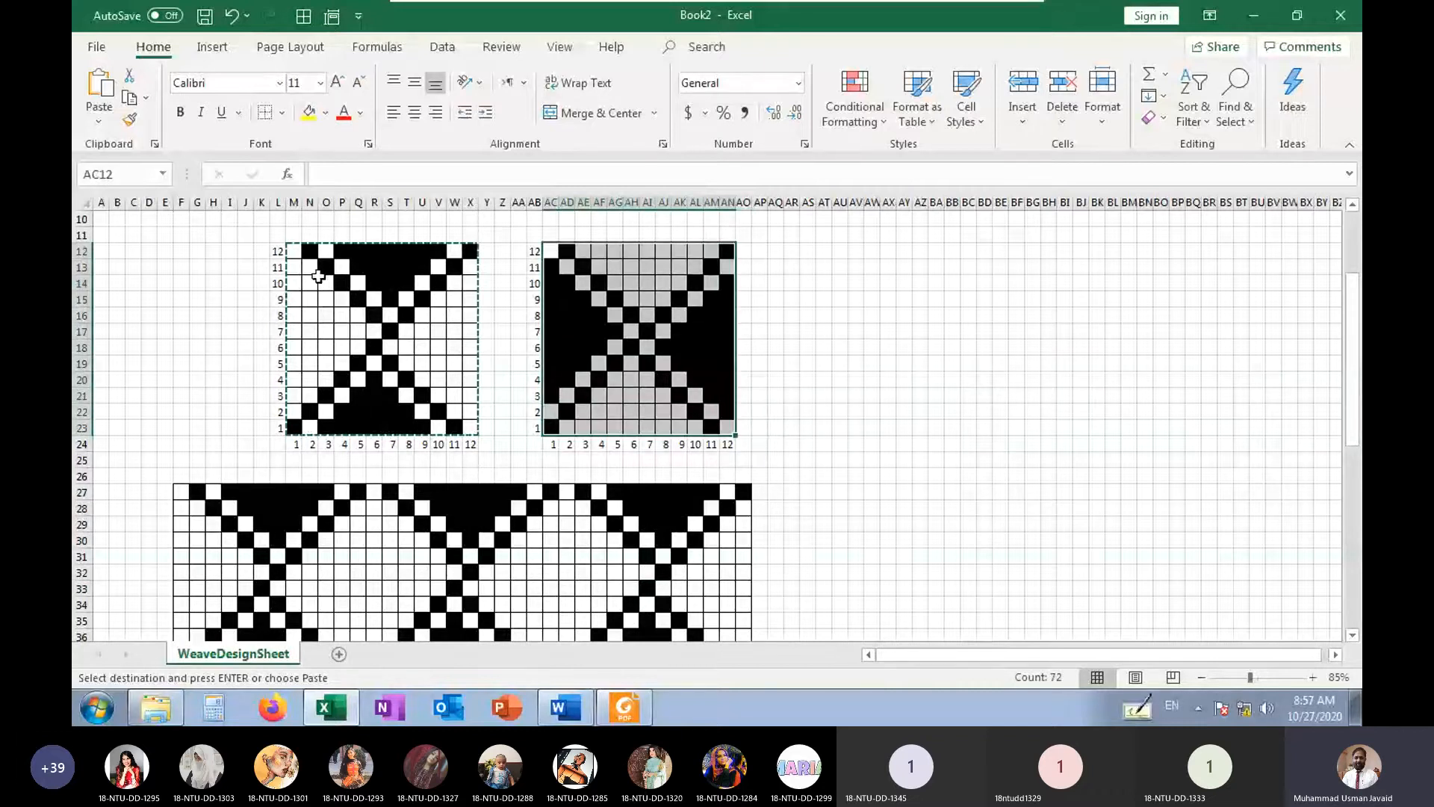
left_click(129, 98)
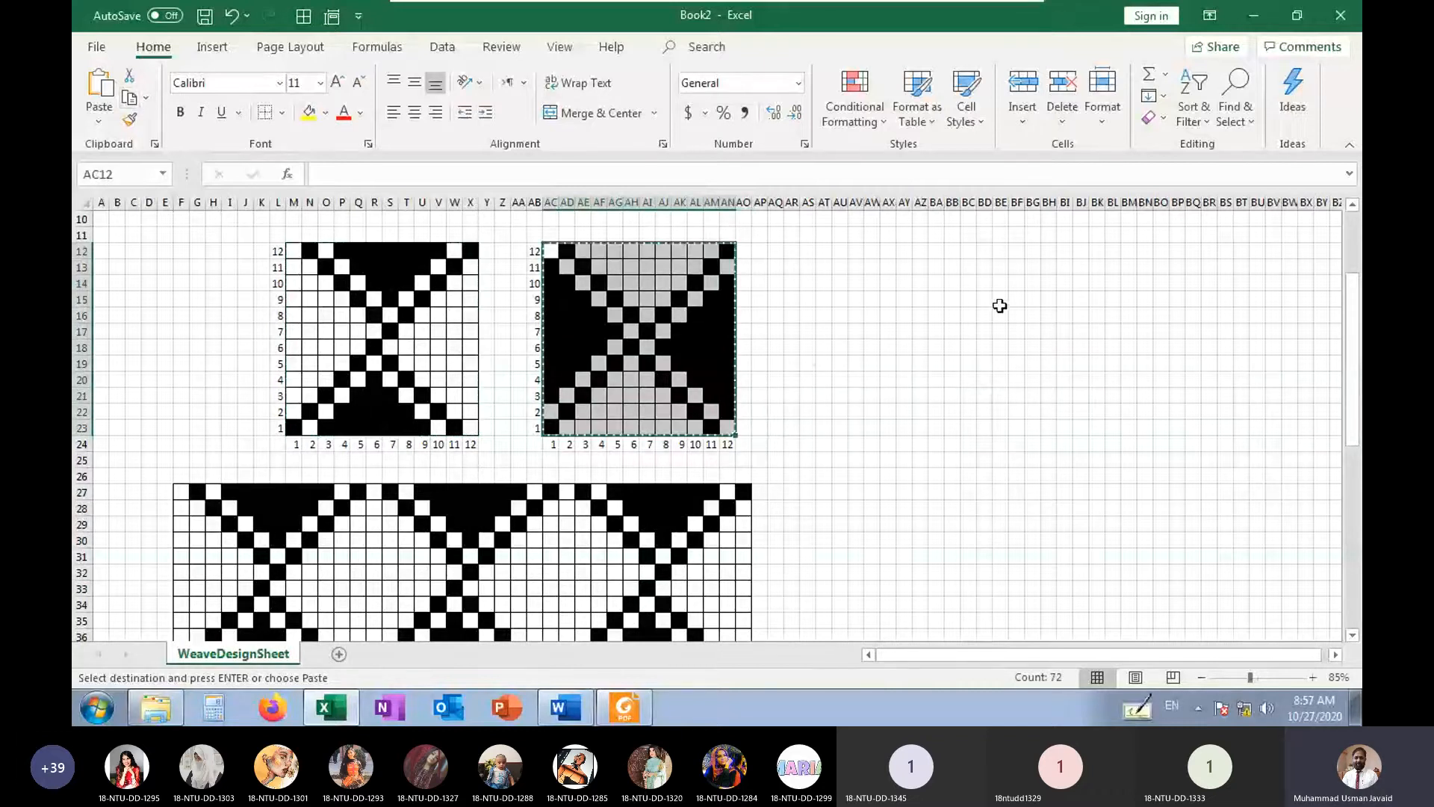
left_click(969, 252)
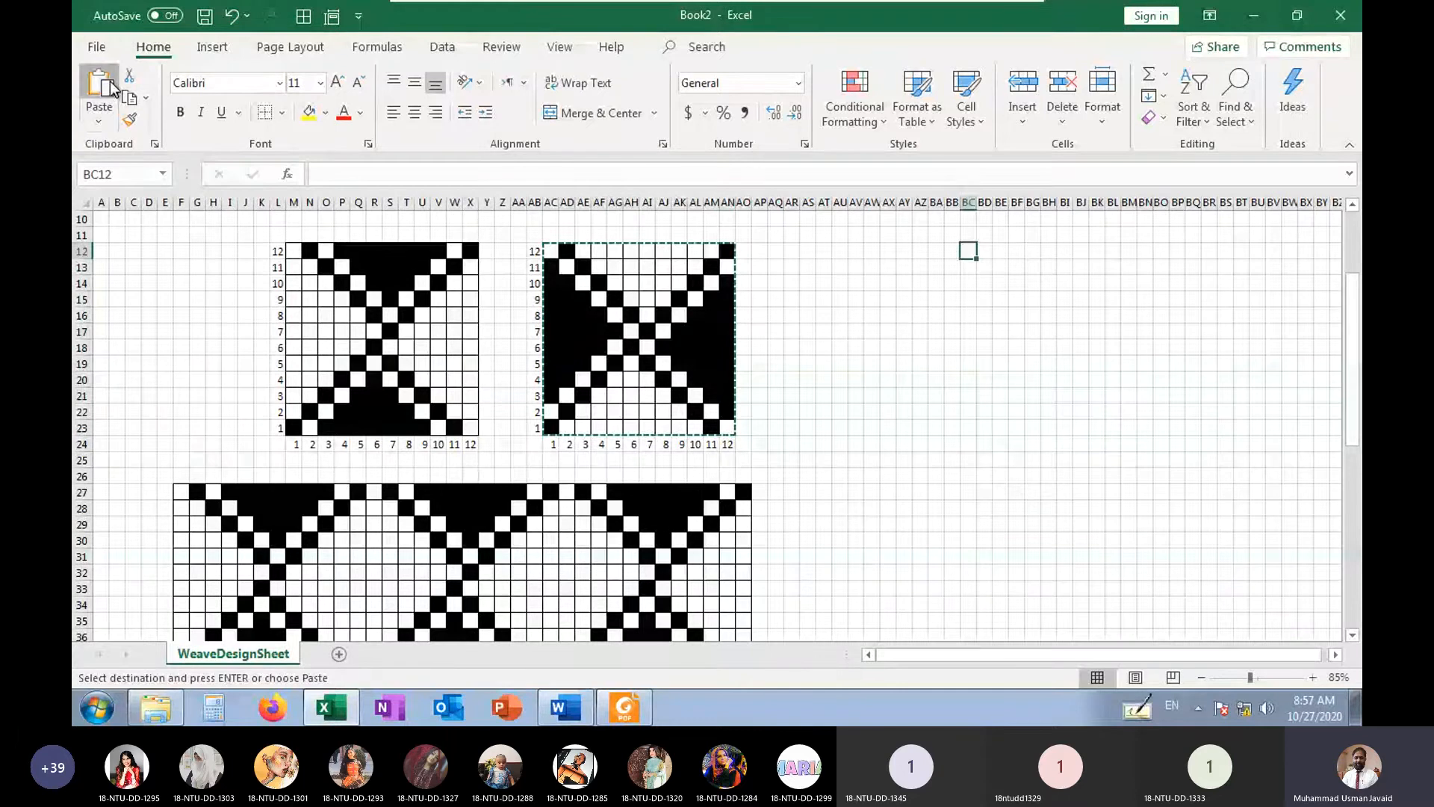
left_click(99, 85)
Paste the right weave at BO12 and CA12 to complete its first row of adjoining repeats
left_click(1162, 251)
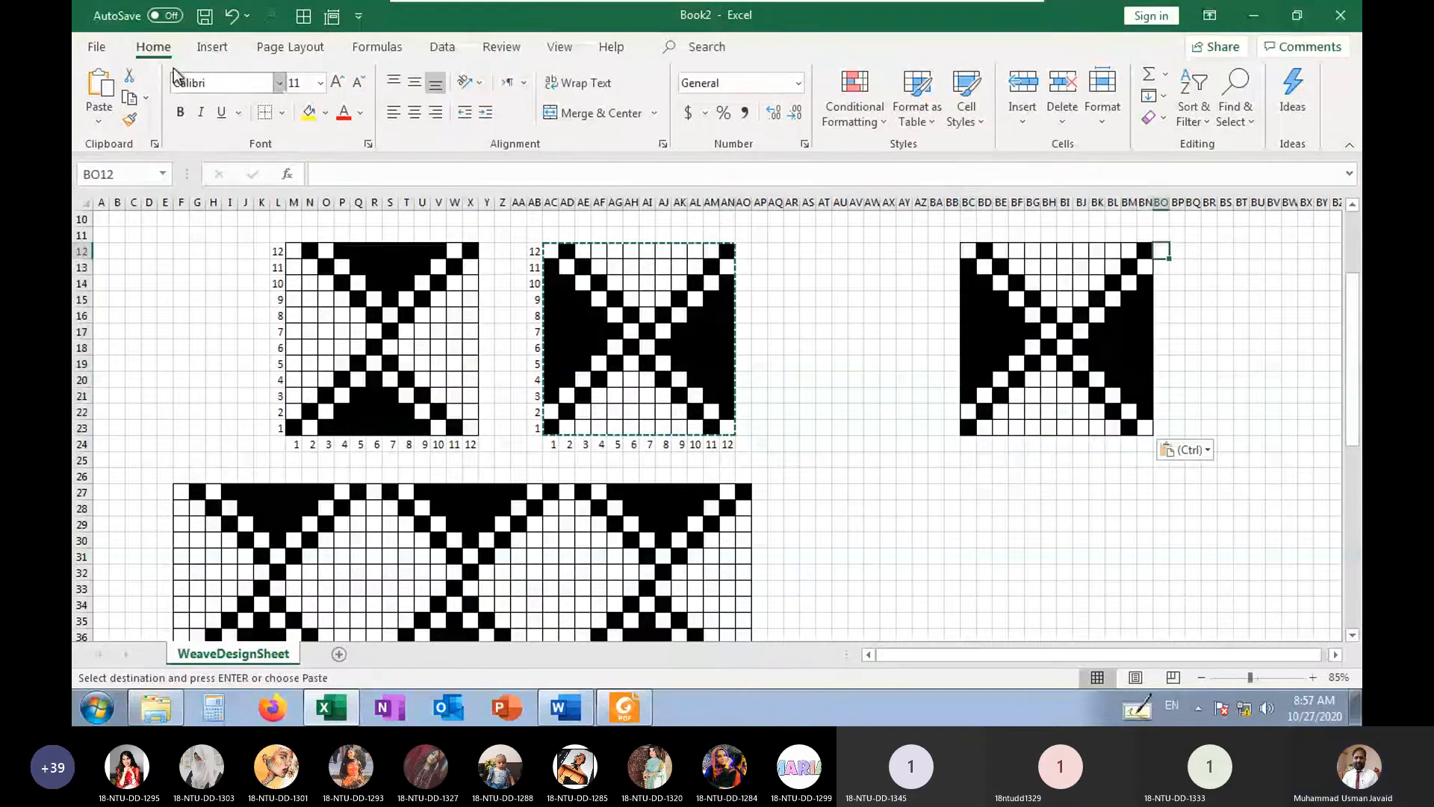
left_click(105, 93)
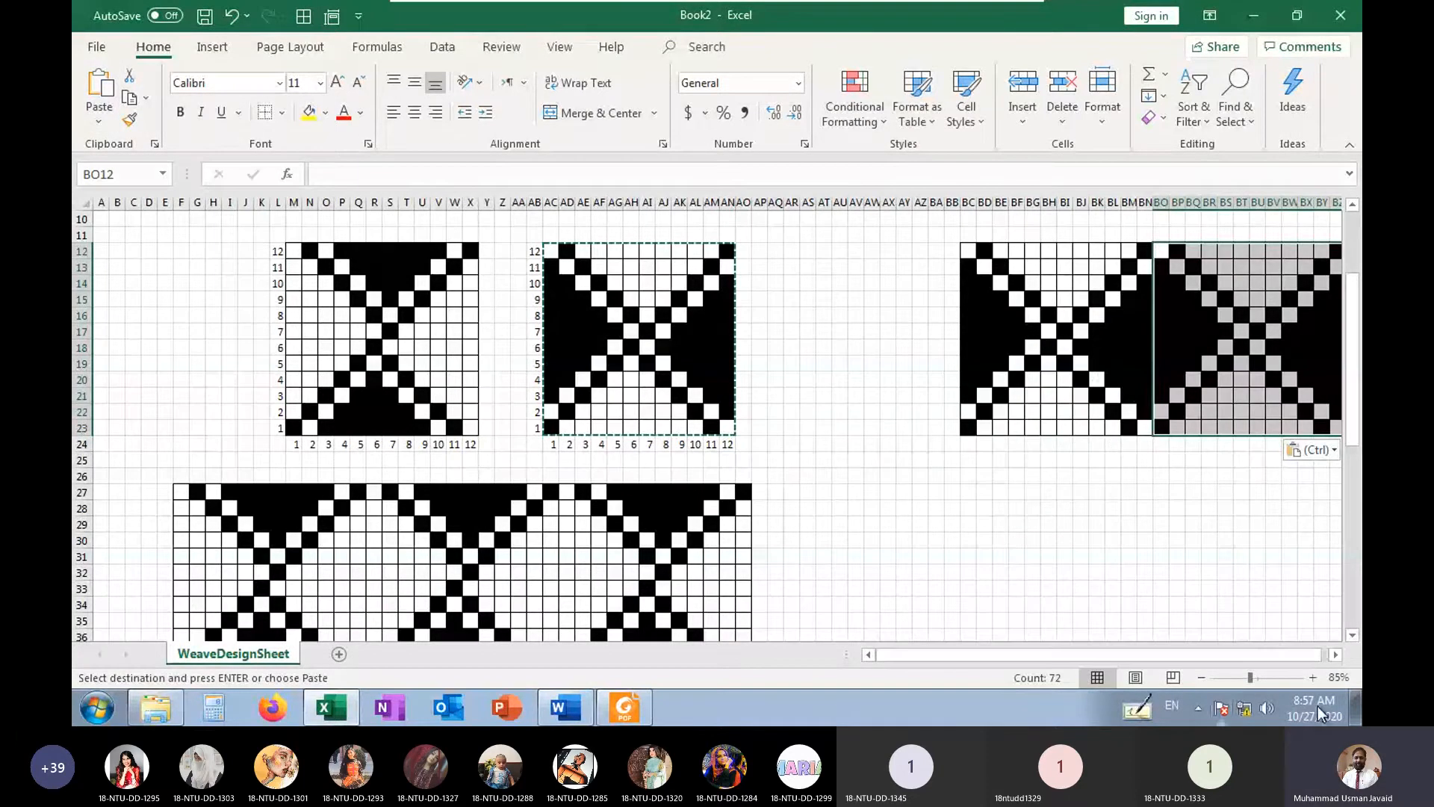
scroll(1336, 655, "right", 5)
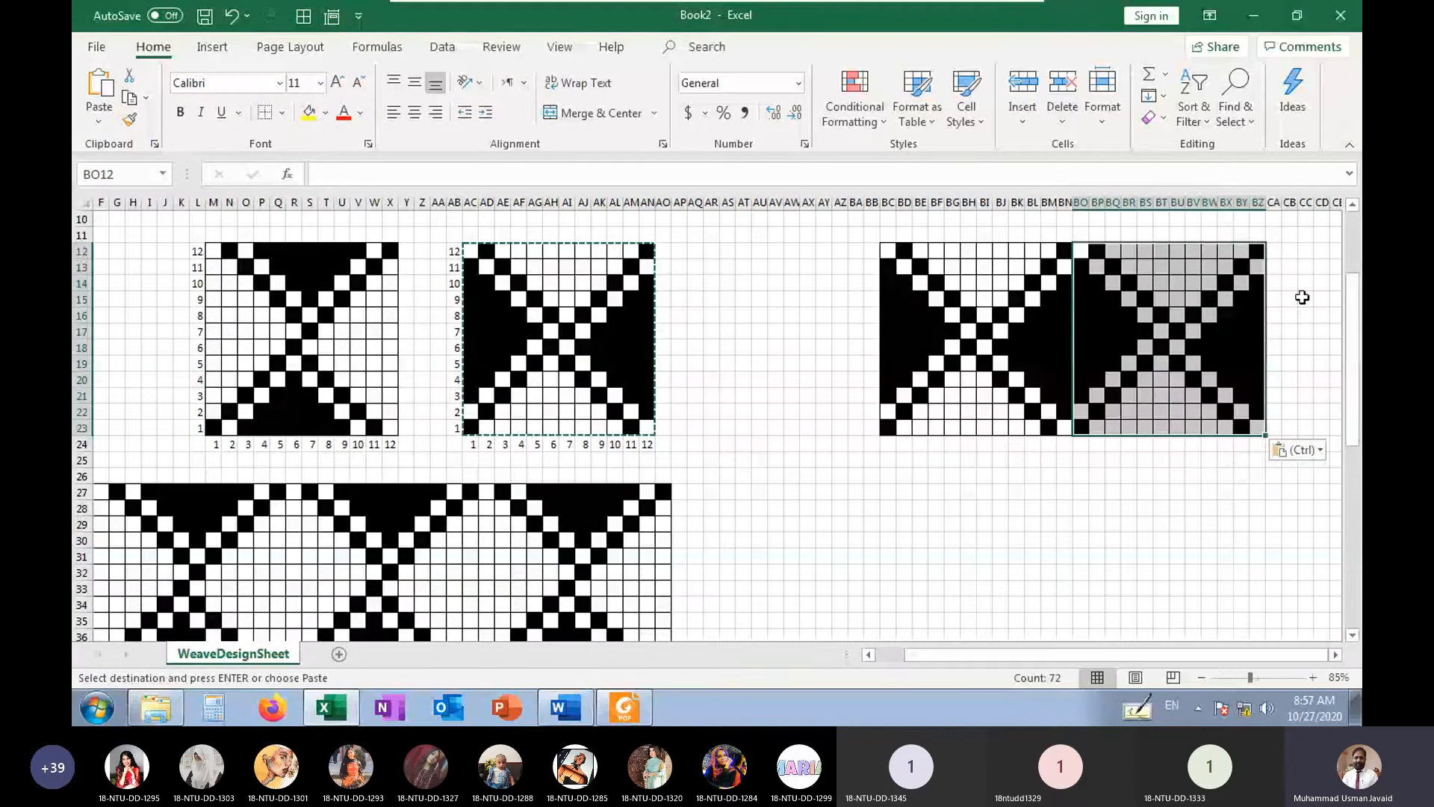
left_click(1273, 250)
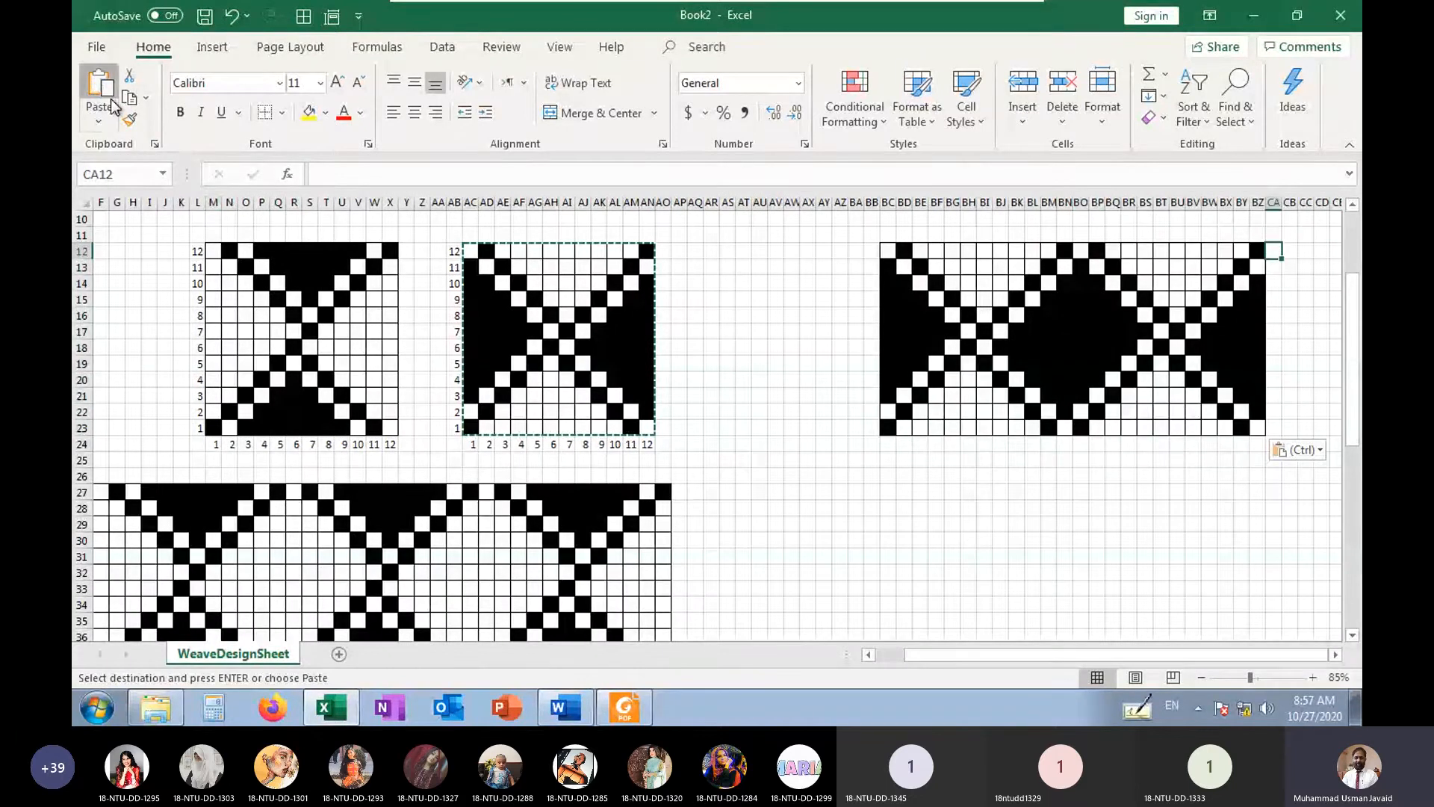
left_click(100, 89)
Paste the right weave at BC24, BO24 and CA24 as a second row of adjoining repeats
left_click(887, 443)
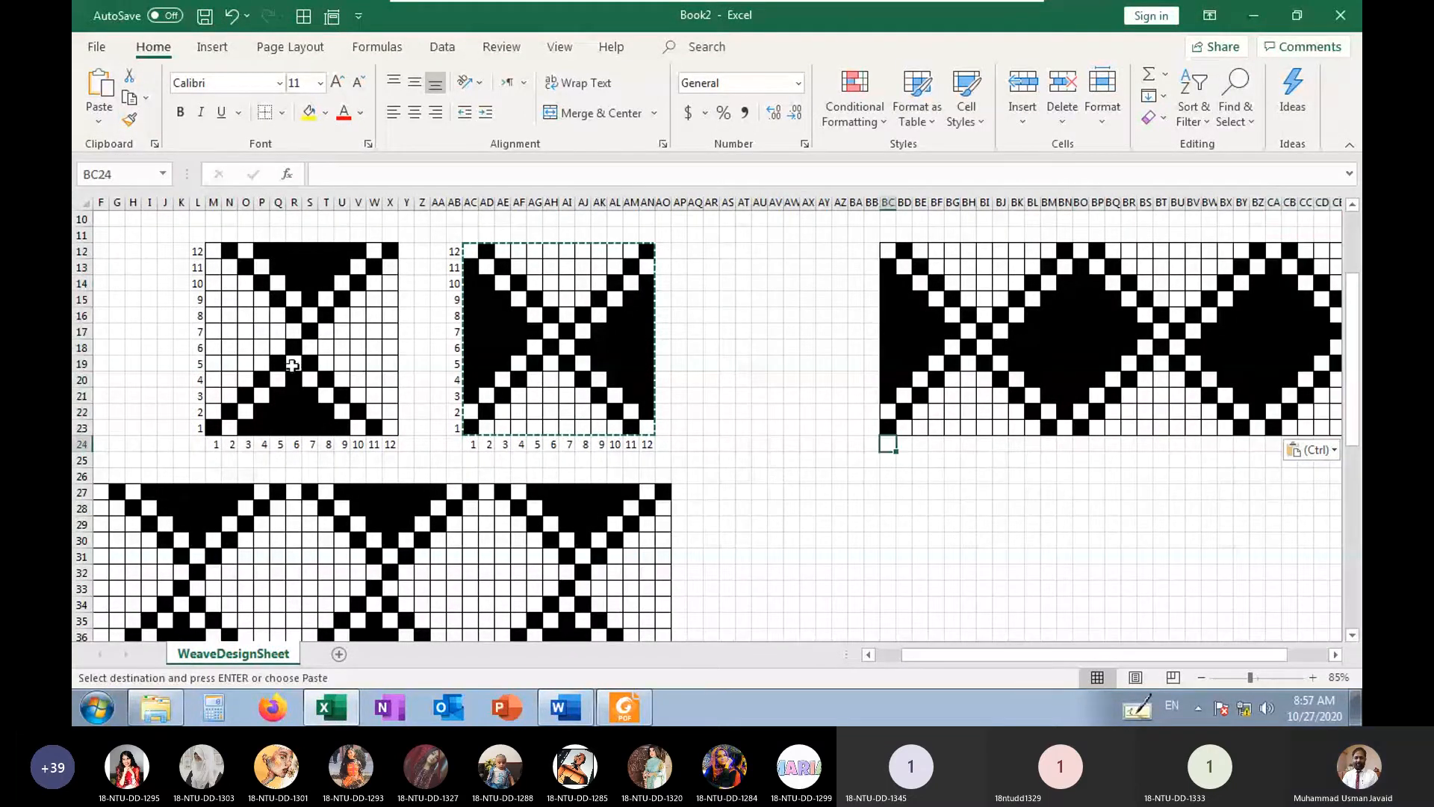
left_click(99, 89)
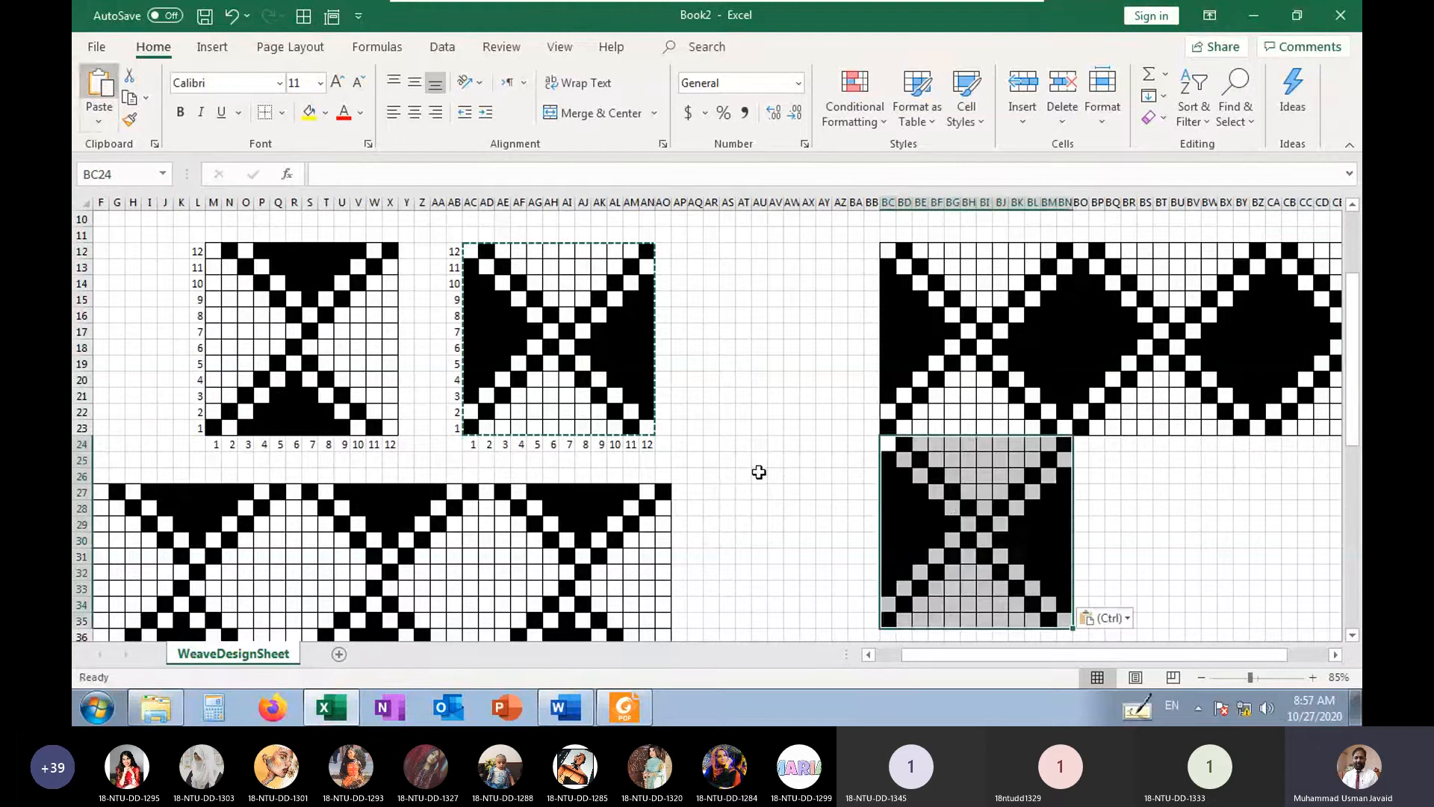
left_click(1080, 444)
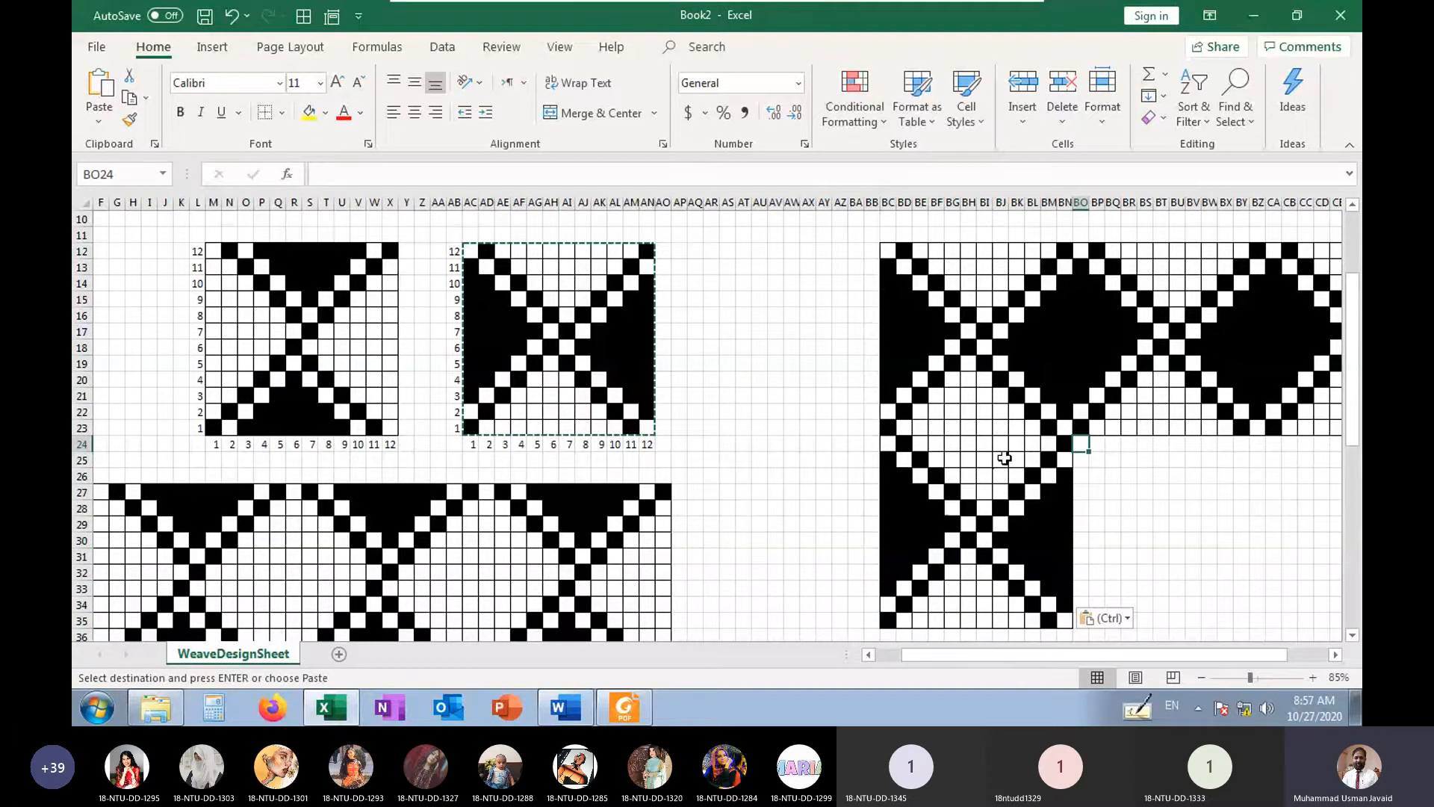
left_click(100, 90)
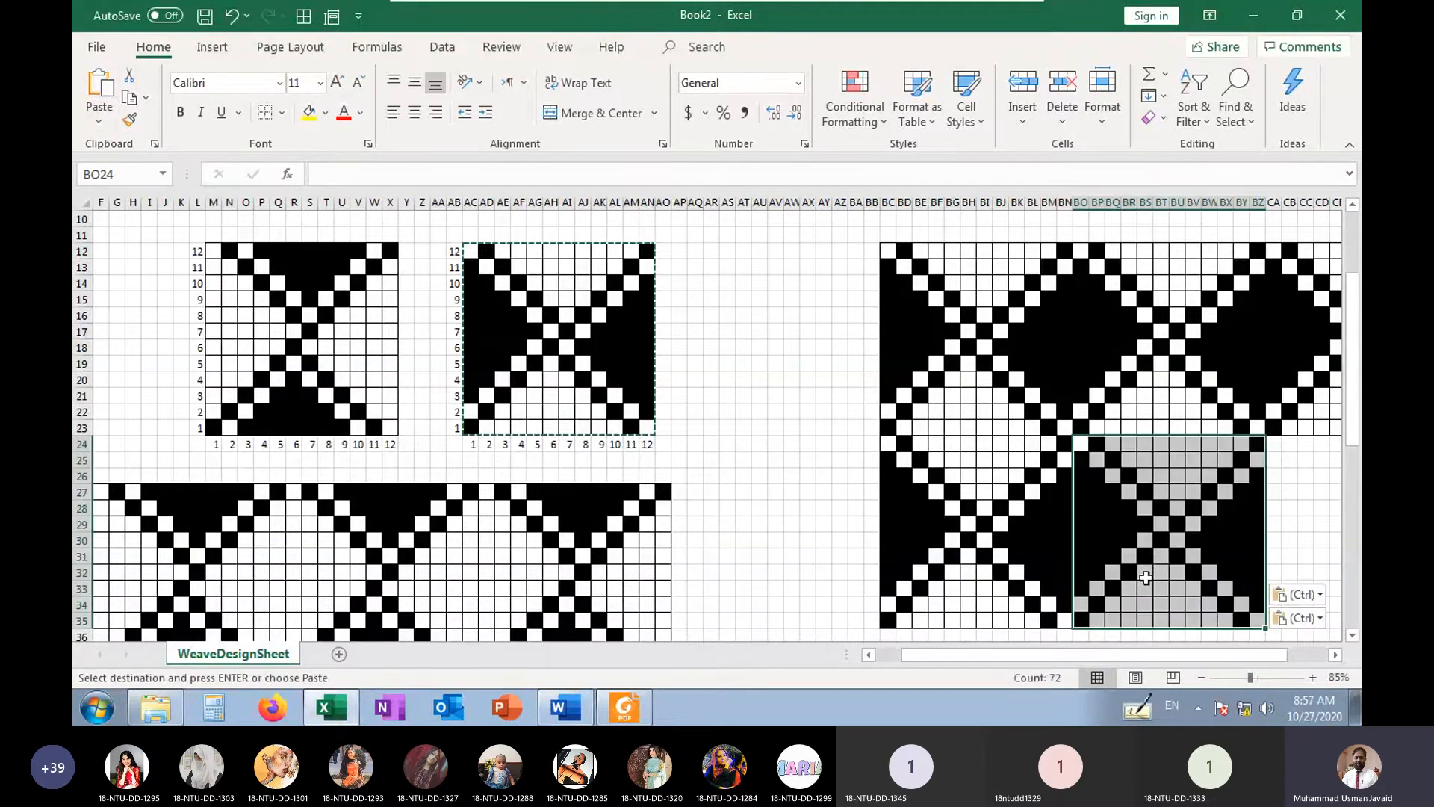
scroll(1146, 578, "down", 2)
scroll(1171, 561, "up", 1)
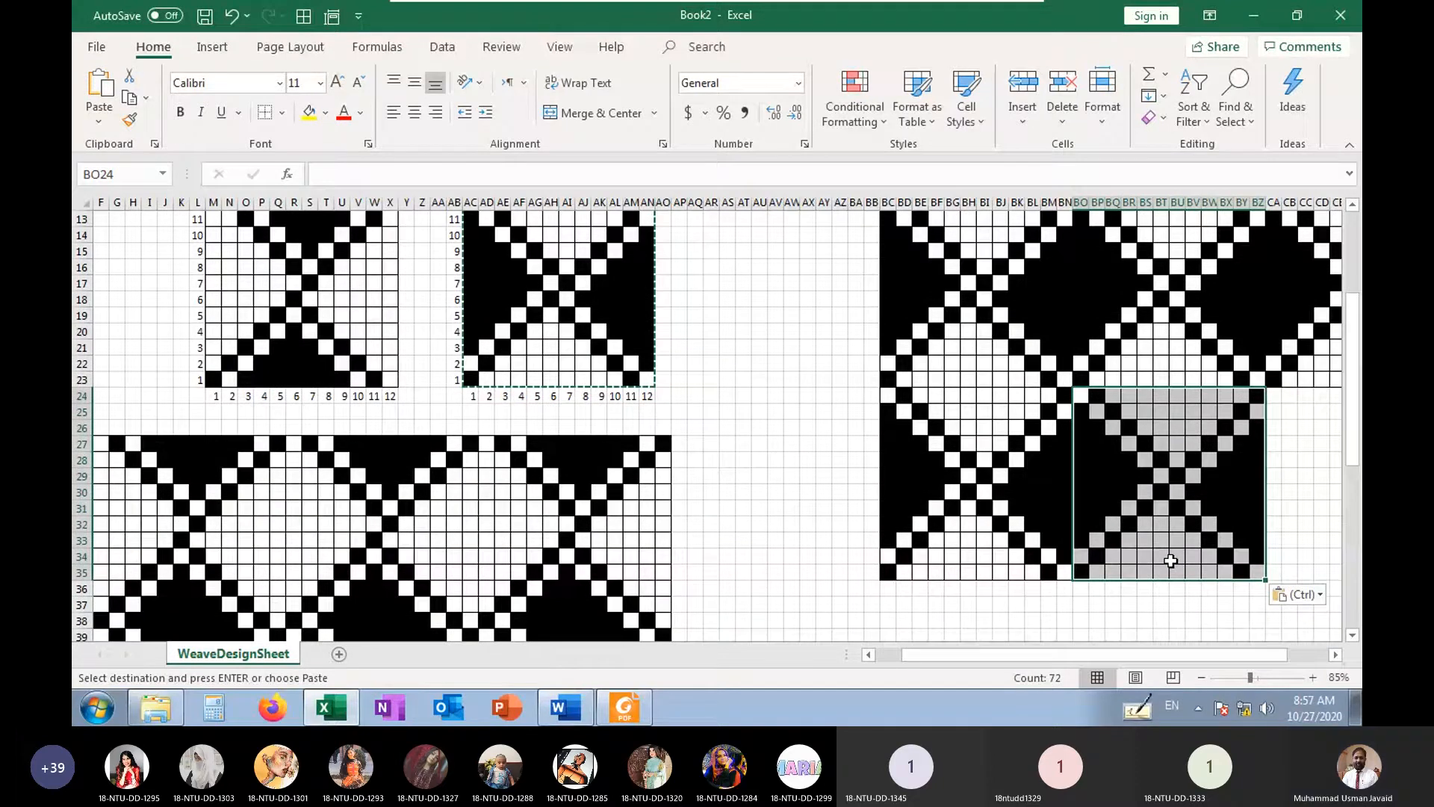
left_click(1273, 396)
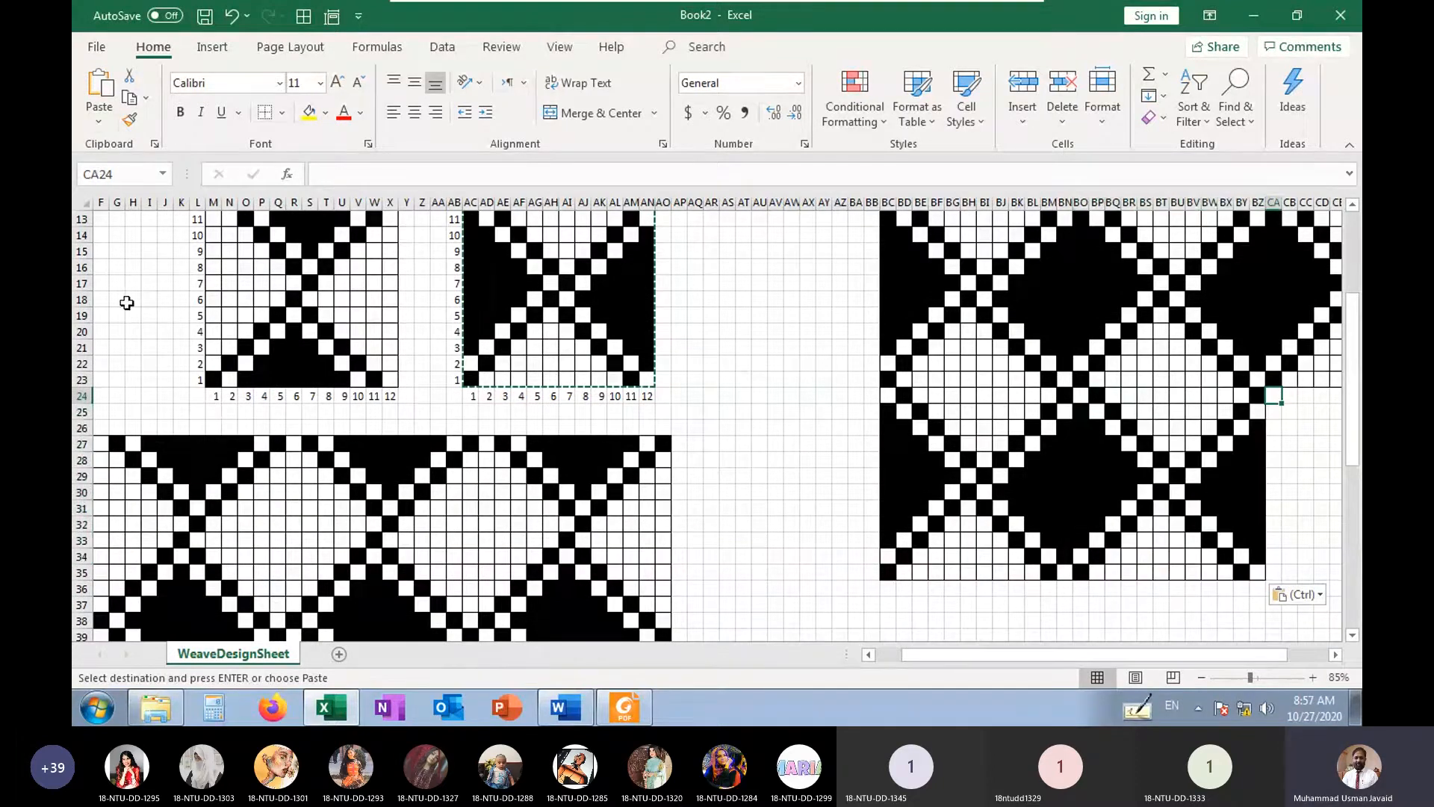
left_click(100, 90)
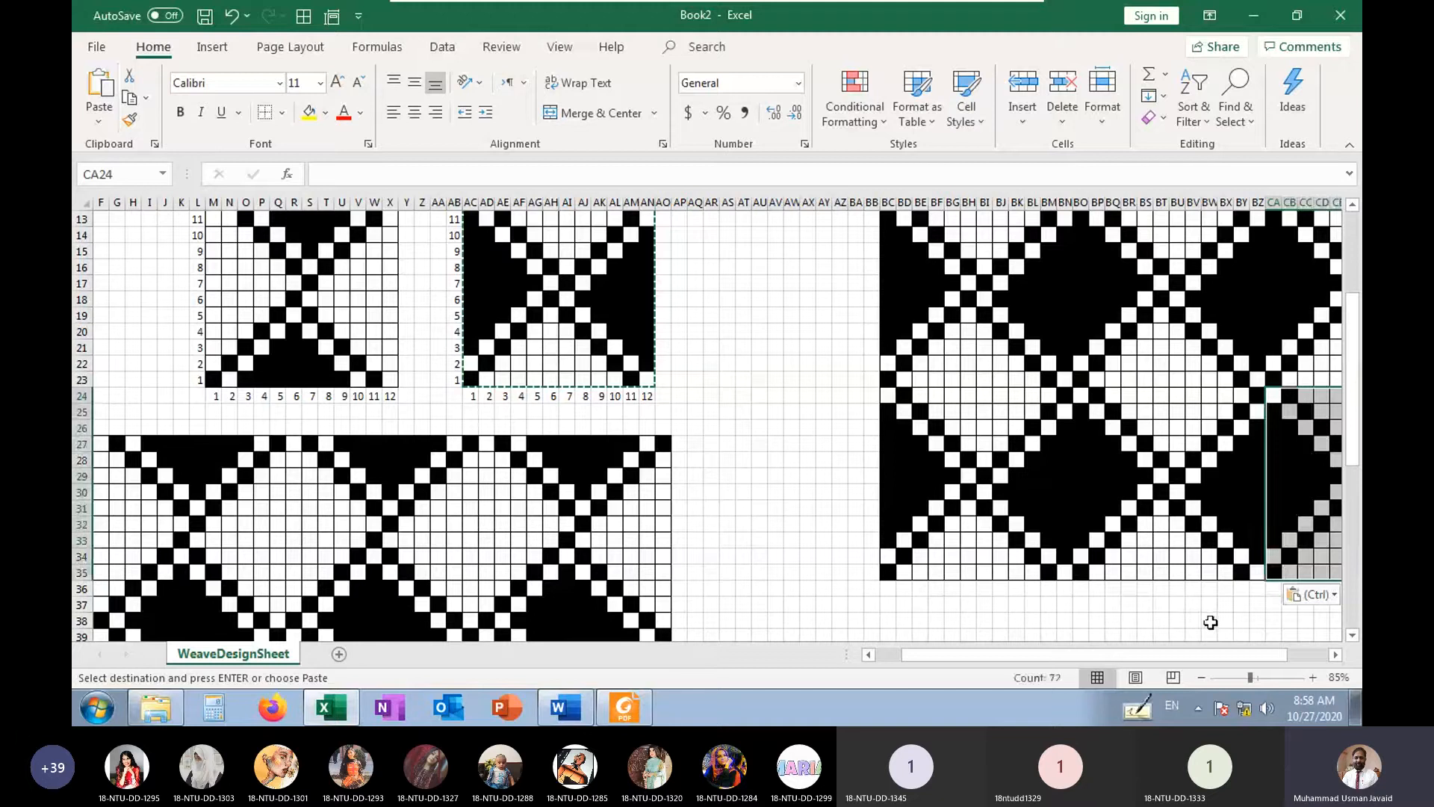
Paste the right weave at BC36, BO36 and CA36 as a third row of adjoining repeats
left_click(891, 594)
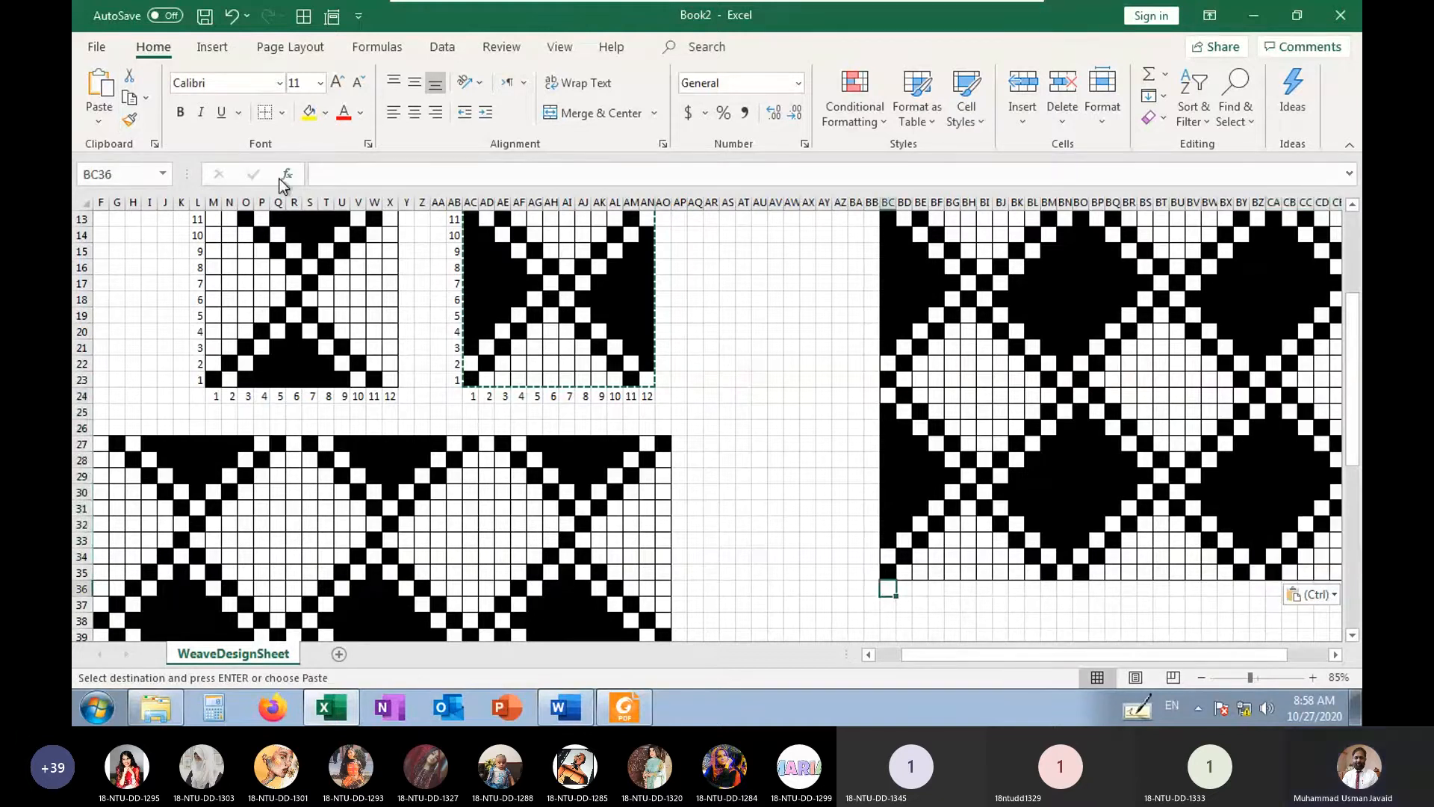
key("ctrl+v")
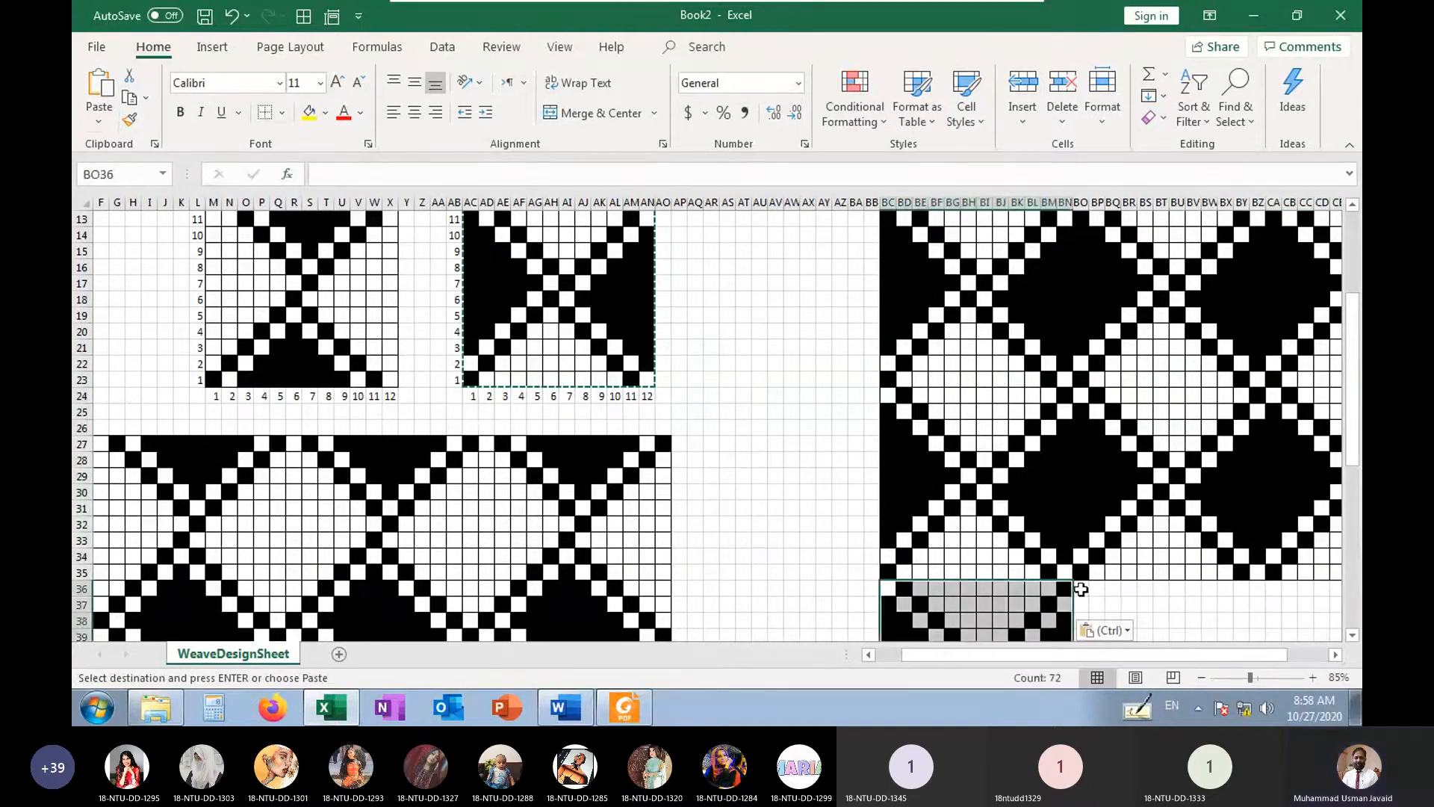
left_click(1081, 589)
left_click(99, 84)
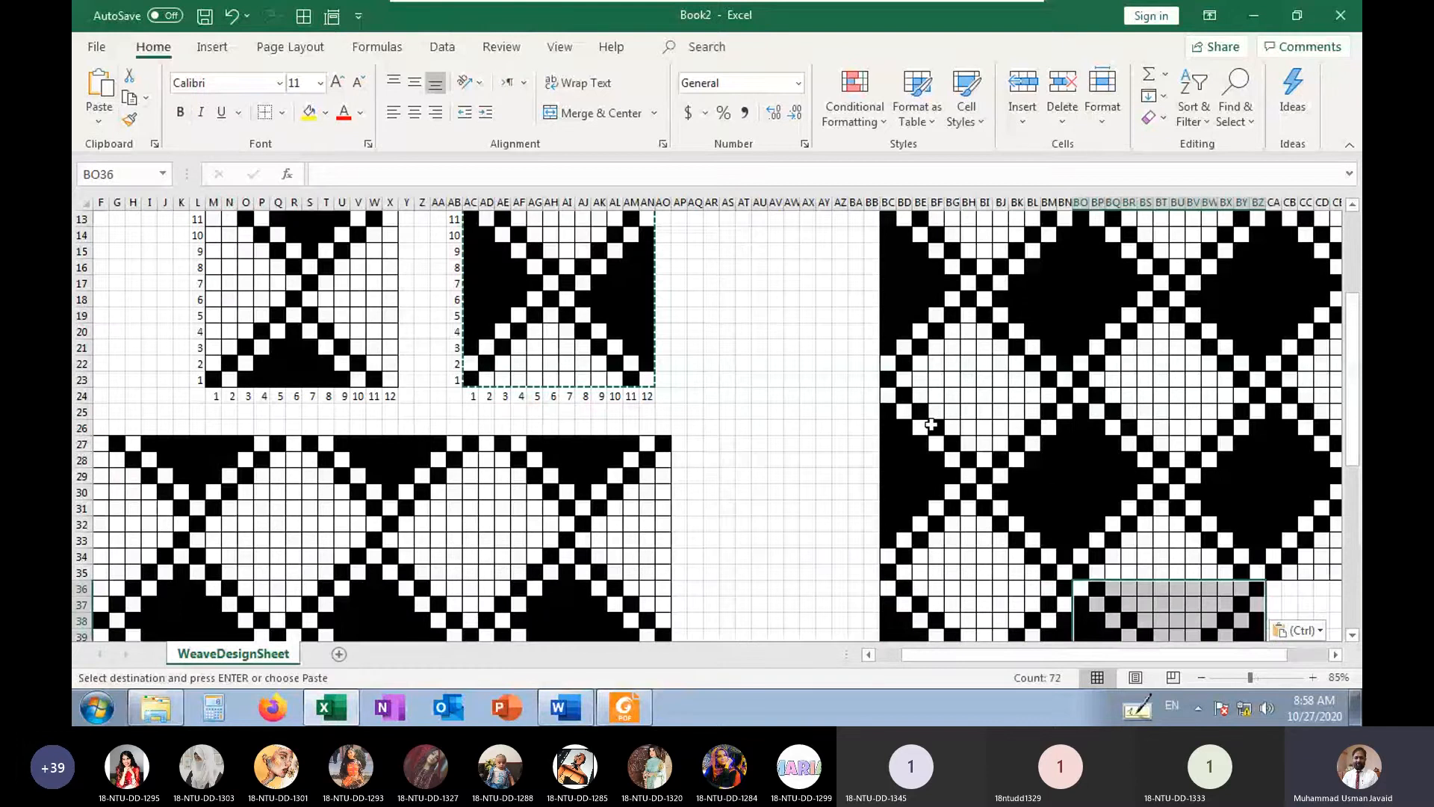
left_click(1274, 589)
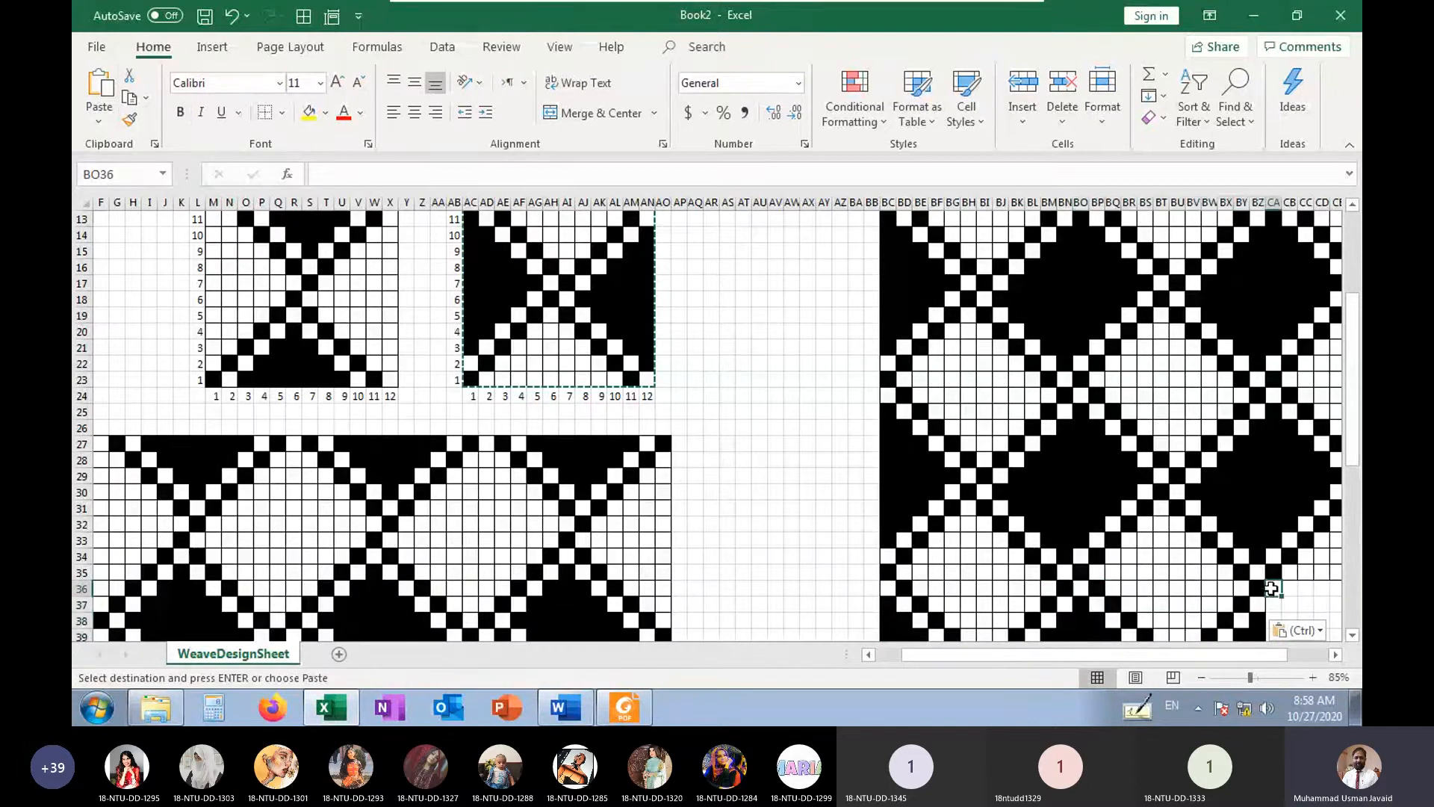
left_click(99, 84)
left_click(1065, 427)
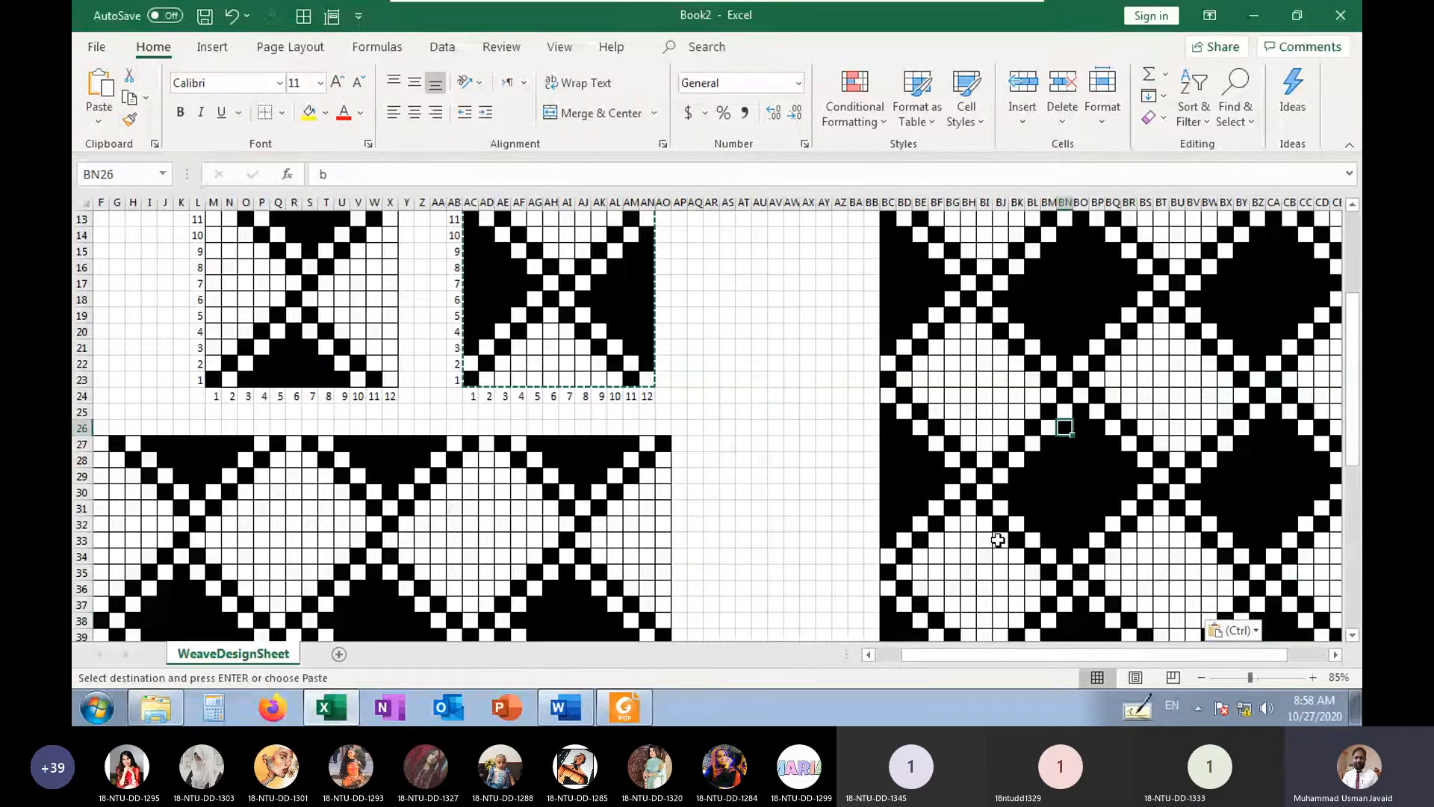
Compare the two tiled patterns, examining the vertical float at BO13:BO21 and the horizontal float at BD23:BL23
scroll(998, 539, "down", 1)
scroll(856, 411, "up", 2)
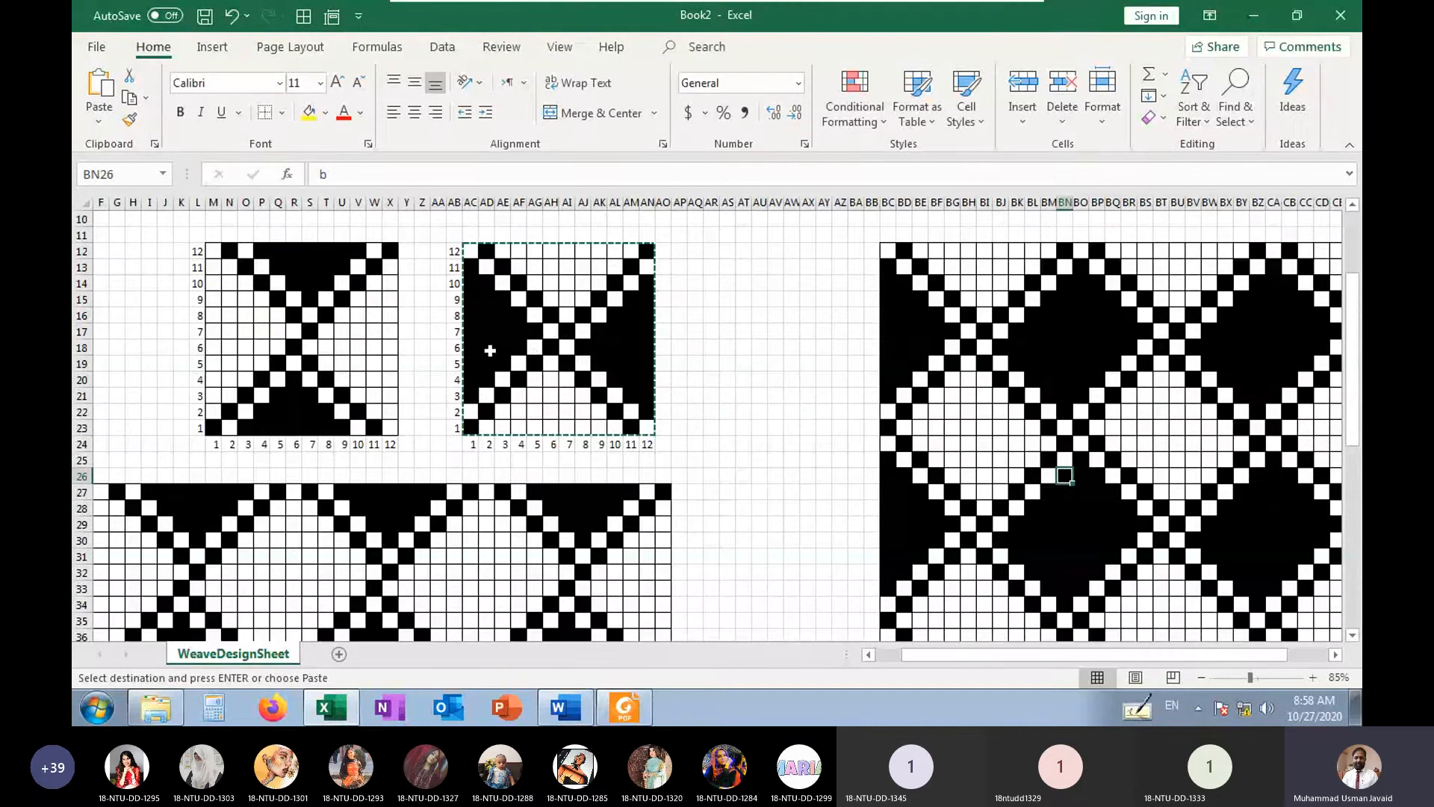
left_click(1031, 427)
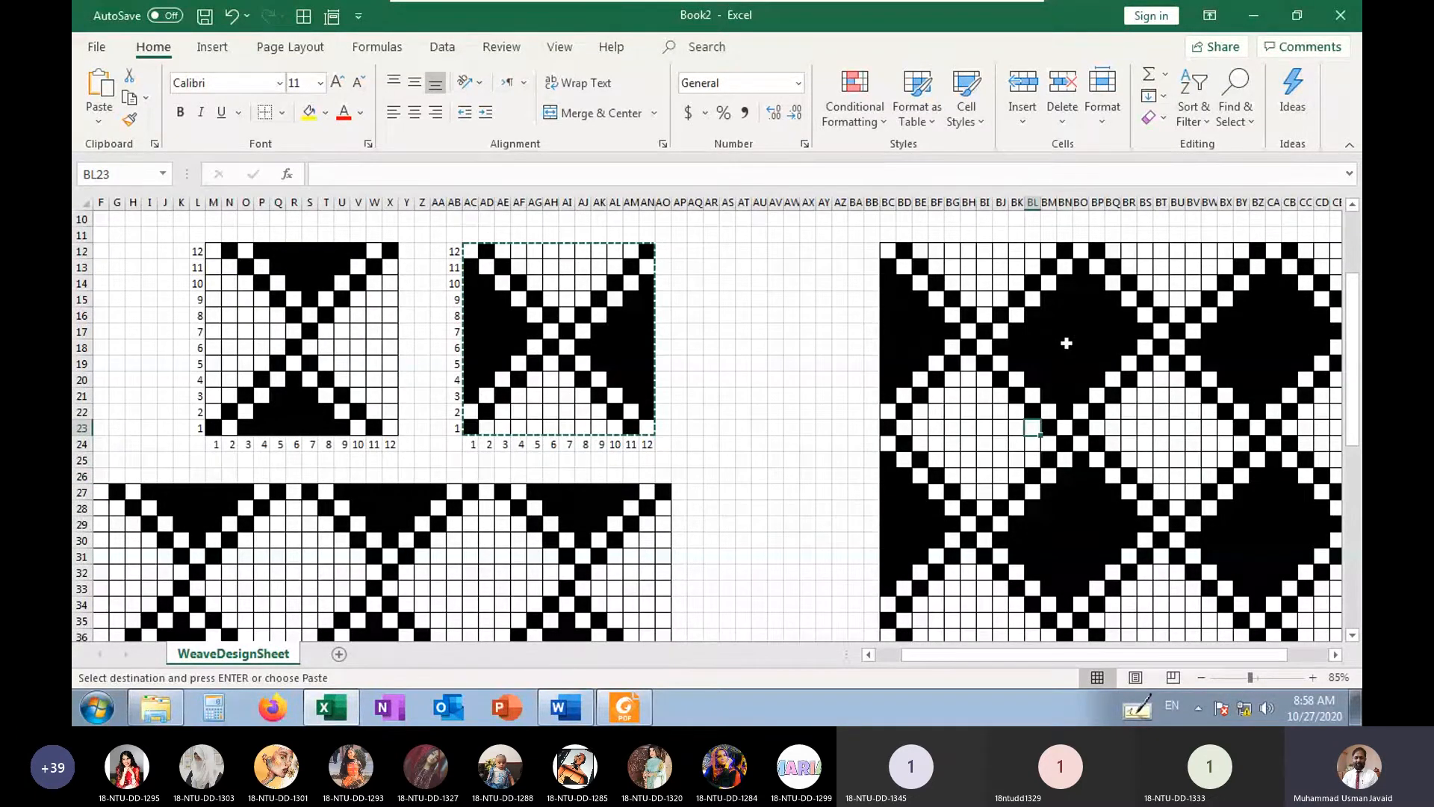
left_click_drag(1081, 265, 1077, 395)
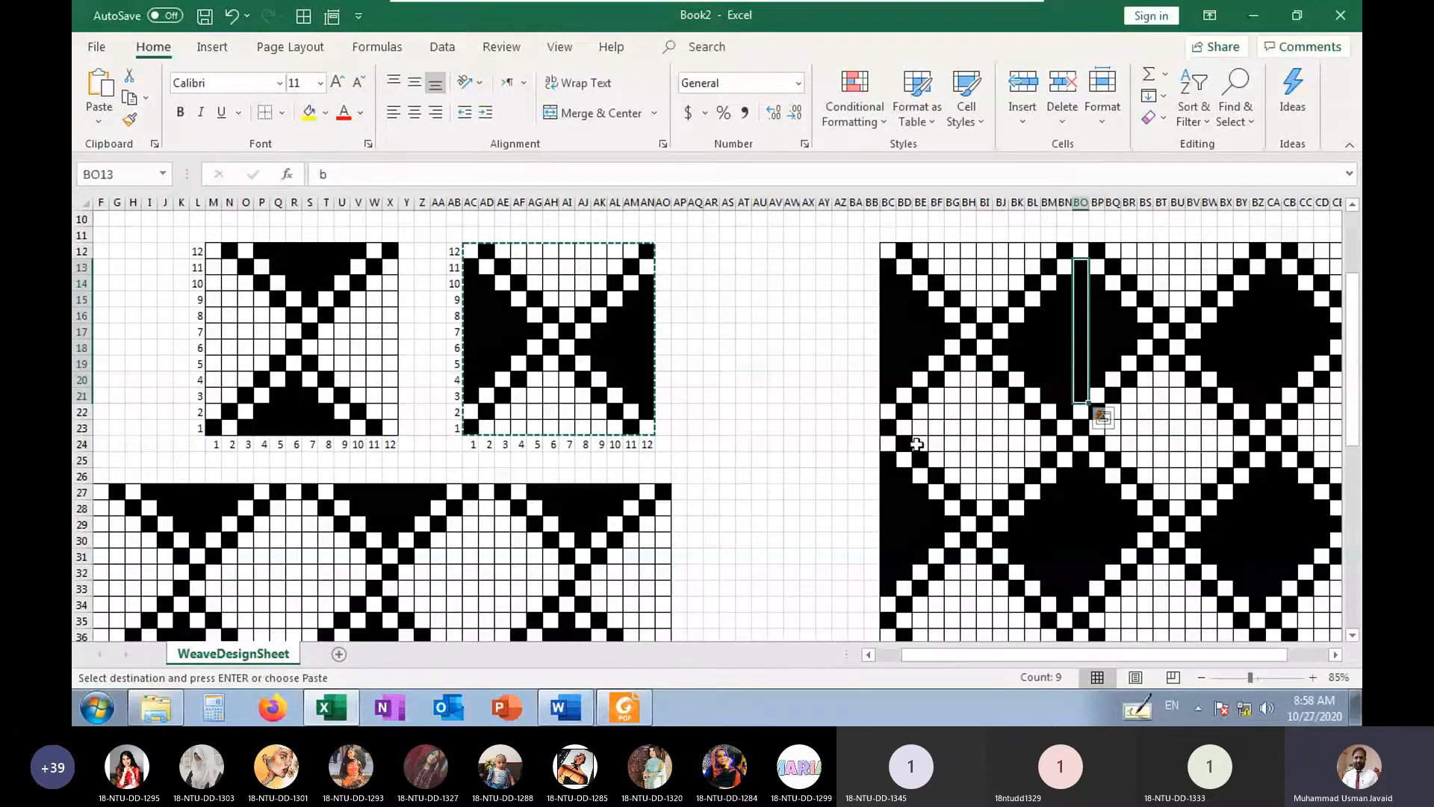
left_click_drag(904, 427, 1040, 428)
scroll(609, 547, "down", 3)
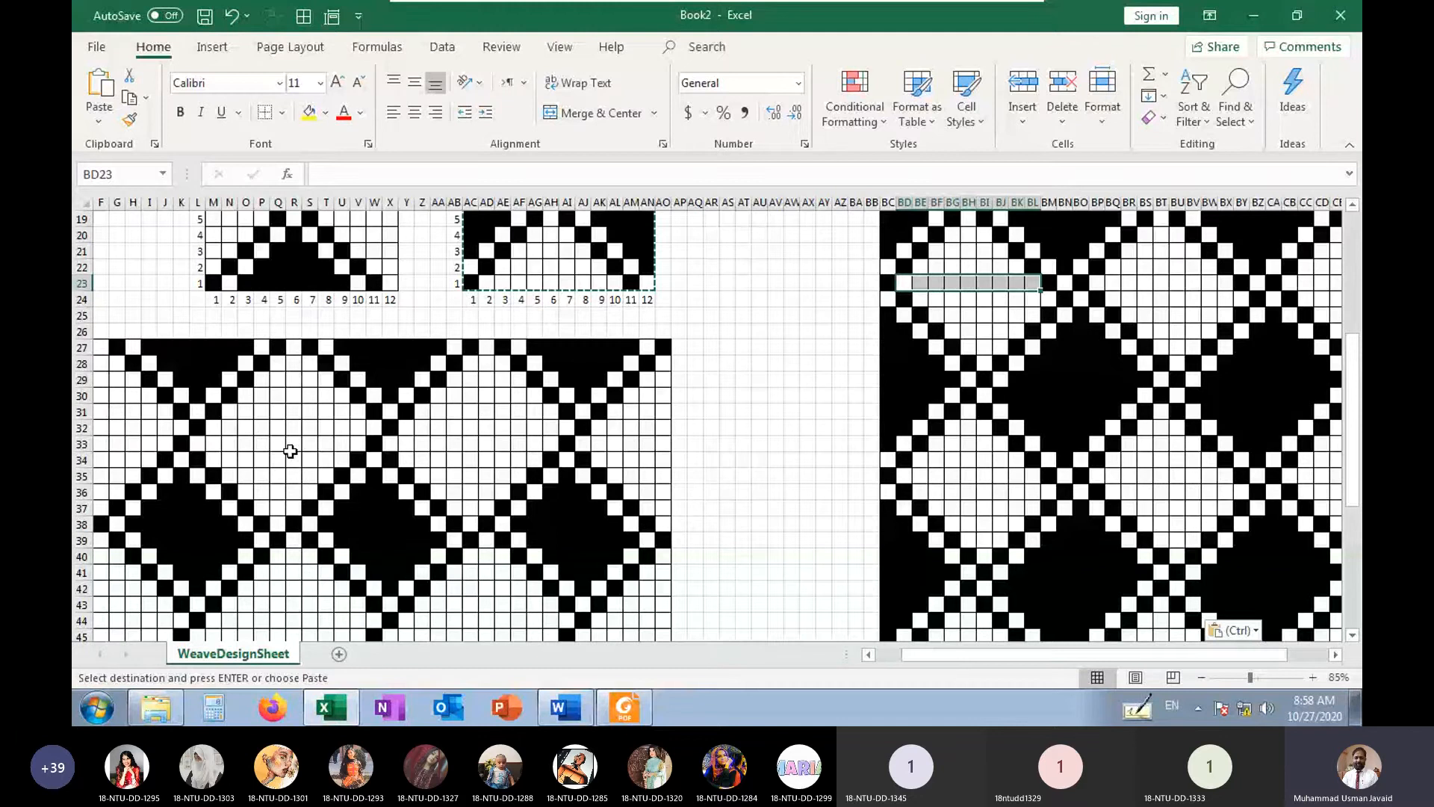
left_click(290, 448)
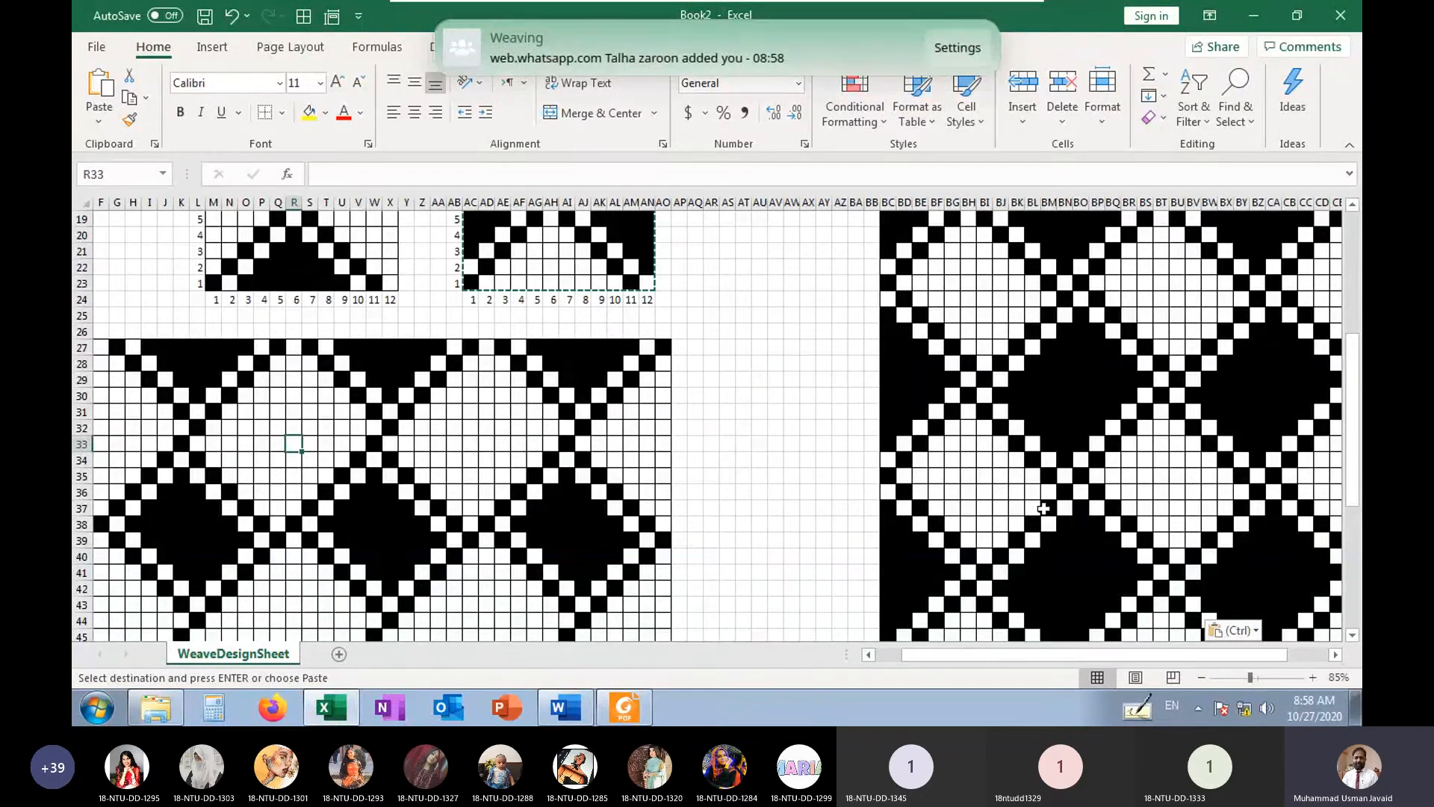
scroll(1043, 501, "up", 3)
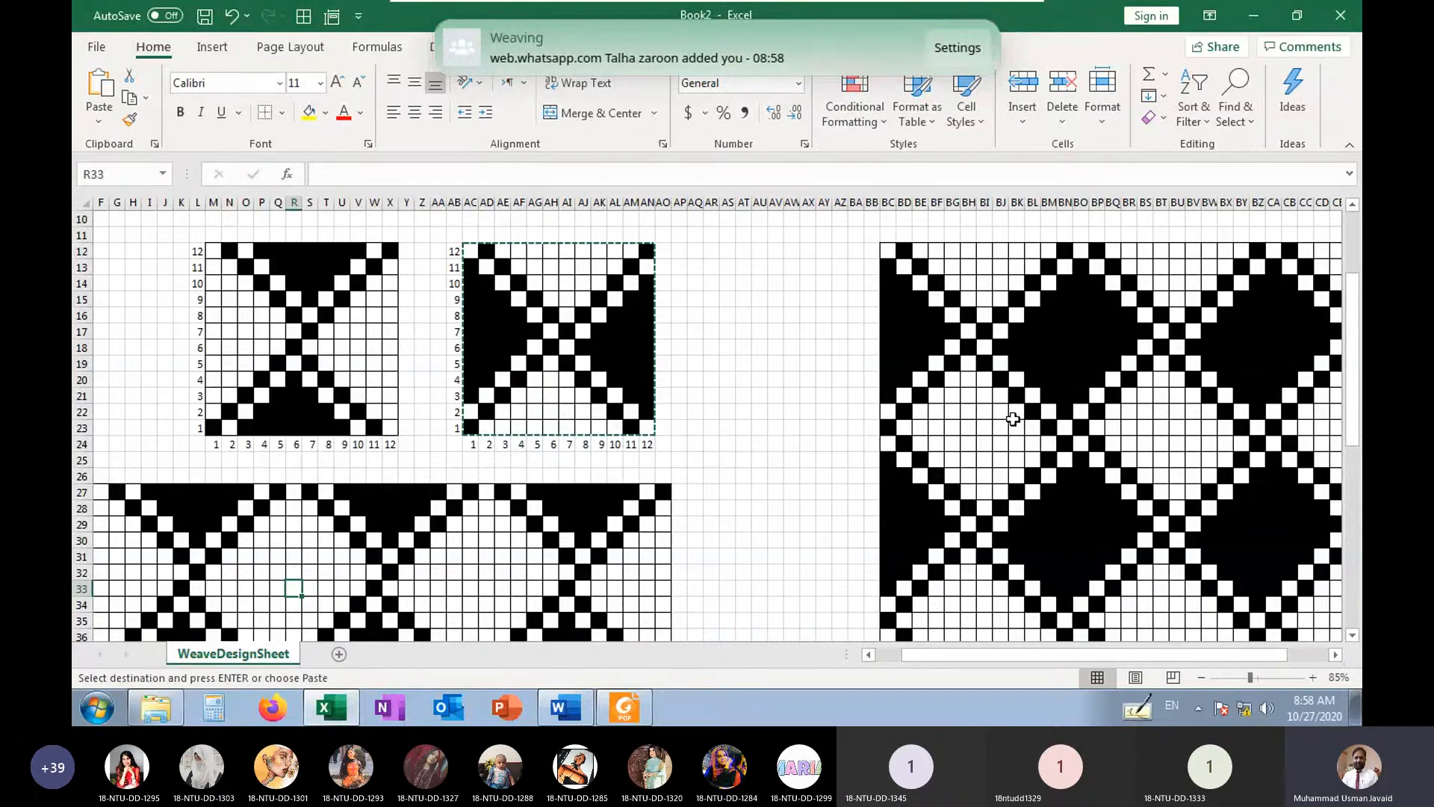
scroll(1012, 410, "down", 2)
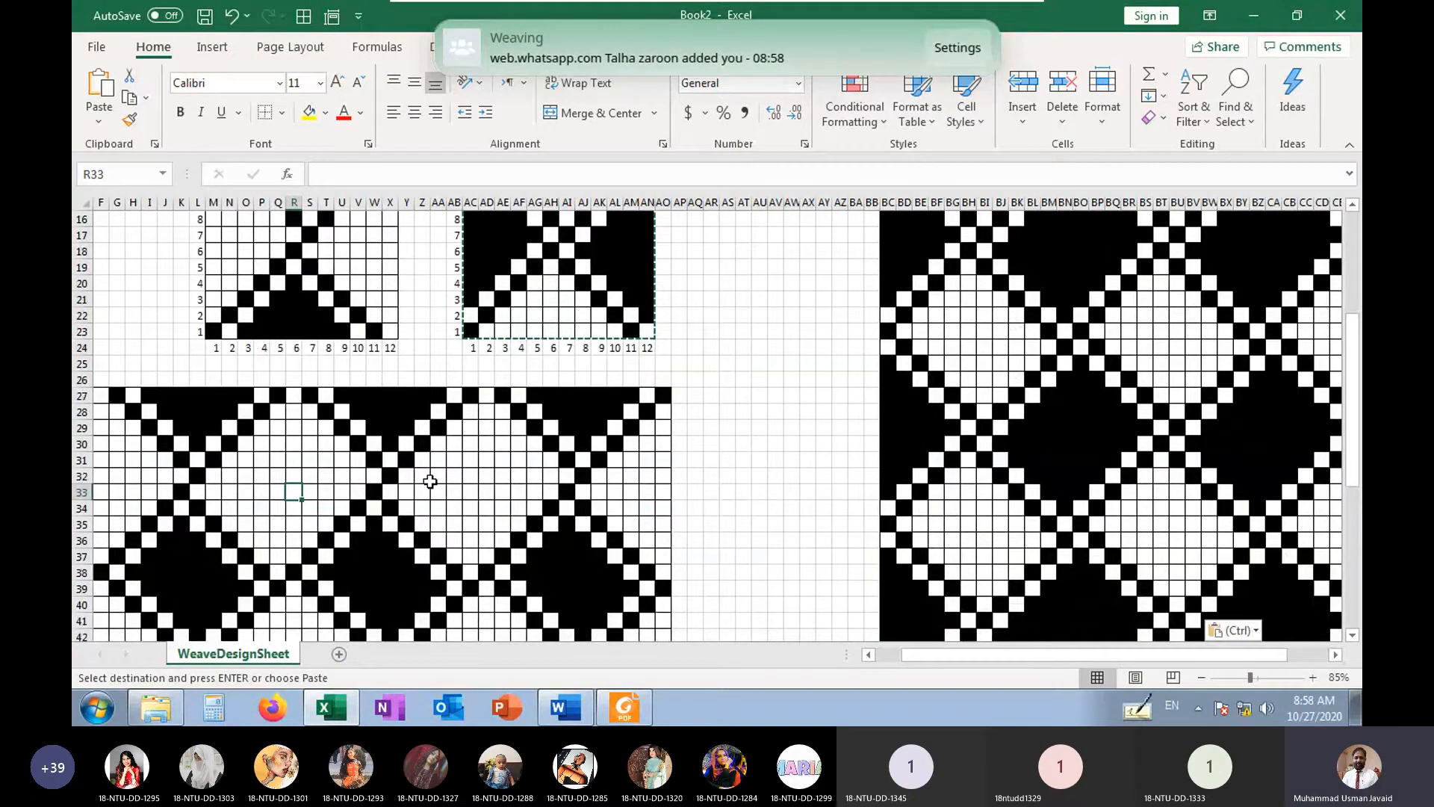
scroll(430, 481, "up", 2)
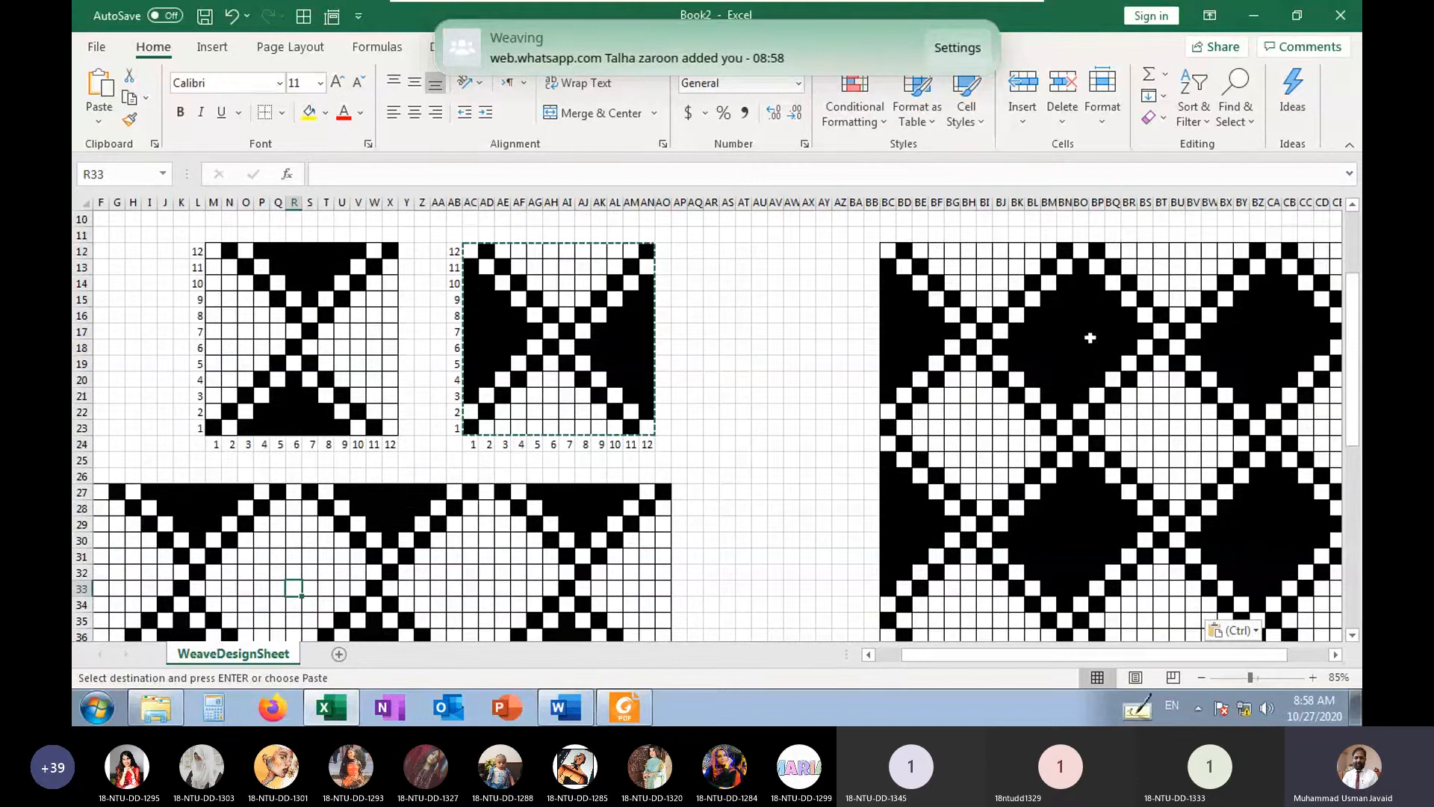
Enter z in every cell of BO13:BO21 to mark the vertical float in red
left_click_drag(1082, 267, 1070, 411)
type("z")
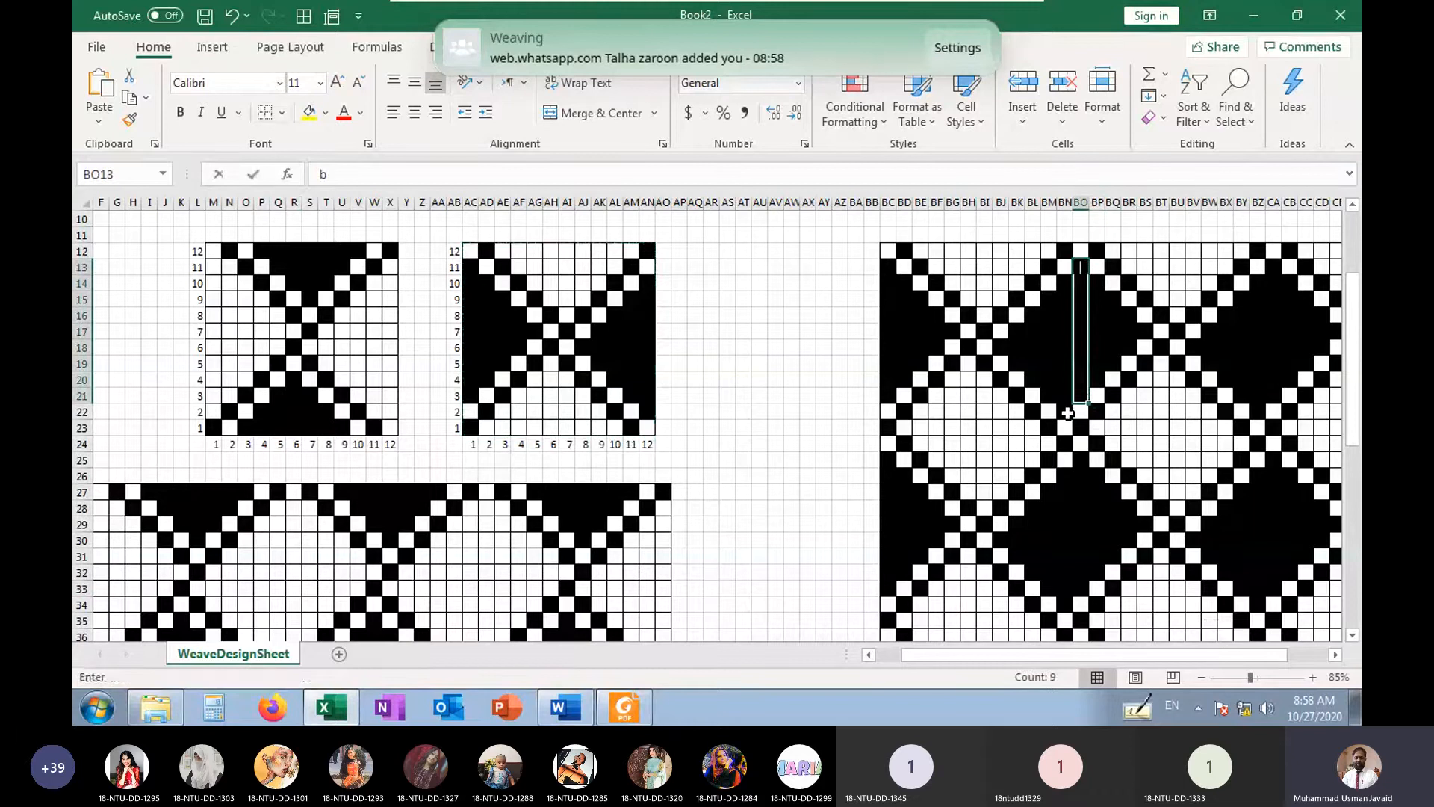
key("ctrl+Return")
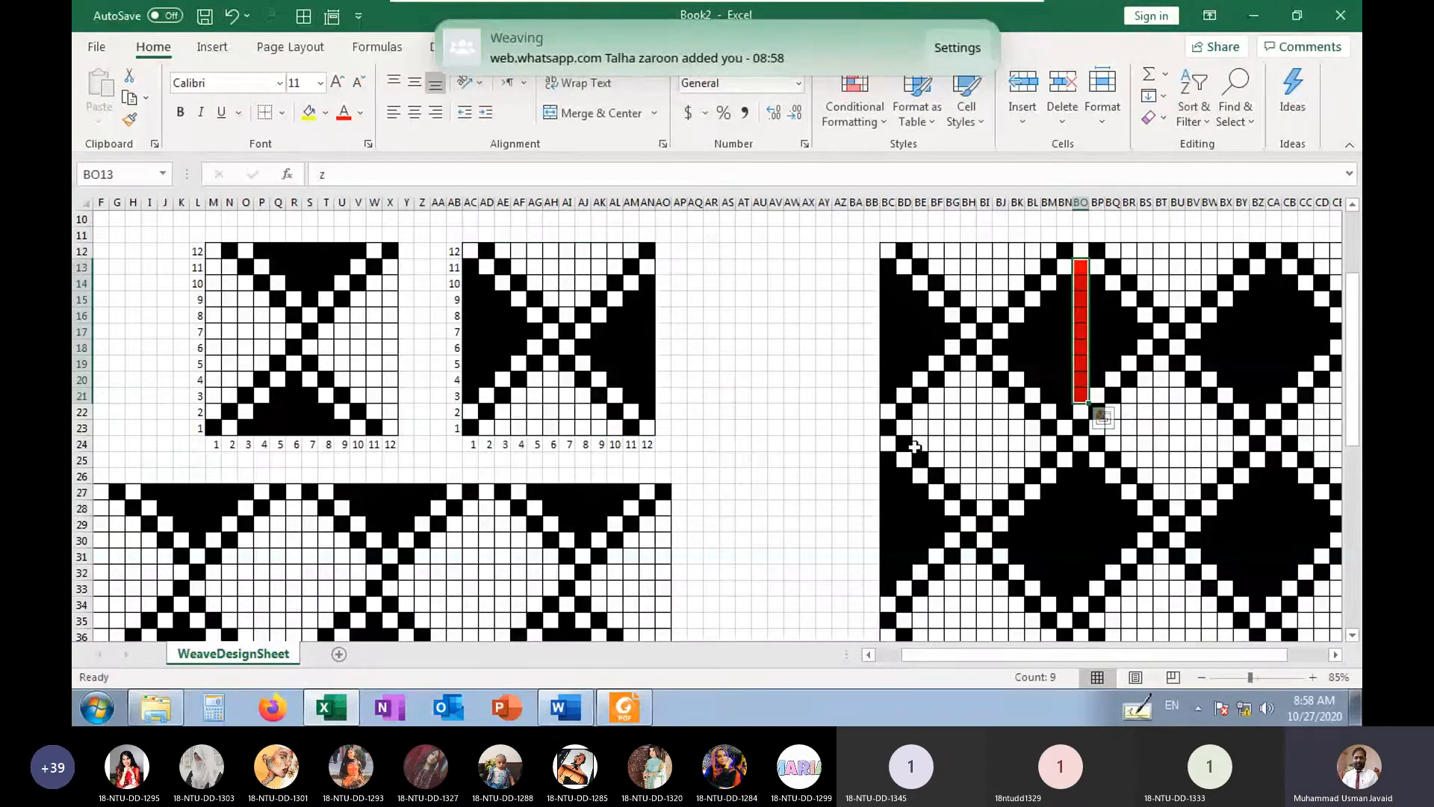
Enter n in every cell of BD23:BL23 to mark the horizontal float in blue
left_click_drag(904, 428, 1031, 438)
type("n")
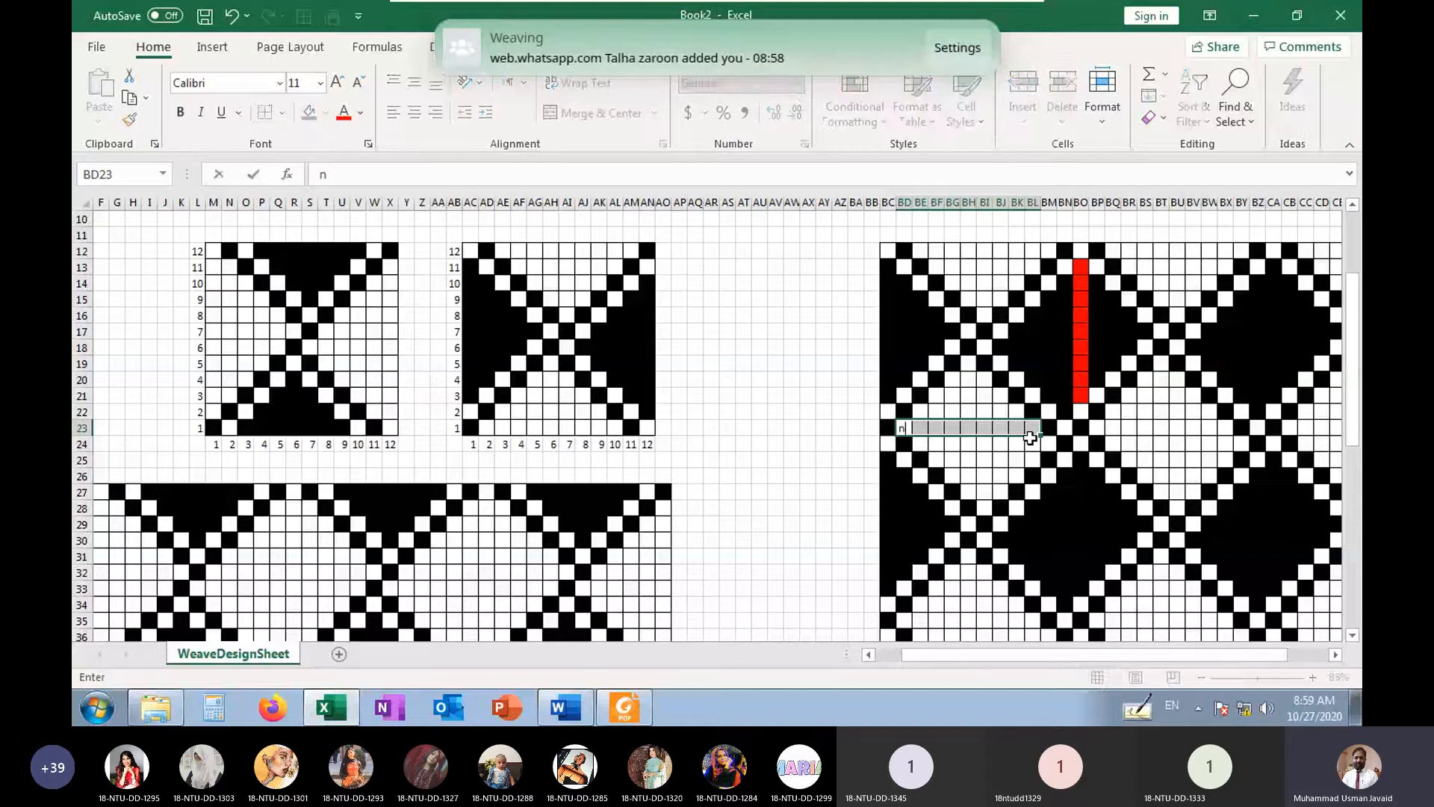
key("ctrl+Return")
left_click(1005, 447)
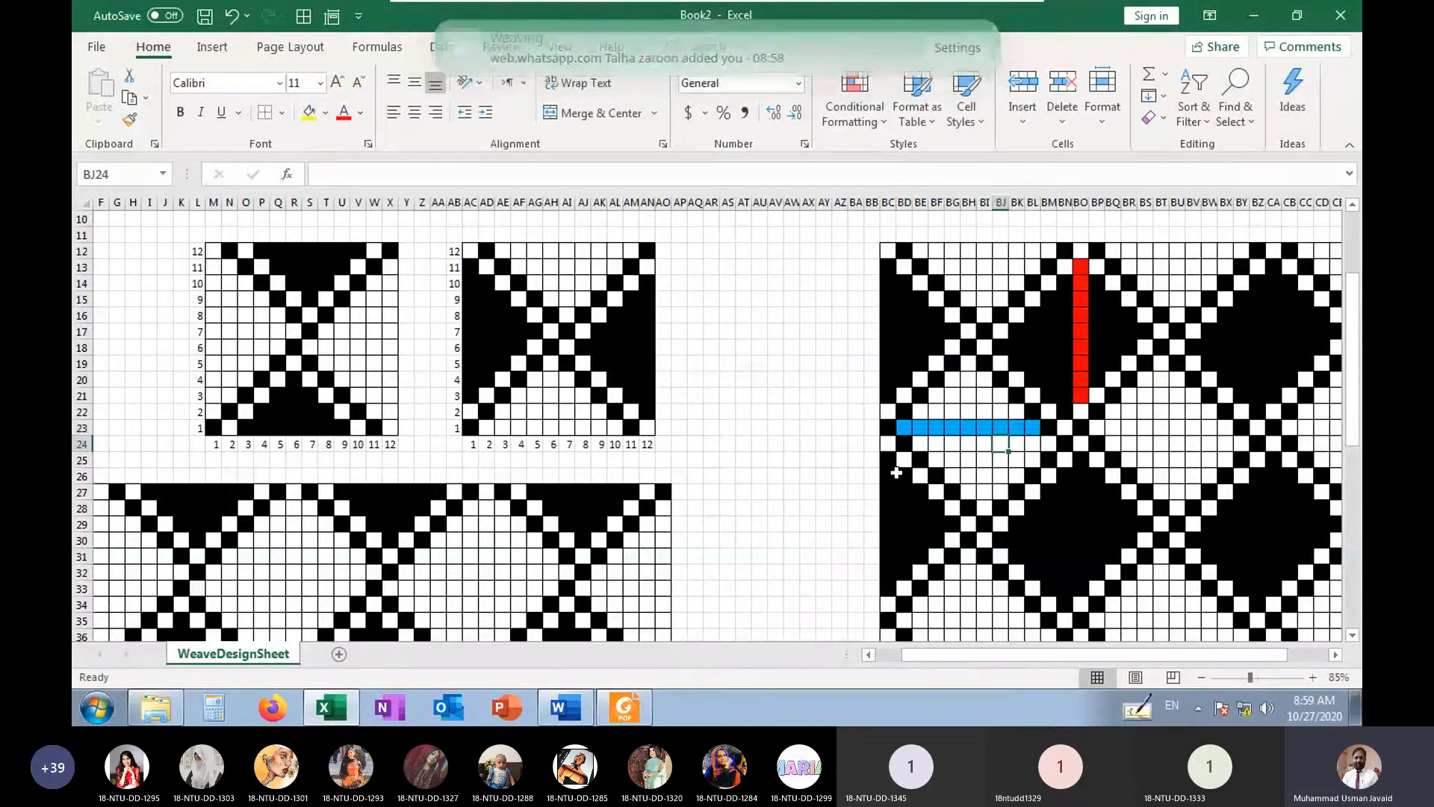
Compare both tiled patterns with their single repeats, and examine the right weave's floats along its first pick and first end
scroll(480, 556, "down", 2)
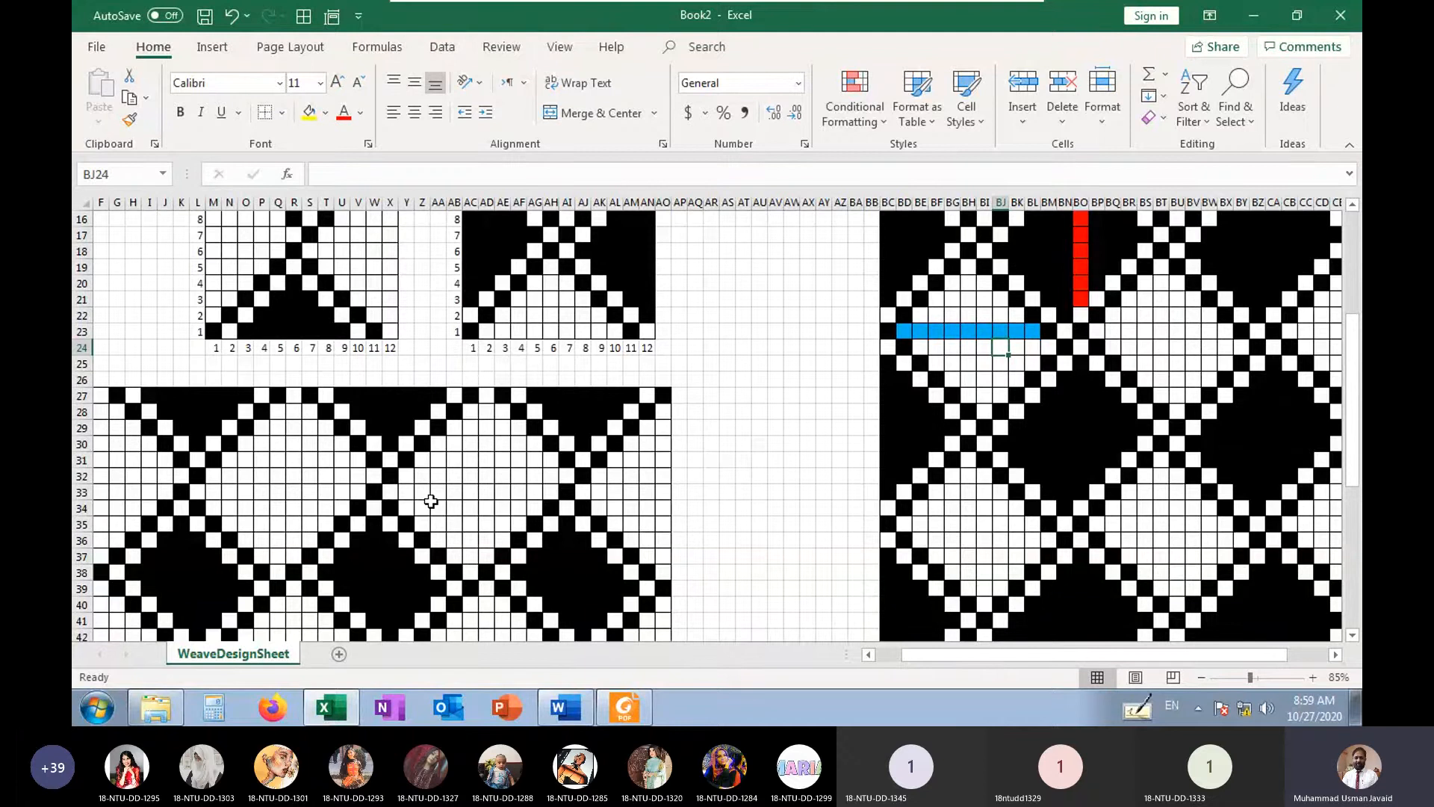
scroll(448, 404, "up", 3)
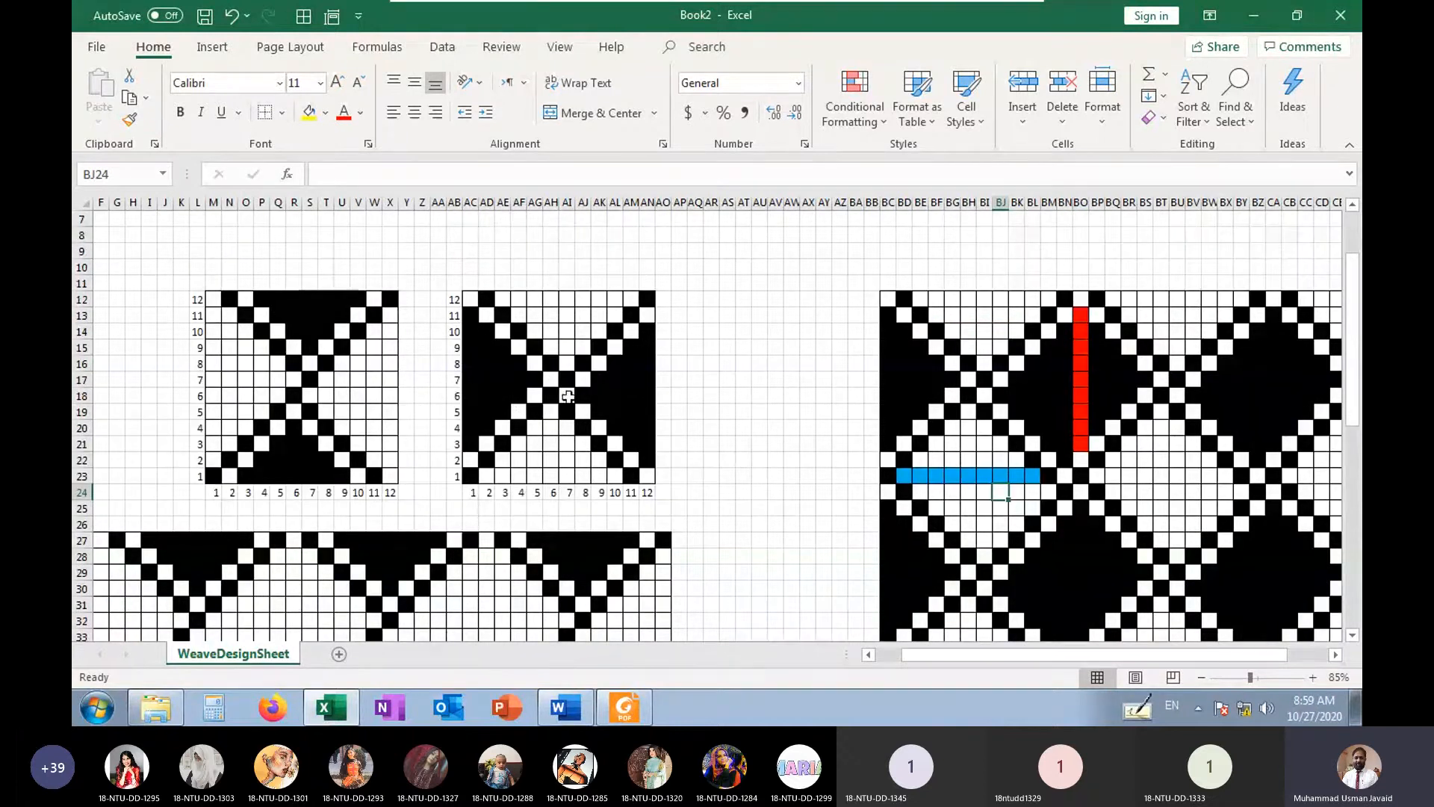
scroll(461, 489, "down", 3)
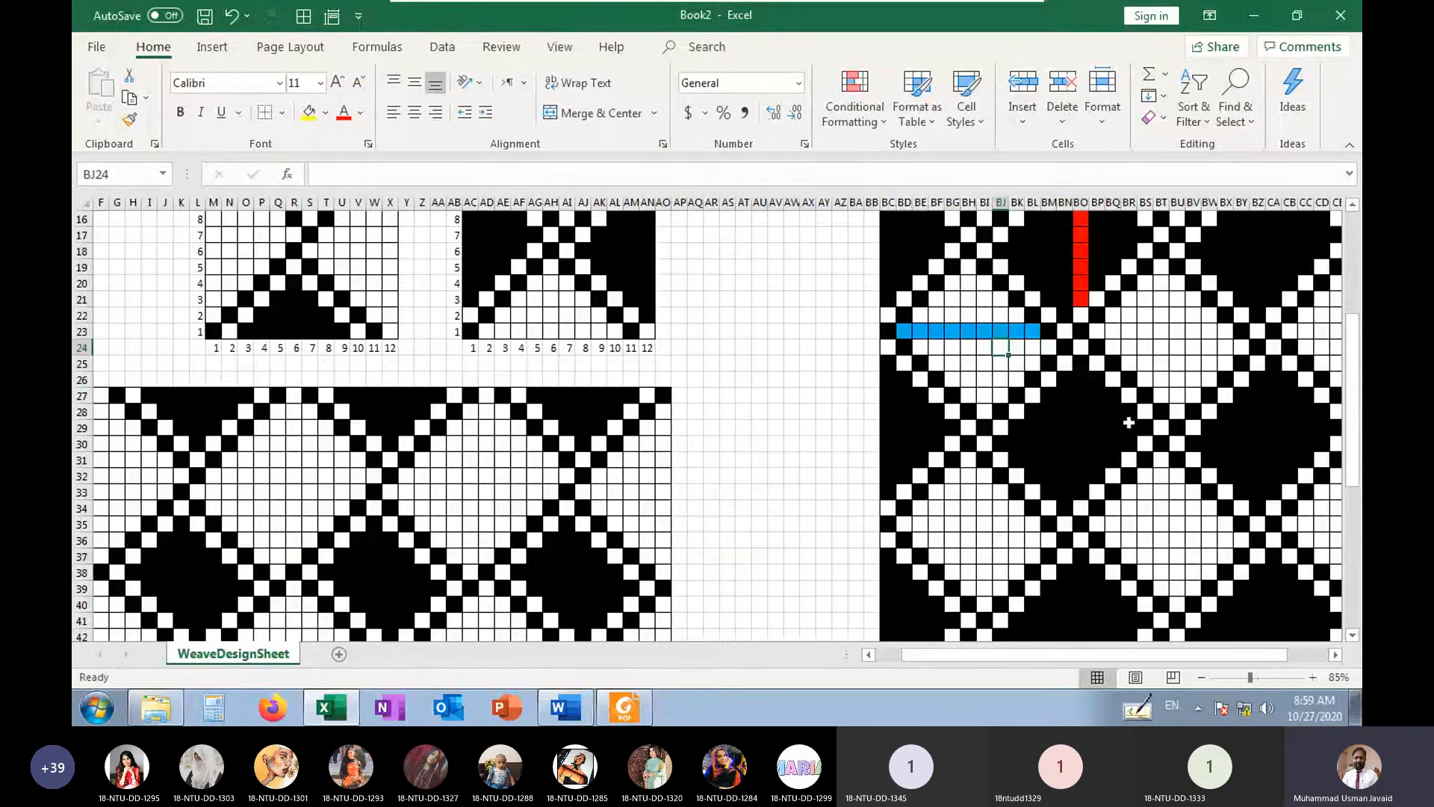
scroll(1098, 384, "up", 2)
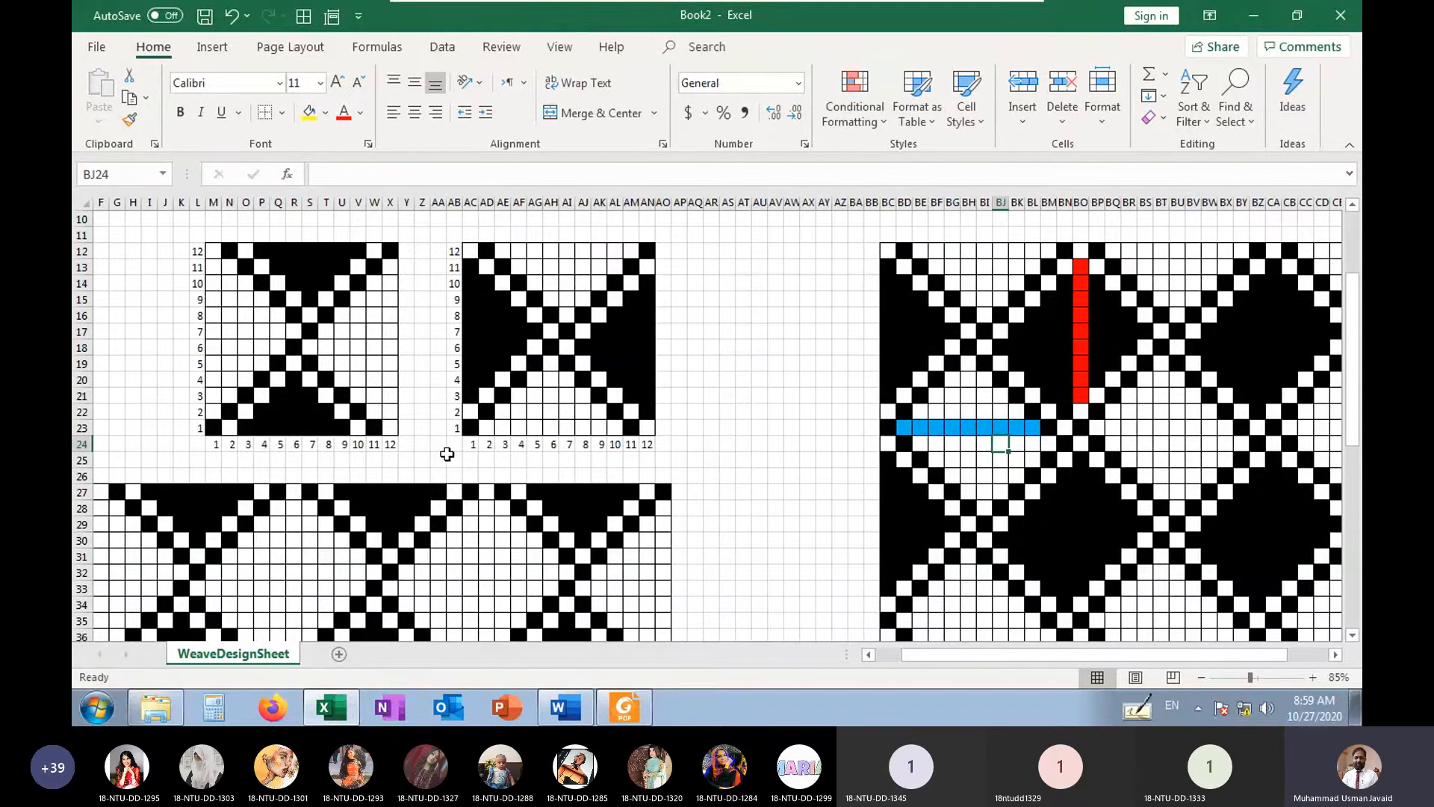
scroll(511, 478, "down", 3)
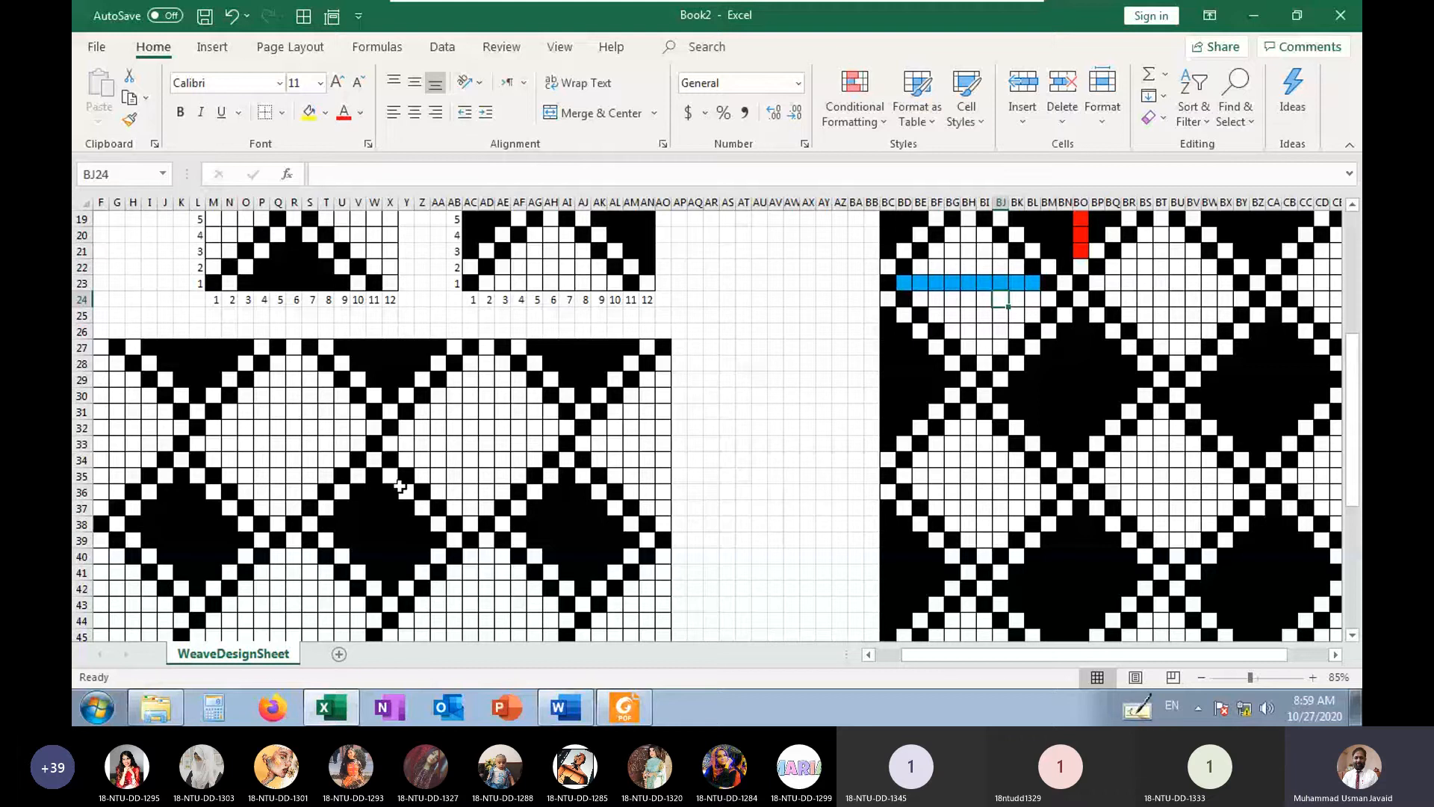
scroll(456, 497, "up", 2)
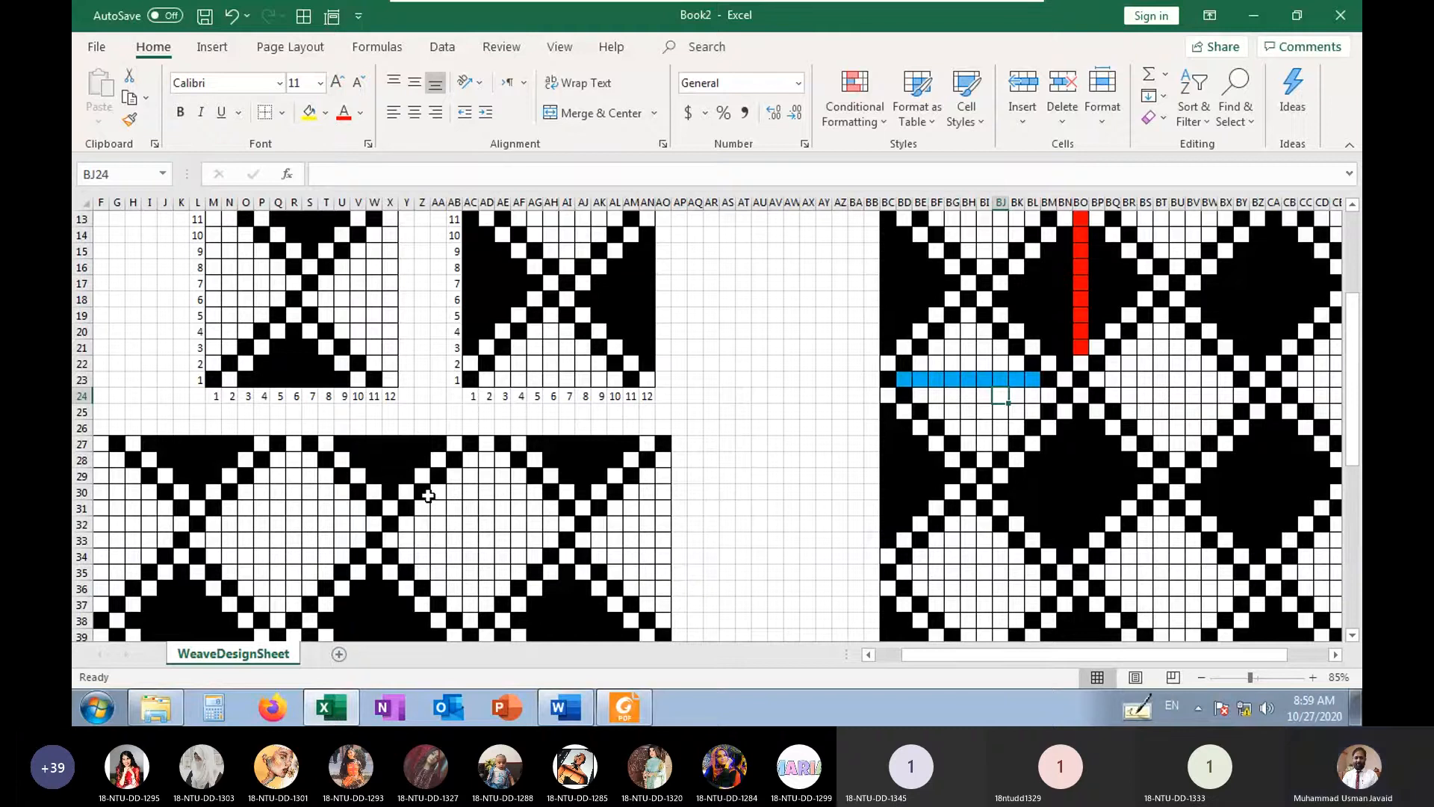
scroll(428, 496, "up", 2)
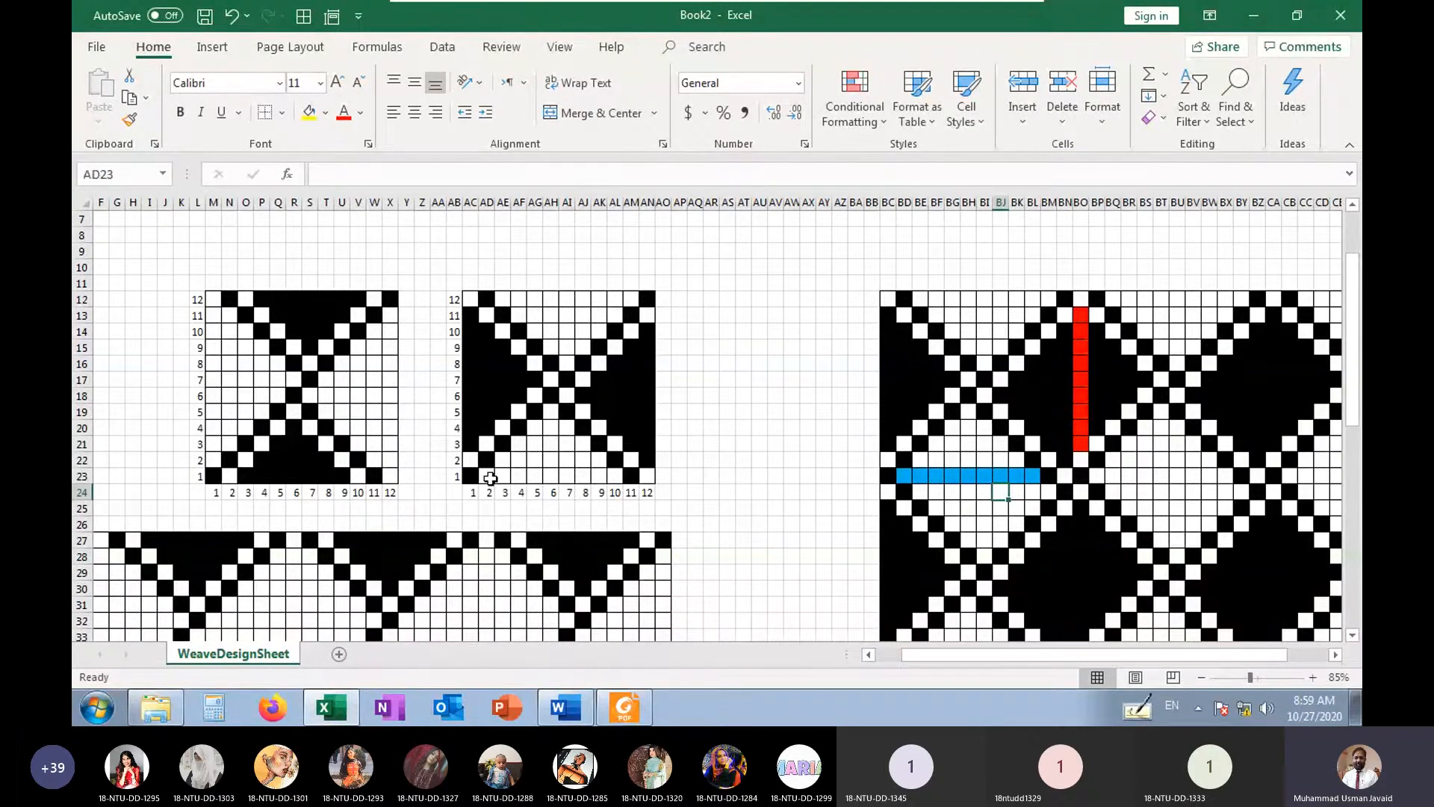
left_click_drag(491, 479, 616, 477)
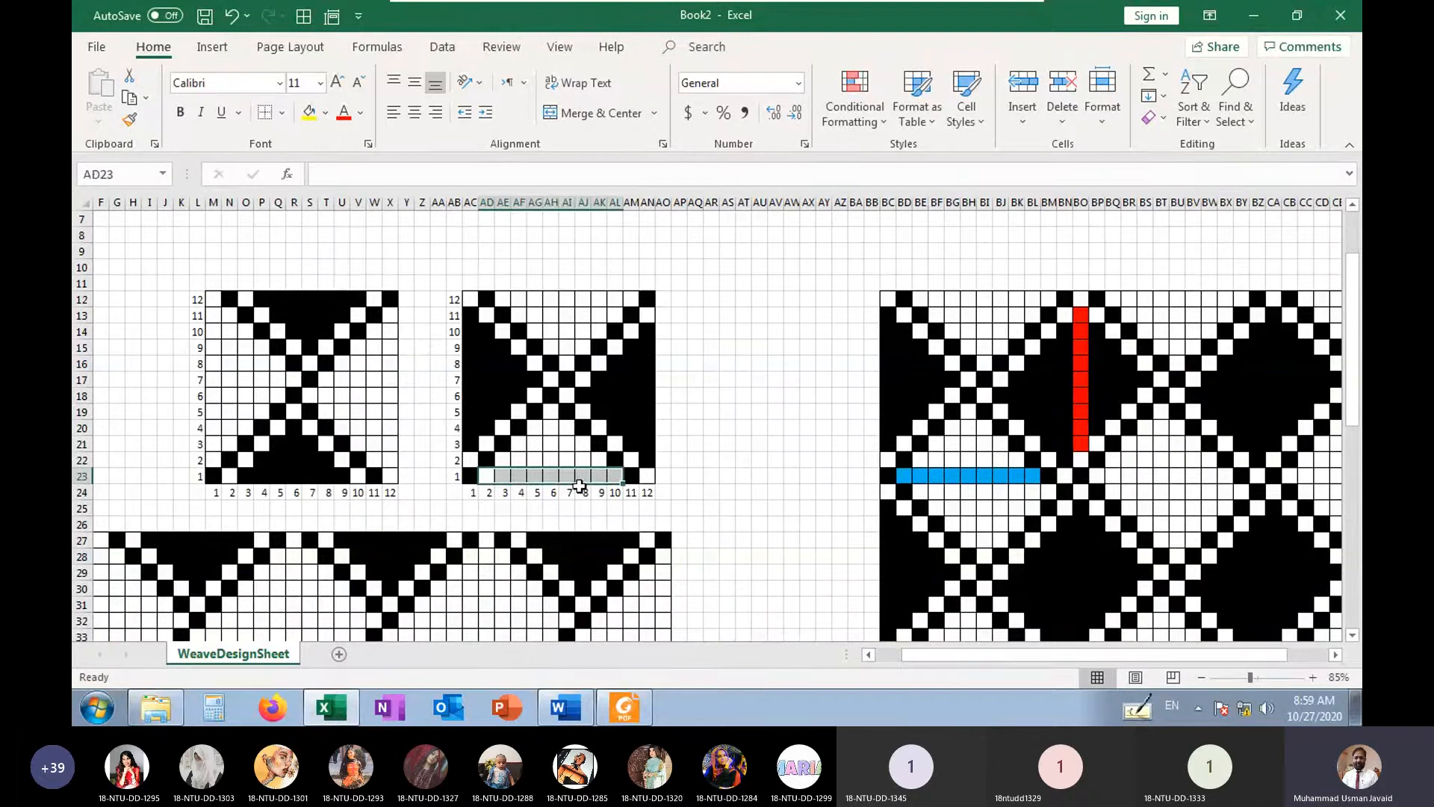
left_click_drag(469, 443, 467, 317)
left_click_drag(489, 475, 602, 477)
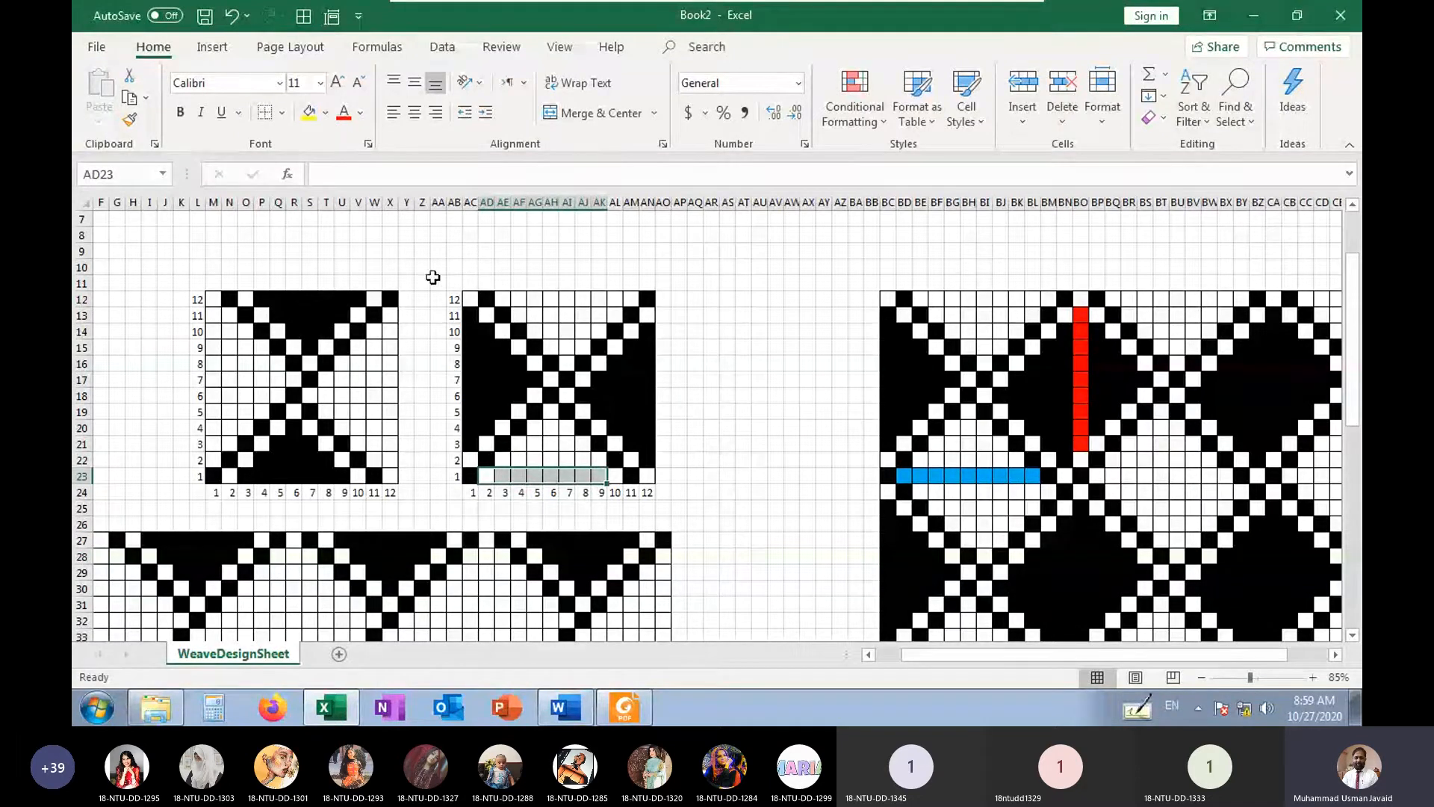
Fill AO10:AO25 beside the right weave with dark green as one side of a frame
left_click_drag(439, 266, 682, 511)
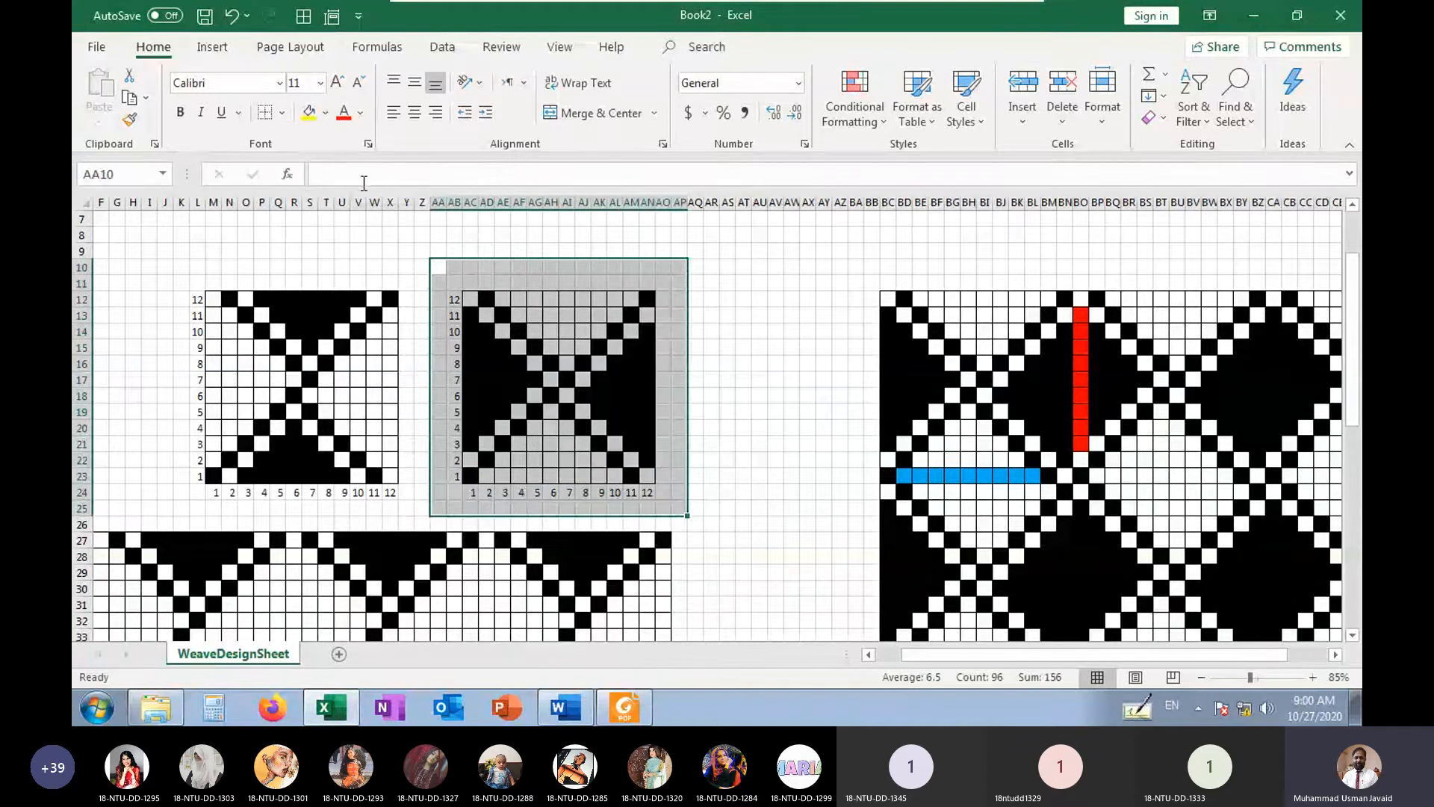
left_click(528, 283)
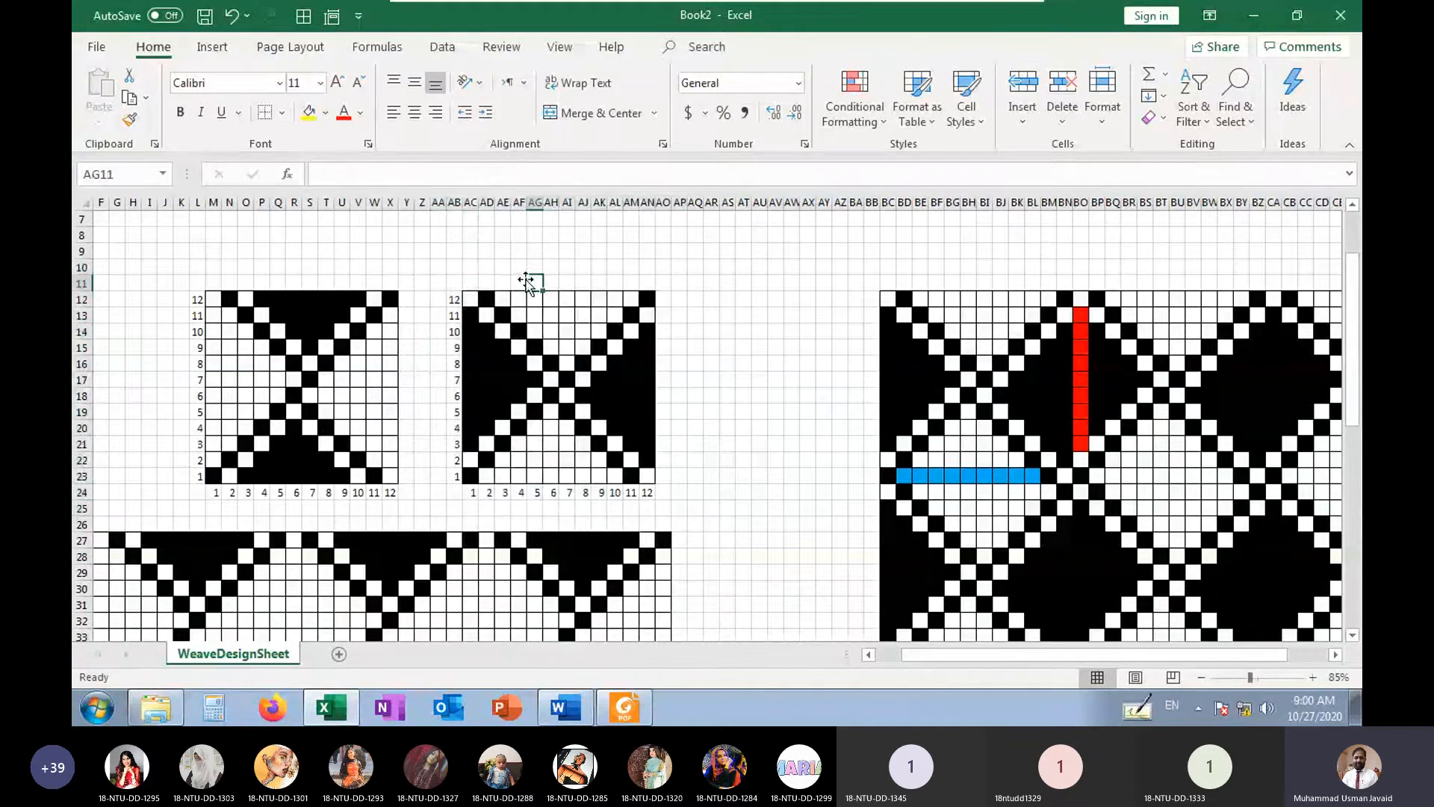
left_click_drag(453, 266, 664, 513)
left_click(711, 330)
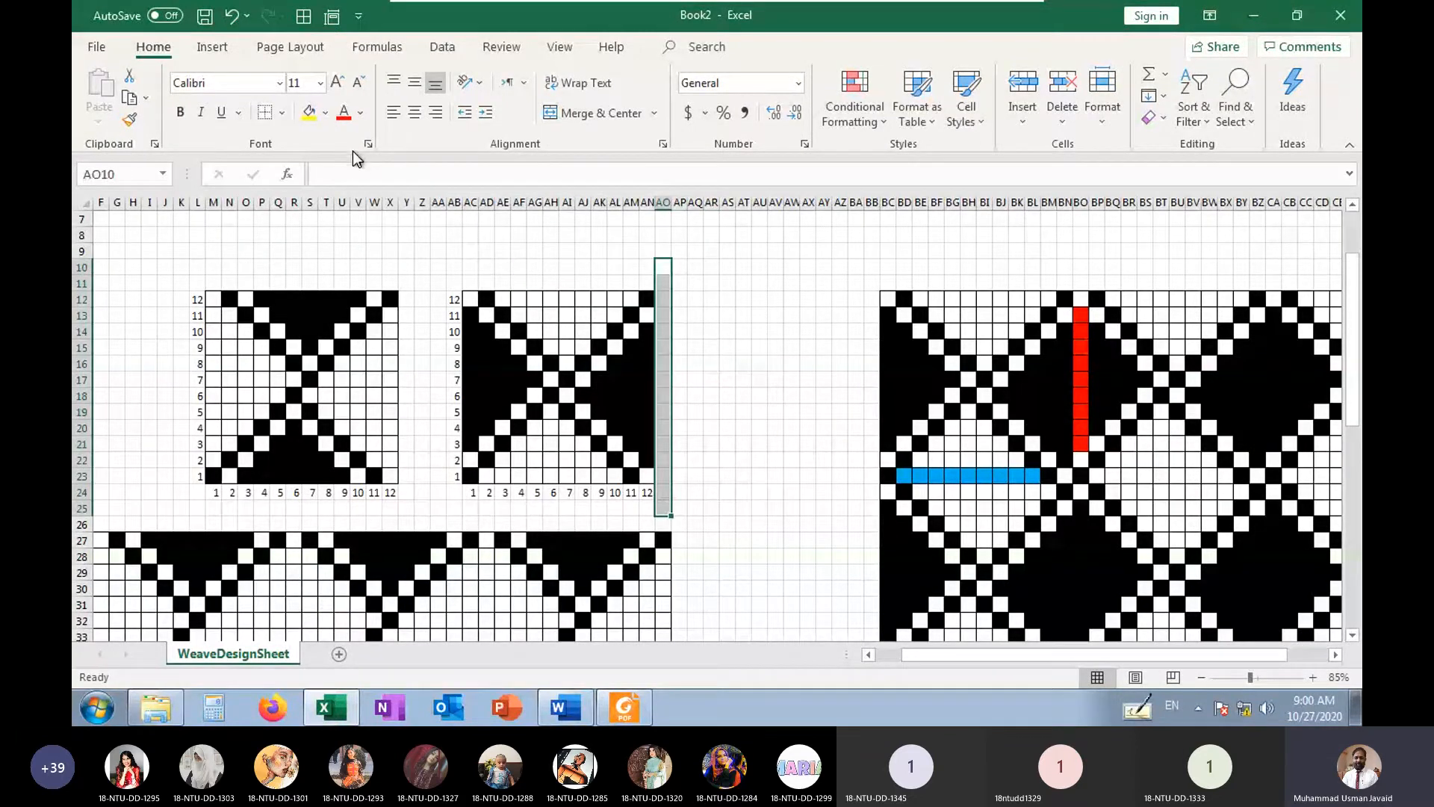
left_click(330, 116)
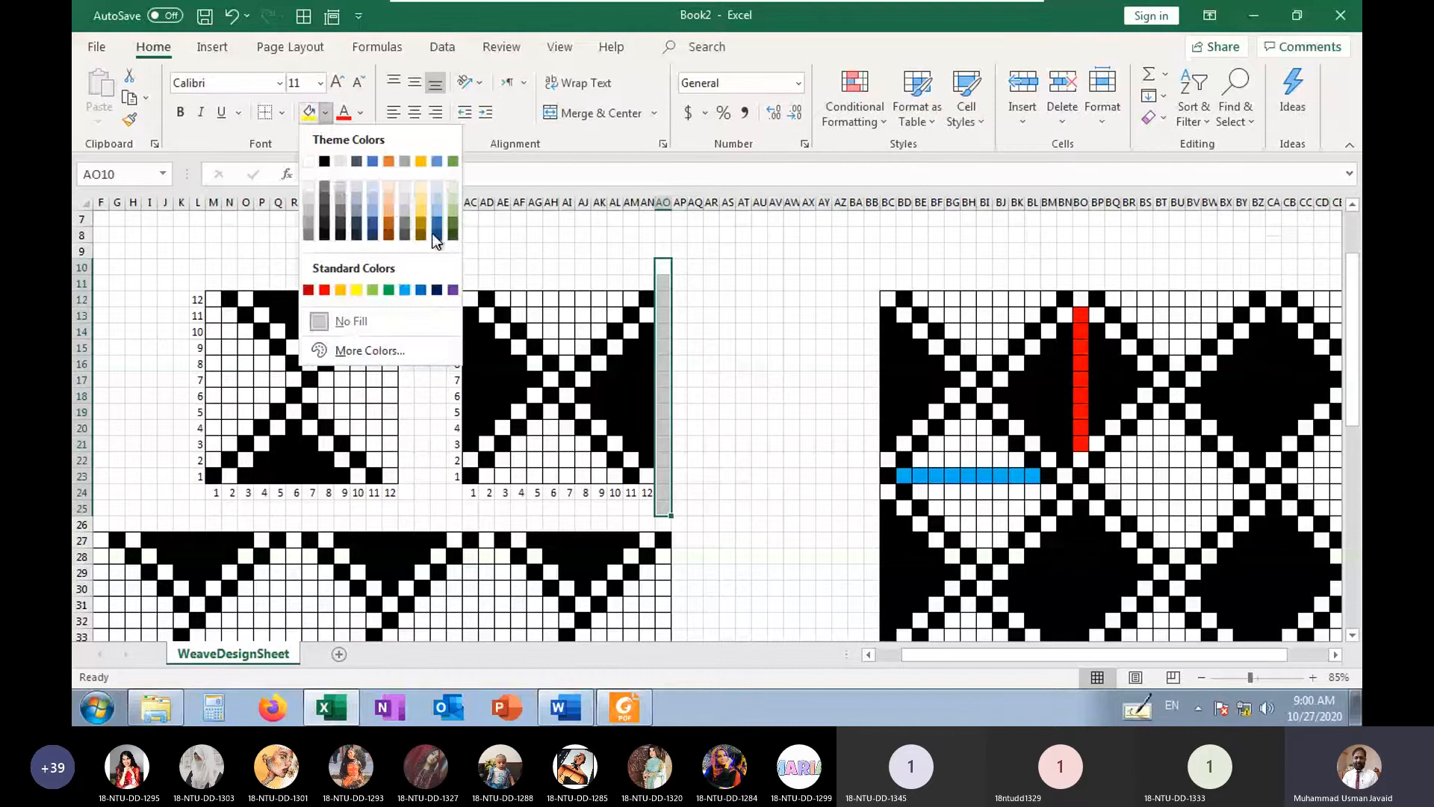
left_click(454, 235)
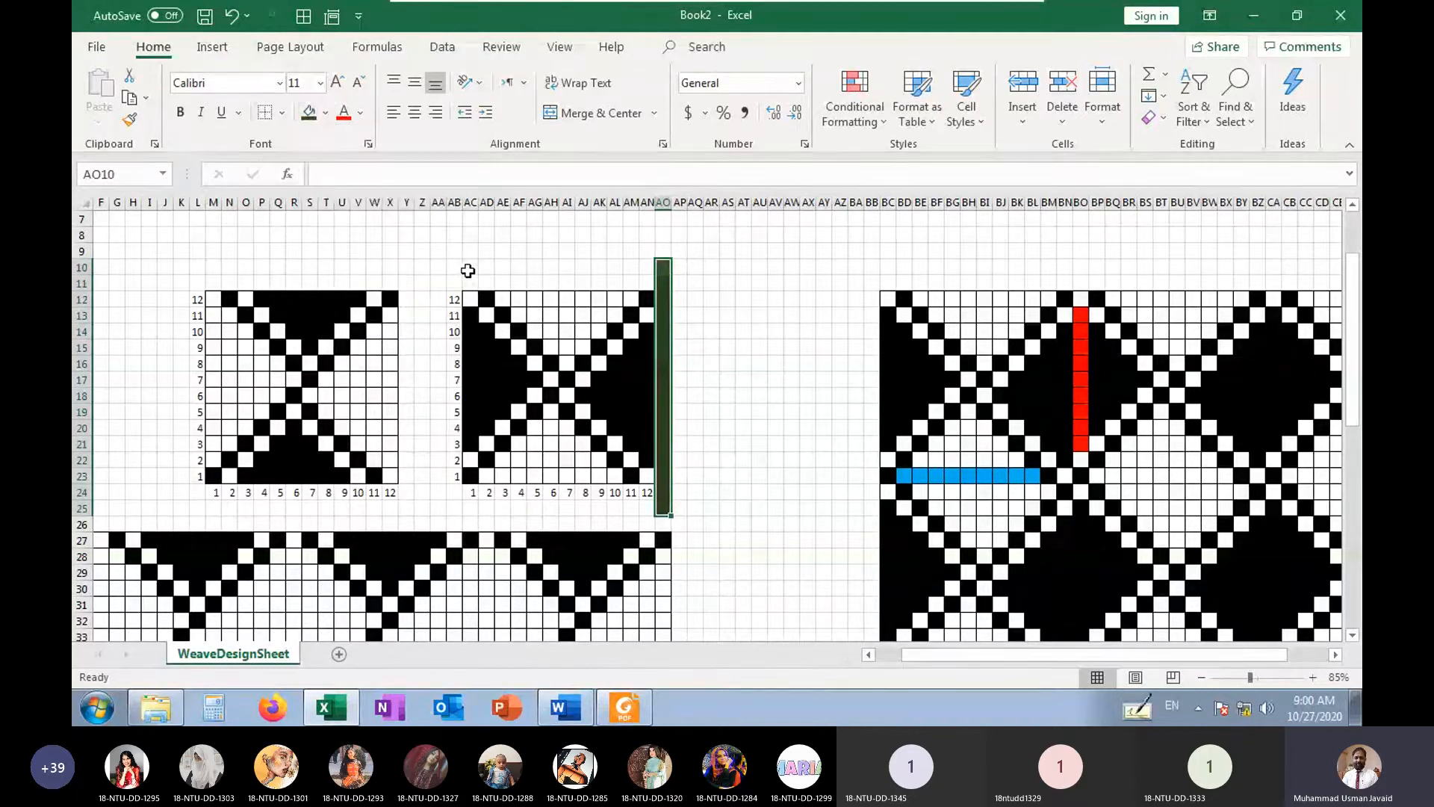
Complete the dark green frame around the right weave by filling AA10:AO10, AA10:AA25 and AA25:AN25
left_click_drag(439, 266, 664, 267)
left_click(309, 112)
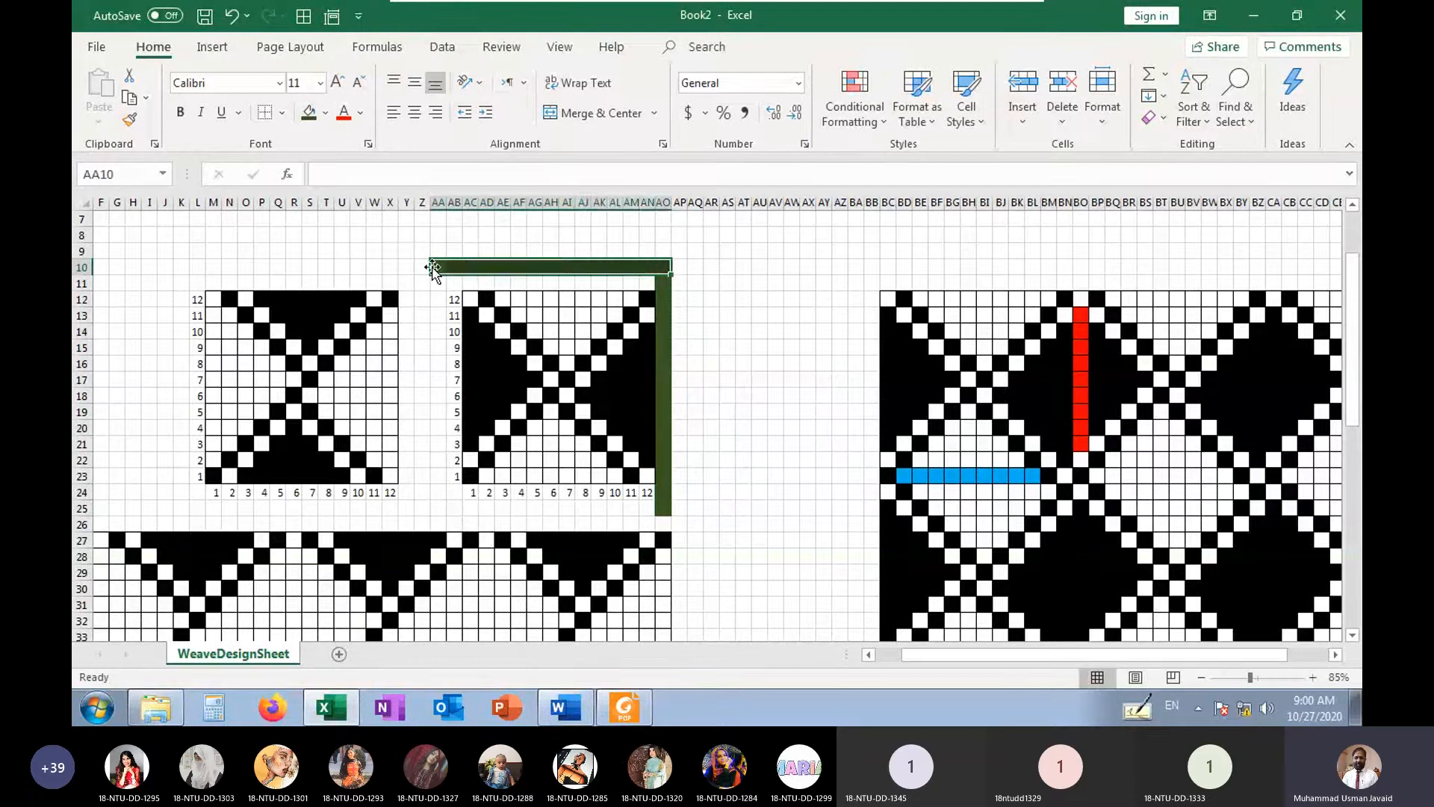
left_click_drag(434, 267, 647, 509)
left_click(316, 115)
left_click(499, 511)
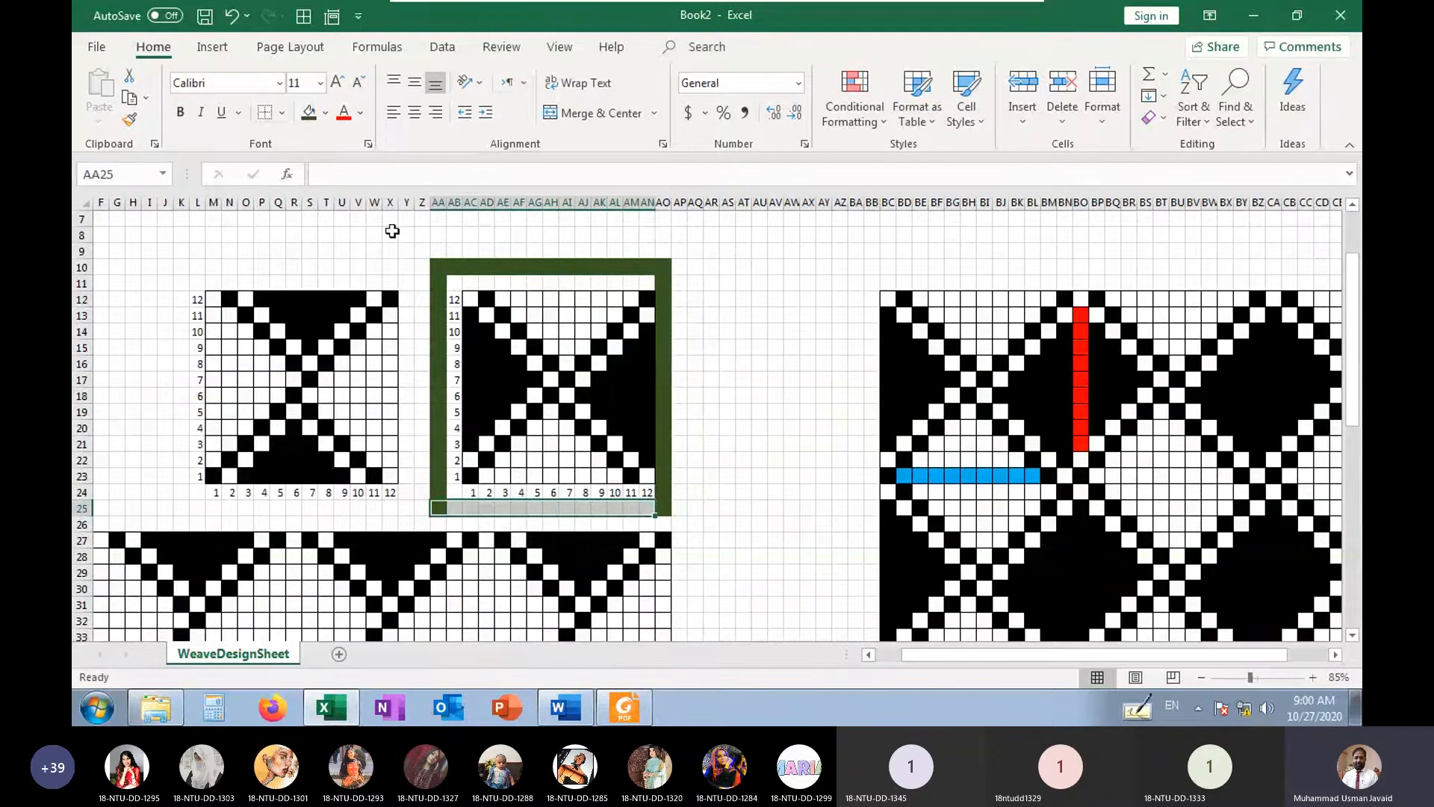
left_click(304, 118)
left_click(695, 315)
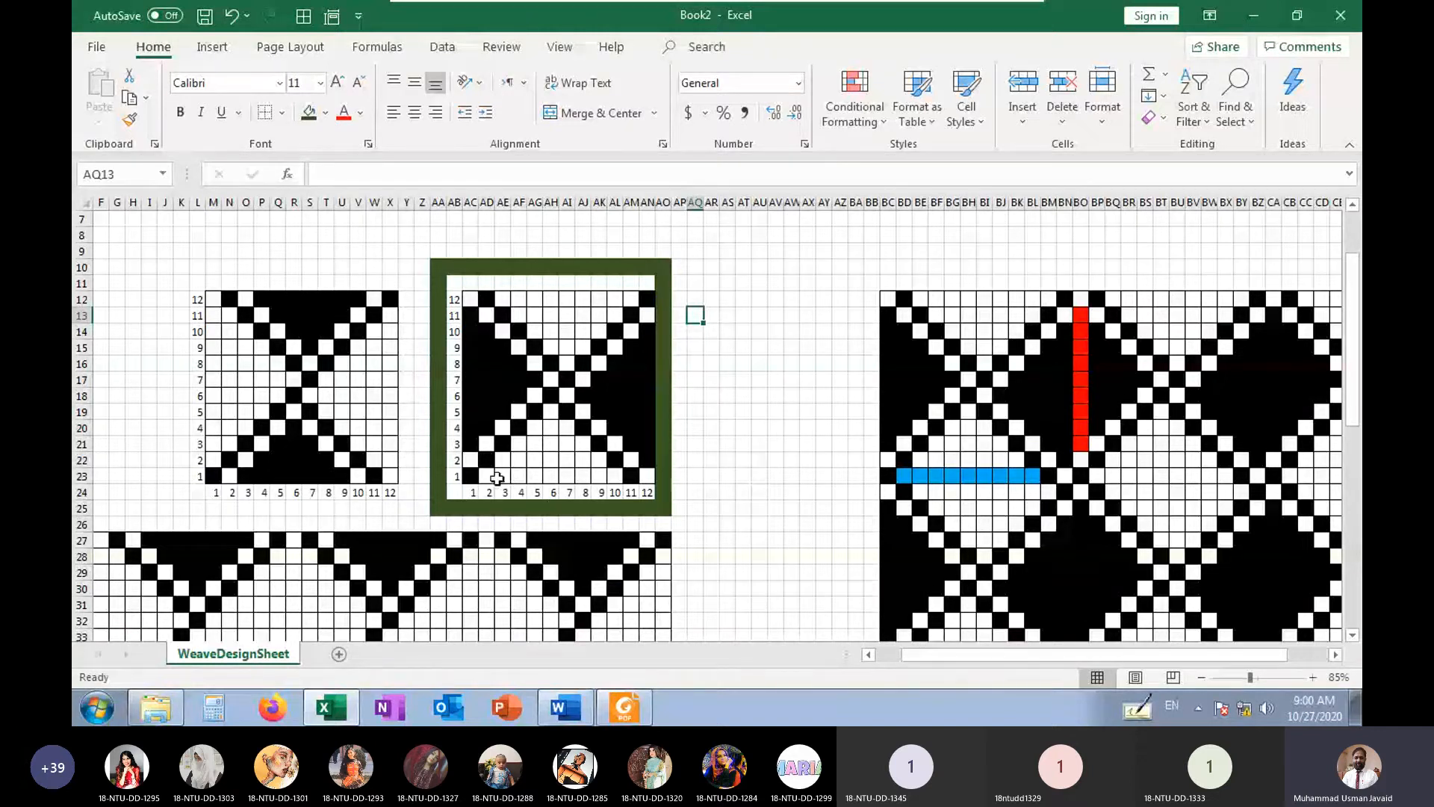
Examine the right weave's horizontal float along AD23:AL23 and its vertical float along AC13:AC21
left_click_drag(487, 476, 609, 476)
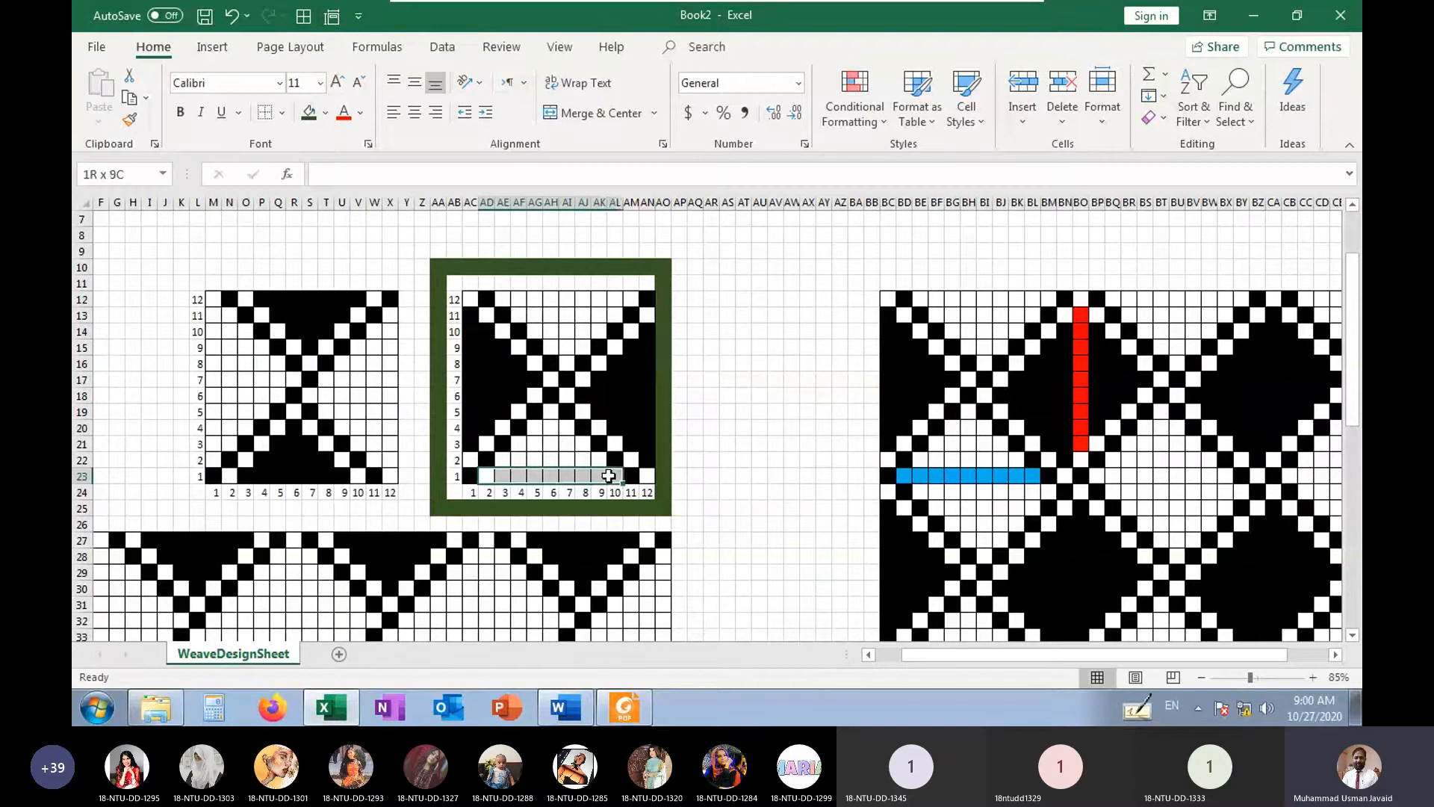
left_click(470, 443)
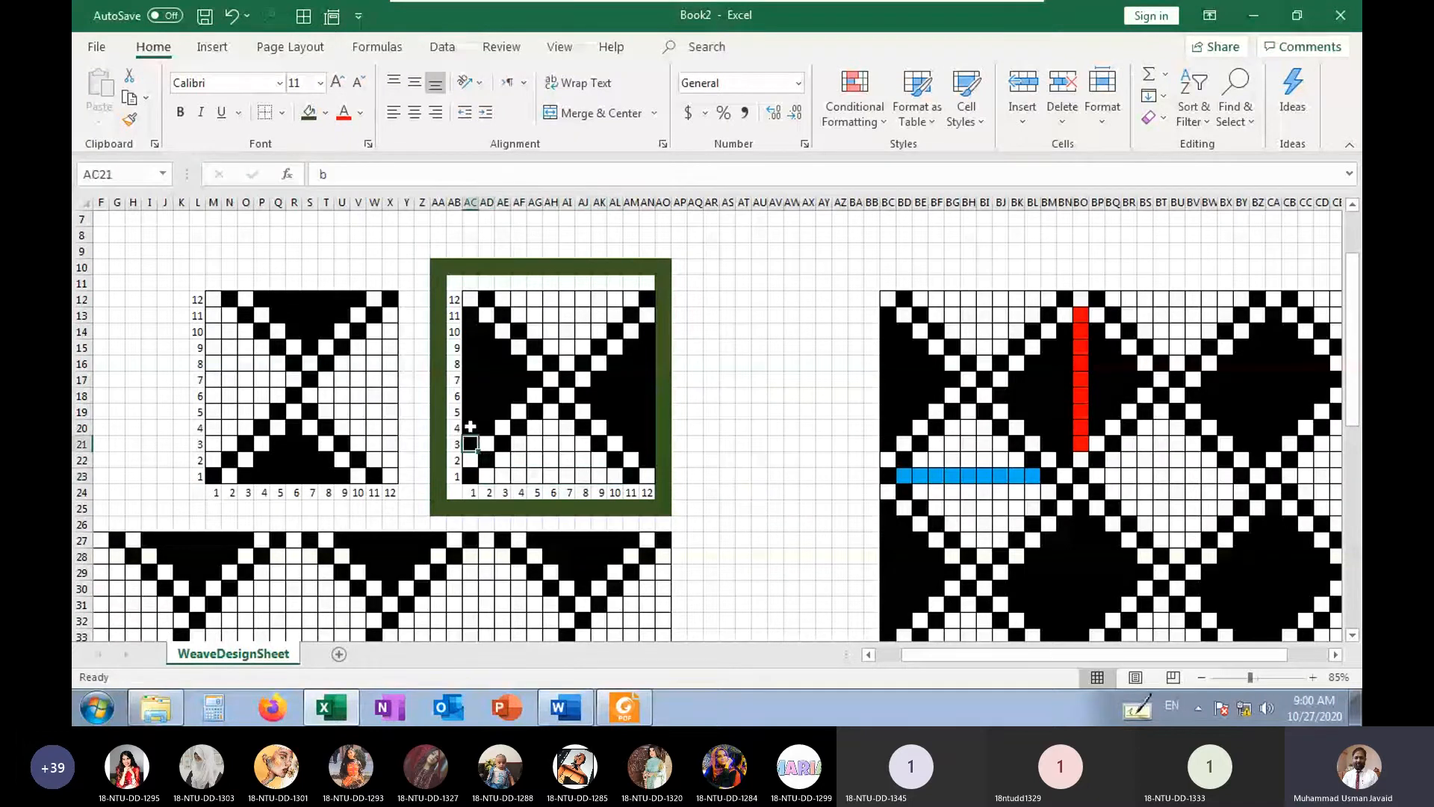
left_click_drag(470, 425, 465, 315)
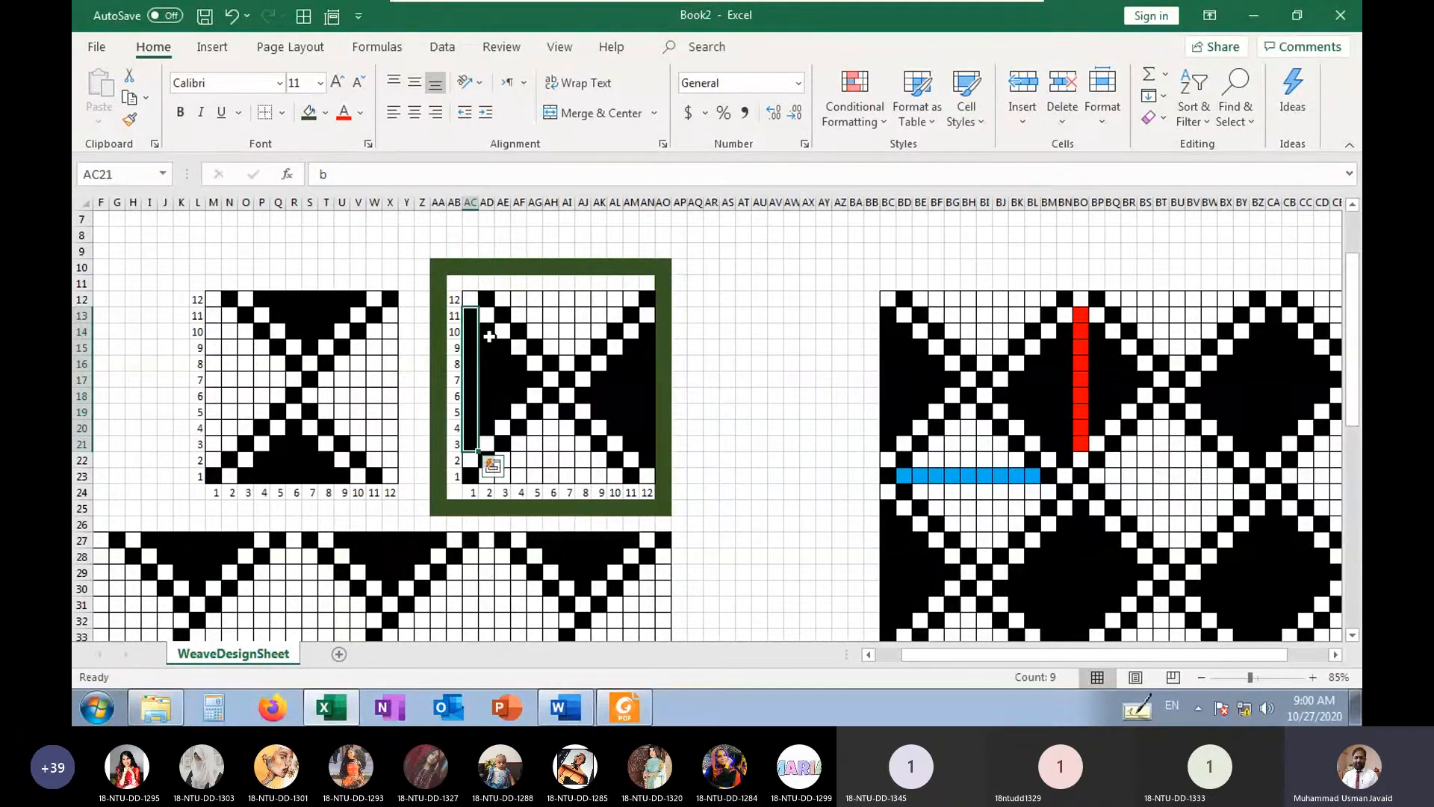
left_click_drag(487, 476, 612, 476)
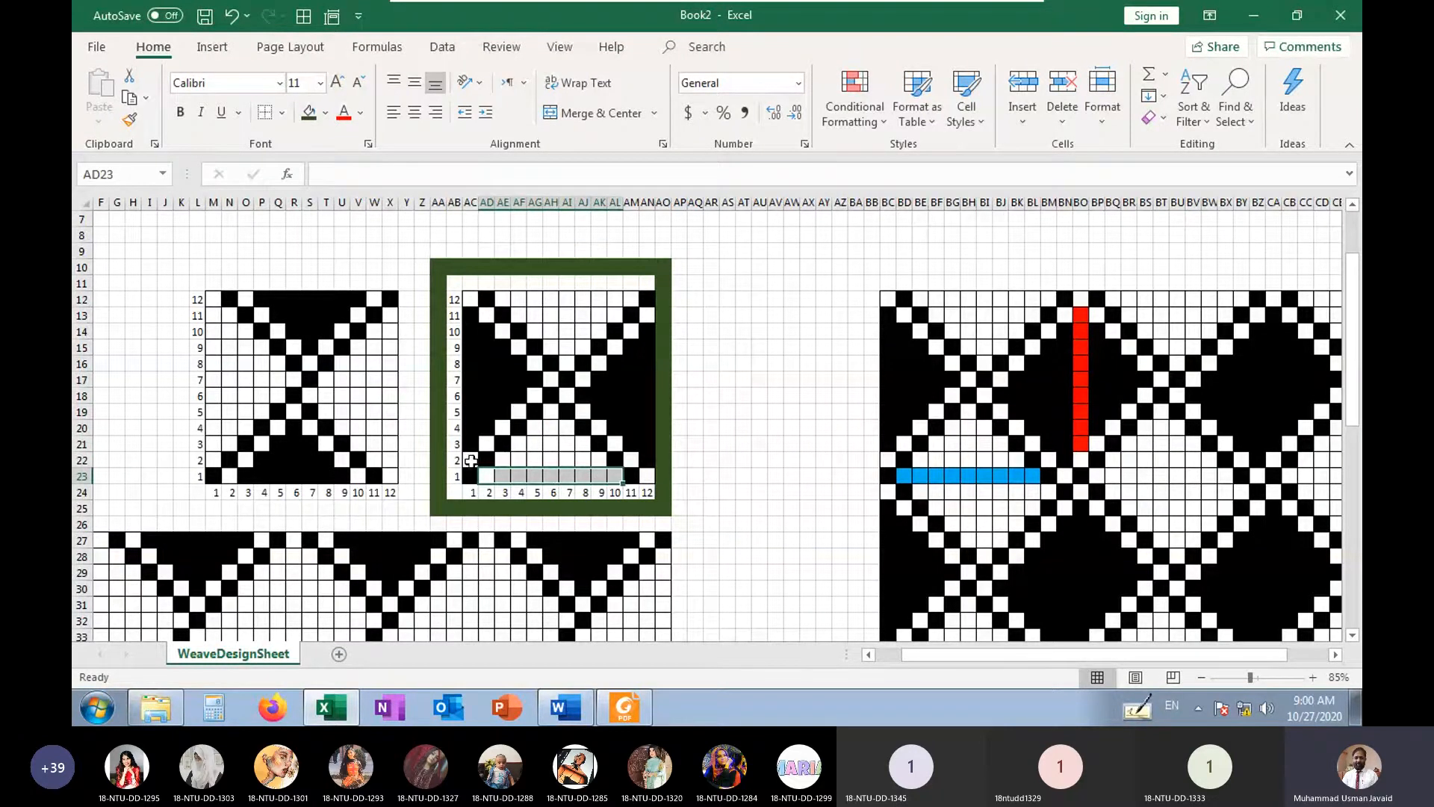
left_click_drag(471, 444, 473, 321)
left_click(550, 476)
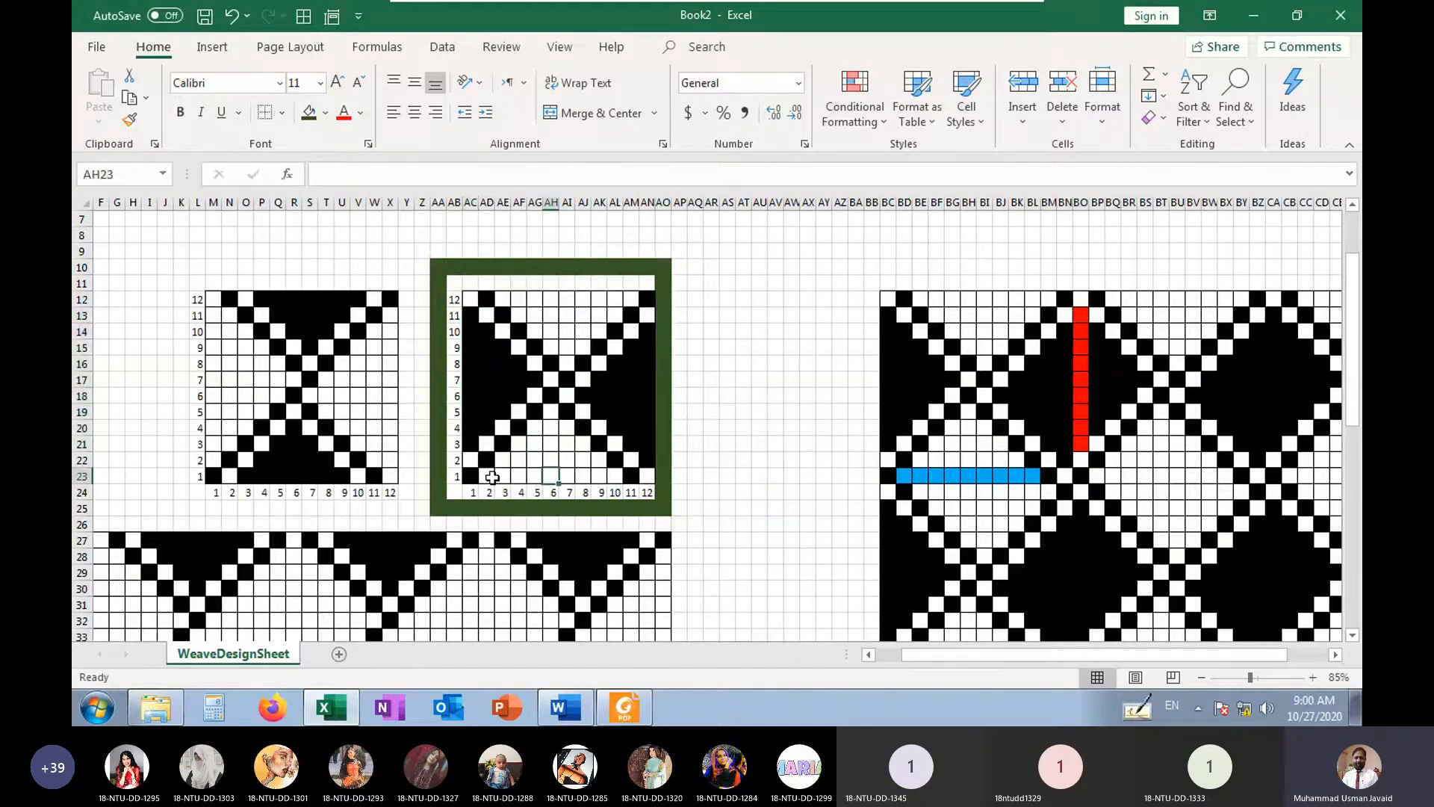
left_click_drag(491, 479, 615, 476)
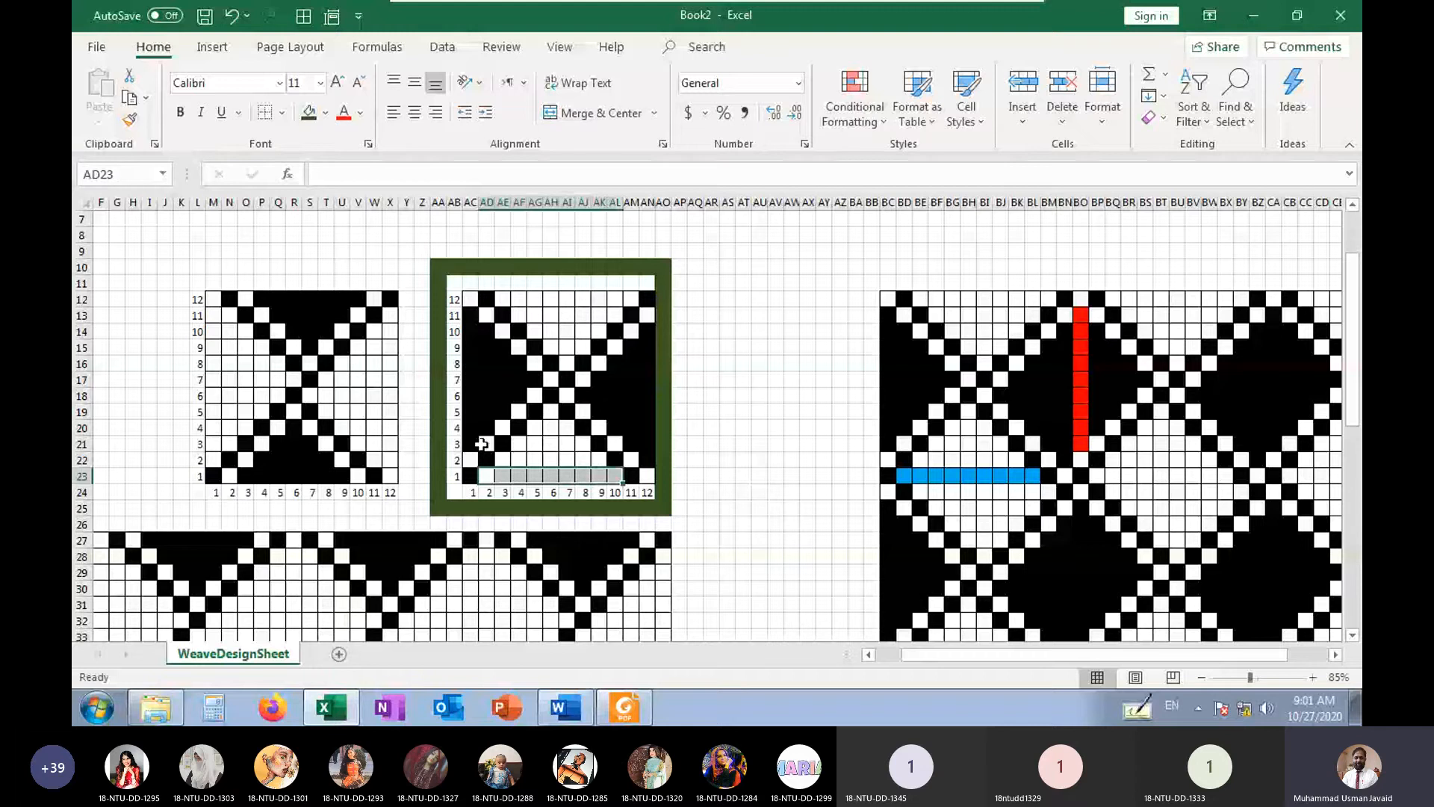
left_click_drag(471, 447, 470, 322)
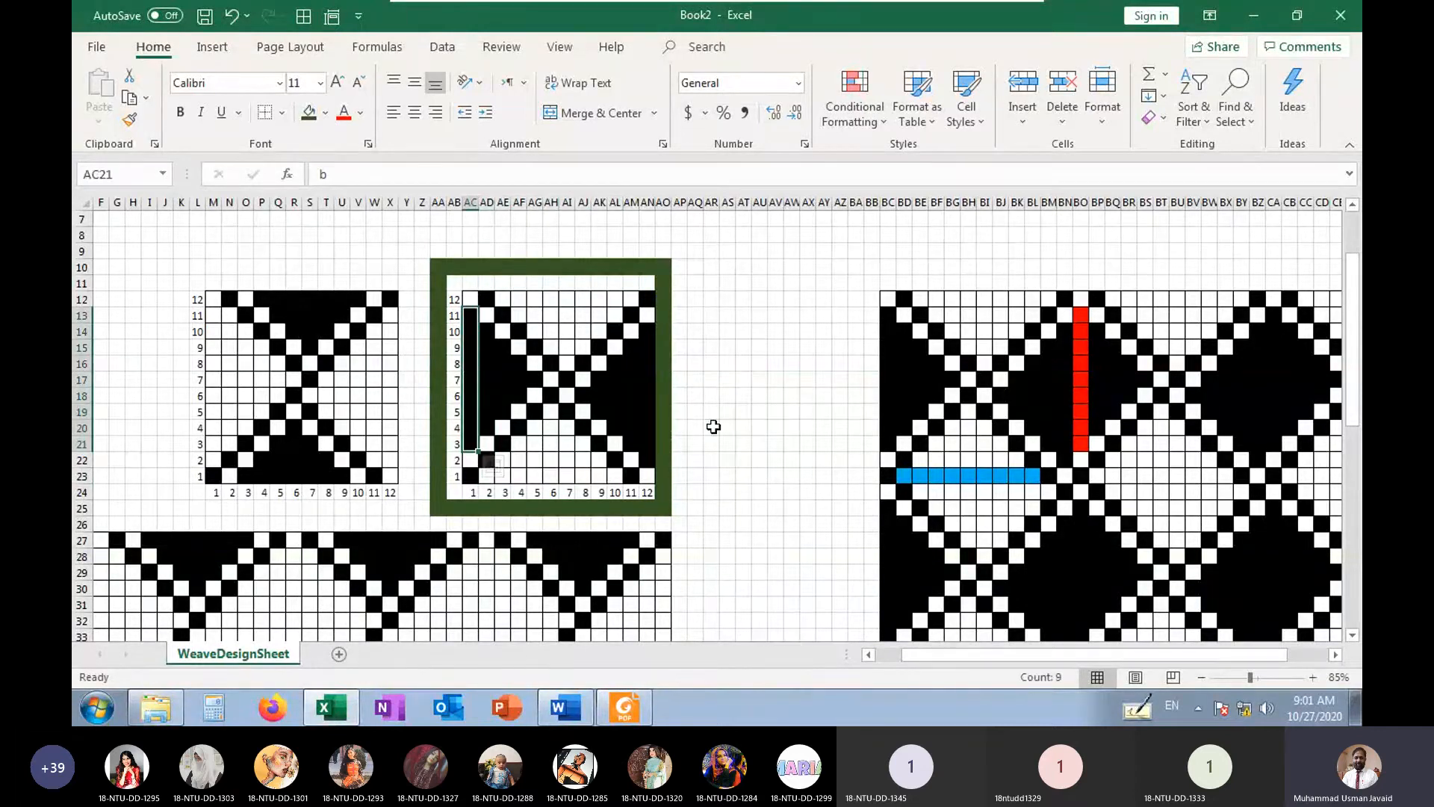
left_click(712, 427)
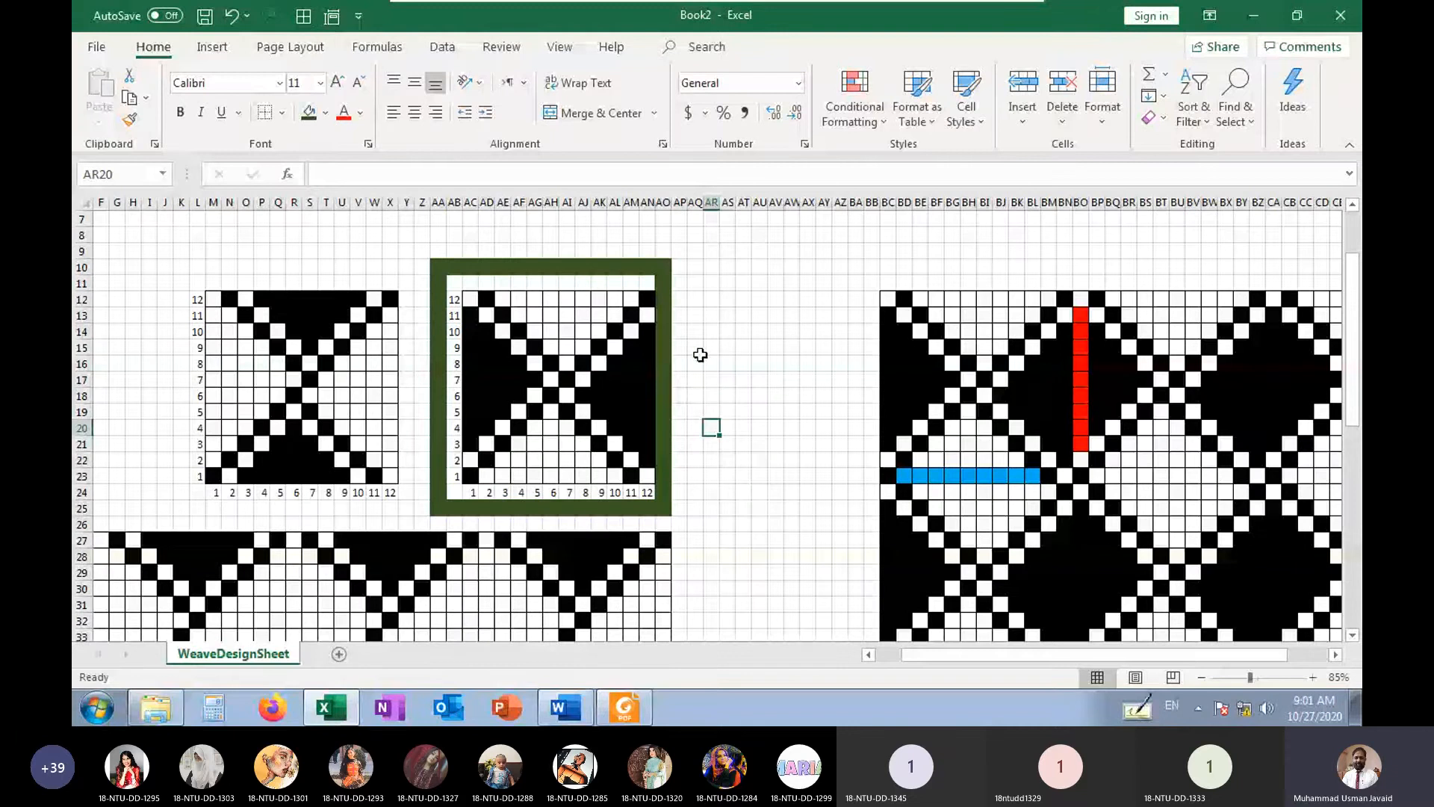
Review both single repeats against the tiled patterns further down and across the sheet
left_click(727, 460)
scroll(728, 478, "down", 4)
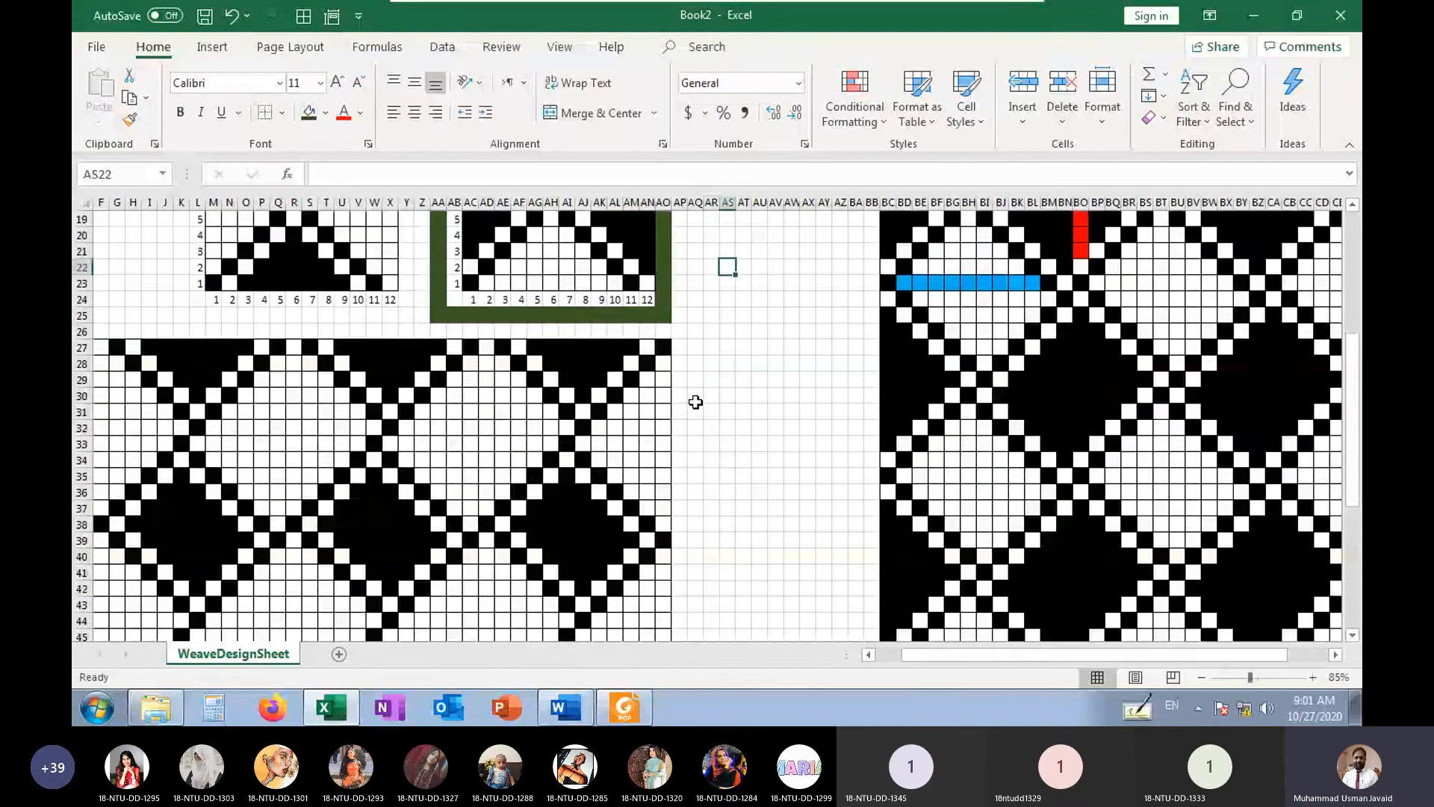
scroll(635, 410, "up", 1)
scroll(598, 421, "up", 2)
scroll(775, 535, "down", 5)
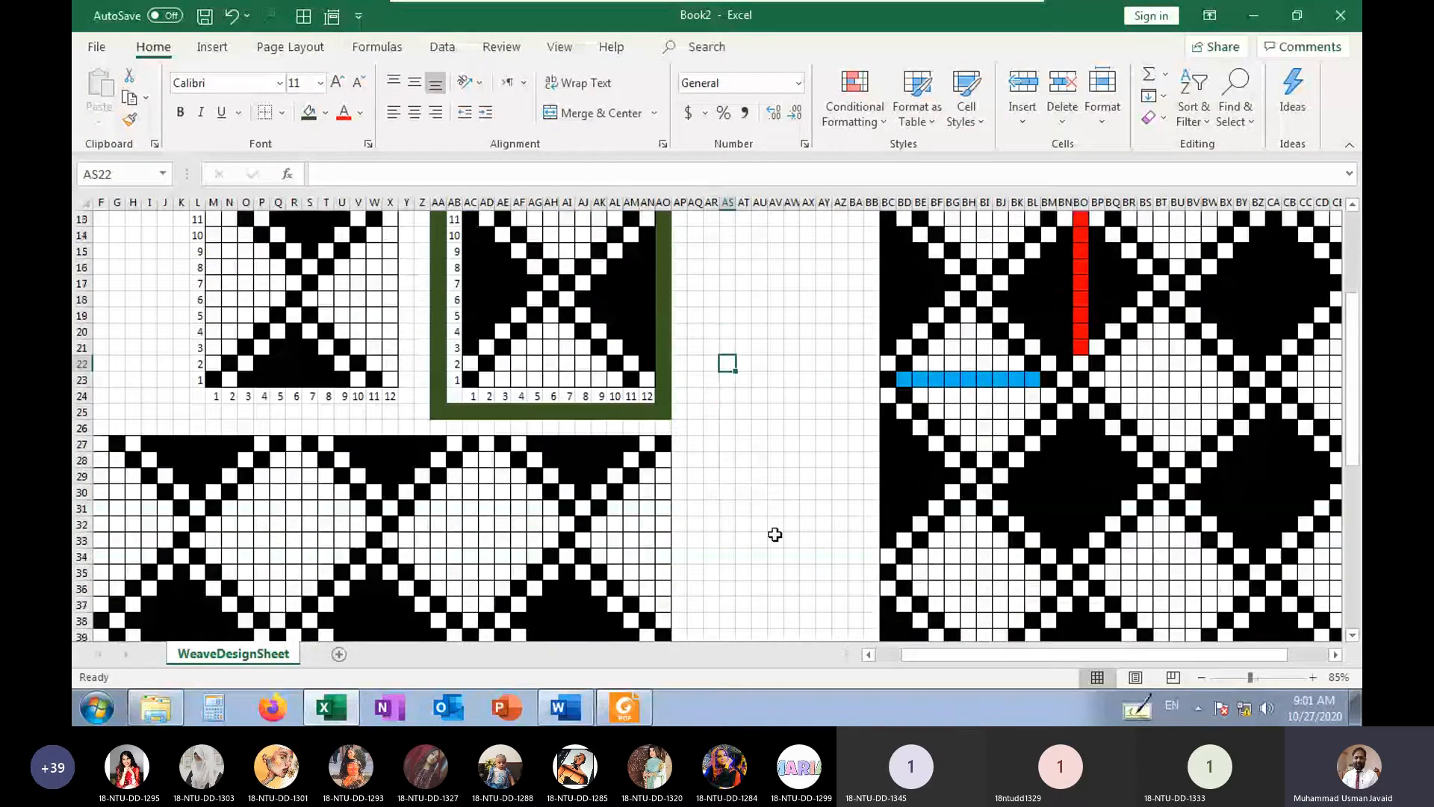
scroll(774, 535, "down", 9)
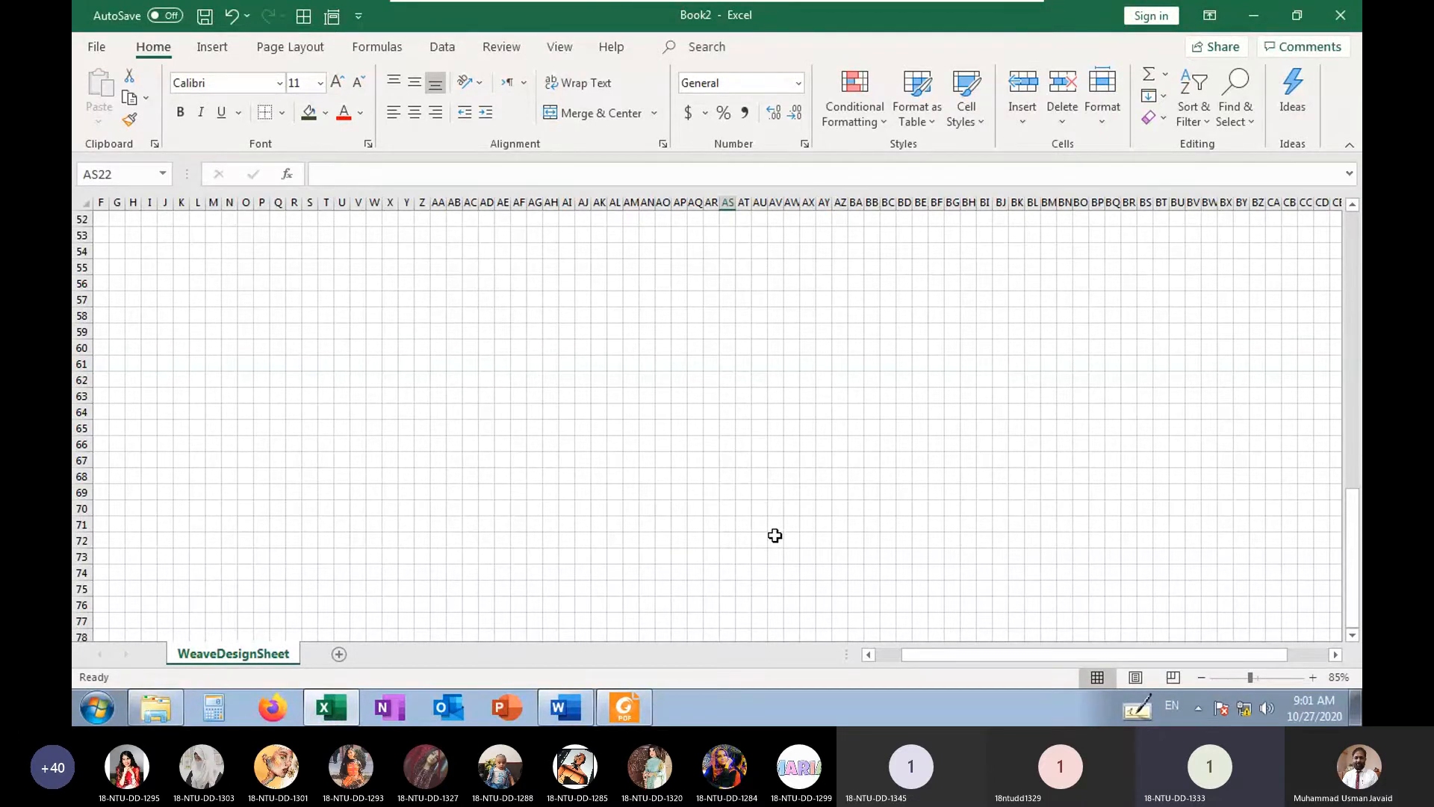
scroll(775, 536, "up", 14)
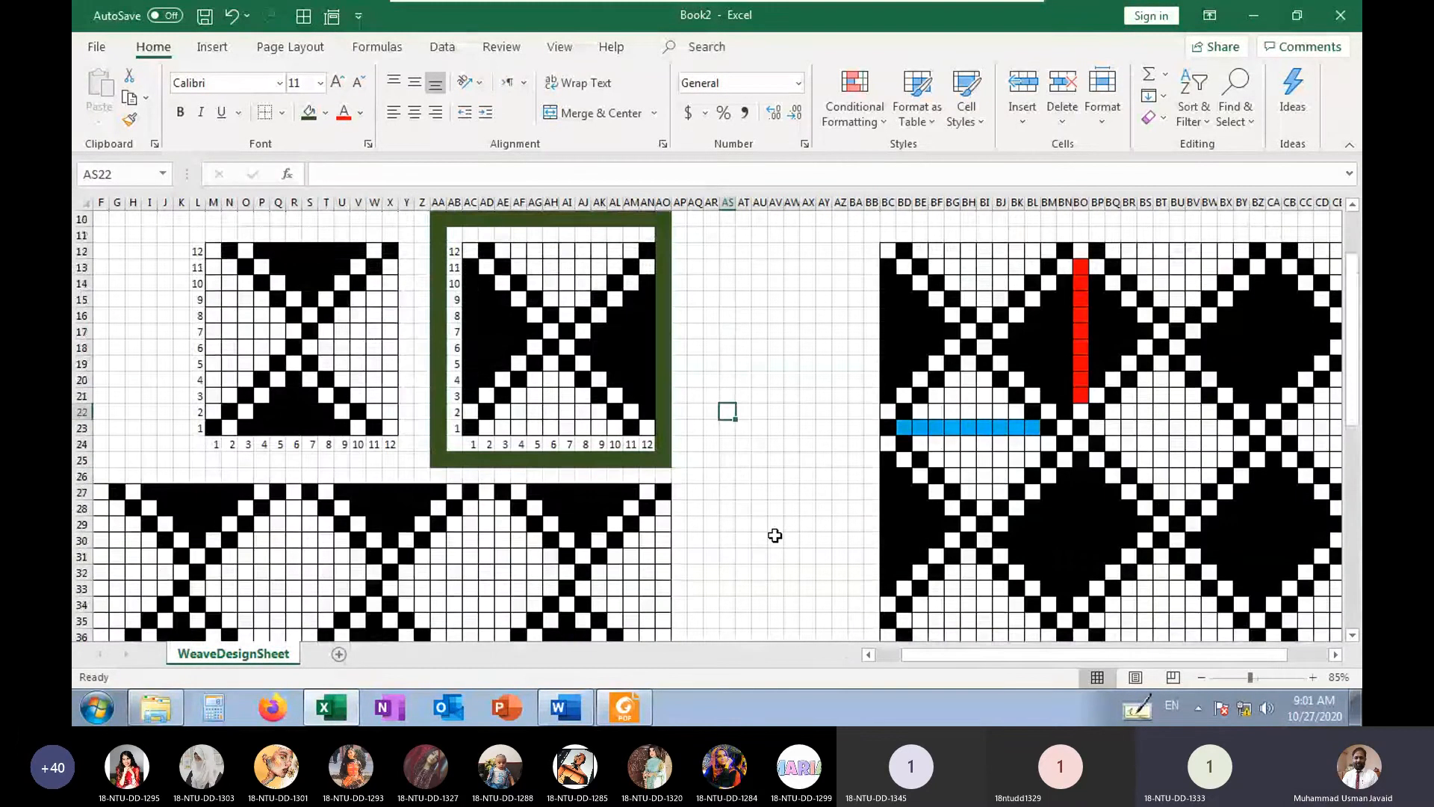
scroll(775, 535, "up", 2)
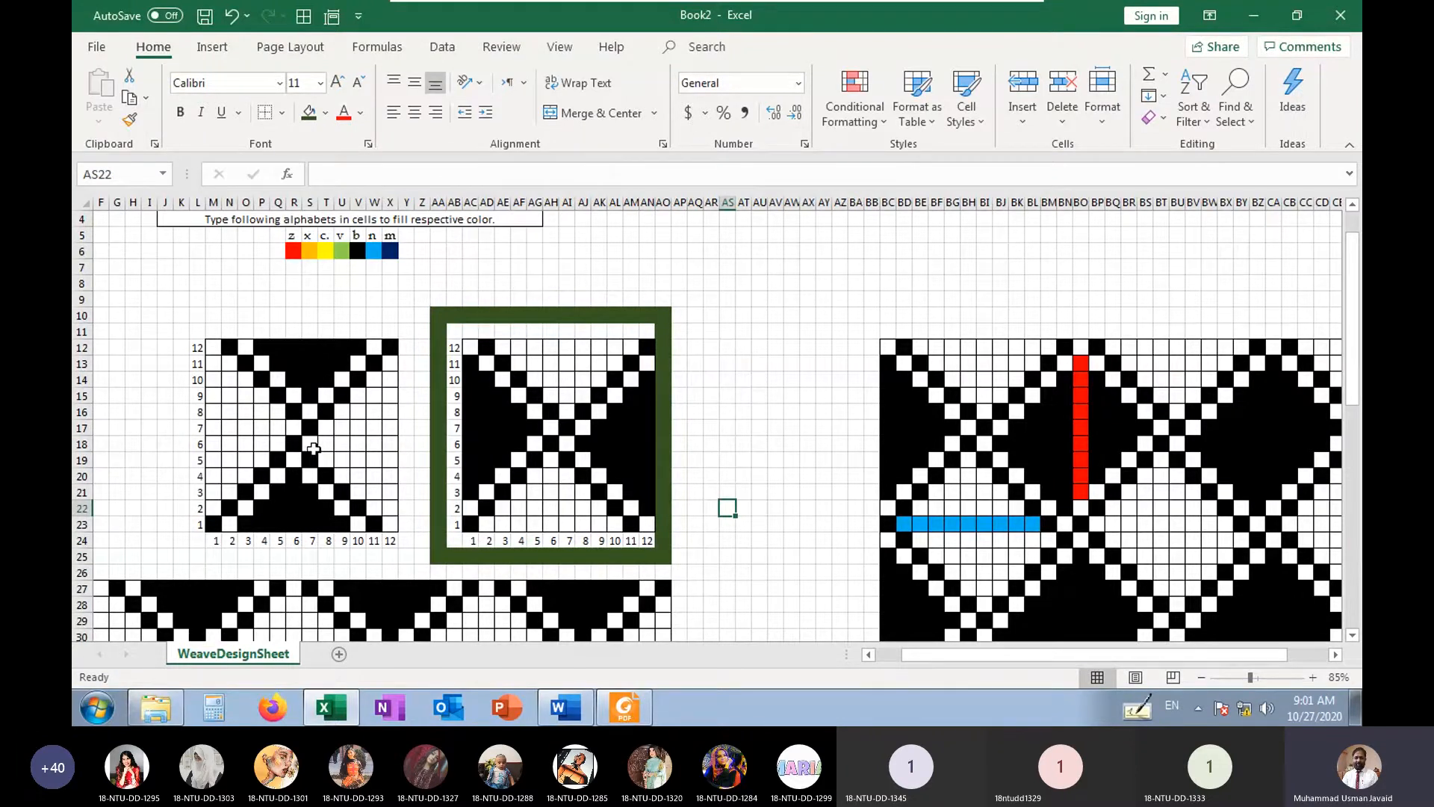
Enter n in every cell of S18:X18 to mark part of the left weave's sixth-pick float in blue
left_click_drag(313, 448, 398, 449)
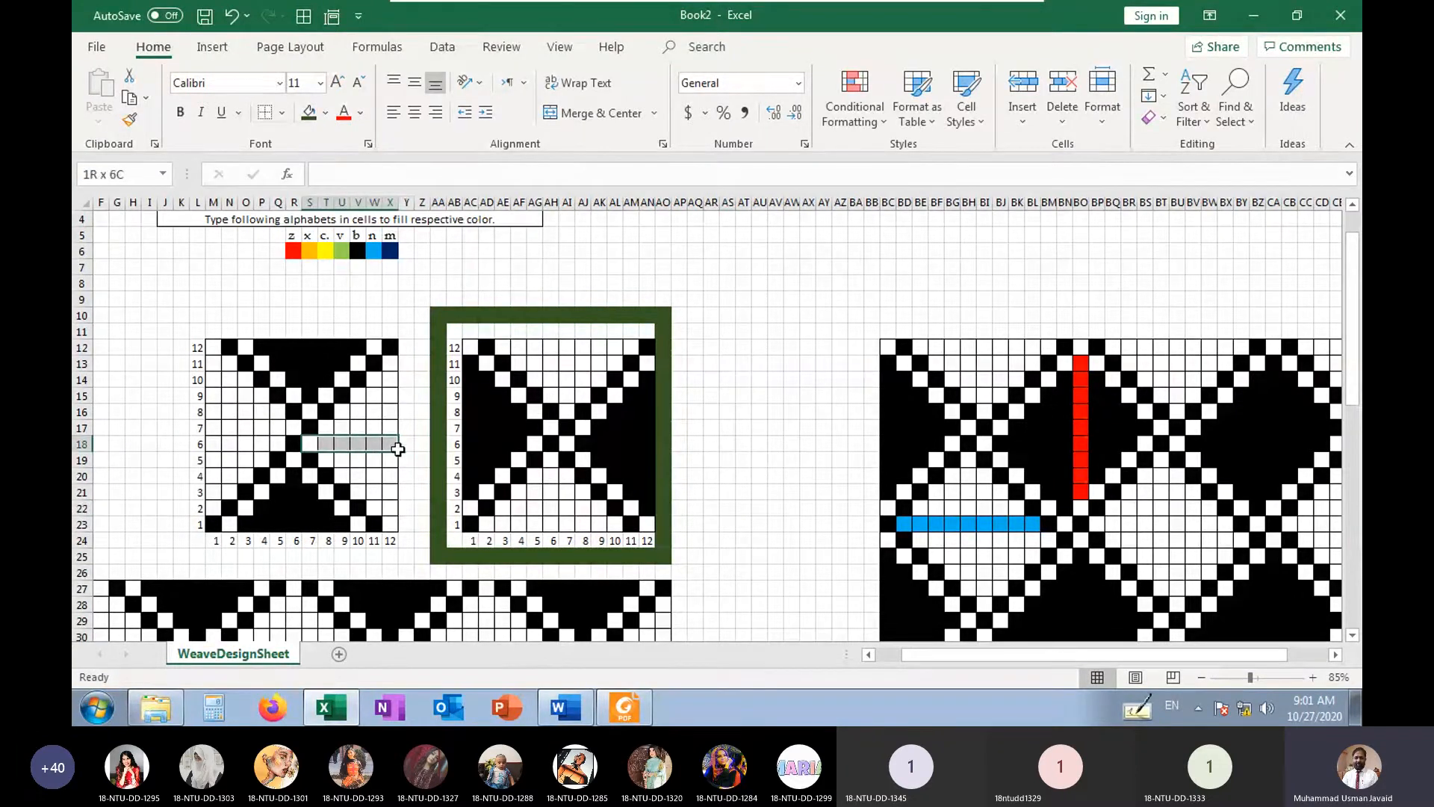
left_click_drag(216, 447, 384, 446)
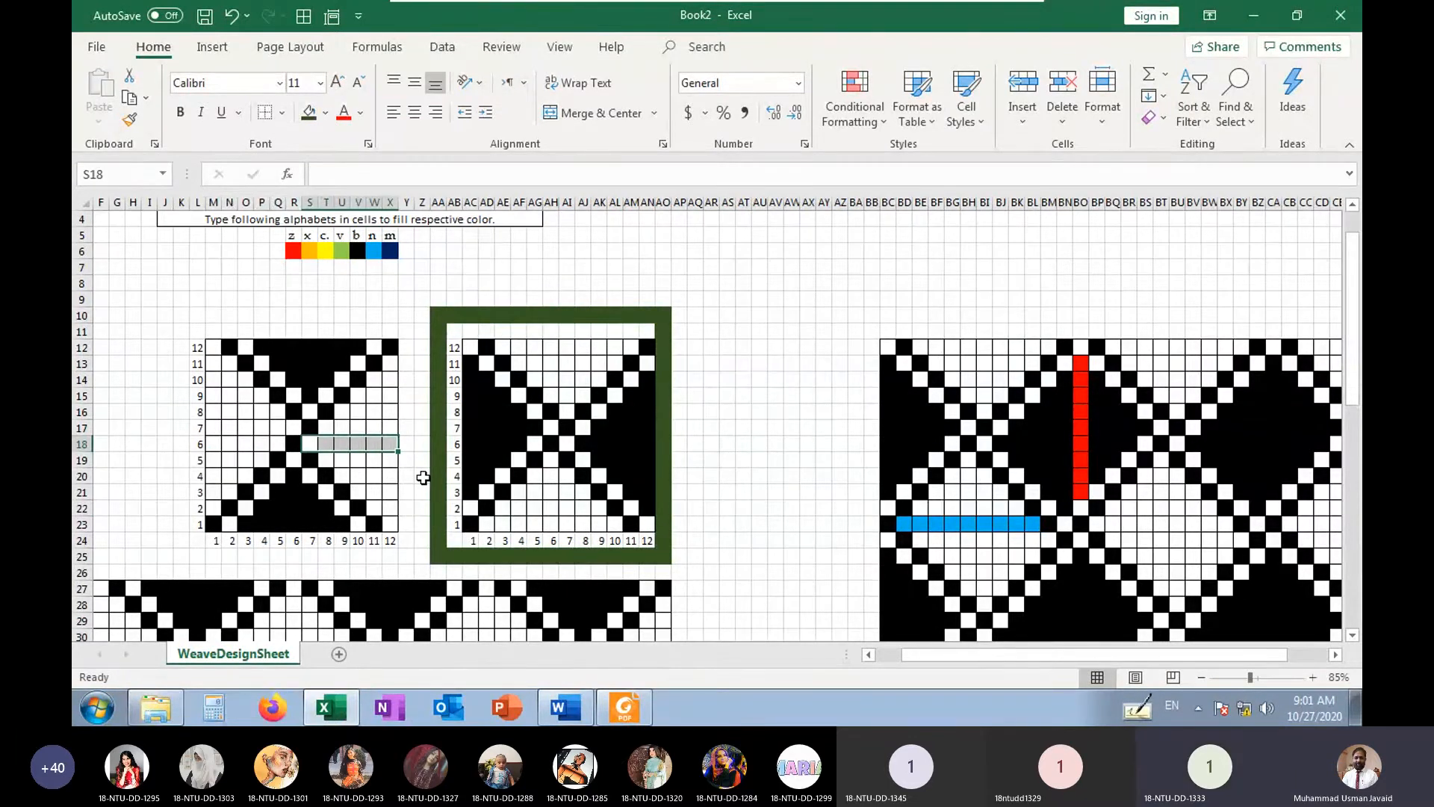
type("n")
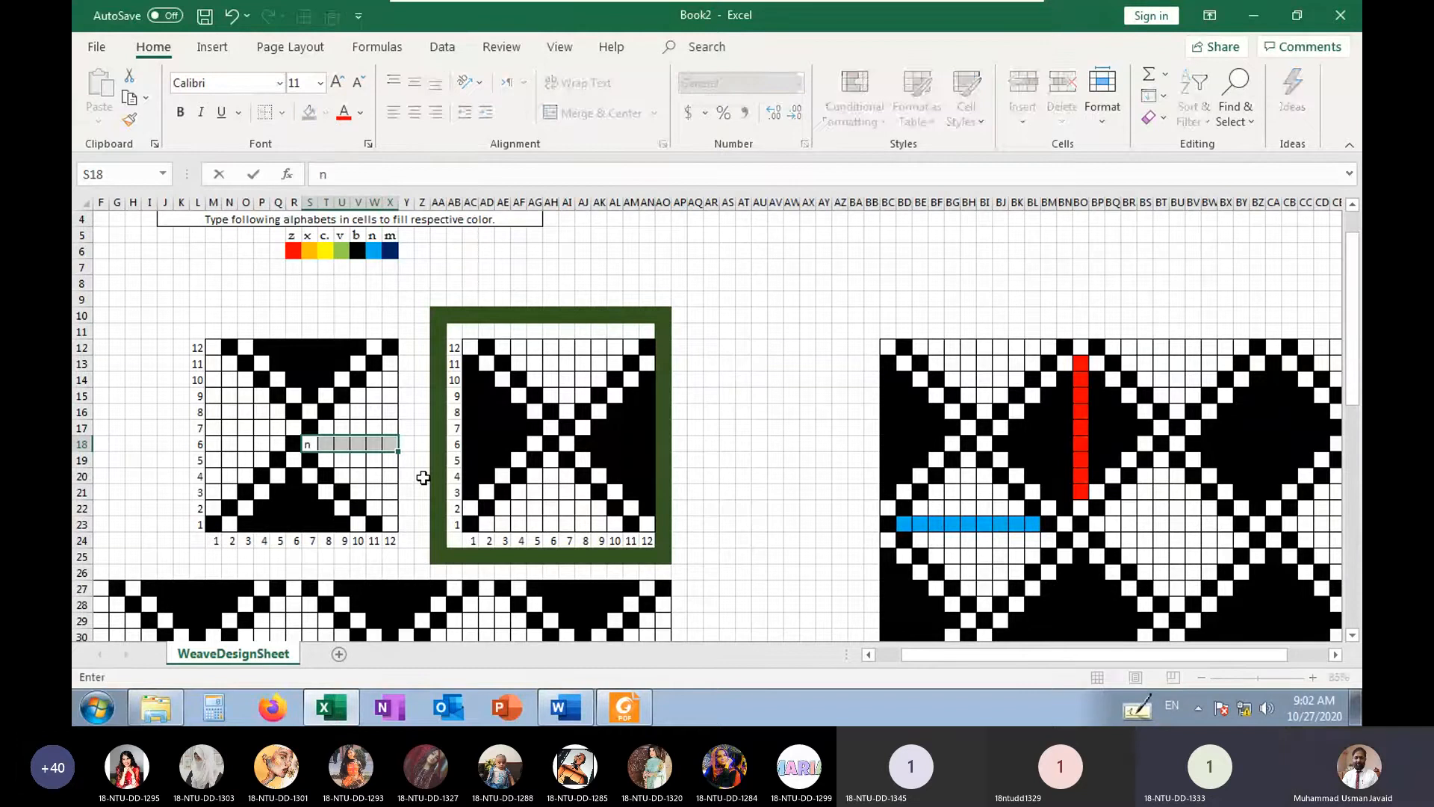
key("ctrl+Return")
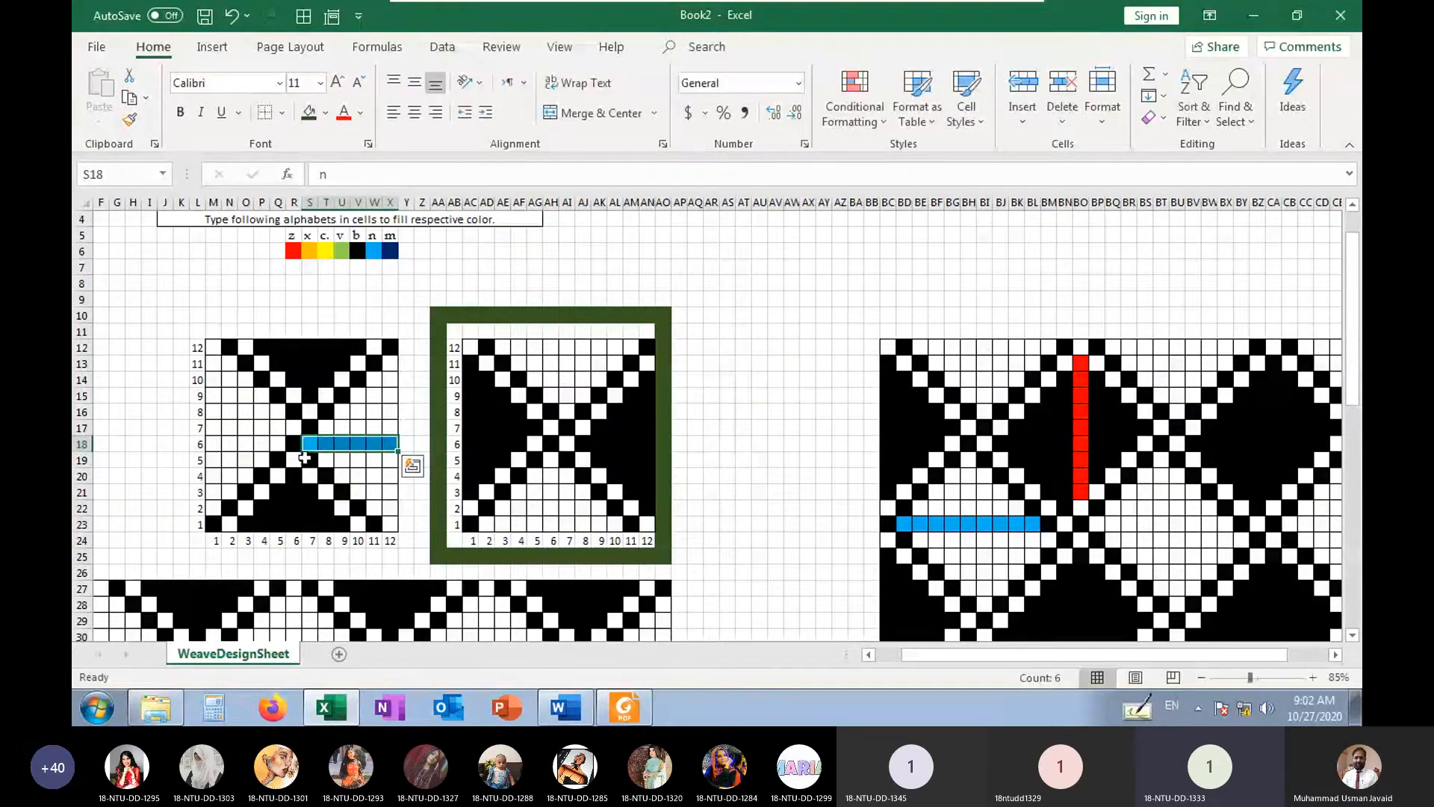
left_click_drag(277, 446, 208, 446)
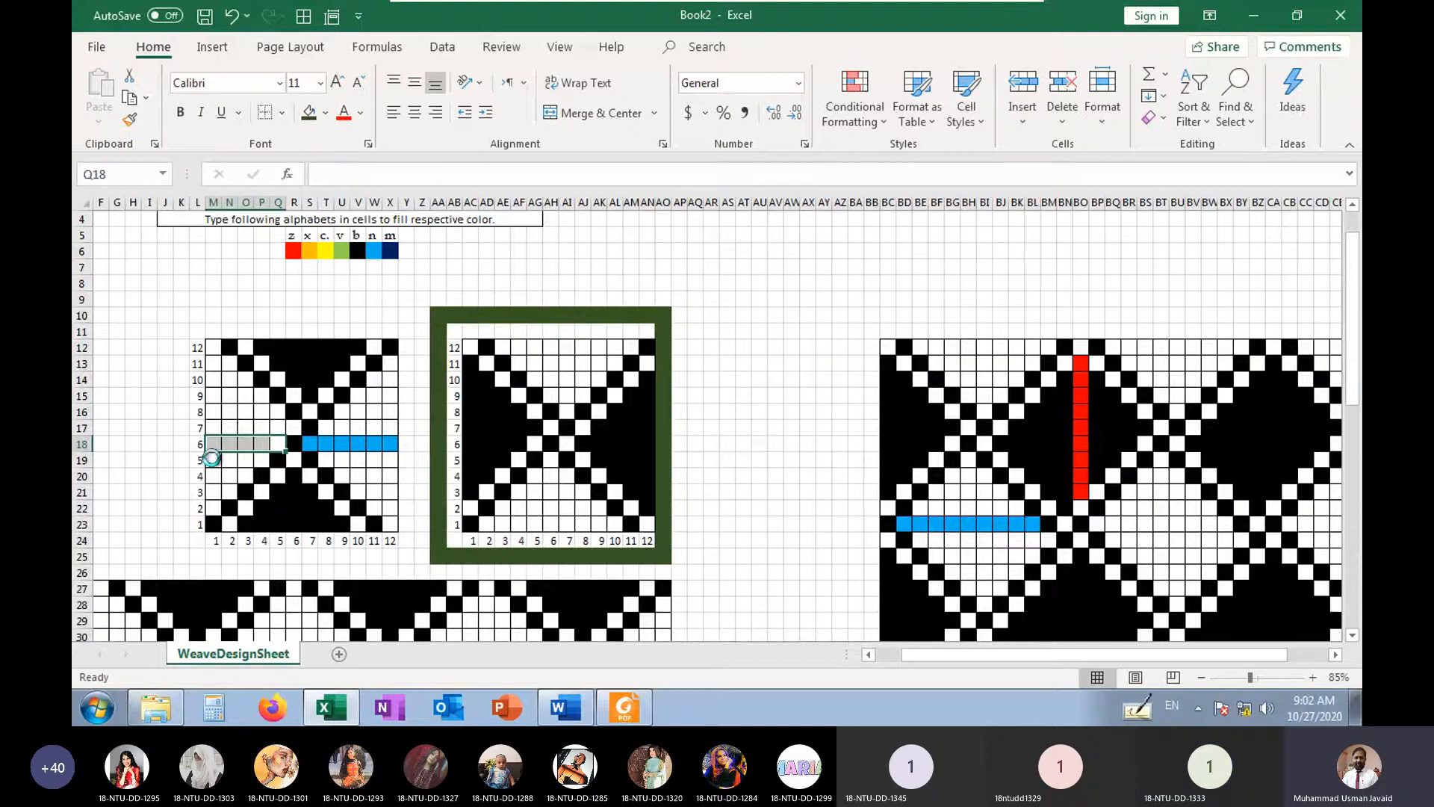
key("ctrl+n")
key("Return")
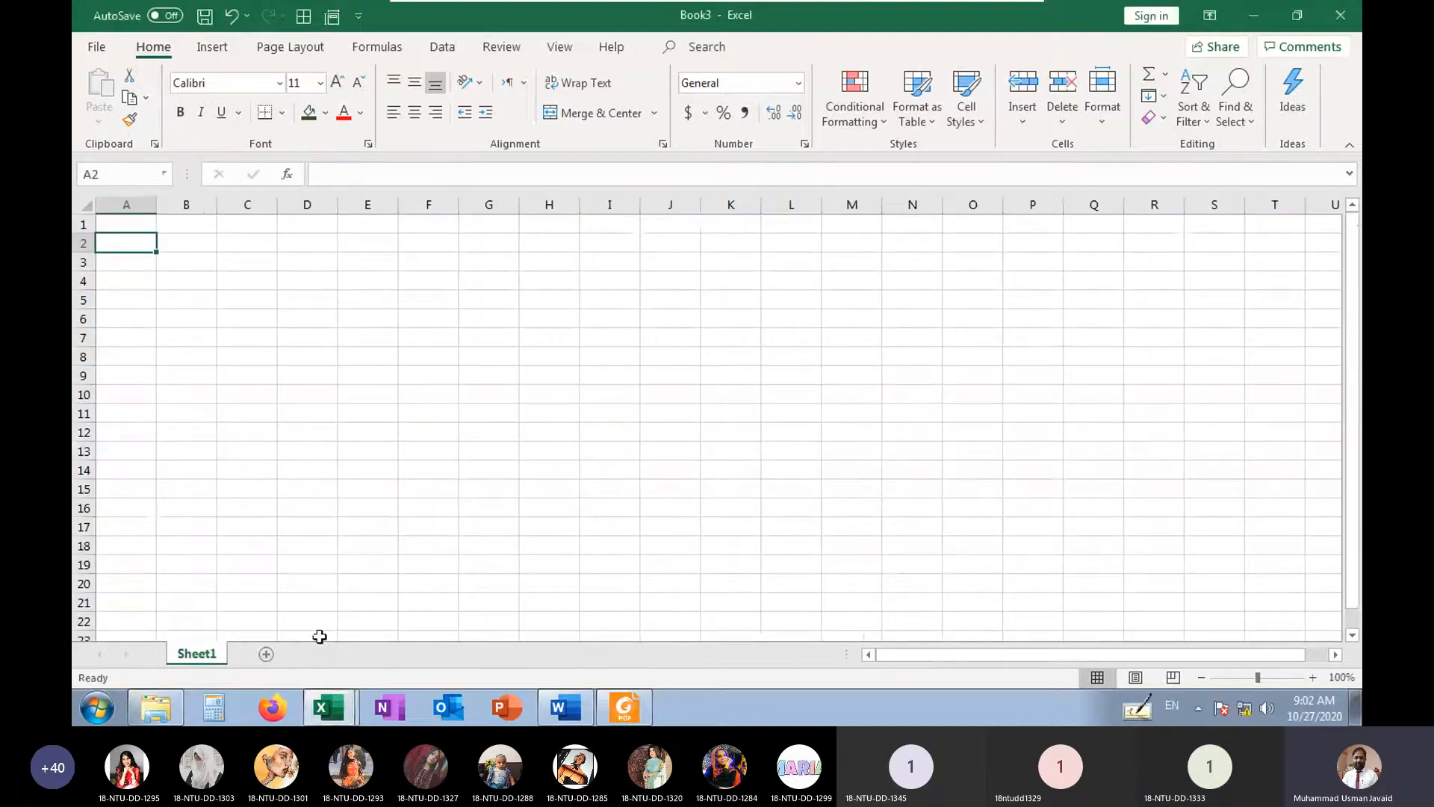
key("alt+Tab")
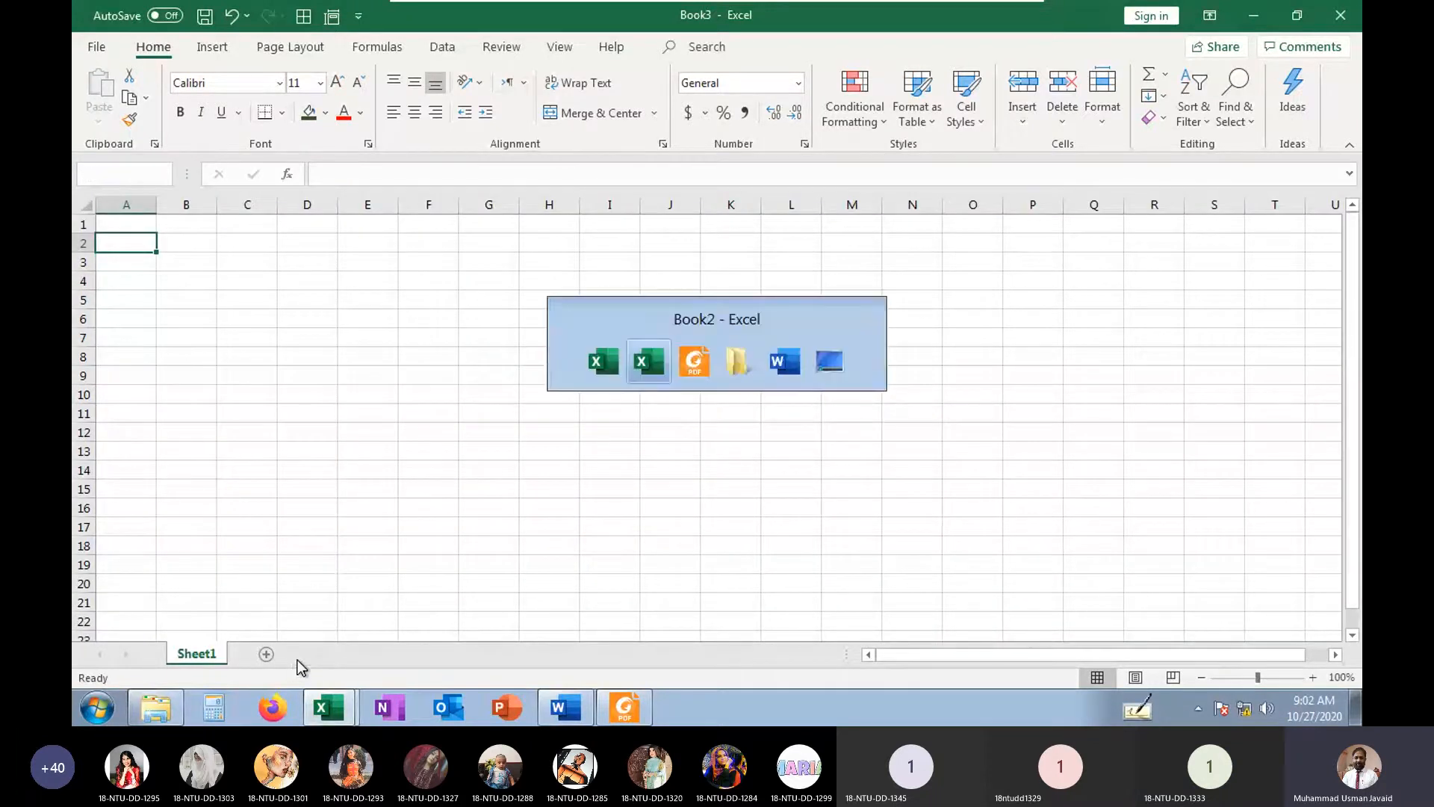
left_click(294, 508)
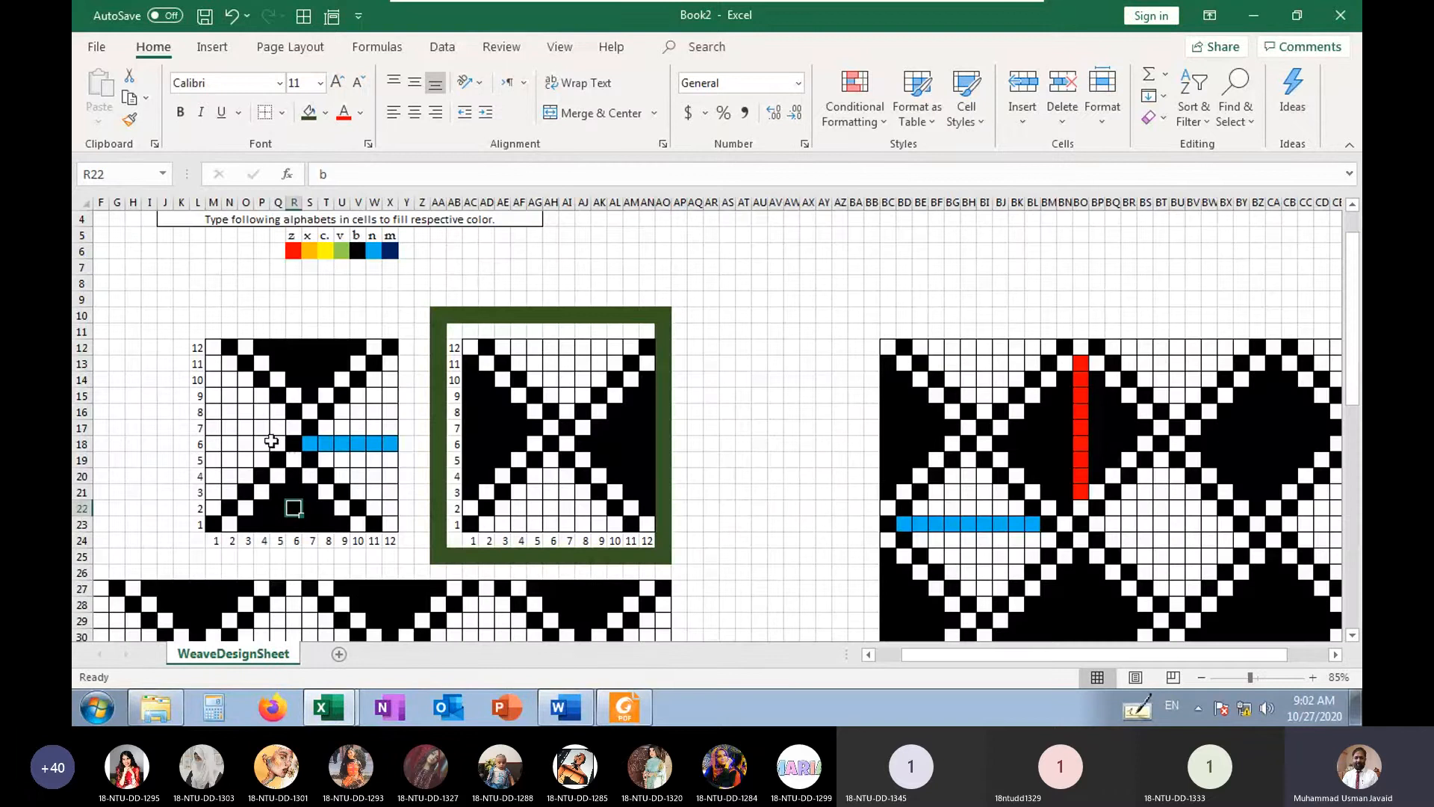
Fill M18:Q18 with n to mark the rest of the left weave's sixth-pick float in blue
left_click_drag(275, 442, 216, 444)
key("ctrl+v")
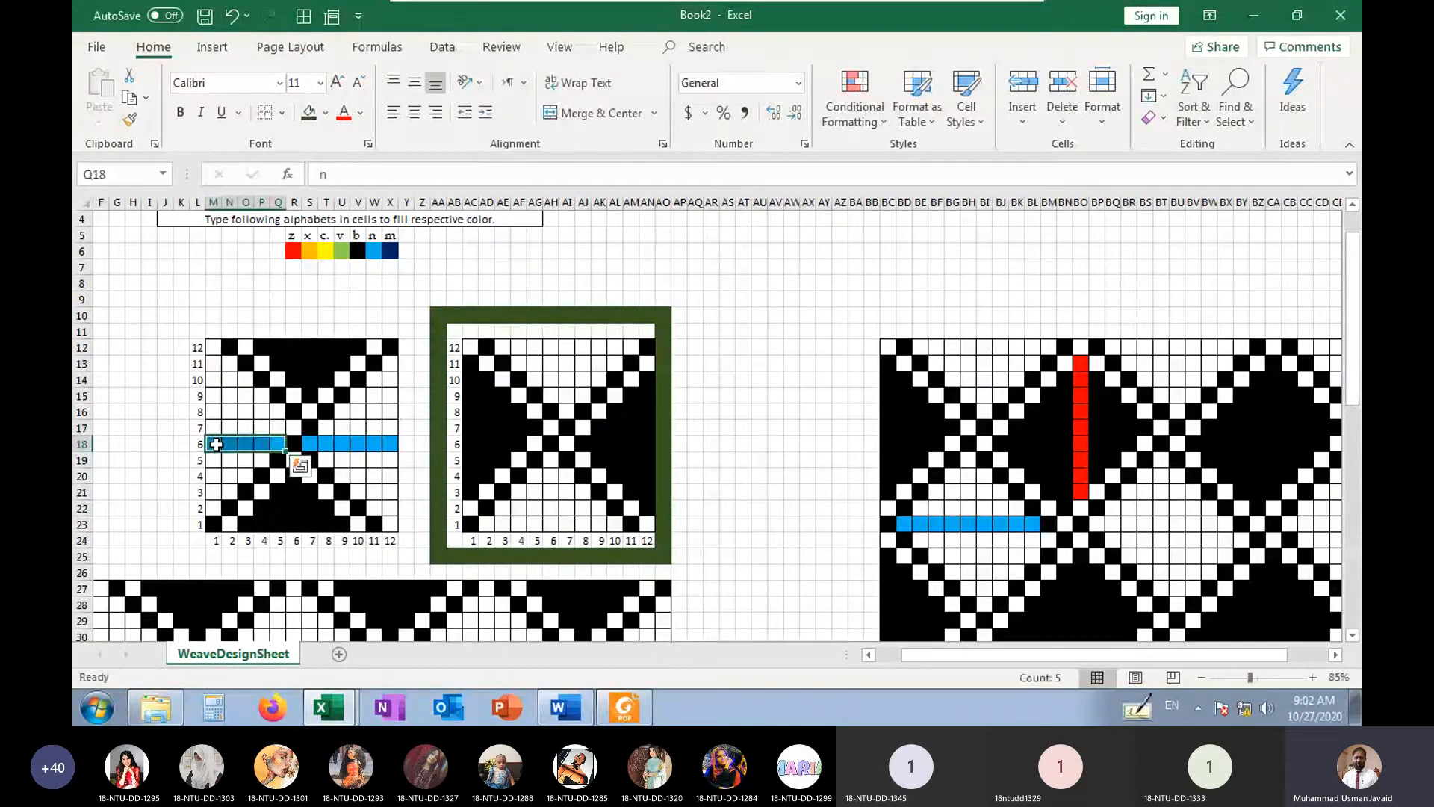
left_click(295, 399)
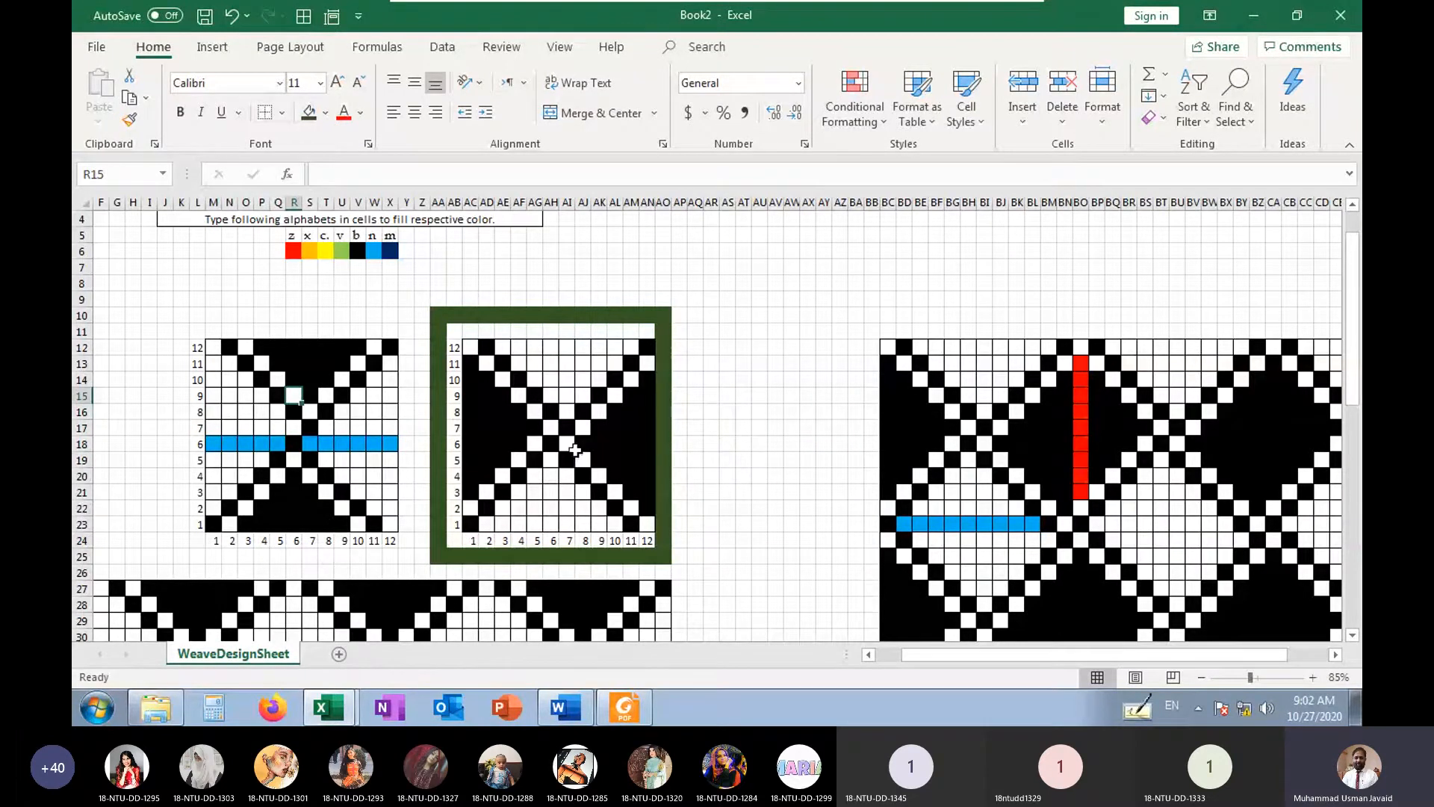
Mark the right weave's floats by entering n throughout AD23:AL23 for blue and z throughout AC13:AC21 for red
left_click_drag(481, 525, 614, 528)
type("n")
key("ctrl+Return")
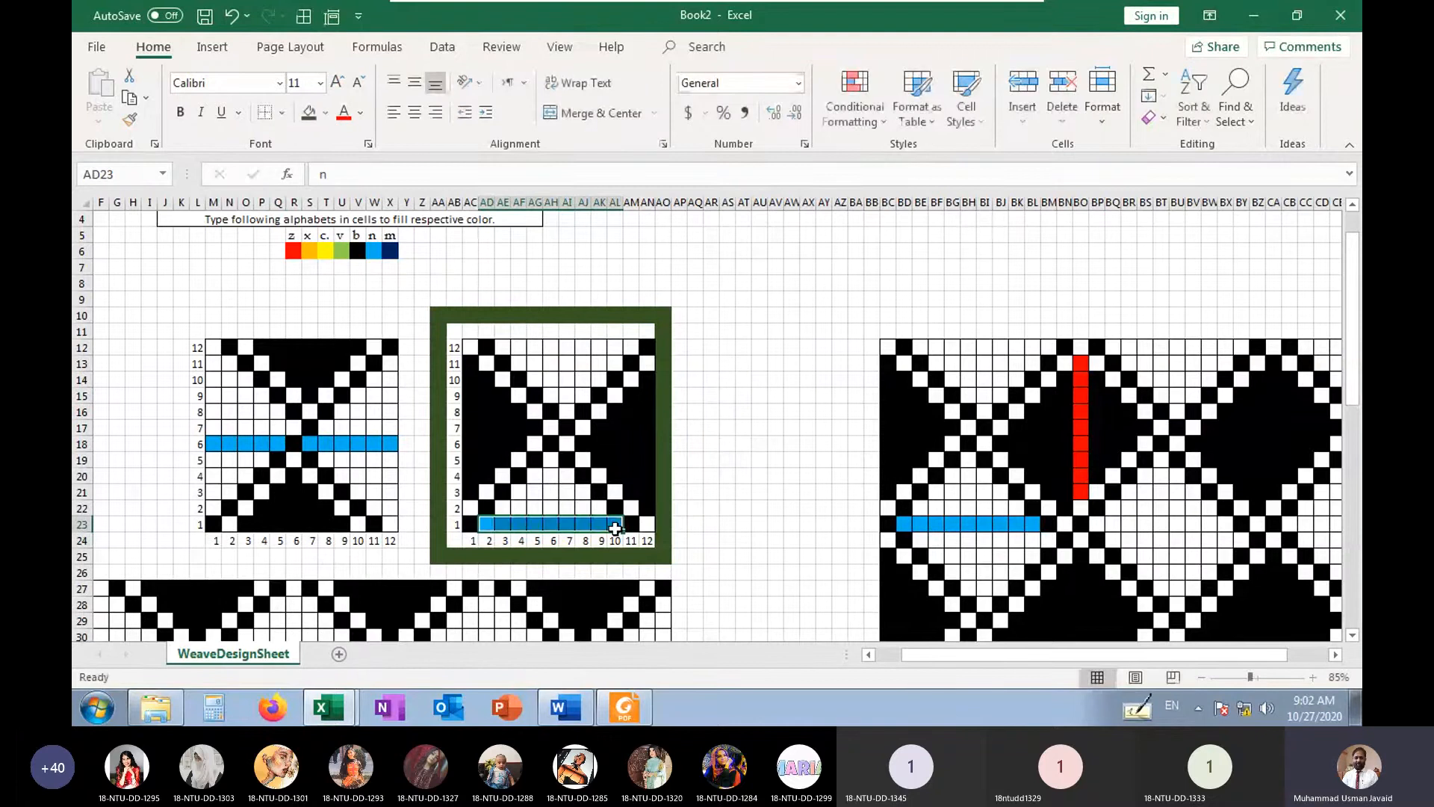
left_click_drag(471, 495, 472, 365)
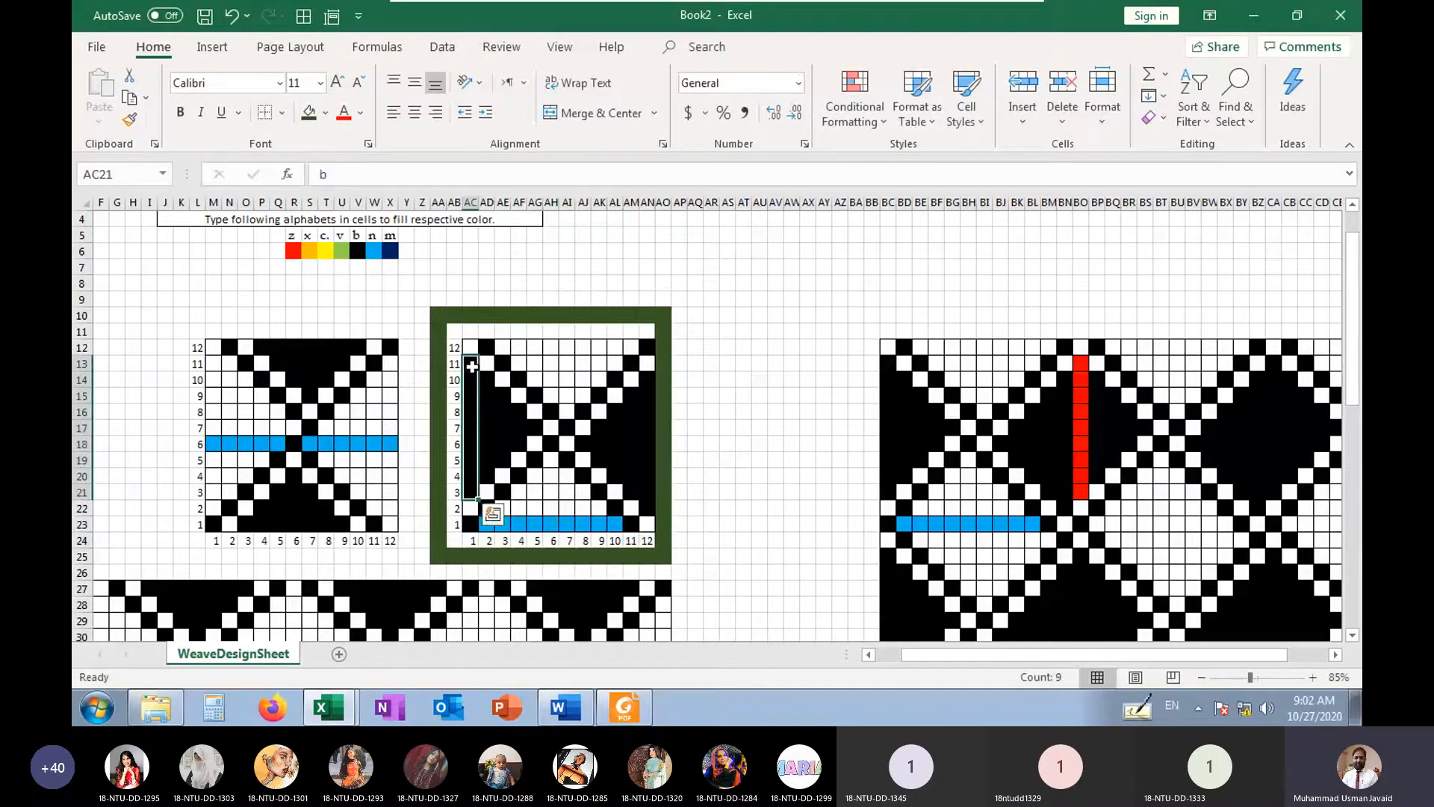
type("z")
key("ctrl+Return")
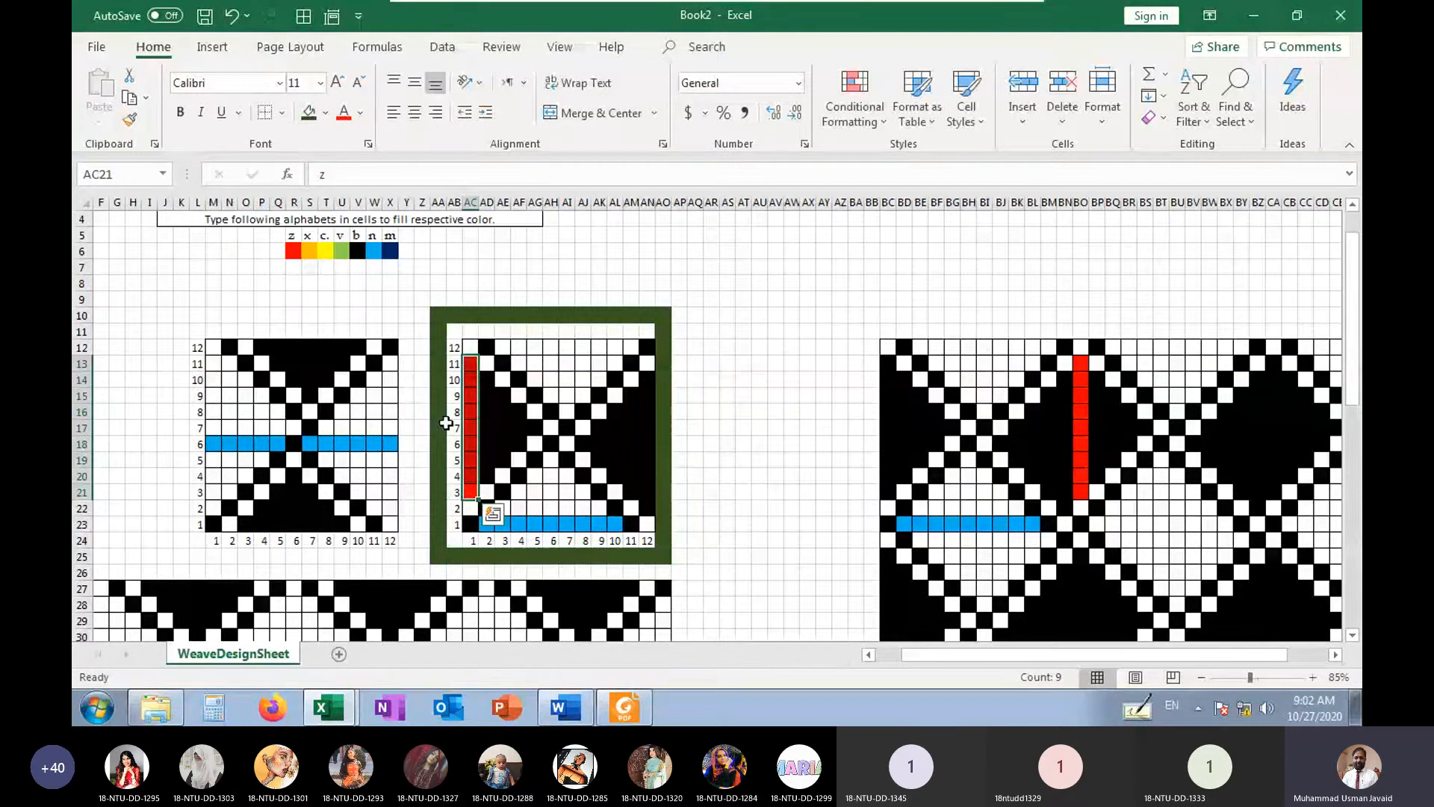
Mark the left weave's seventh-end float in red by entering z in every cell of S12:S15 and S21:S23
left_click_drag(308, 396, 309, 348)
type("b")
key("ctrl+Return")
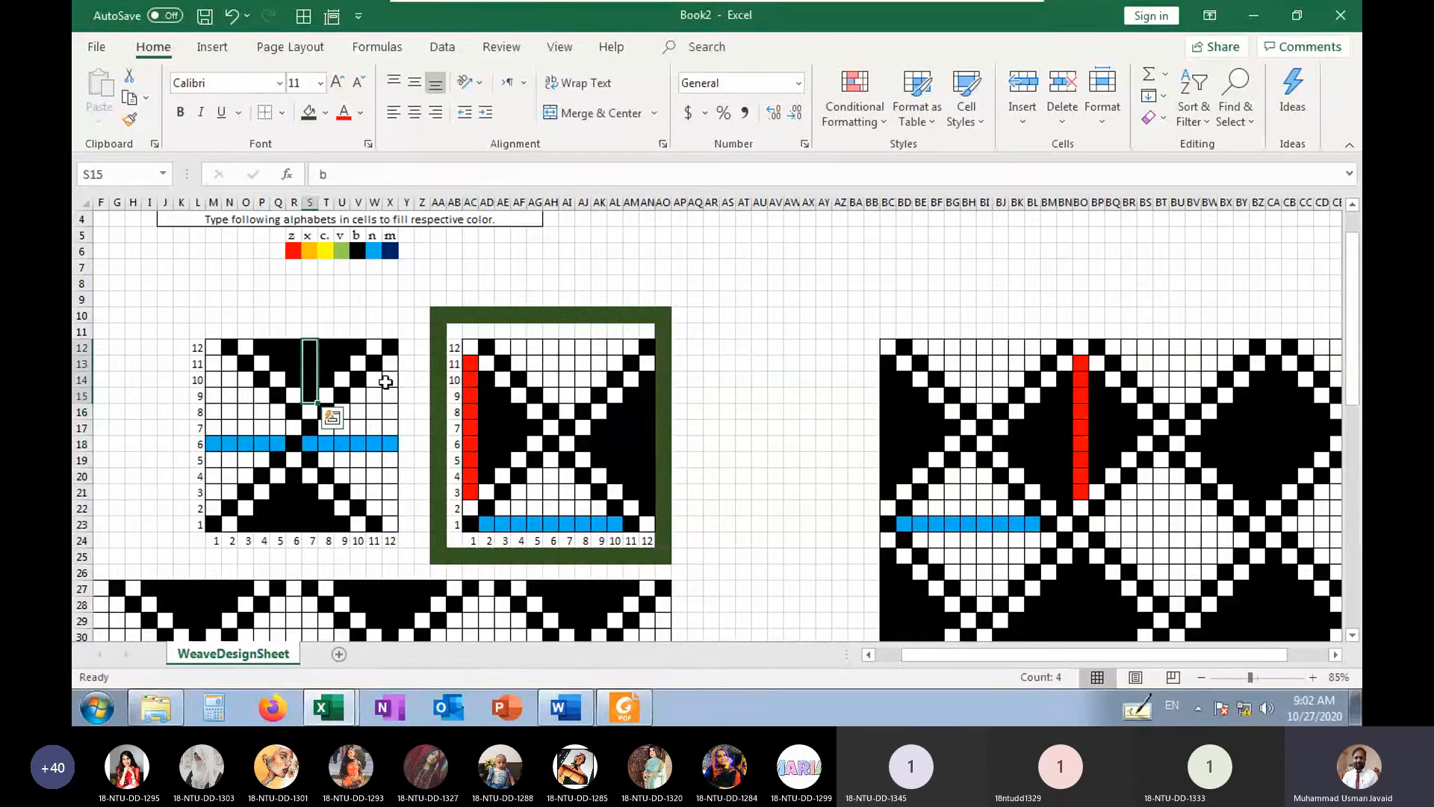
type("z")
key("ctrl+Return")
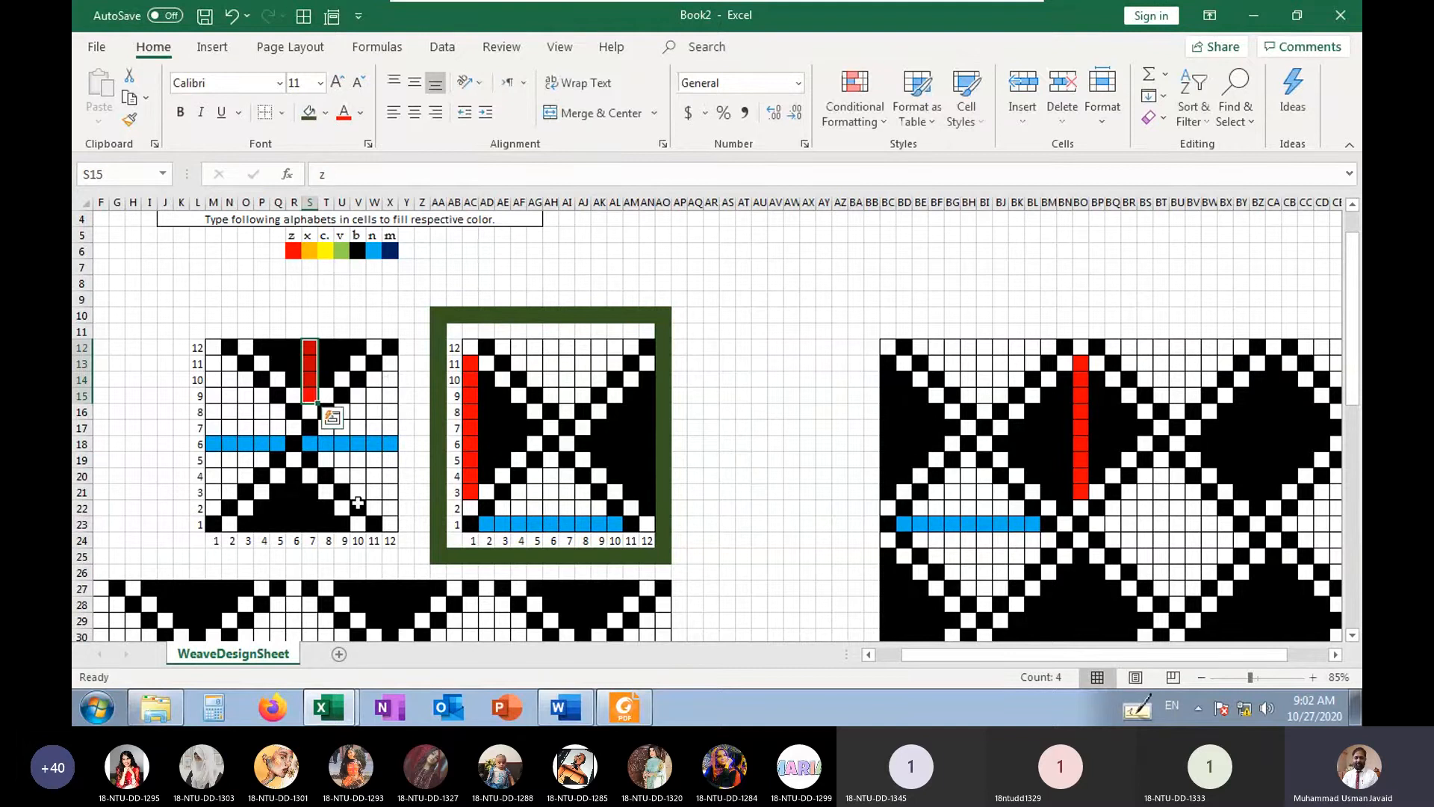
left_click_drag(309, 494, 318, 523)
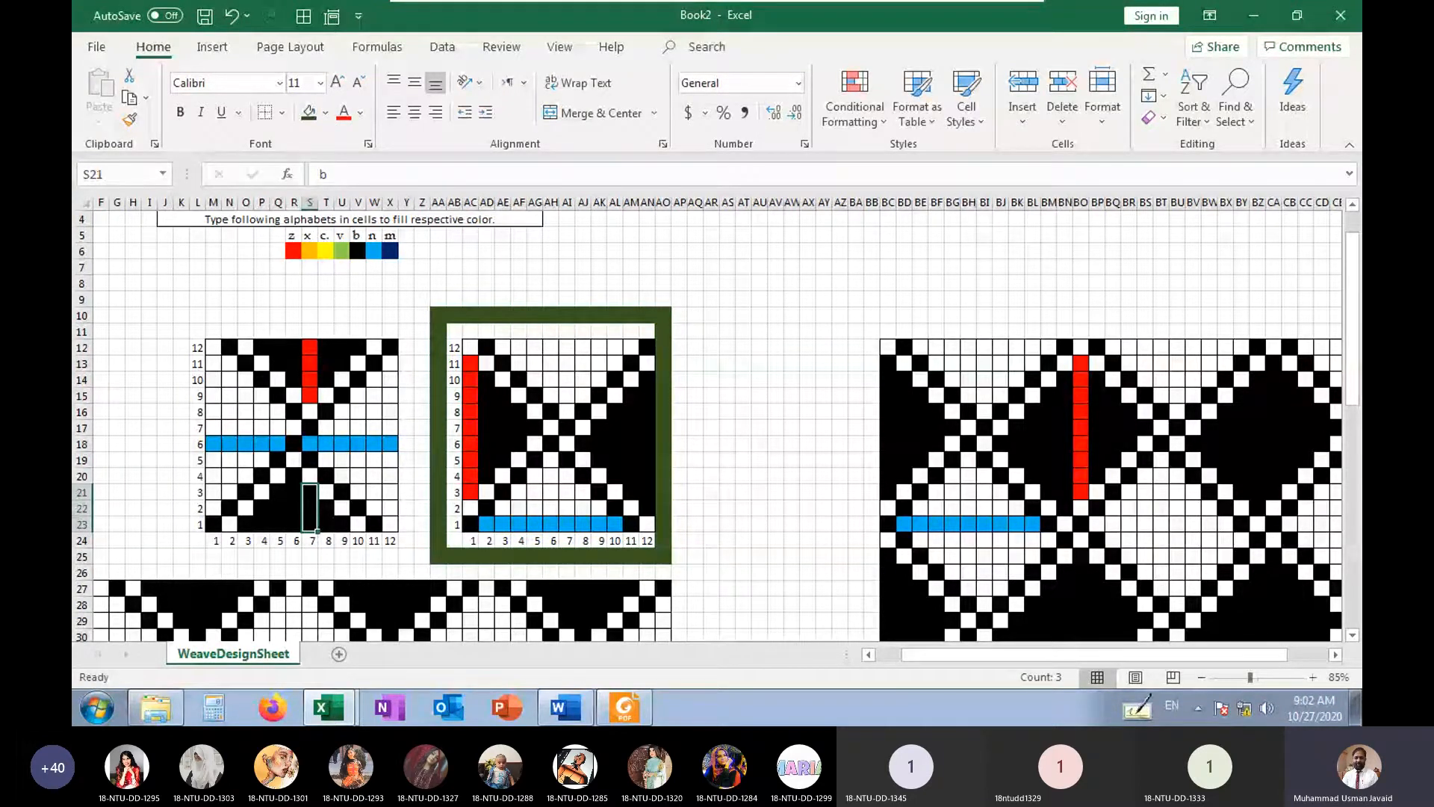
type("z")
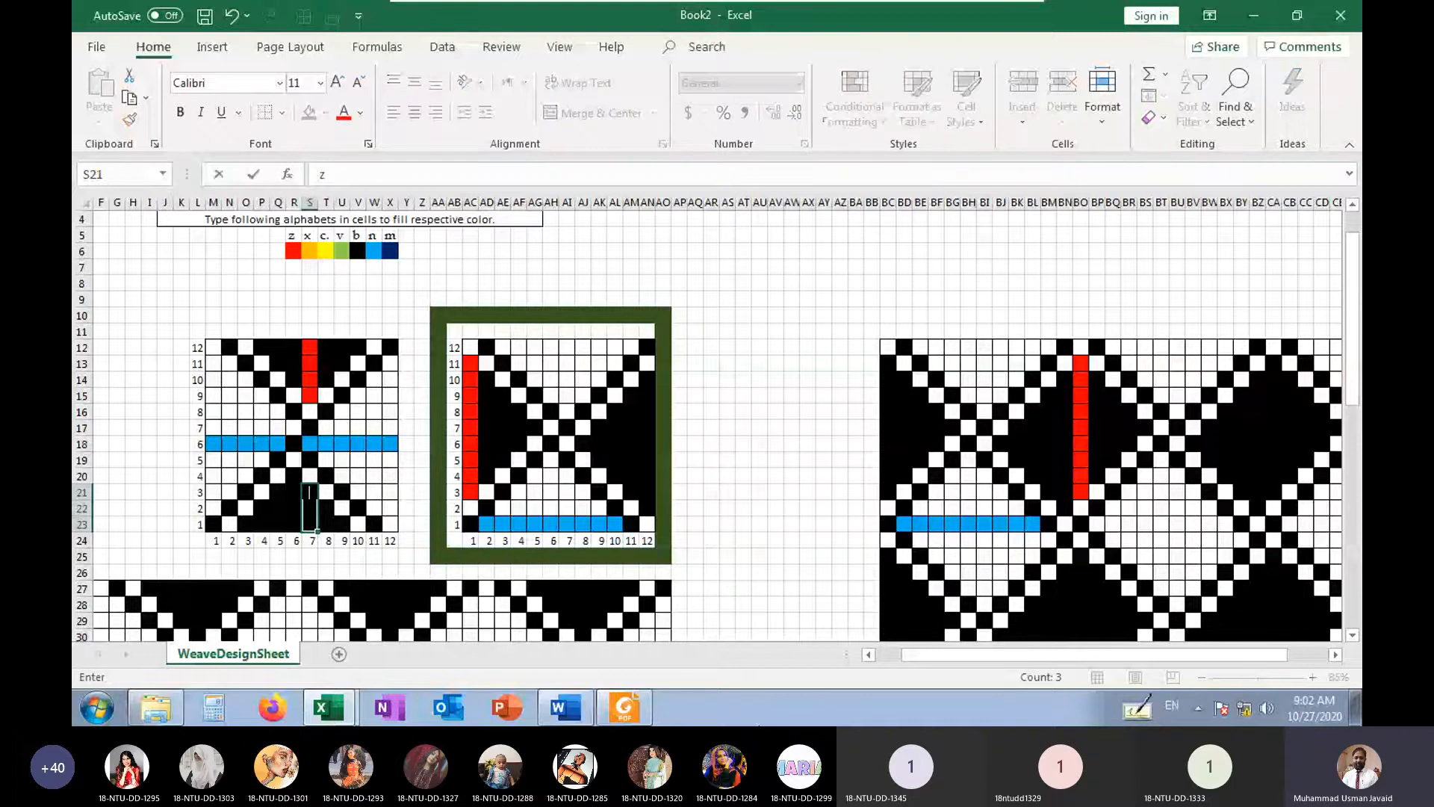
key("ctrl+Return")
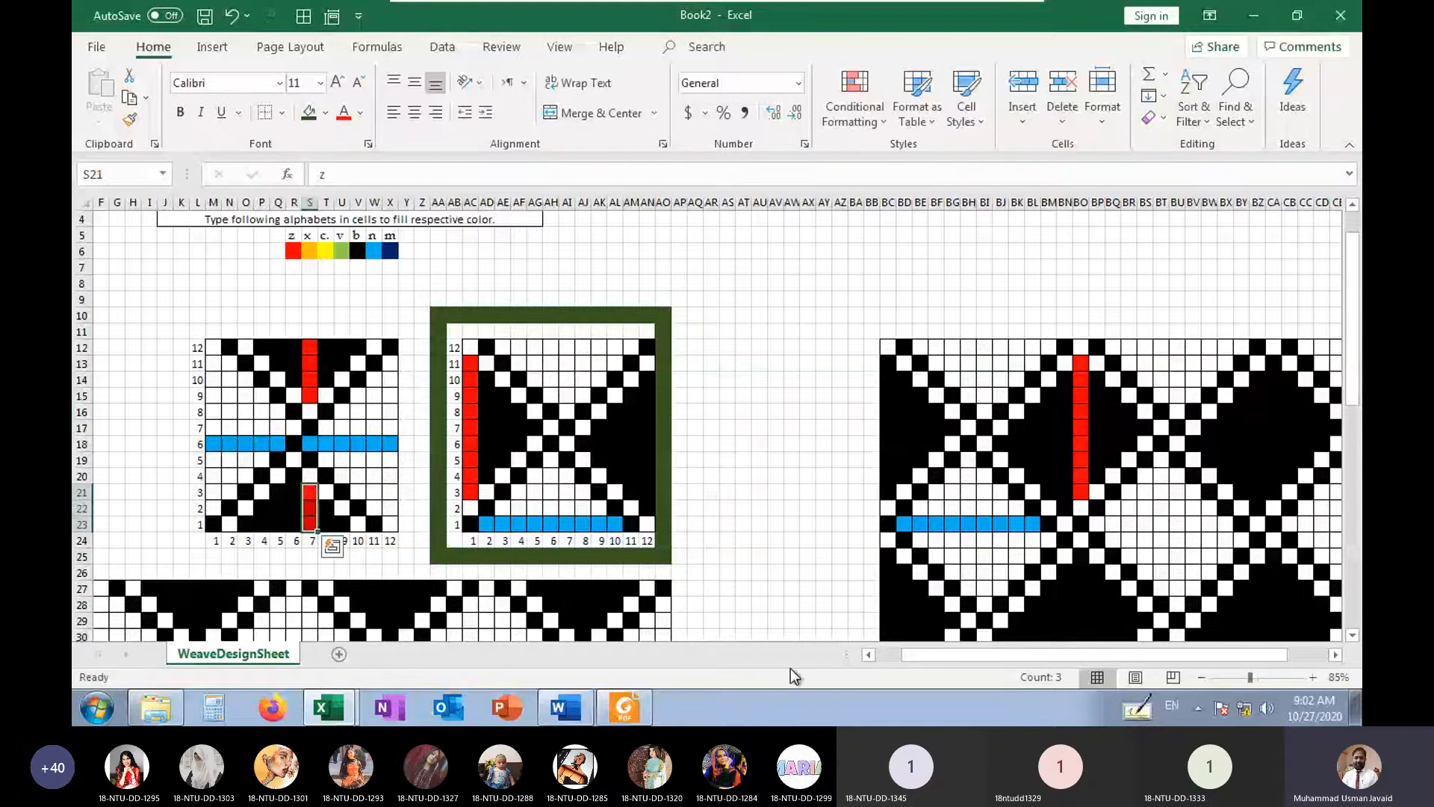
Compare the marked floats of the two weaves with each other and with the tiled patterns
left_click_drag(309, 411, 162, 469)
left_click(310, 502)
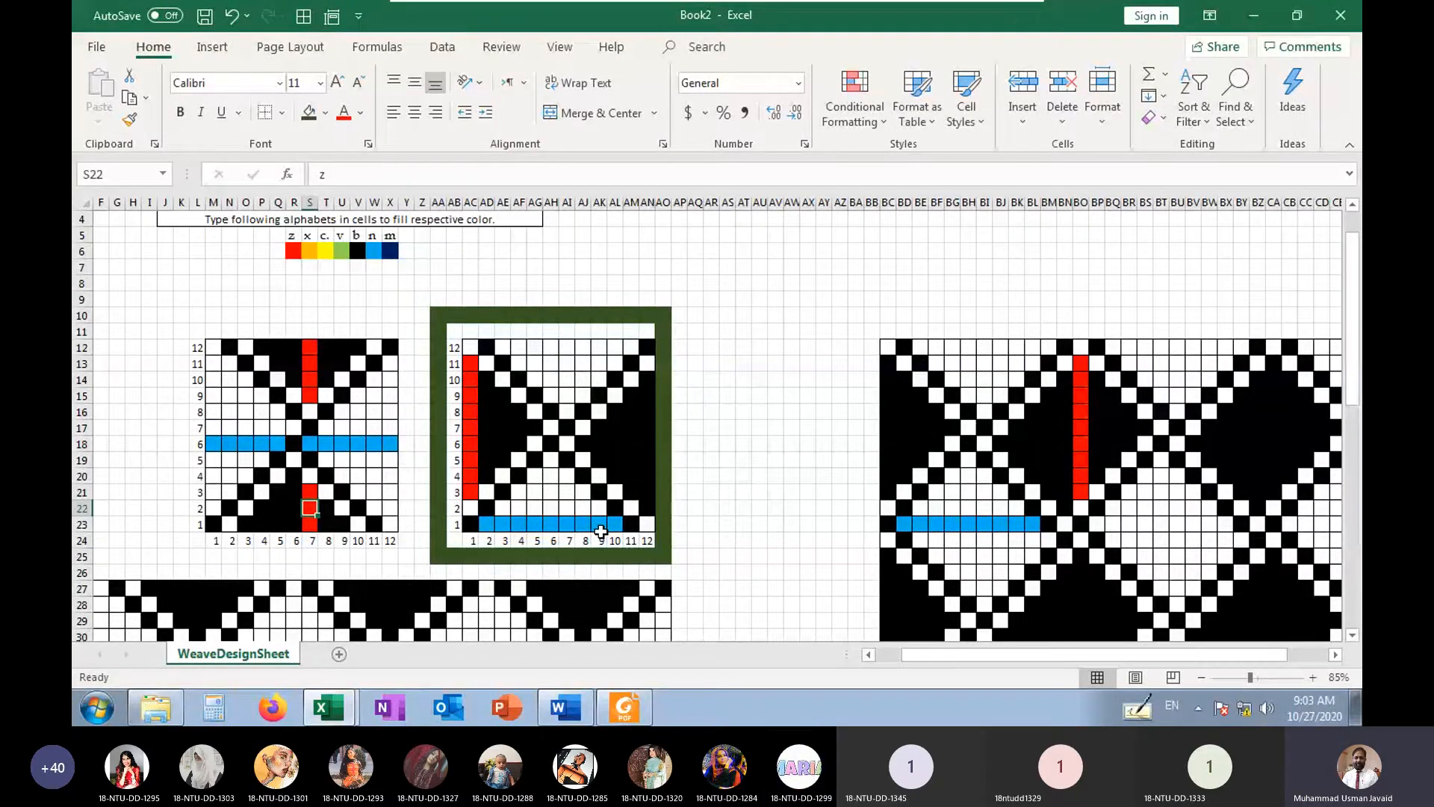
scroll(742, 582, "down", 6)
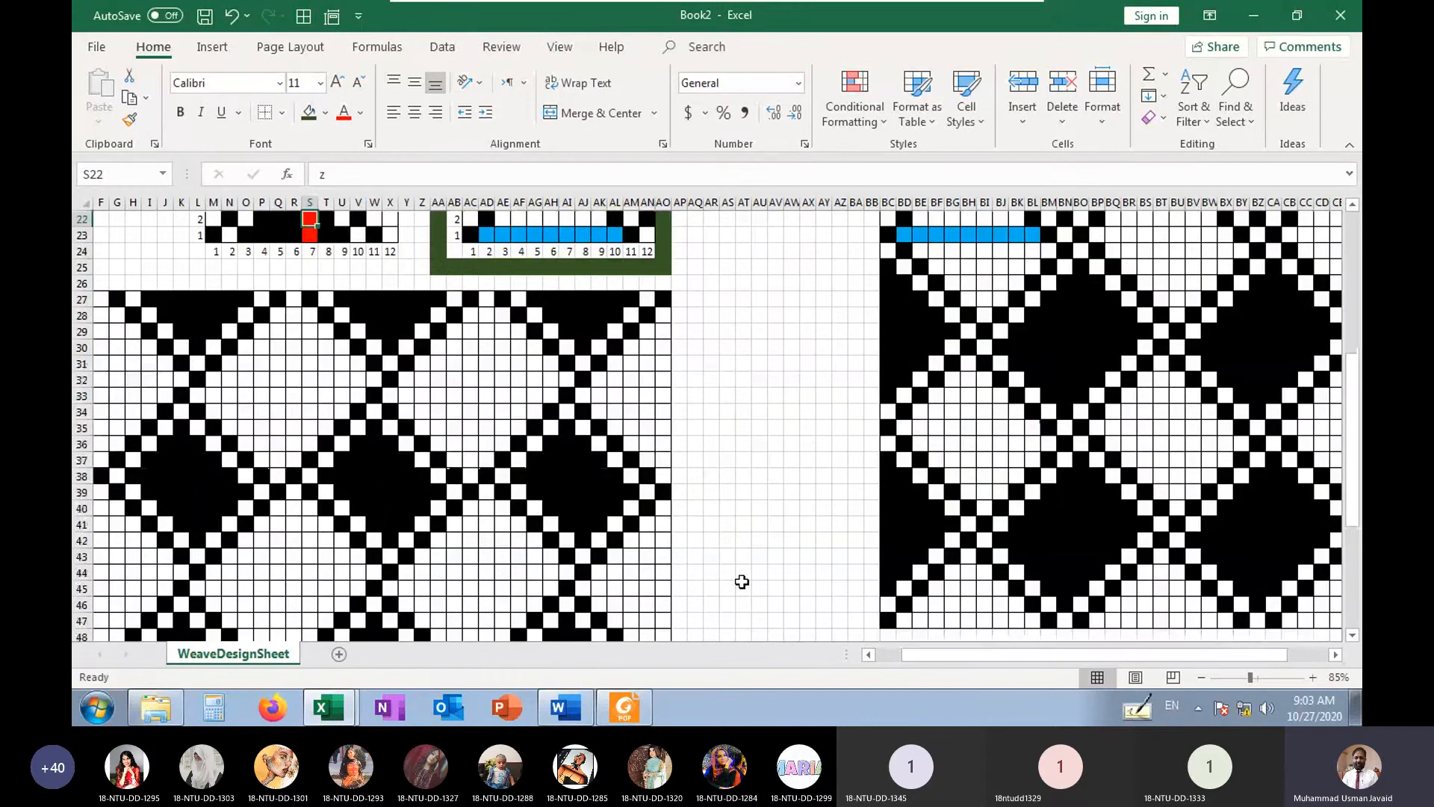
scroll(742, 582, "up", 6)
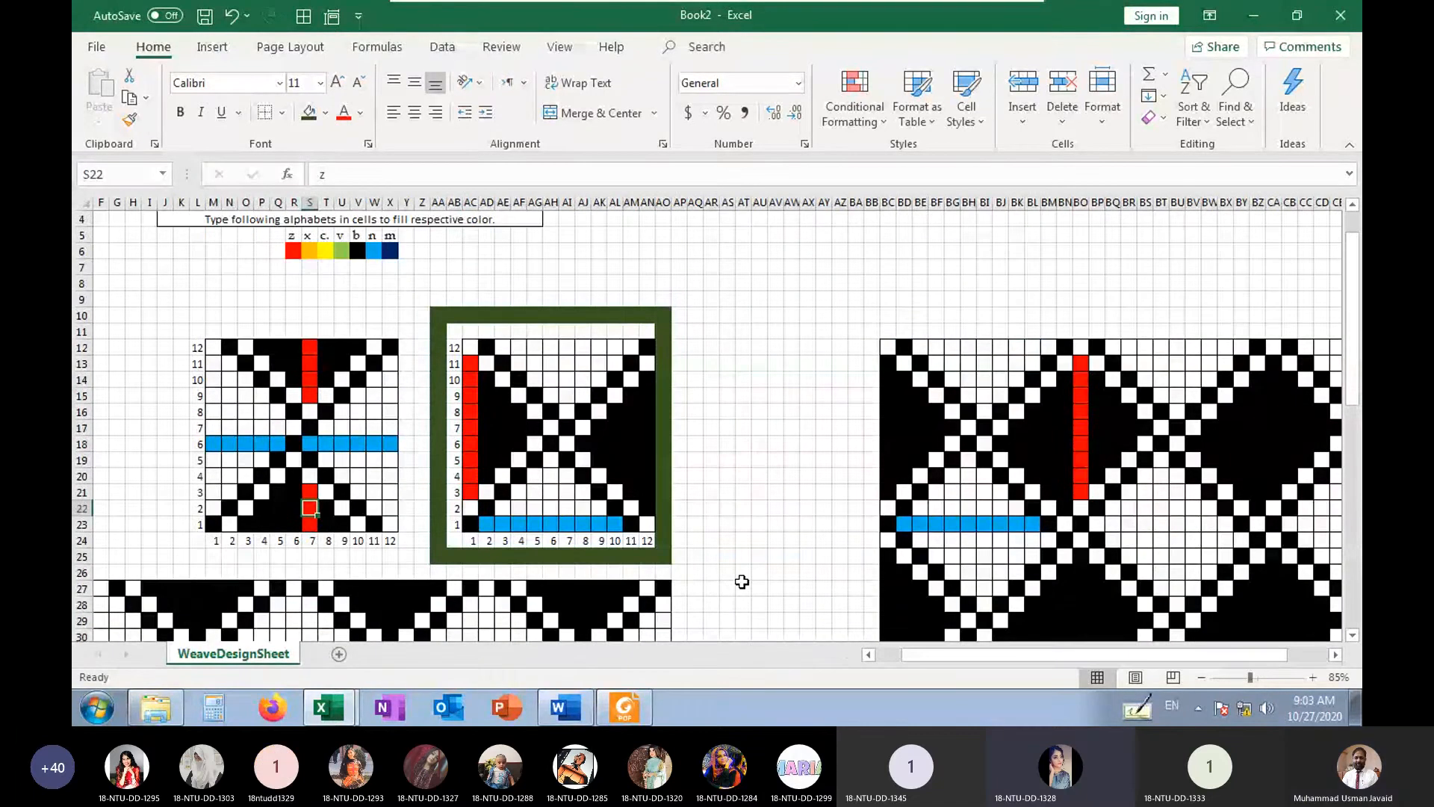
left_click(742, 576)
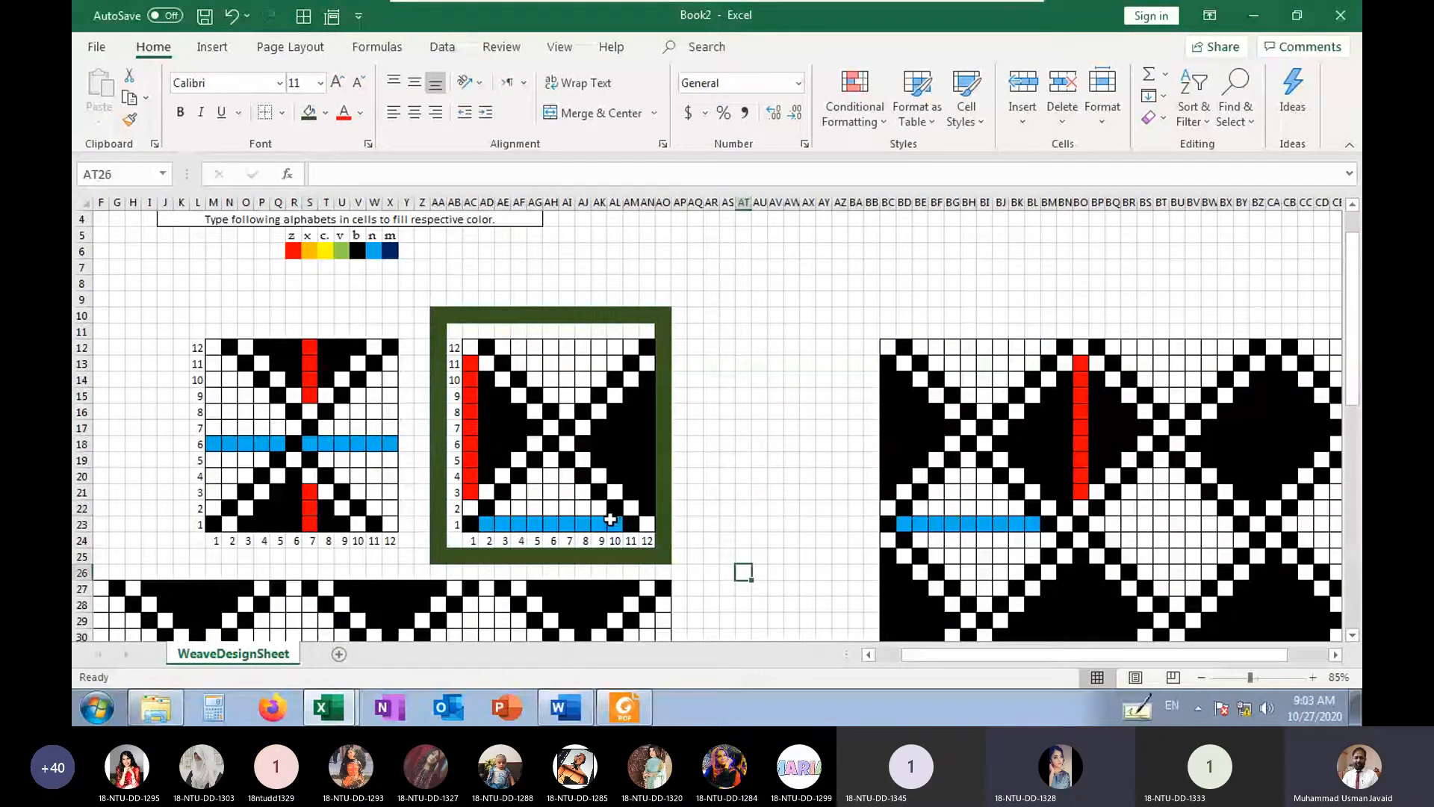
Examine the right weave's blue float in AD23:AL23 and red float in AC13:AC21, comparing their lengths
left_click(535, 492)
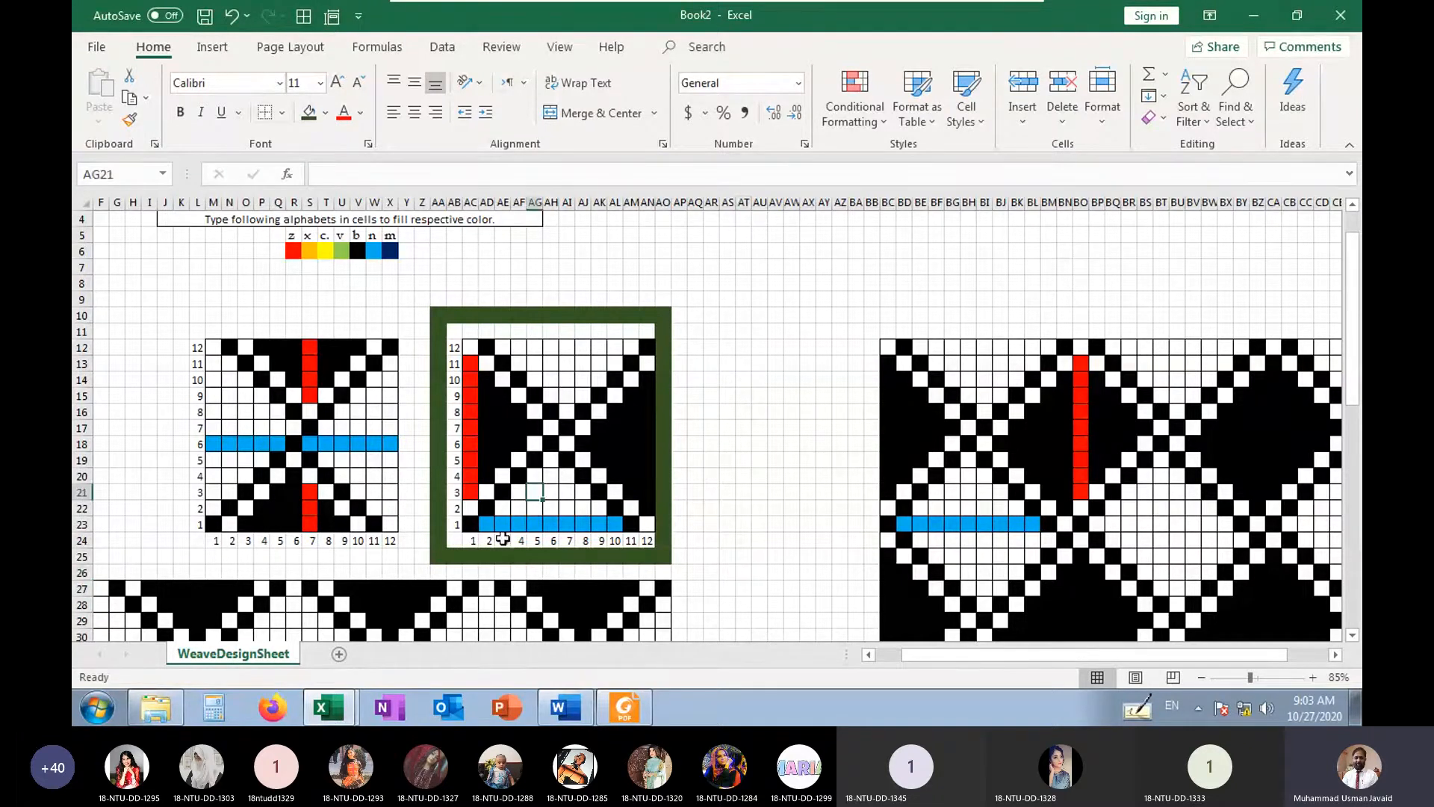
left_click_drag(490, 524, 616, 529)
left_click_drag(470, 492, 469, 366)
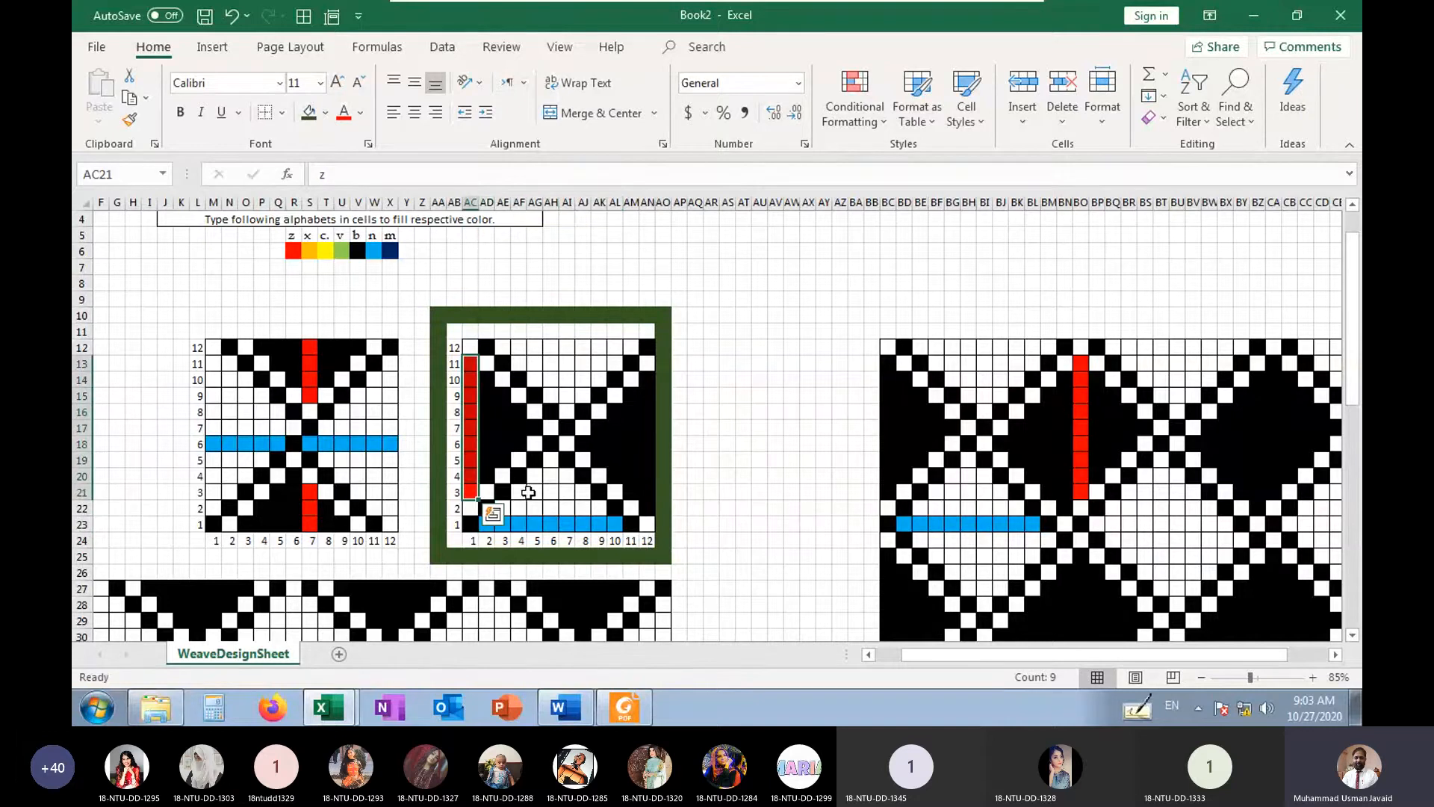
left_click_drag(486, 524, 609, 529)
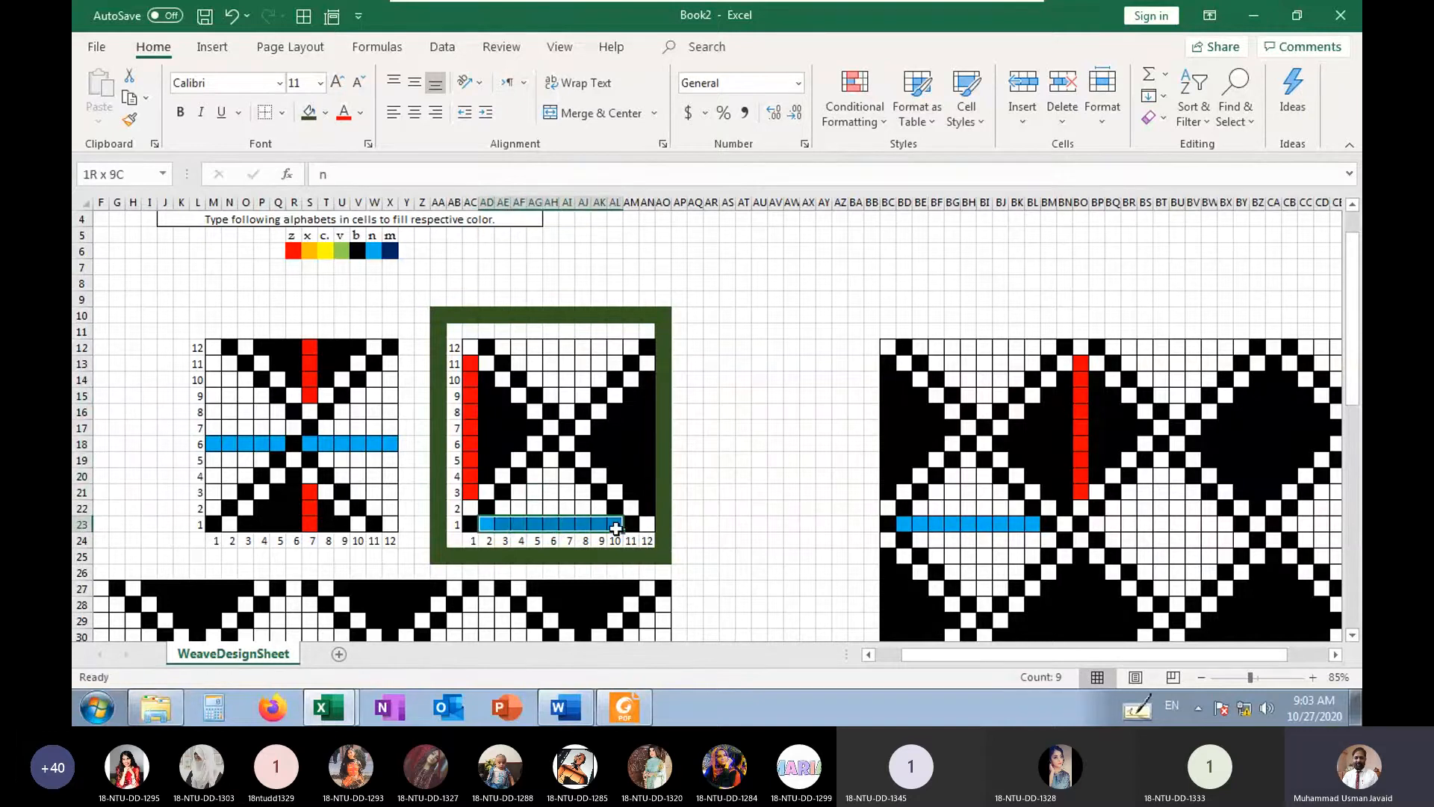
left_click_drag(470, 492, 470, 365)
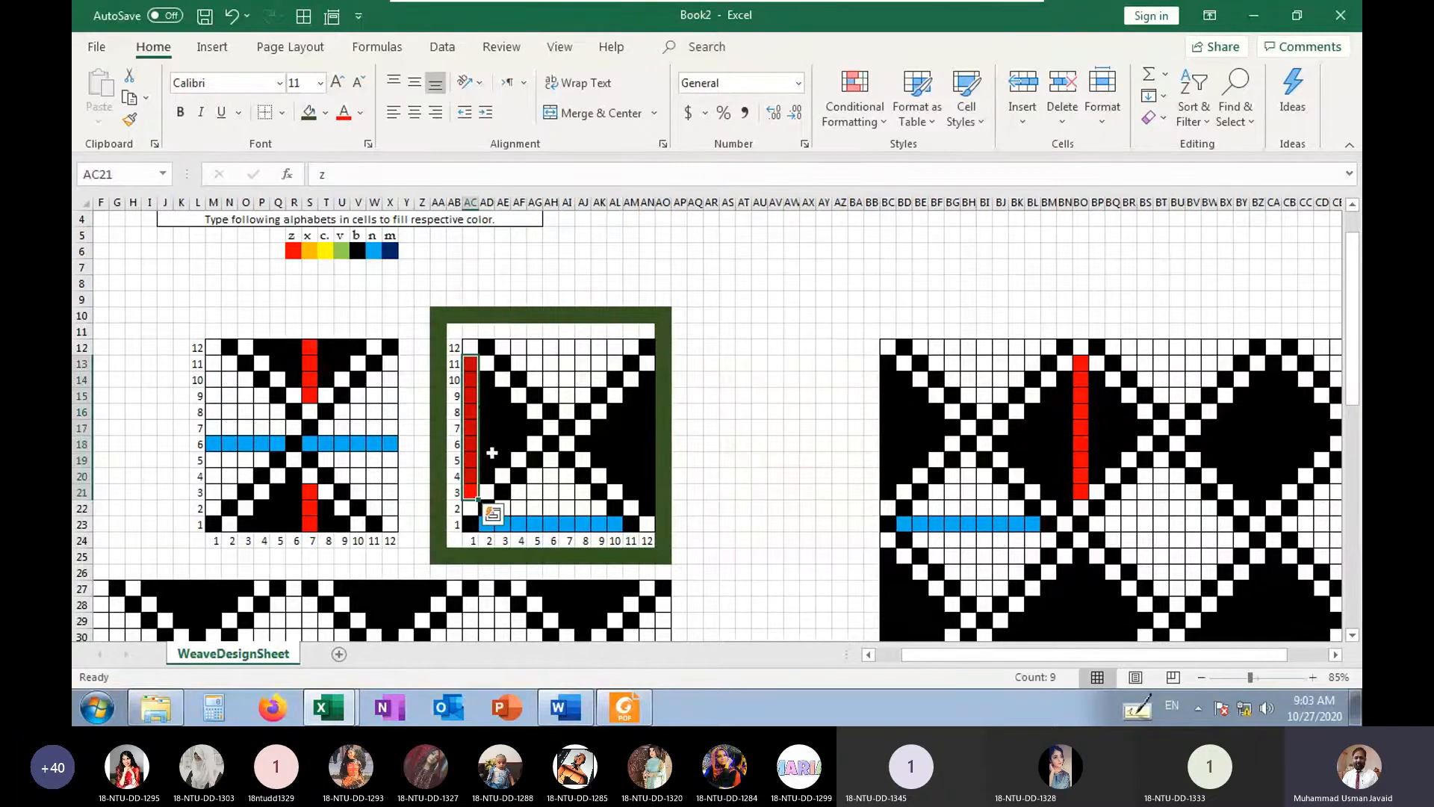
left_click(551, 493)
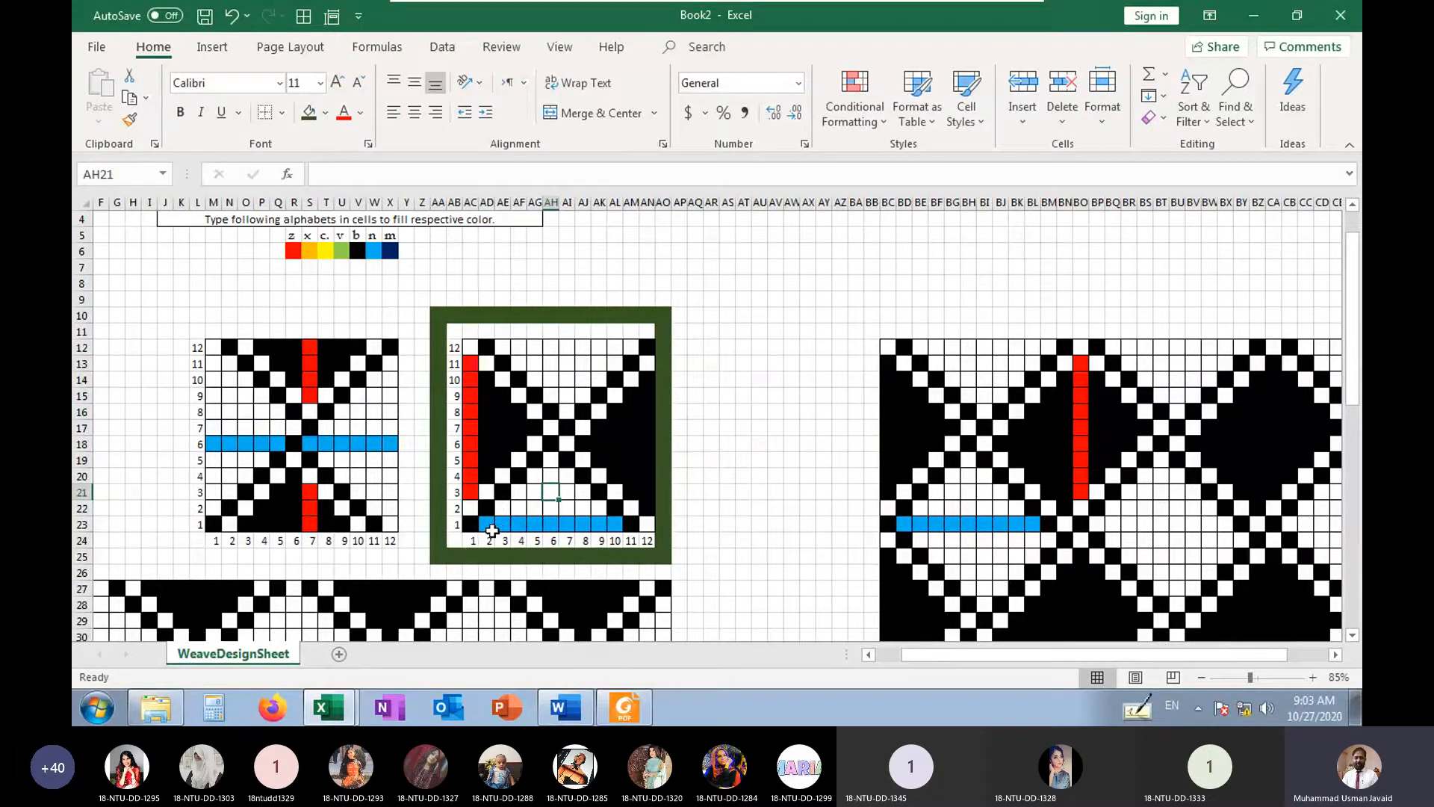
left_click_drag(490, 529, 615, 529)
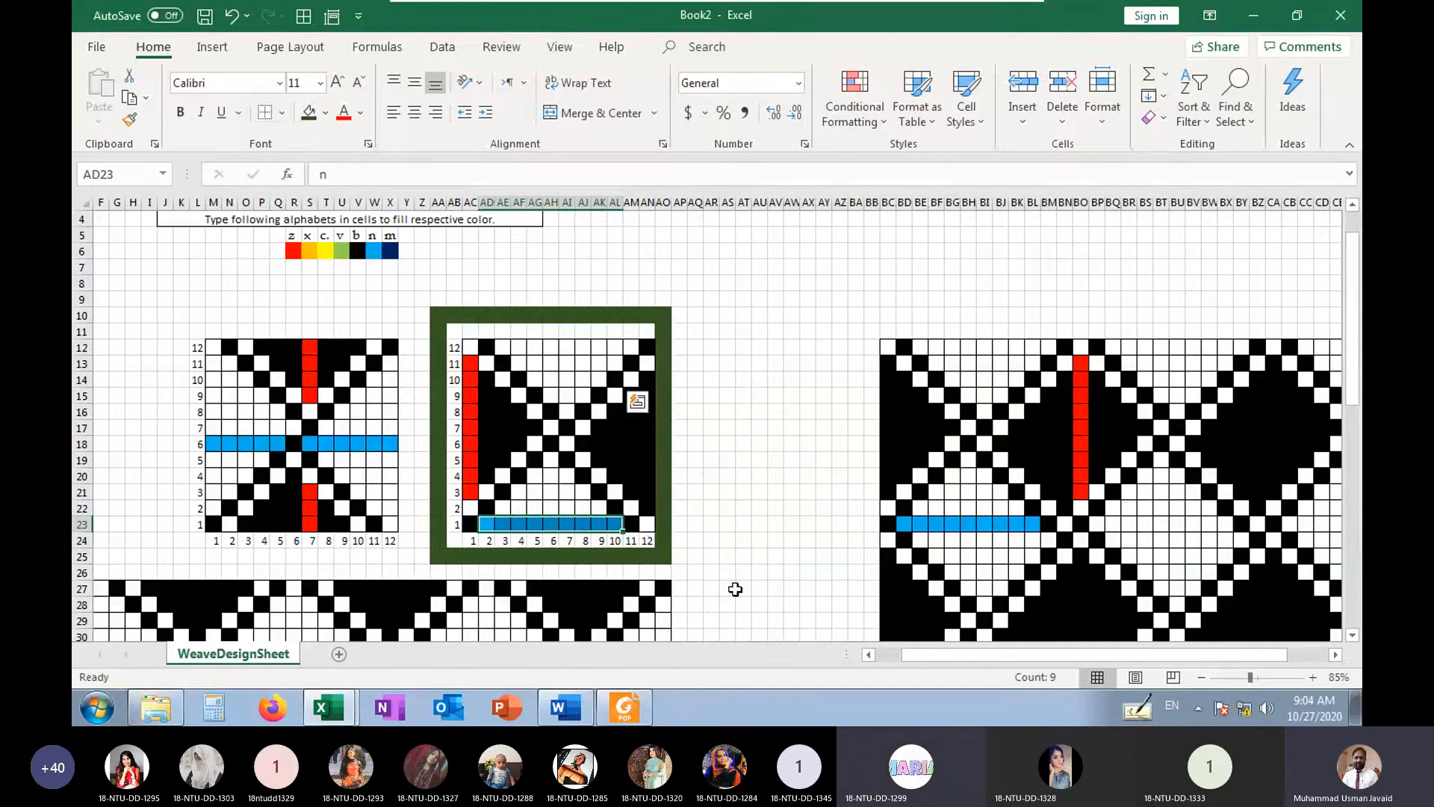
scroll(735, 589, "down", 7)
scroll(735, 589, "down", 5)
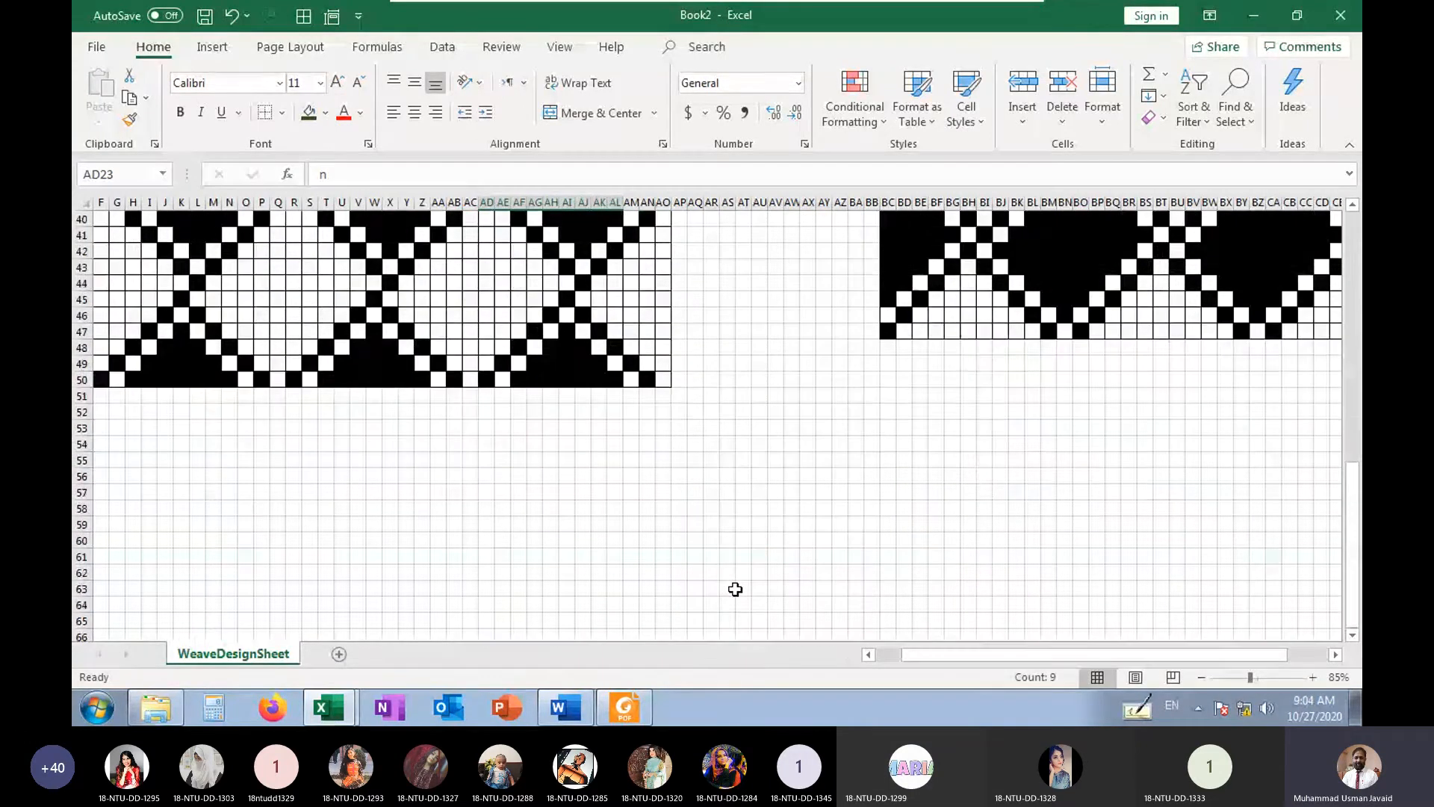
scroll(735, 589, "up", 4)
scroll(735, 589, "up", 4)
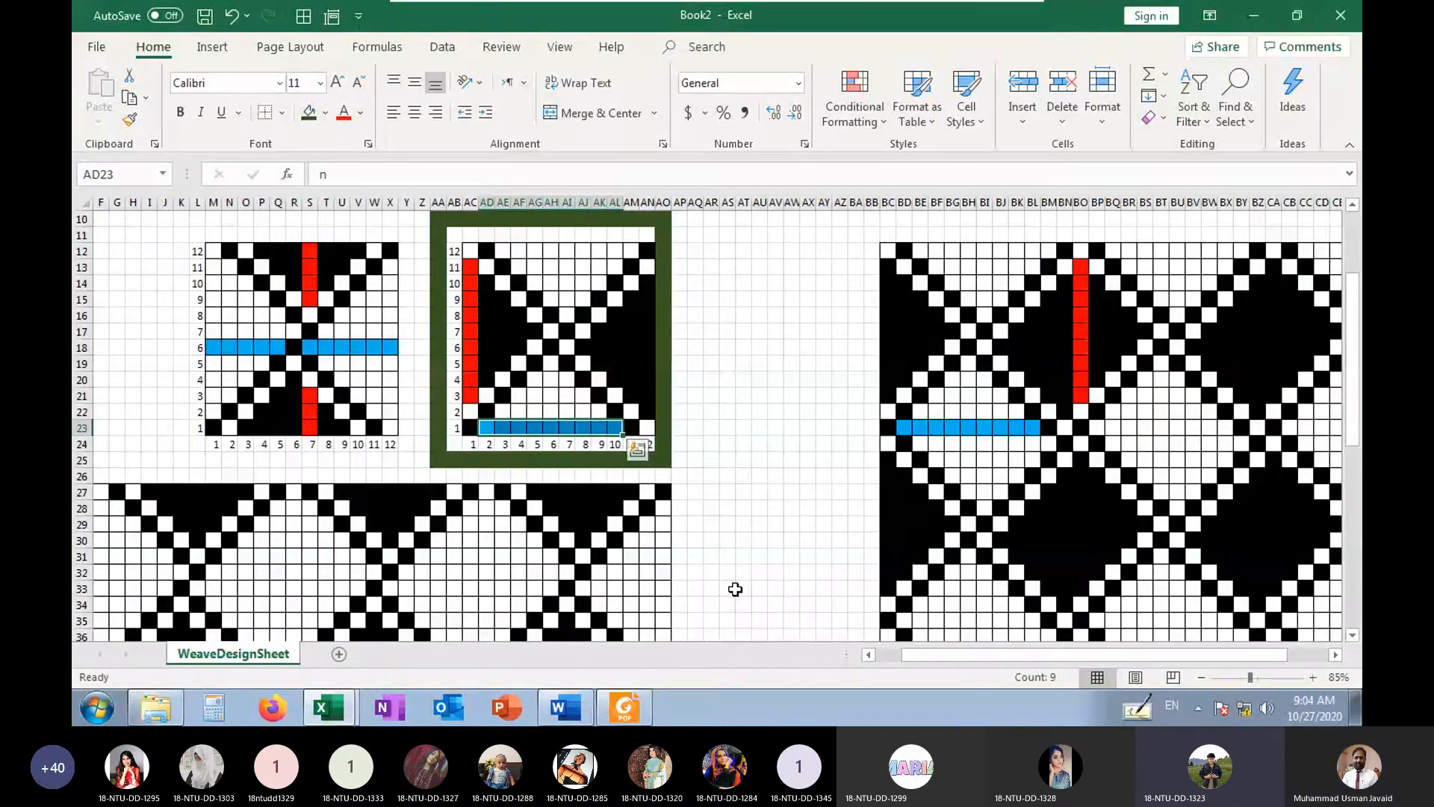
Trace the right weave's blue first-pick float cell by cell against end numbers 2 to 10
left_click(473, 446)
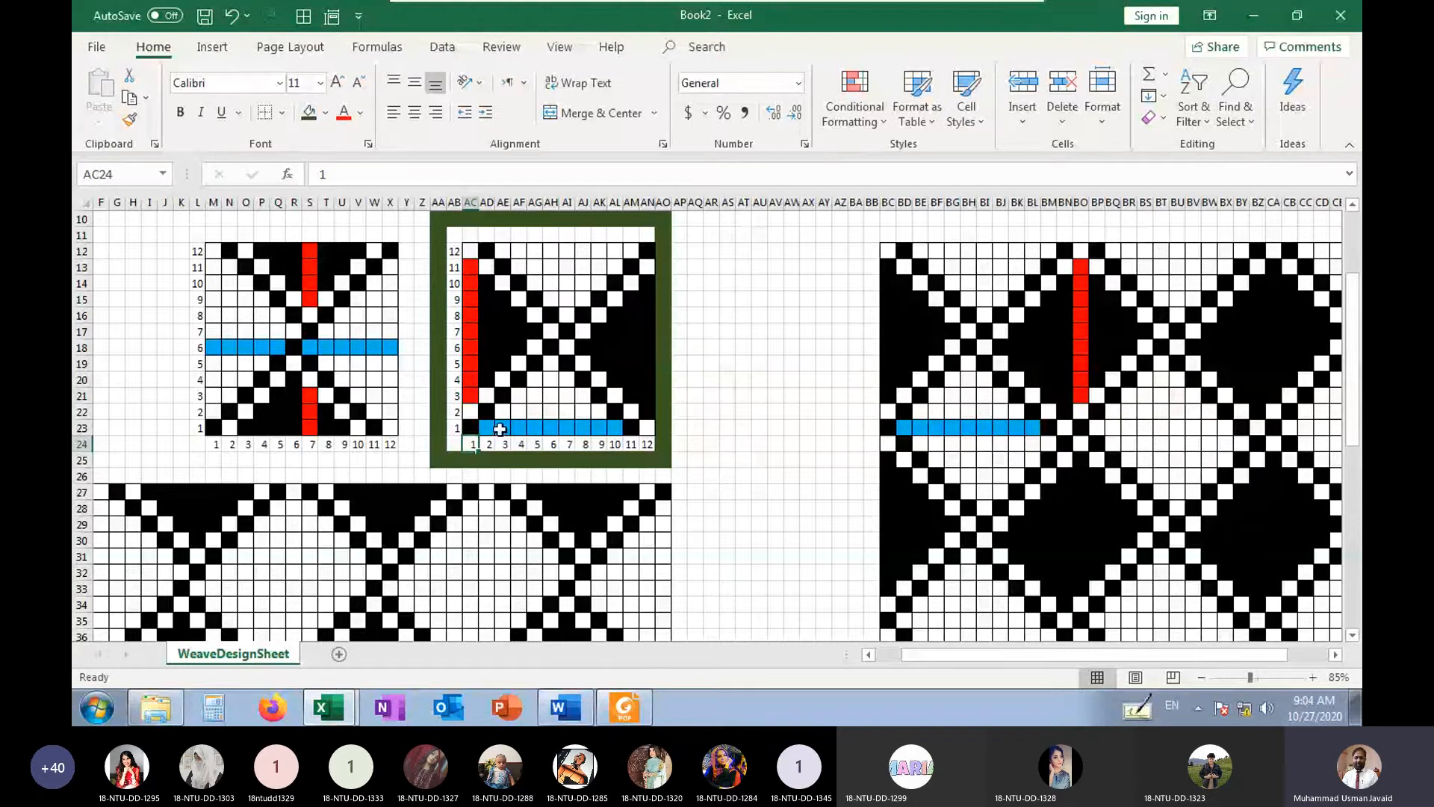
left_click(500, 429)
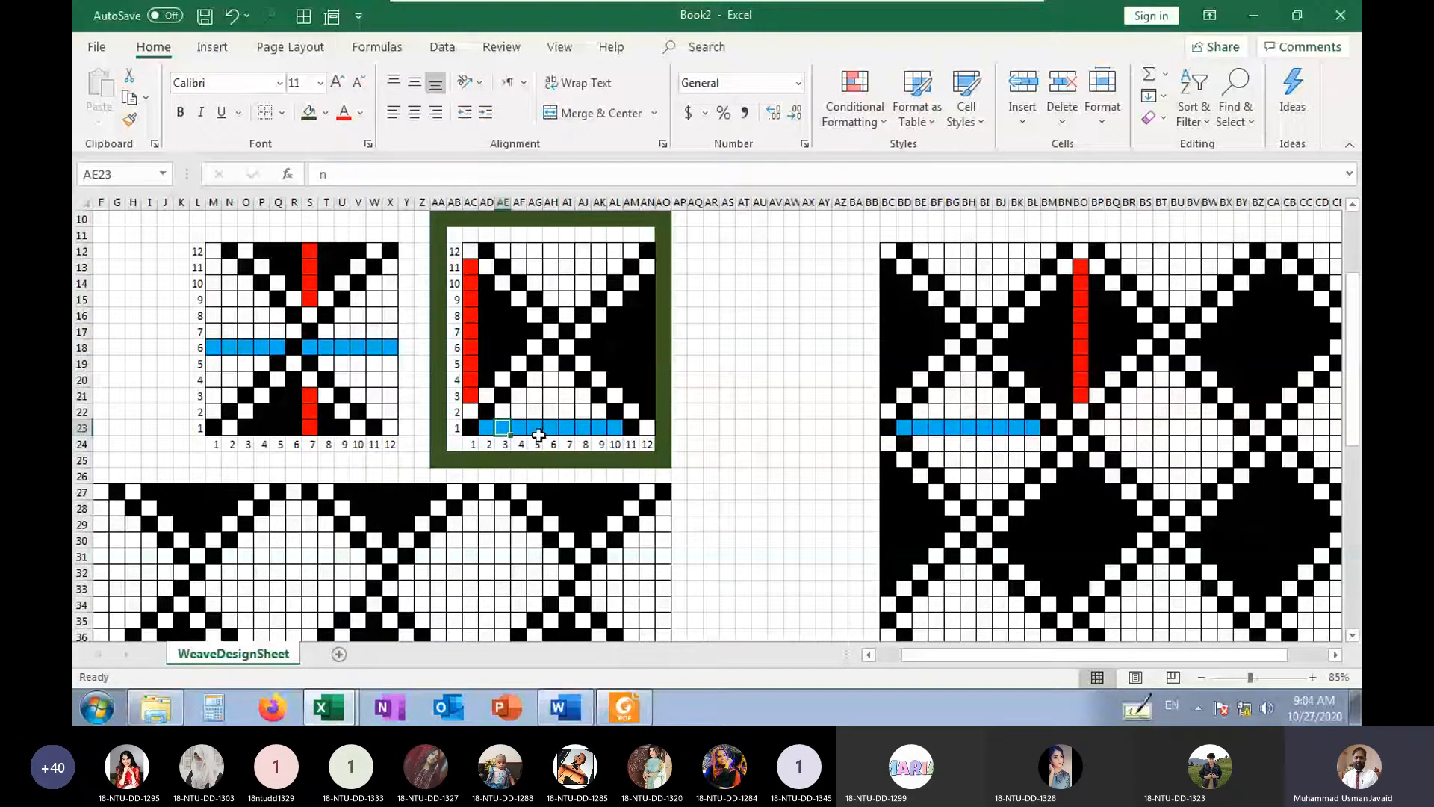
left_click(489, 444)
key("Right")
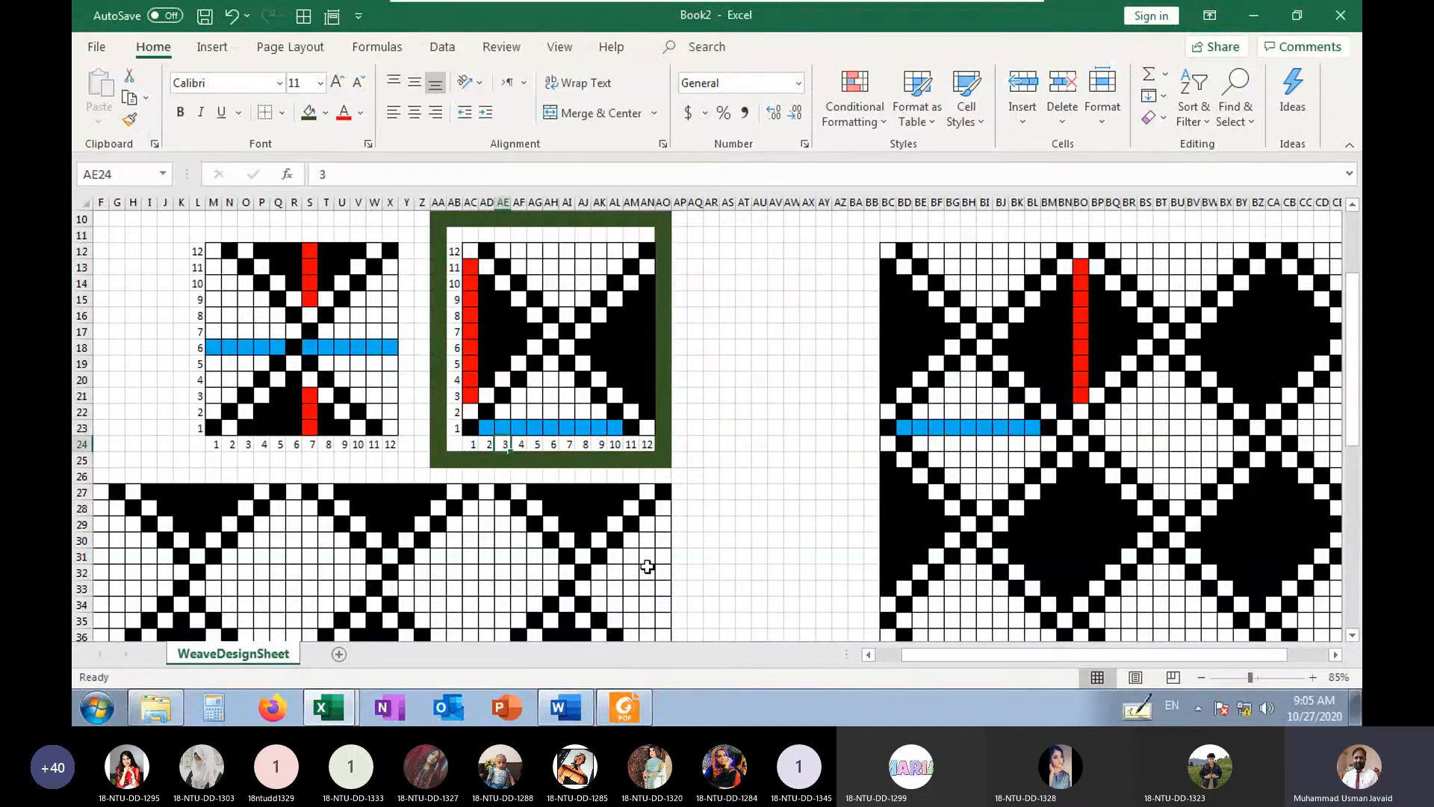
key("Right")
key("Right")
key("Right")
key("Right")
key("Right")
key("Right")
key("Right")
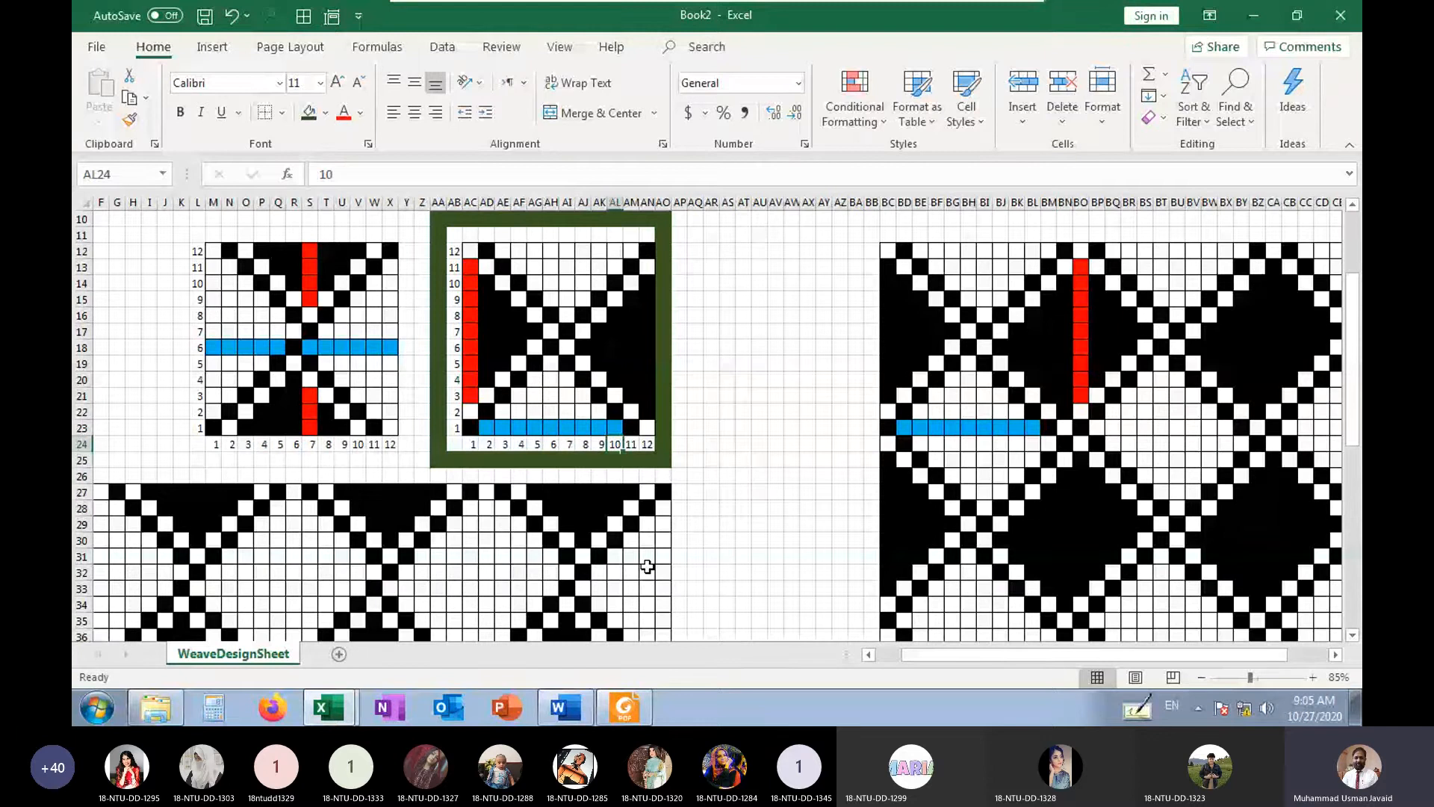
key("Up")
key("Left")
key("Left")
key("Left")
key("Left")
key("Left")
key("Left")
key("Left")
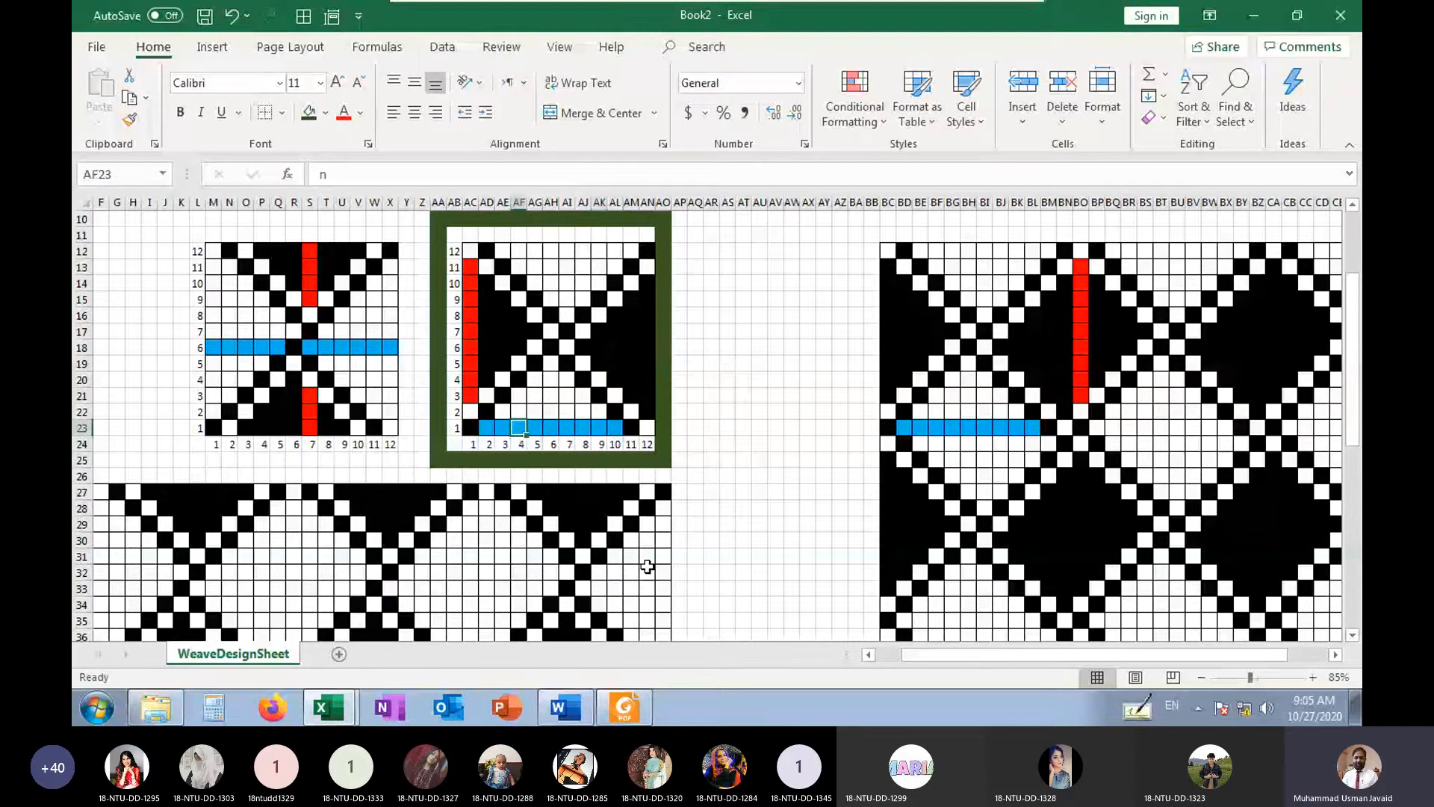
key("Right")
key("Right")
key("Right")
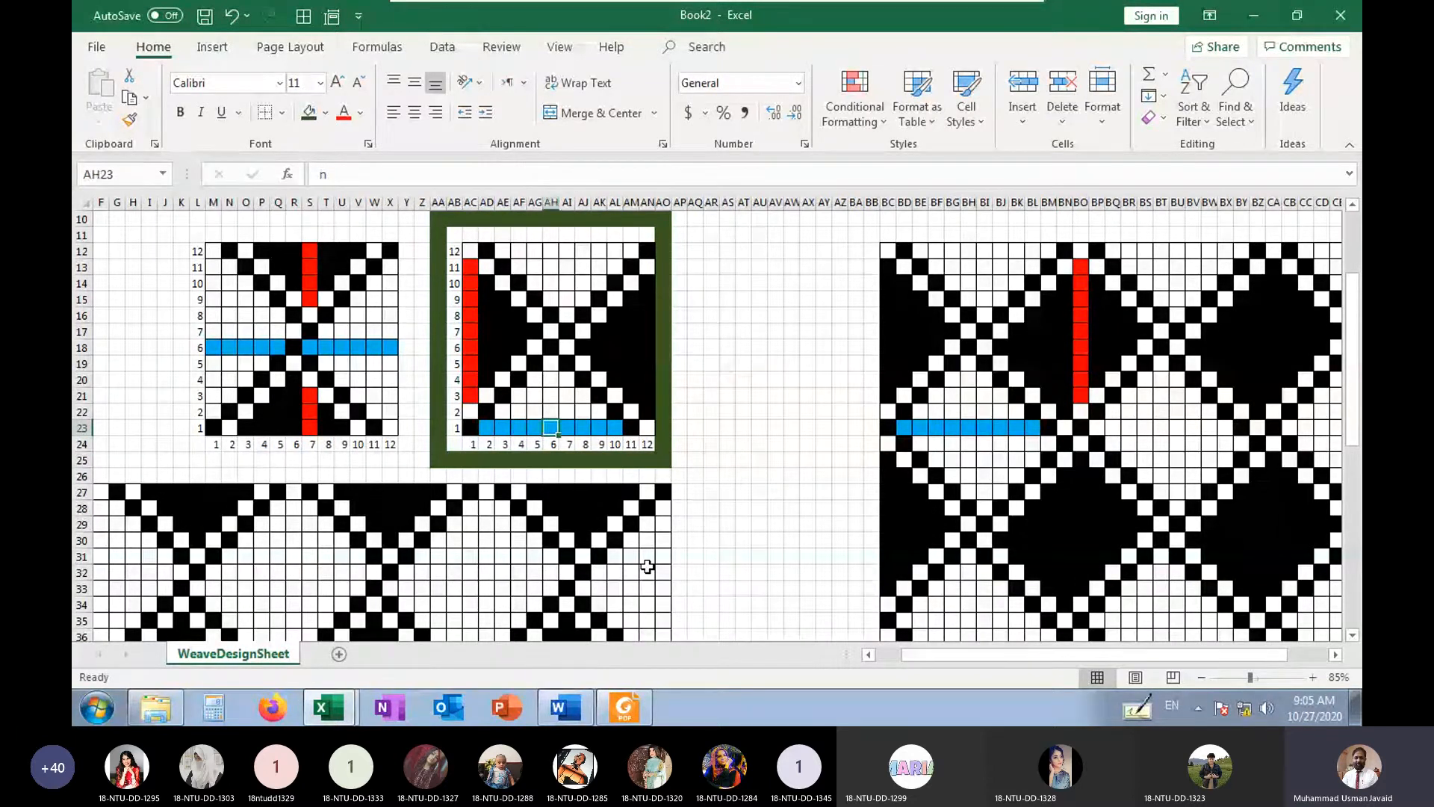
key("Right")
key("Right")
key("Right")
key("Right")
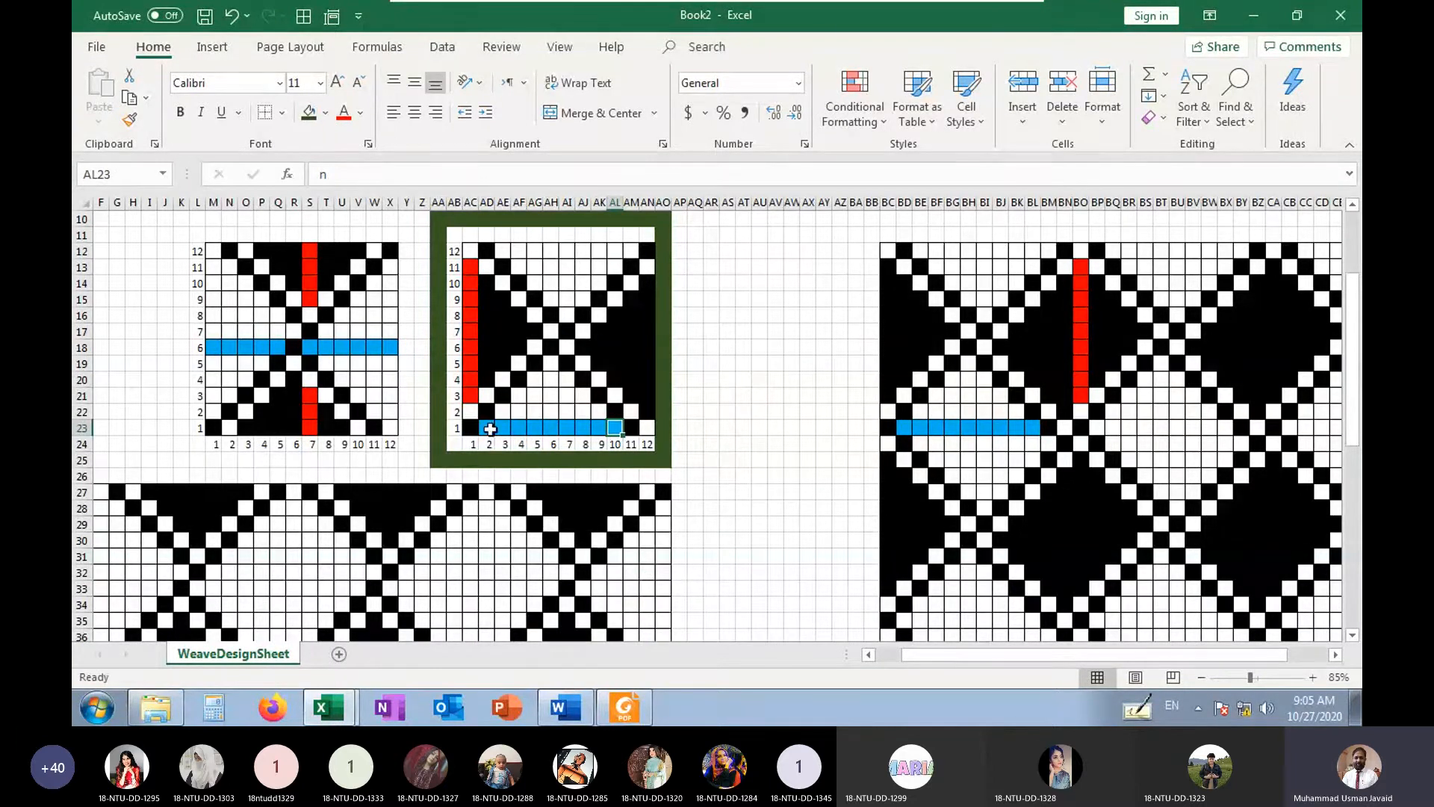
Mark the right weave's first pick in blue with n in Z23 and its first end in red with z in AC26
left_click(421, 427)
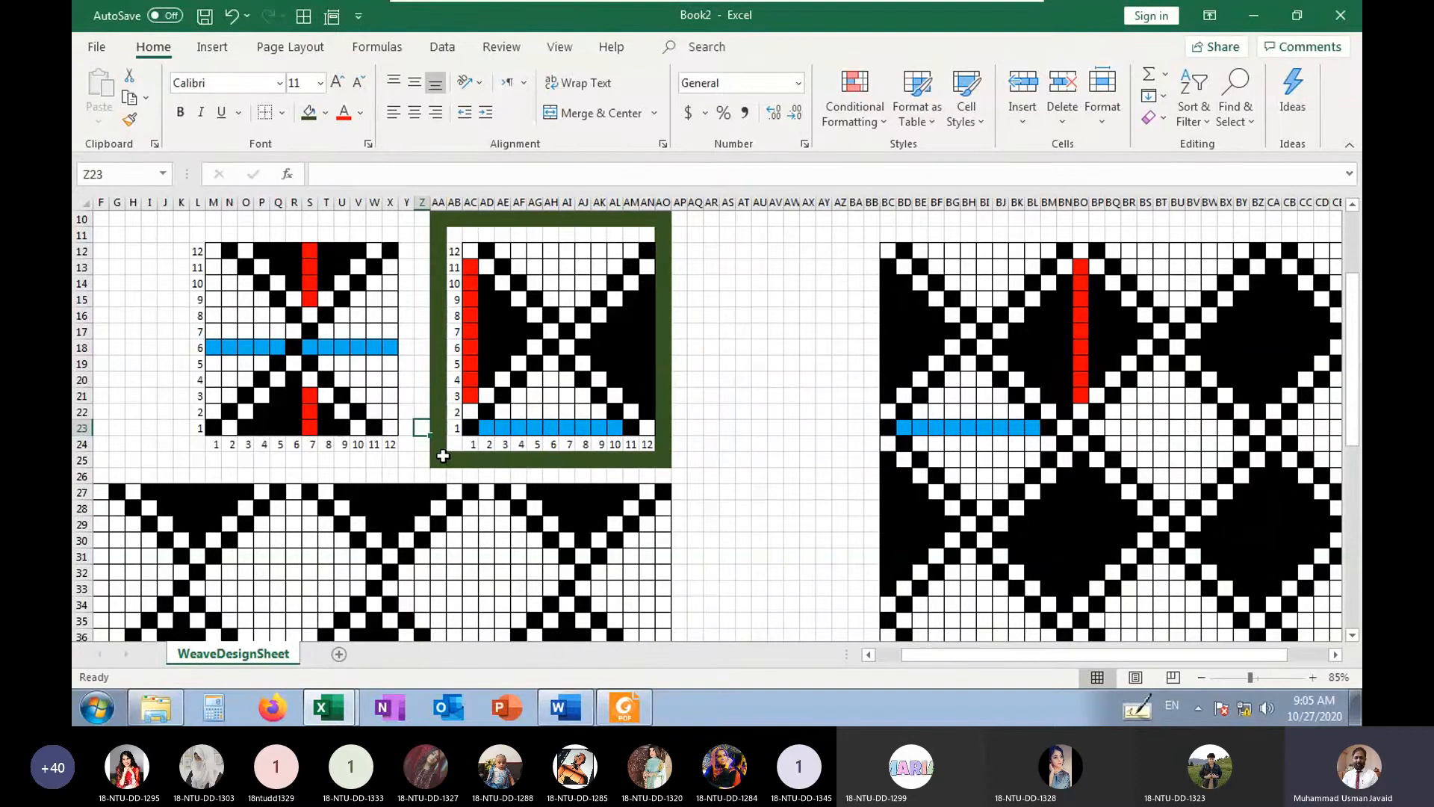
type("x")
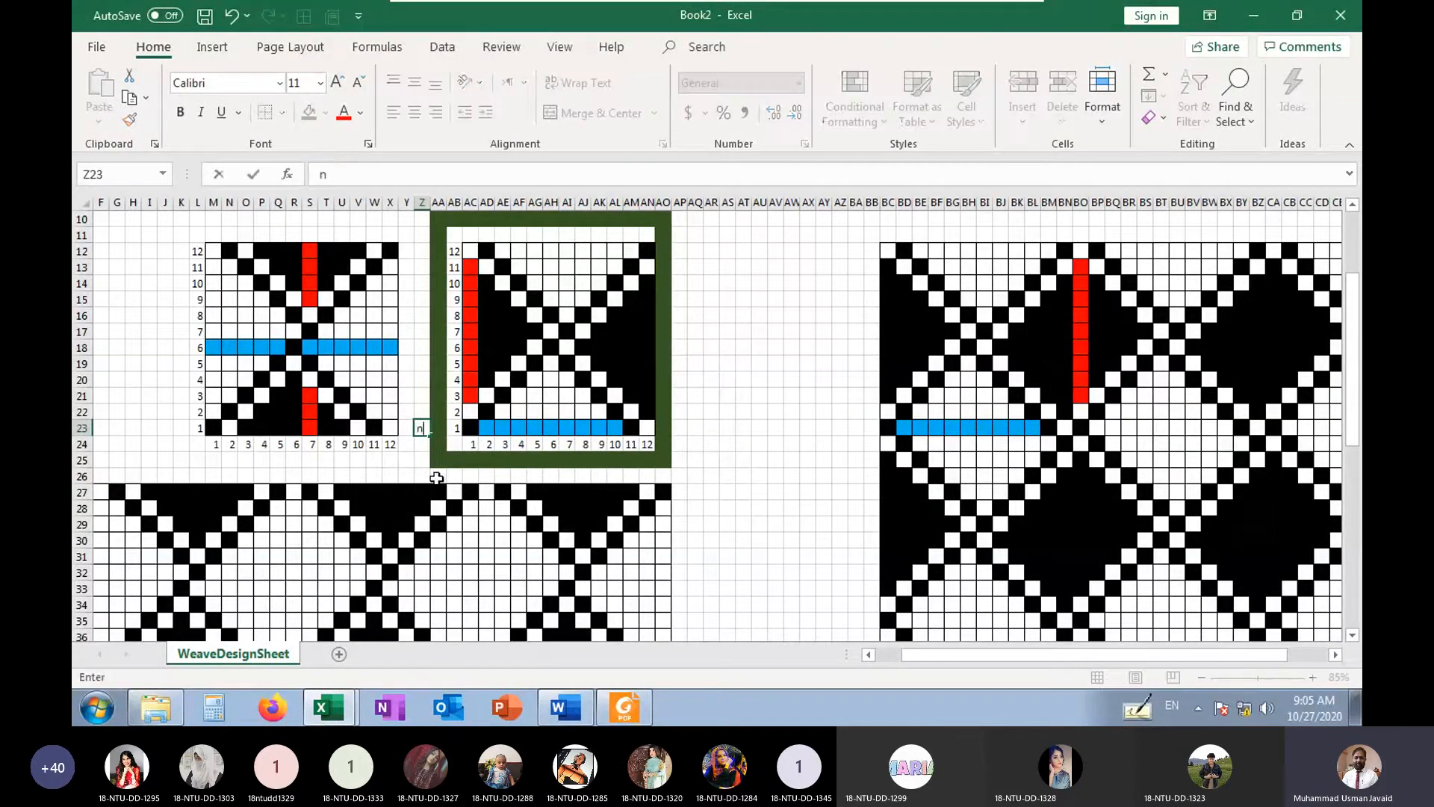
left_click(389, 448)
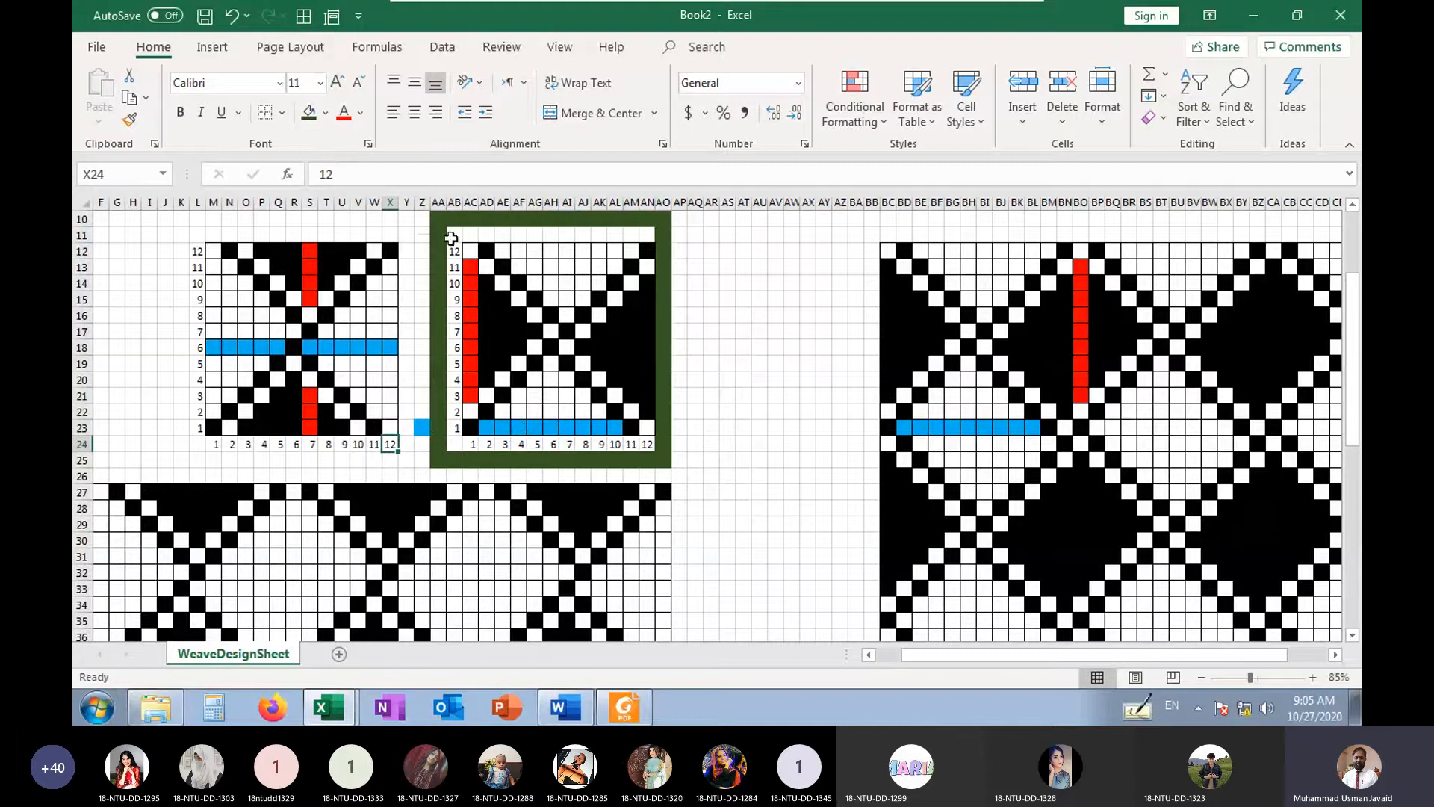
left_click(477, 475)
type("z")
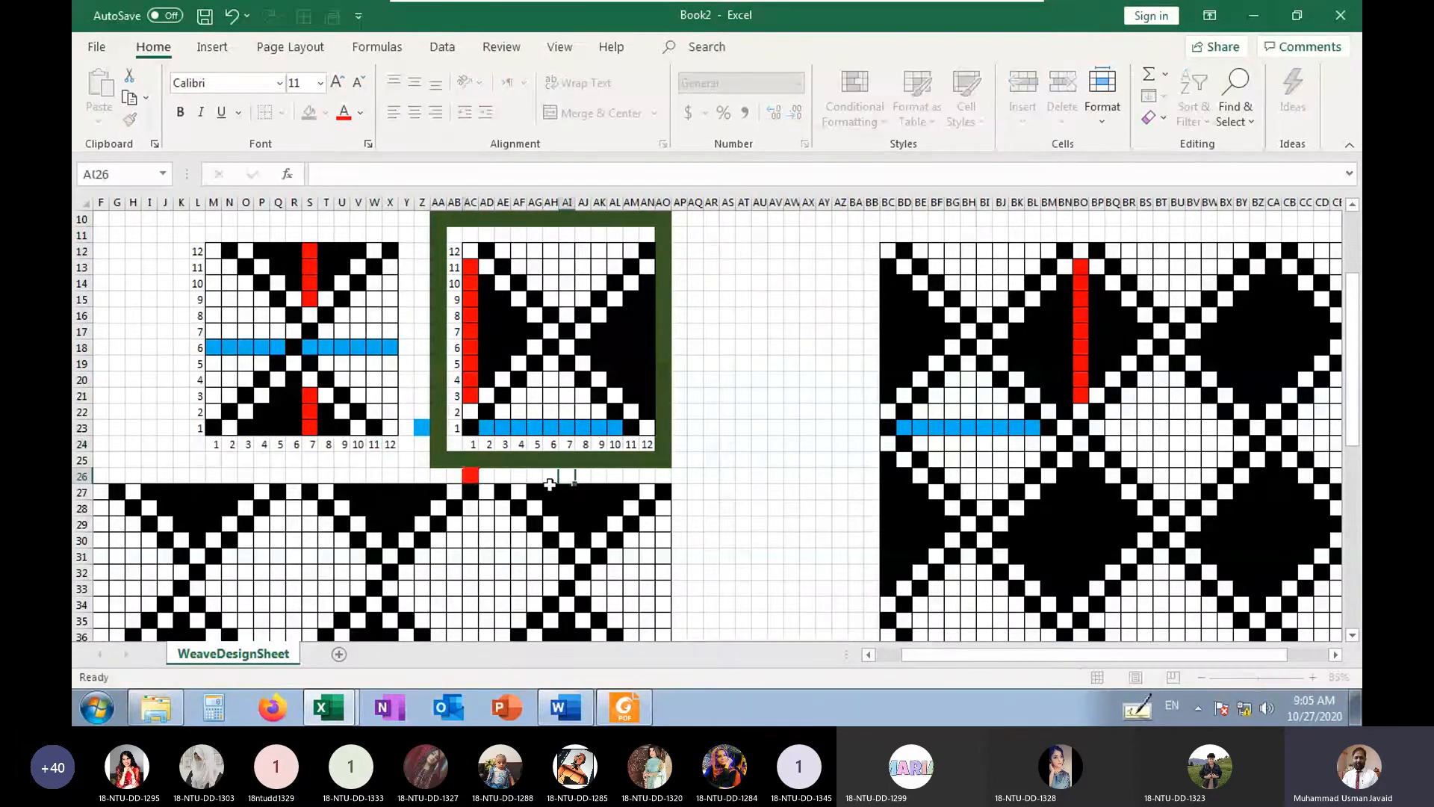
key("Return")
Recolor the right weave's first-end, first-pick cell AC23 red by entering z
left_click(470, 426)
type("z")
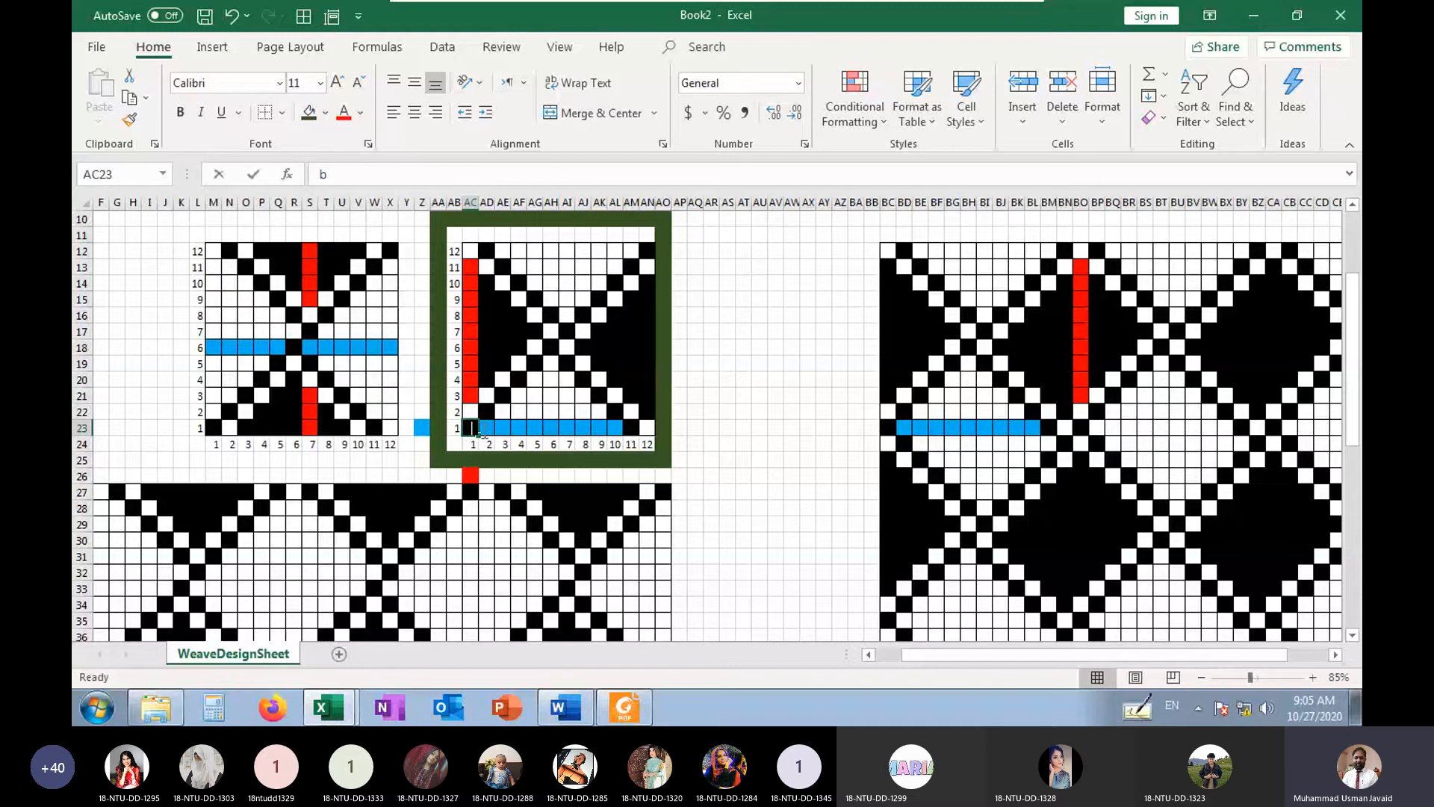
key("Return")
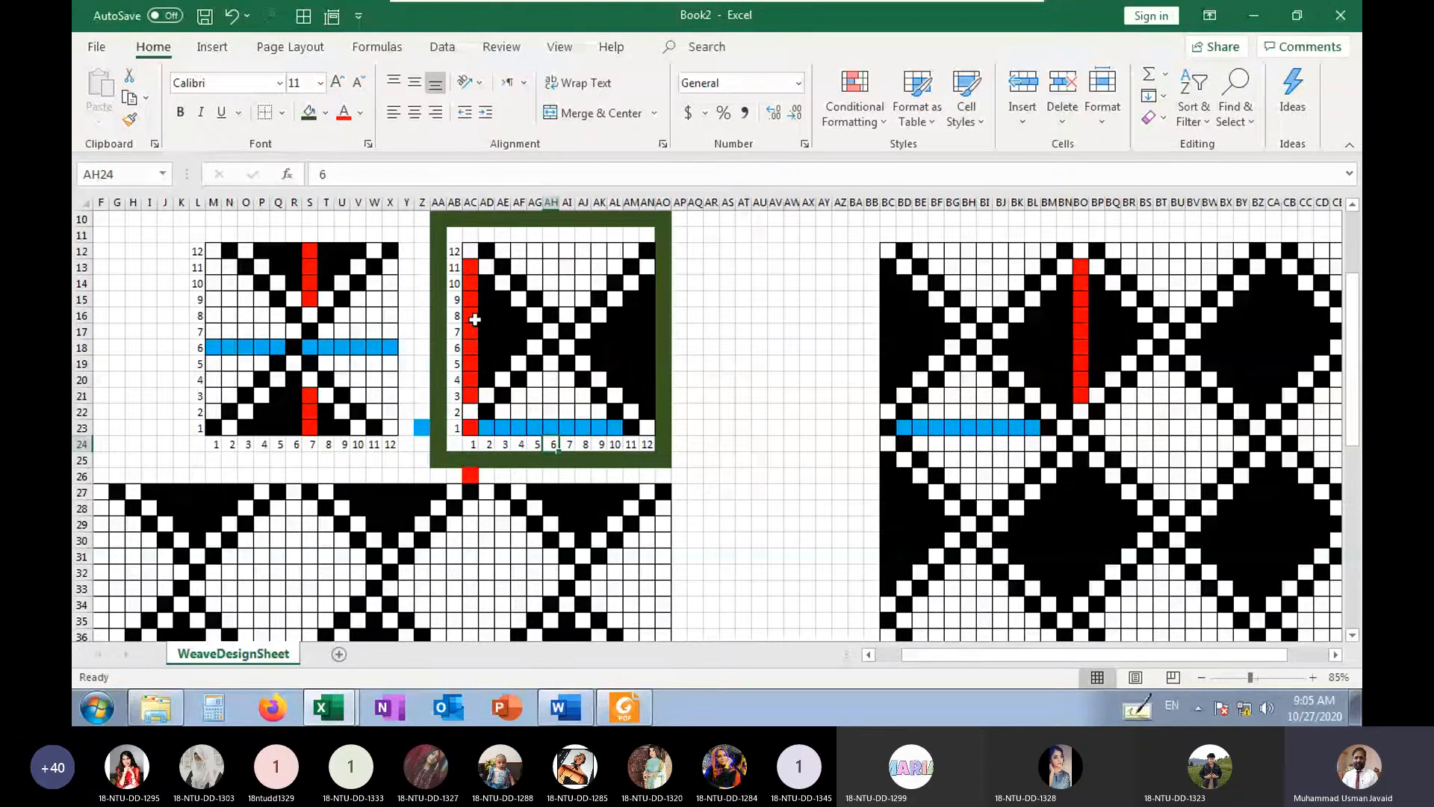
Check the right weave's red float against picks 3 to 11 and its blue float against ends 2 to 10
left_click(471, 266)
left_click_drag(451, 335, 461, 391)
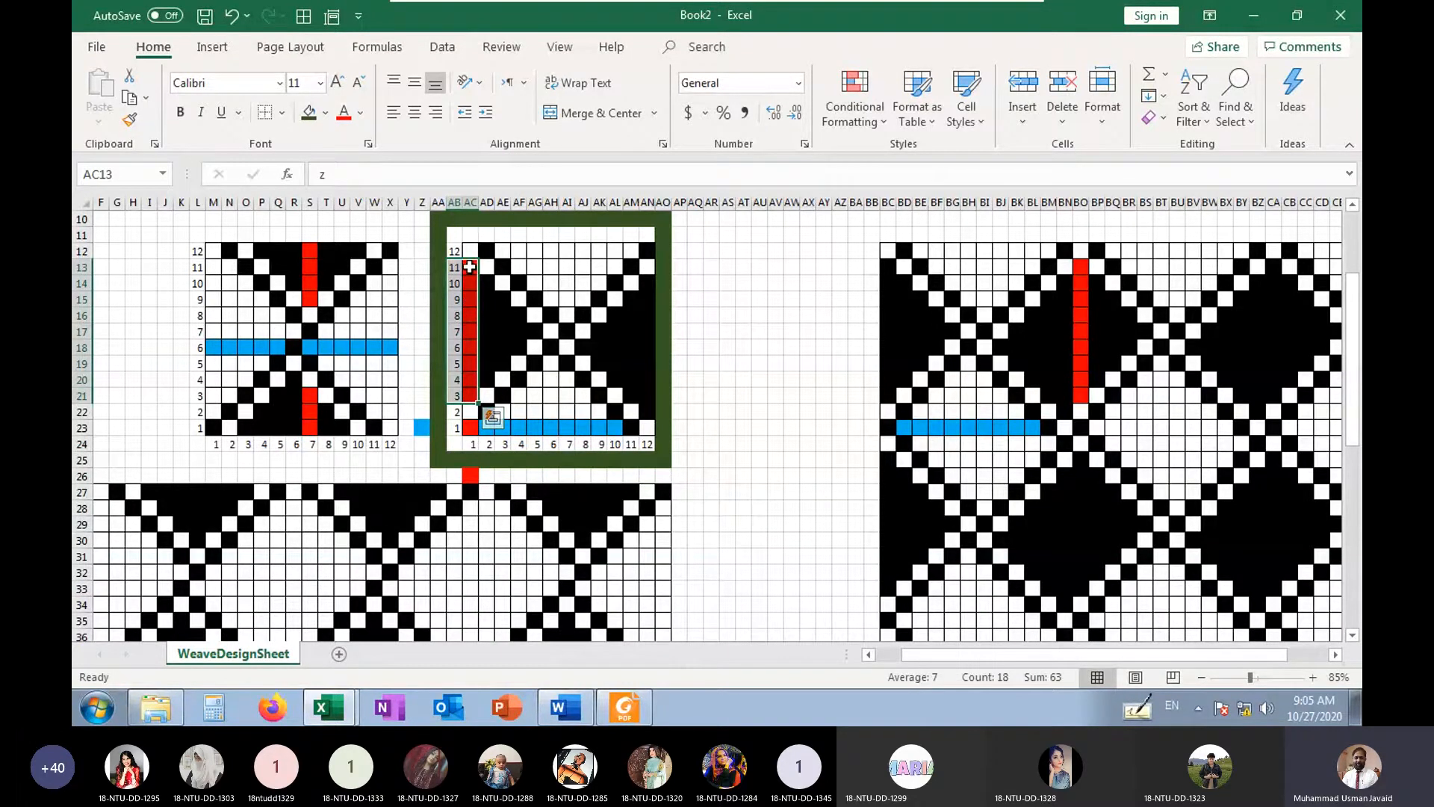
left_click_drag(490, 428, 613, 448)
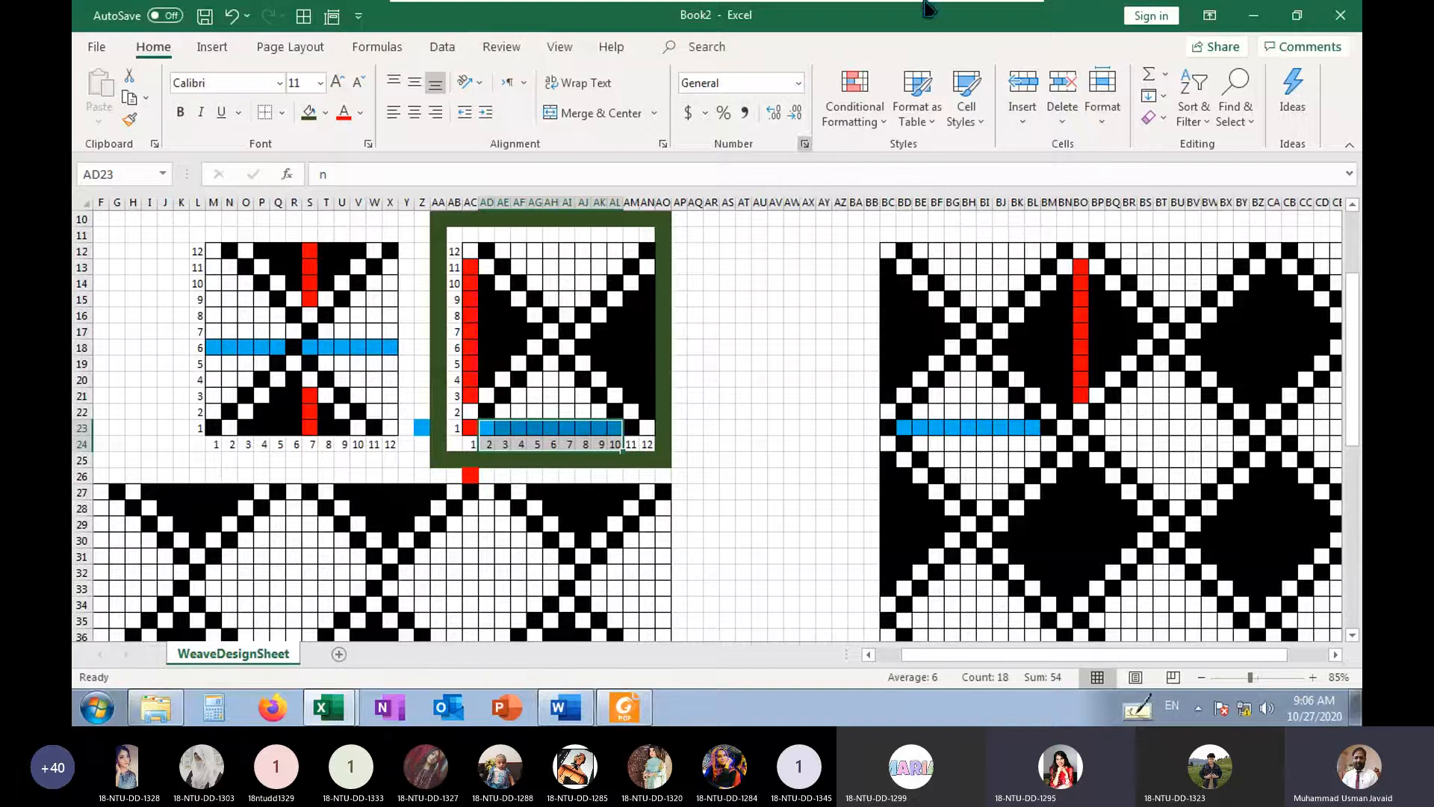
Switch to the Teams meeting to view its additional options, and return to the Excel weave sheet
left_click(955, 17)
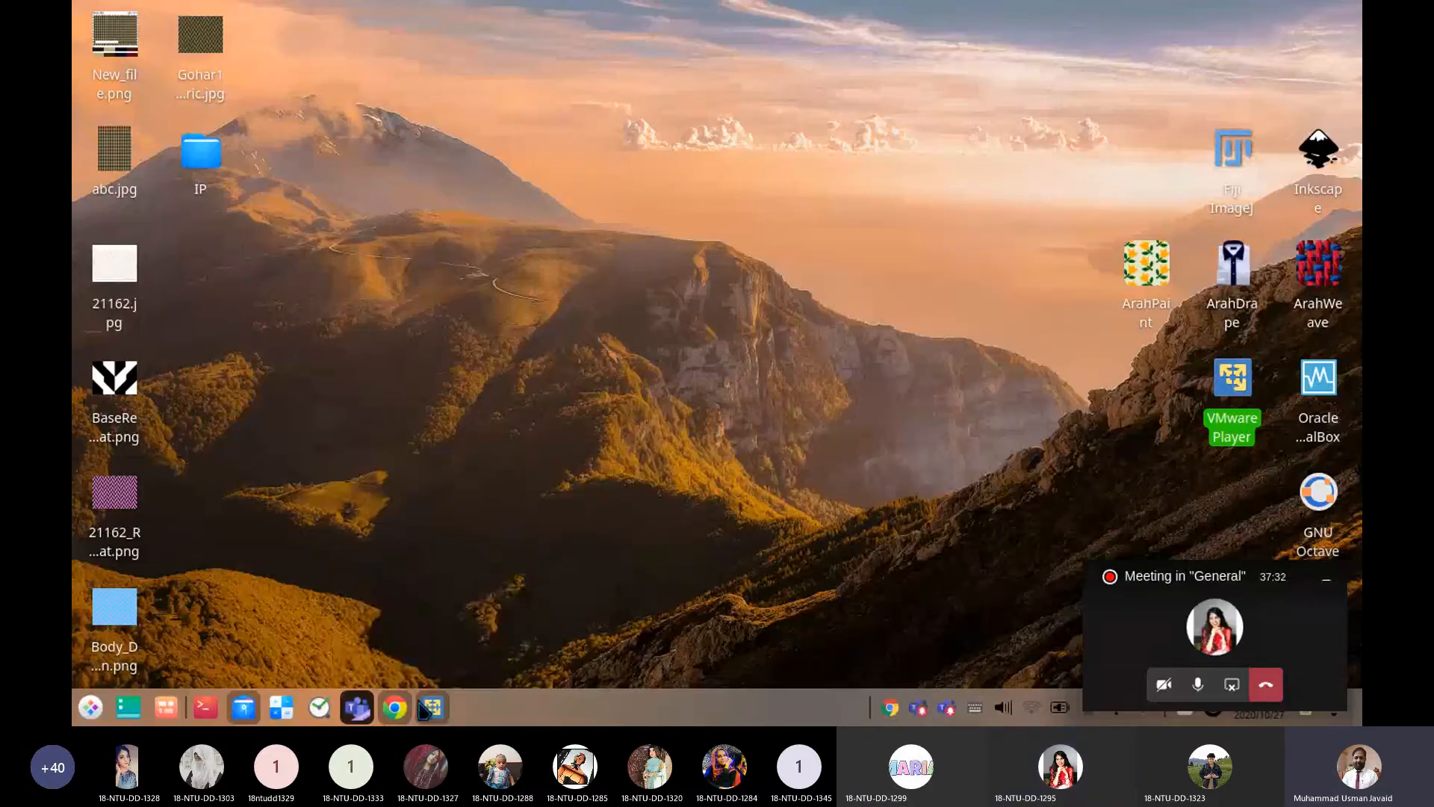
left_click(357, 708)
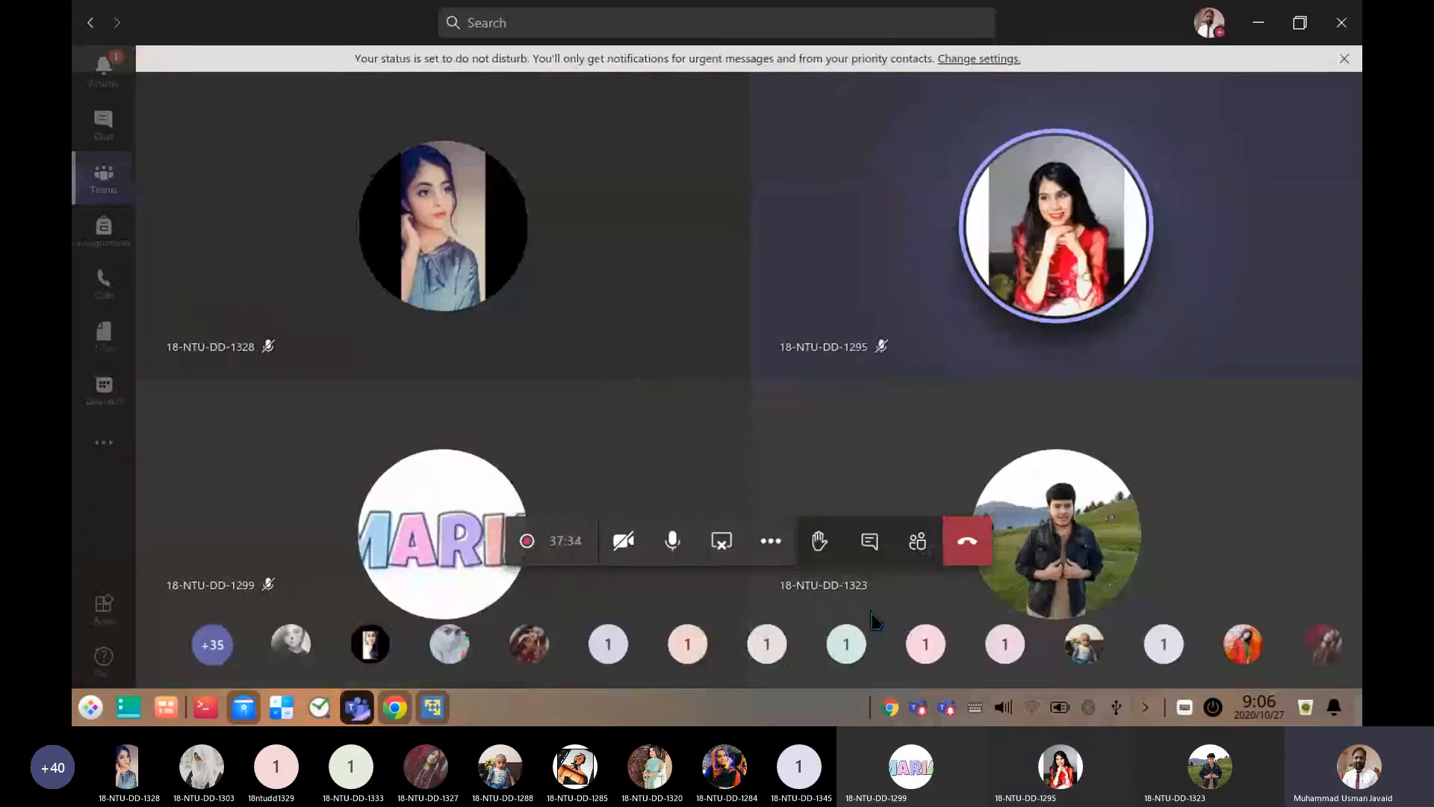
left_click(778, 552)
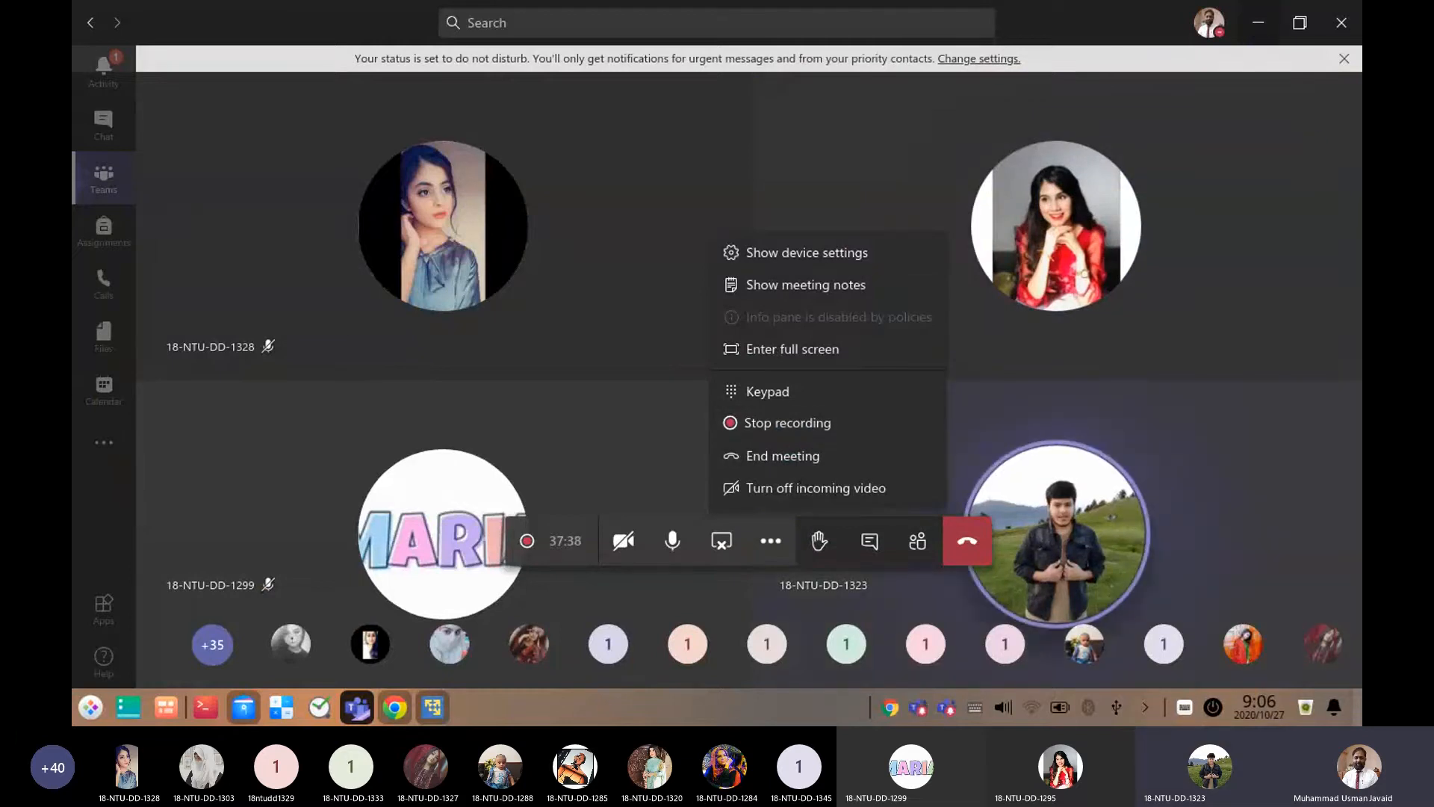
left_click(1259, 23)
mouse_move(430, 710)
left_mouse_down()
mouse_move(526, 336)
mouse_move(569, 457)
mouse_move(544, 435)
mouse_move(446, 714)
left_mouse_up()
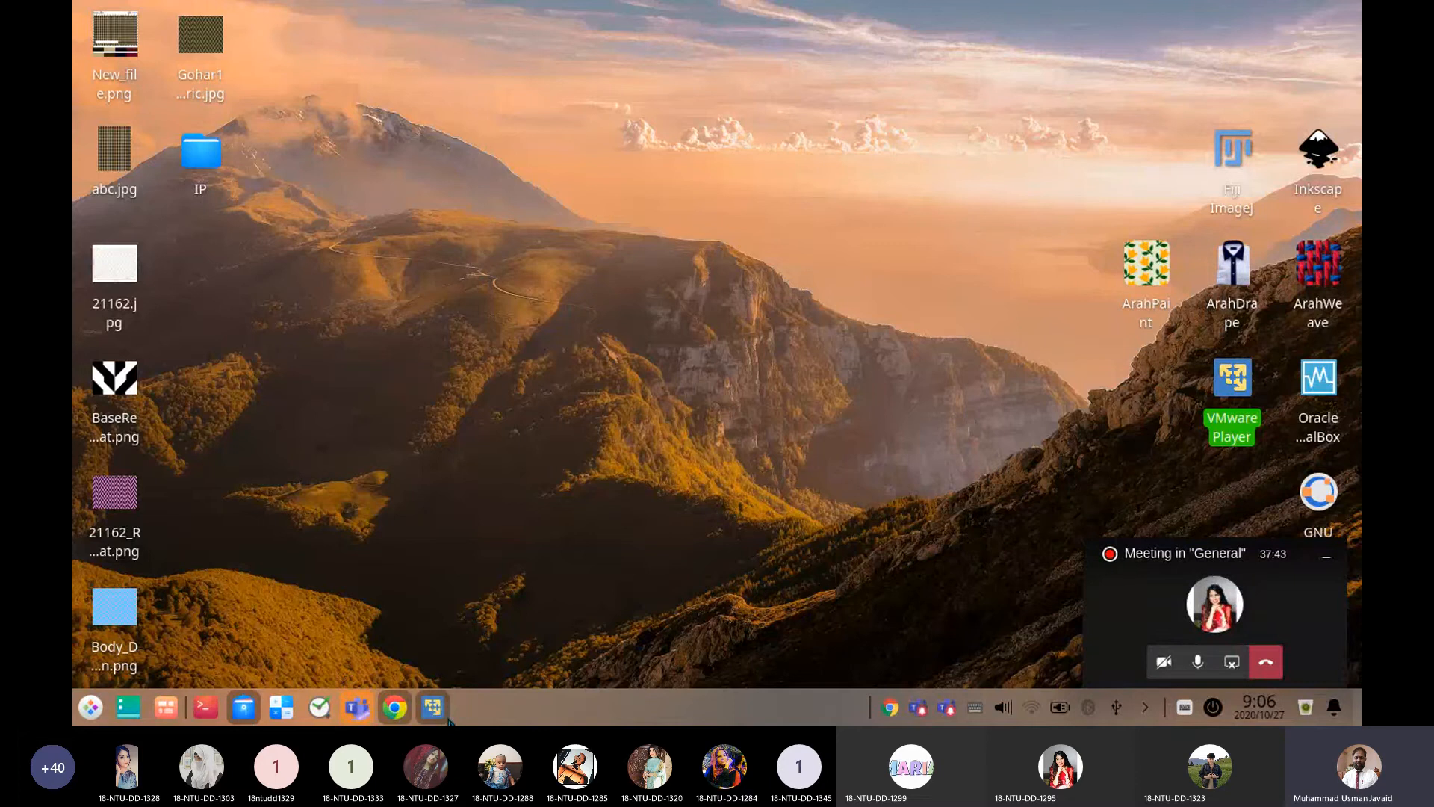
left_click(440, 709)
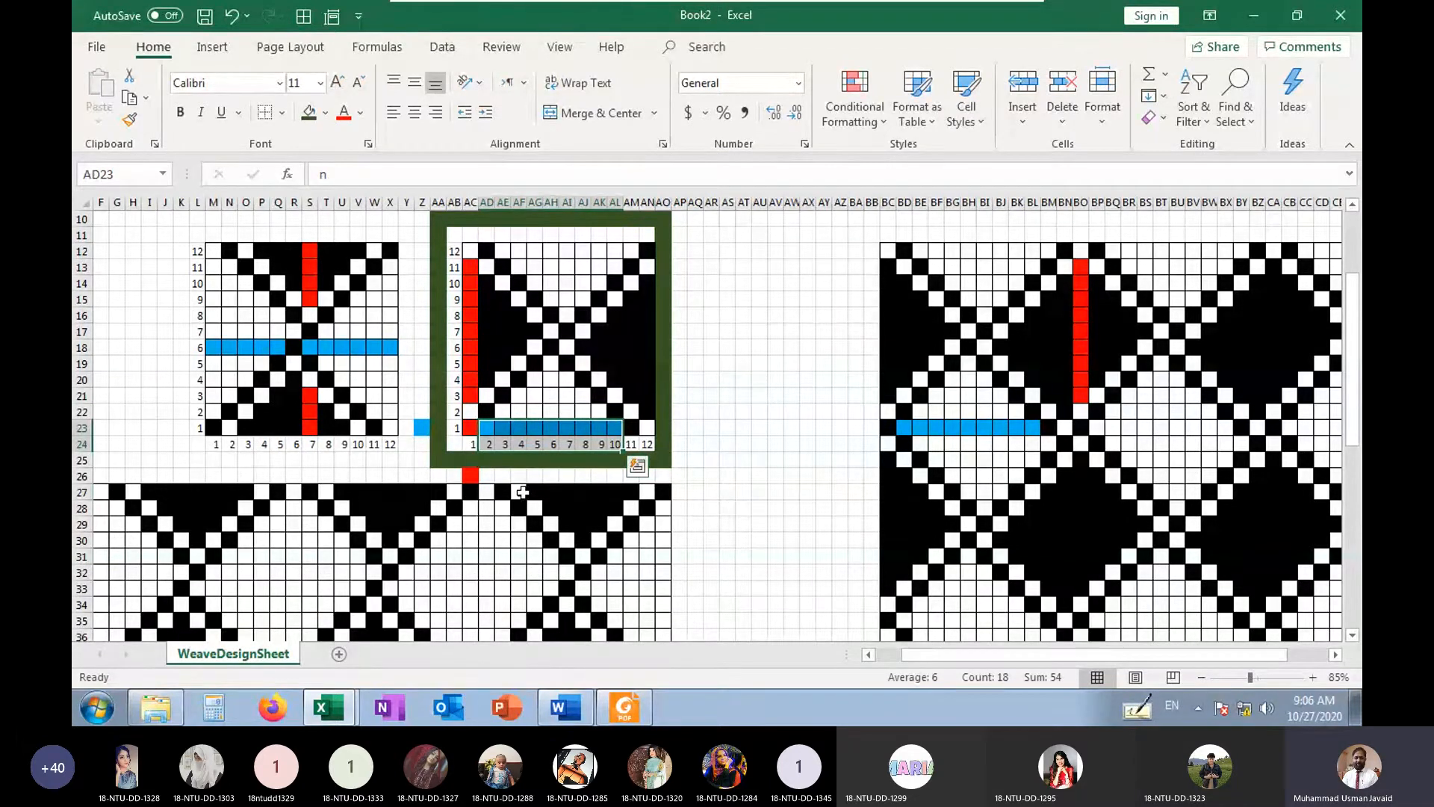
Review the blue first-pick marker in Z23, the red float beside picks 3 to 11, and the adjoining black area
left_click(519, 492)
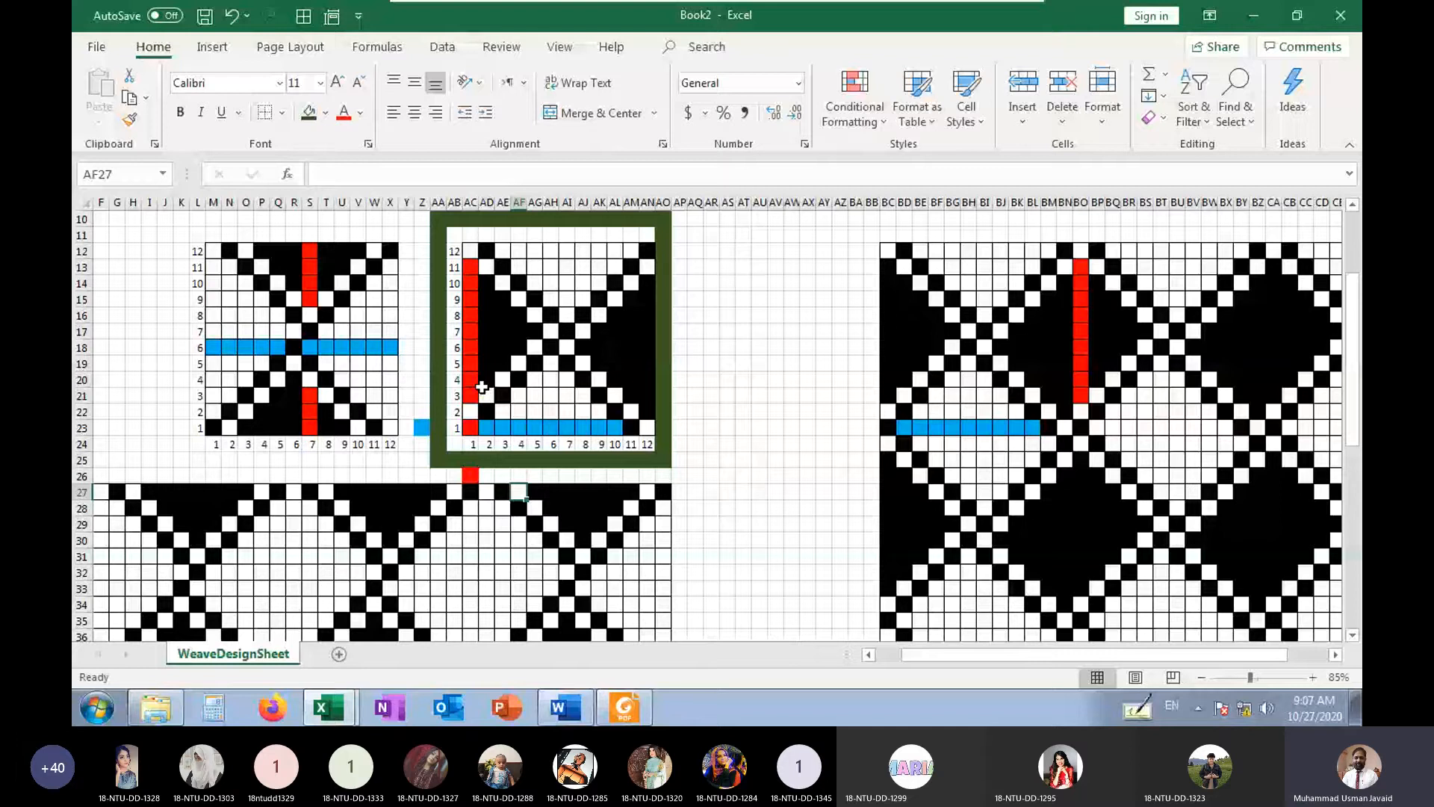
left_click(419, 427)
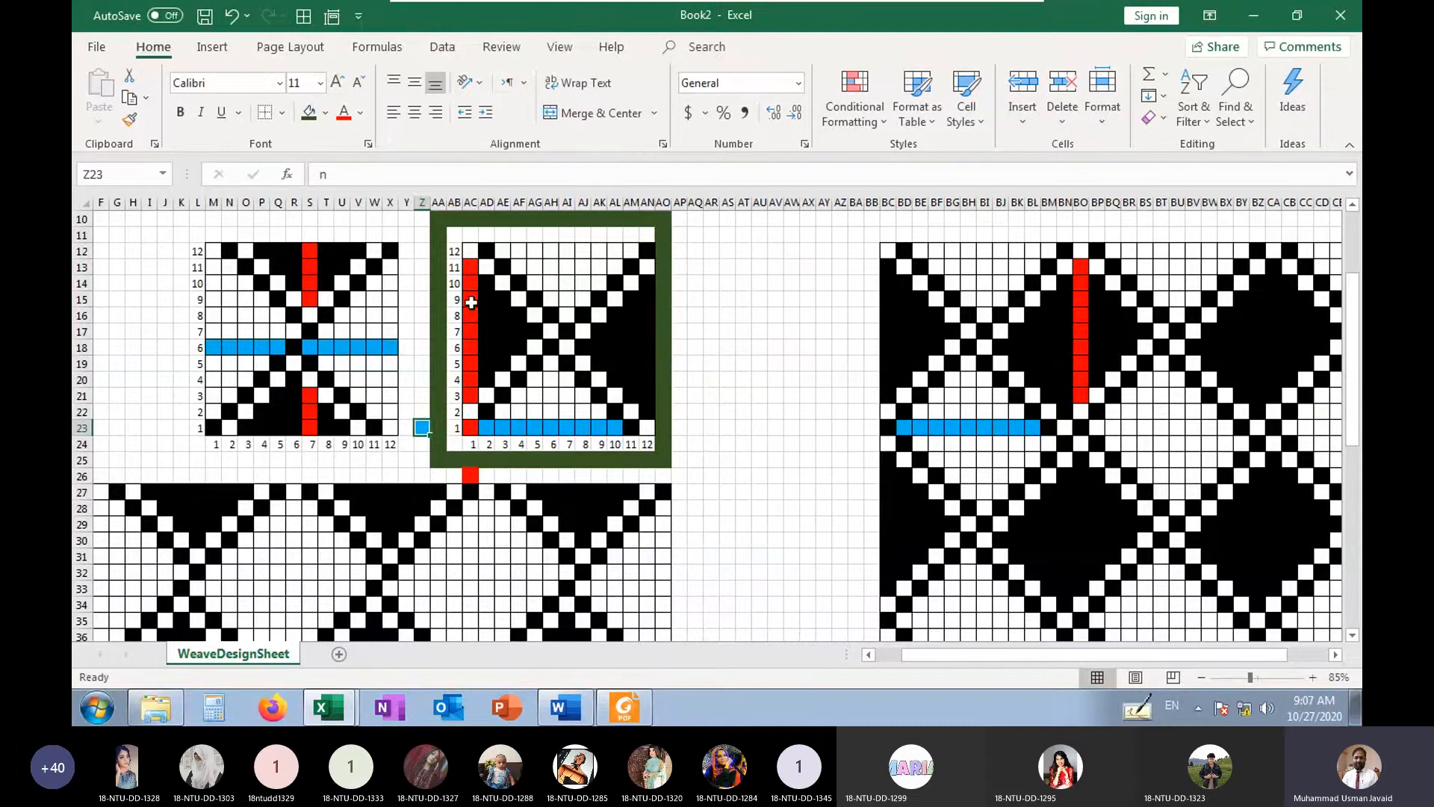
left_click_drag(471, 267, 455, 388)
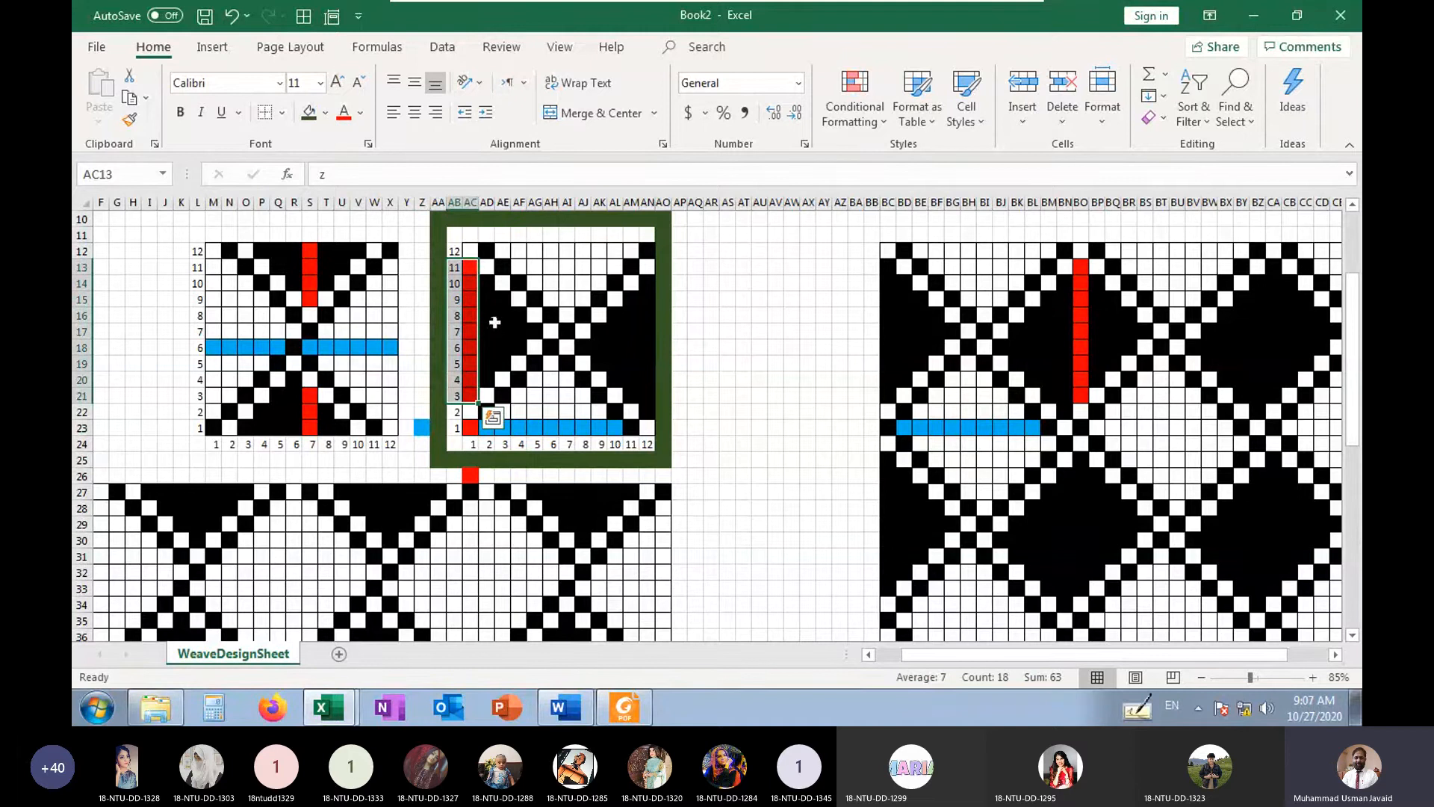
left_click_drag(491, 322, 501, 332)
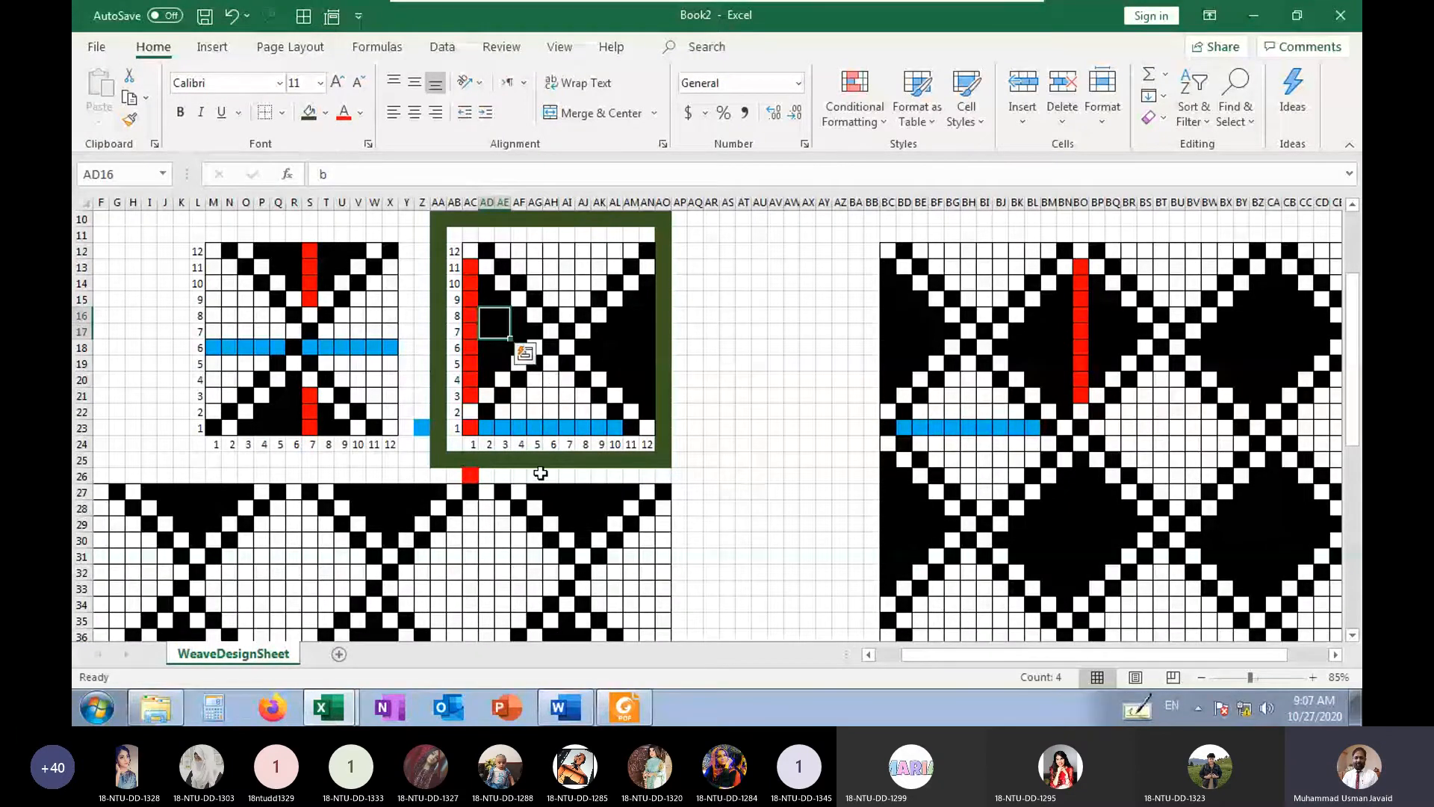
scroll(711, 483, "down", 6)
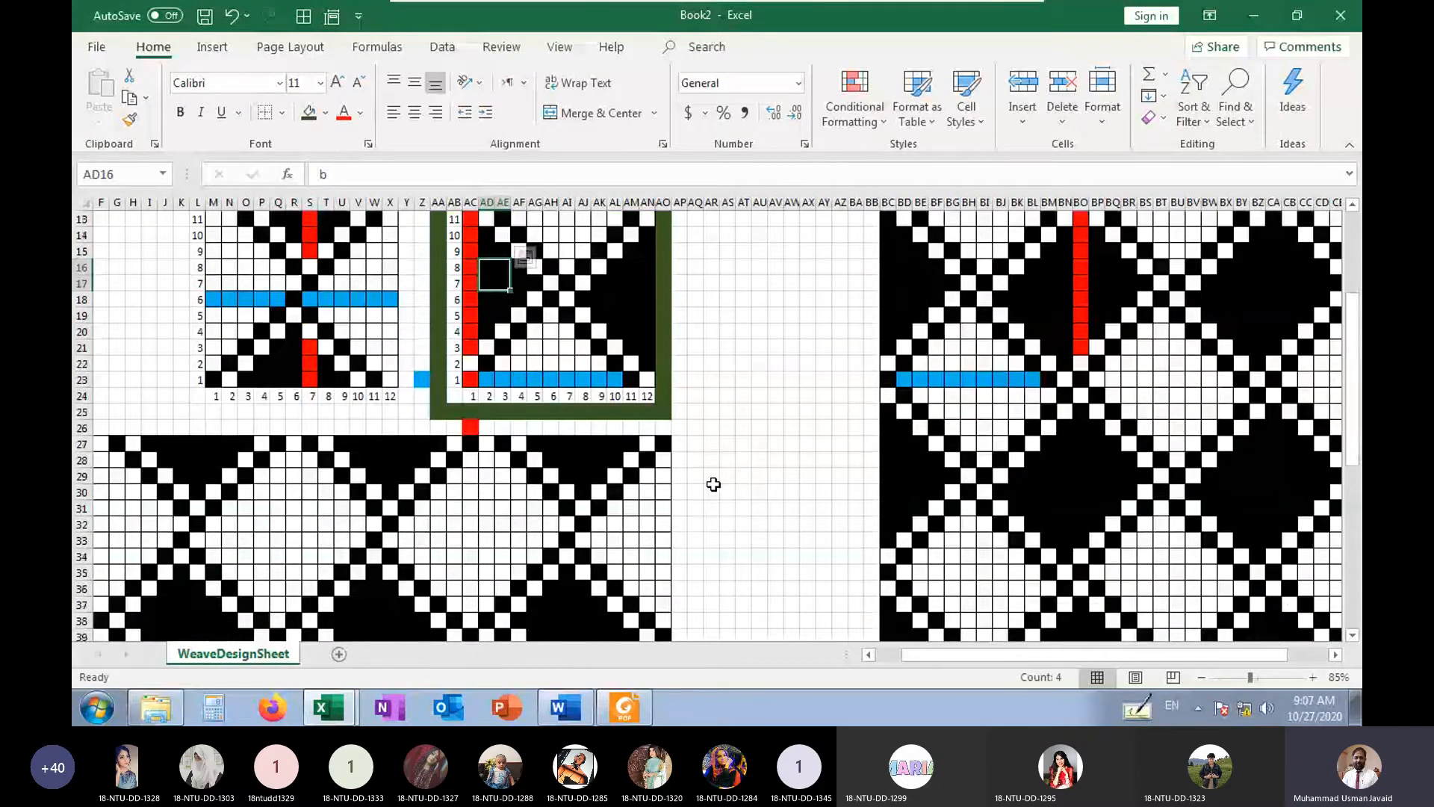
scroll(713, 484, "down", 8)
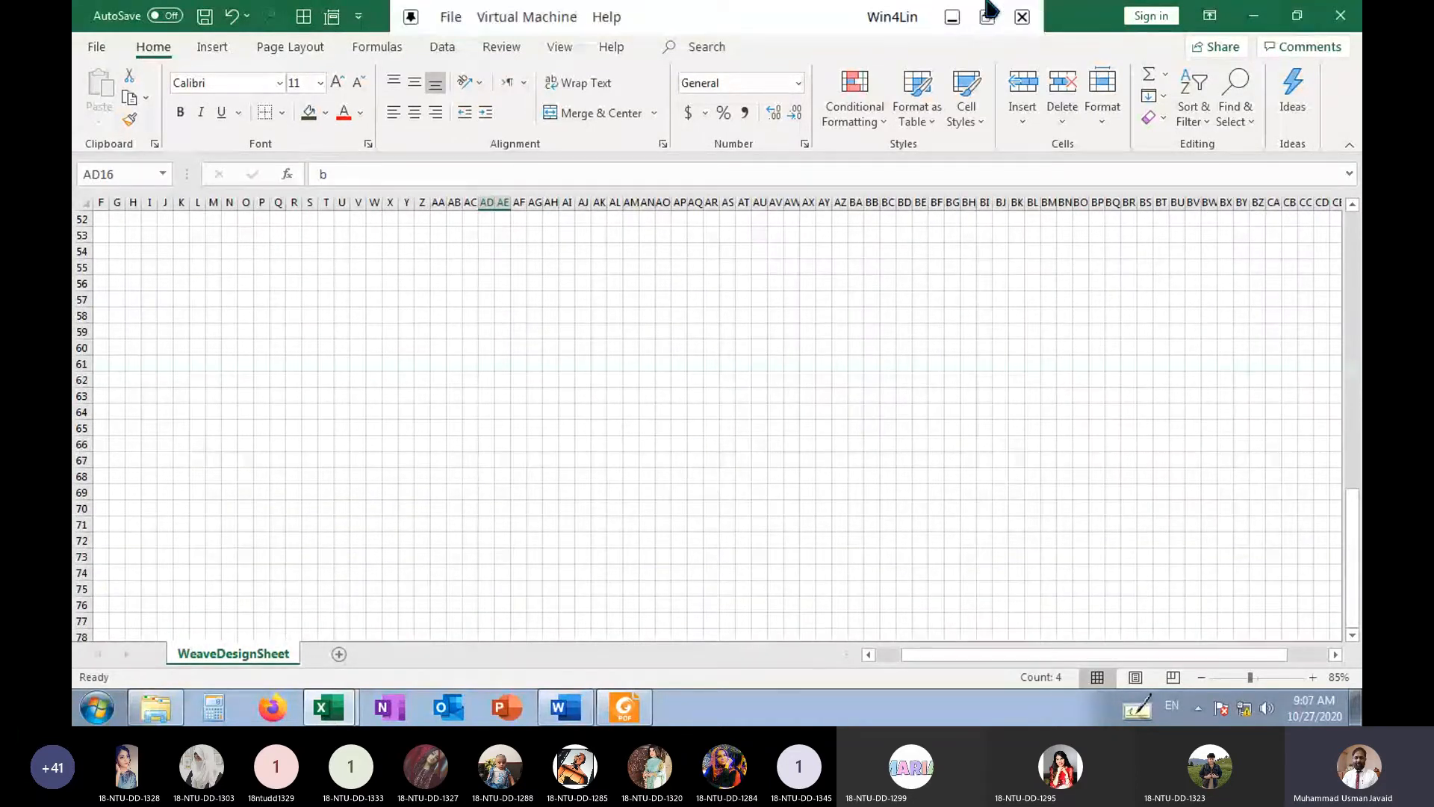
left_click(953, 17)
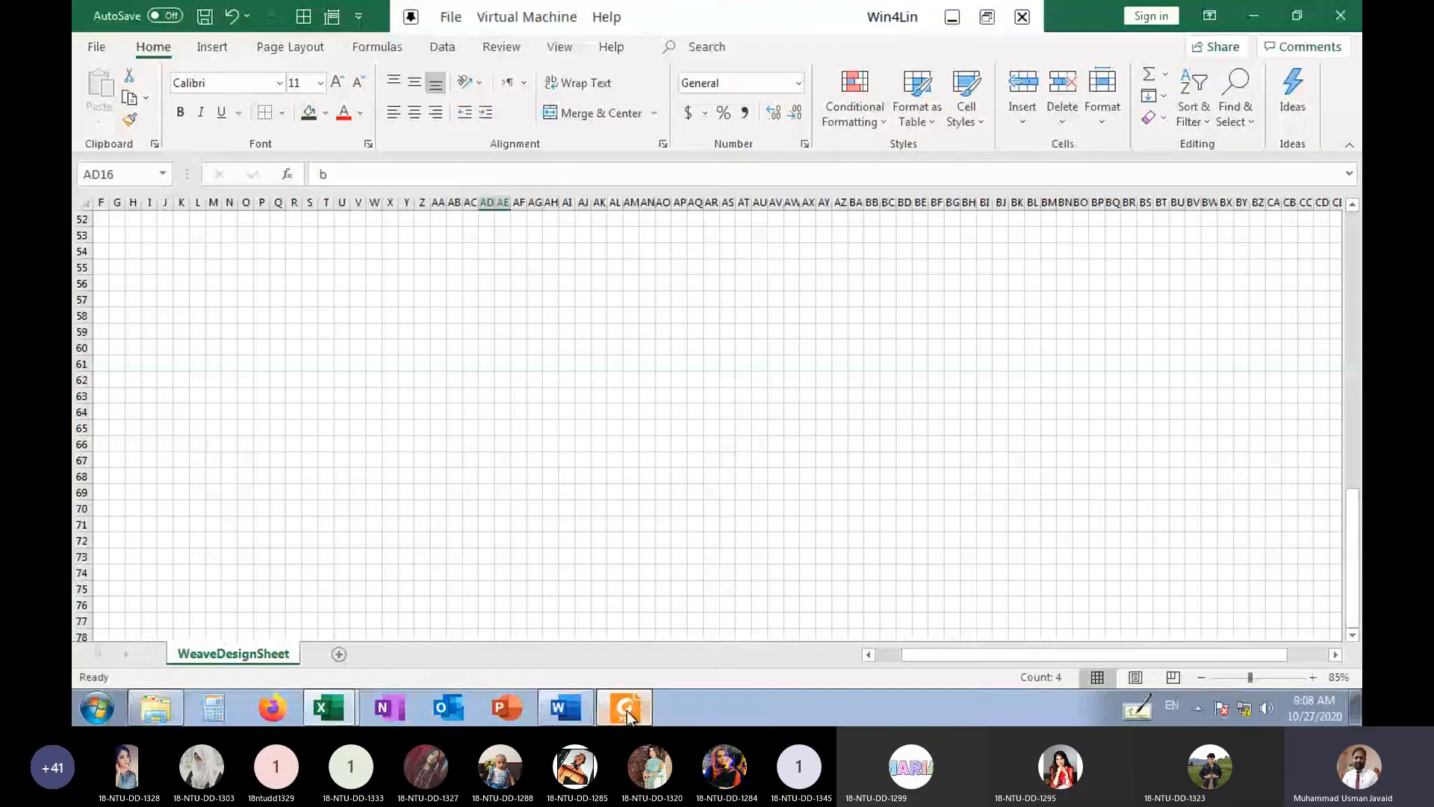
Switch to HoneyCombs.pdf in Foxit Reader and examine the 16-by-16 fancy honeycomb construction diagrams on page 26
left_click(623, 707)
scroll(516, 441, "down", 10)
scroll(518, 443, "down", 15)
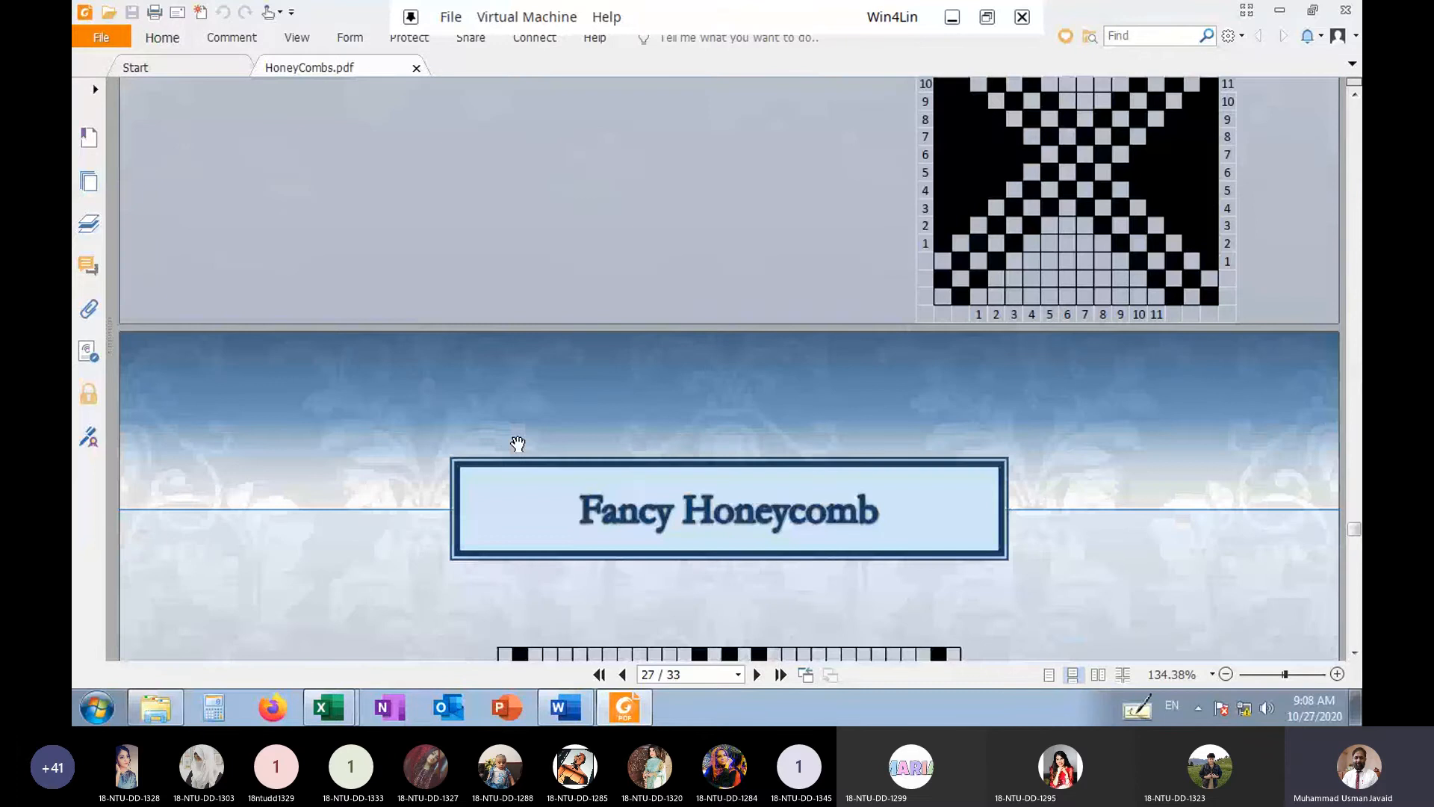
scroll(518, 444, "up", 5)
scroll(520, 443, "up", 5)
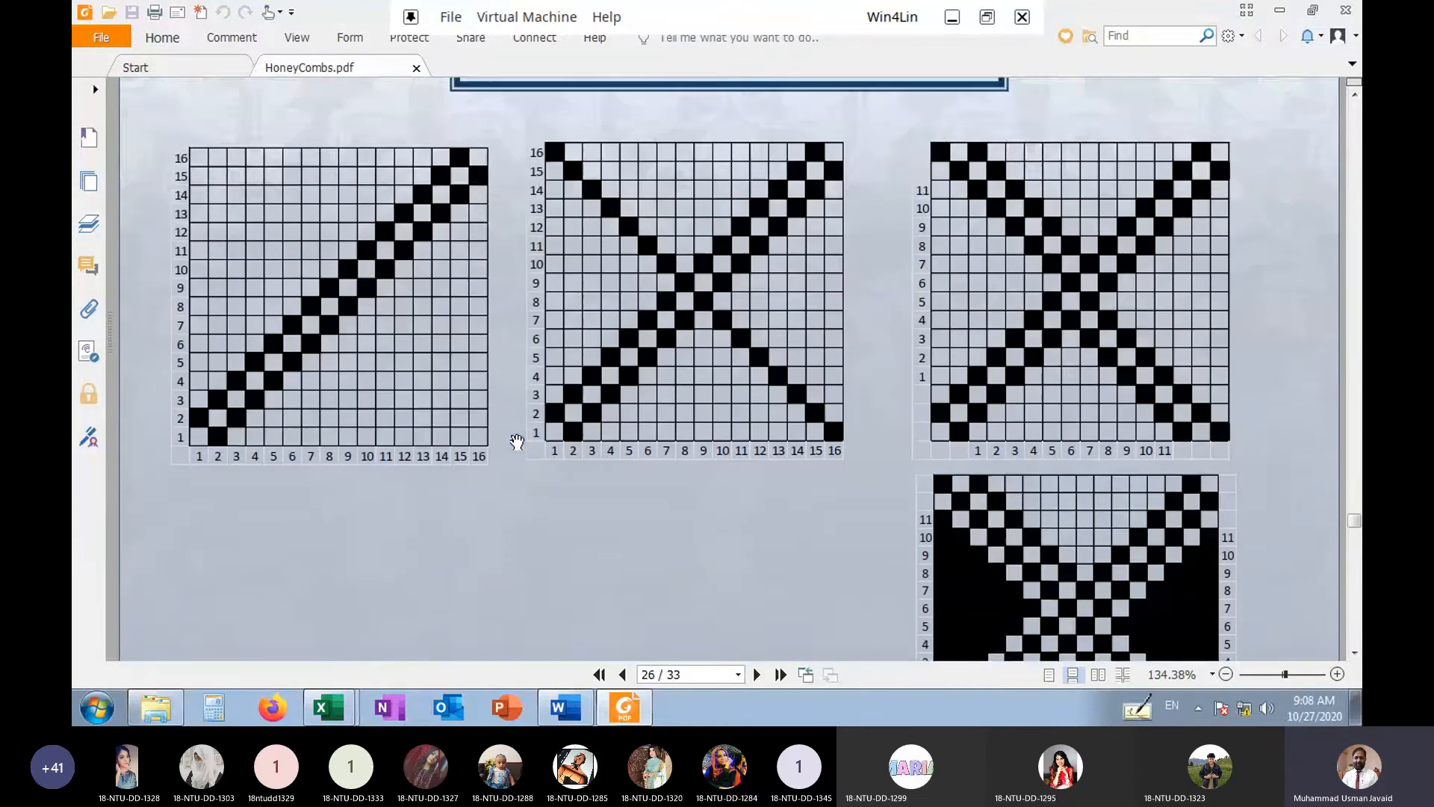
scroll(517, 442, "down", 3)
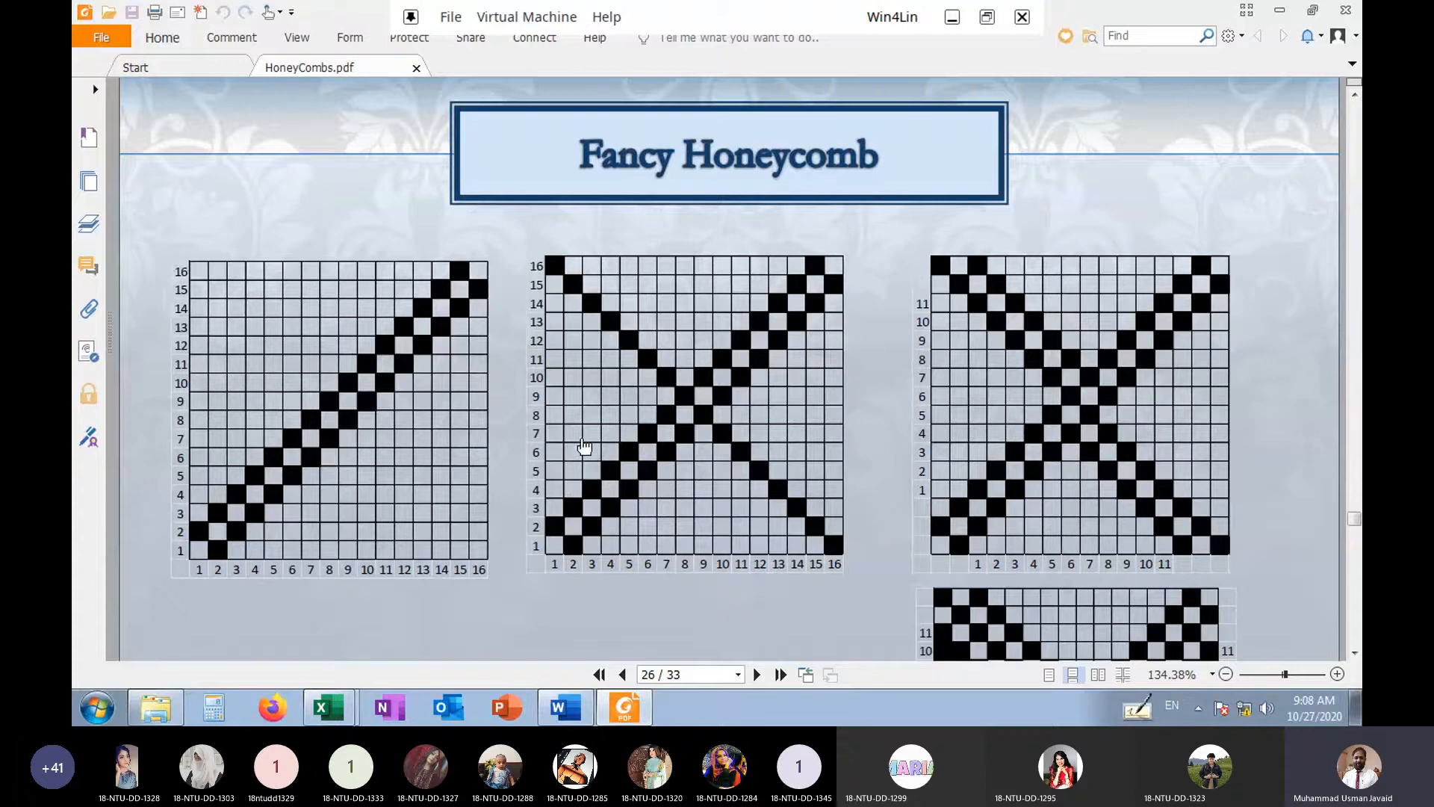
scroll(562, 413, "down", 3)
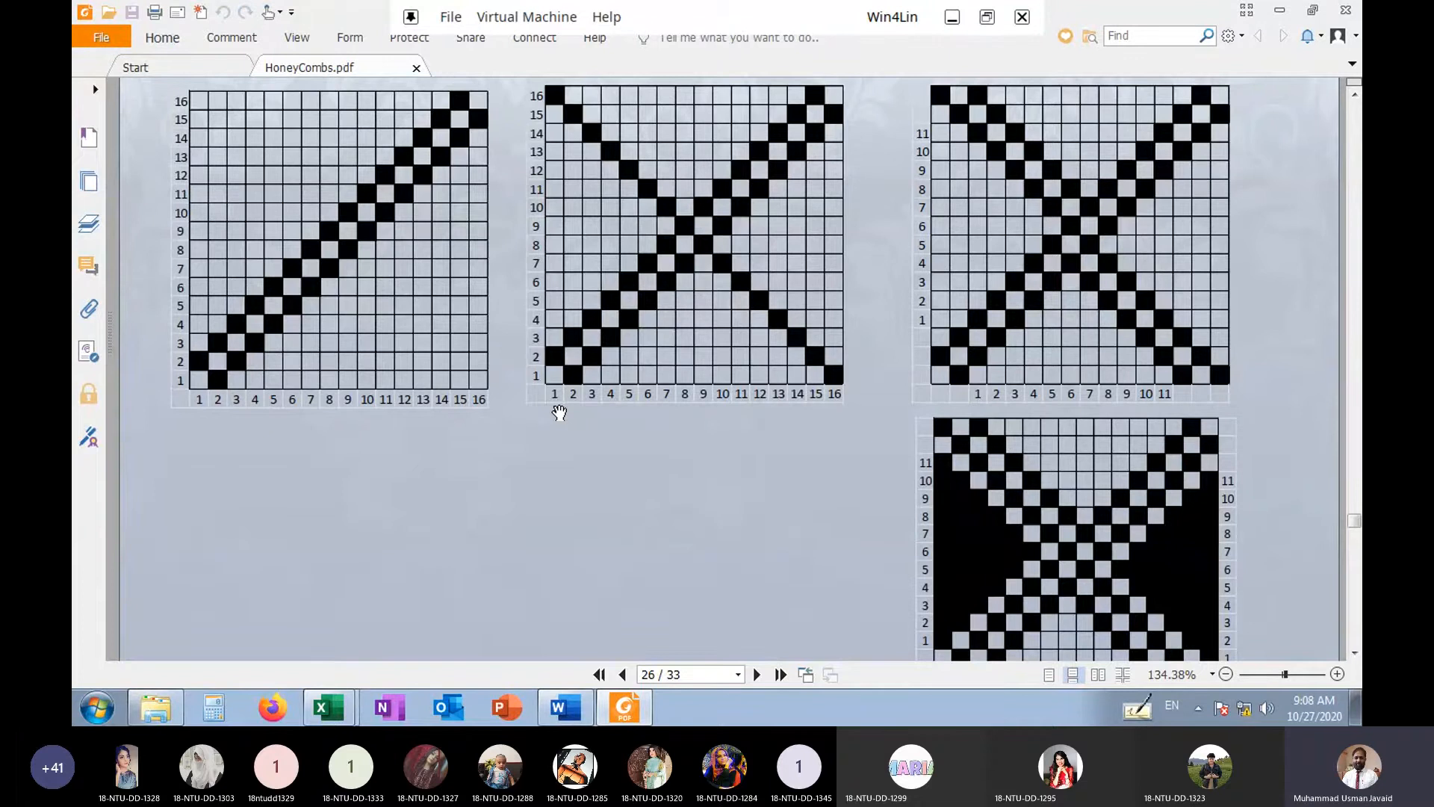
scroll(559, 413, "up", 3)
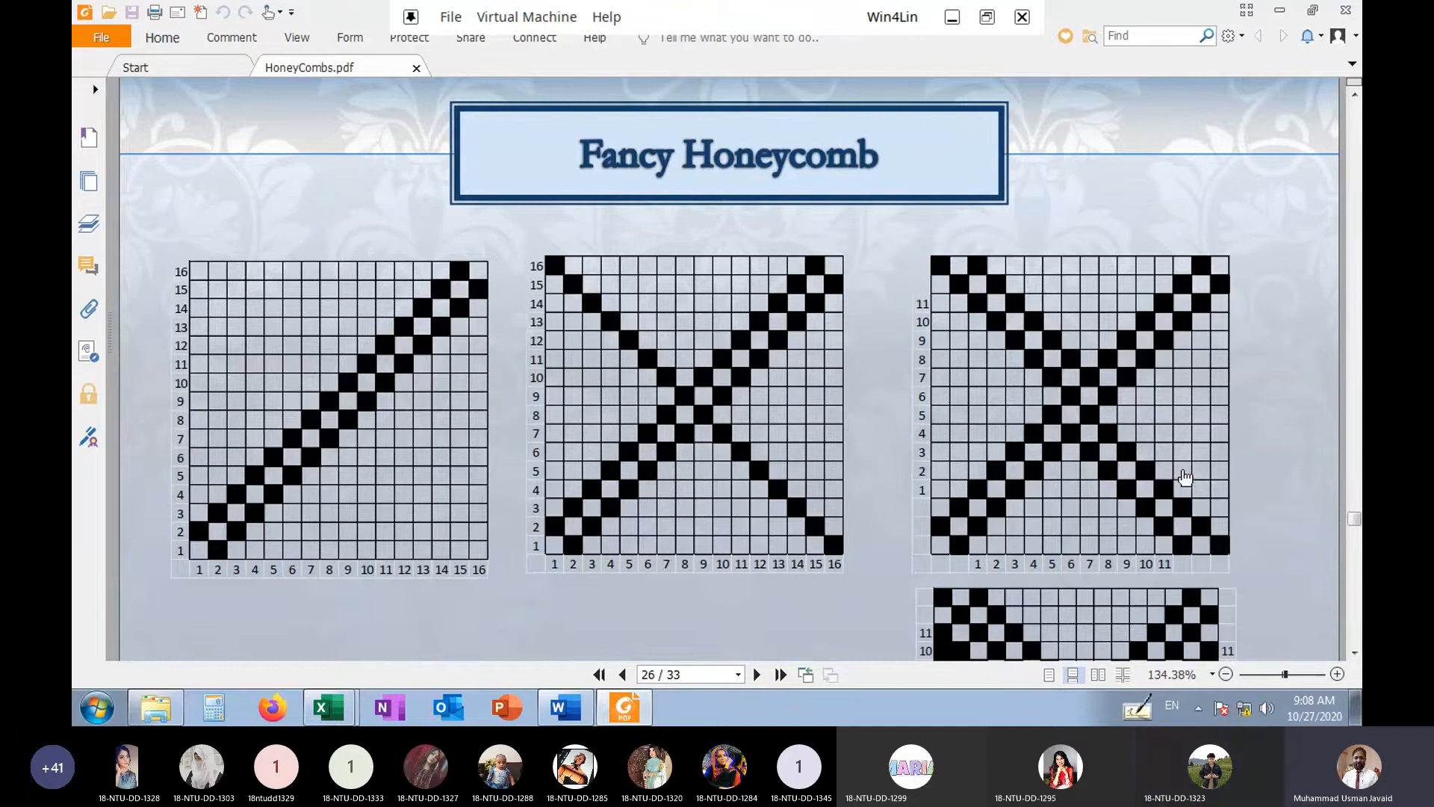
scroll(1069, 538, "down", 10)
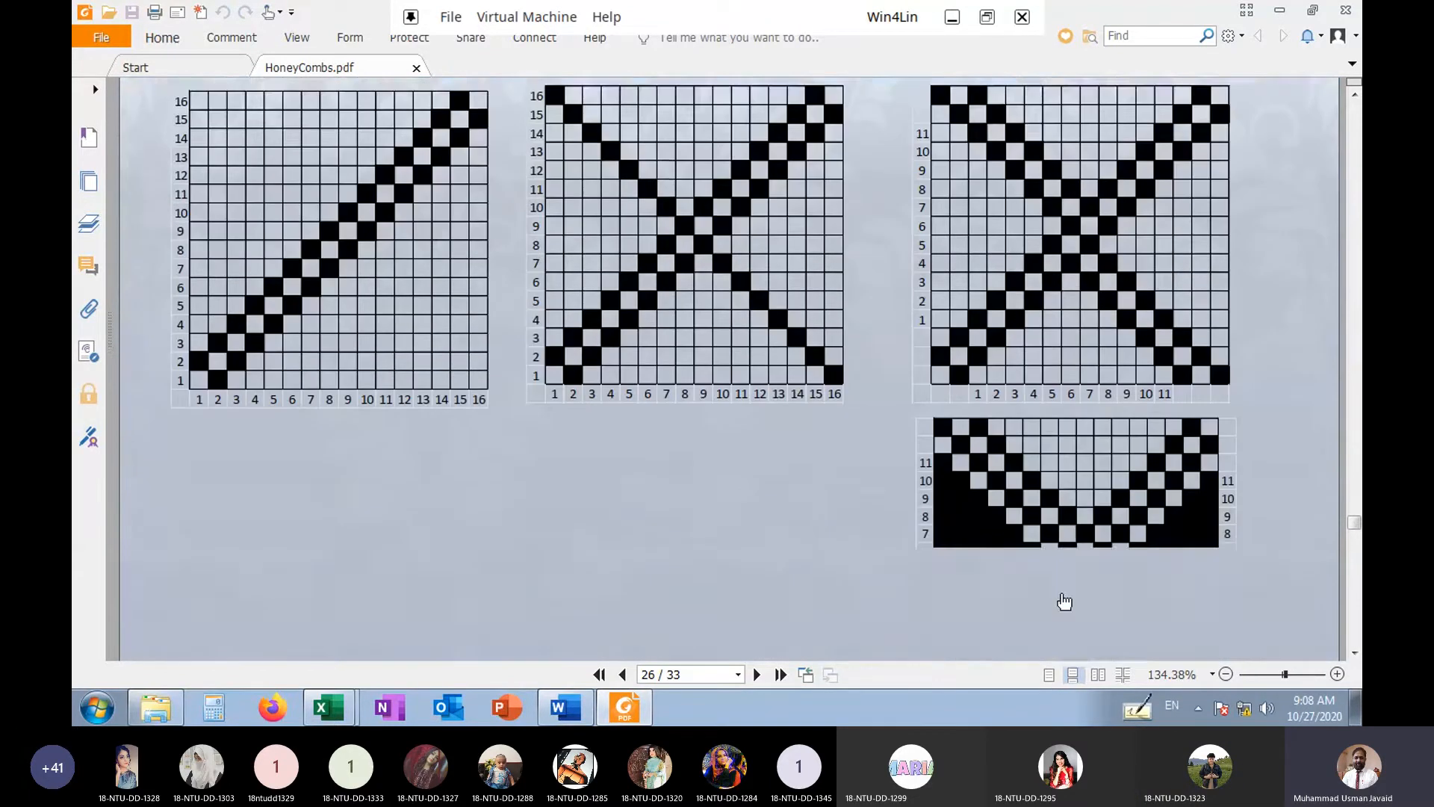
Compare the construction diagrams on page 26 with the tiled fancy honeycomb weave on page 27
scroll(581, 364, "down", 1)
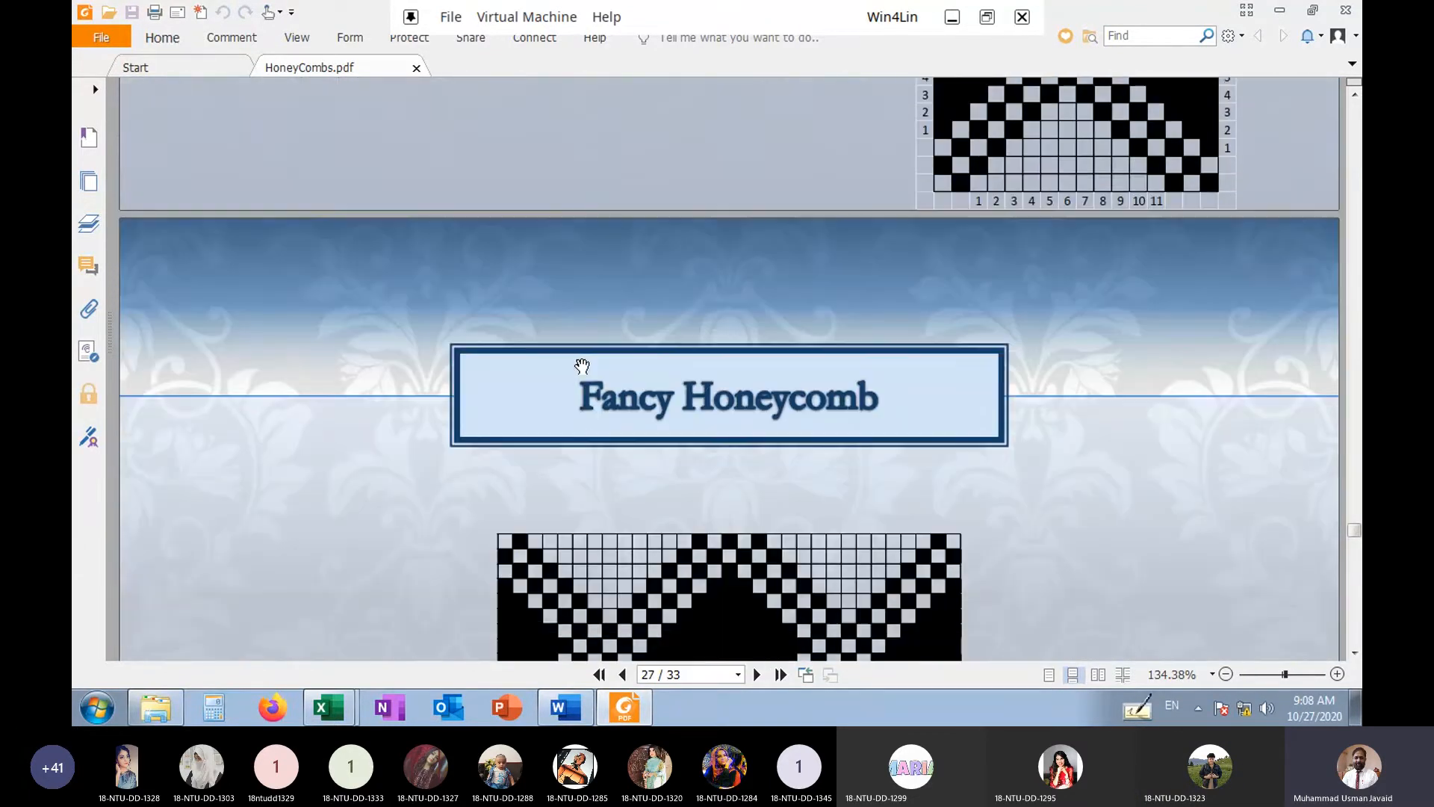
scroll(581, 364, "up", 12)
scroll(582, 364, "down", 5)
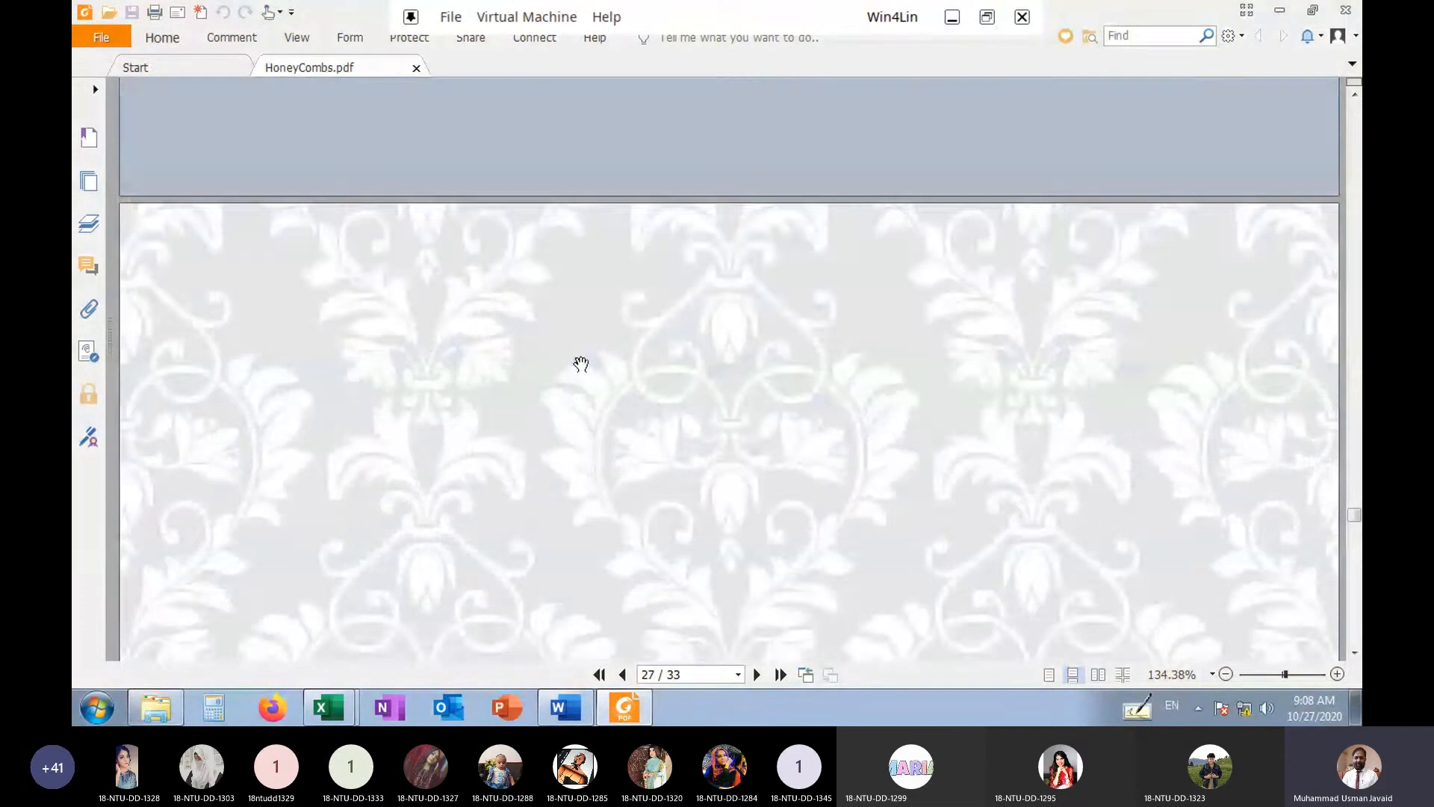
scroll(646, 568, "down", 8)
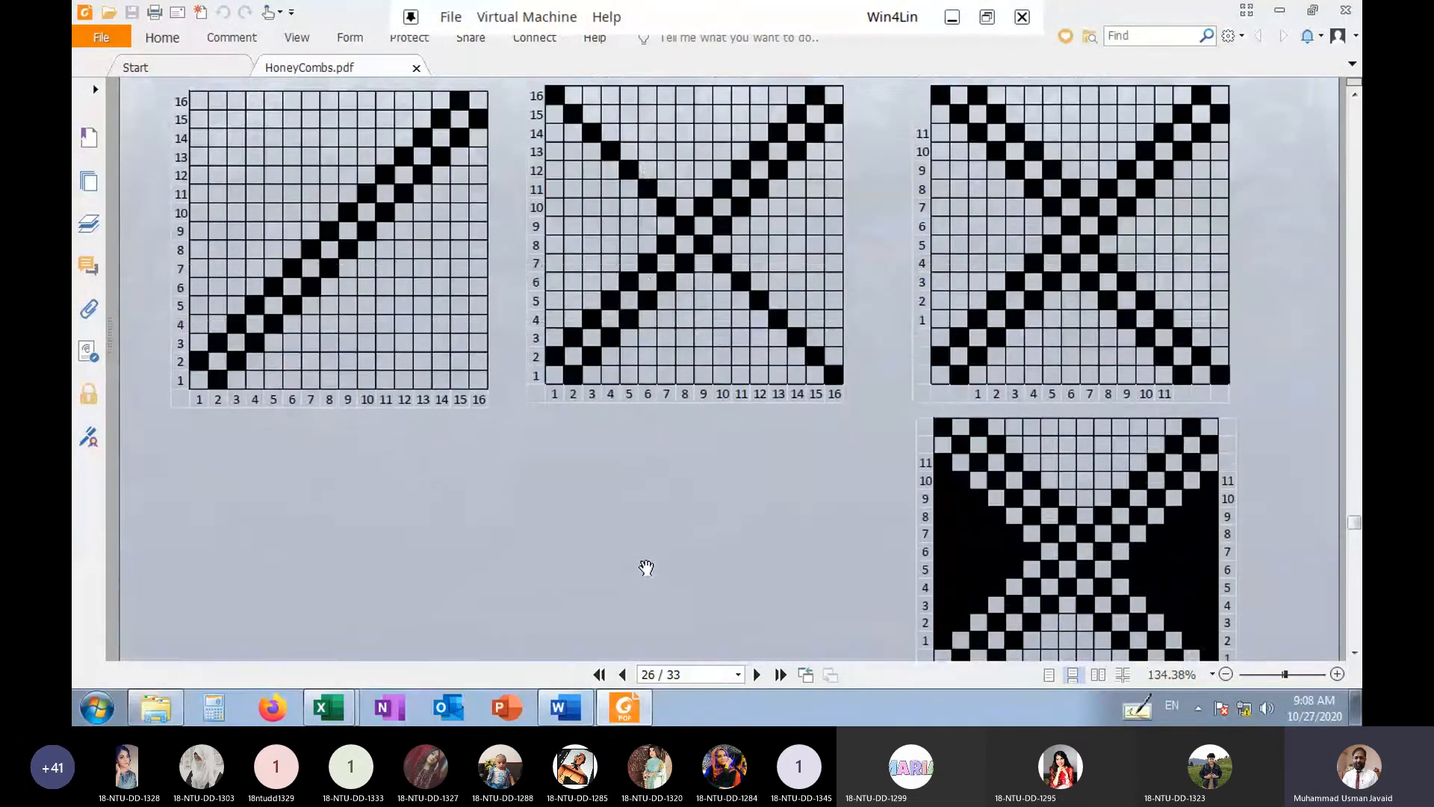
scroll(647, 568, "down", 10)
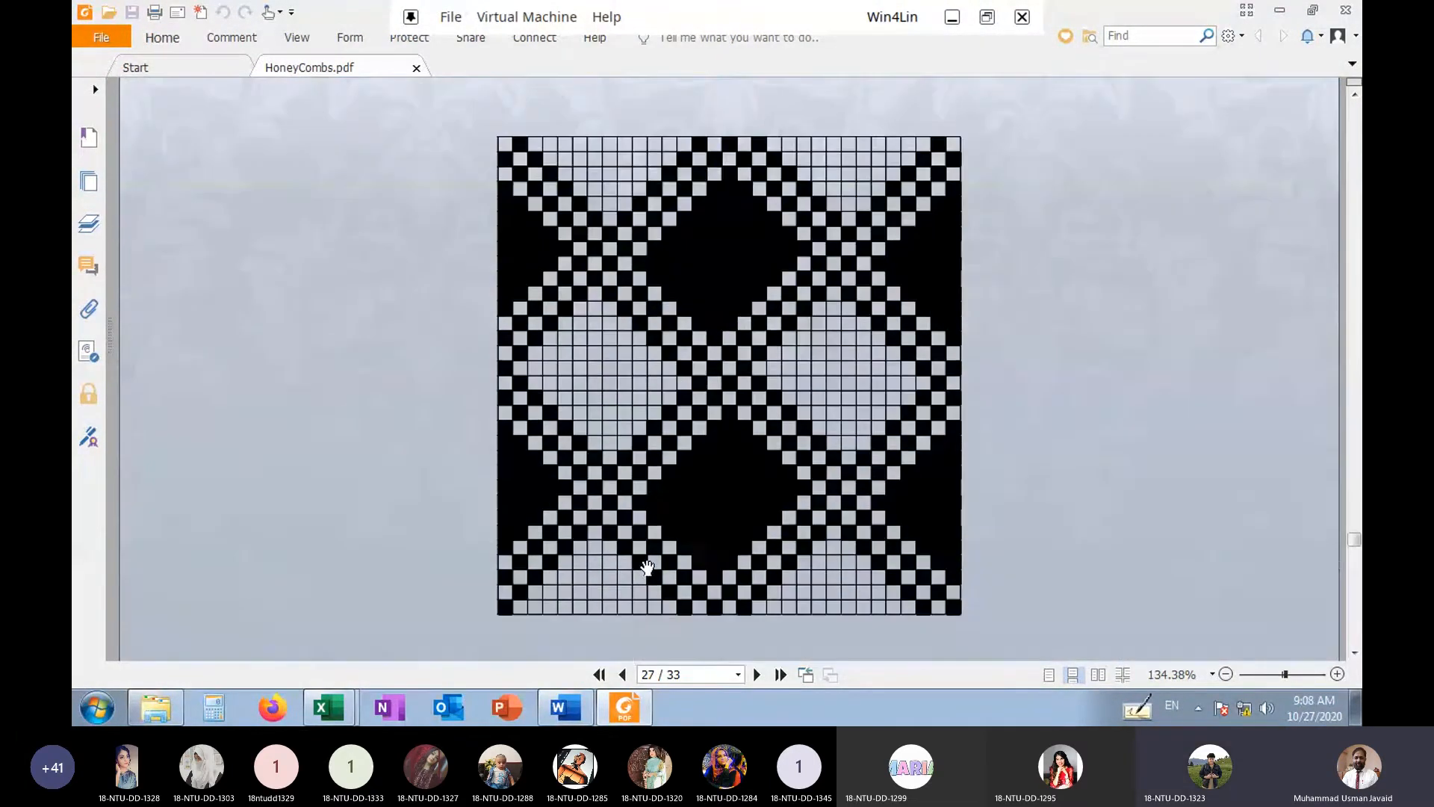
Advance to page 29 and read the Brighton Honeycomb Weaves notes on construction, drafting and repeat size
scroll(647, 568, "down", 2)
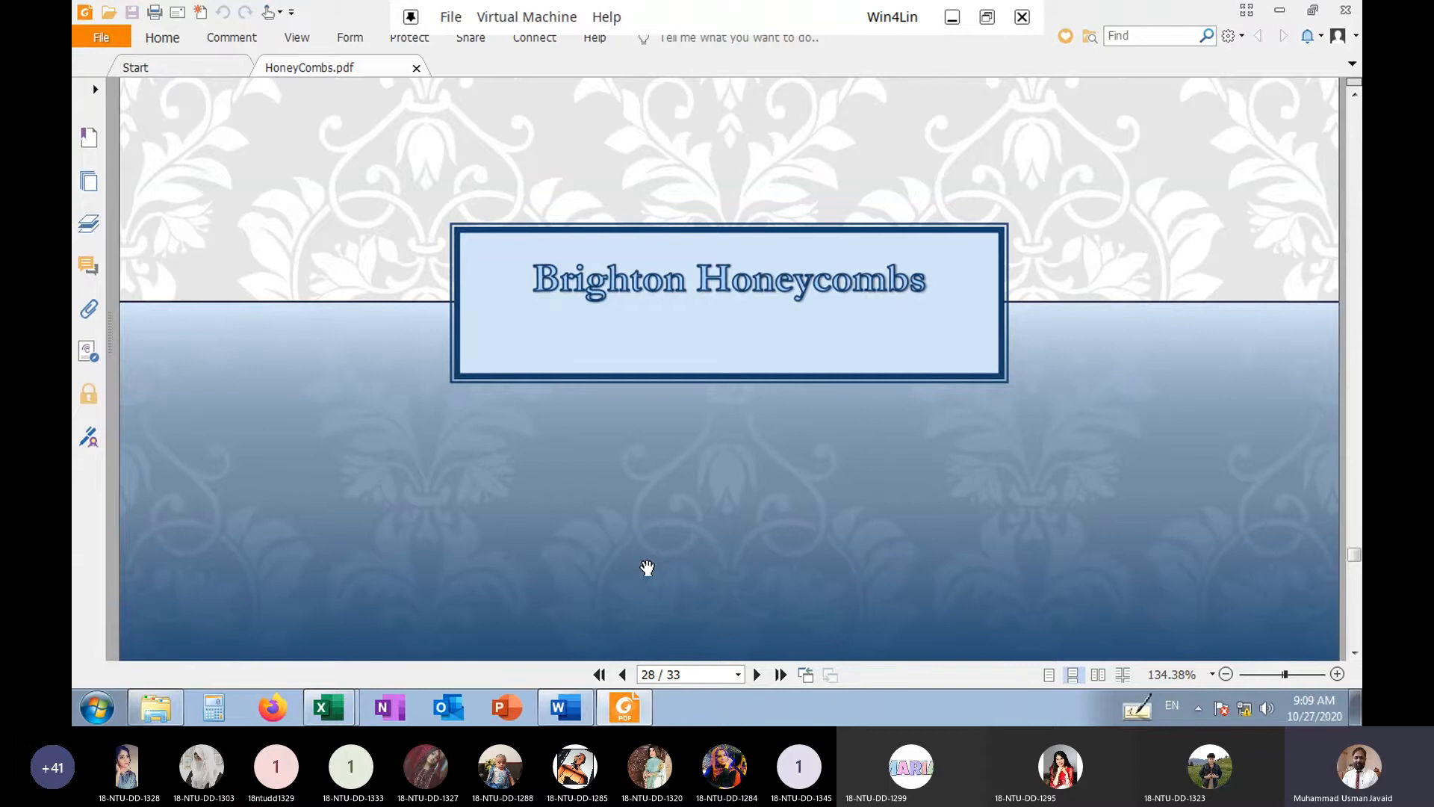
scroll(647, 568, "down", 6)
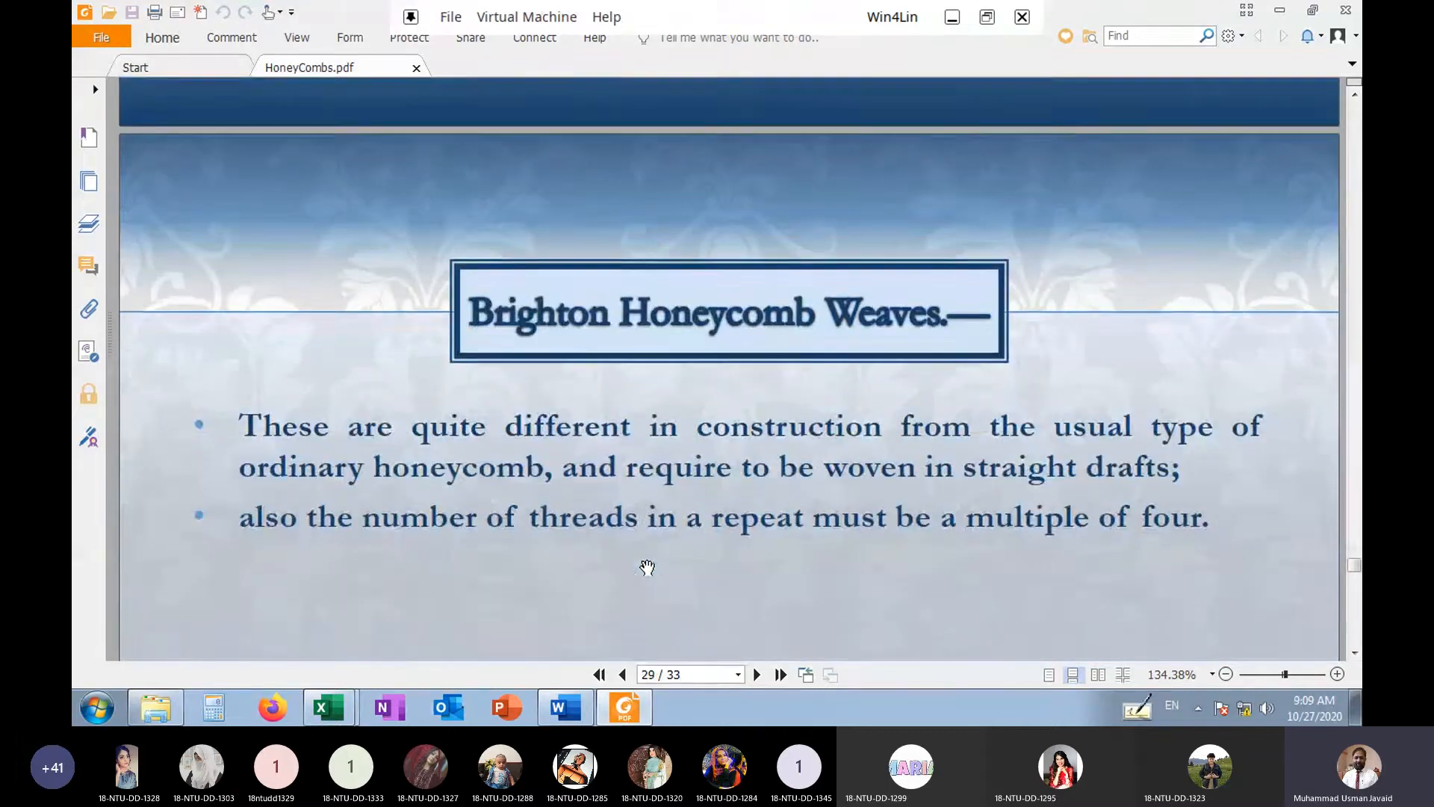
scroll(647, 568, "down", 2)
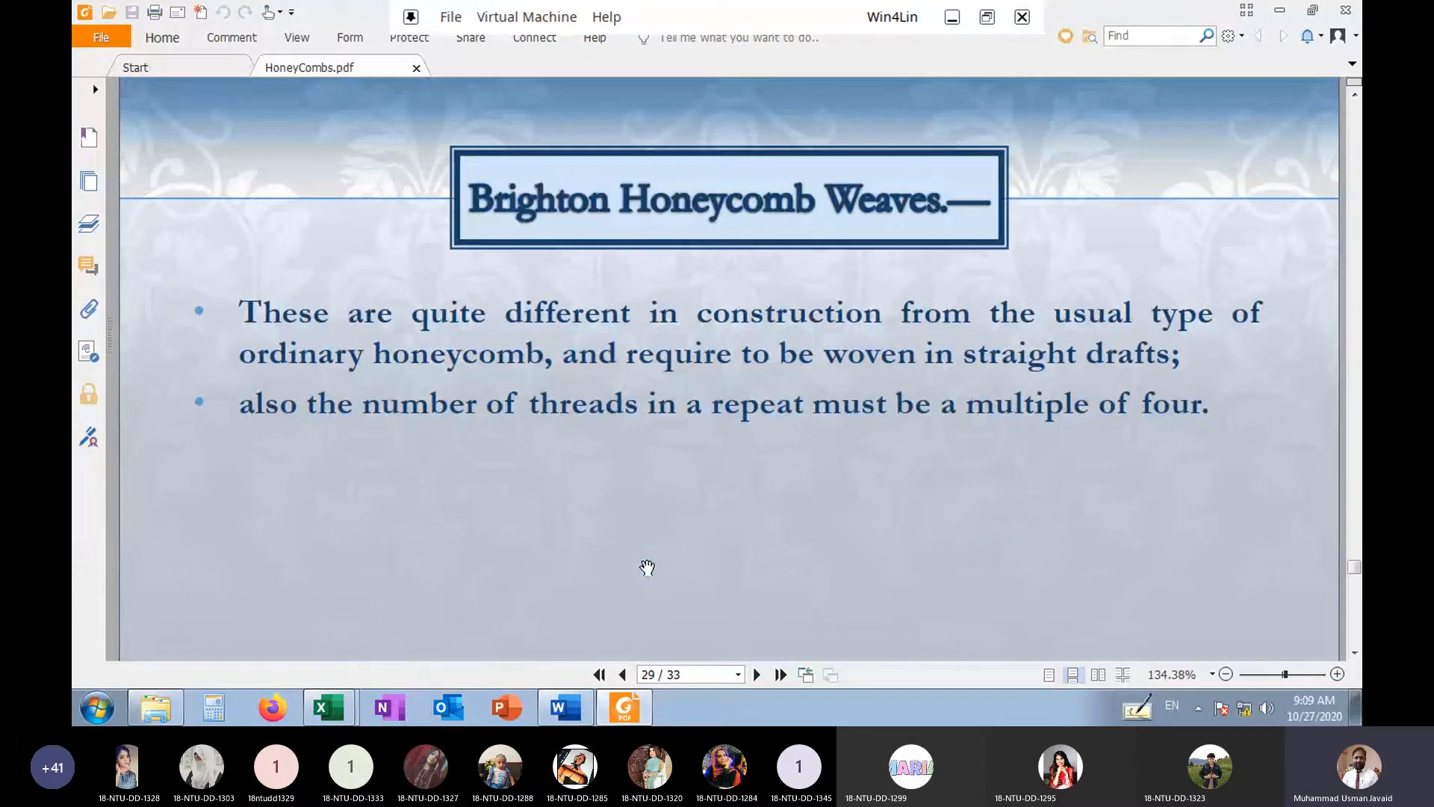
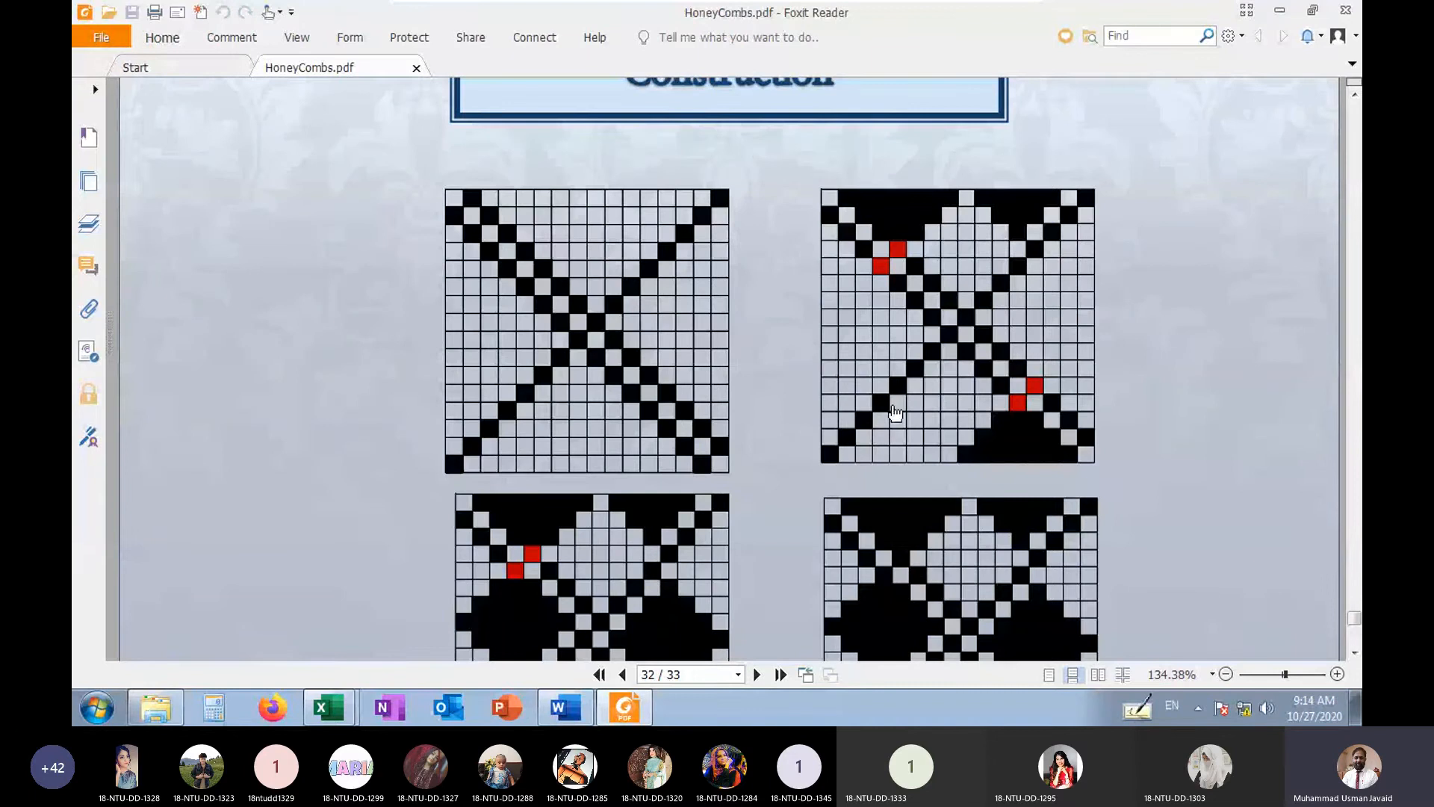
Examine the four Brighton honeycomb construction diagrams on page 32, from the crossing diagonals to the finished weave
scroll(831, 472, "down", 3)
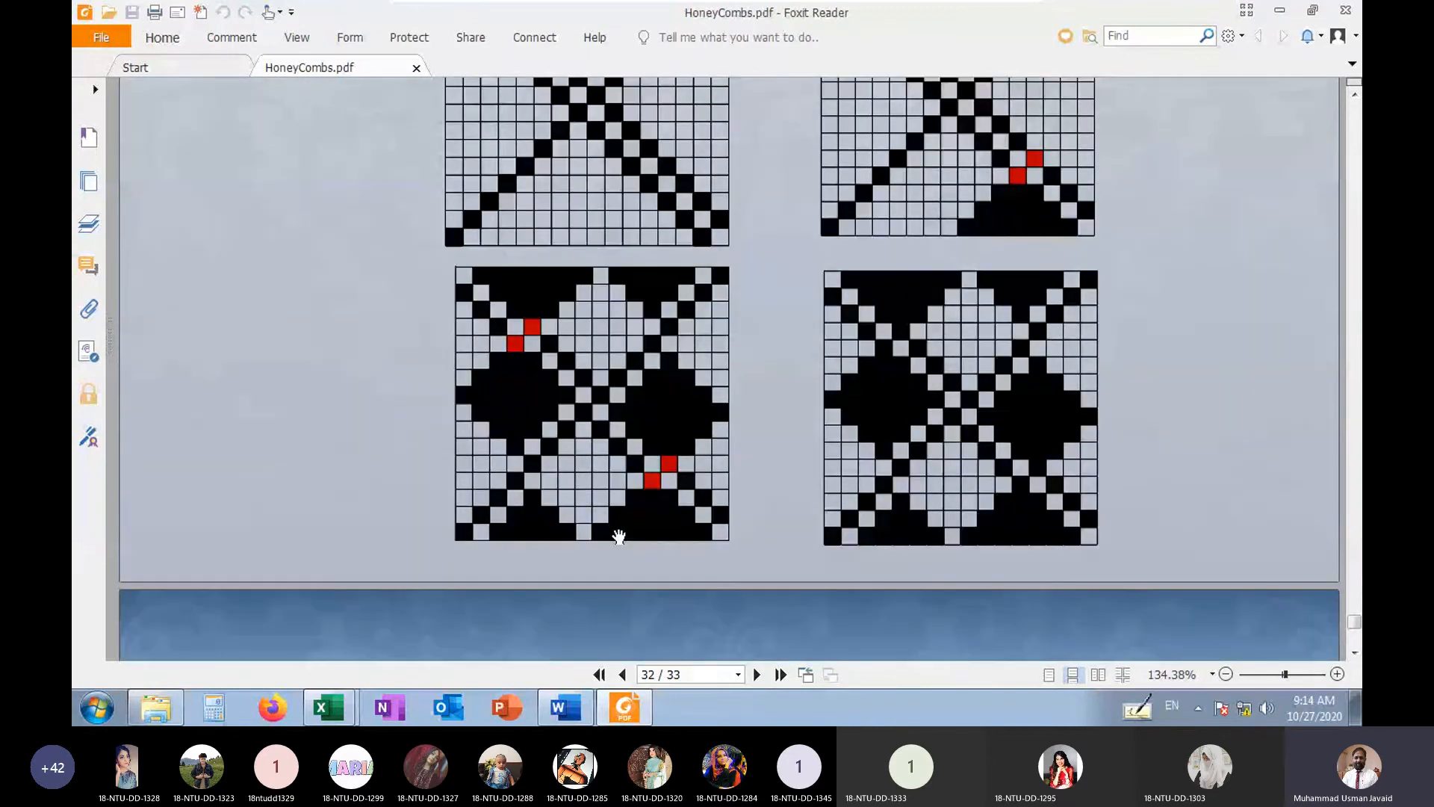
scroll(684, 378, "up", 2)
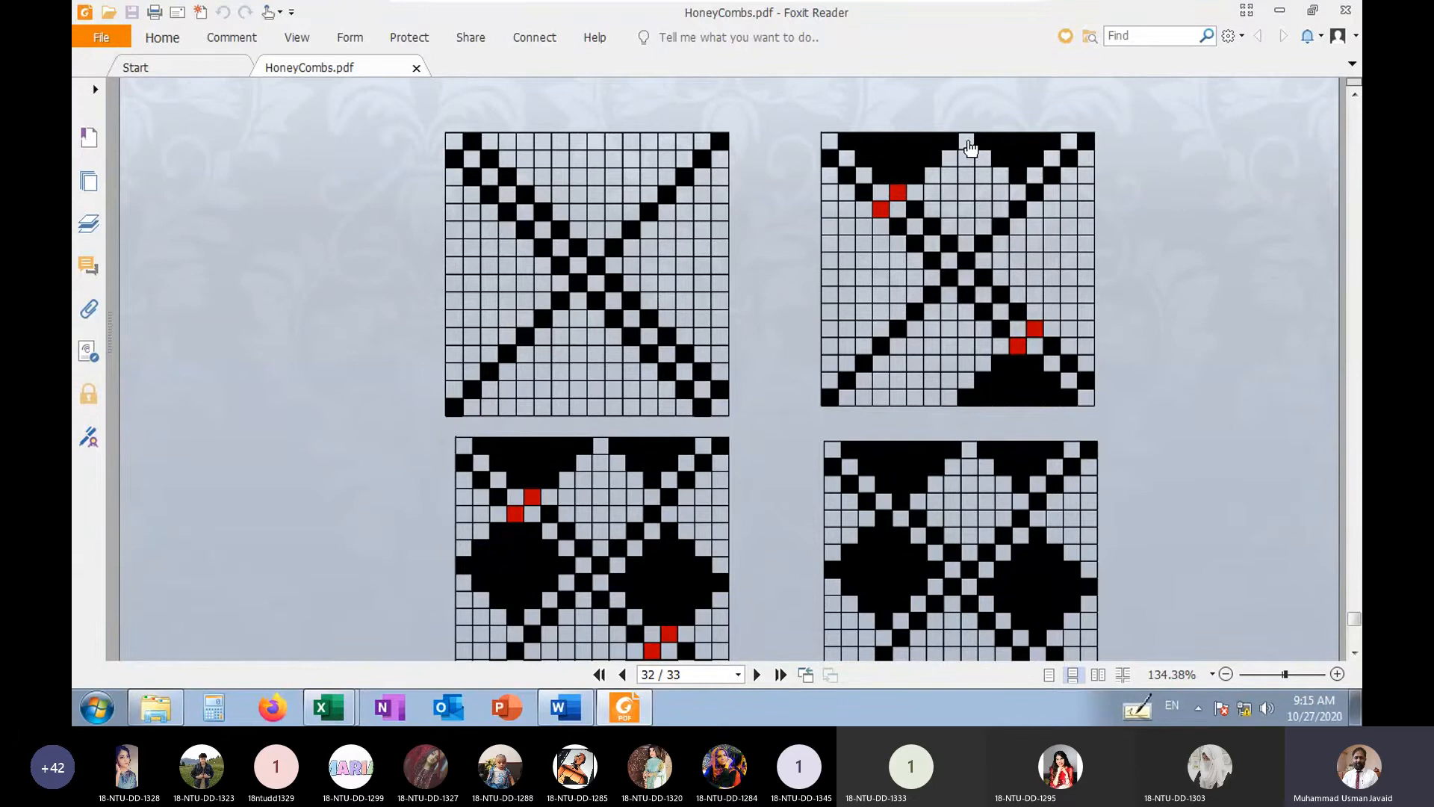
scroll(982, 386, "down", 3)
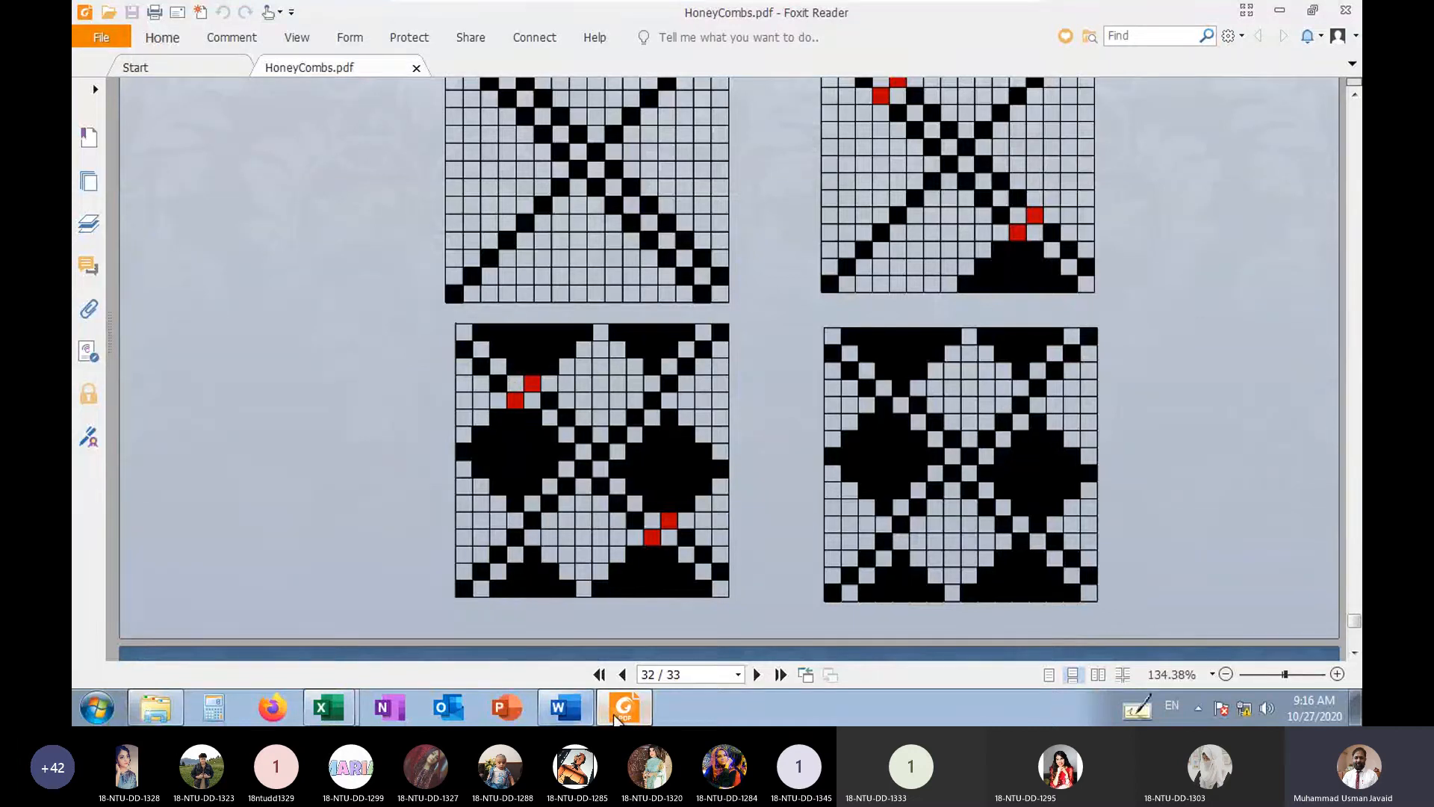
Switch to the Book2 workbook in Excel and apply all borders to Q56:AF71 for a 16-by-16 weave grid
left_click(345, 709)
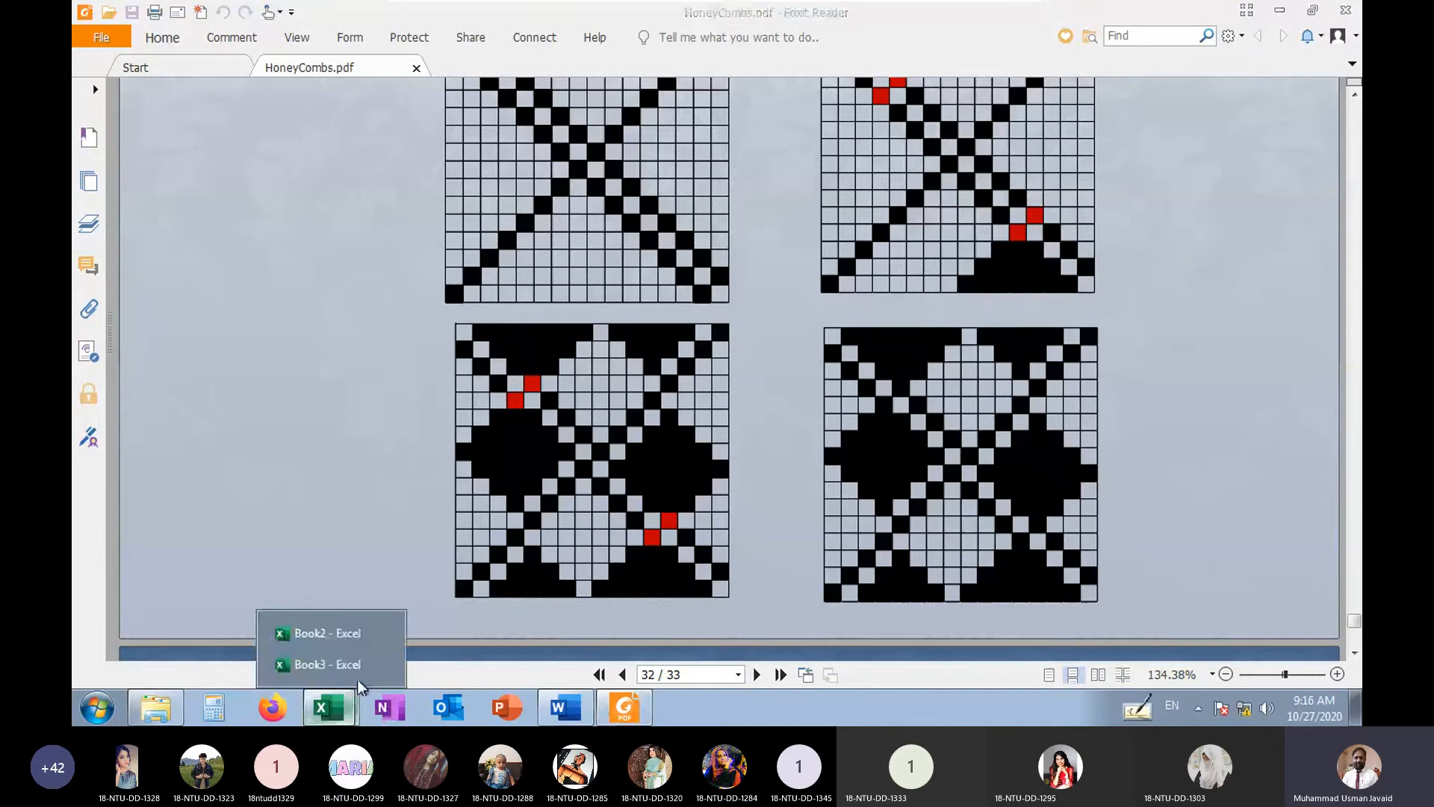
left_click(330, 639)
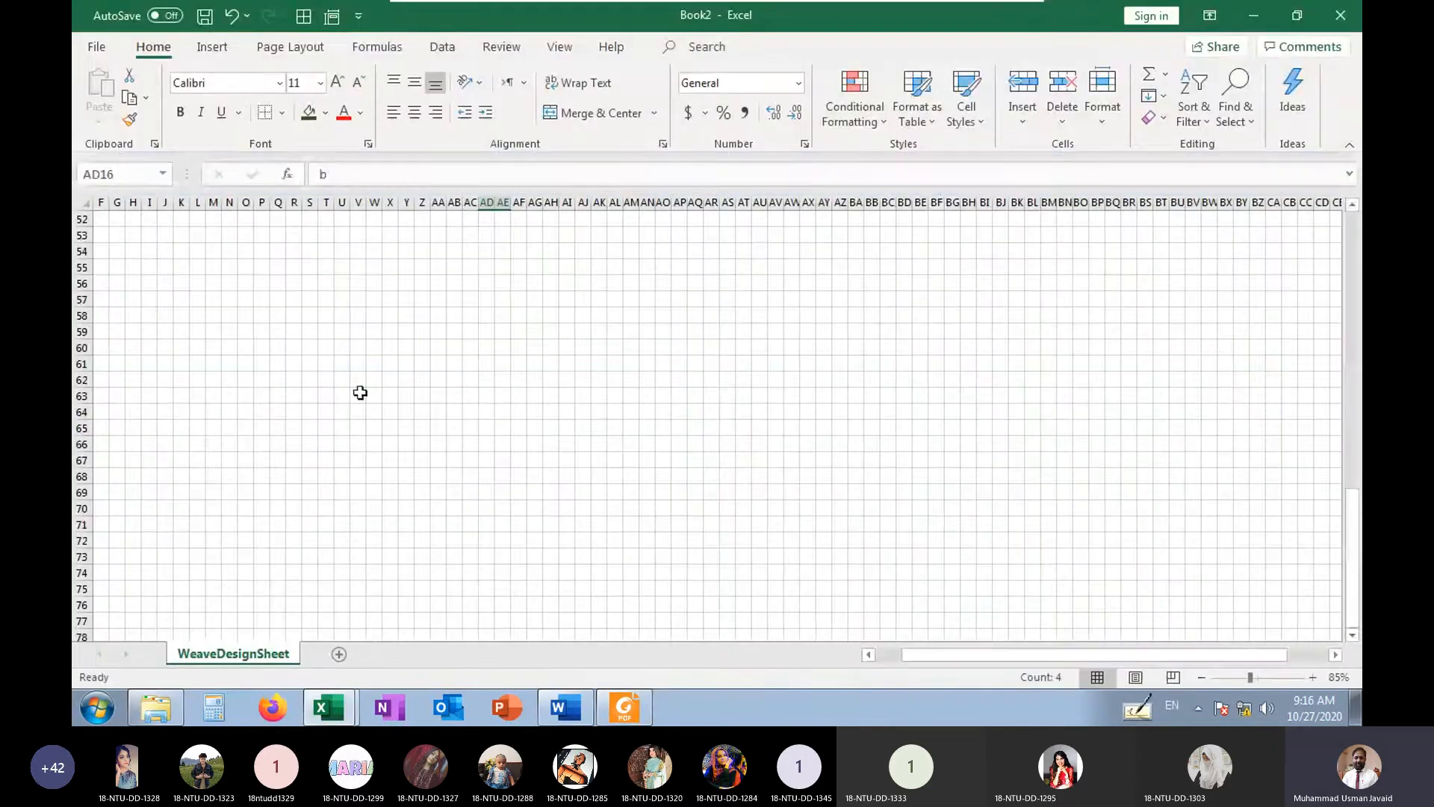
left_click_drag(277, 282, 514, 526)
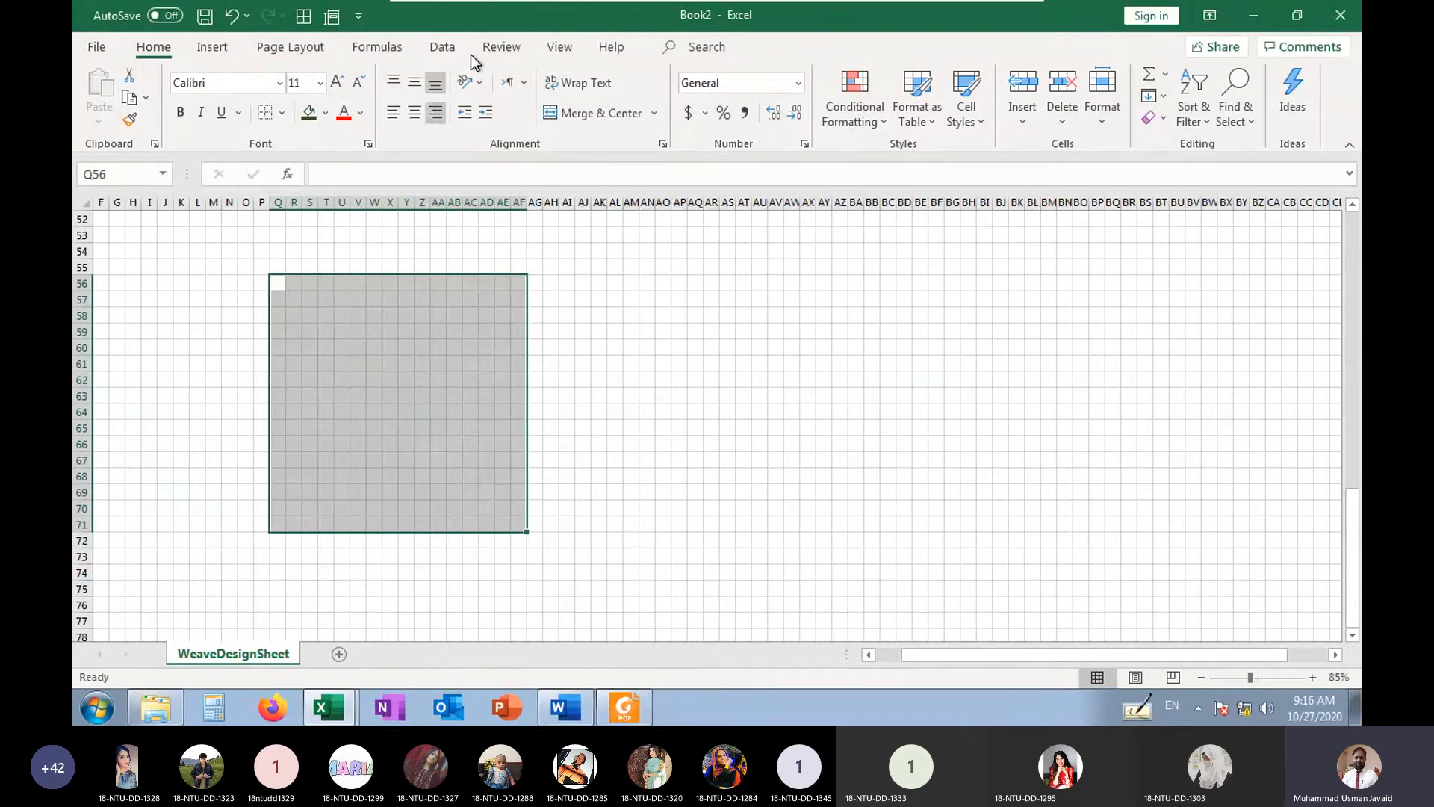
left_click(303, 16)
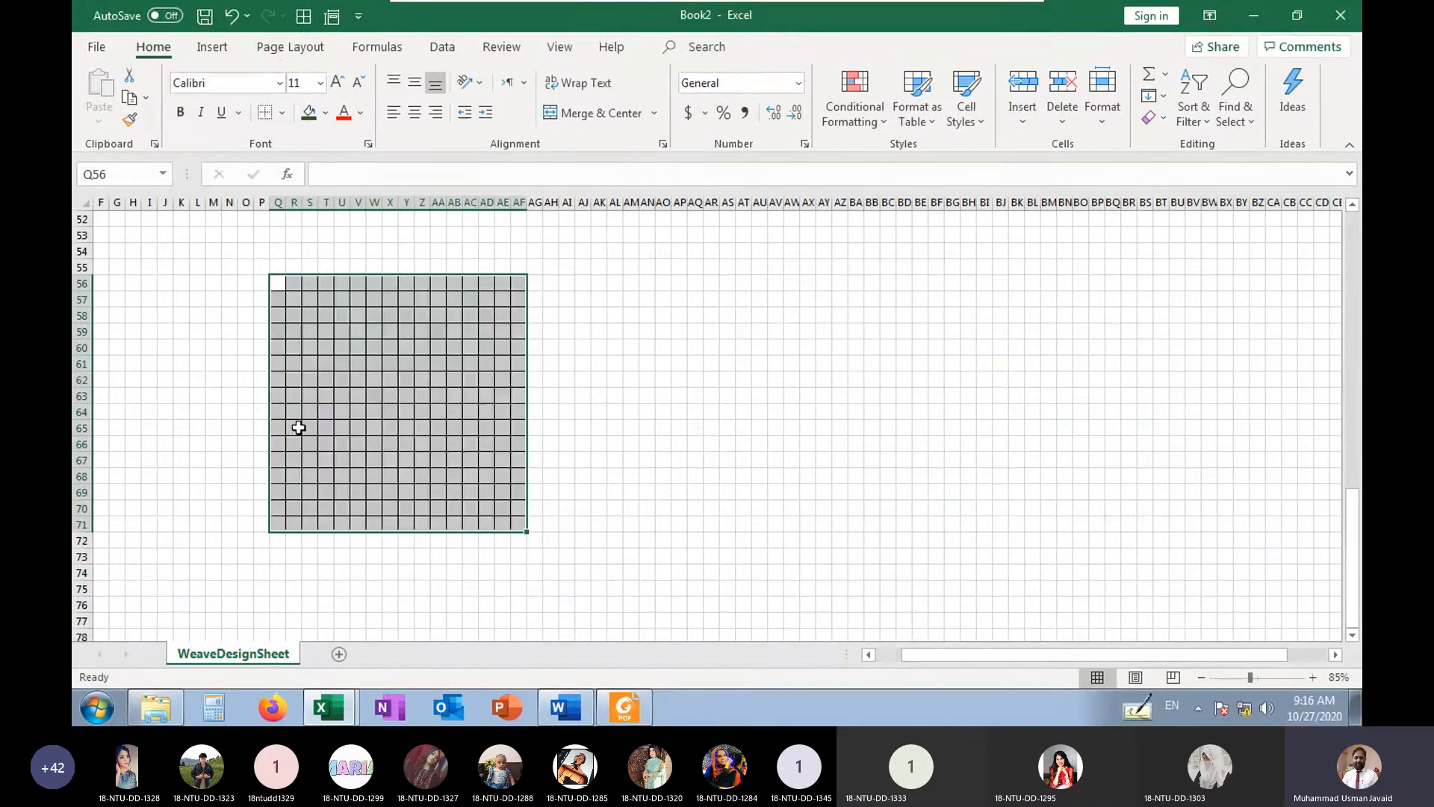
Mark a black diagonal with b in every cell rising from Q71 to AF56
left_click(276, 522)
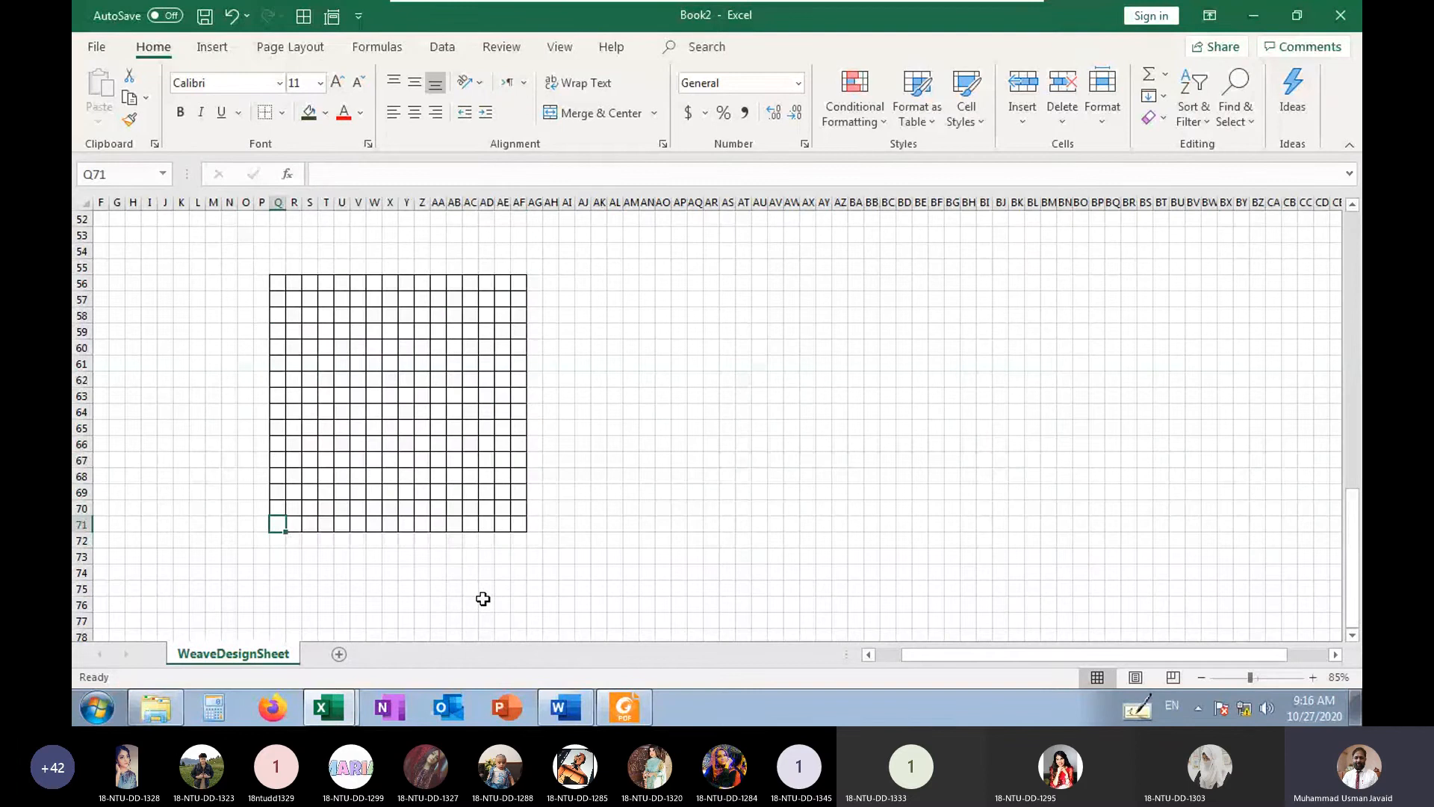
type("x")
key("Up")
key("Right")
type("x")
key("Up")
key("Right")
type("x")
key("Up")
key("Right")
type("x")
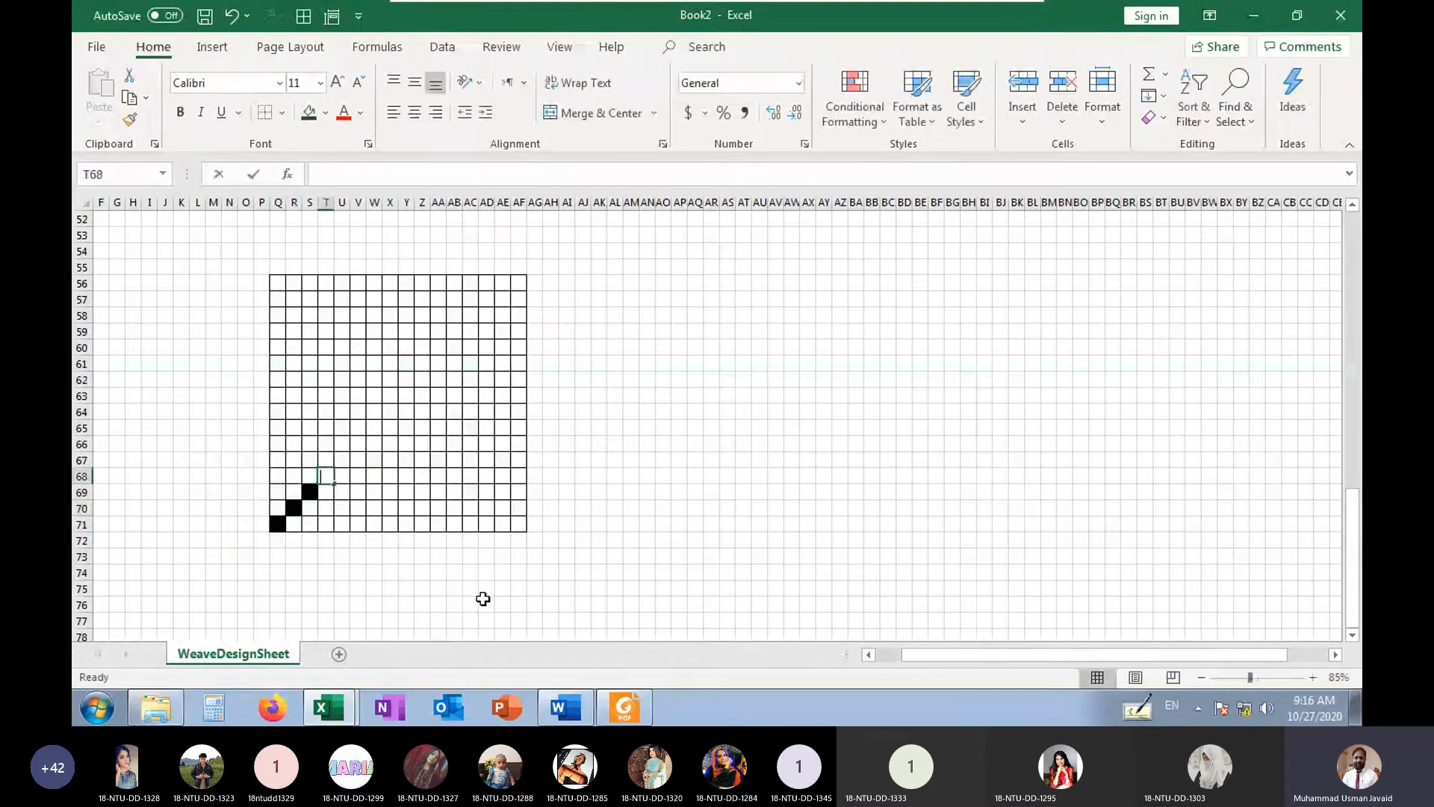
type("b")
key("Up")
key("Right")
key("b")
key("Up")
key("Right")
key("b")
key("Up")
key("Right")
key("b")
key("Up")
key("Right")
key("b")
key("Up")
key("Right")
key("b")
key("Up")
key("Right")
key("b")
key("Up")
key("Right")
key("b")
key("Up")
key("Right")
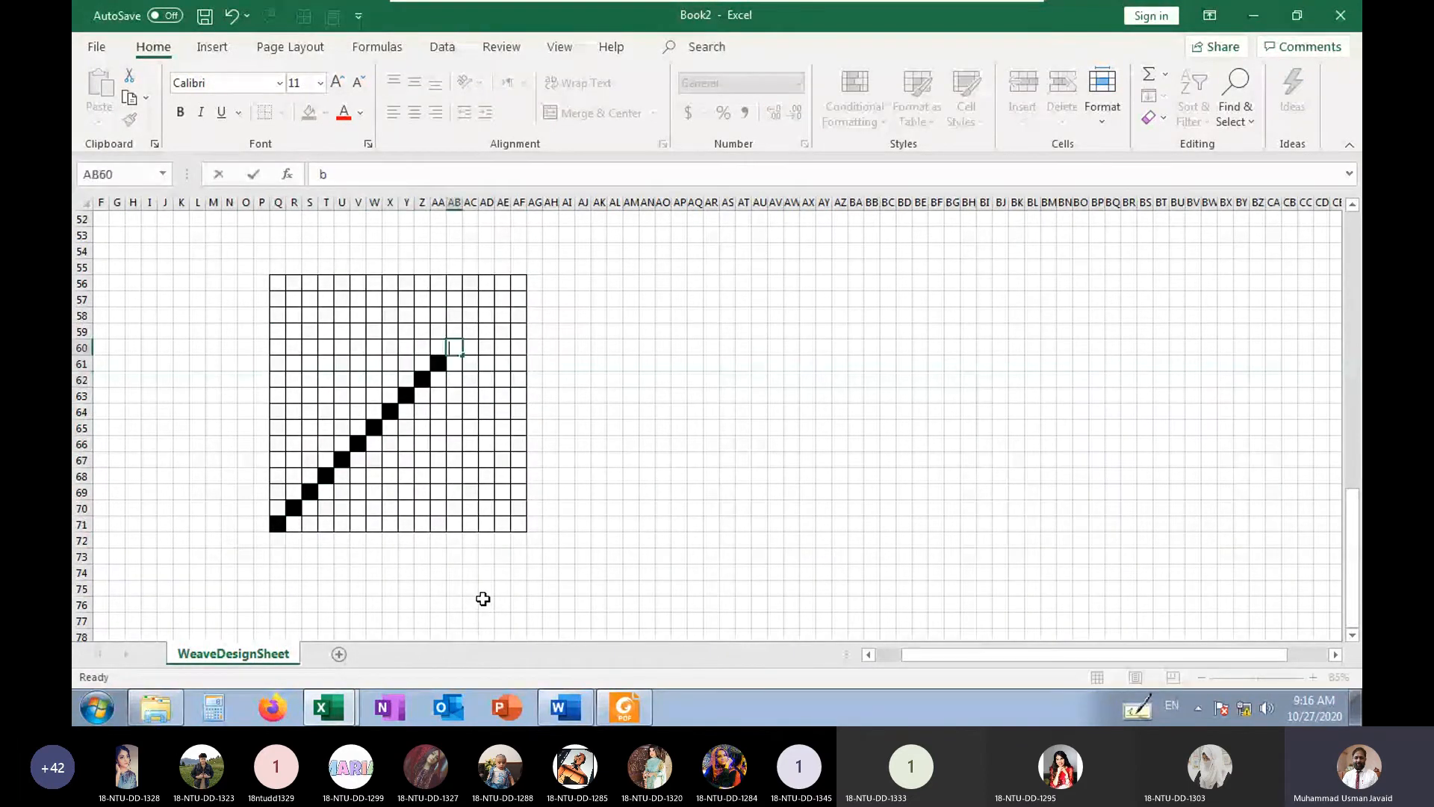
key("b")
key("Up")
key("Right")
key("b")
key("Up")
key("Right")
type("b")
key("Up")
key("Right")
type("b")
key("Up")
key("Right")
type("b")
Mark the opposing black diagonal with b from AE71 up to Q57, crossing the first one
key("Down")
key("Down")
key("Down")
key("Down")
key("Down")
key("Down")
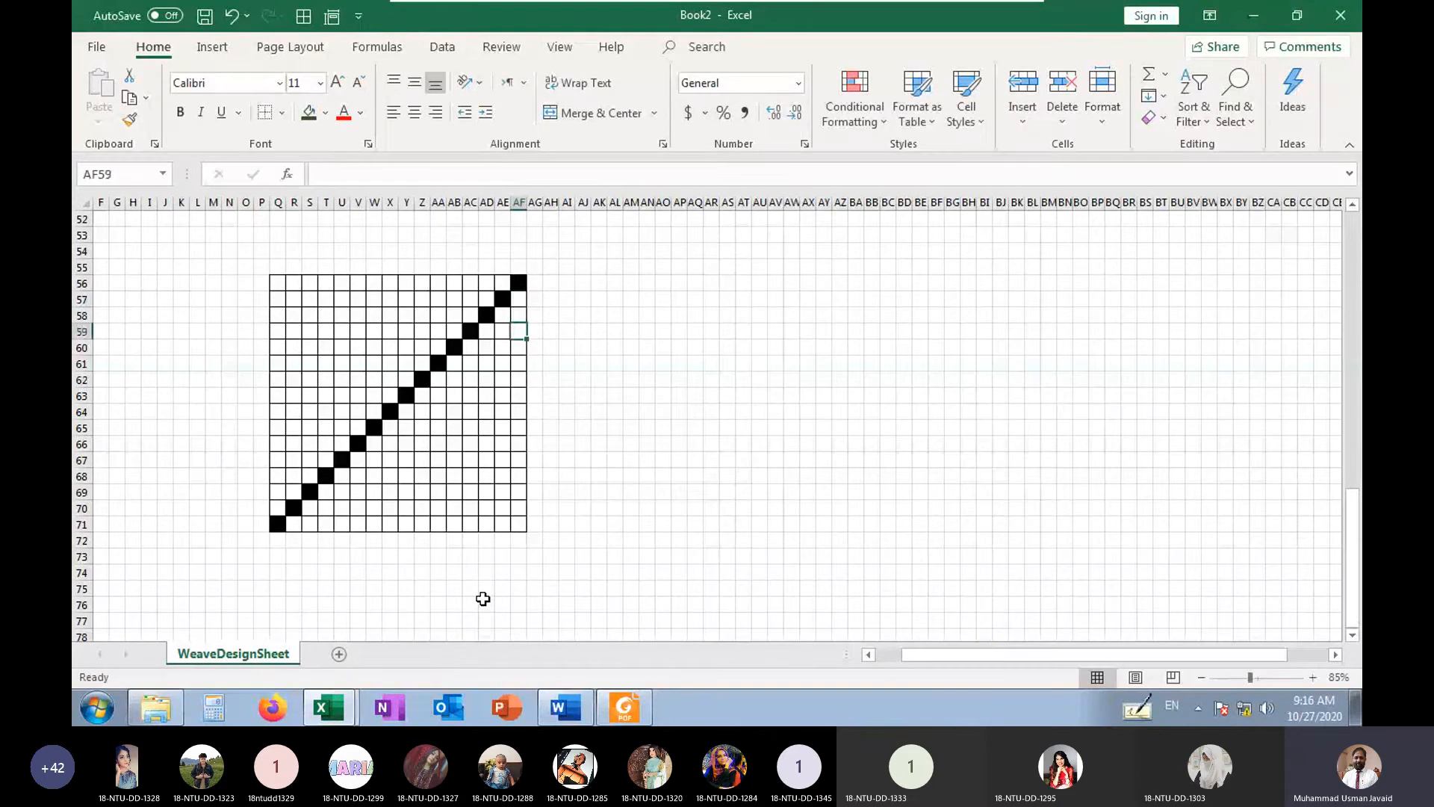
key("Down")
key("Down")
key("Down")
key("Down")
key("Down")
key("Down")
key("Down")
key("Down")
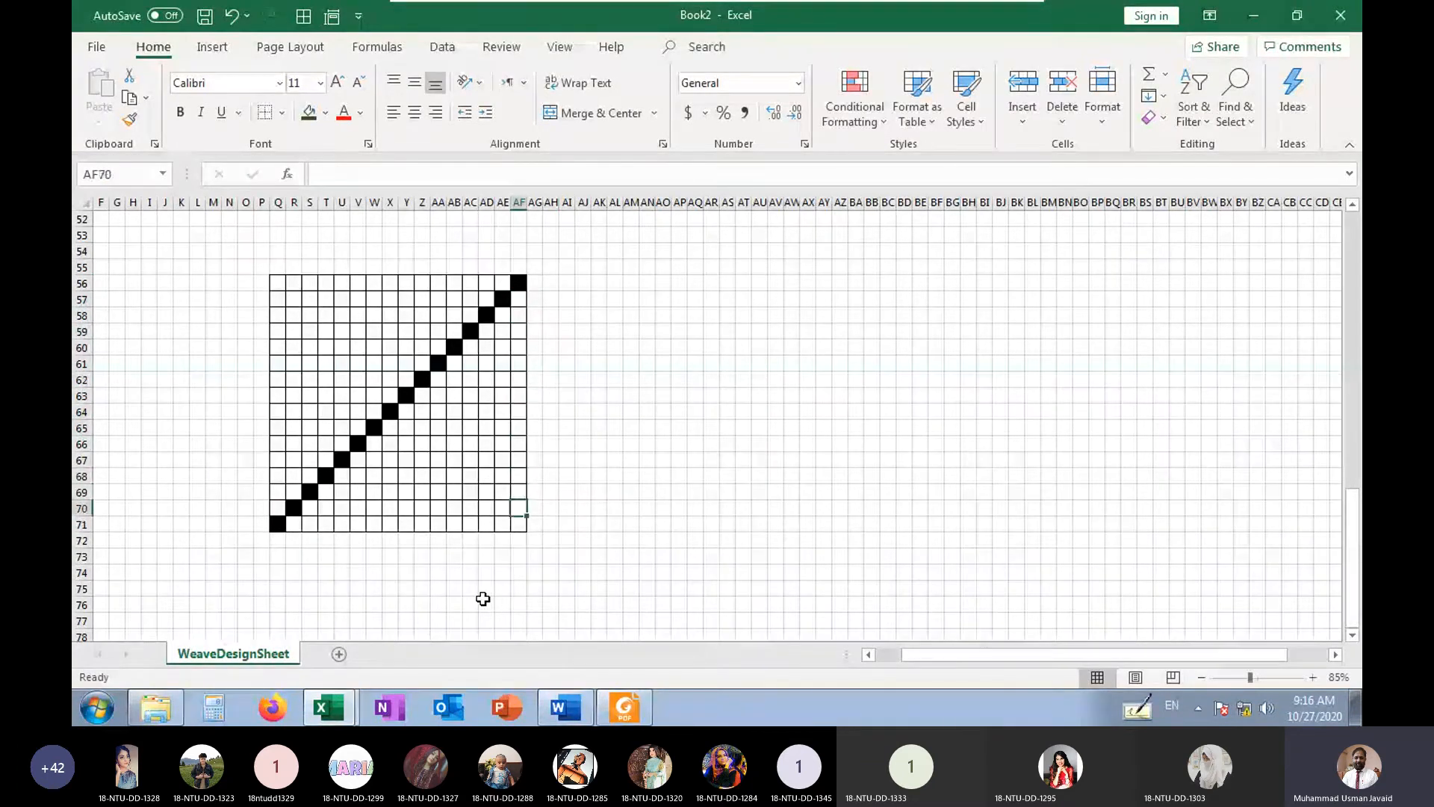
key("Left")
key("Down")
type("b")
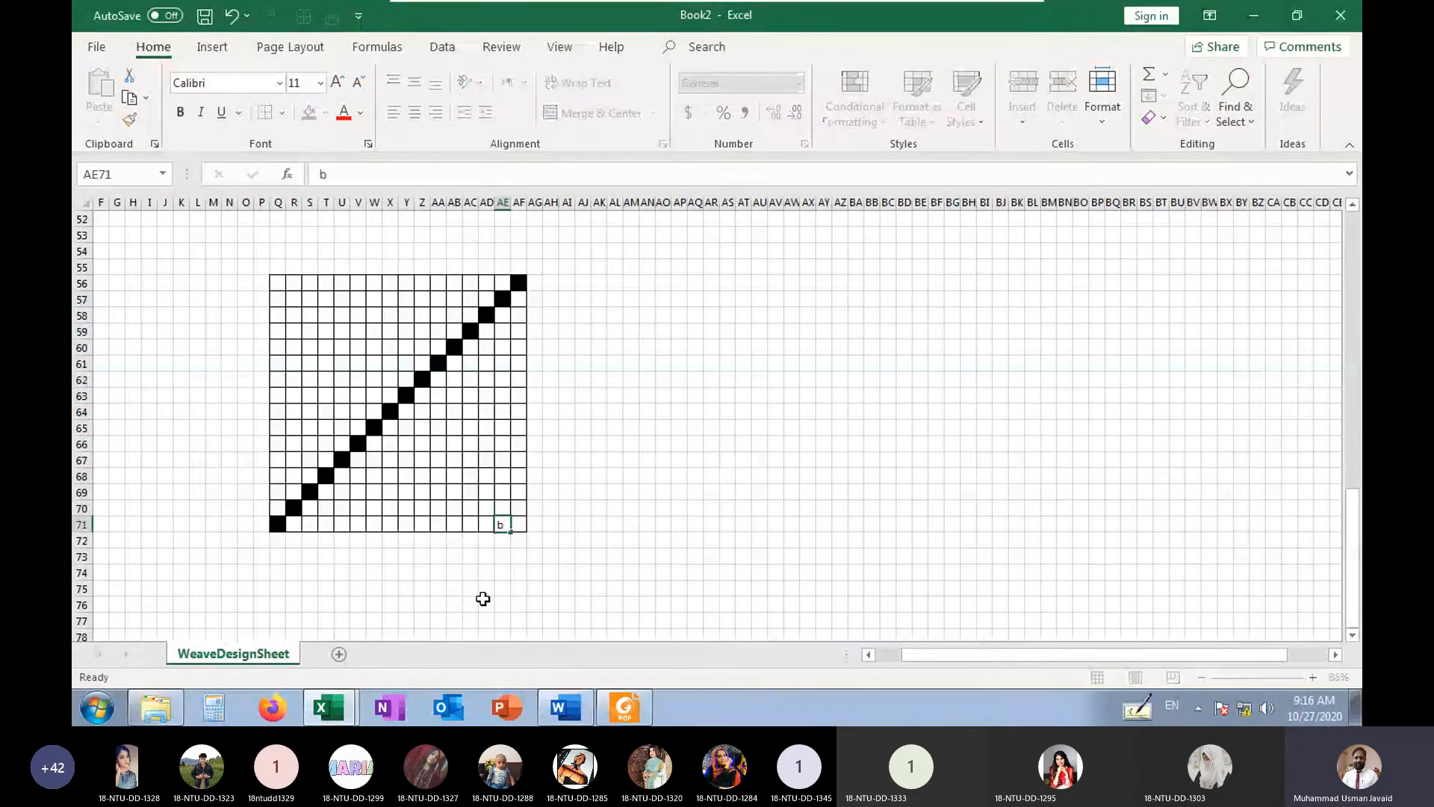
key("Up")
key("Left")
key("b")
key("Up")
key("Left")
key("b")
key("Up")
key("Left")
key("b")
key("Up")
key("Left")
key("b")
key("Up")
key("Left")
key("b")
key("Up")
key("Left")
key("b")
key("Up")
key("Left")
key("b")
key("Up")
key("Left")
key("b")
key("Up")
key("Left")
key("b")
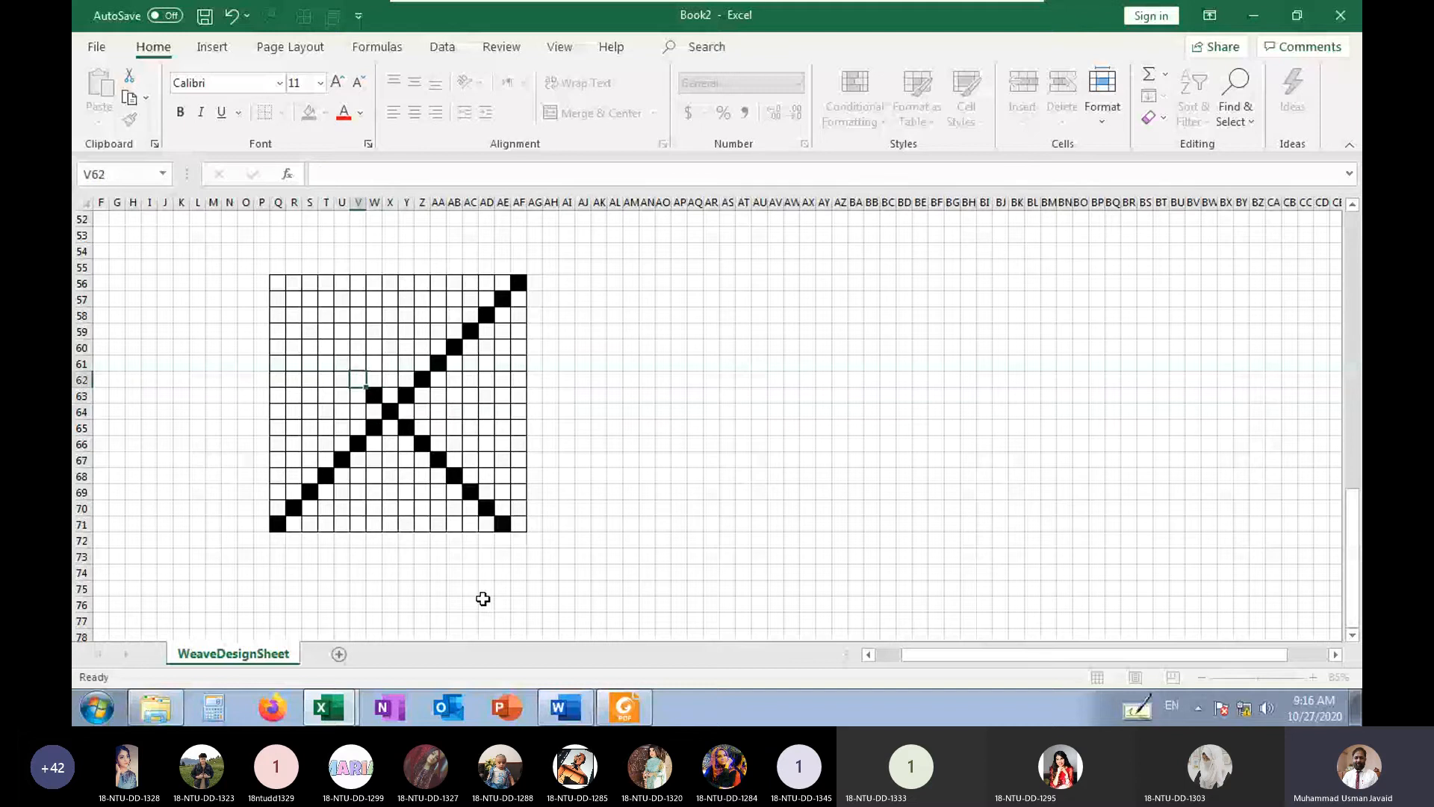
key("Up")
key("Left")
key("b")
key("Up")
key("Left")
key("b")
Clear the stray mark in P56 outside the grid and fill the diagonal's gap at V62 with b
key("Up")
key("Left")
key("b")
key("Up")
key("Left")
key("b")
key("Up")
key("Left")
key("b")
key("Up")
key("Left")
key("b")
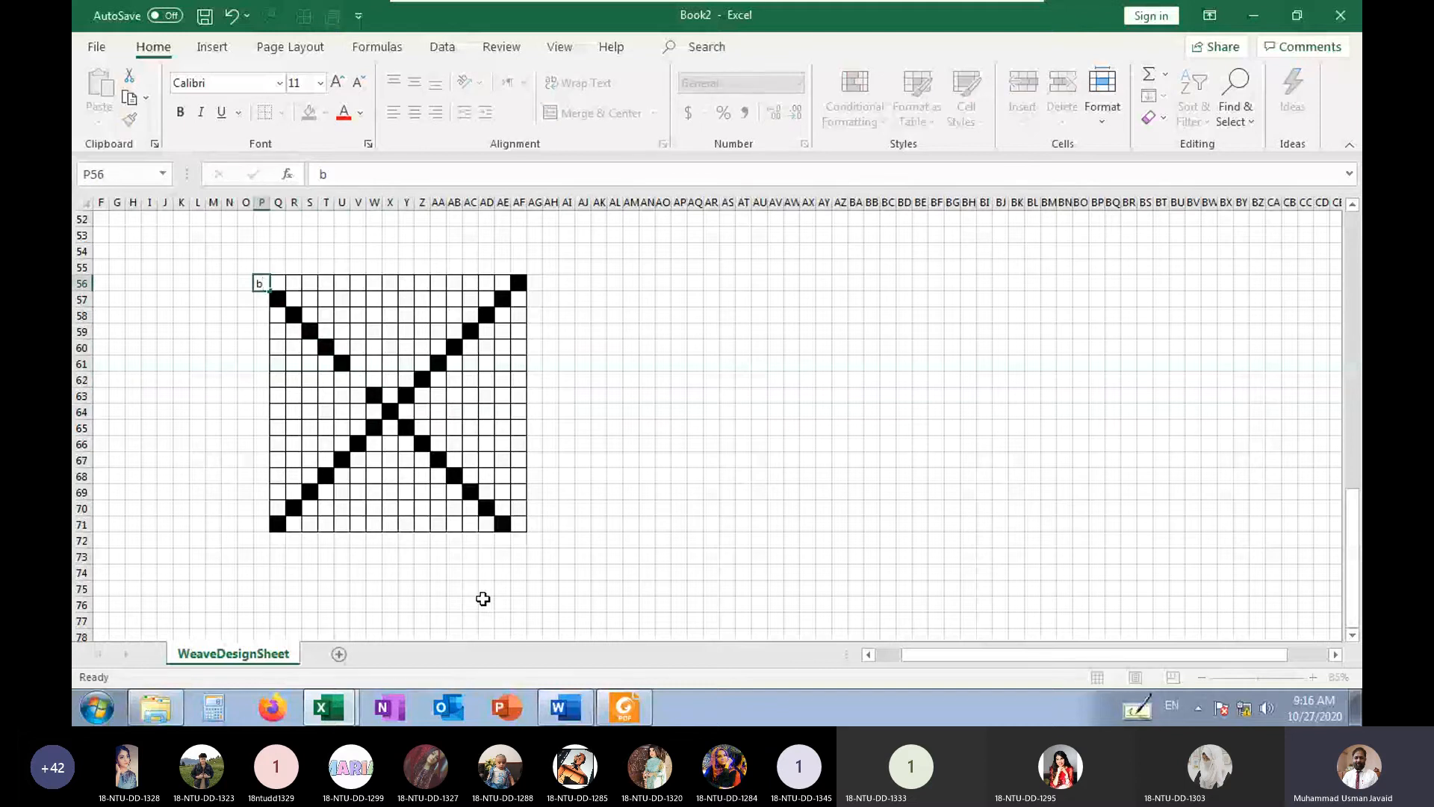
key("Return")
key("Up")
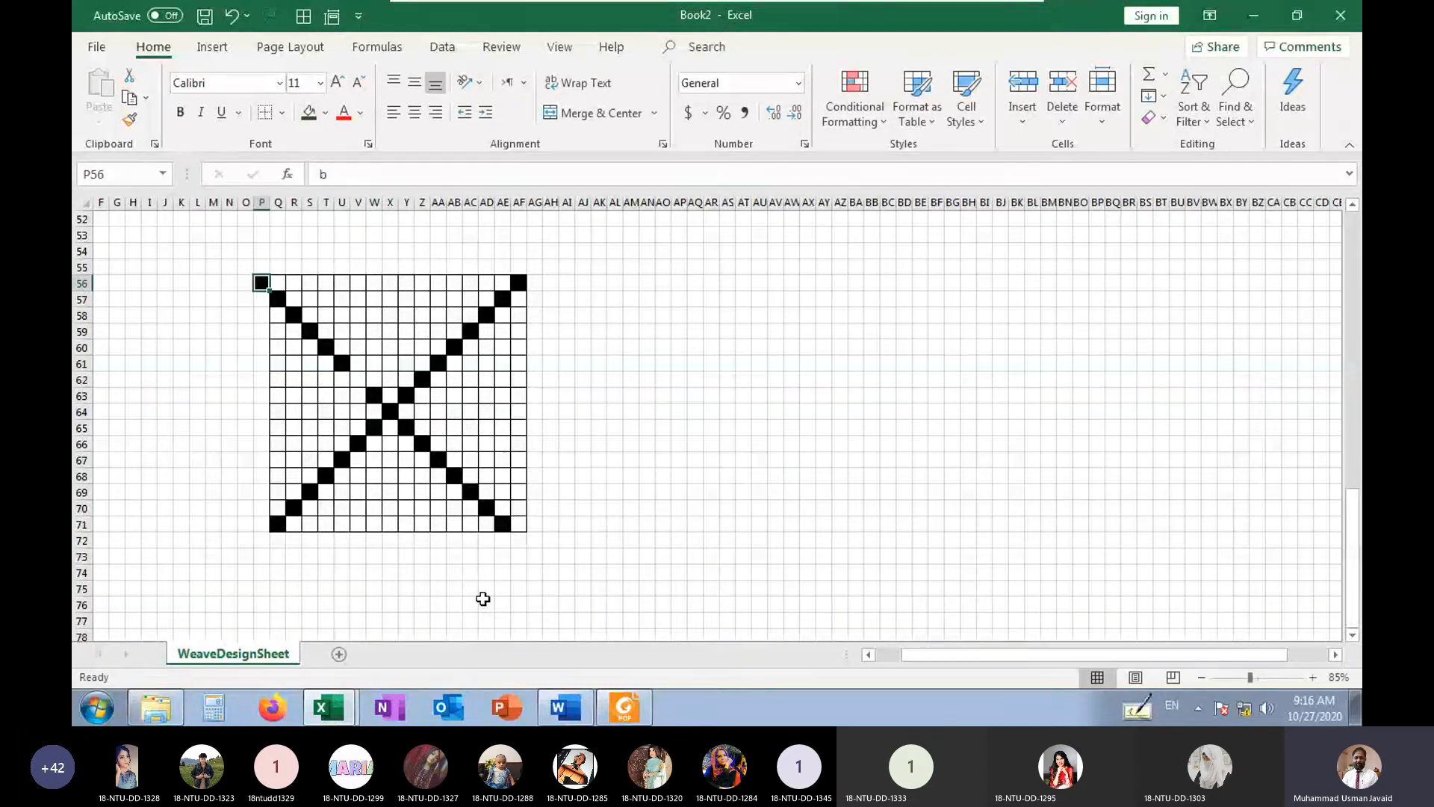
key("Down")
key("Down")
key("Down")
key("Down")
key("Down")
key("Right")
key("Right")
key("Right")
key("Right")
key("Right")
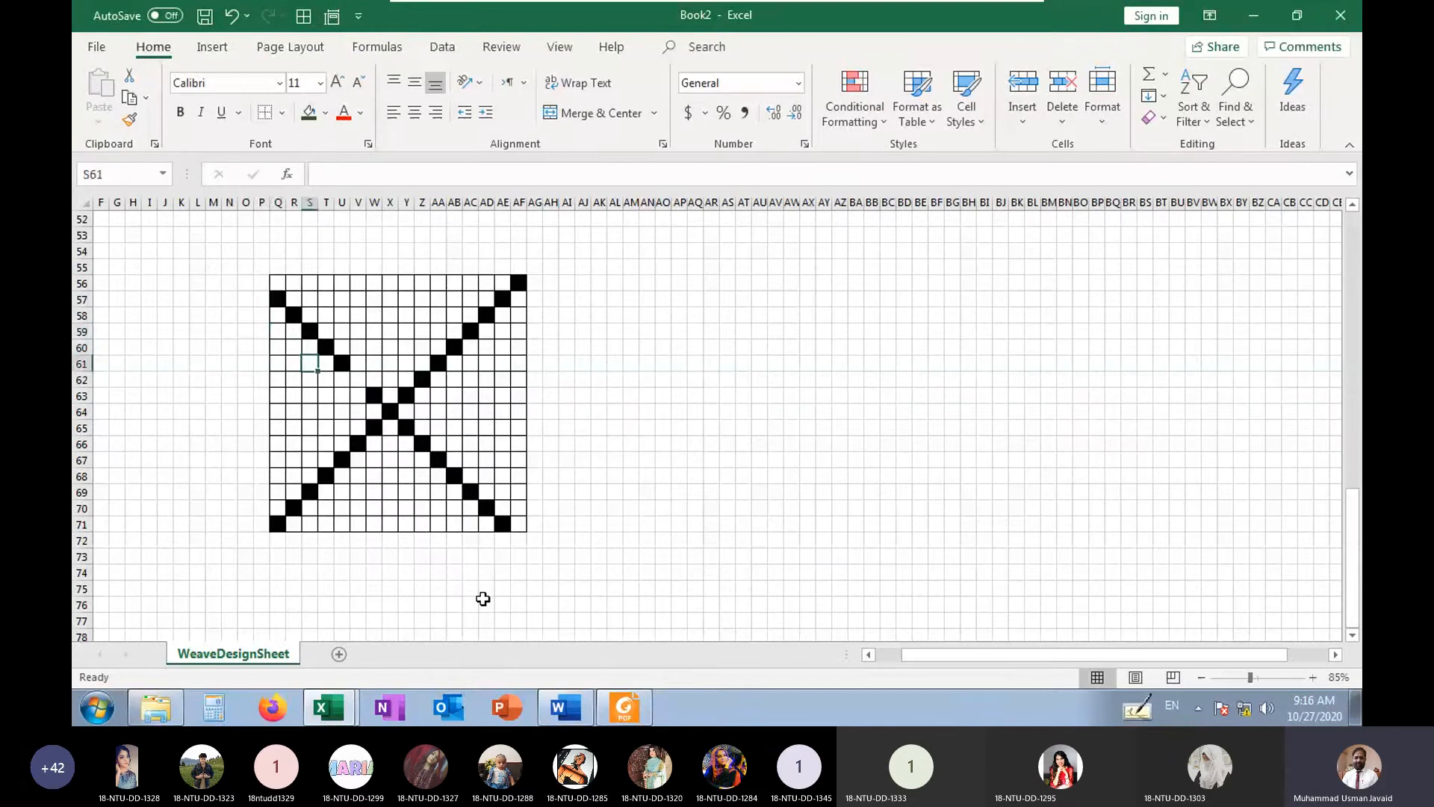
key("Down")
key("Right")
type("b")
key("Return")
Mark a second parallel diagonal with b from AF70 up to R56, making the descending line double
key("Down")
key("Down")
key("Down")
key("Down")
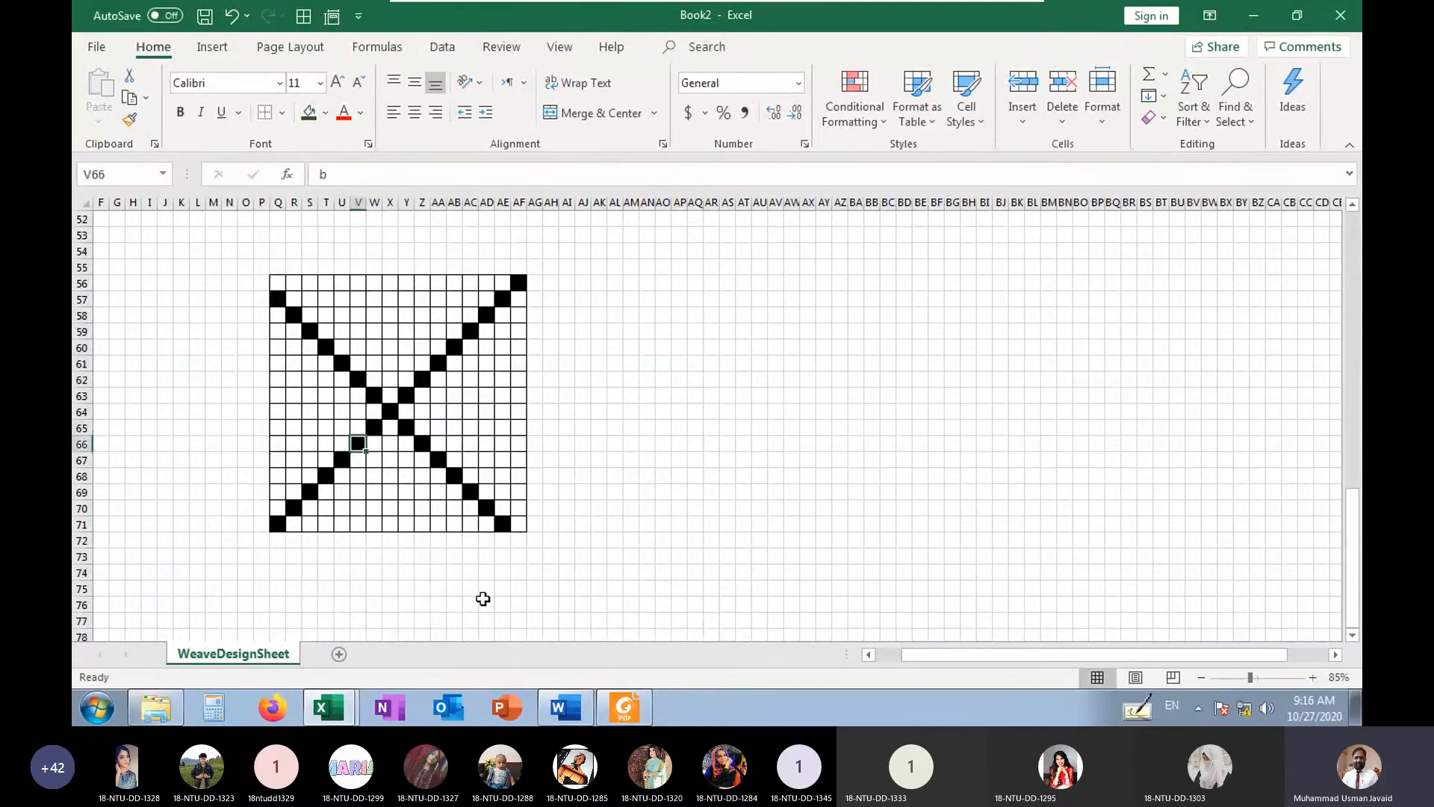
key("Right")
key("Right")
key("Right")
key("Right")
key("Right")
key("Down")
key("Right")
key("Right")
key("Right")
key("Down")
key("Right")
key("Right")
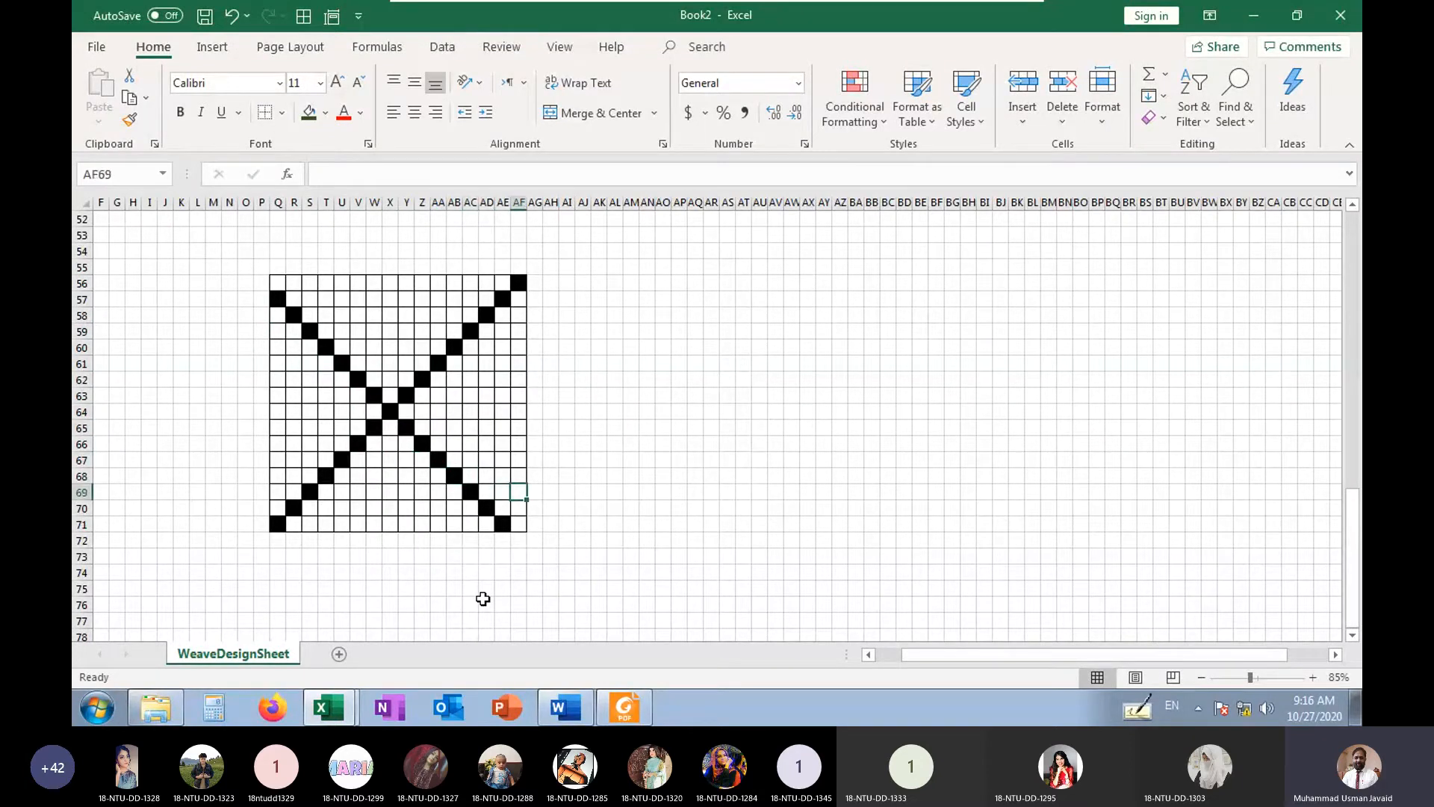
key("Down")
type("b")
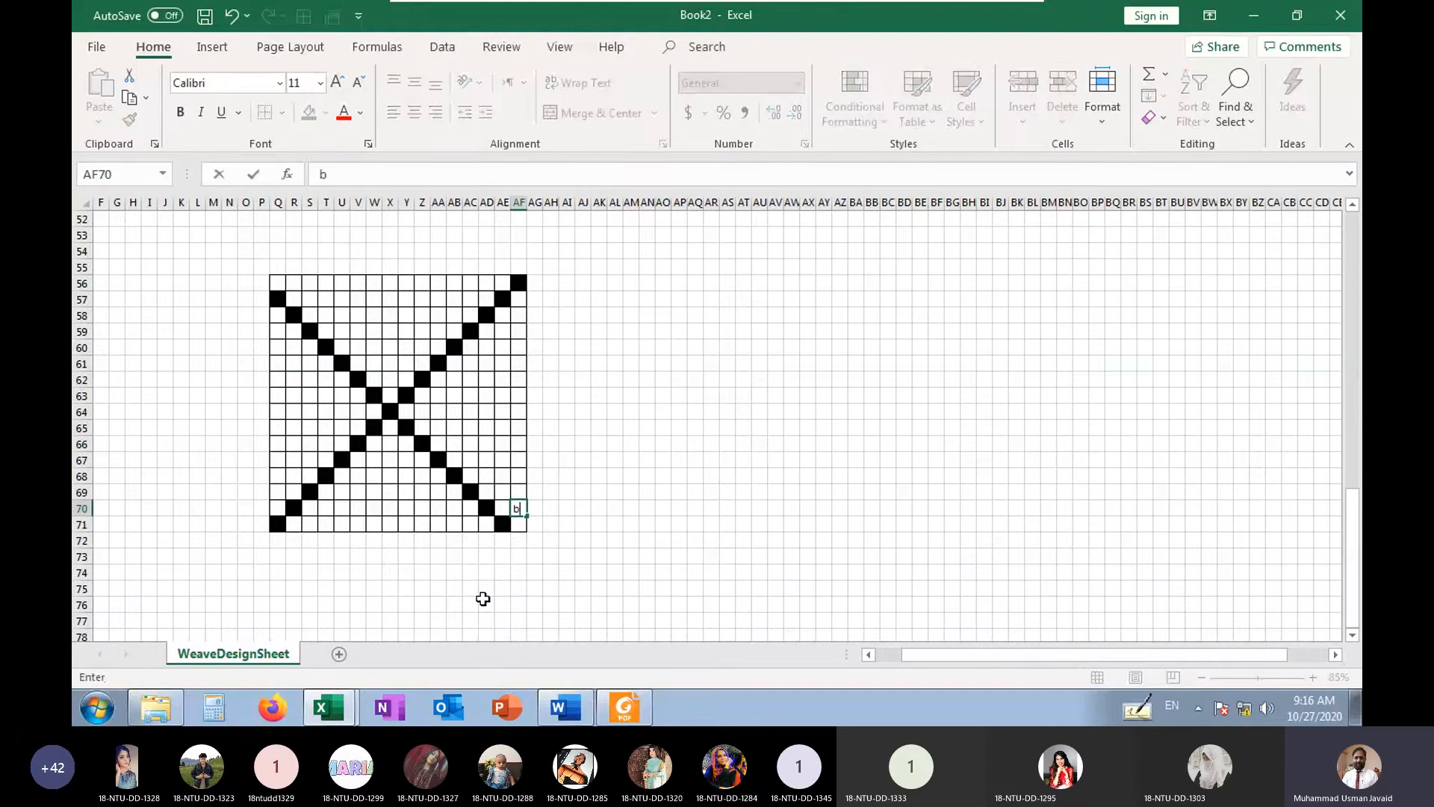
key("Up")
key("Left")
type("b")
key("Up")
key("Left")
type("b")
key("Up")
key("Left")
key("b")
key("Up")
key("Left")
type("b")
key("Up")
key("Left")
type("b")
key("Up")
key("Left")
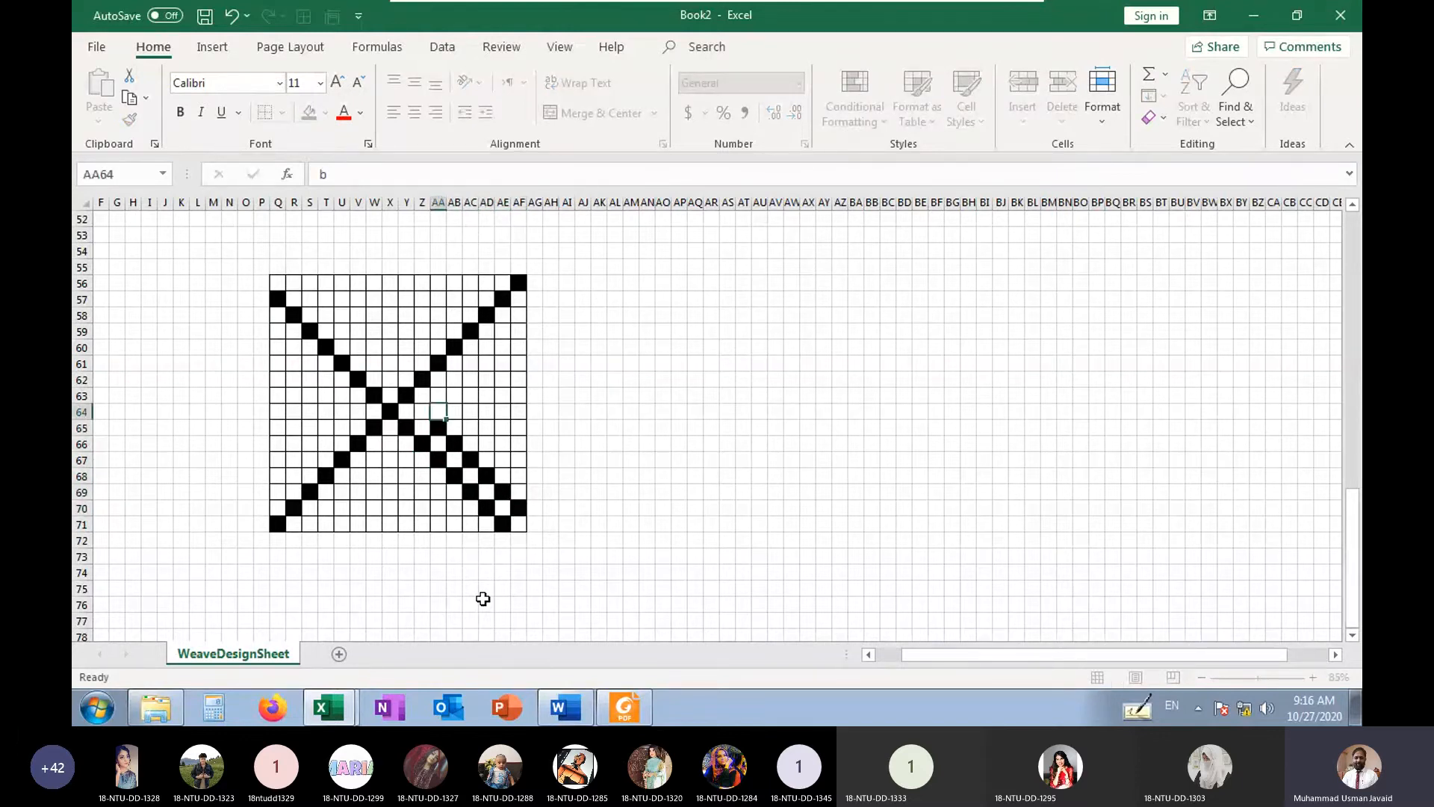
type("b")
key("Up")
key("Left")
key("b")
key("Up")
key("Left")
type("b")
key("Up")
key("Left")
key("b")
key("Up")
key("Left")
type("b")
key("Up")
key("Left")
type("b")
key("Up")
key("Left")
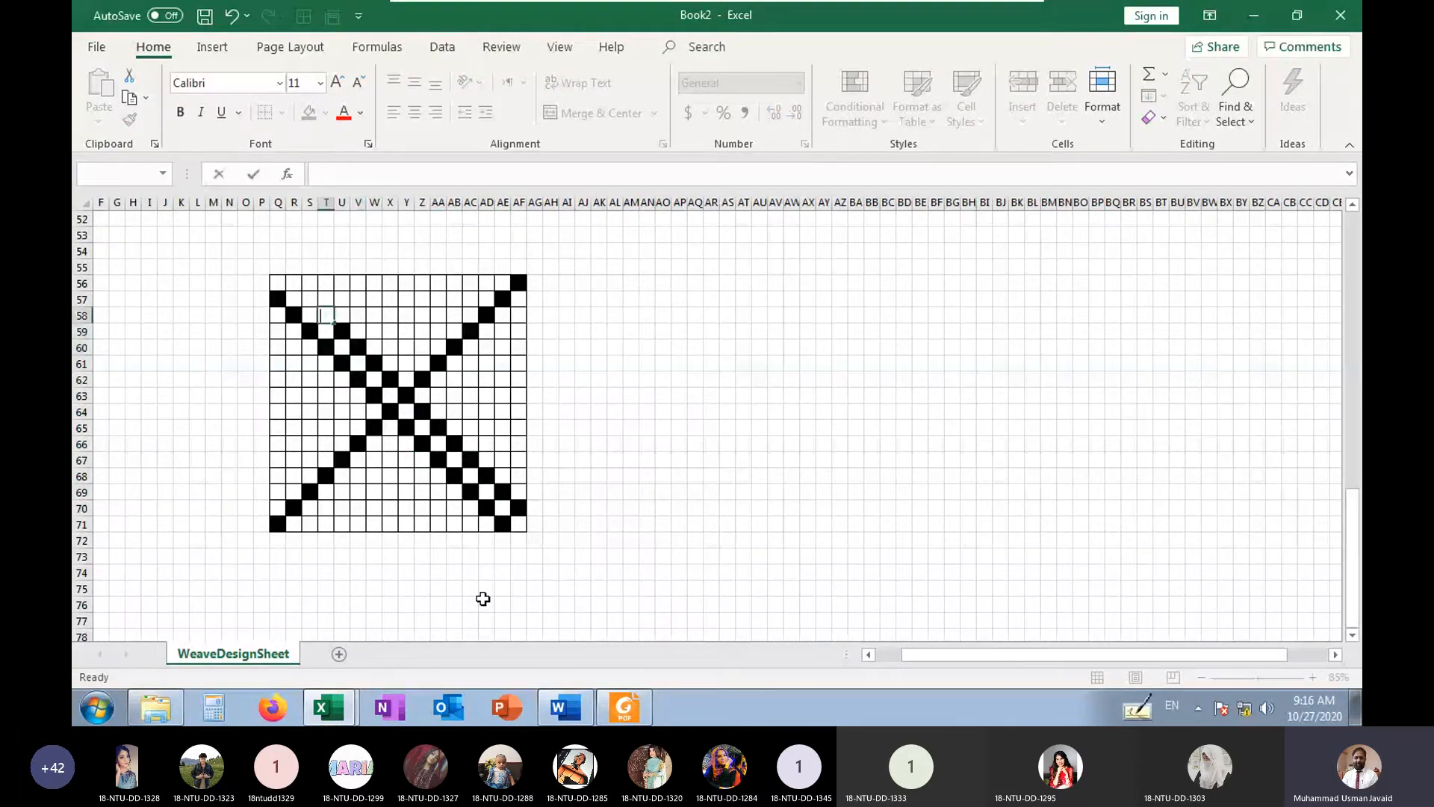
type("b")
key("Up")
key("Left")
type("b")
key("Up")
key("Left")
key("b")
key("Up")
key("Left")
Turn the fourth mark of the single diagonal, cell T68, red with r
key("Down")
key("Down")
key("Down")
key("Down")
key("Down")
key("Down")
key("Down")
key("Down")
key("Down")
key("Down")
key("Down")
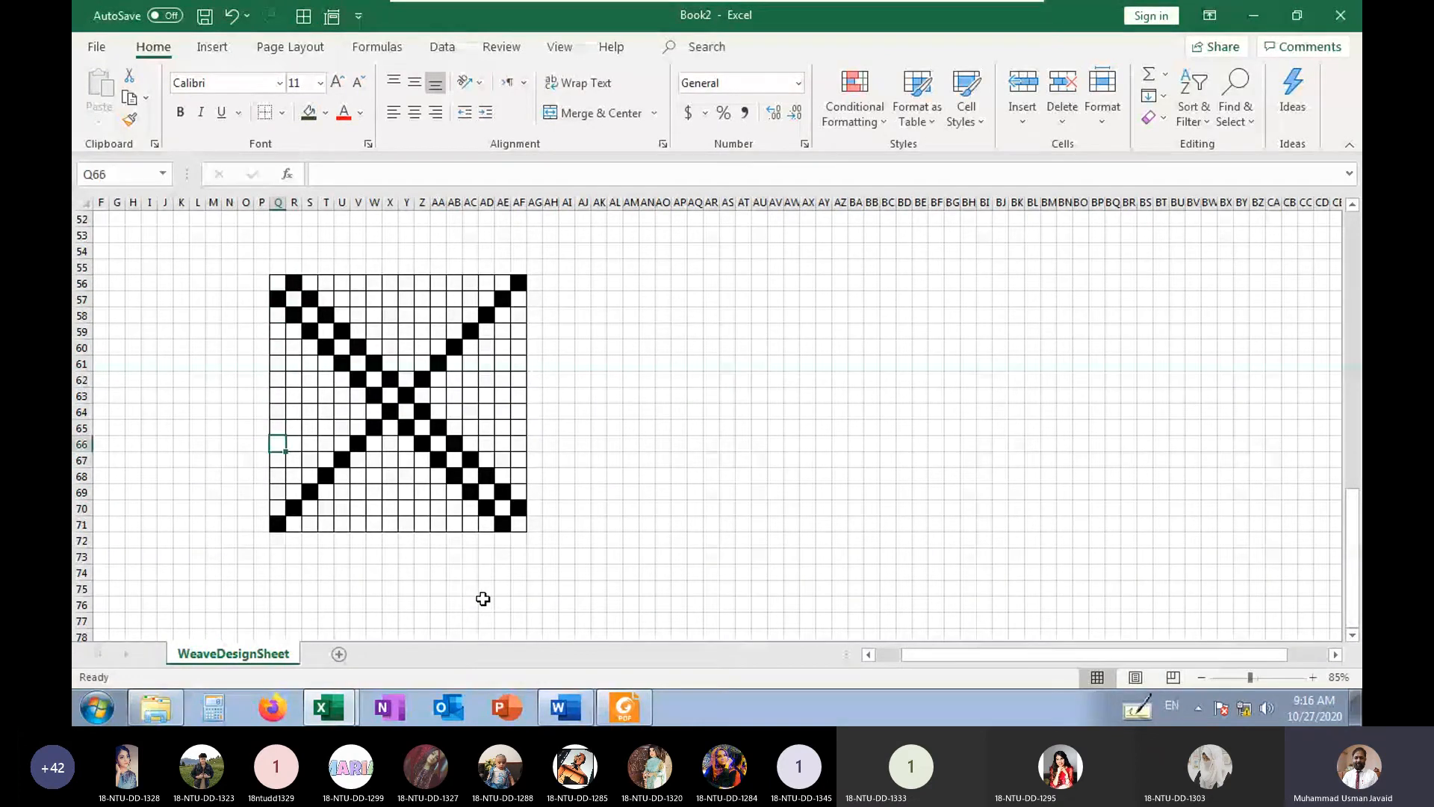
key("Down")
key("Down")
key("Down")
key("Down")
key("Right")
key("Right")
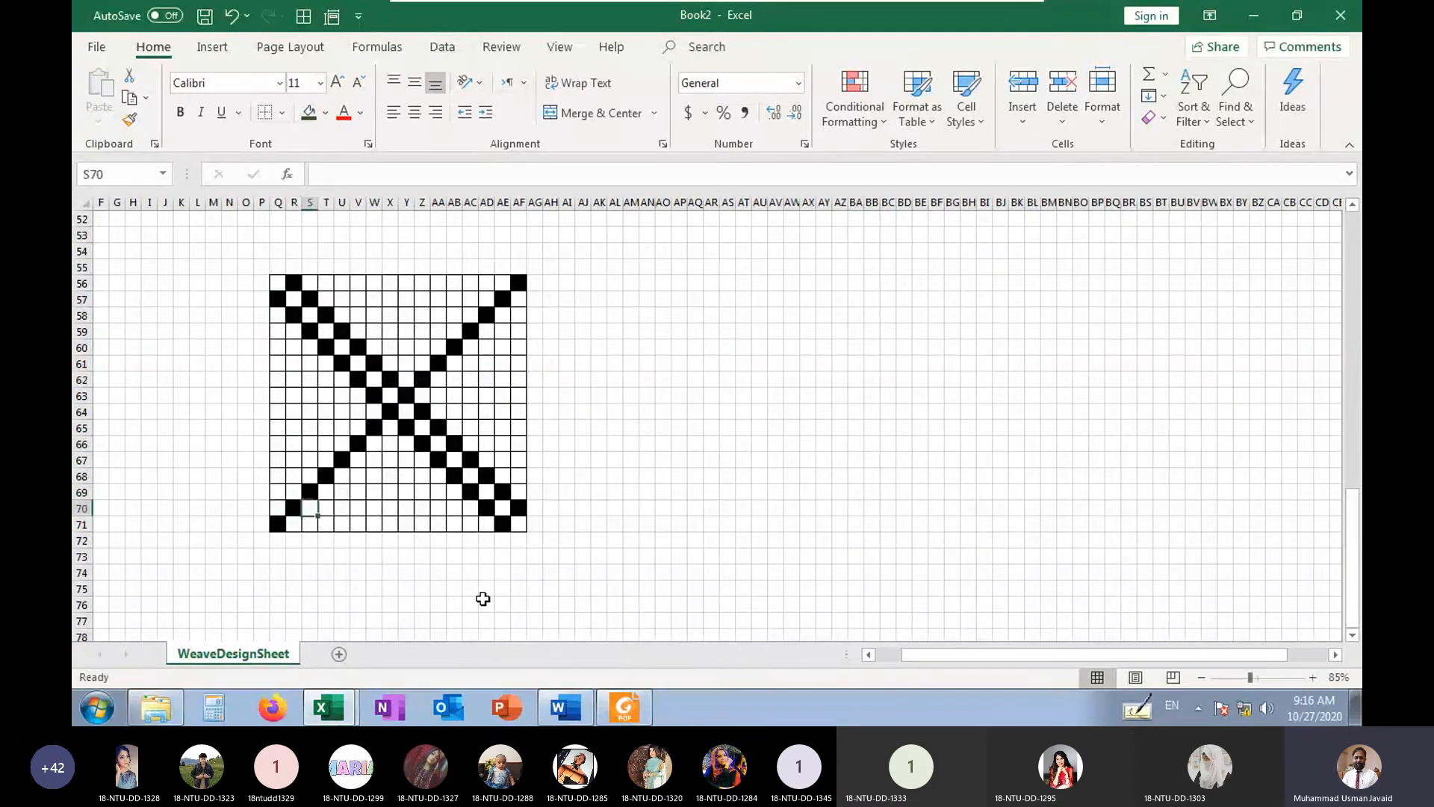
key("Up")
Turn the fourth mark from the lower end of the double diagonal, cell AB68, red with r
key("Right")
key("Up")
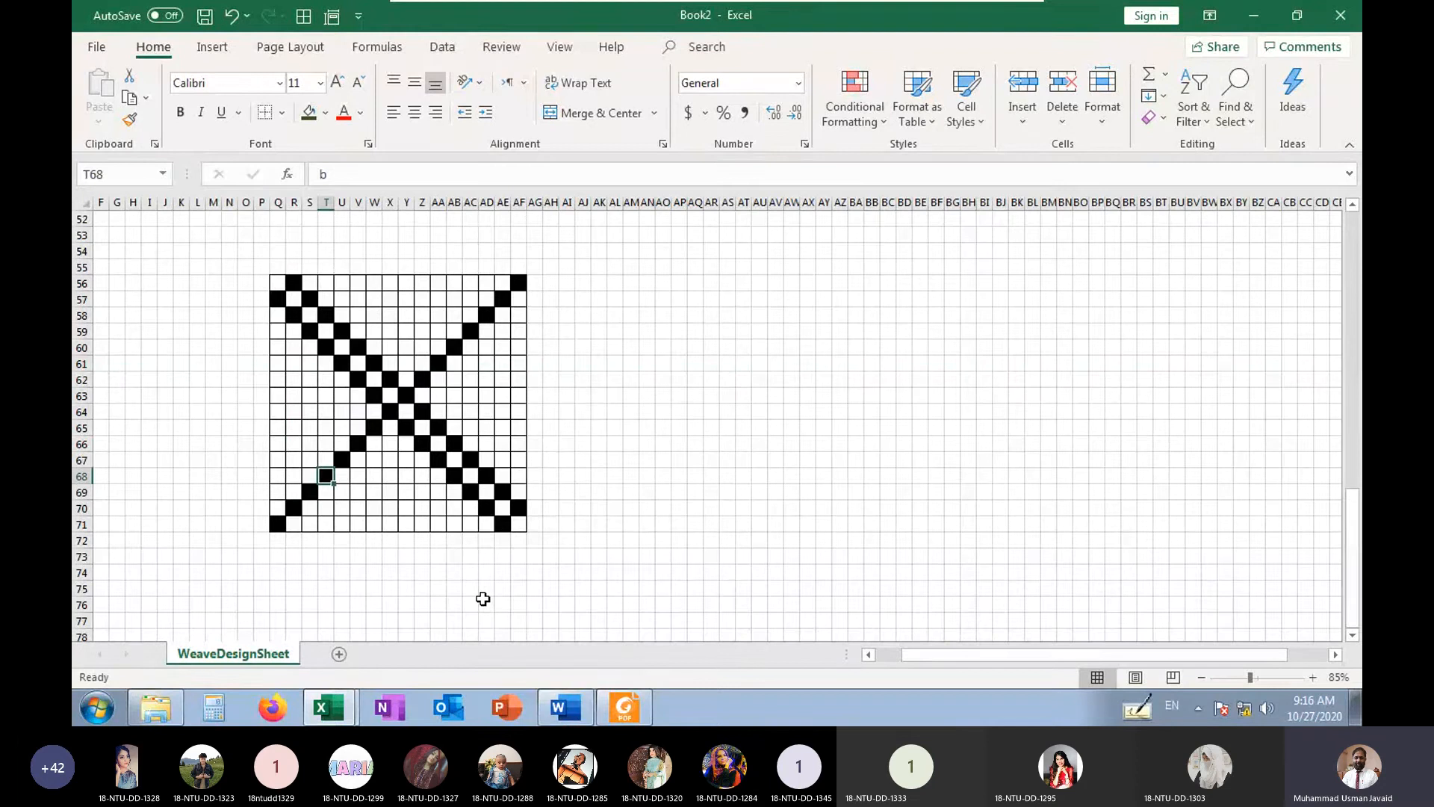
type("r")
key("Return")
key("Right")
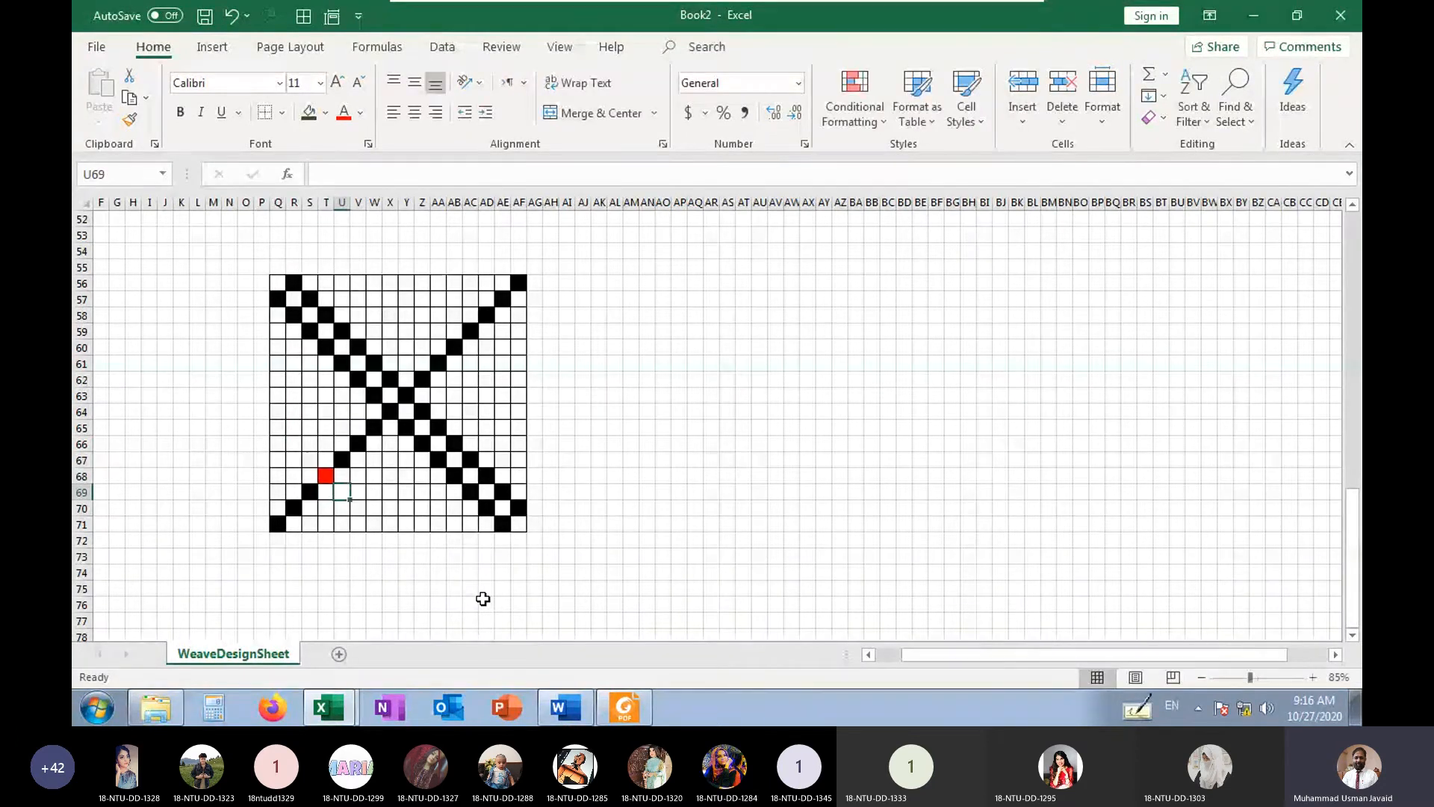
key("Up")
key("Up")
key("Right")
key("Right")
key("Right")
key("Right")
key("Right")
key("Right")
key("Right")
key("Right")
key("Down")
key("Down")
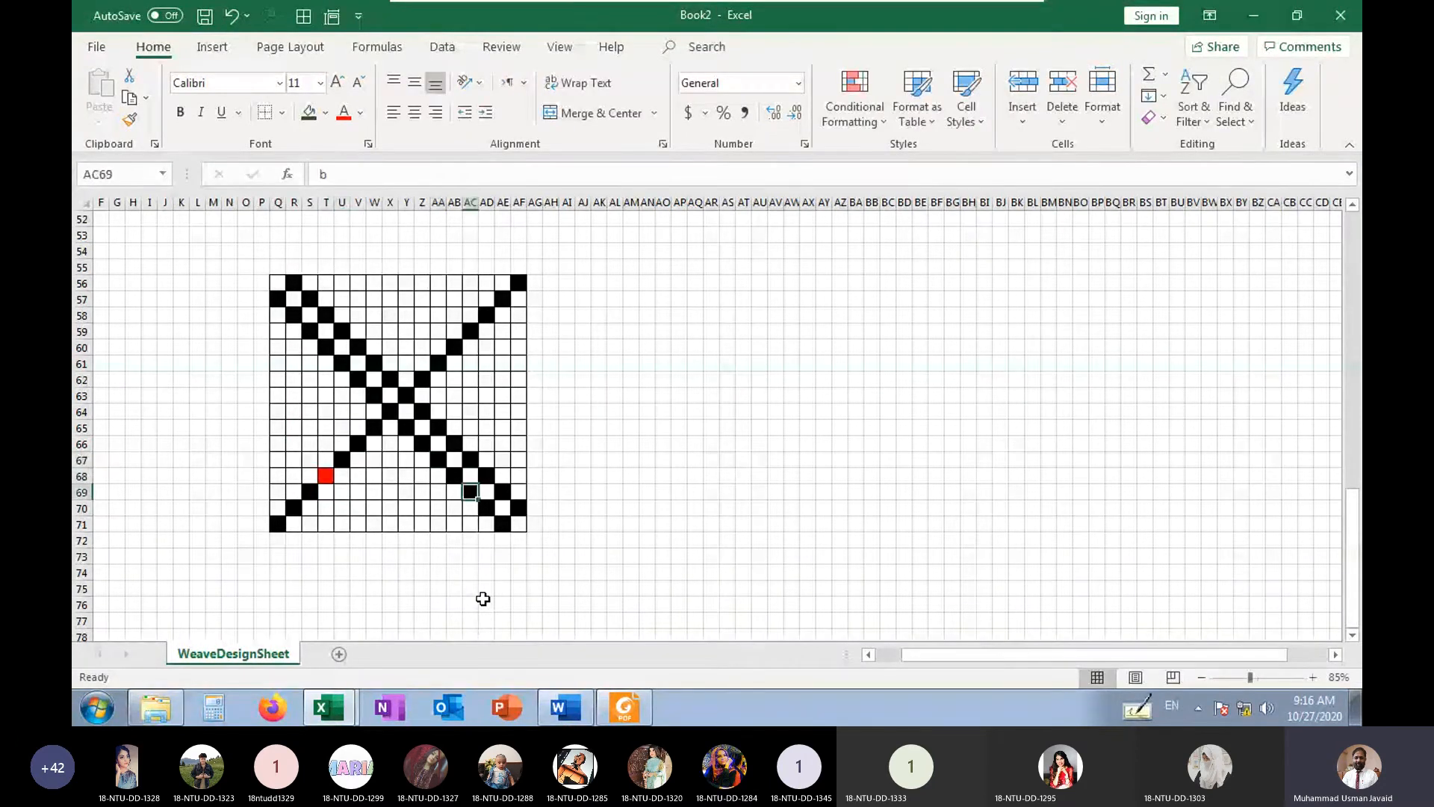
key("Right")
key("Right")
key("Down")
key("Down")
key("Up")
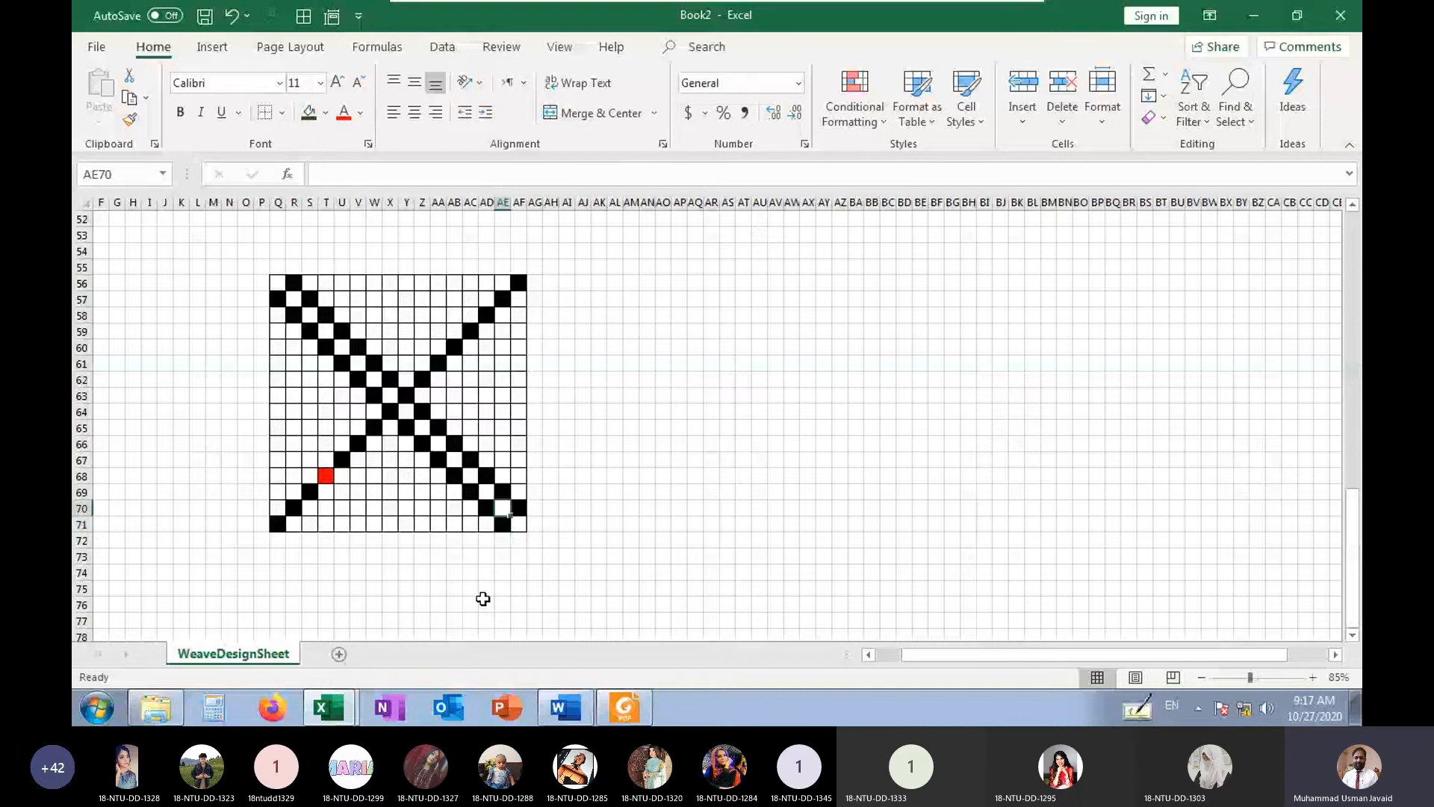
key("Left")
key("Up")
key("Left")
key("Up")
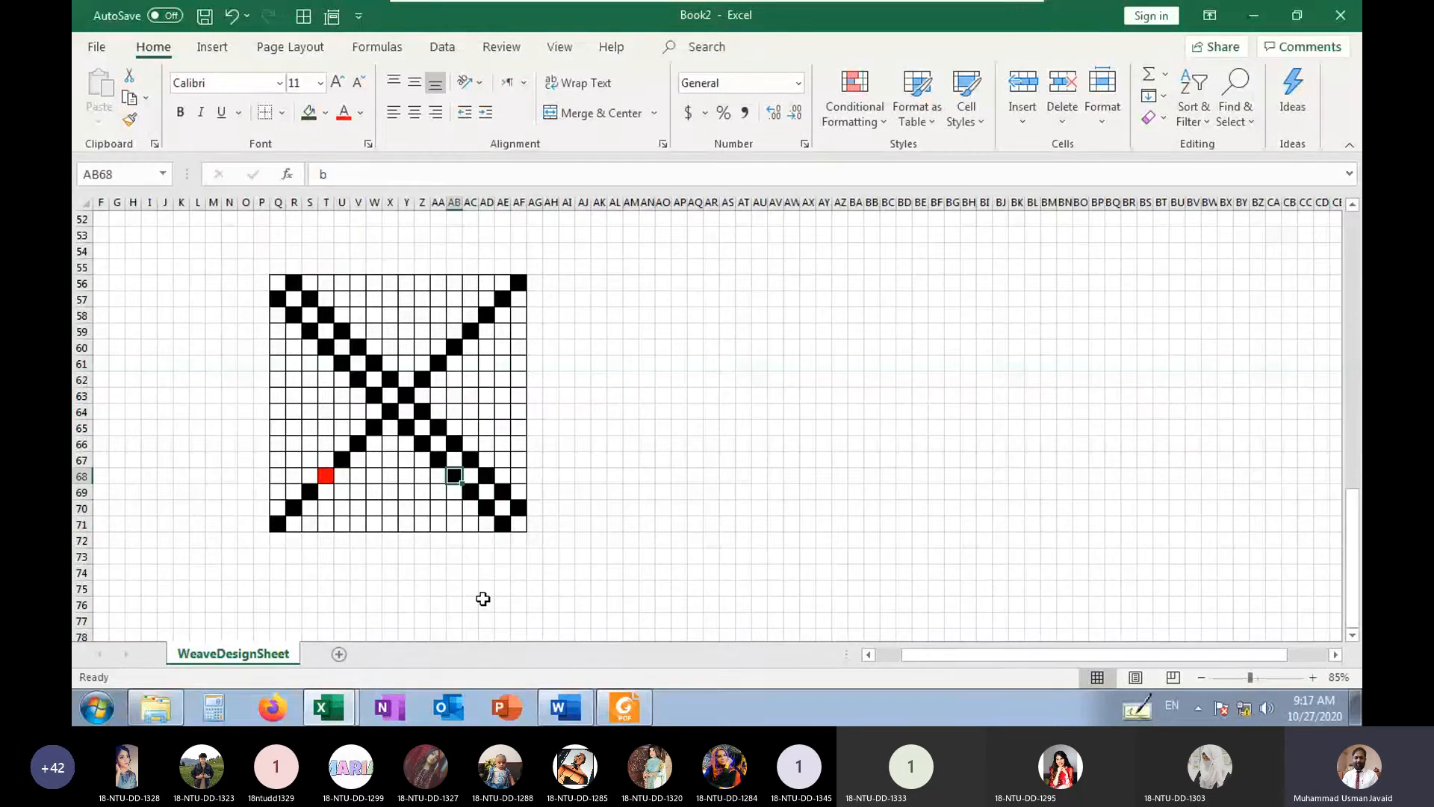
type("r")
key("Tab")
key("Up")
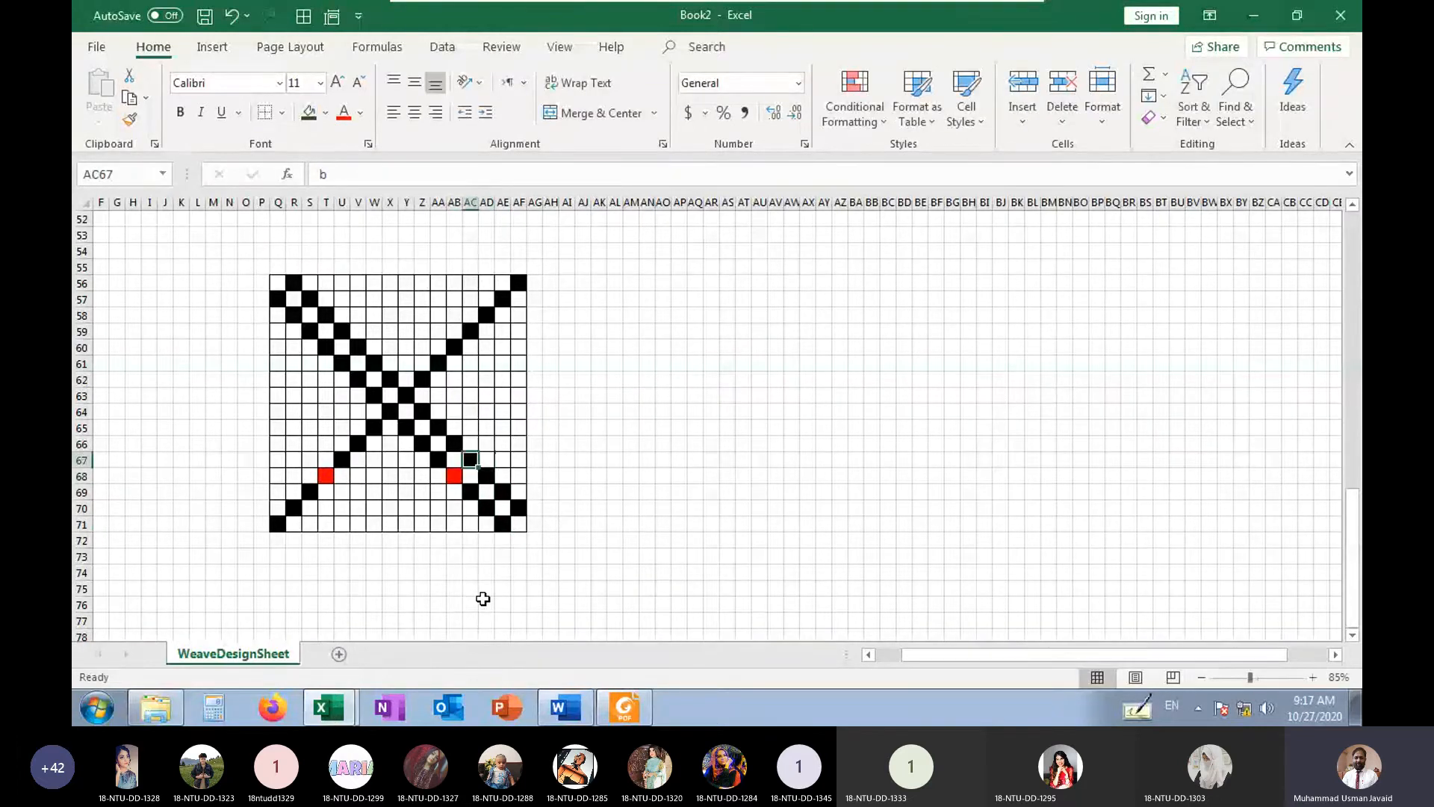
type("z")
key("ctrl+Return")
key("ctrl+z")
Turn the fourth mark from the upper end of the single diagonal, cell AC59, red with z
key("Up")
key("Up")
key("Up")
key("Up")
key("Up")
key("Up")
key("Up")
key("Up")
key("Up")
key("Right")
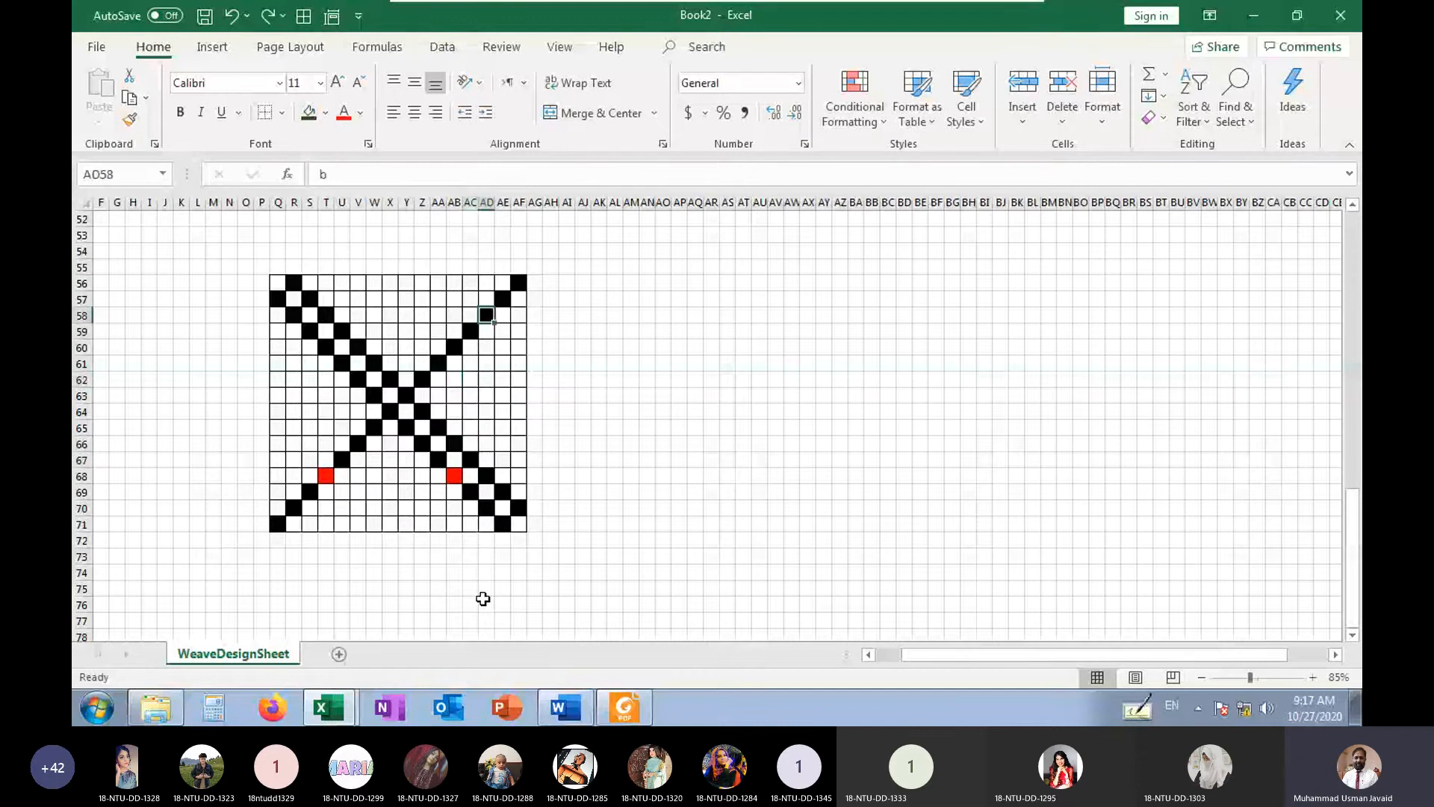
key("Up")
key("Up")
key("Right")
key("Right")
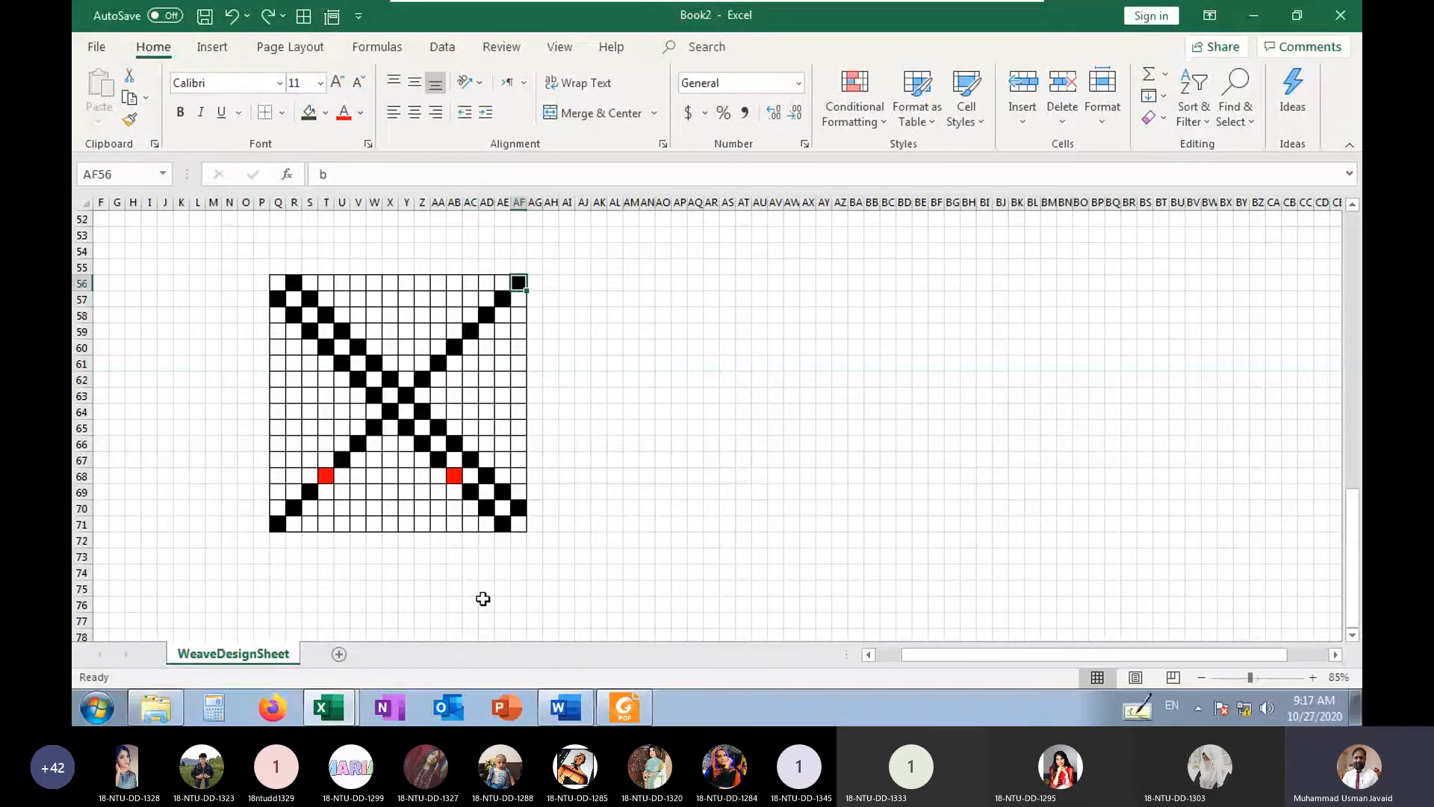
key("Down")
key("Left")
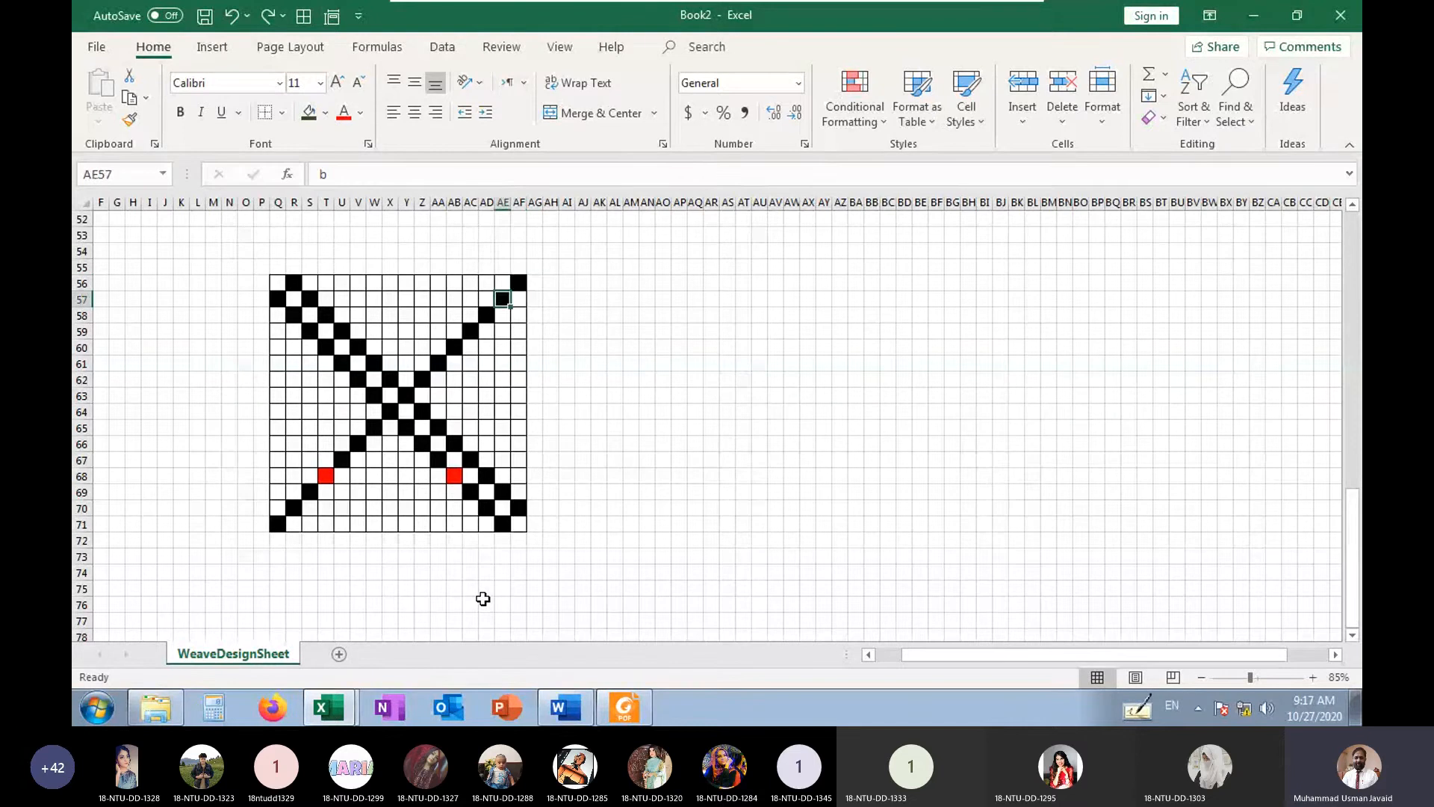
key("Down")
key("Left")
key("Down")
key("Left")
type("z")
Turn the fourth mark from the upper end of the double diagonal, cell U59, red like the other three
key("Left")
key("Left")
key("Left")
key("Left")
key("Left")
key("Left")
key("Left")
key("Left")
key("Left")
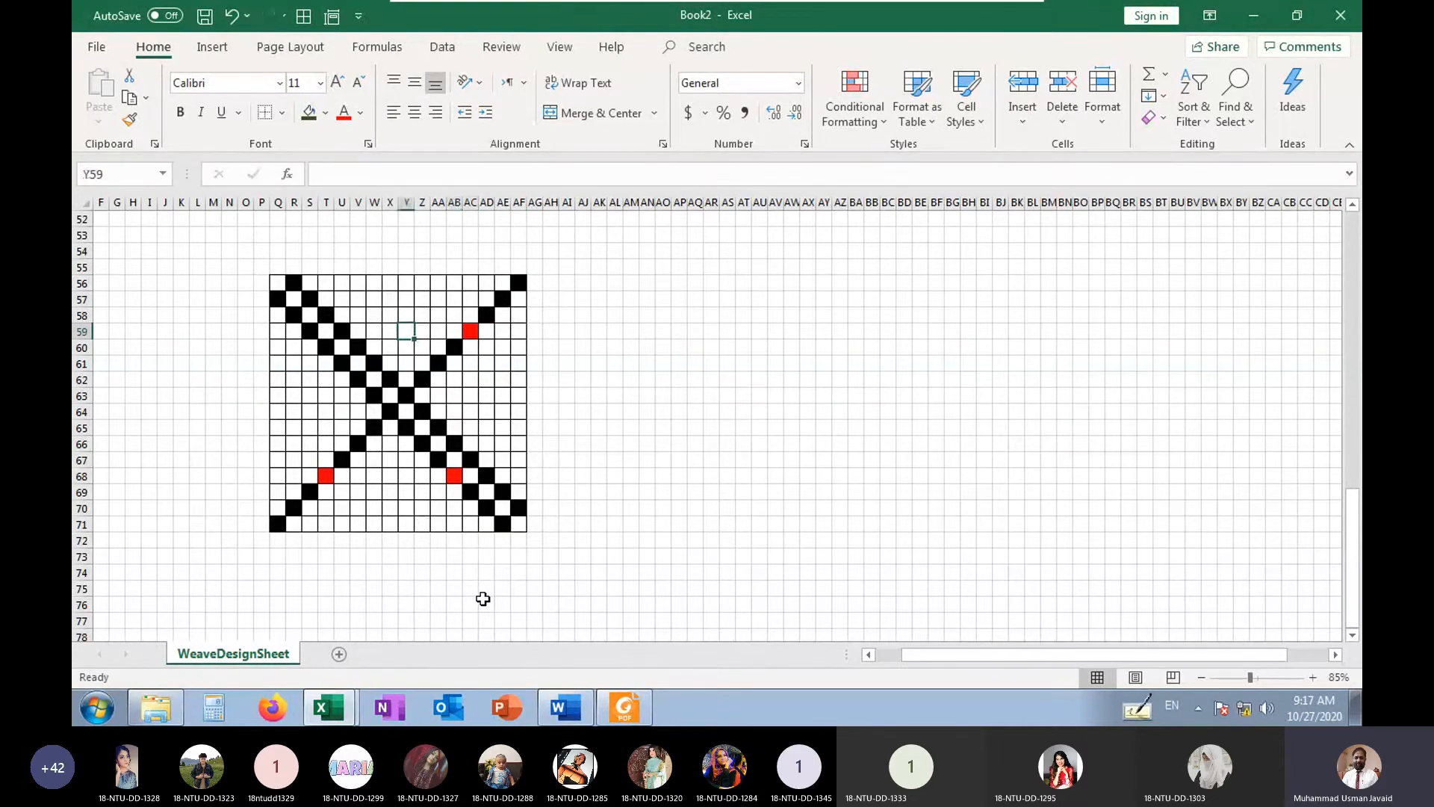
key("Up")
key("Up")
key("Left")
key("Left")
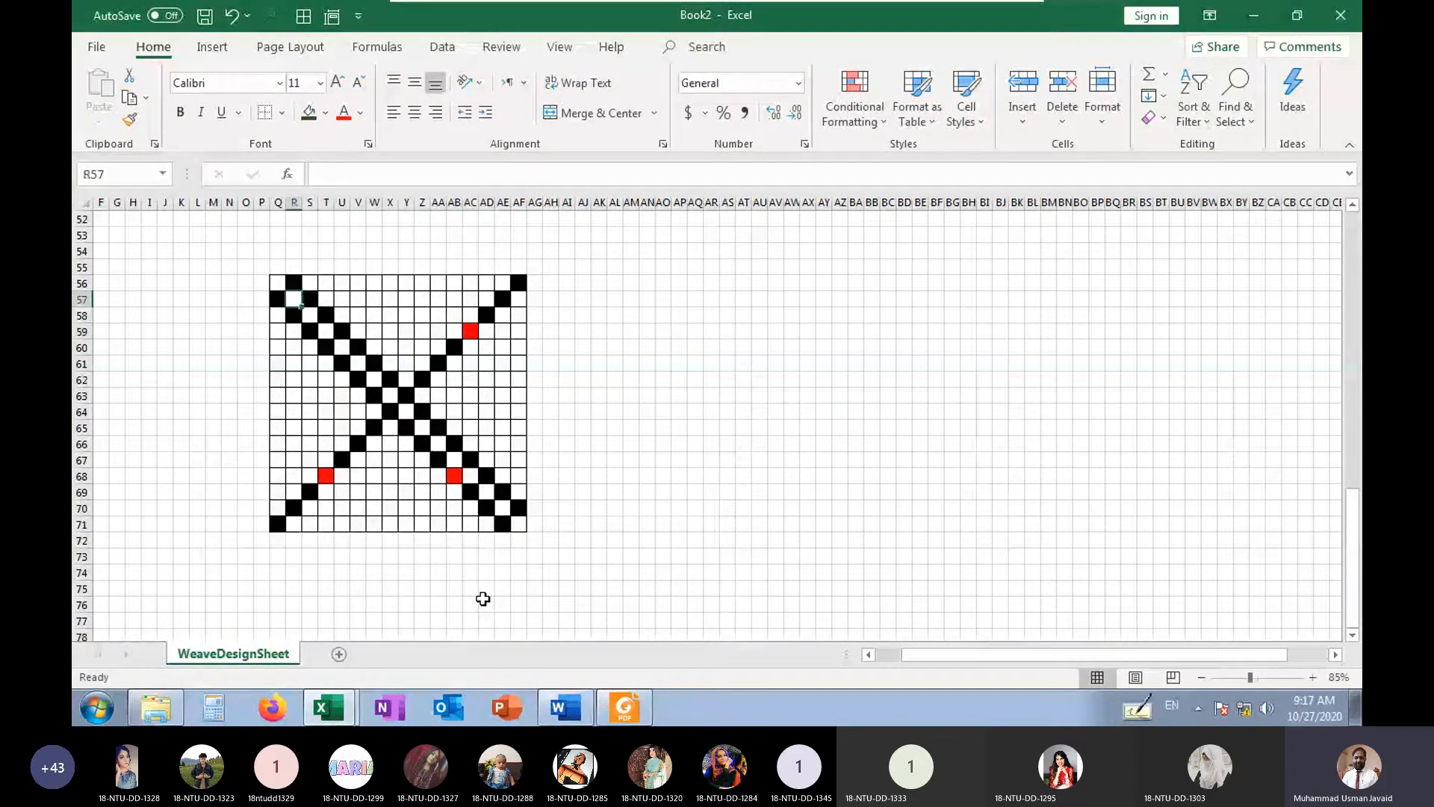
key("Up")
key("Down")
key("Right")
key("Down")
key("Right")
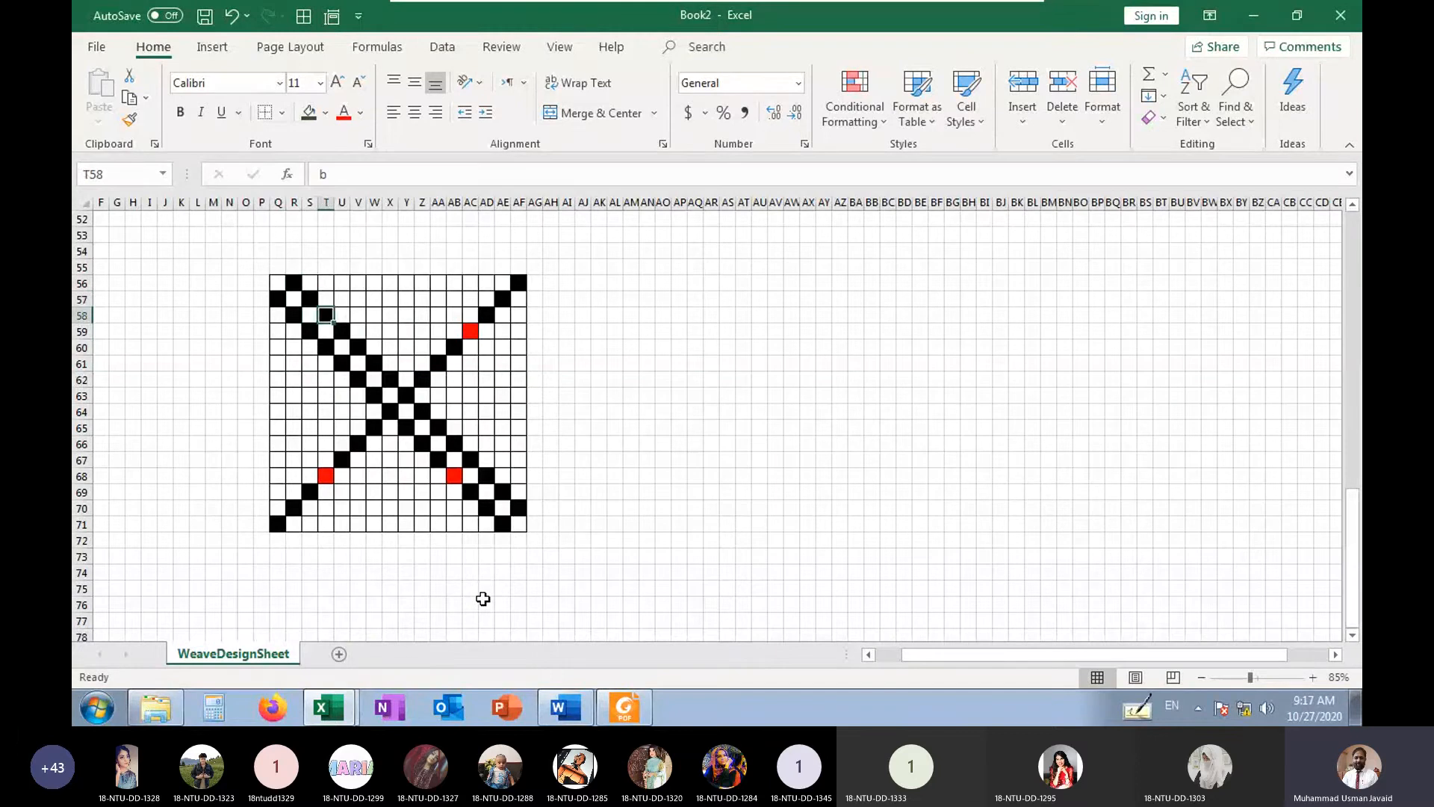
key("Right")
key("Down")
type("r")
key("Right")
key("Right")
key("Right")
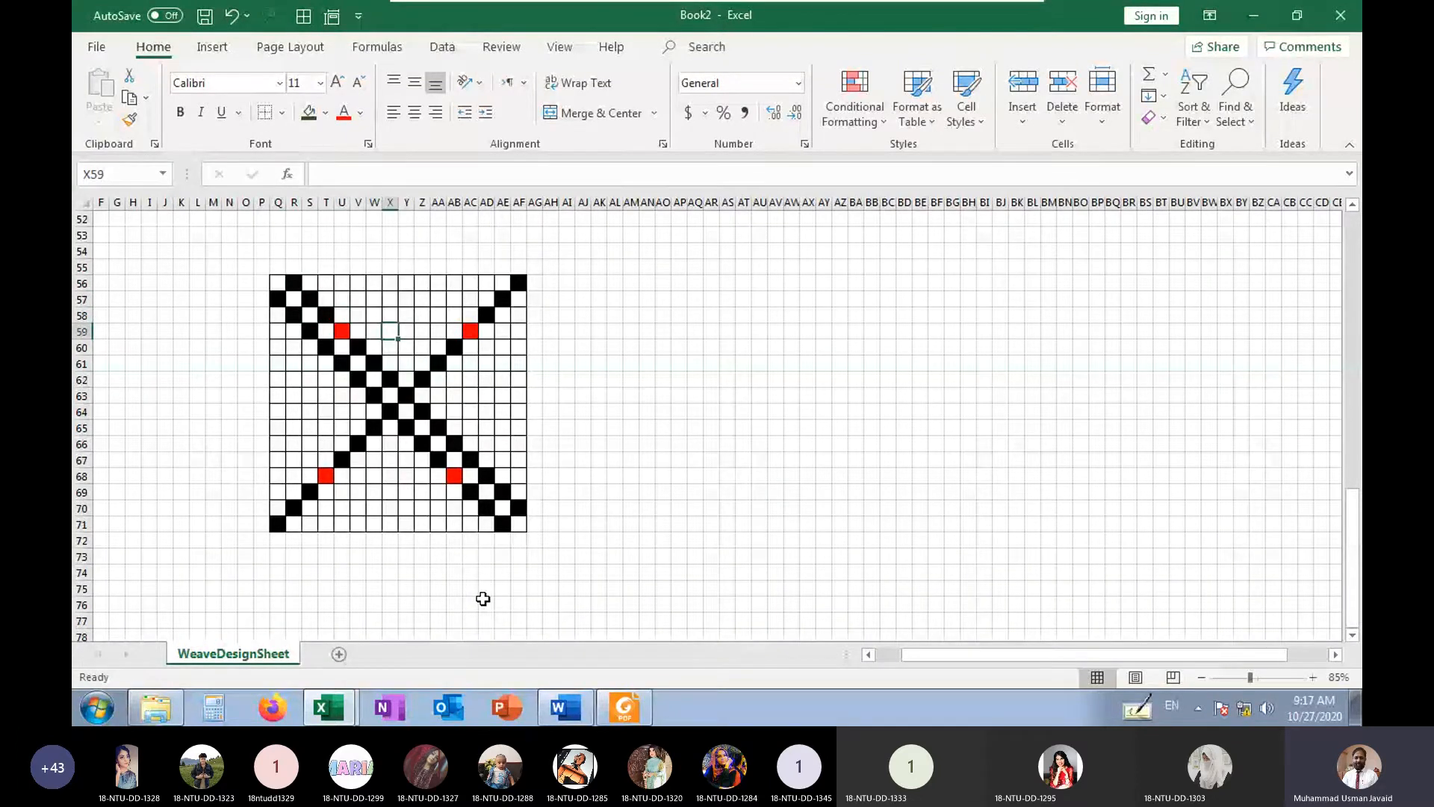
key("Left")
key("Left")
key("Left")
key("Left")
key("Left")
key("Right")
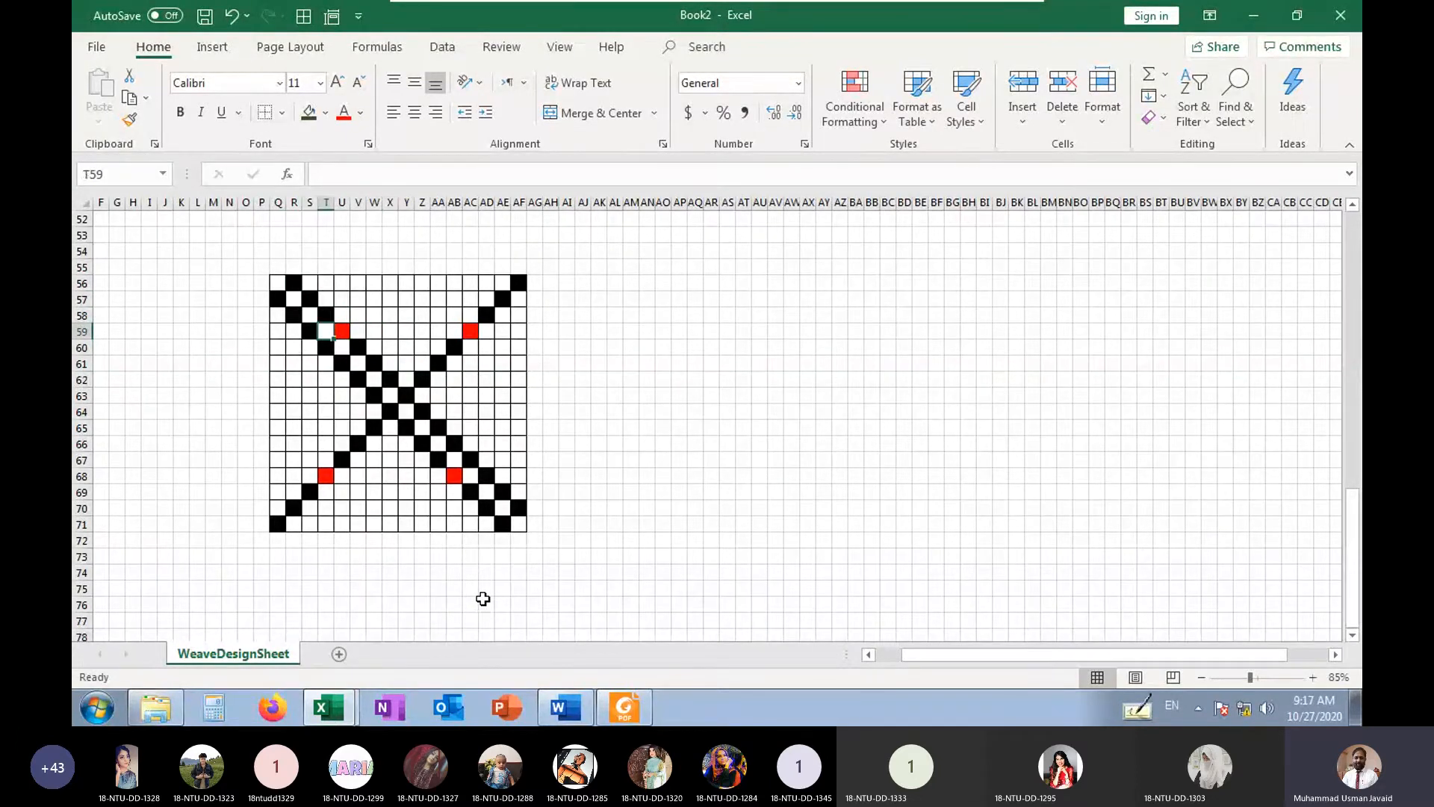
key("Right")
key("Right")
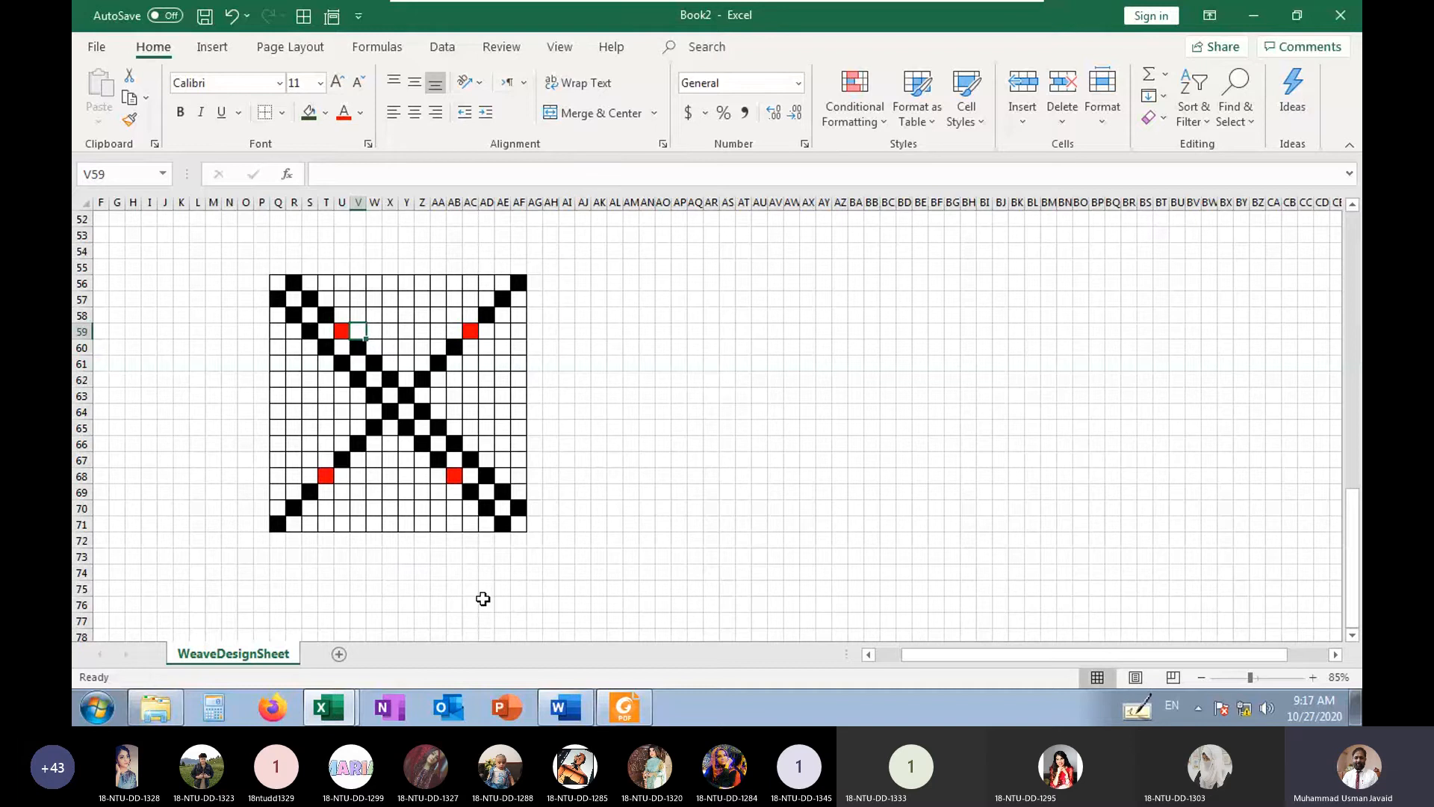
Mark a short descending diagonal with b in U69, V70 and W71, starting beside the red cell T68
key("Left")
key("Right")
key("Right")
key("Down")
key("Down")
key("Down")
key("Down")
key("Down")
key("Down")
key("Down")
key("Down")
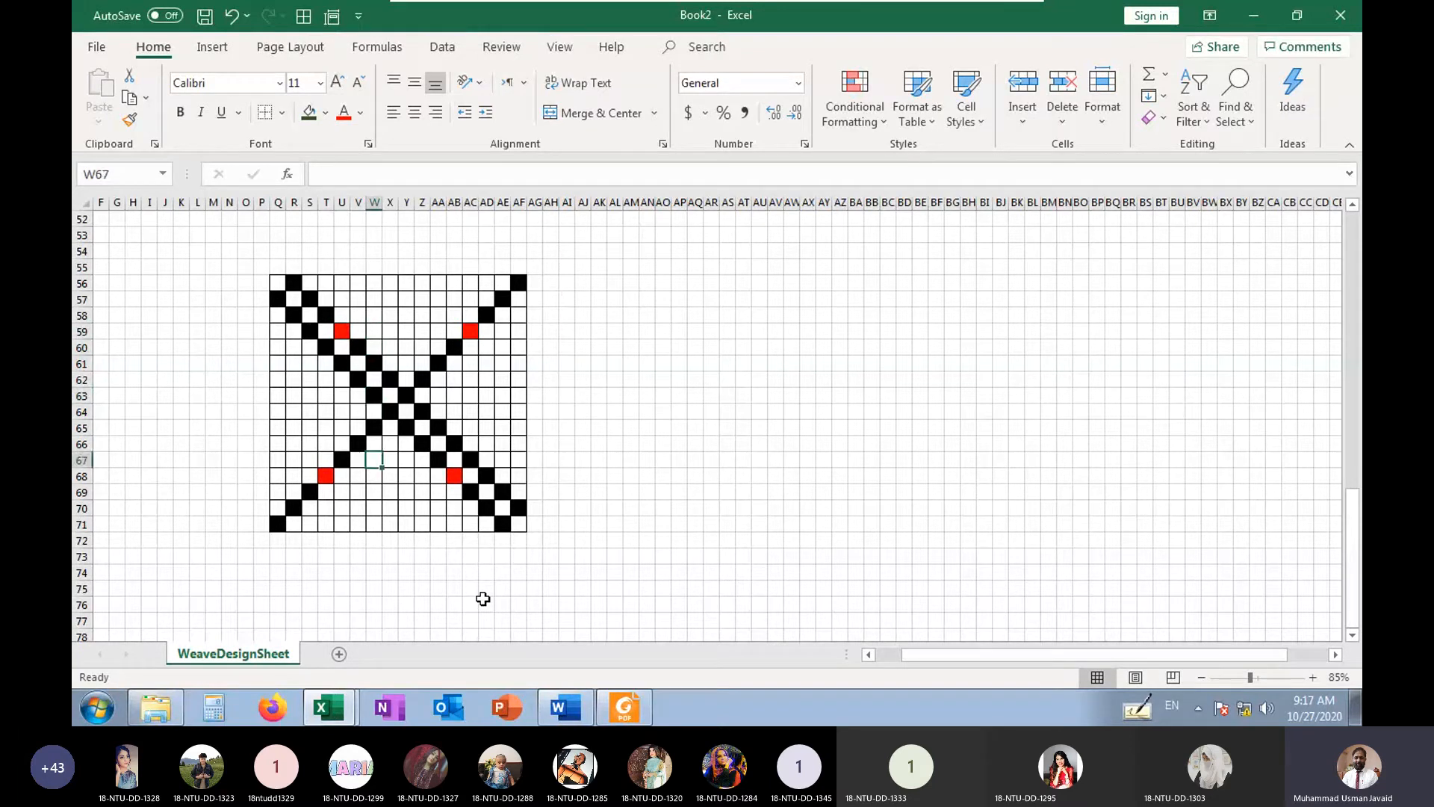
key("Down")
key("Down")
key("Left")
key("Left")
key("Left")
key("Right")
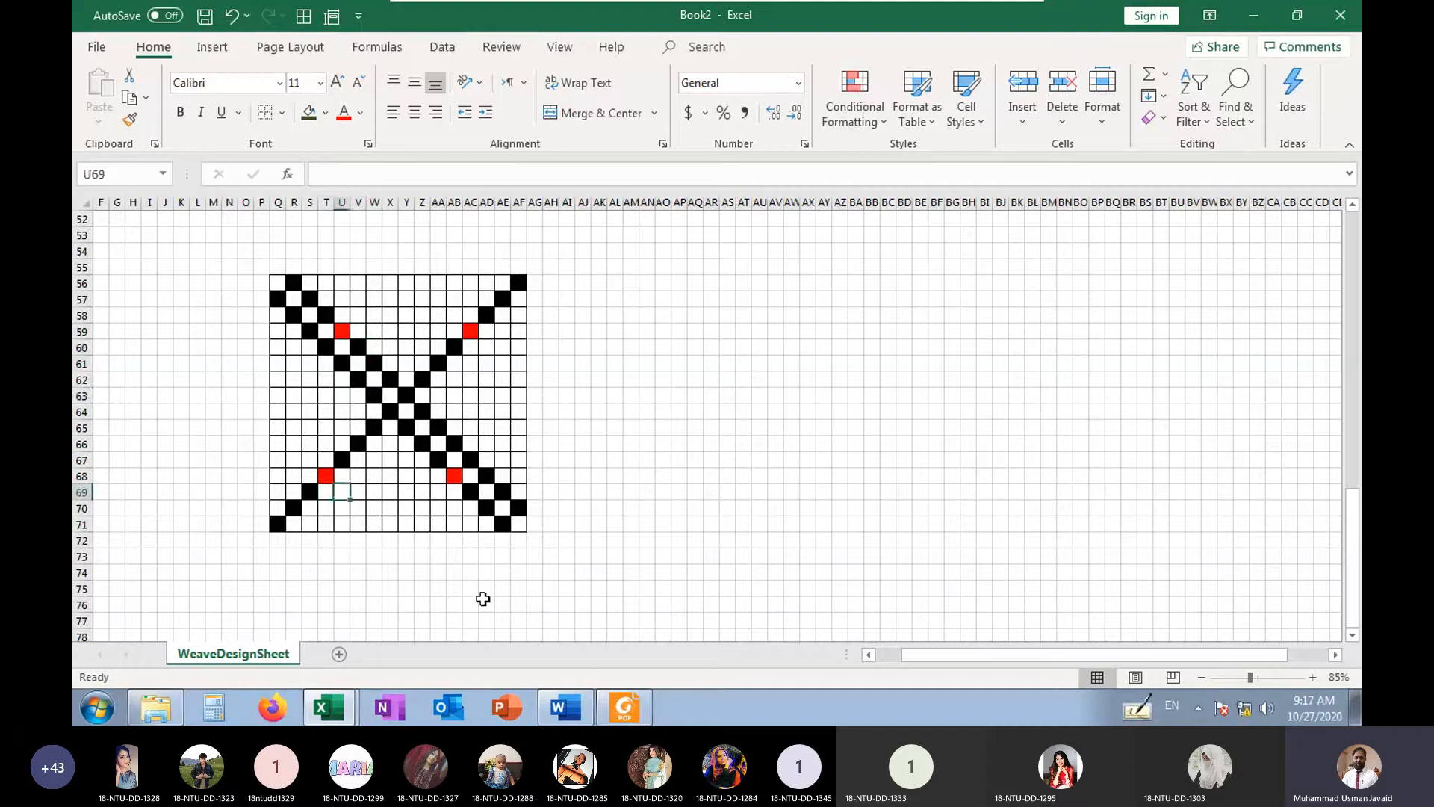
type("x")
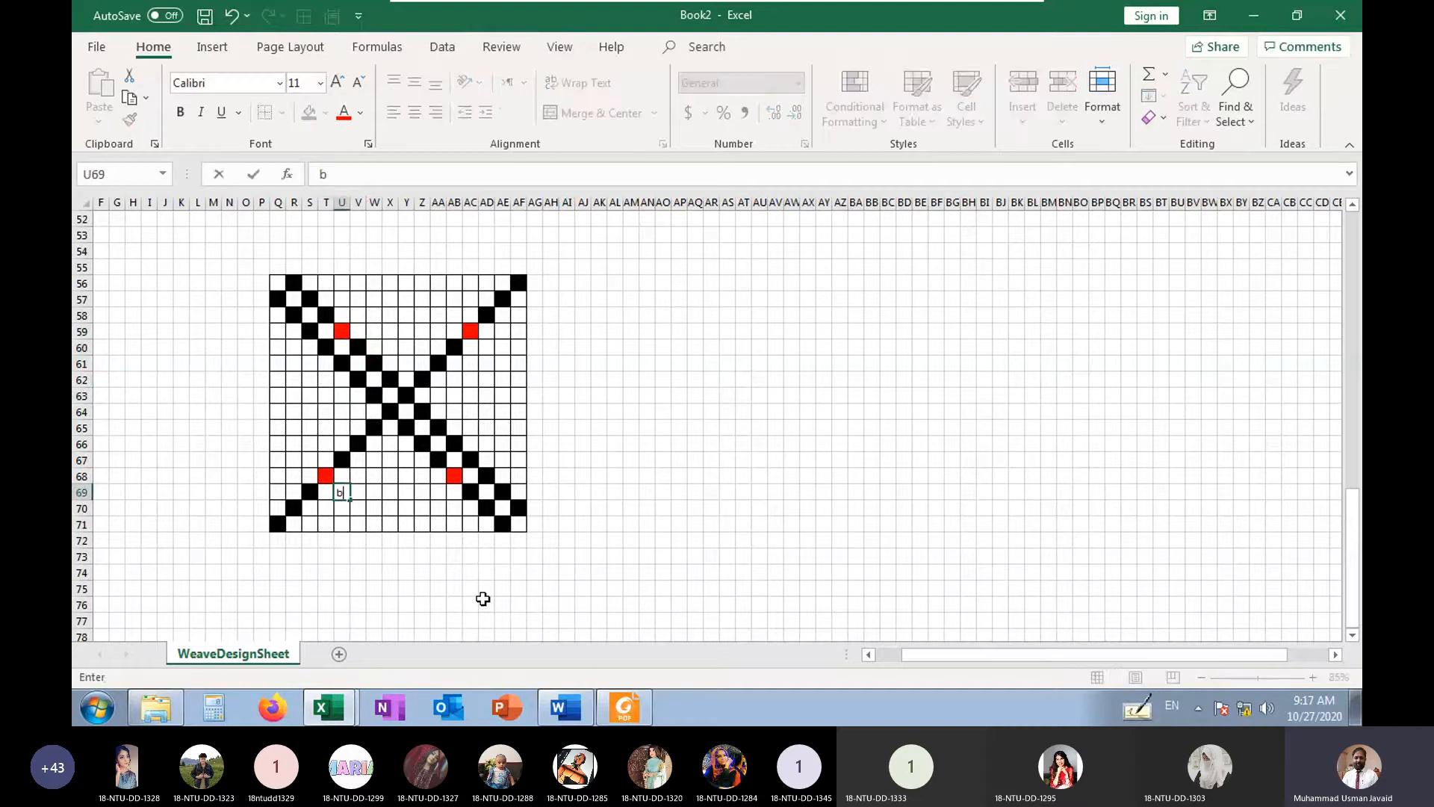
key("Right")
key("Down")
type("x")
key("Right")
key("Down")
type("x")
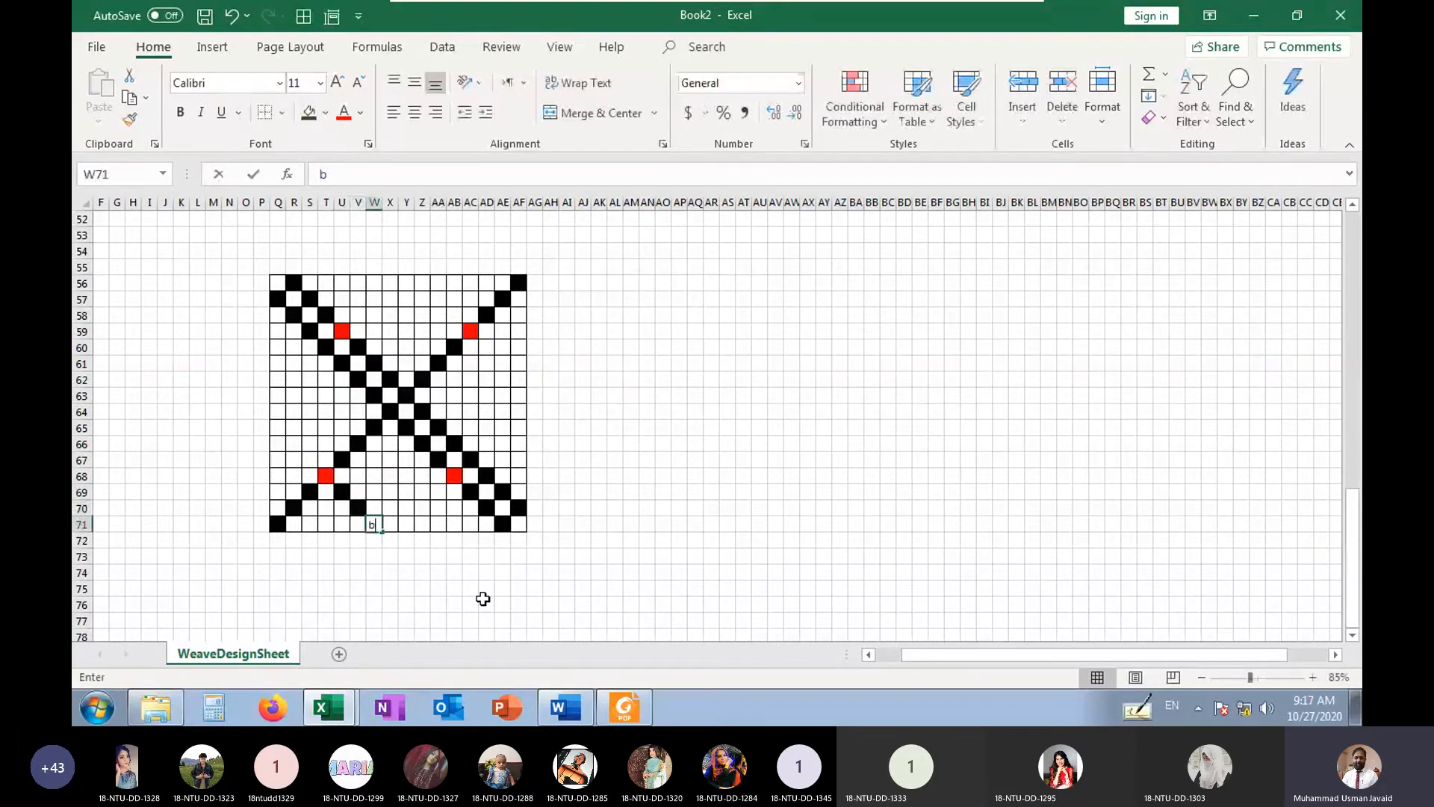
Fill the triangle under the red cell T68 with b in V71 to S71, T70 and U70
key("Left")
key("Left")
type("b")
key("Left")
type("b")
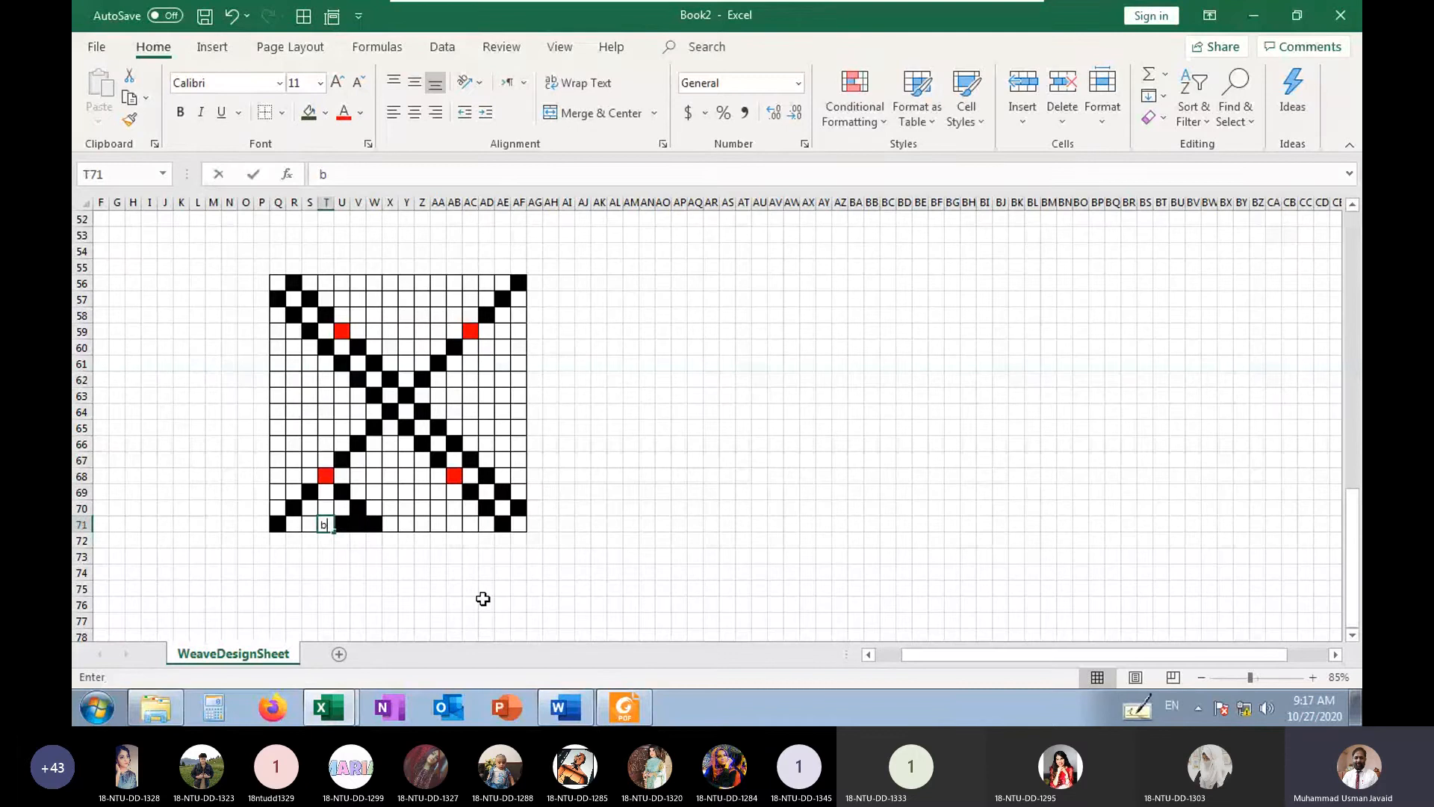
key("Left")
type("b")
key("Right")
key("Up")
type("b")
key("Right")
type("b")
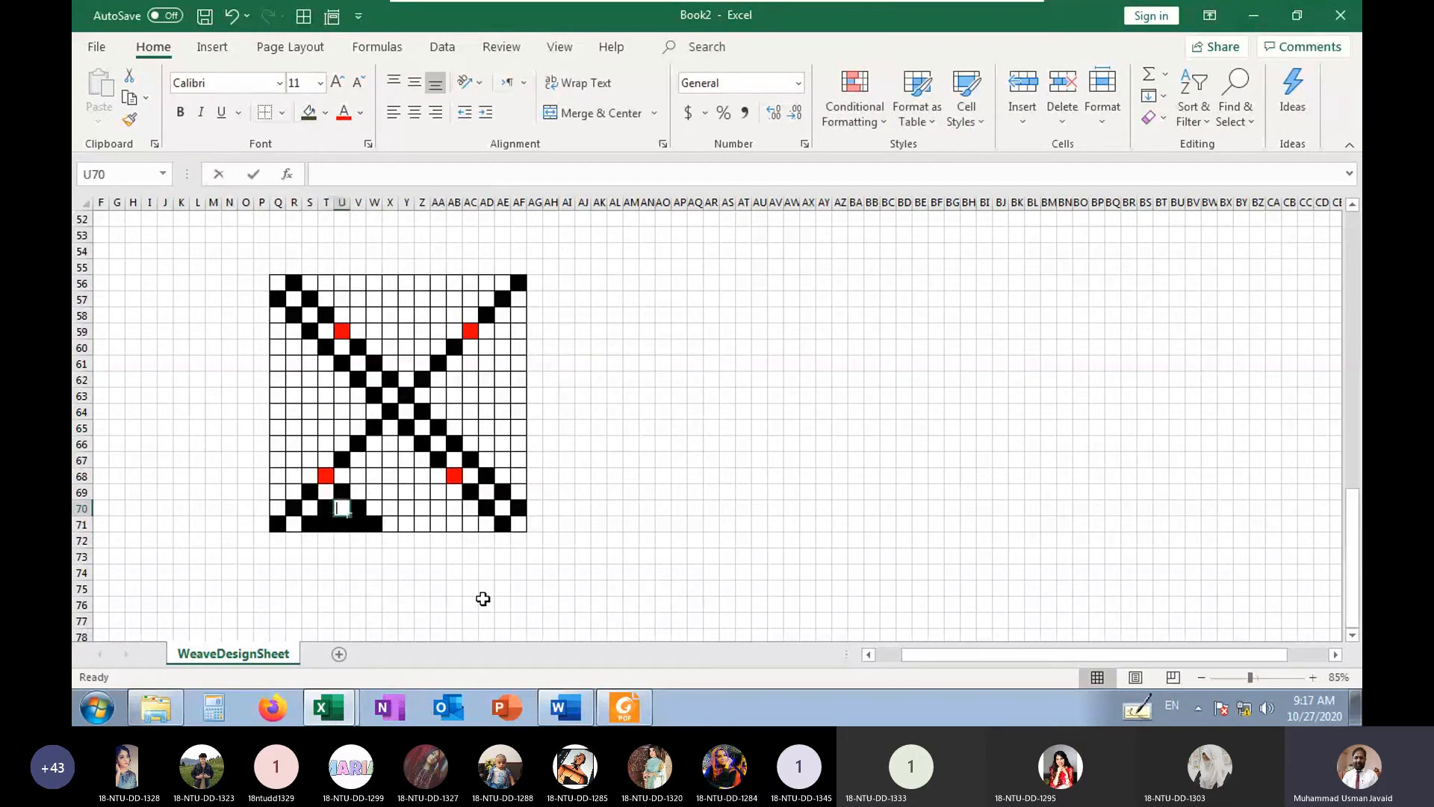
Mark a short diagonal with b in AB58, AA57 and Z56, rising from the red cell AC59
key("Right")
key("Right")
key("Up")
key("Up")
key("Up")
key("Up")
key("Up")
key("Up")
key("Up")
key("Up")
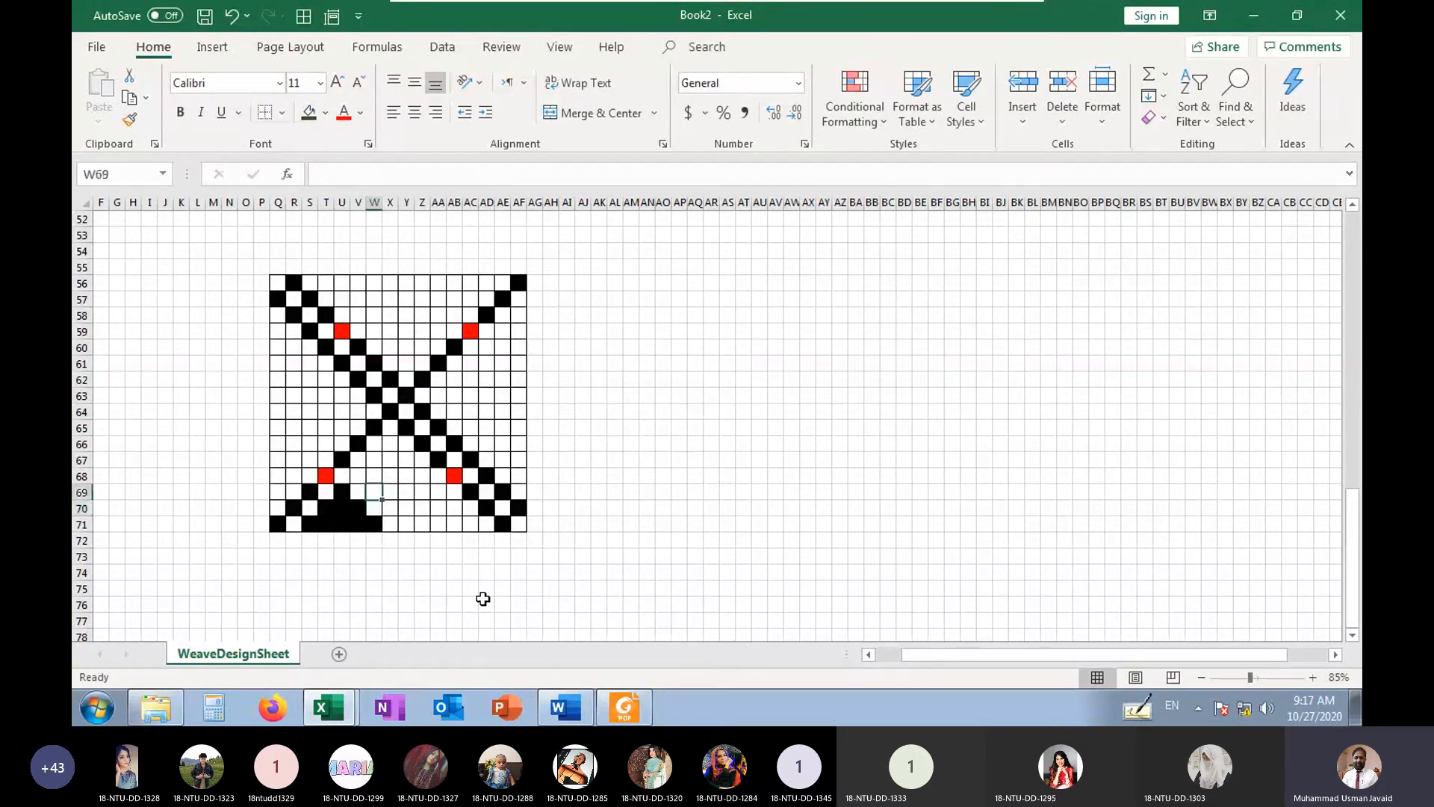
key("Up")
key("Up")
key("Right")
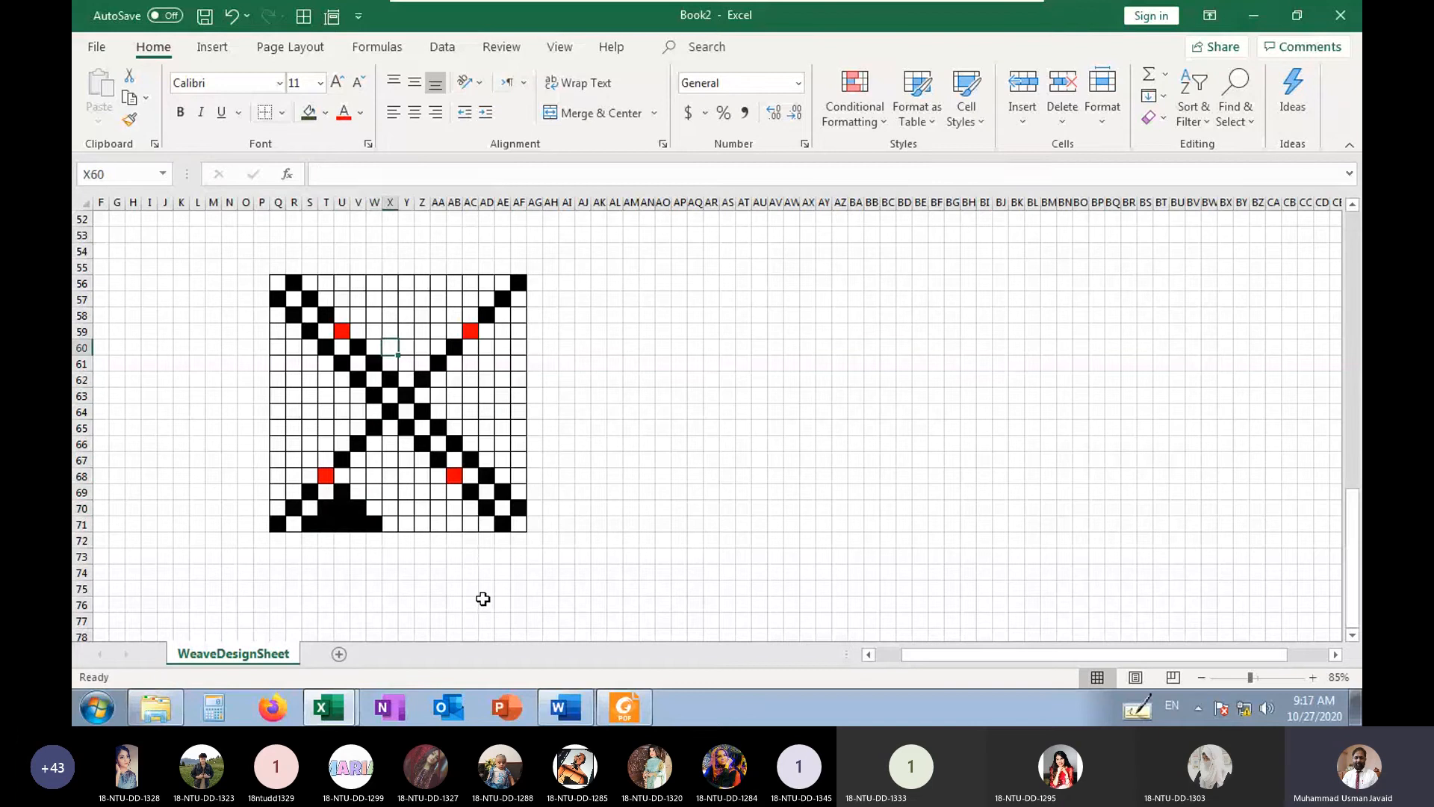
key("Right")
key("Right")
key("Right")
key("Up")
key("Up")
Fill the inverted triangle above the red cell AC59 with b in AC57, AD56, AA56 to AC56 and AB57
key("Right")
type("b")
key("Up")
key("Left")
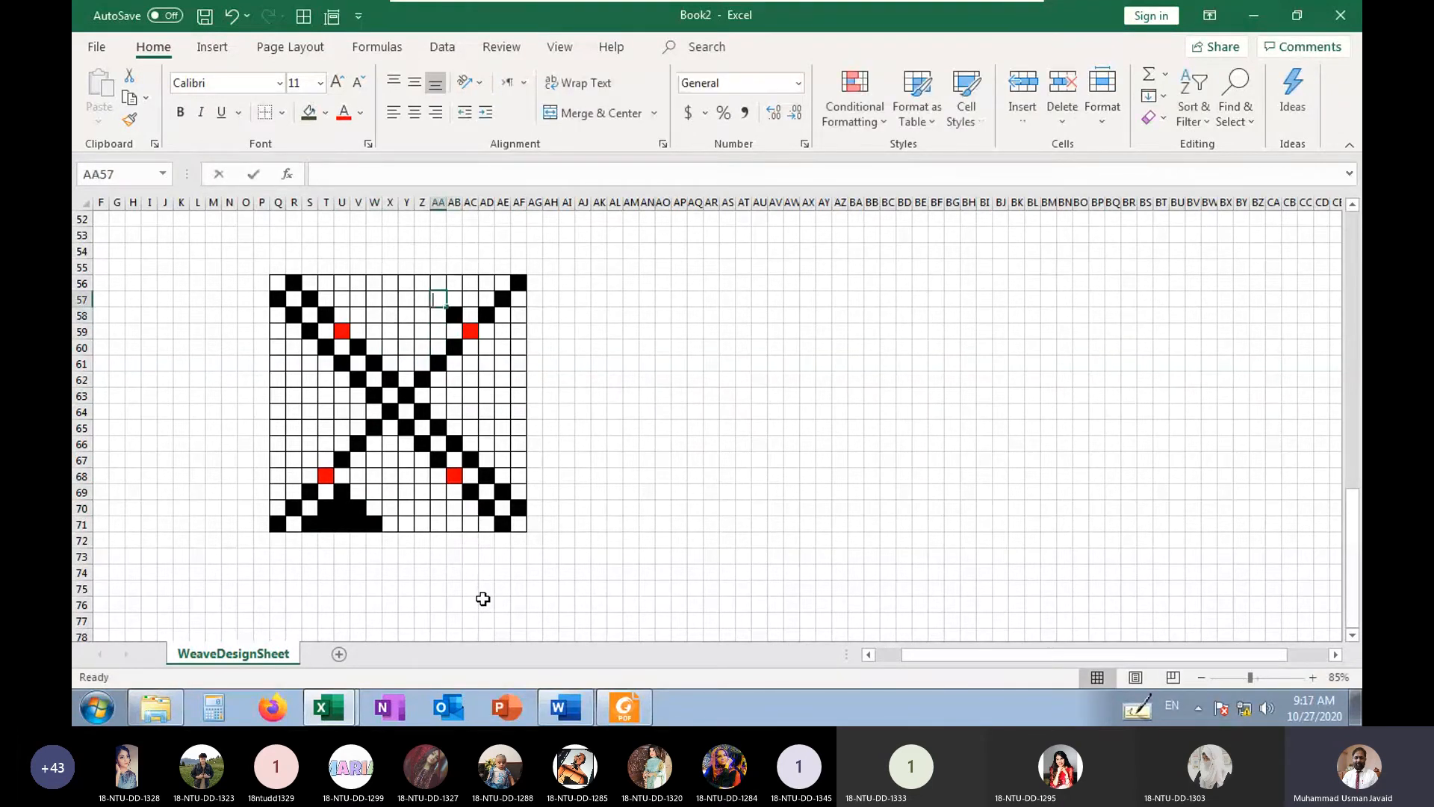
type("b")
key("Up")
key("Left")
type("b")
key("Right")
key("Right")
key("Right")
key("Right")
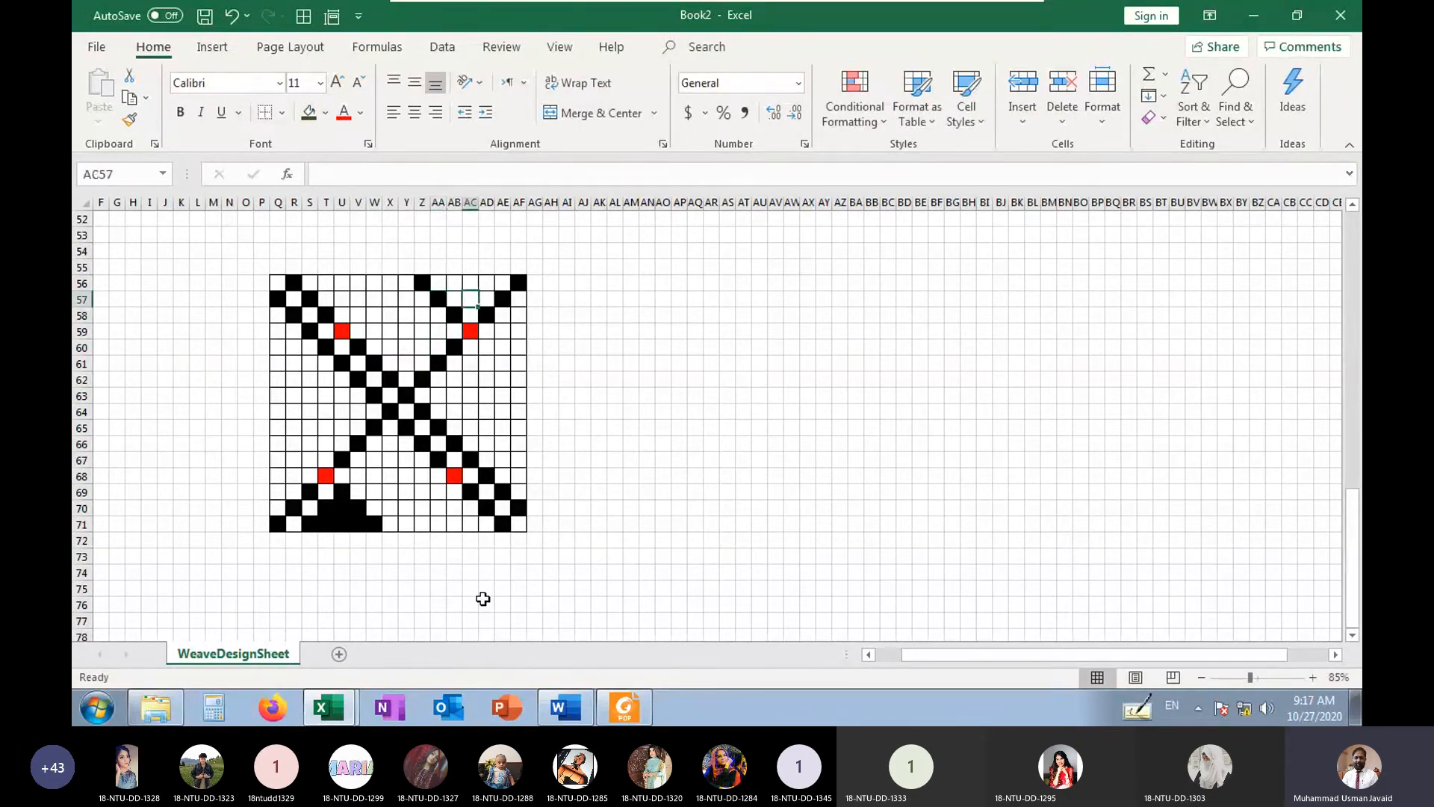
type("b")
key("Left")
key("Left")
type("b")
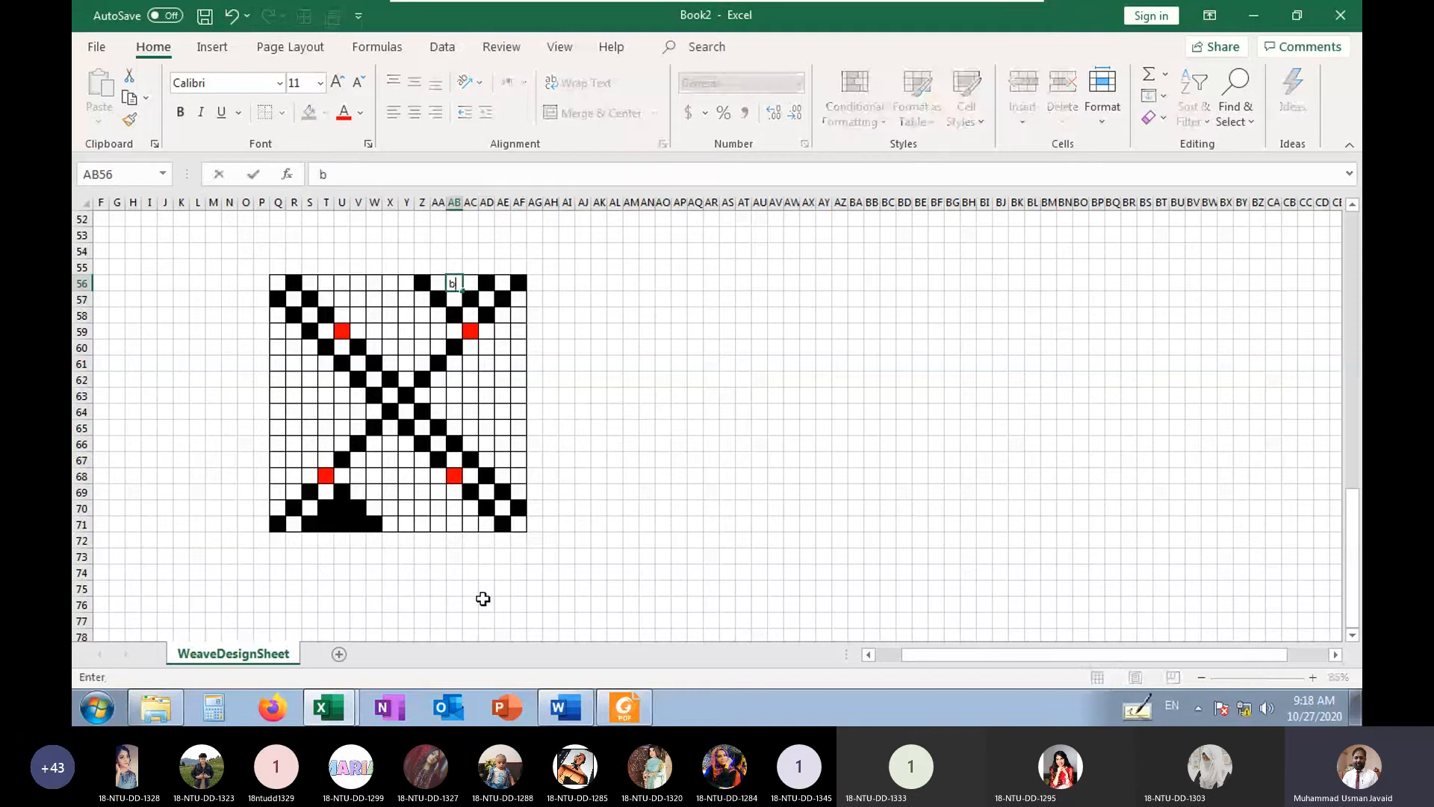
key("Left")
type("b")
key("Right")
key("Right")
type("b")
key("Down")
key("Left")
key("Left")
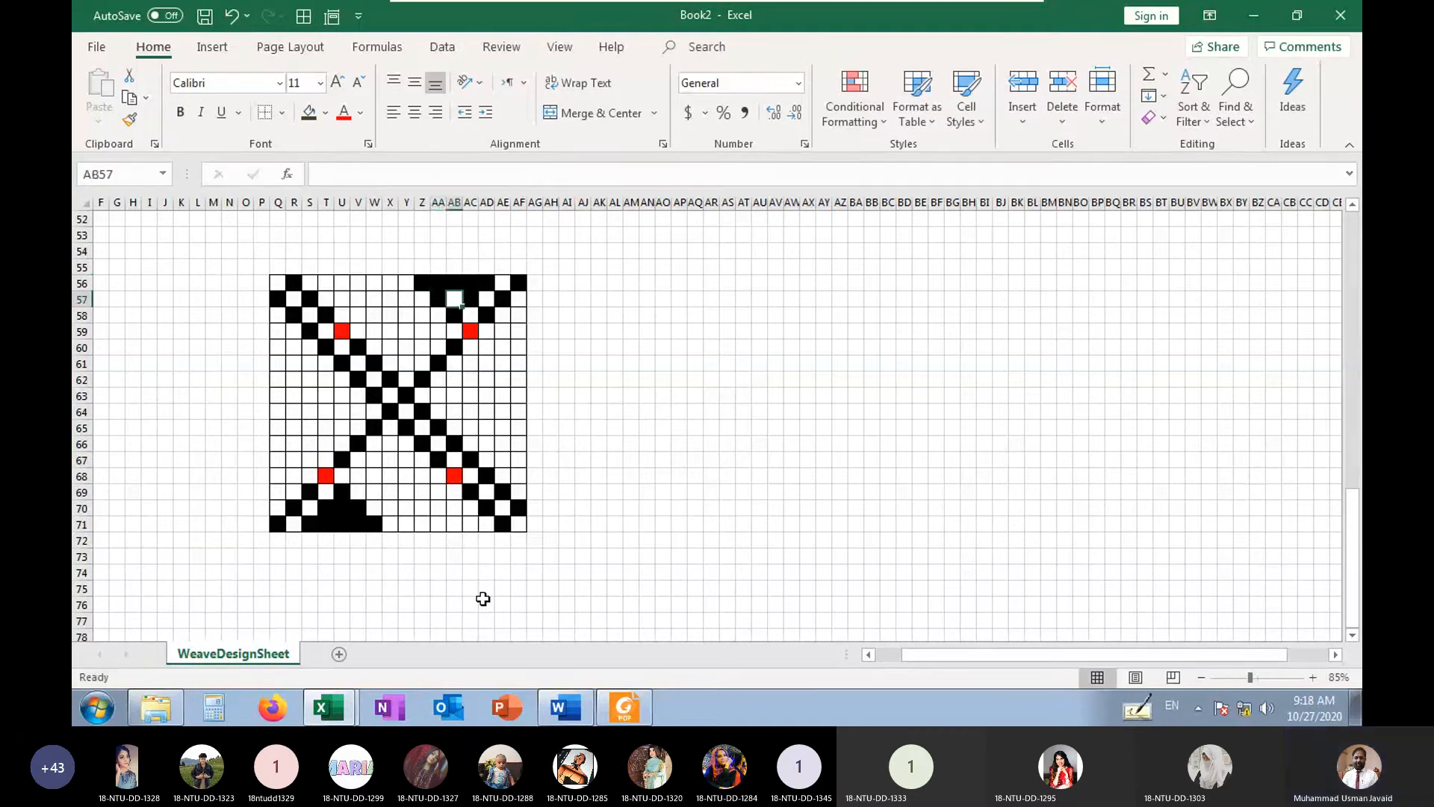
key("Right")
type("b")
key("Down")
key("Down")
key("Right")
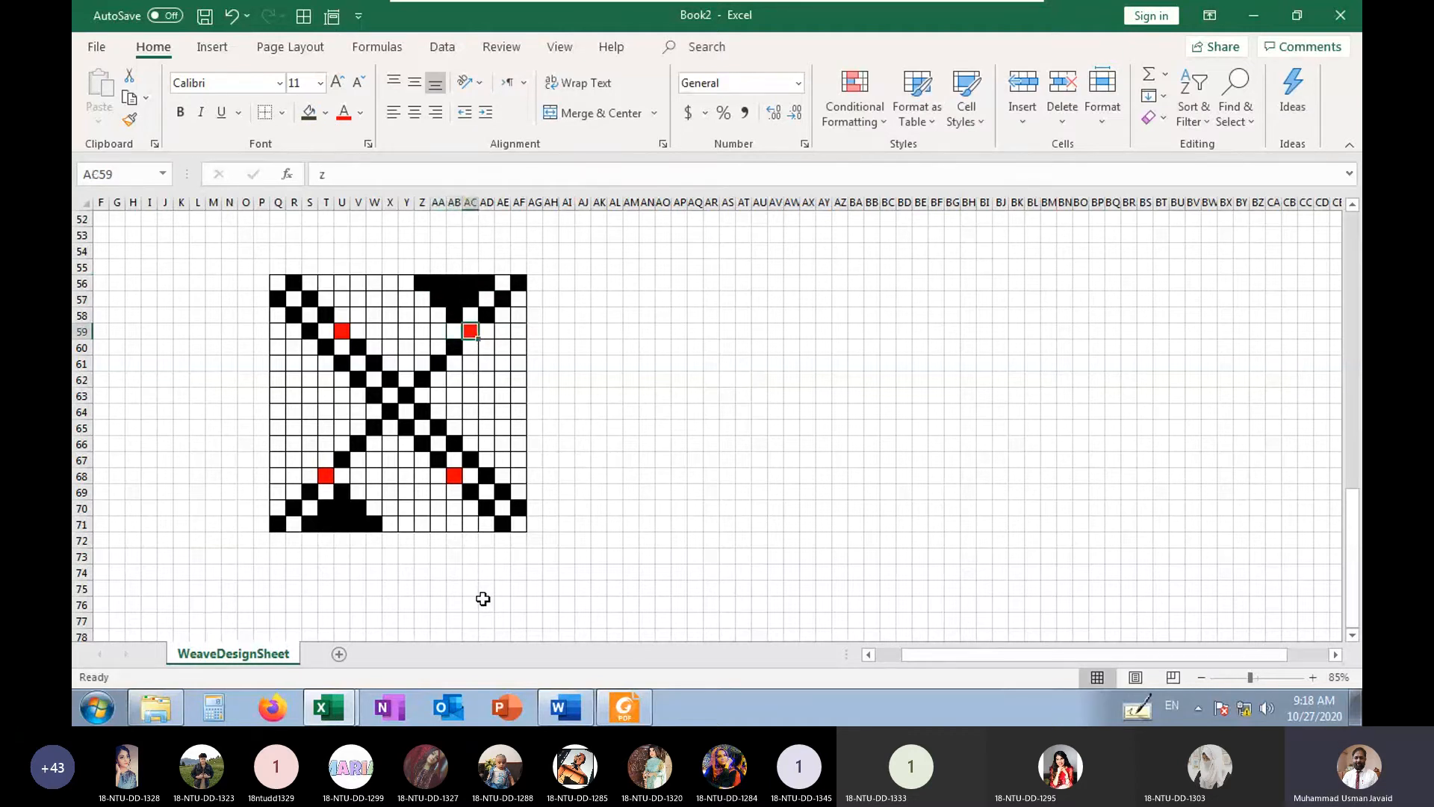
key("Up")
key("Right")
key("Up")
key("Right")
key("Up")
Mark a short diagonal with b in AA69, Z70 and Y71, descending from the red cell AB68
key("Down")
key("Down")
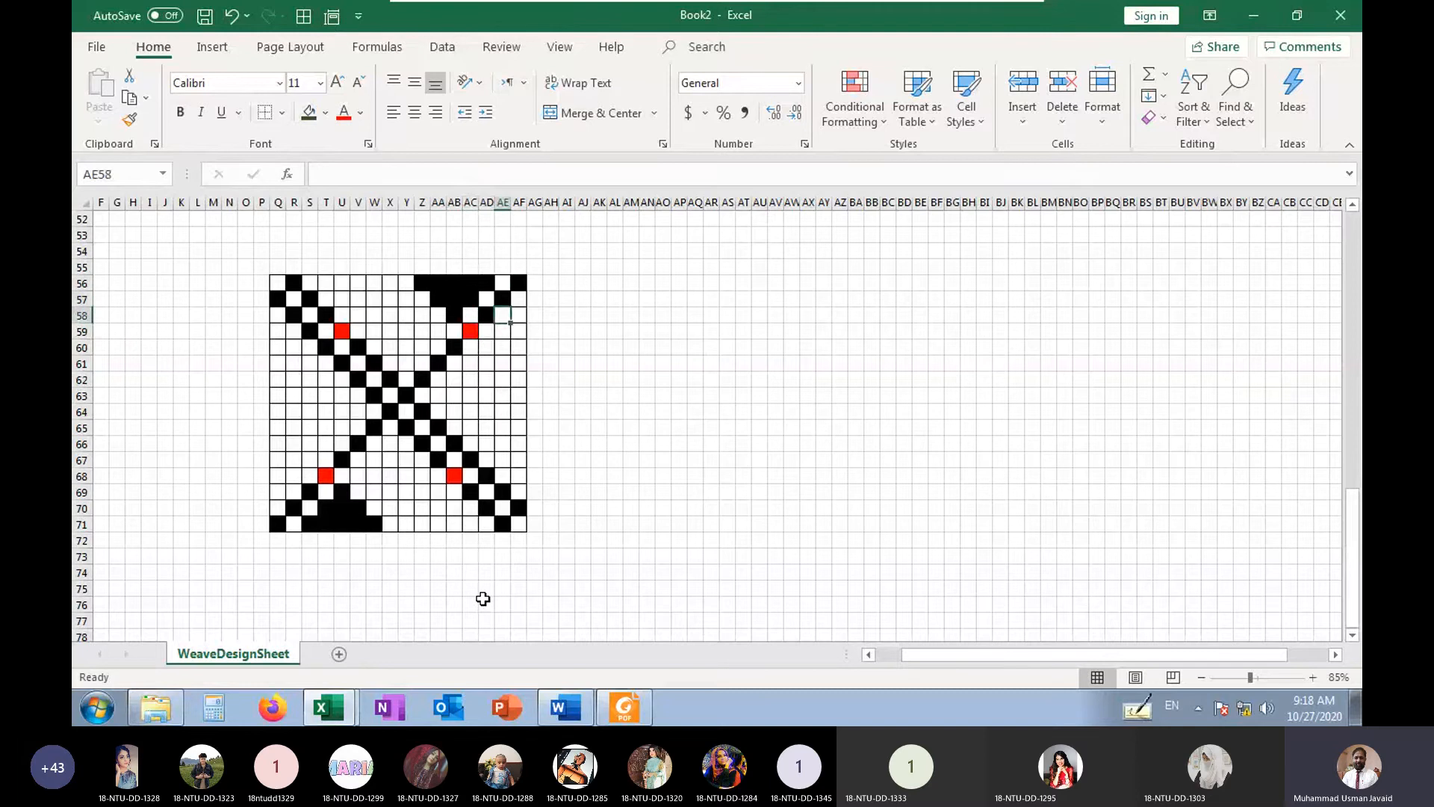
key("Down")
key("Down")
key("Down")
key("Down")
key("Down")
key("Down")
key("Down")
key("Down")
key("Down")
key("Down")
key("Down")
key("Left")
key("Left")
key("Left")
key("Left")
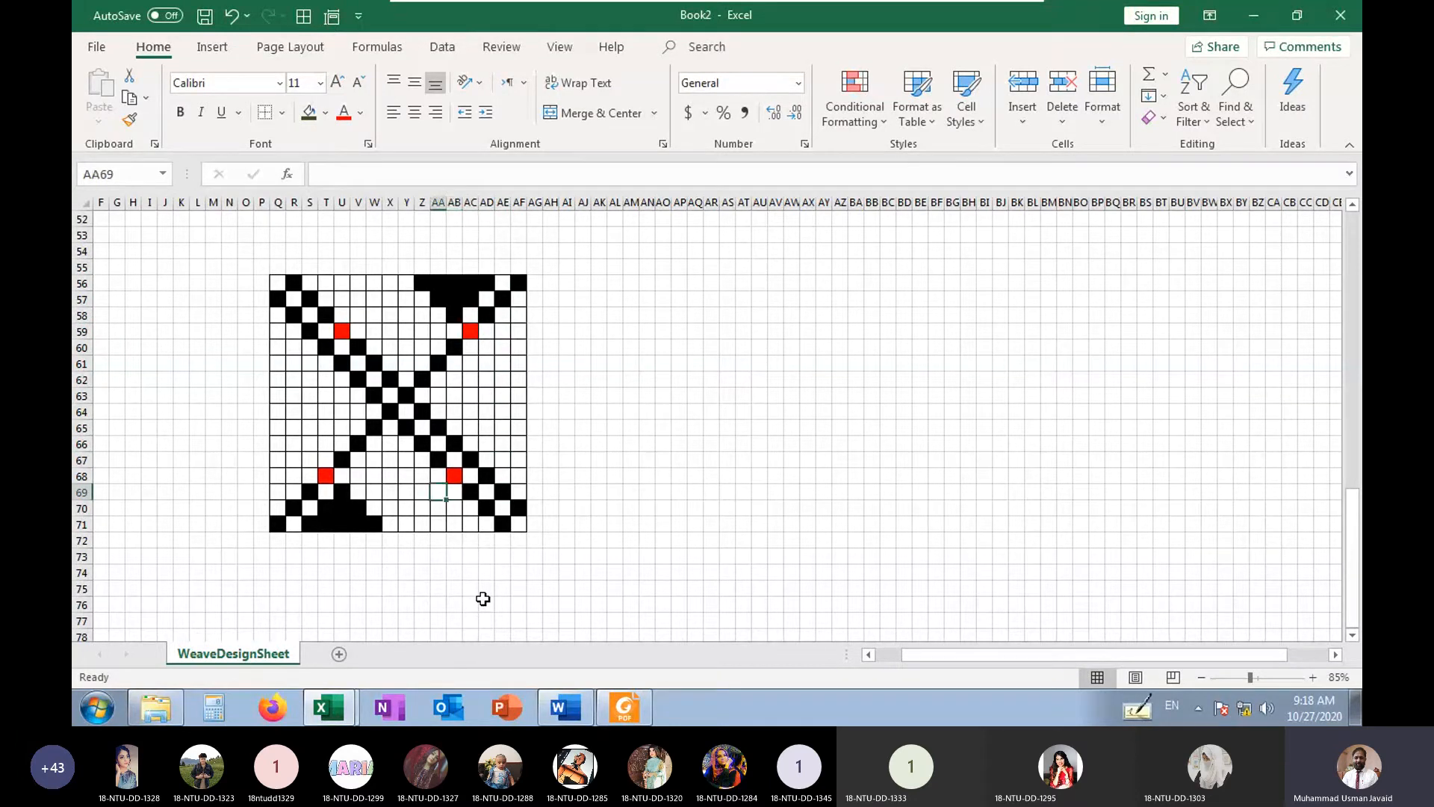
key("Right")
key("Up")
key("Down")
key("Left")
type("b")
key("Return")
key("Left")
type("b")
key("Down")
key("Left")
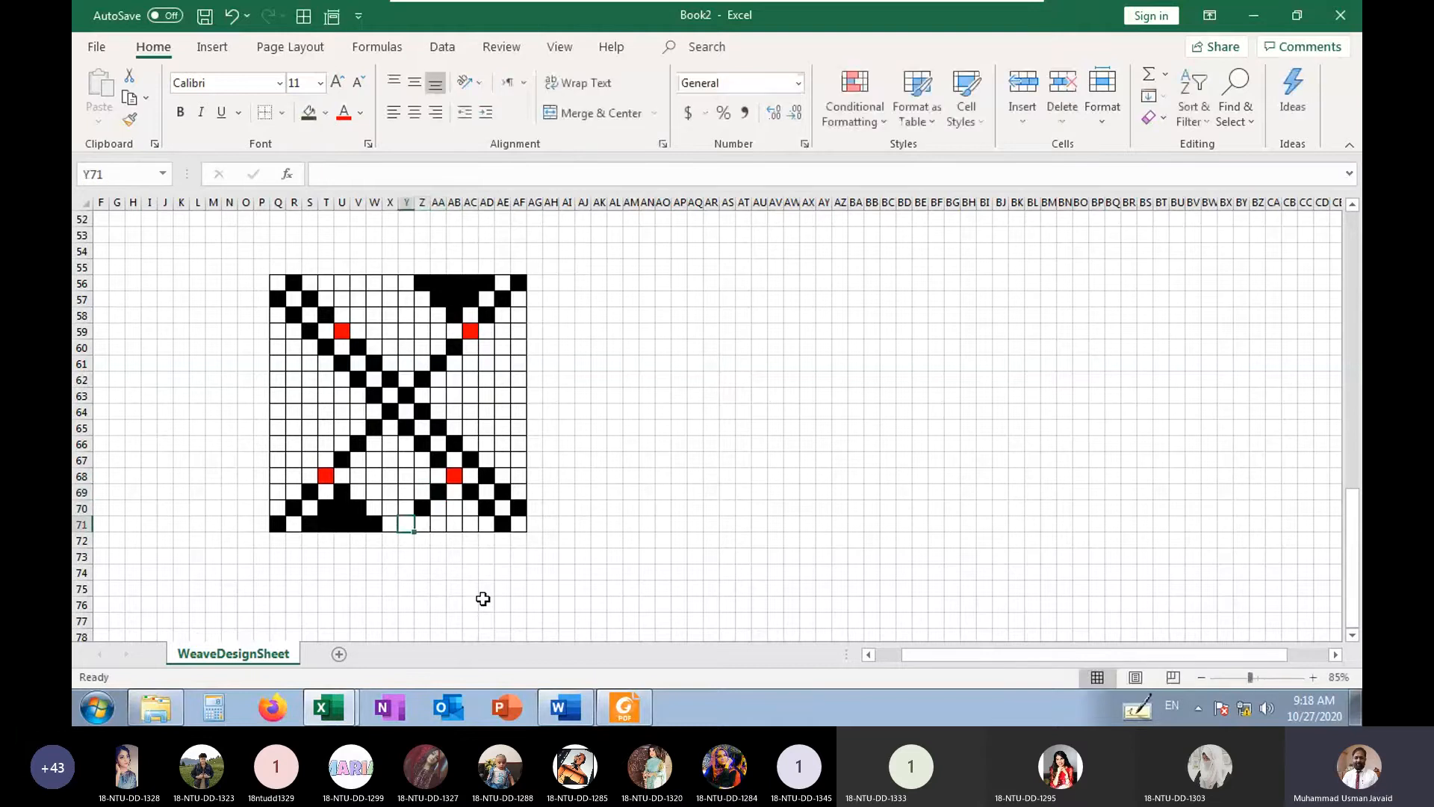
type("b")
Fill the bottom row of the grid with b from Z71 to AD71
key("Right")
type("b")
key("Right")
type("b")
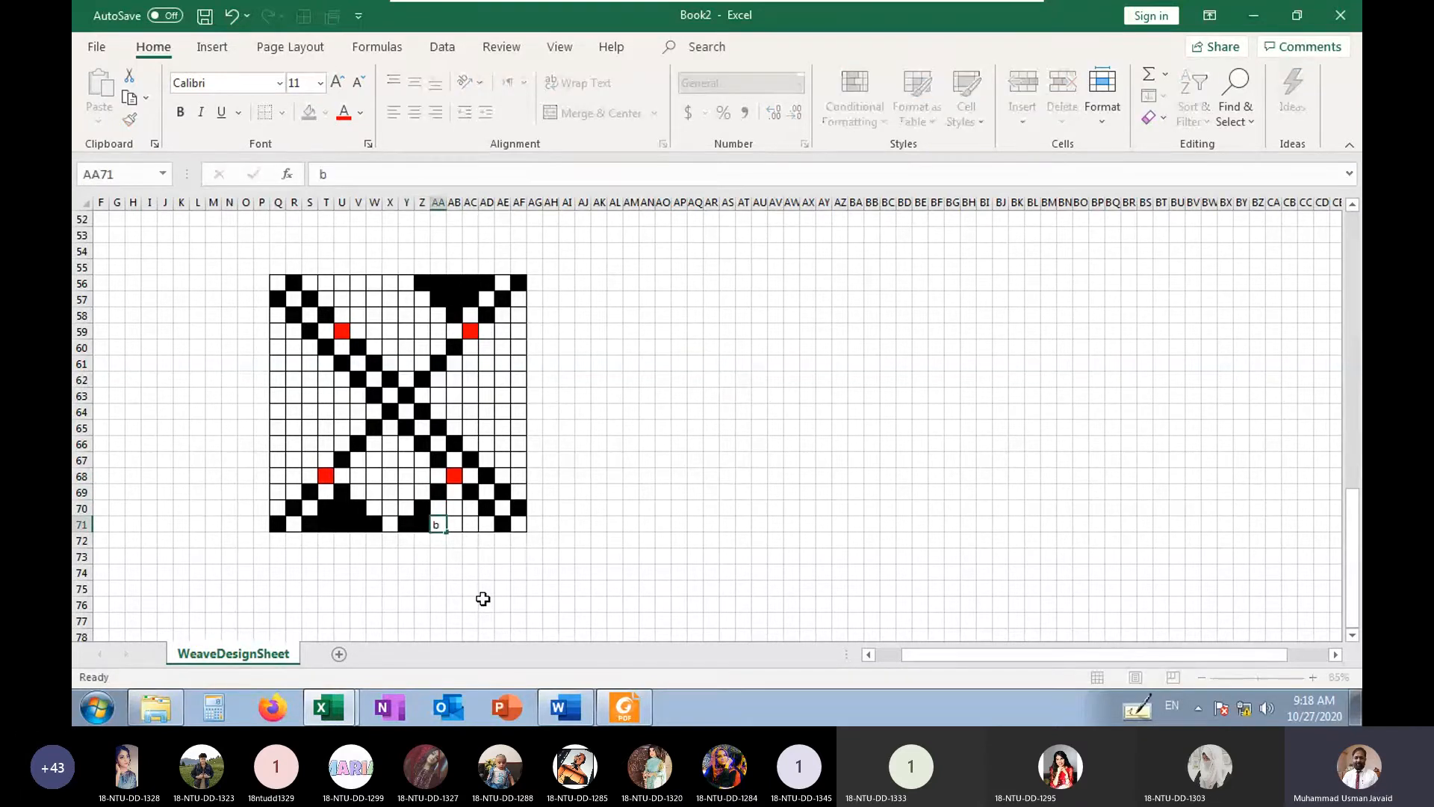
key("Right")
type("b")
key("Right")
type("b")
key("Right")
type("b")
Fill the triangle below the red cell AB68 with b in AB69 and AA70 to AC70
key("Up")
key("Left")
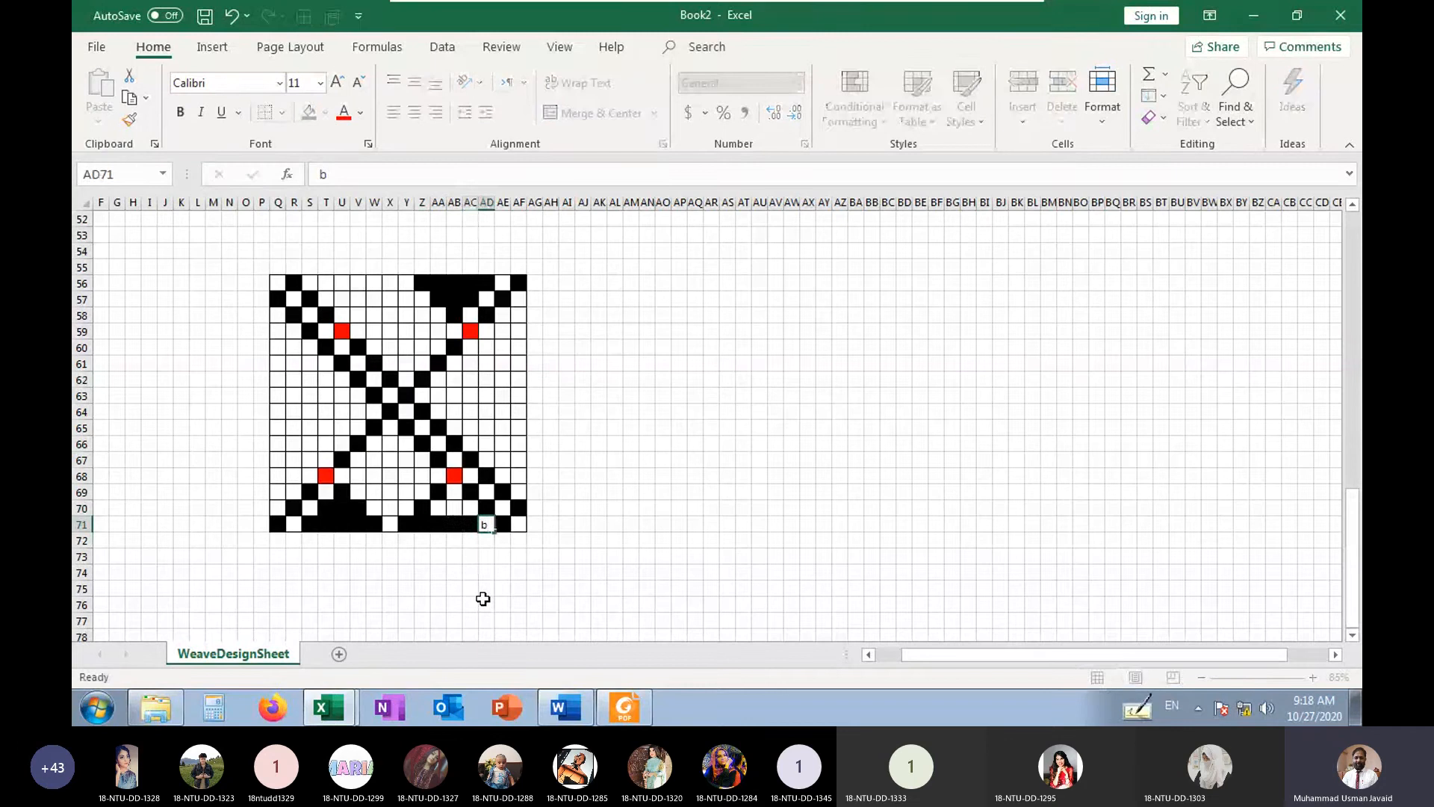
type("b")
key("Up")
key("Left")
type("b")
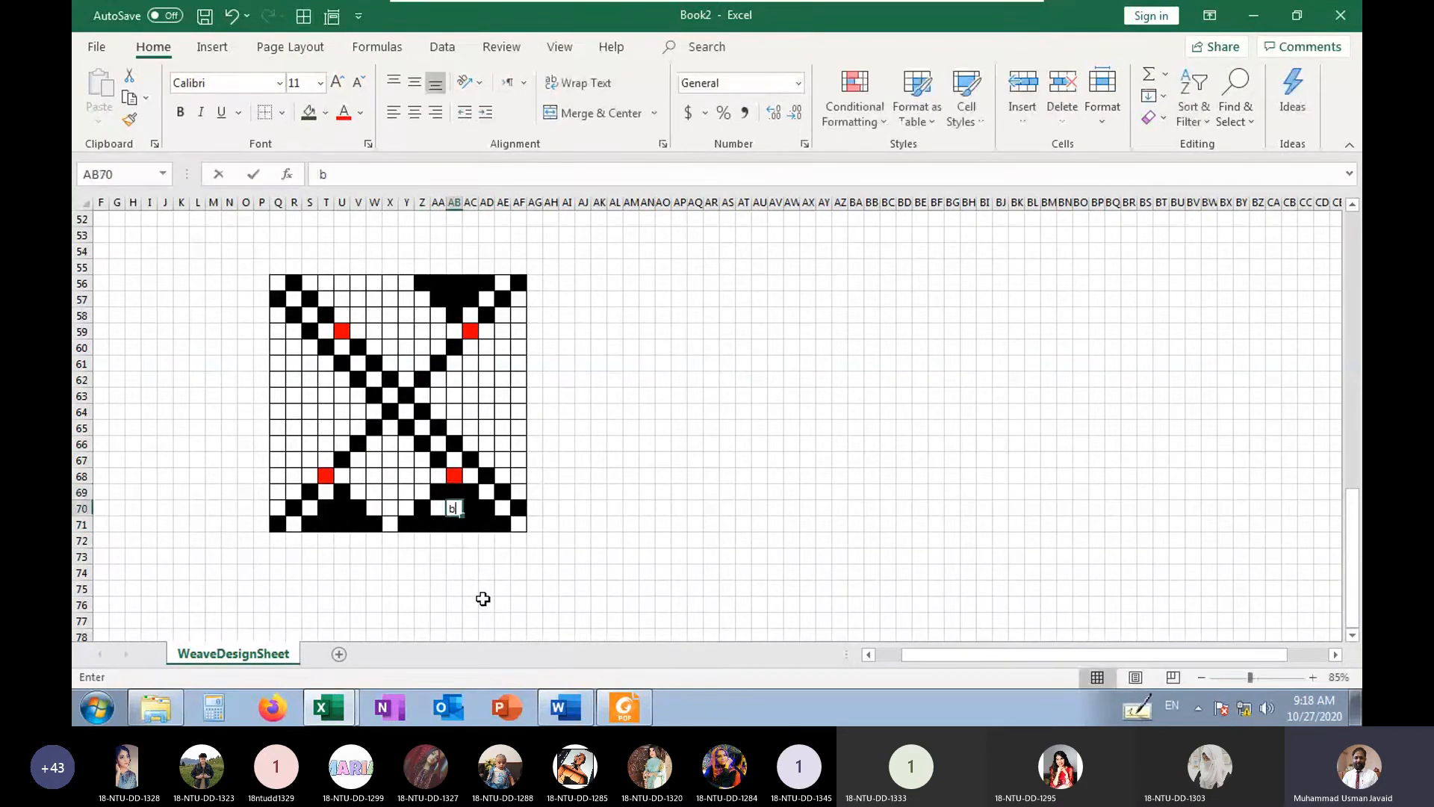
key("Down")
key("Left")
key("Down")
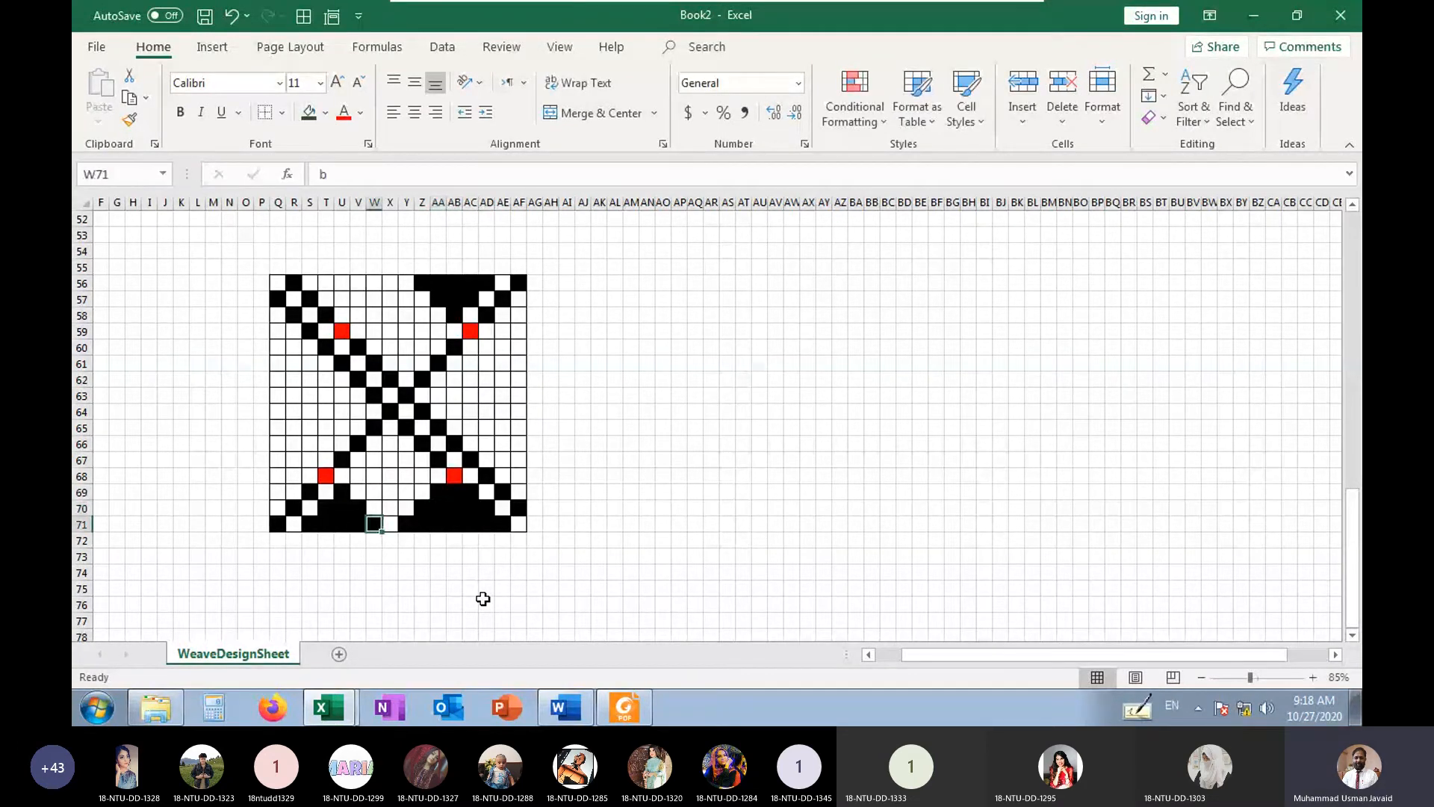
Mark a short diagonal with b in V58, W57 and X56, rising from the red cell U59
key("Left")
key("Left")
key("Left")
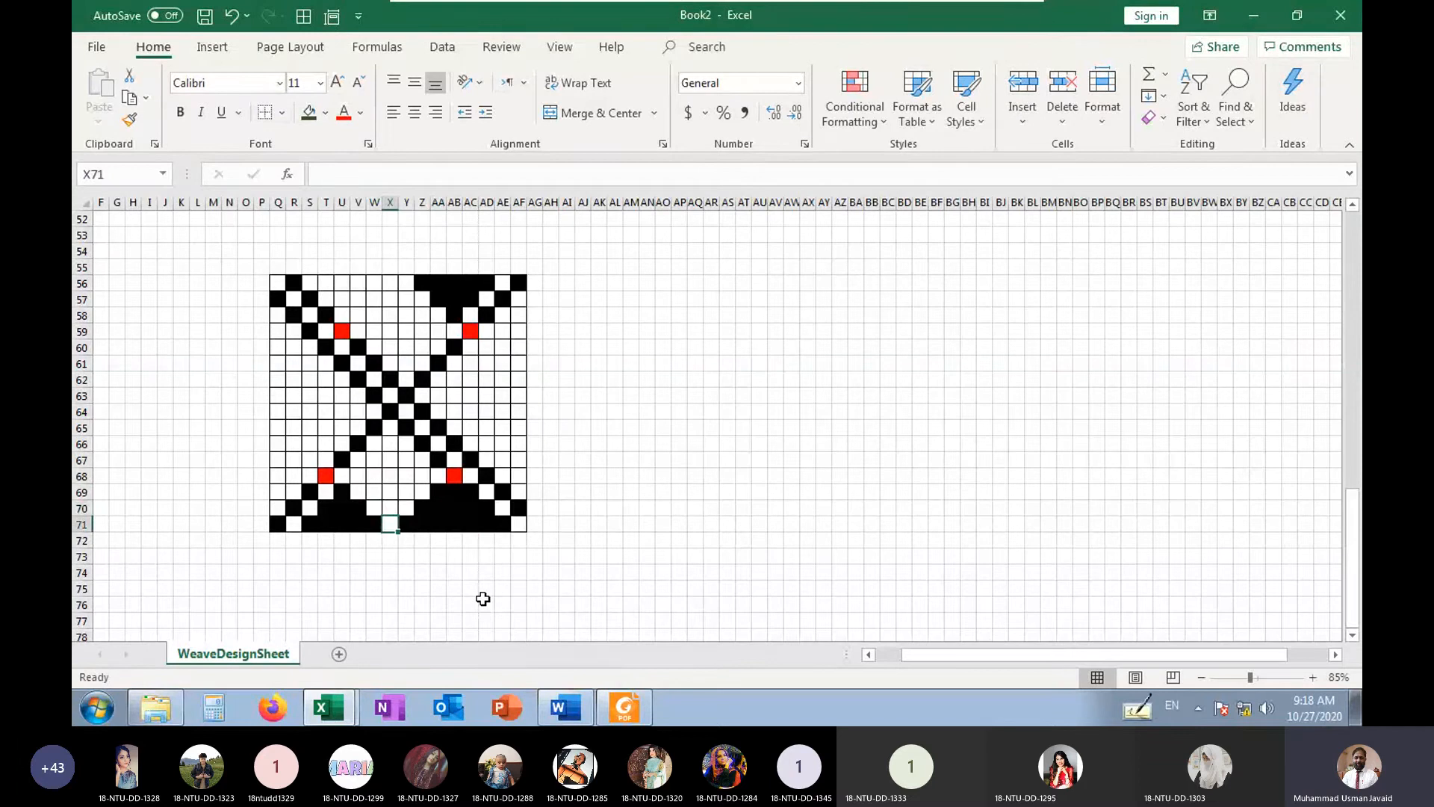
key("Up")
key("Up")
key("Up")
key("Up")
key("Up")
key("Up")
key("Up")
key("Up")
key("Up")
key("Up")
key("Up")
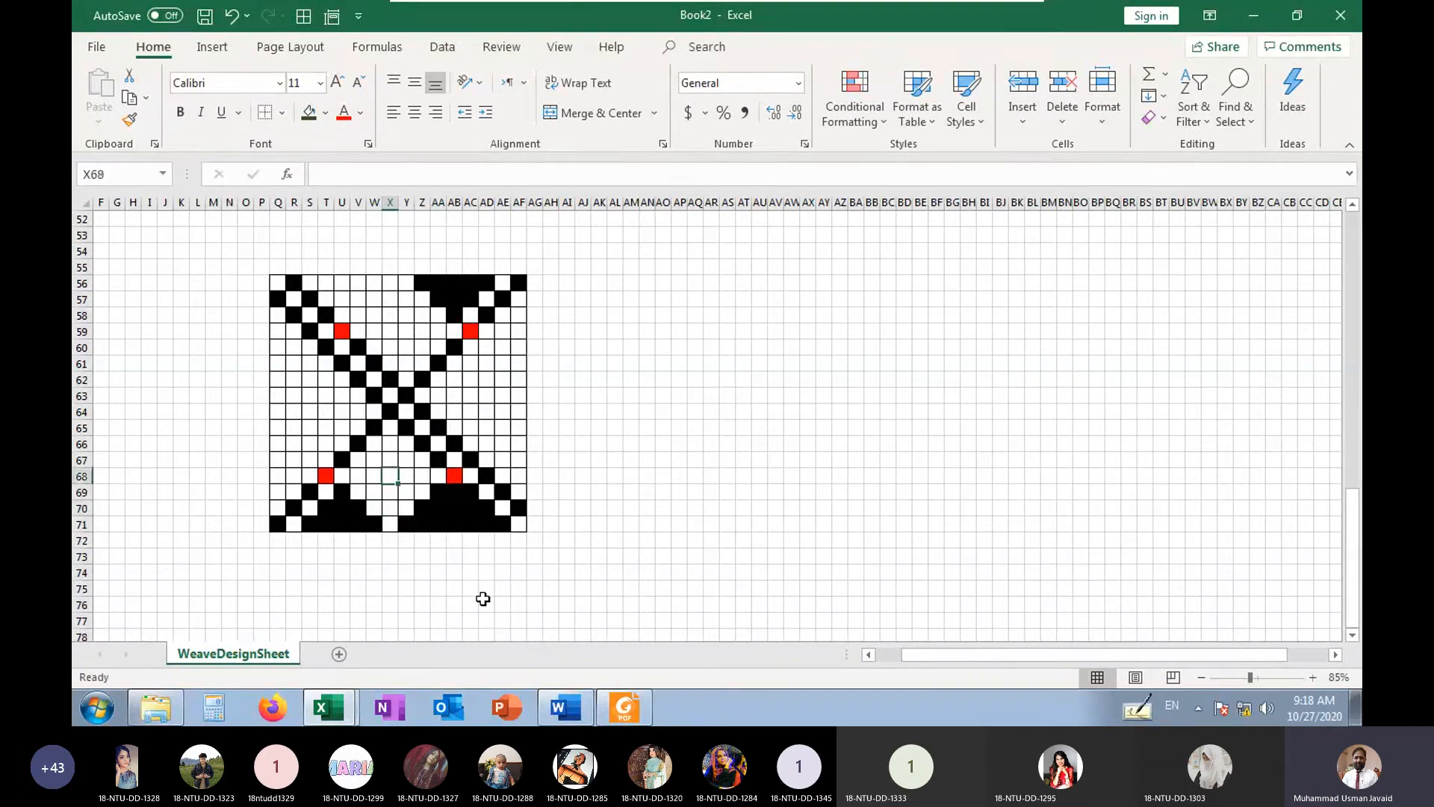
key("Up")
key("Up")
key("Left")
Fill the grid's top row with b from W56 back to S56
key("Left")
type("b")
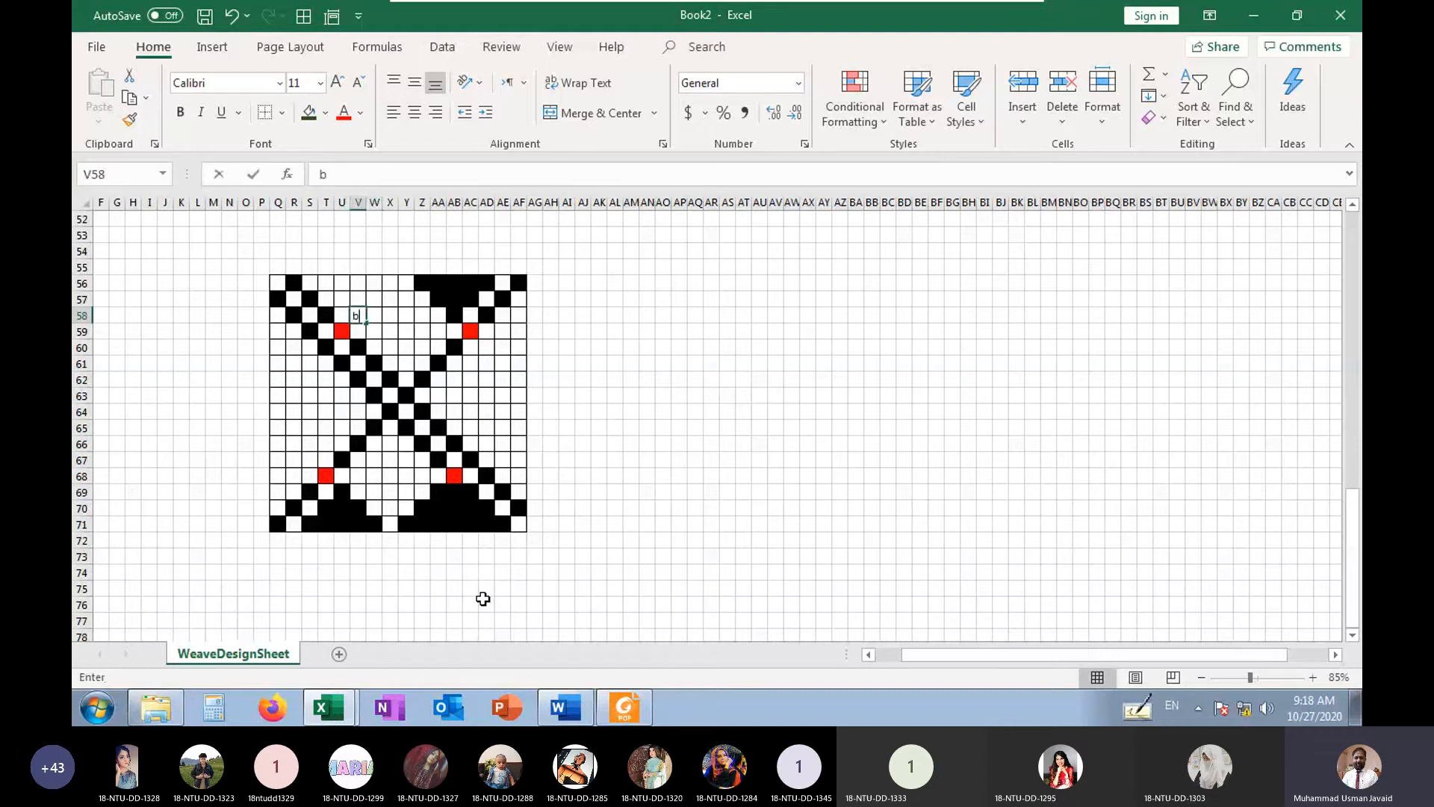
key("Up")
key("Right")
type("b")
key("Up")
key("Right")
type("b")
key("Left")
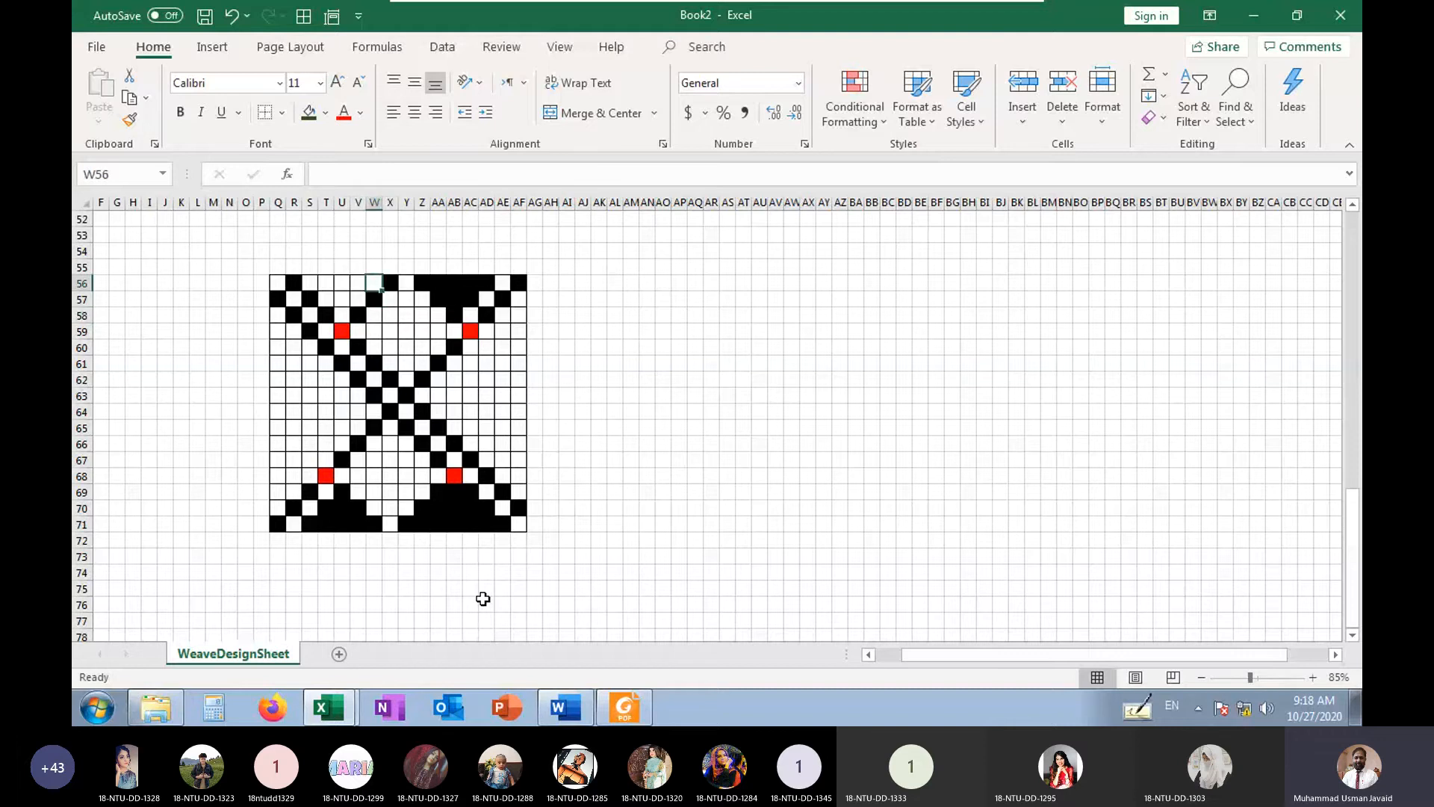
type("b")
key("Left")
type("b")
key("Left")
type("b")
key("Left")
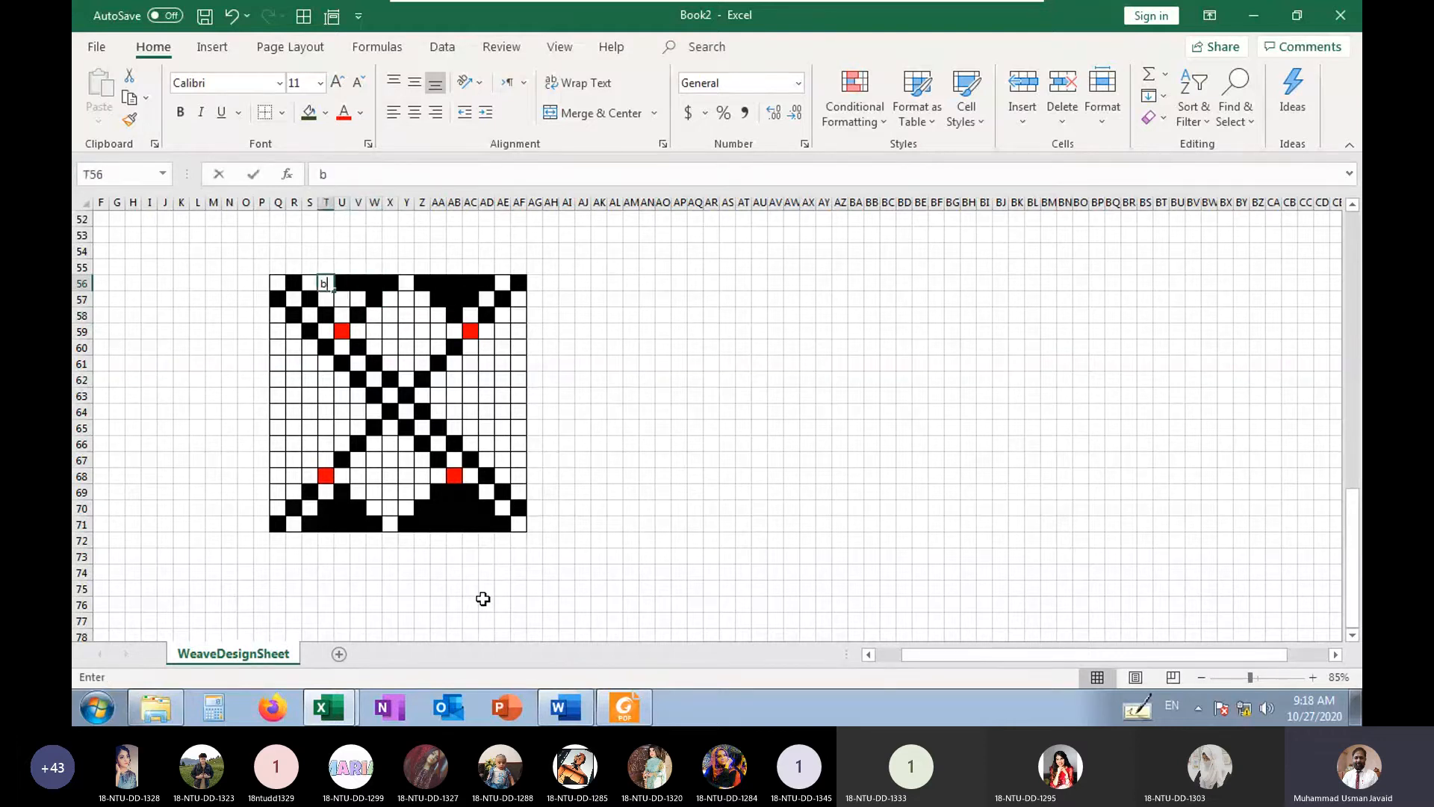
type("b")
key("Left")
type("b")
type("b")
Complete the inverted triangle above the red cell U59 with b in T57 to V57 and U58
key("Down")
key("Right")
type("b")
key("Right")
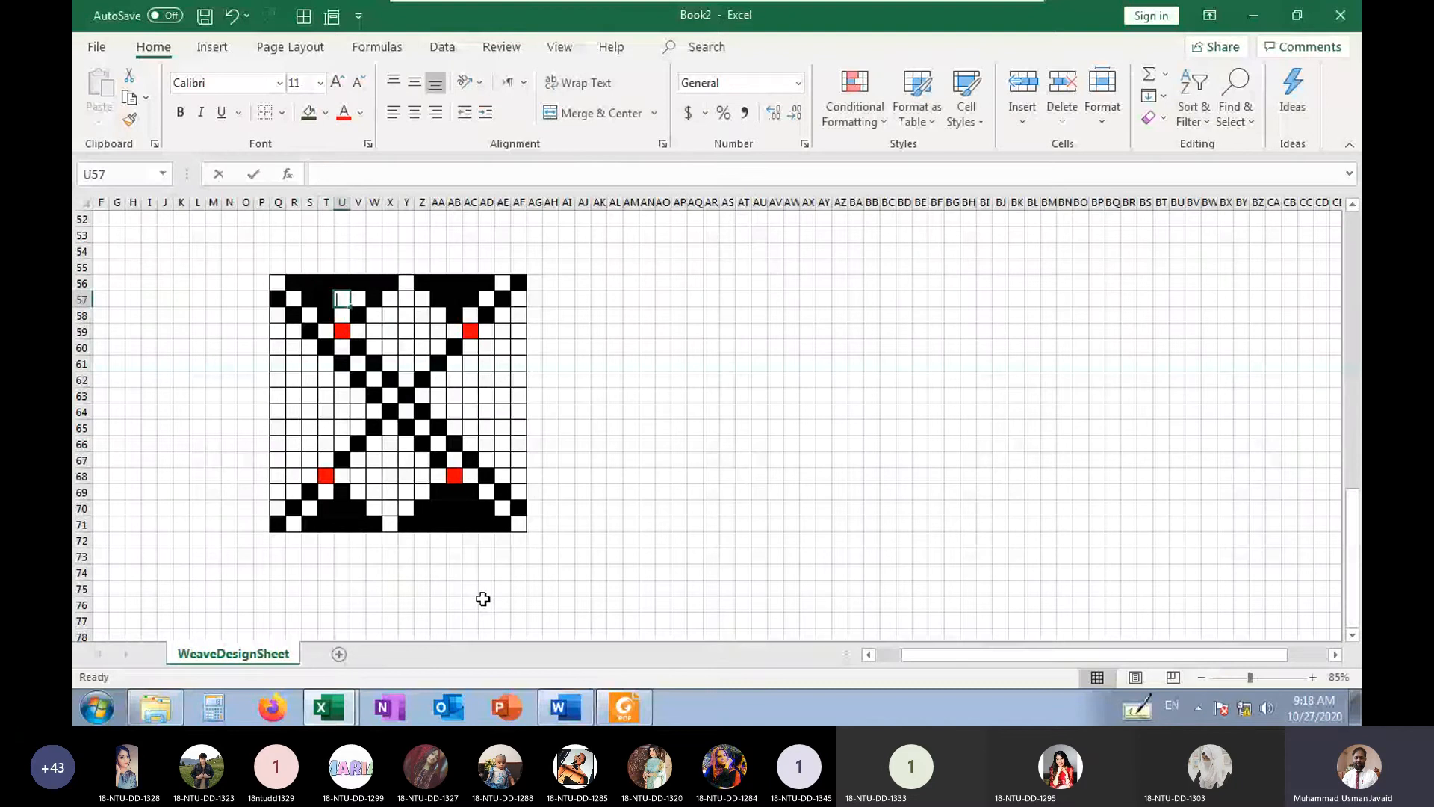
type("b")
key("Right")
type("b")
key("Down")
key("Left")
type("b")
key("Right")
key("Right")
key("Right")
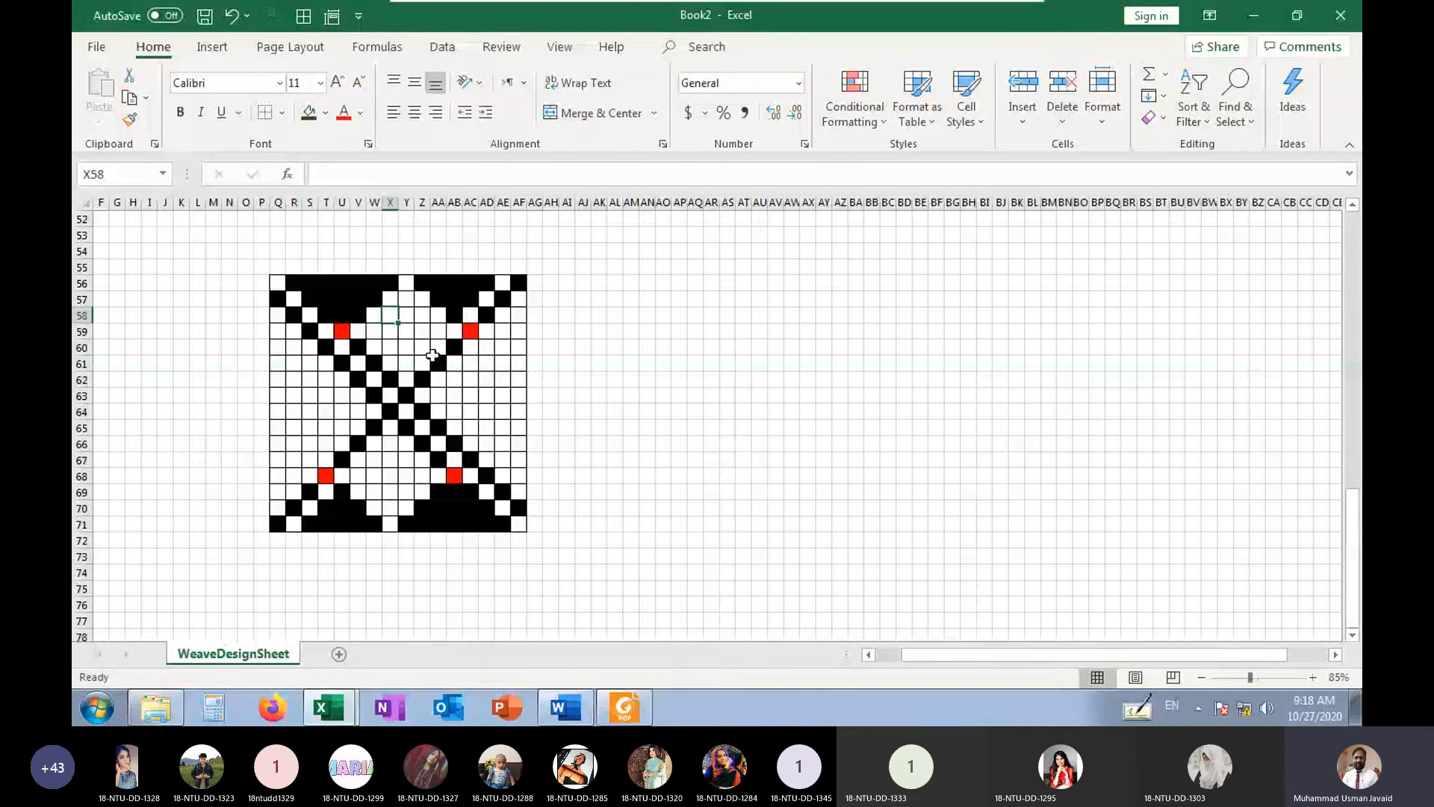
Follow the lower descending diagonal from Q57 and mark its fourth cell, T60, red with z
left_click(407, 284)
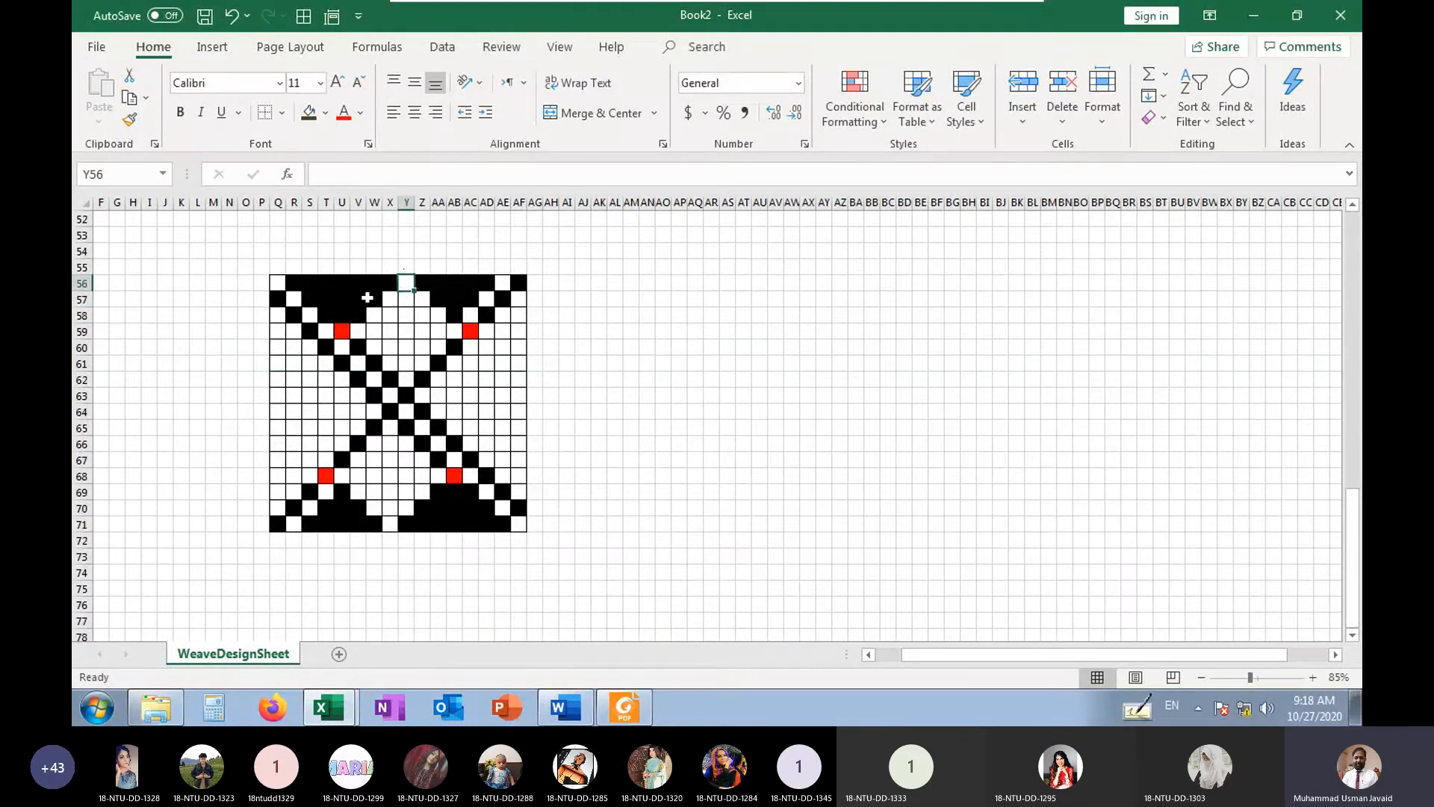
left_click(393, 526)
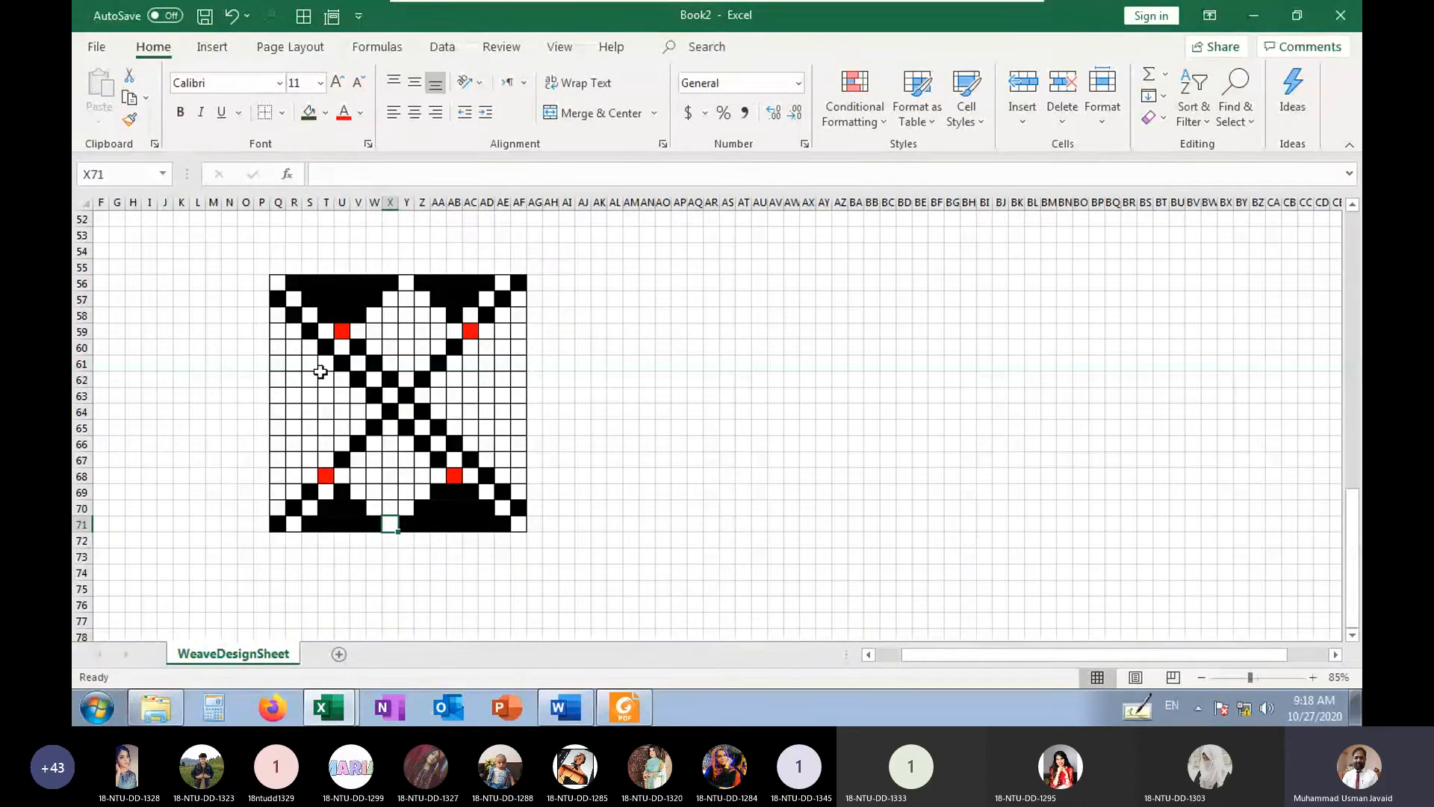
left_click(275, 299)
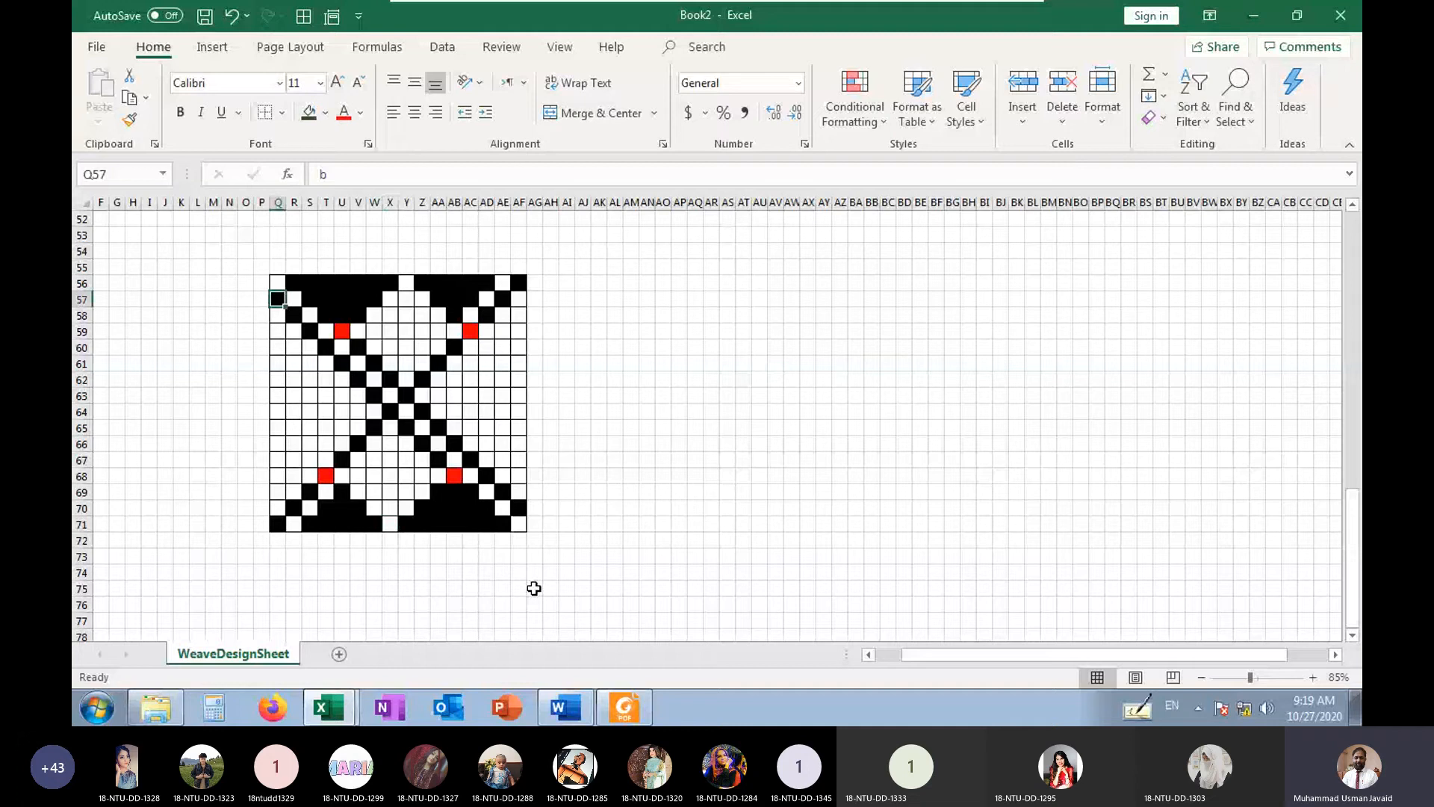
key("Right")
key("Down")
key("Right")
key("Down")
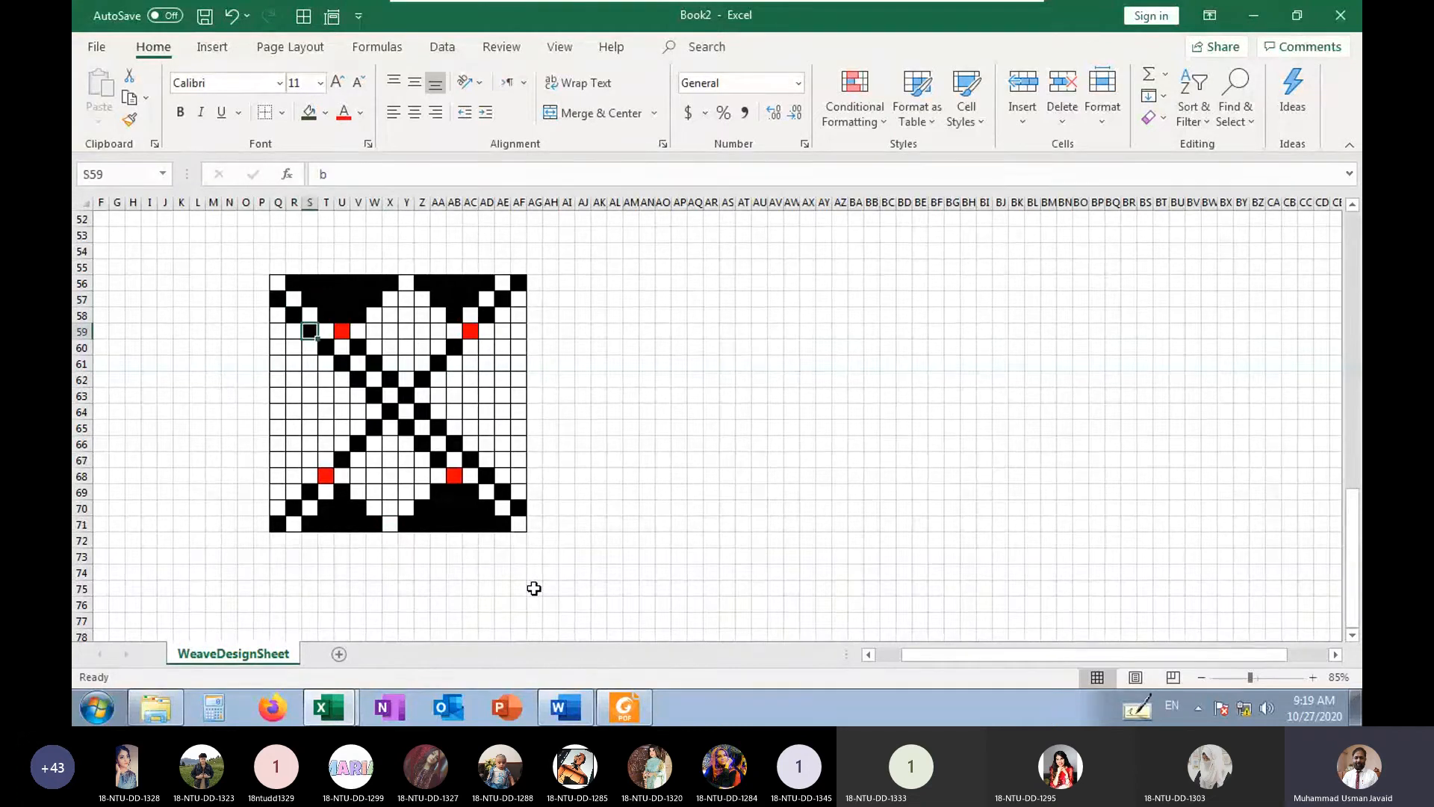
key("Right")
key("Down")
key("Right")
key("Left")
key("Left")
key("Right")
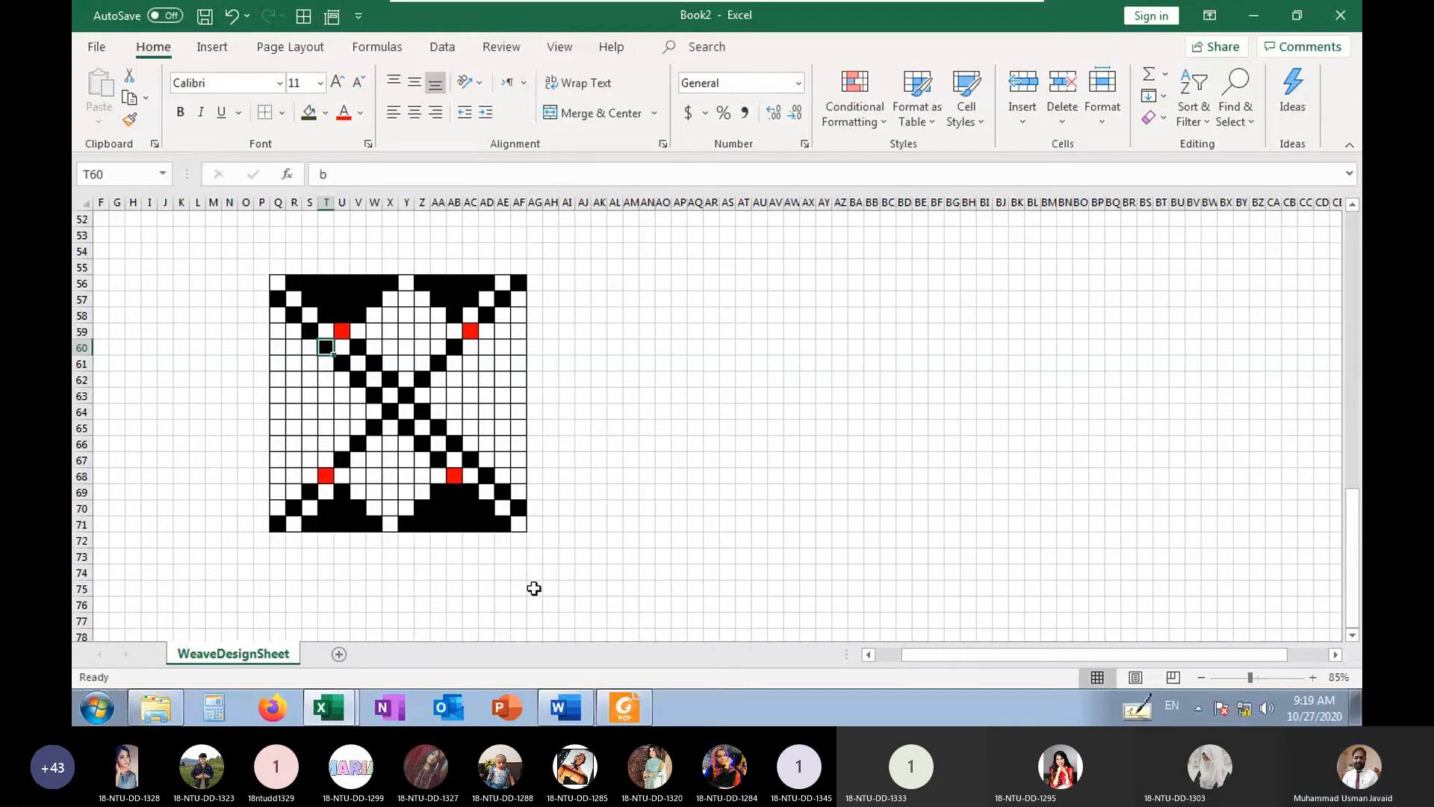
type("r")
key("Return")
key("Up")
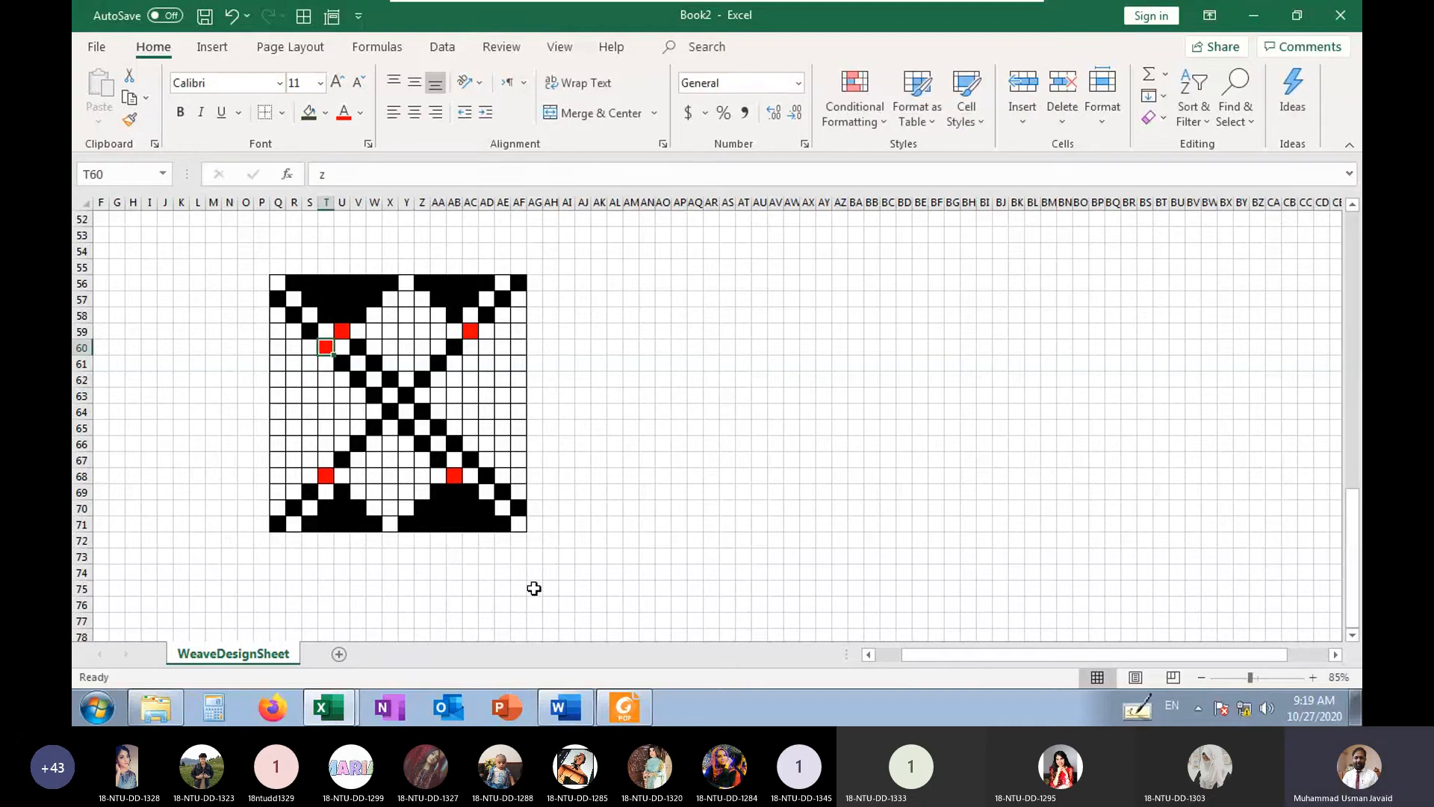
Mark a short diagonal with b in S61, R62 and Q63, descending from the red cell T60 to the grid's edge
key("Left")
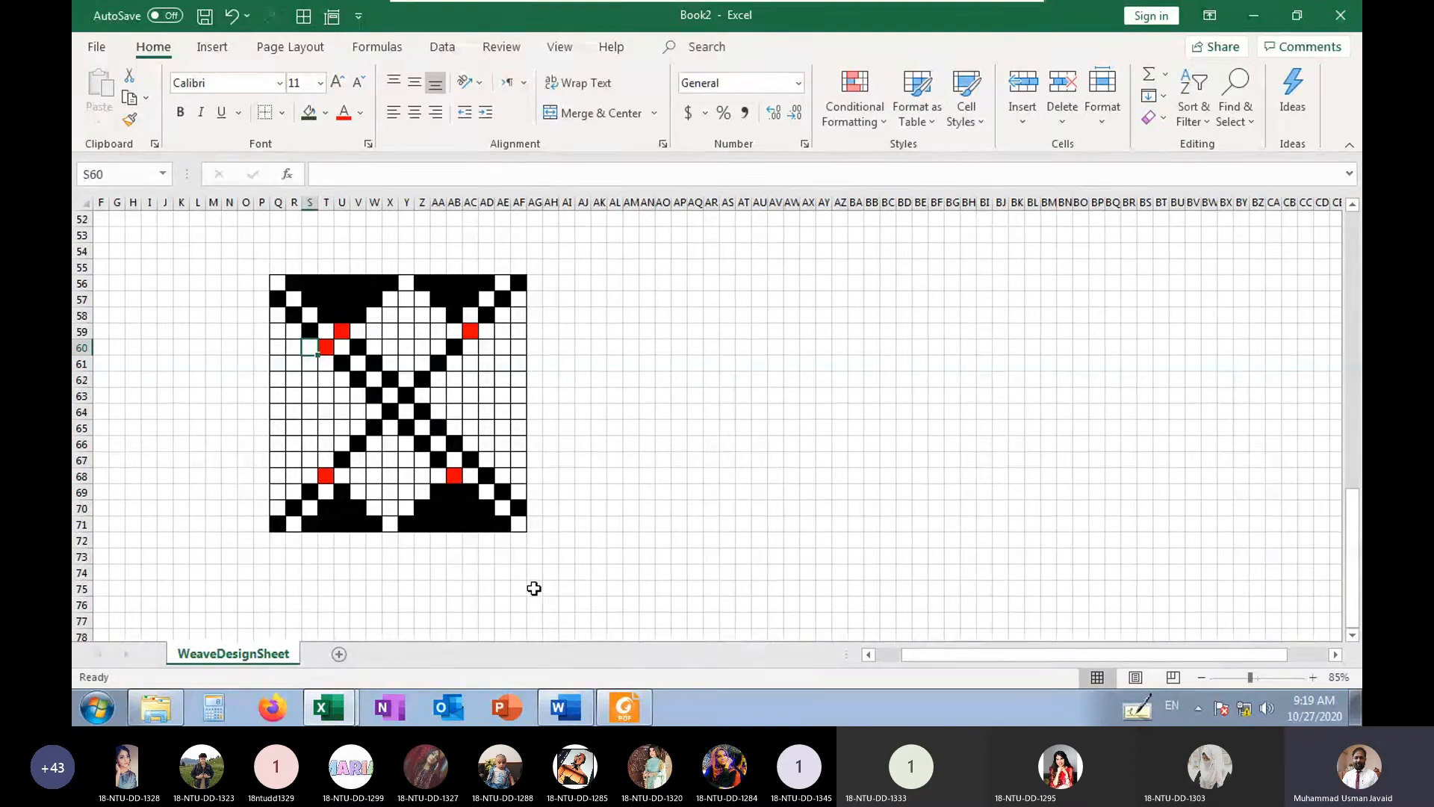
key("Down")
key("Up")
key("Right")
key("Down")
key("Left")
type("b")
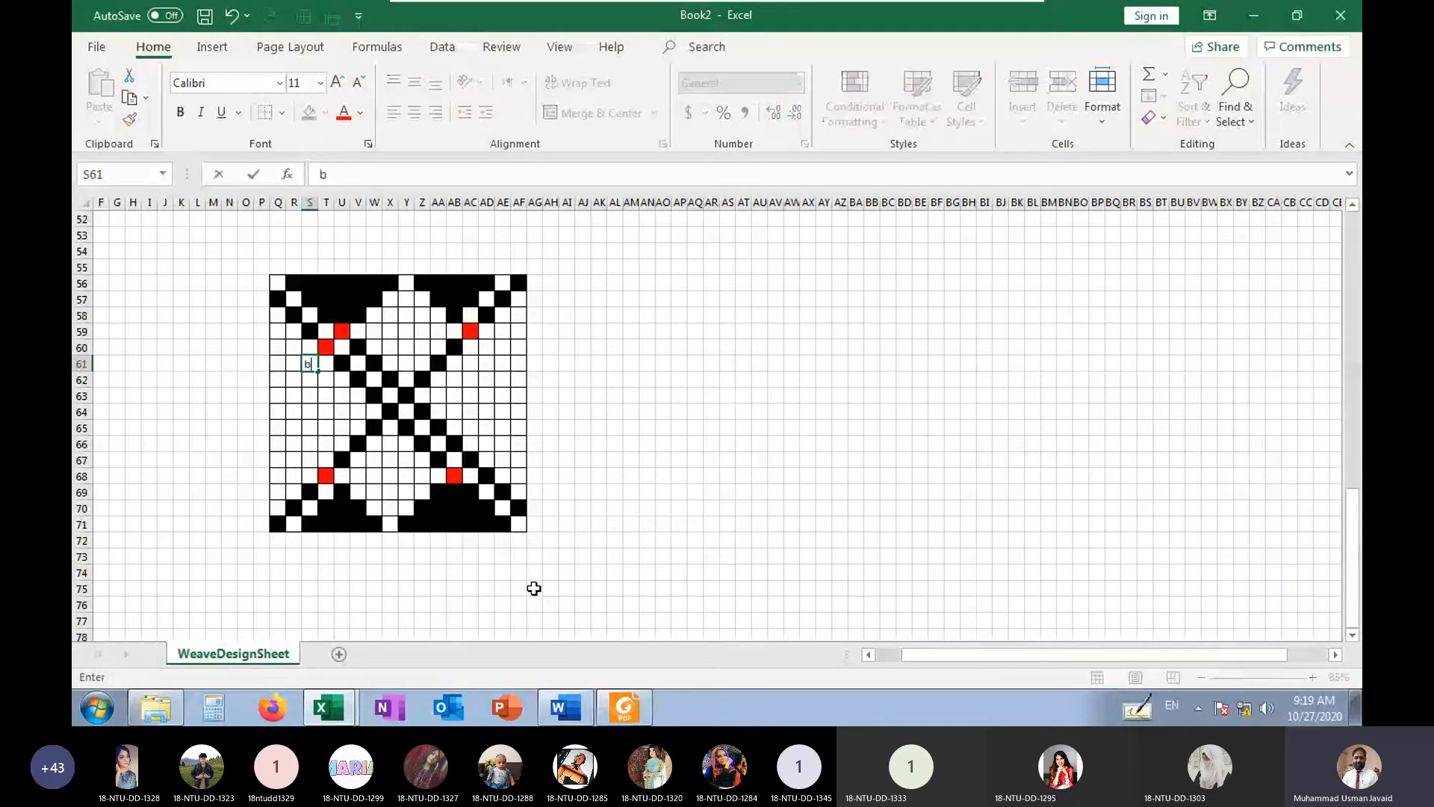
key("Down")
key("Left")
type("b")
key("Down")
key("Left")
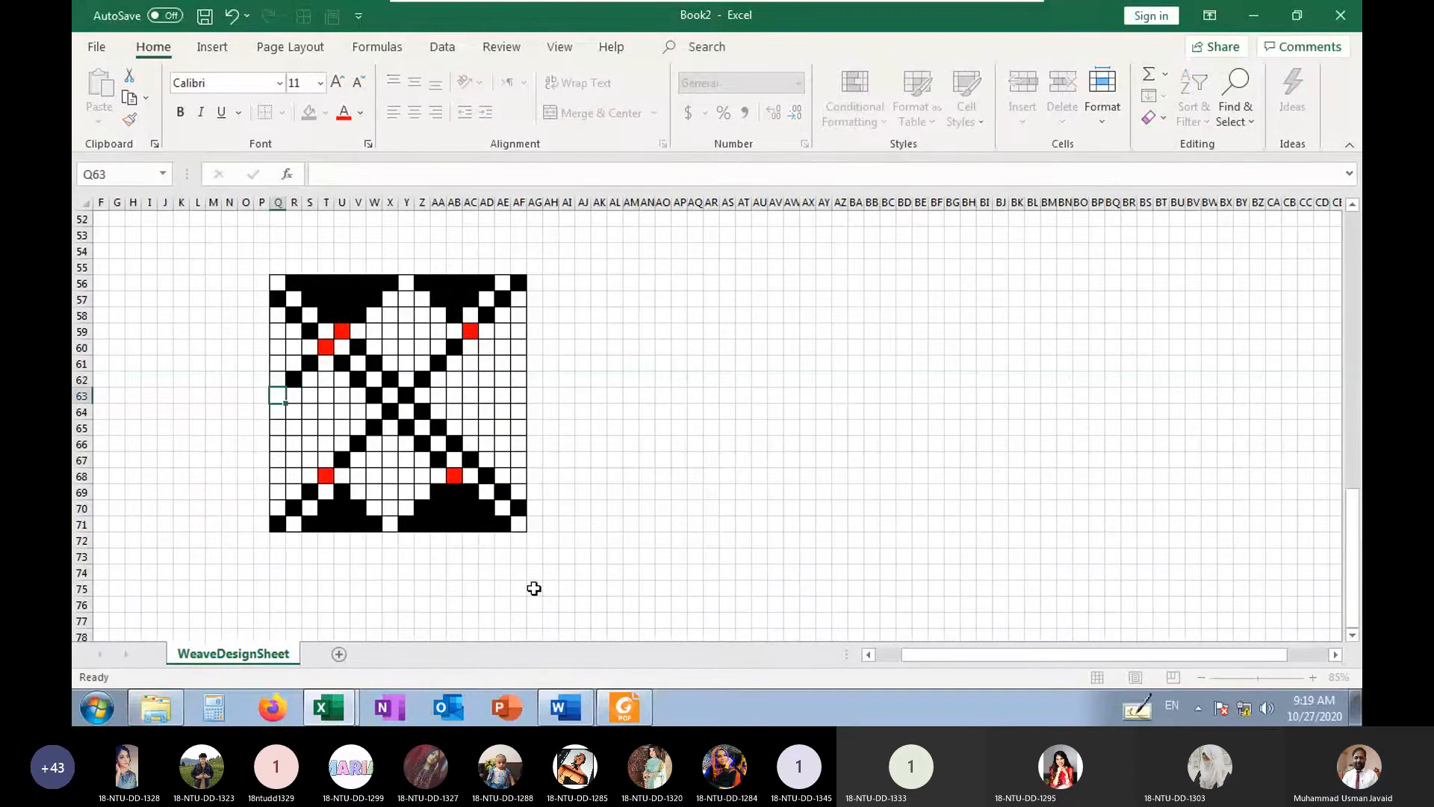
type("b")
key("Down")
key("Up")
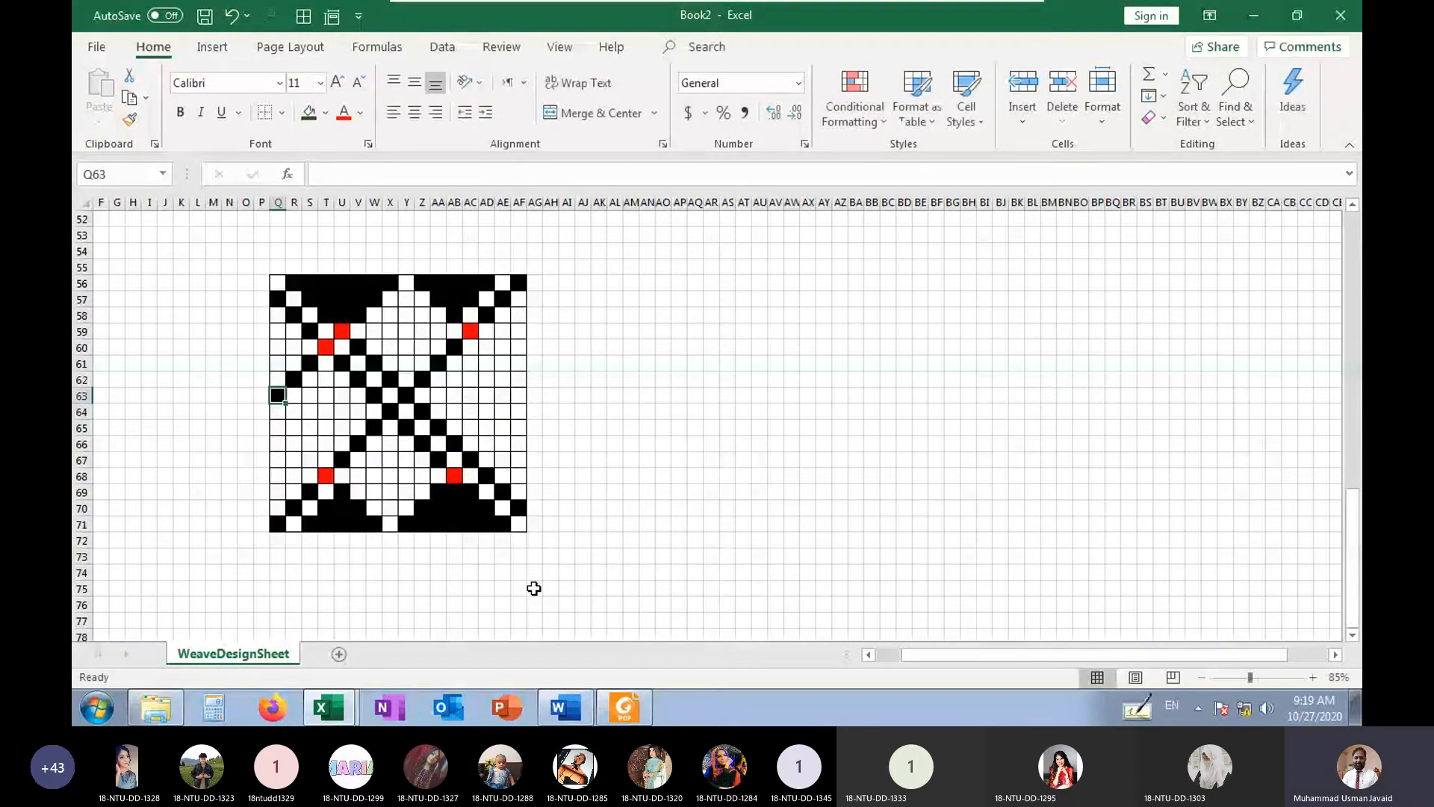
Continue the diamond outline from Q63 with b in R64, S65 and T66
key("Right")
key("Down")
type("b")
key("Down")
key("Right")
type("b")
key("Down")
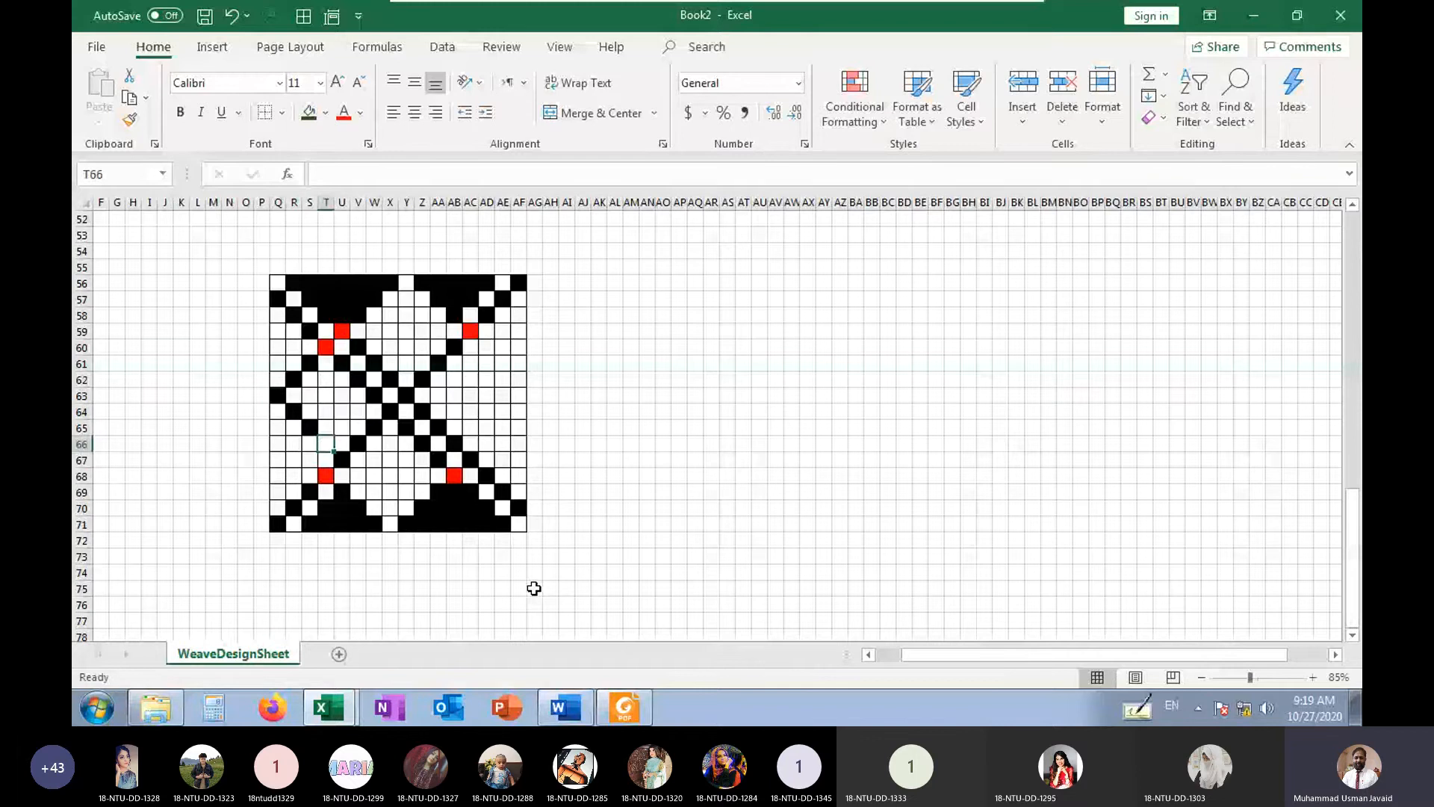
key("Right")
type("b")
Close the diamond outline with b in U65 and V64, rising from T66
key("Right")
key("Up")
type("b")
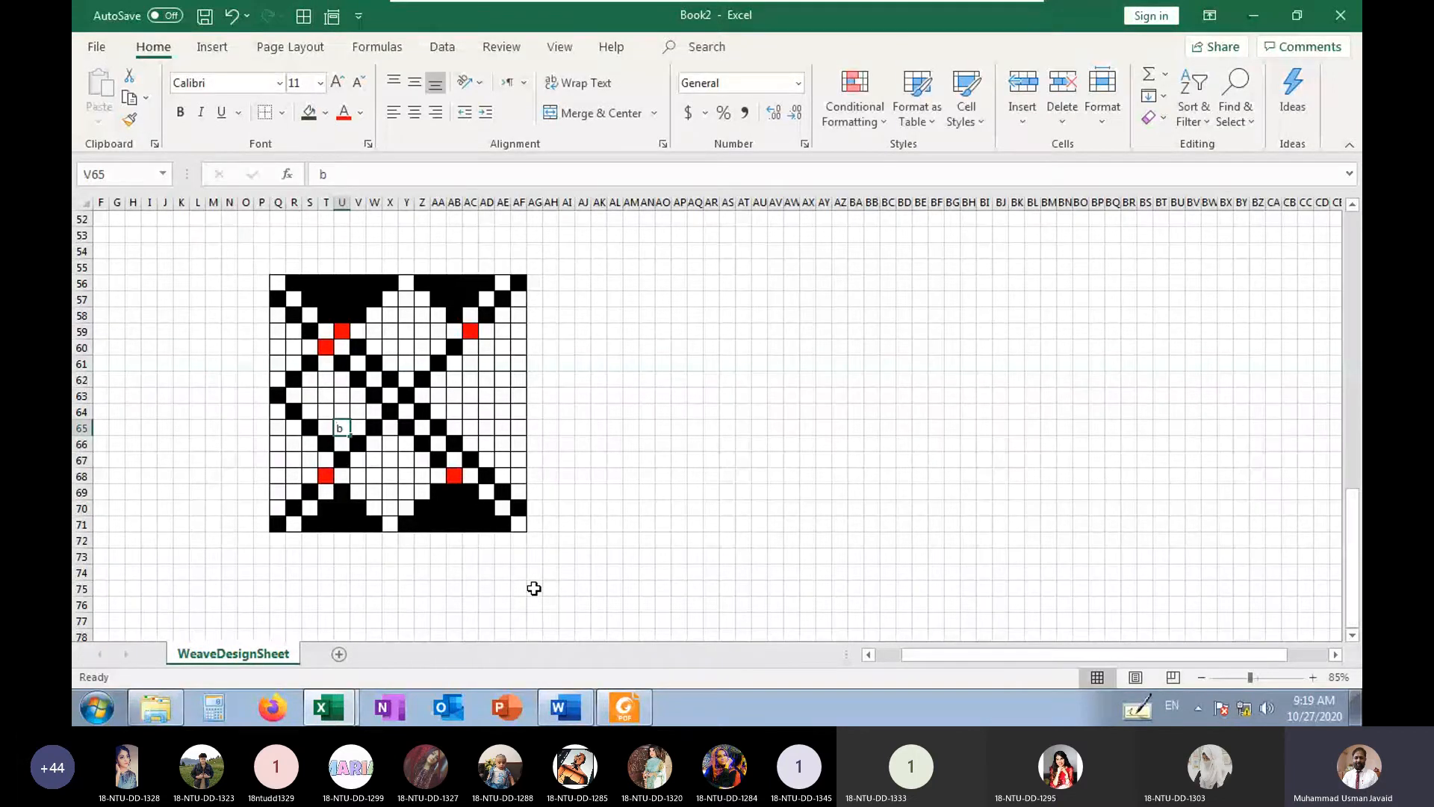
key("Right")
key("Up")
type("b")
key("Right")
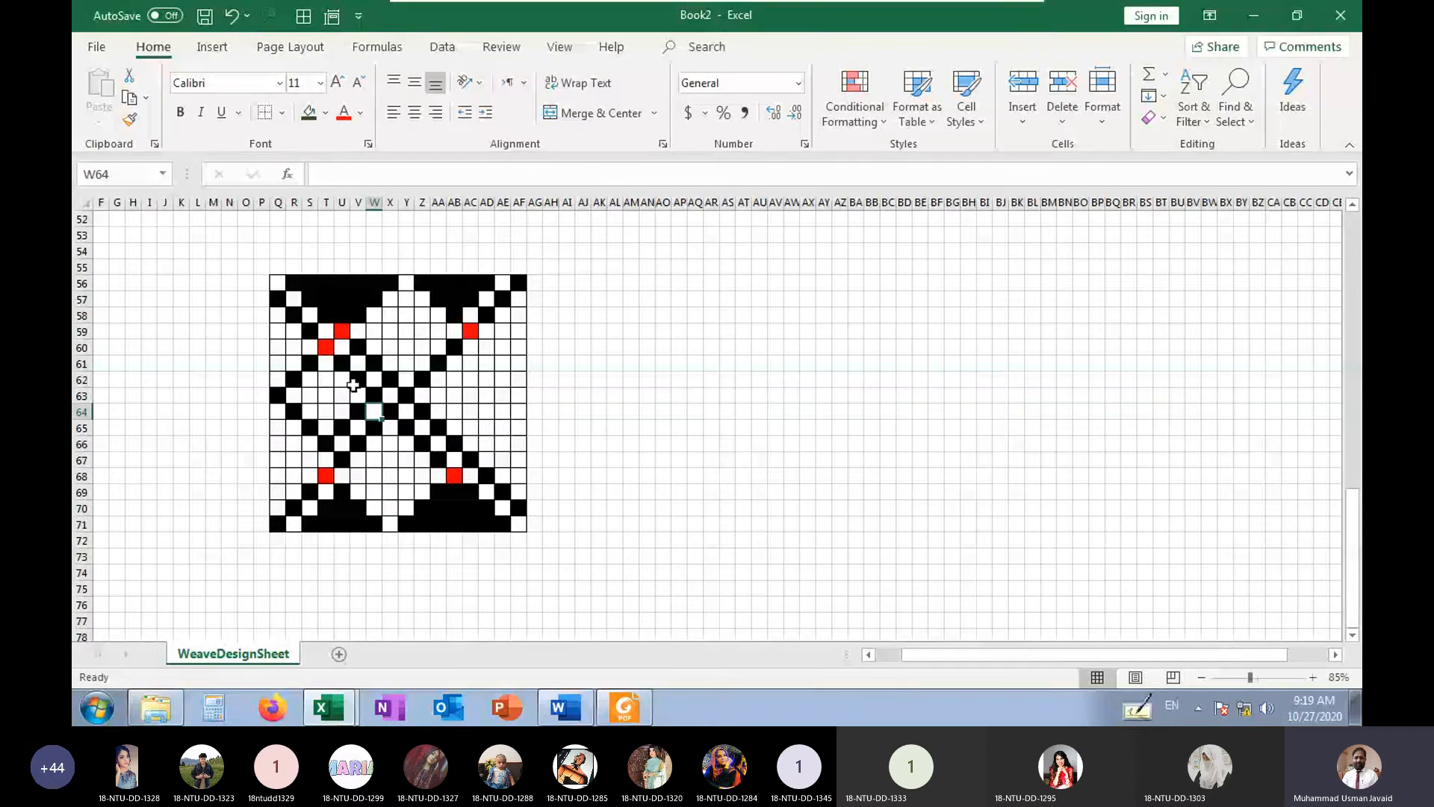
left_click(345, 445)
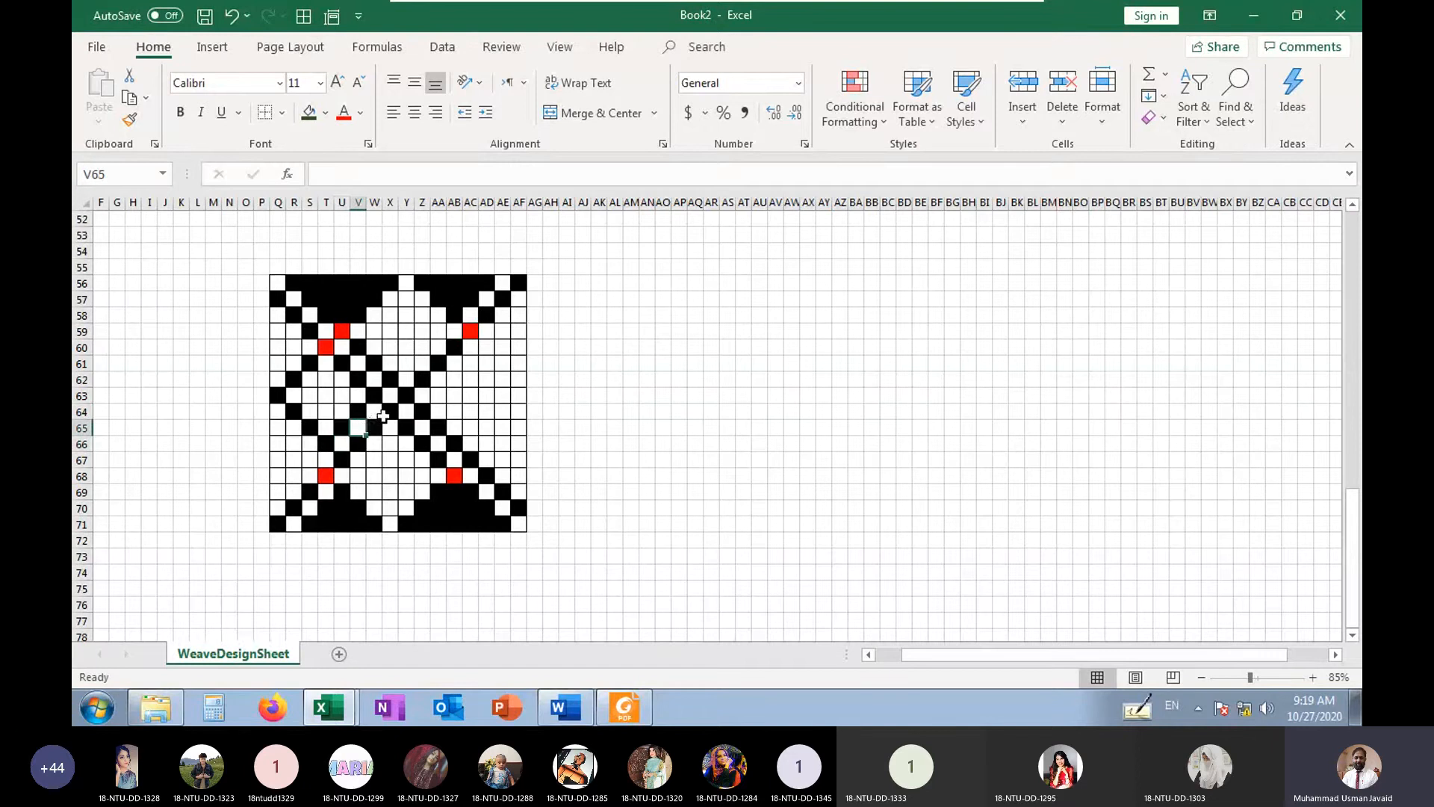
Fill the upper part of the diamond below the red cell T60 with b in T61 and S62 to U62
left_click(326, 364)
type("x")
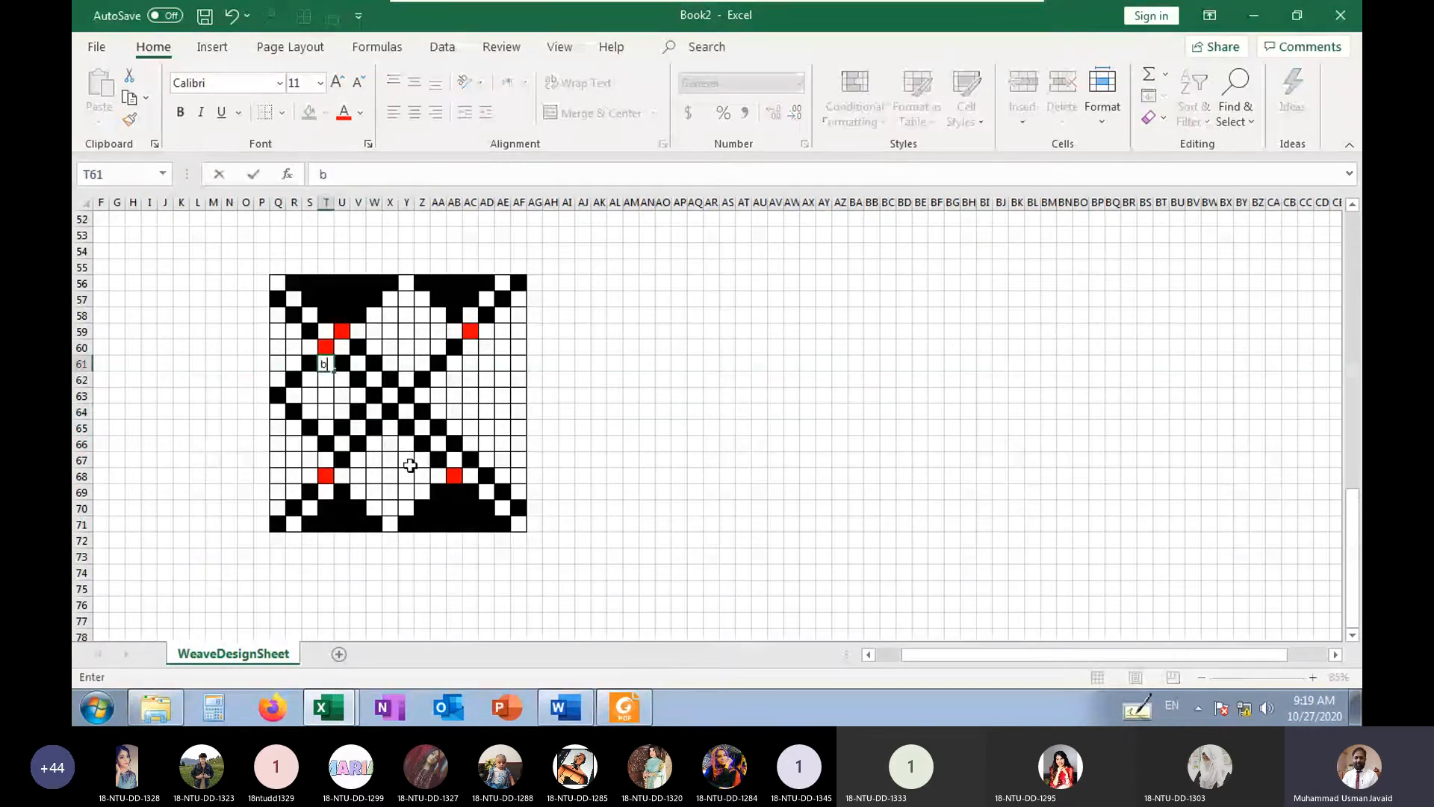
key("Return")
key("Left")
type("b")
key("Right")
type("b")
Fill the diamond's middle row with b from V63 back to R63
key("Right")
type("b")
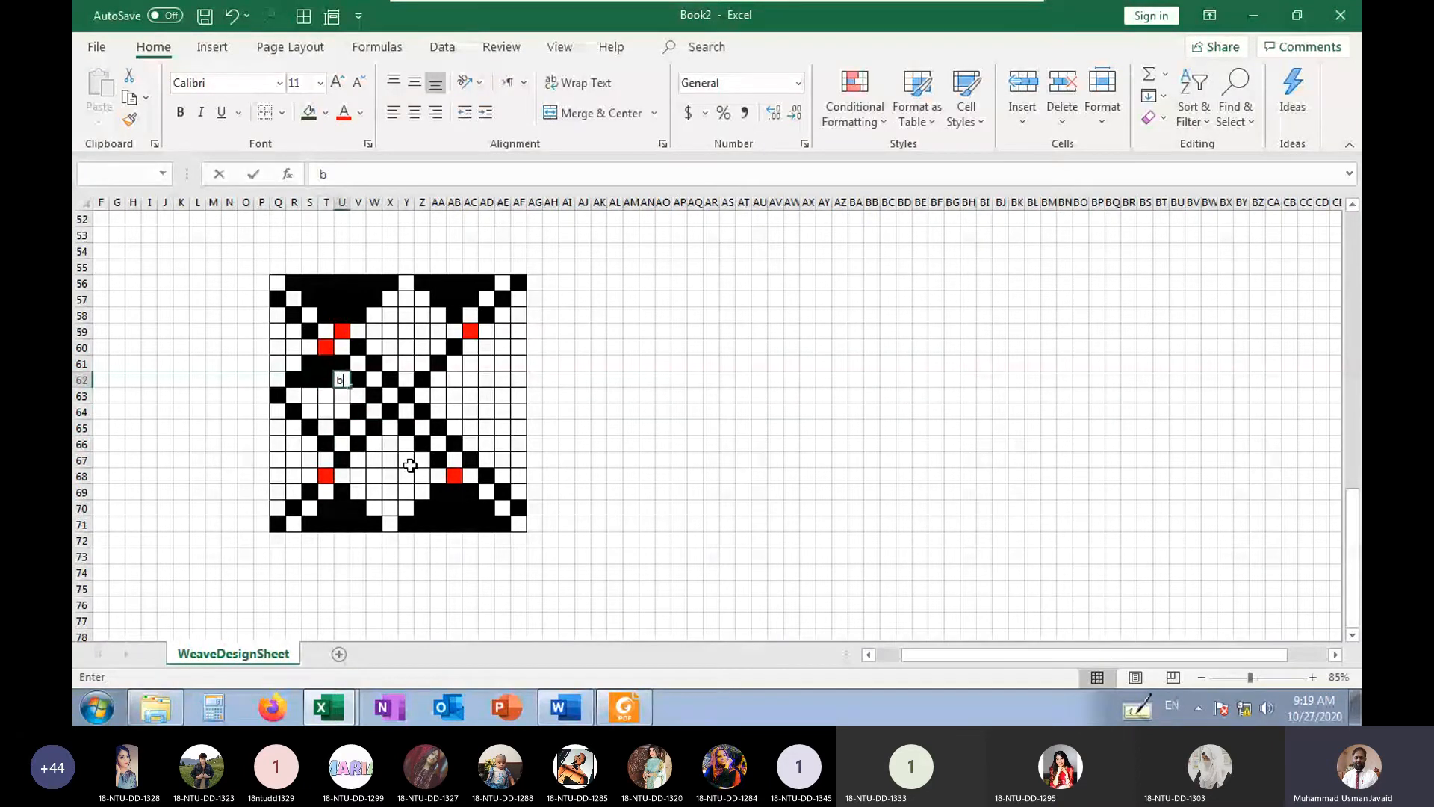
key("Right")
key("Down")
type("b")
key("Left")
key("Left")
type("b")
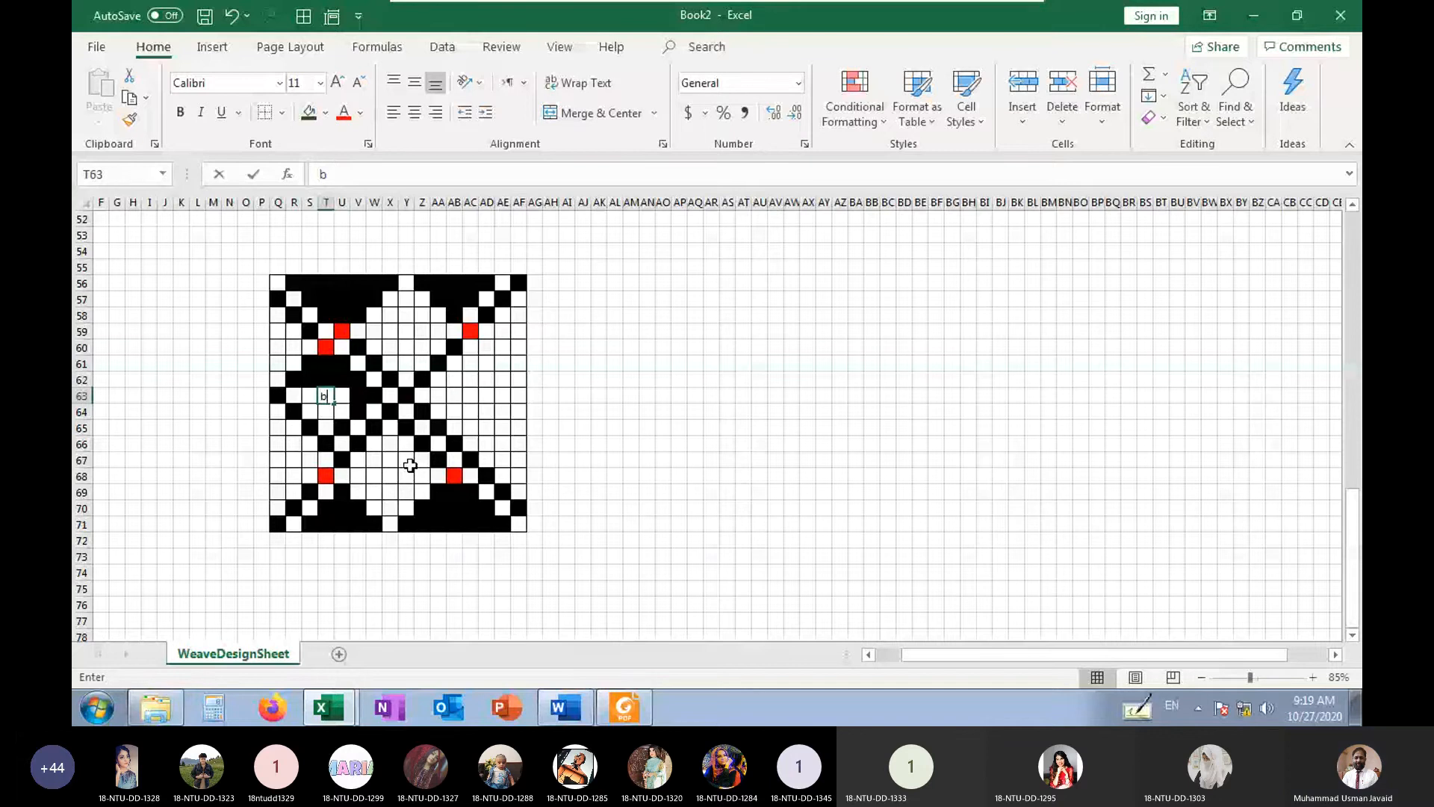
key("Left")
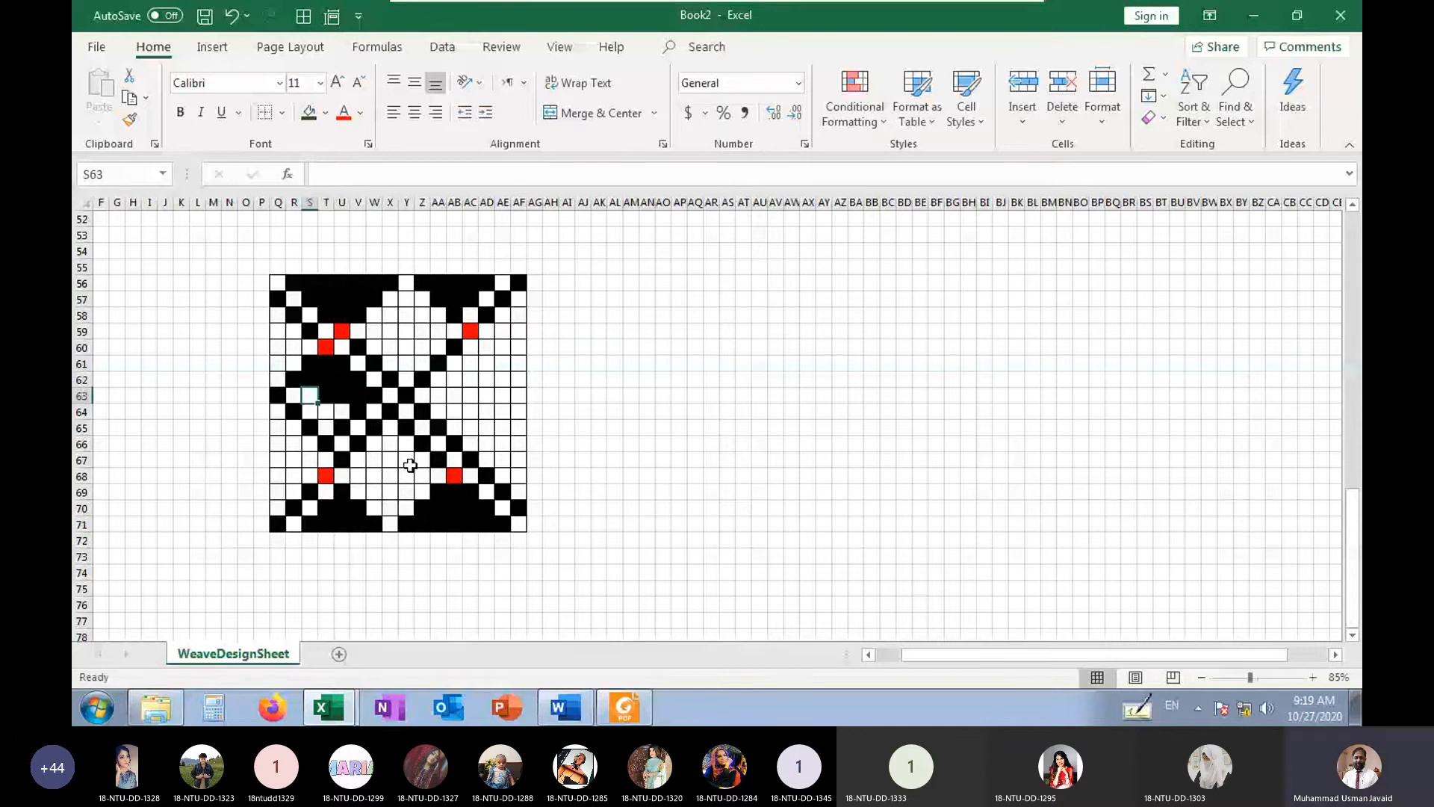
Fill the lower part of the diamond with b in S64 to U64 and T65
type("b")
key("Down")
type("b")
key("Right")
type("b")
key("Right")
type("b")
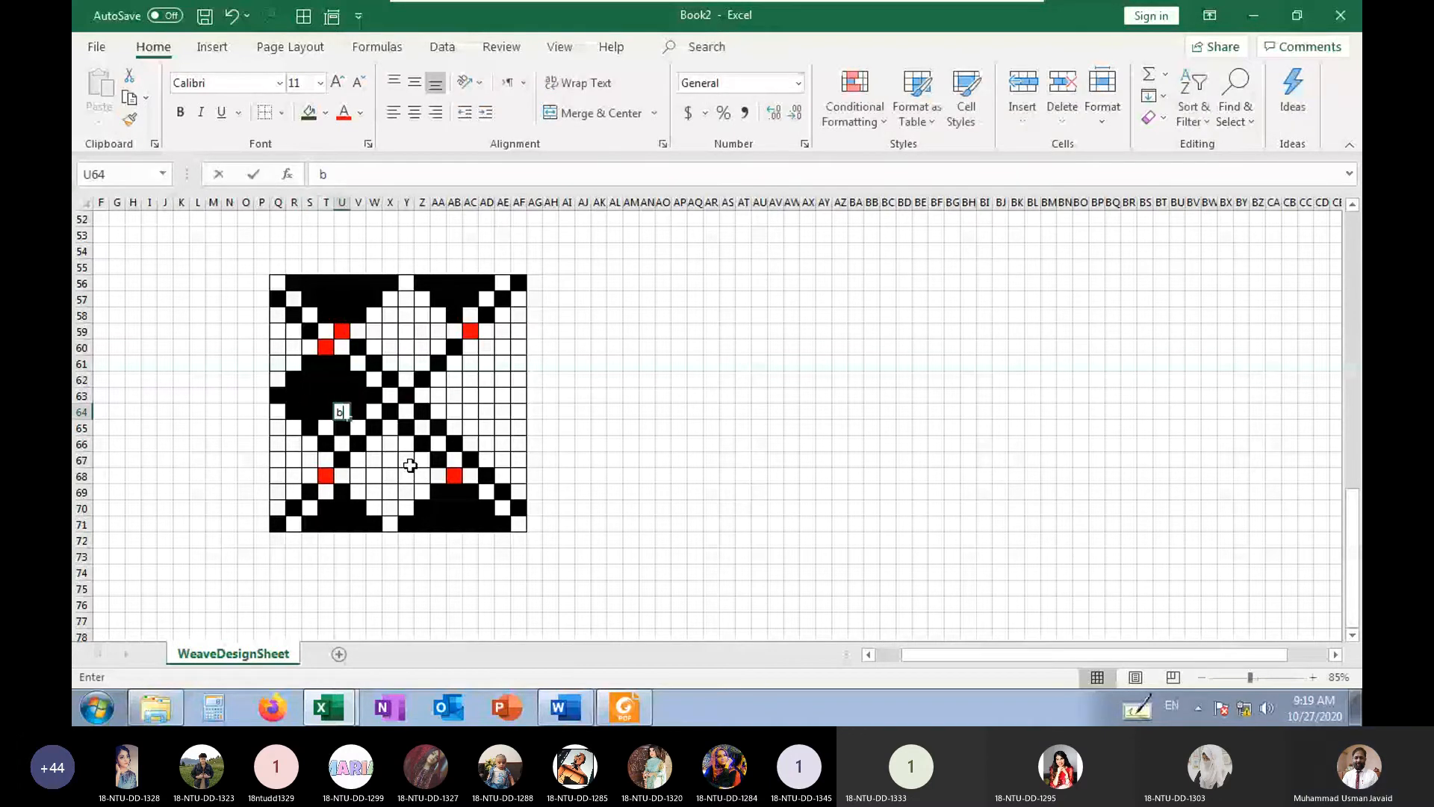
key("Down")
key("Left")
type("b")
key("Right")
key("Right")
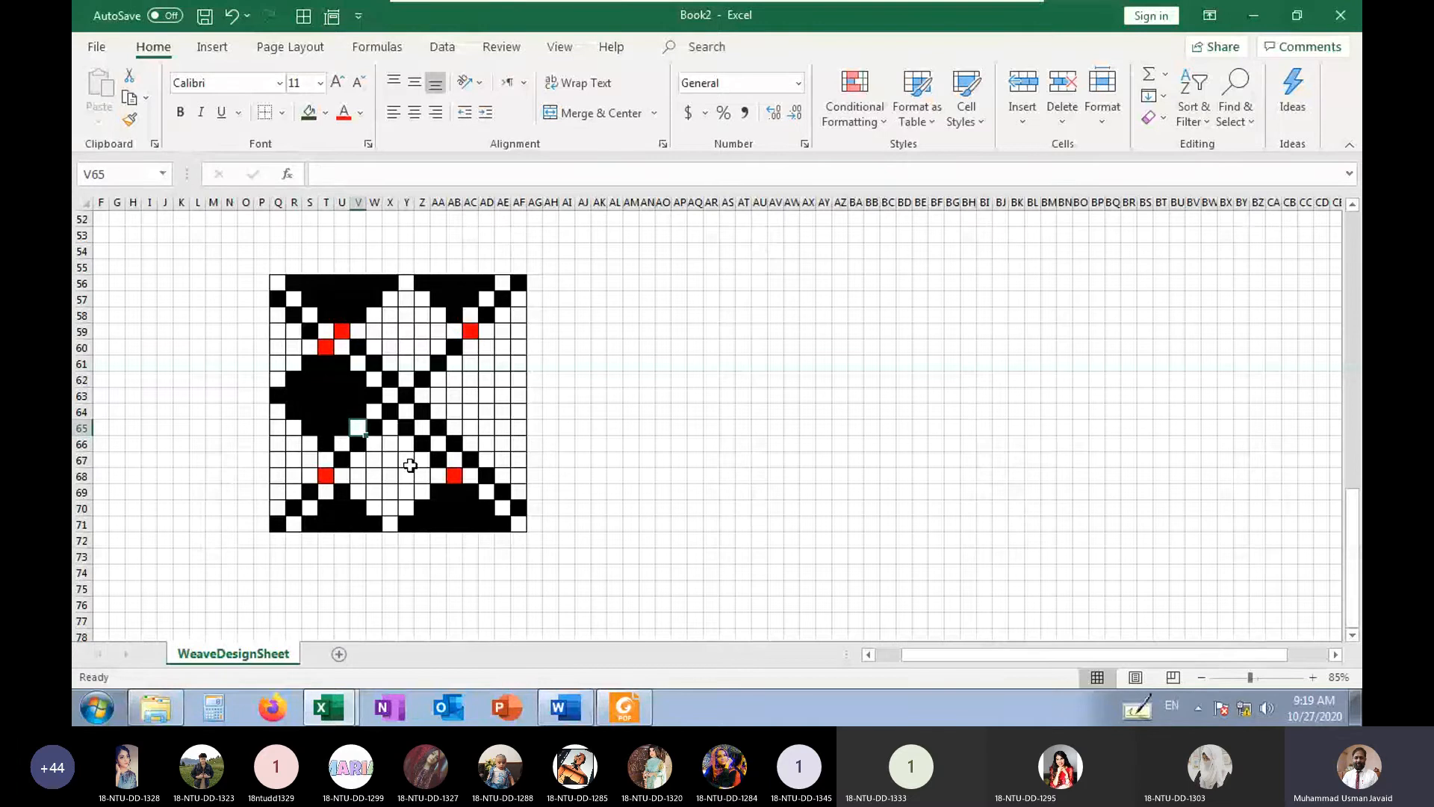
type("b")
key("Right")
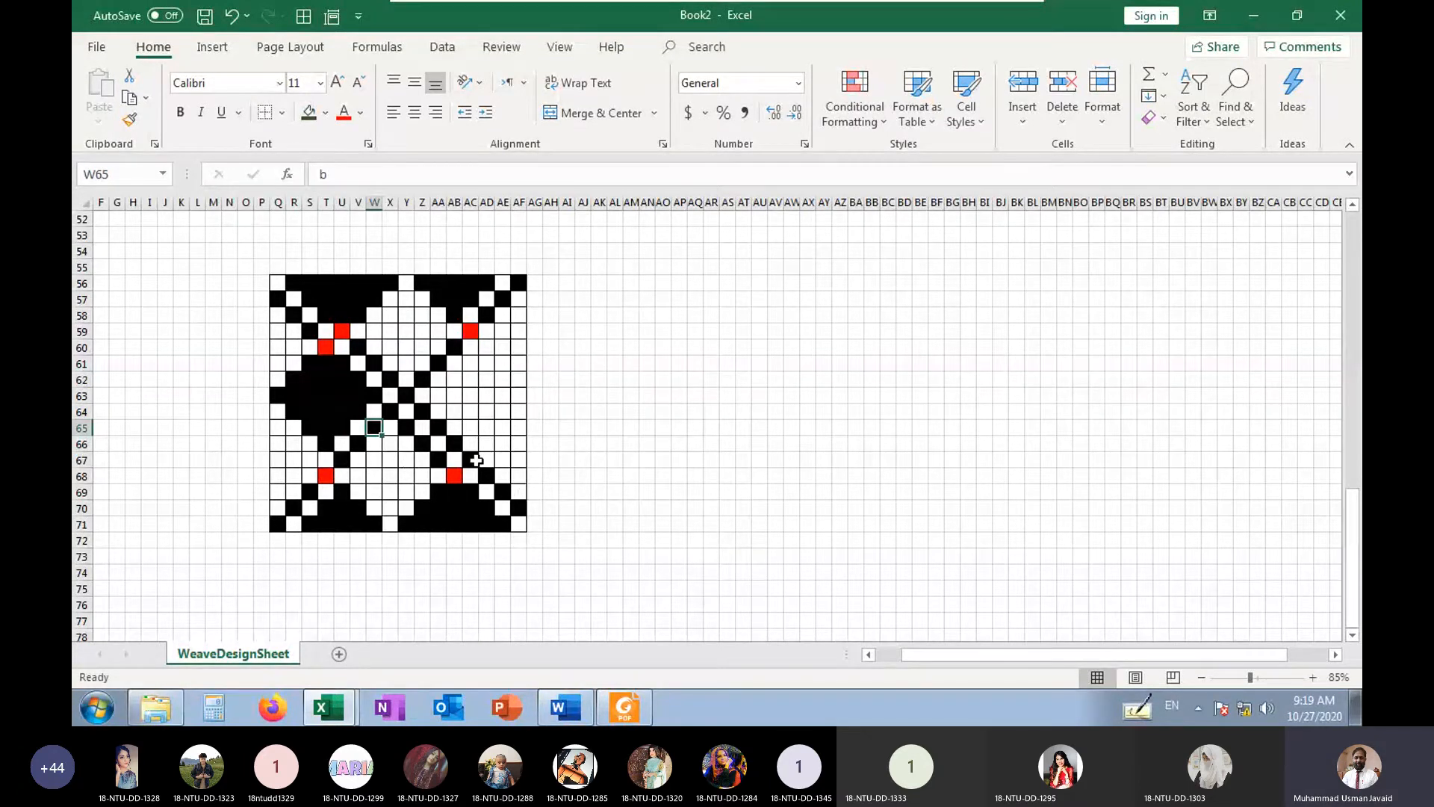
Mark cell AC67 on the upper descending diagonal as a red cell
left_click(475, 460)
type("r")
key("Right")
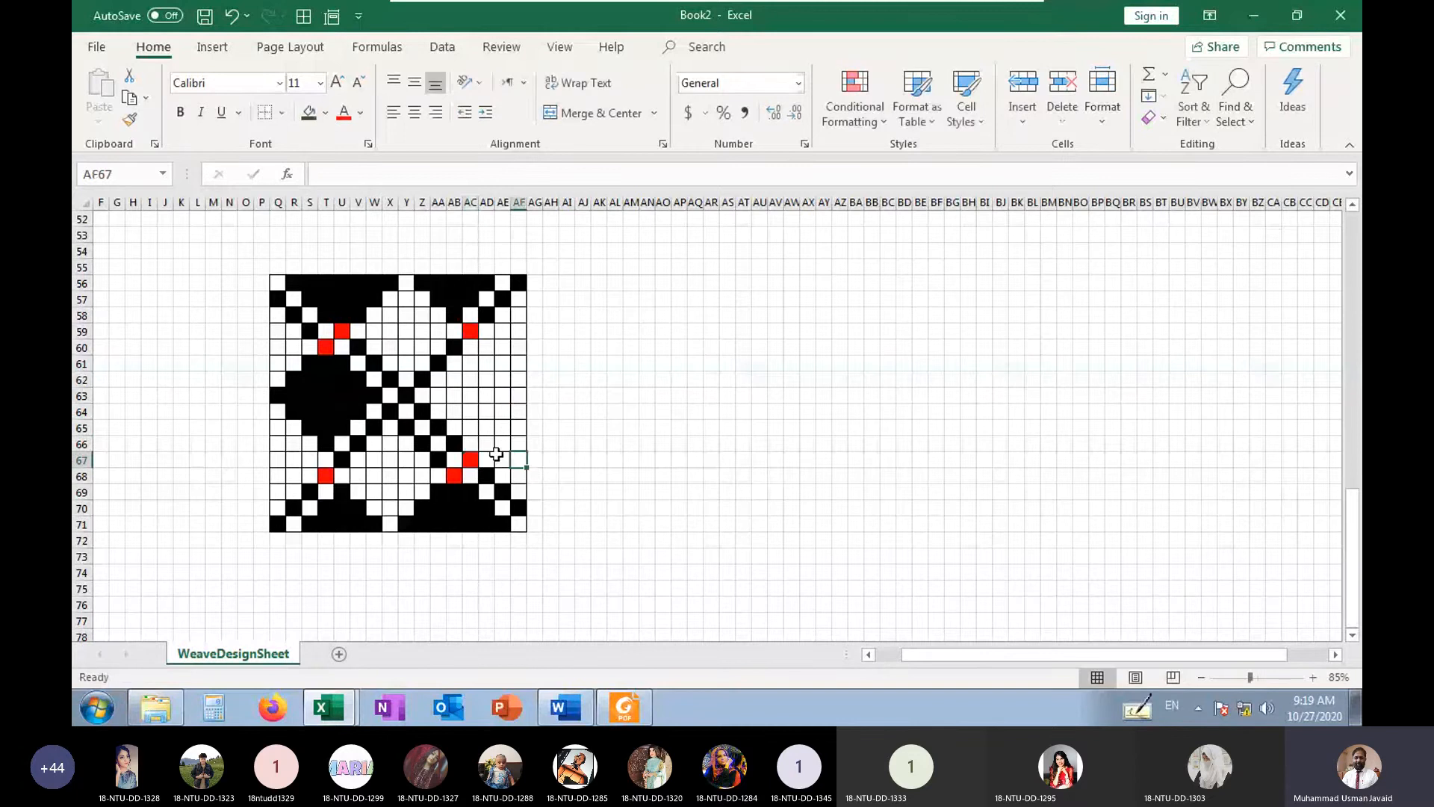
Mark a short diagonal with b in AD66, AE65 and AF64, rising from the red cell AC67 to the grid's edge
key("Up")
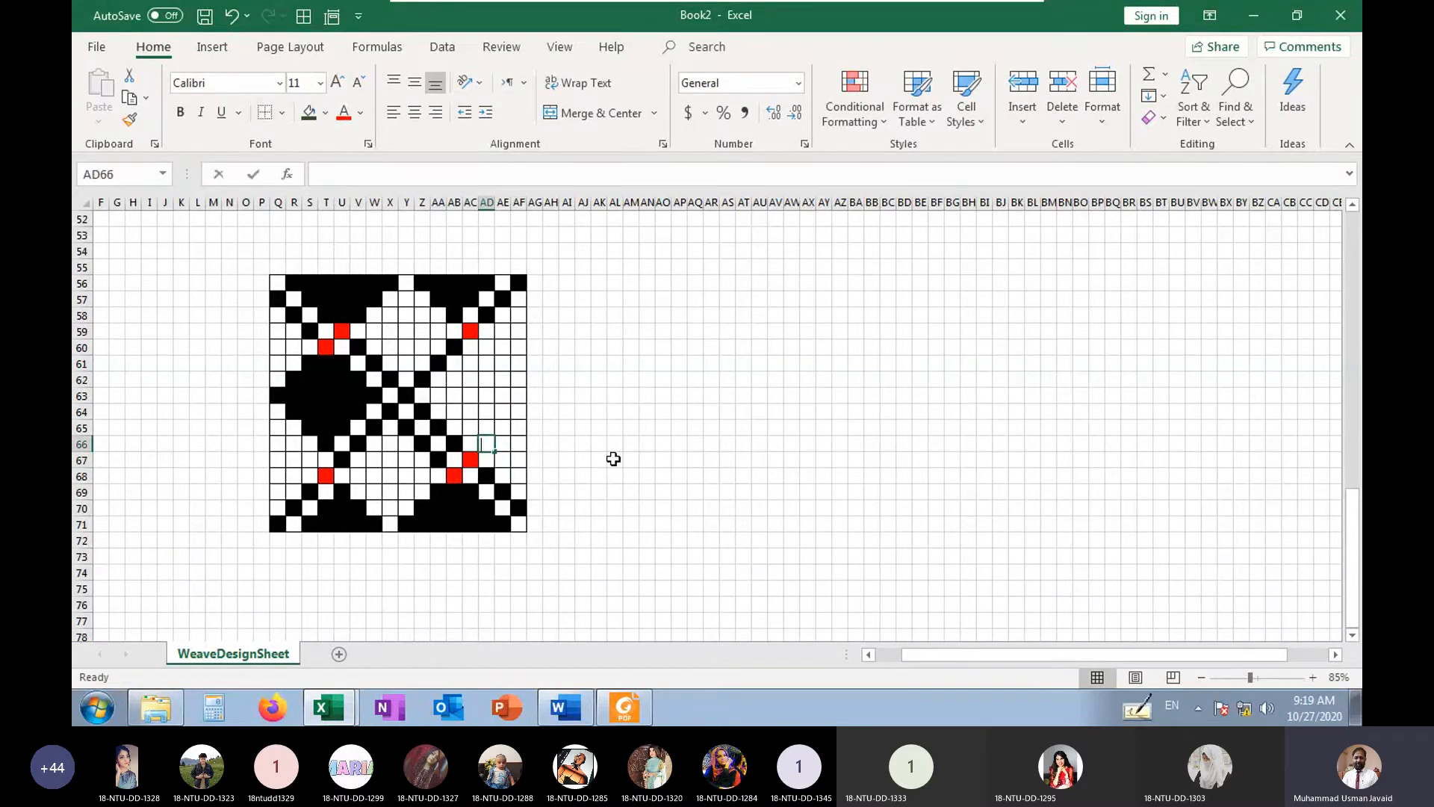
type("b")
key("Right")
key("Up")
type("b")
key("Right")
key("Up")
type("b")
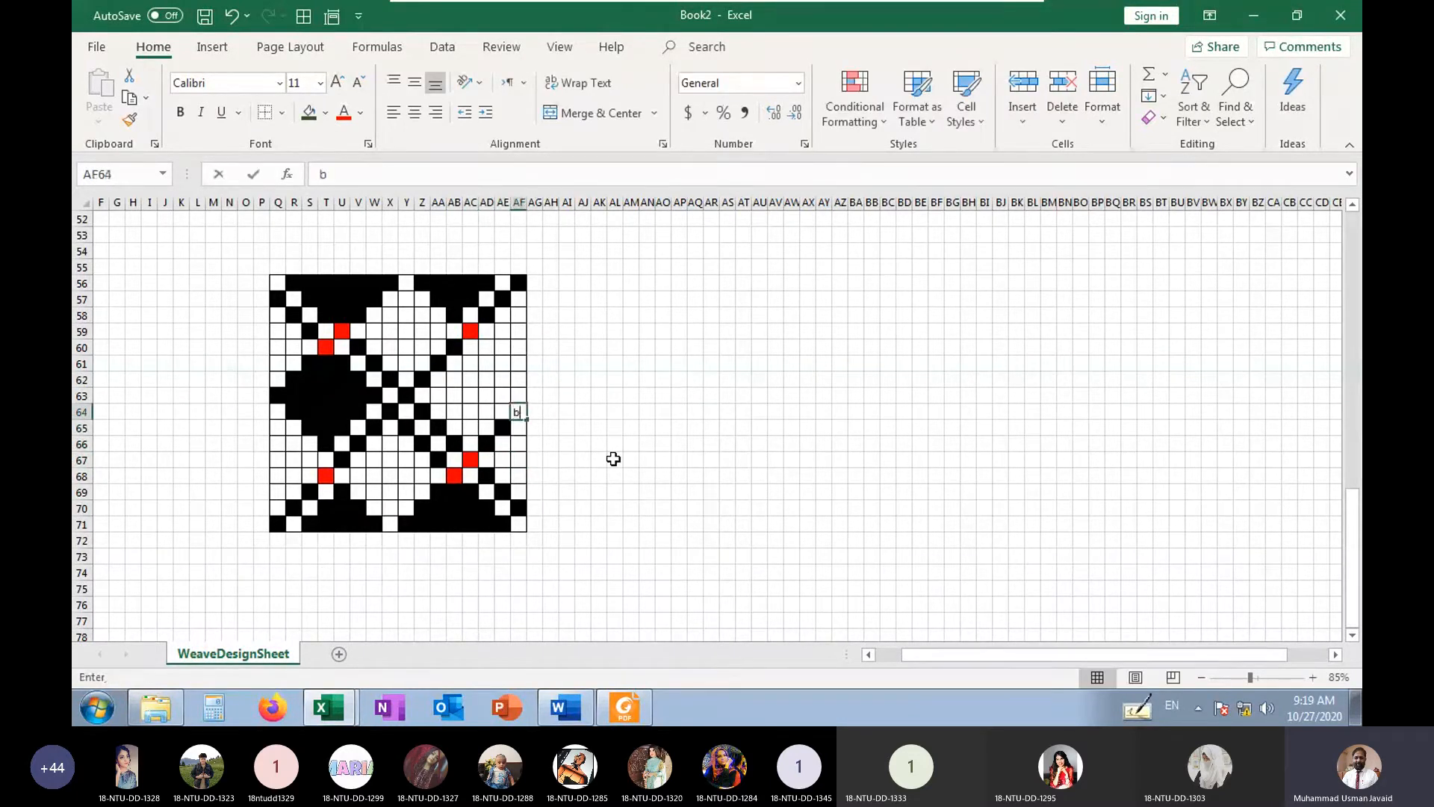
key("ctrl+Return")
key("Up")
key("Left")
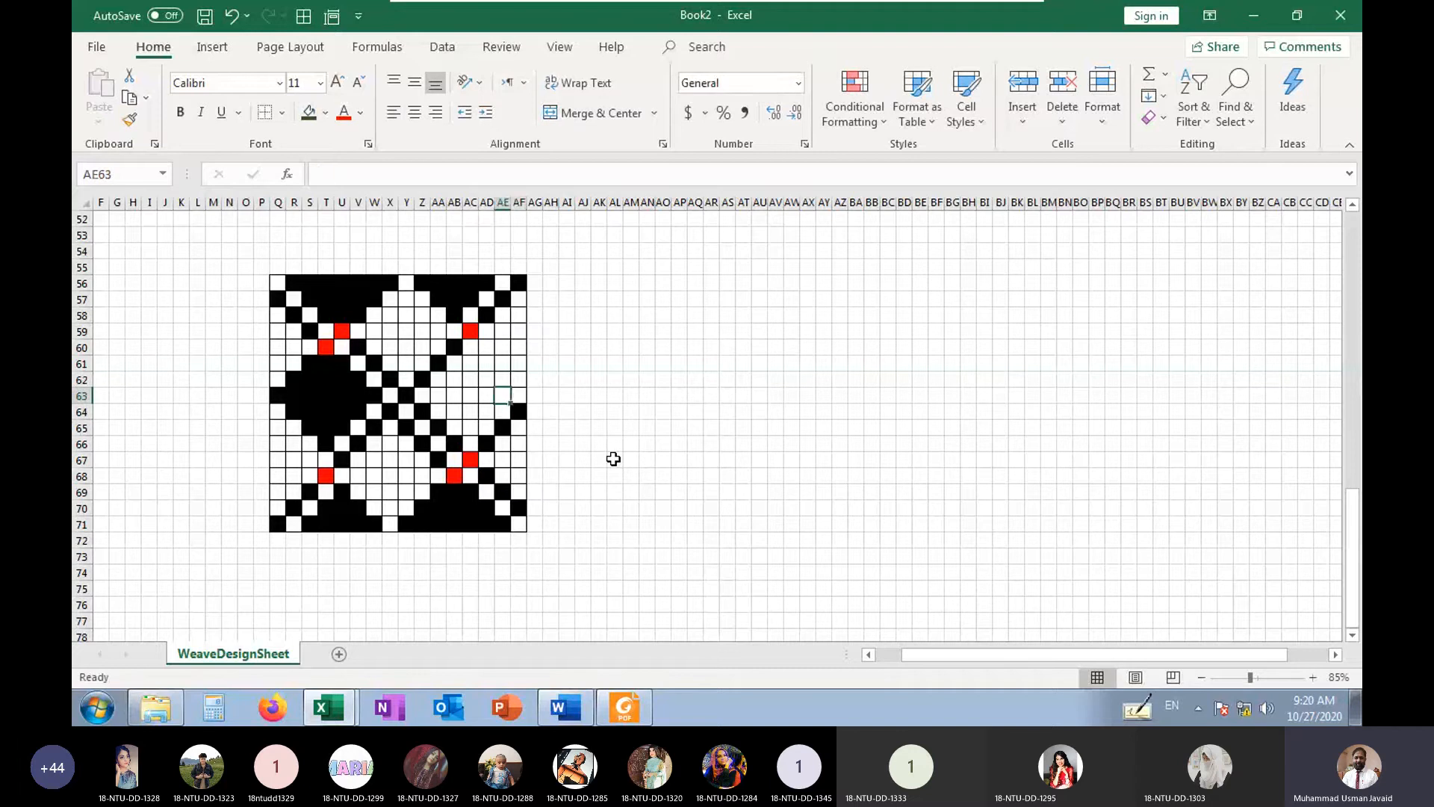
Mark the right diamond's upper edge with b in AE63, AD62 and AC61, rising towards its peak
type("b")
key("Left")
key("Up")
type("b")
key("Left")
key("Up")
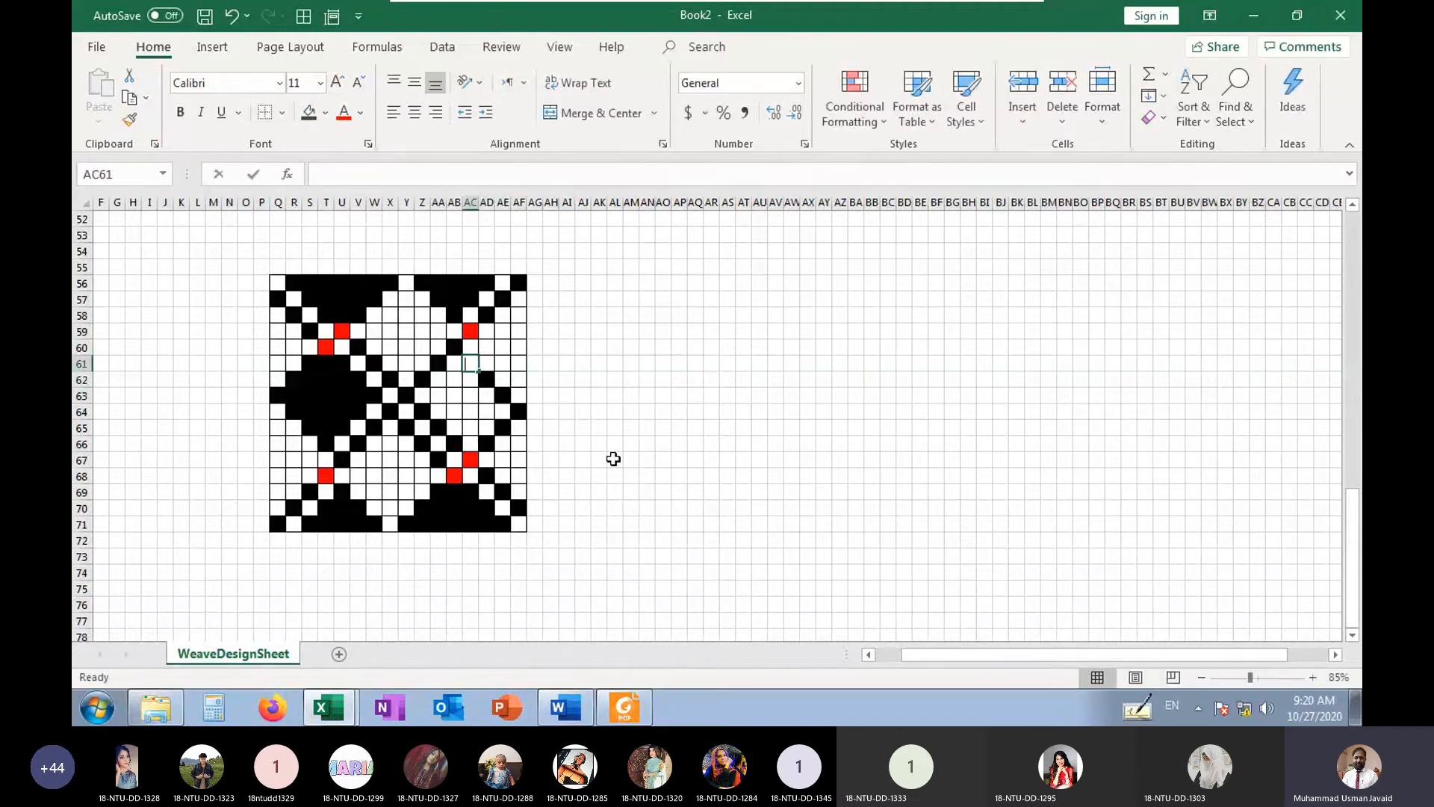
type("b")
Mark the right diamond's other upper edge with b in AB62 and AA63, descending from the peak at AC61
key("Down")
key("Left")
type("b")
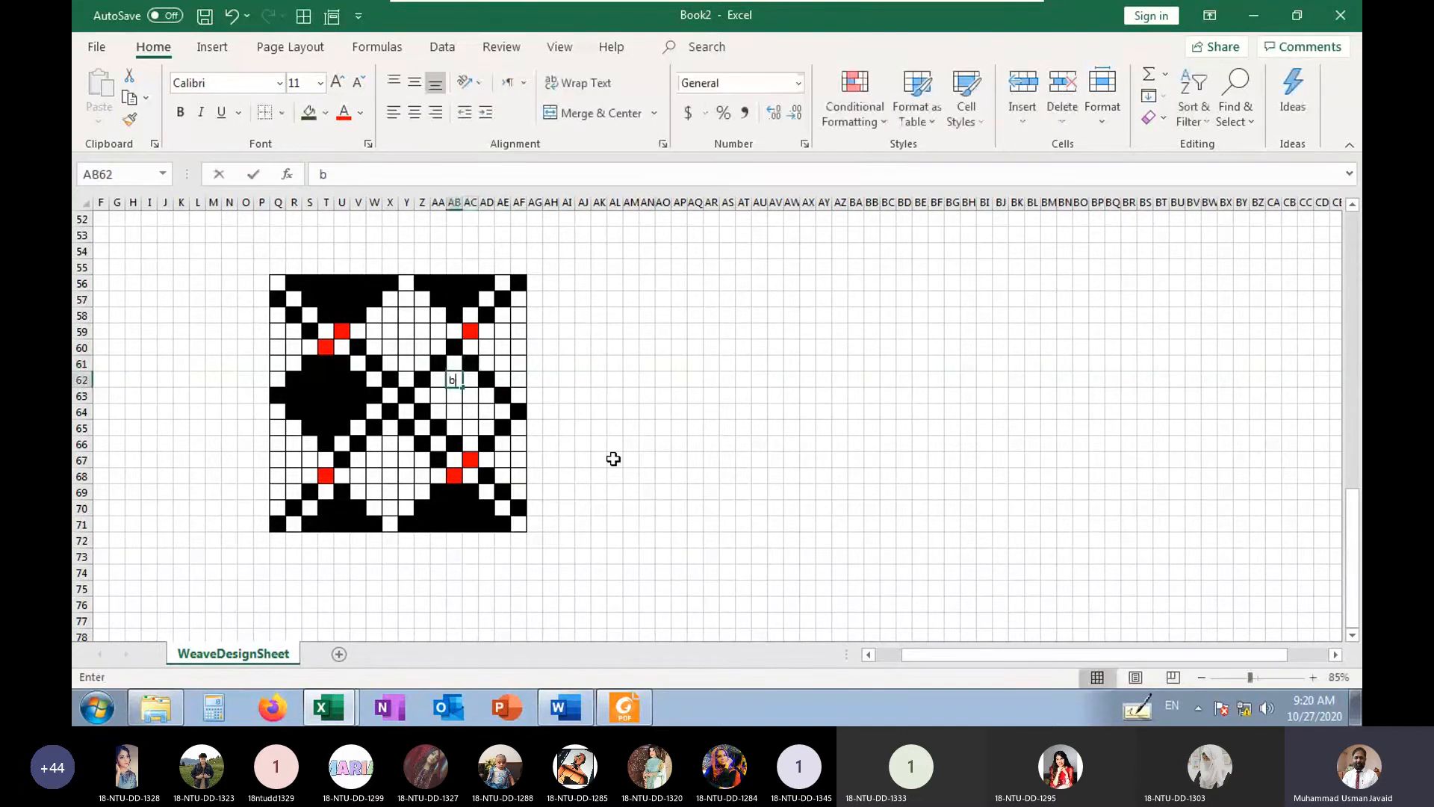
key("Down")
key("Left")
type("b")
key("ctrl+Return")
Fill the upper interior of the right diamond with b in AC62, AC63 and AD63
key("Right")
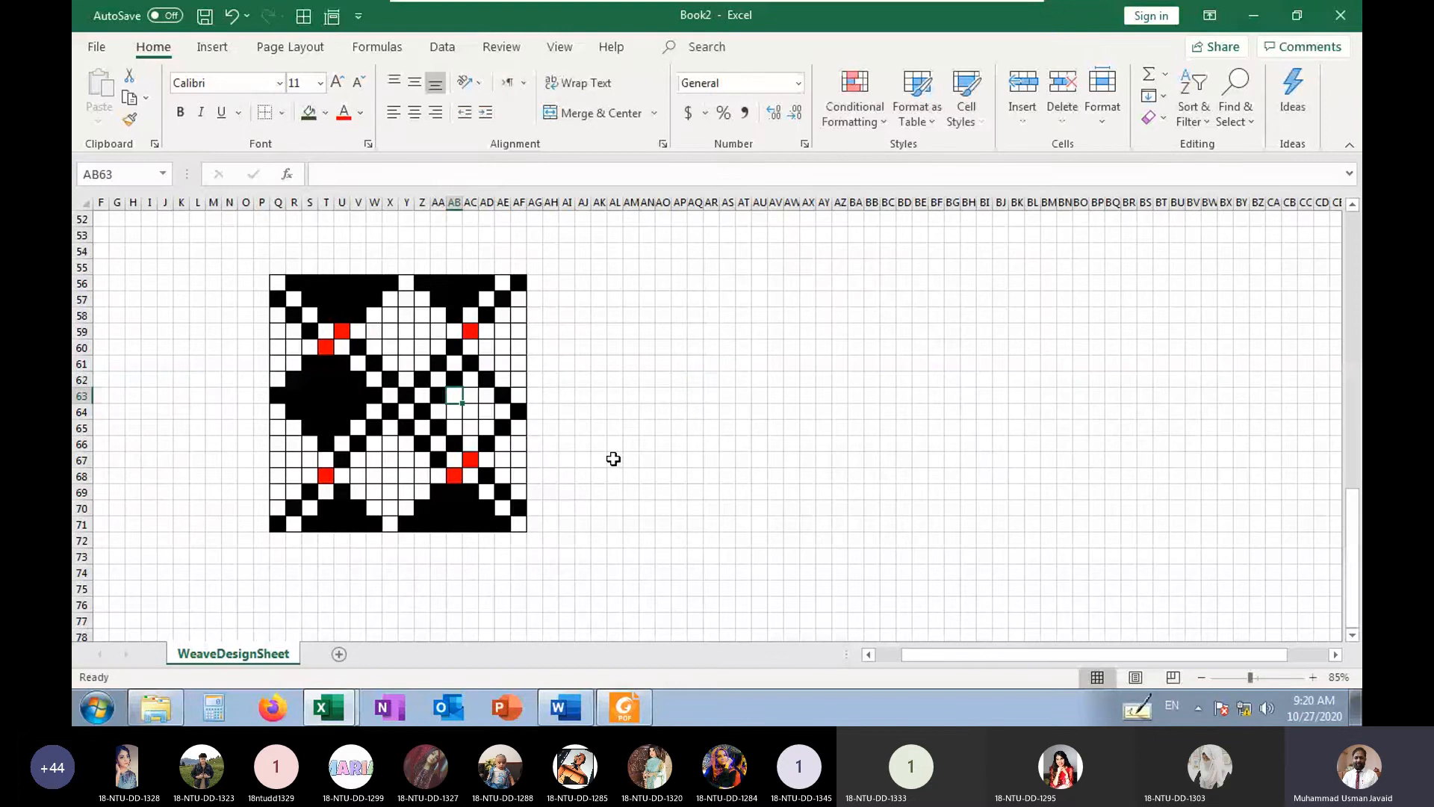
key("Right")
type("b")
key("ctrl+Return")
key("Right")
type("b")
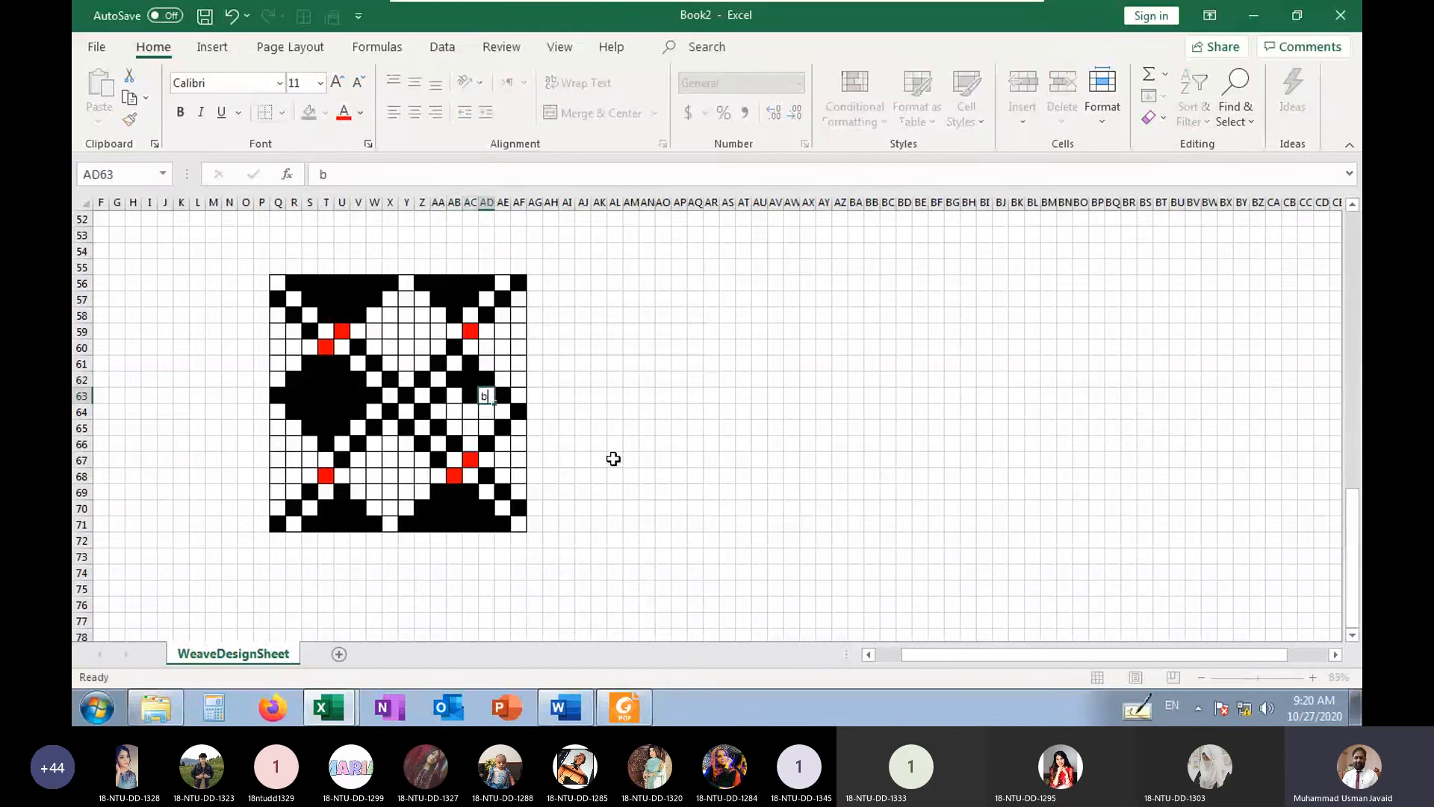
Fill the right diamond's middle row with b from AE64 back to AC64
key("Down")
key("Right")
type("b")
key("Left")
key("Left")
key("Right")
type("b")
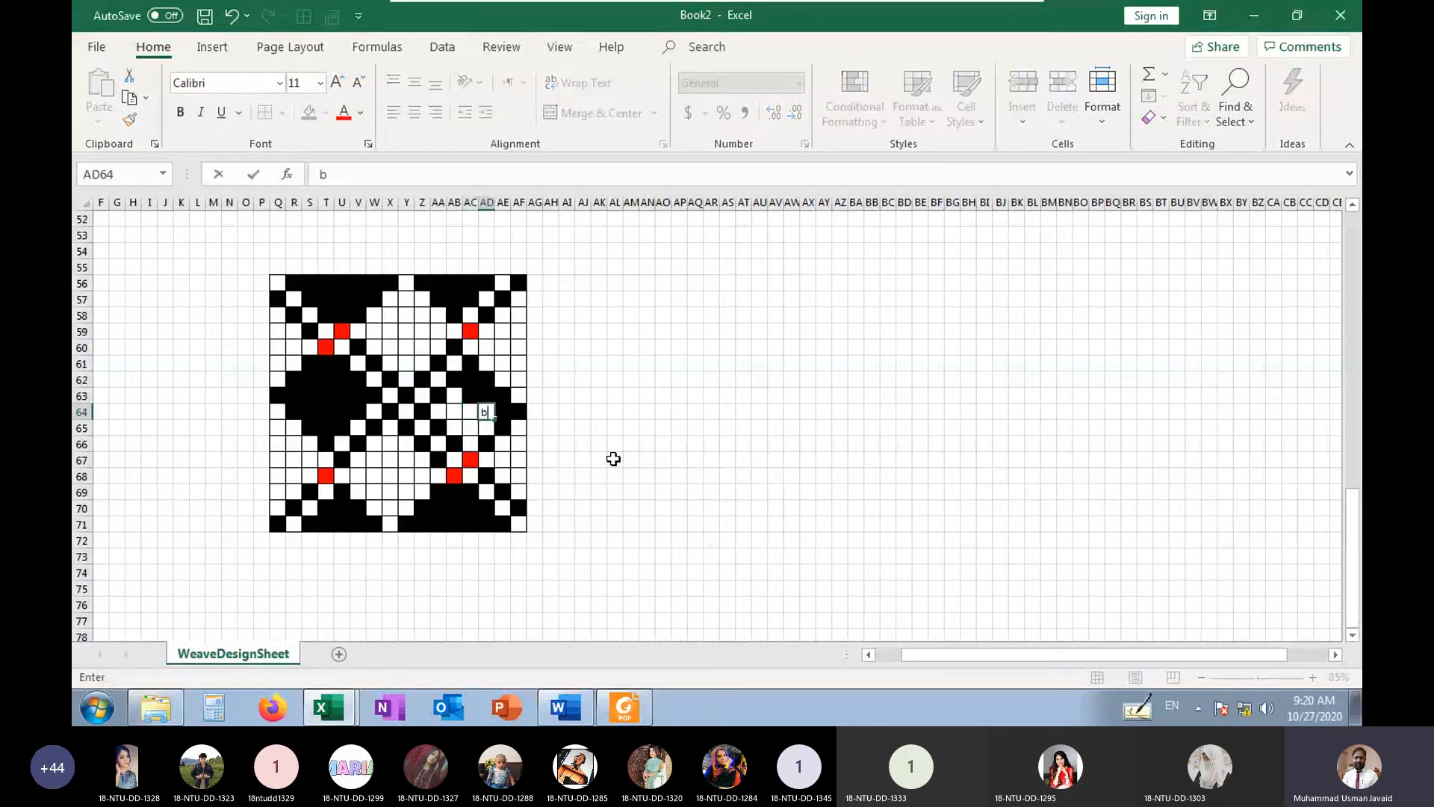
key("Left")
type("b")
Fill the remaining cells on the right diamond's inner side with b in AB63, AB64 and AA64
key("Up")
key("Left")
type("b")
key("Down")
type("b")
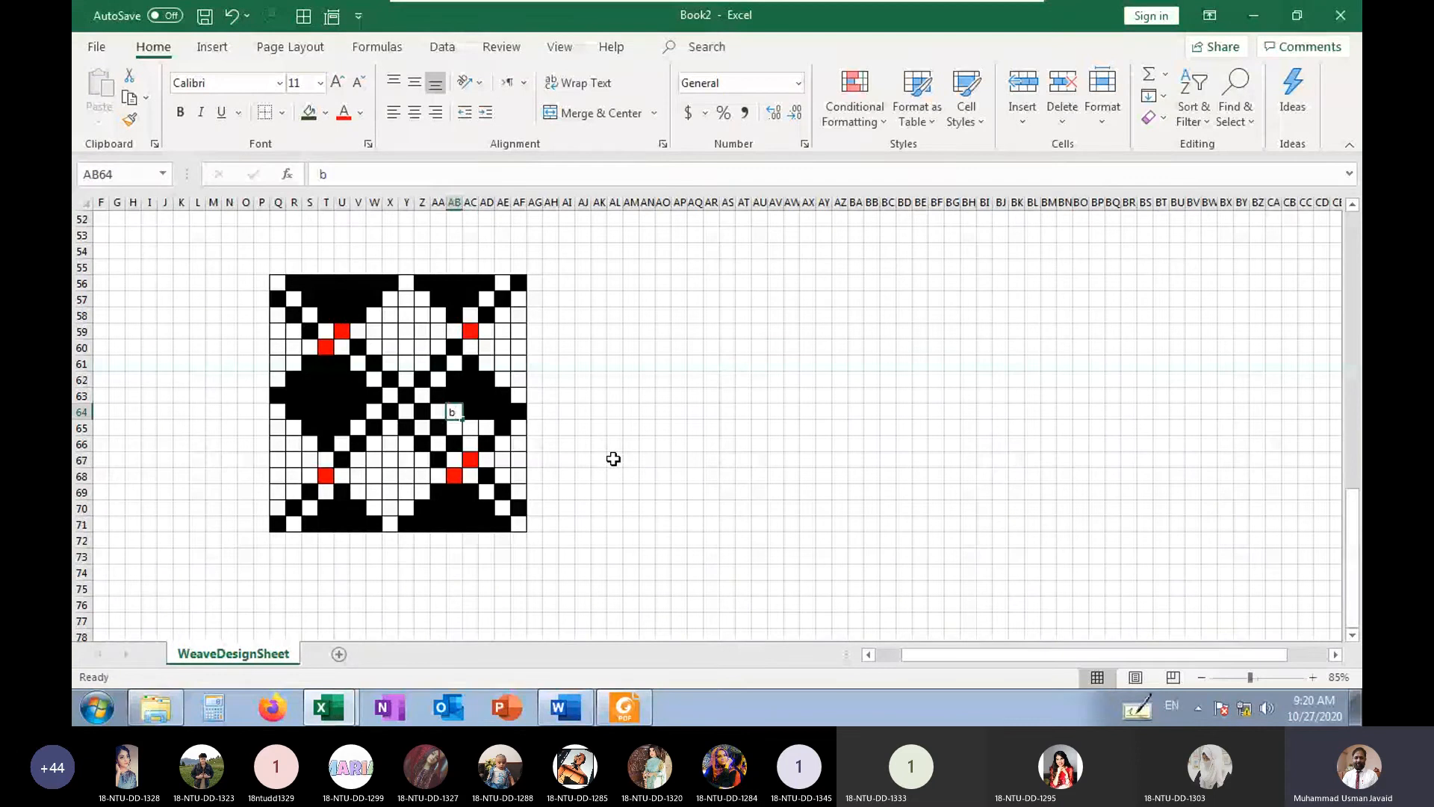
key("Left")
type("b")
Complete the lower part of the right diamond with b from AB65 to AD65 and down to its tip
key("Down")
key("Right")
type("b")
key("Right")
type("b")
key("Right")
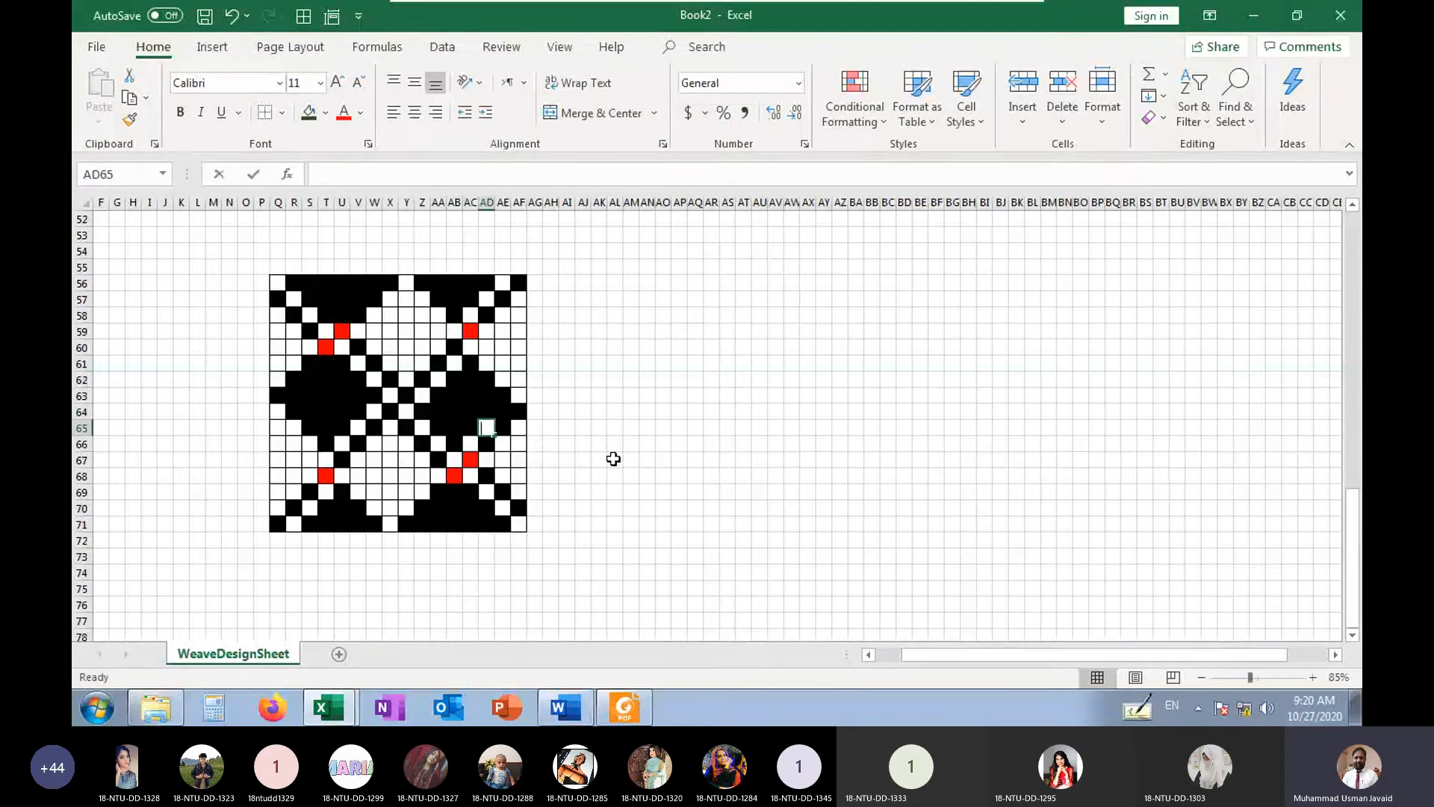
type("b")
key("Down")
key("Left")
key("Right")
key("Right")
key("Right")
key("Right")
key("Right")
key("Right")
key("Right")
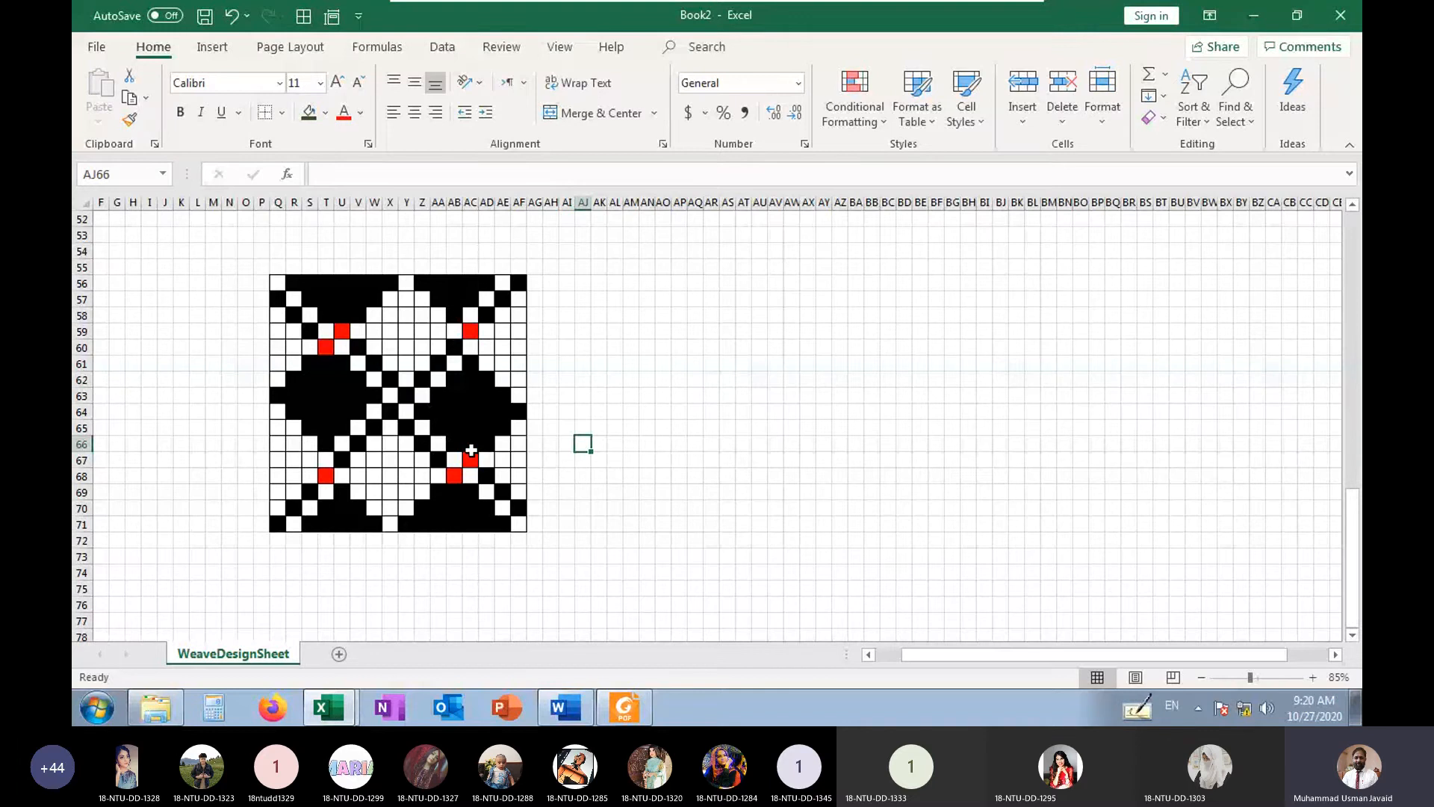
Copy the finished 16-by-16 weave in Q56:AF71 and paste it at AW55
left_click(278, 285)
left_click_drag(336, 368, 511, 539)
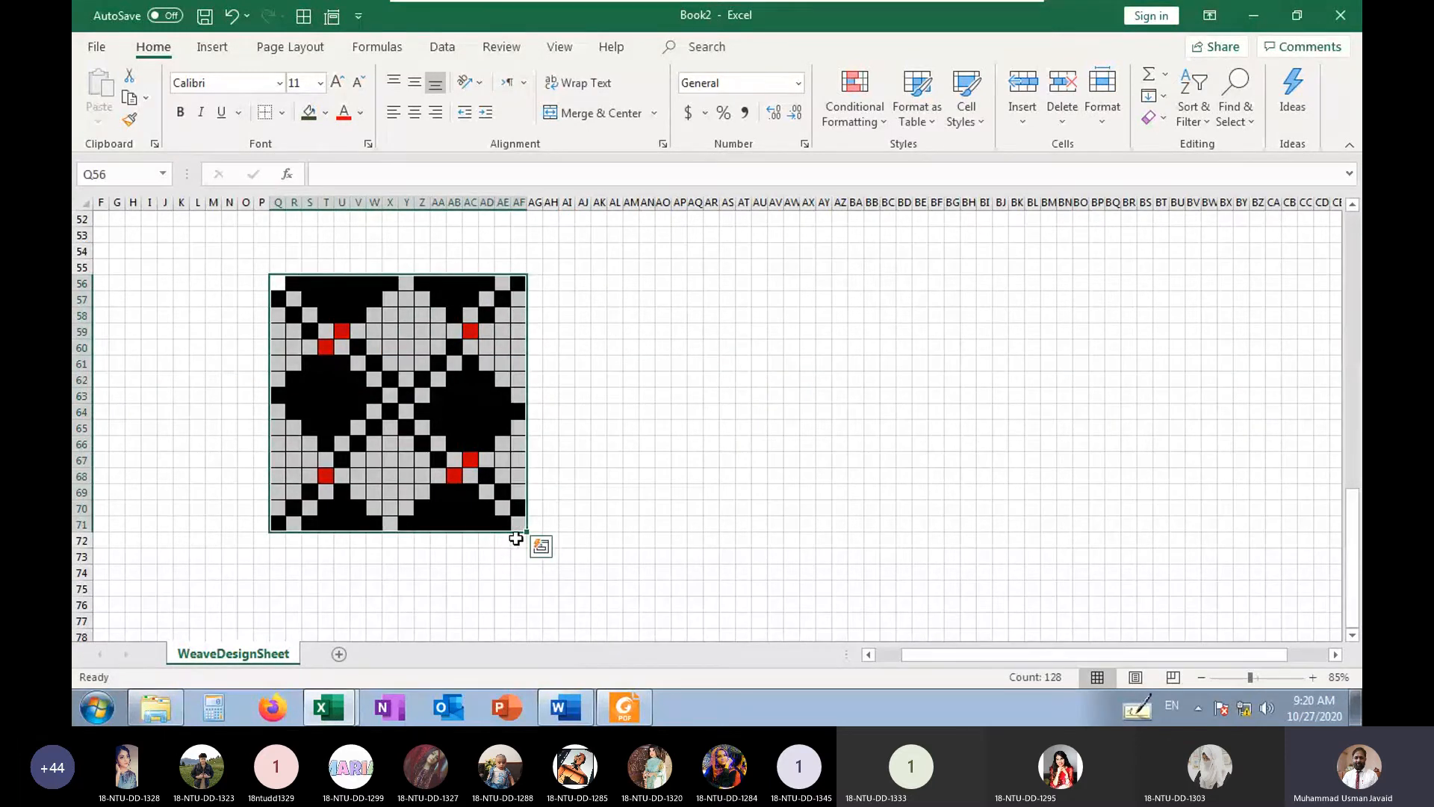
key("ctrl+c")
left_click(792, 269)
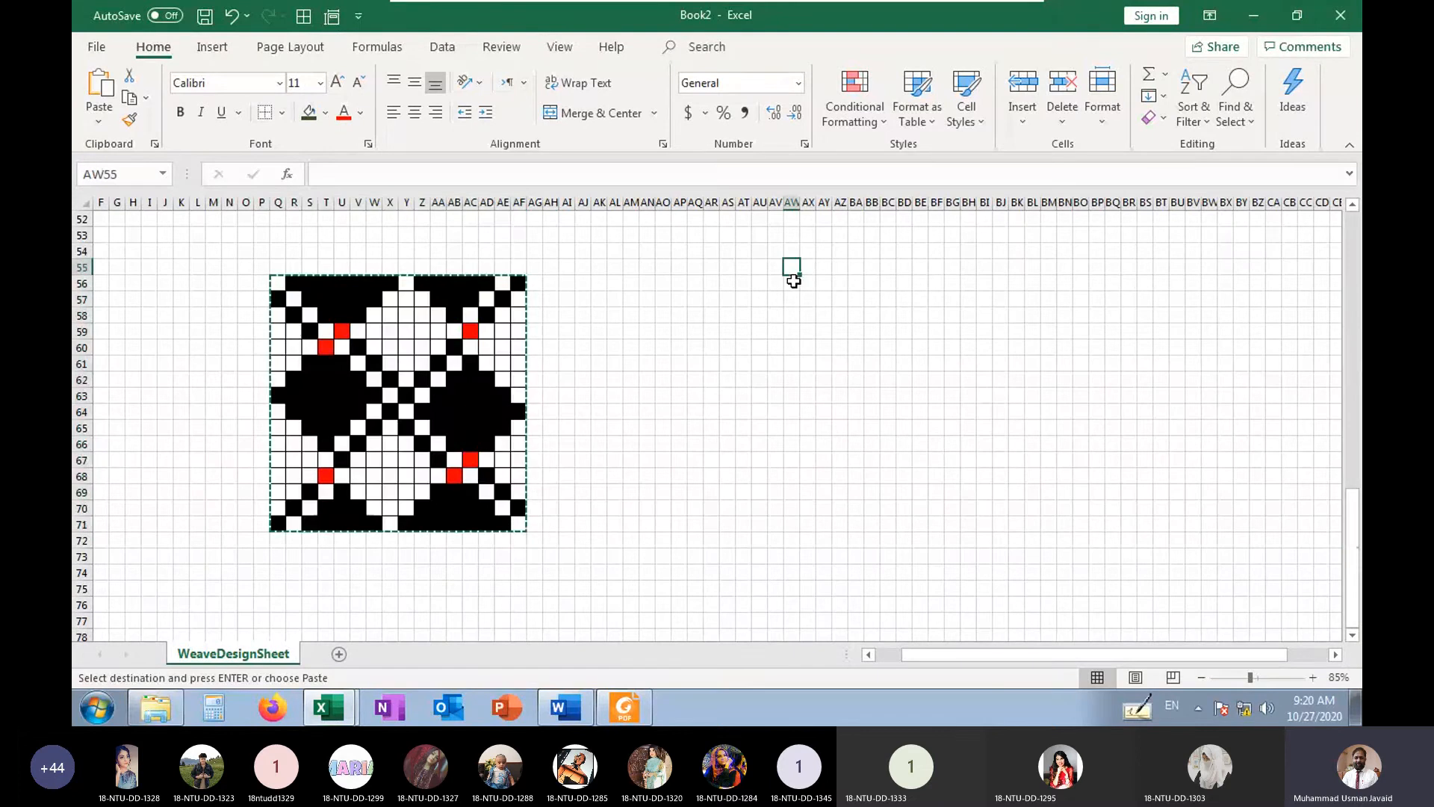
key("ctrl+v")
Paste two more repeats of the weave alongside the first copy, at BM55 and CC55
left_click(1046, 270)
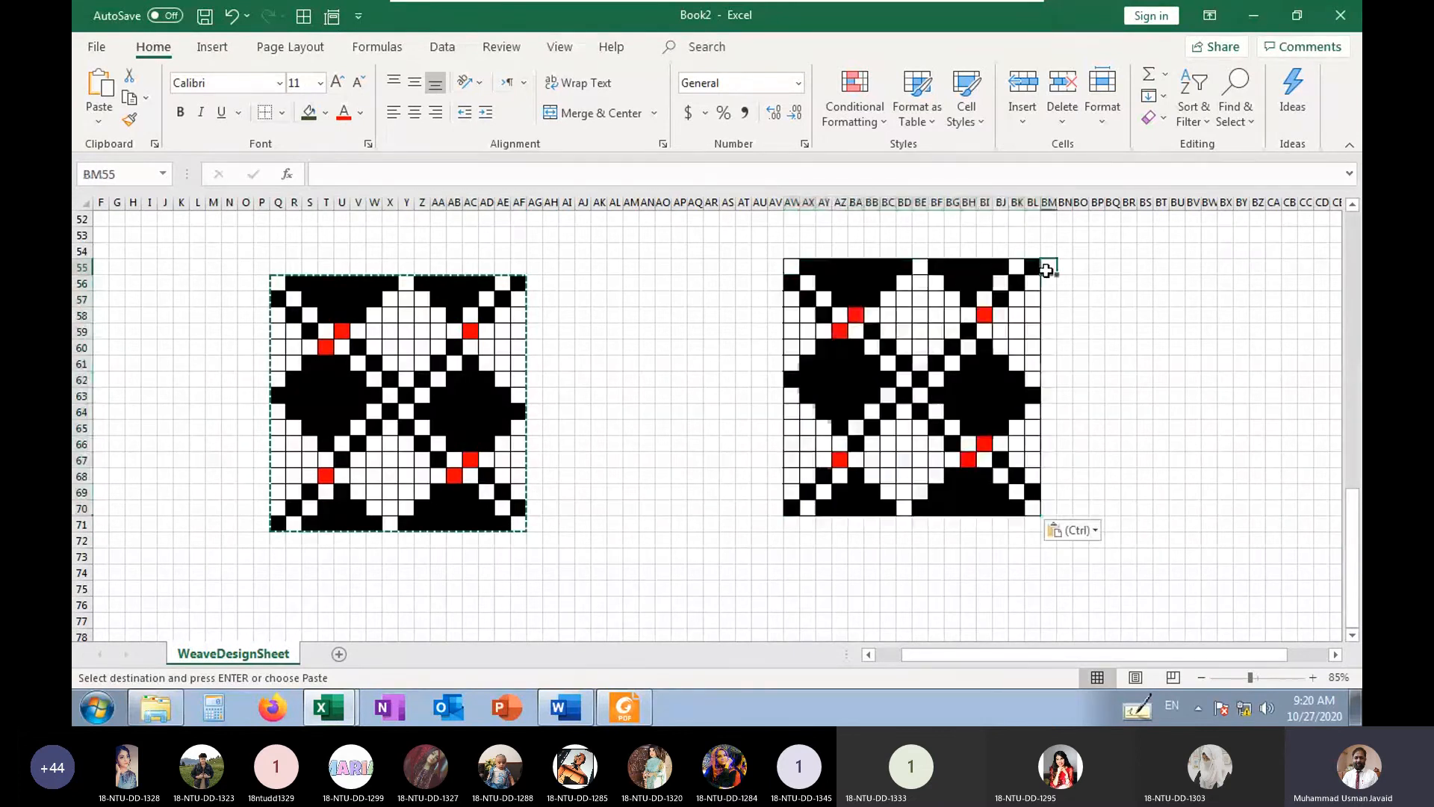
key("ctrl+v")
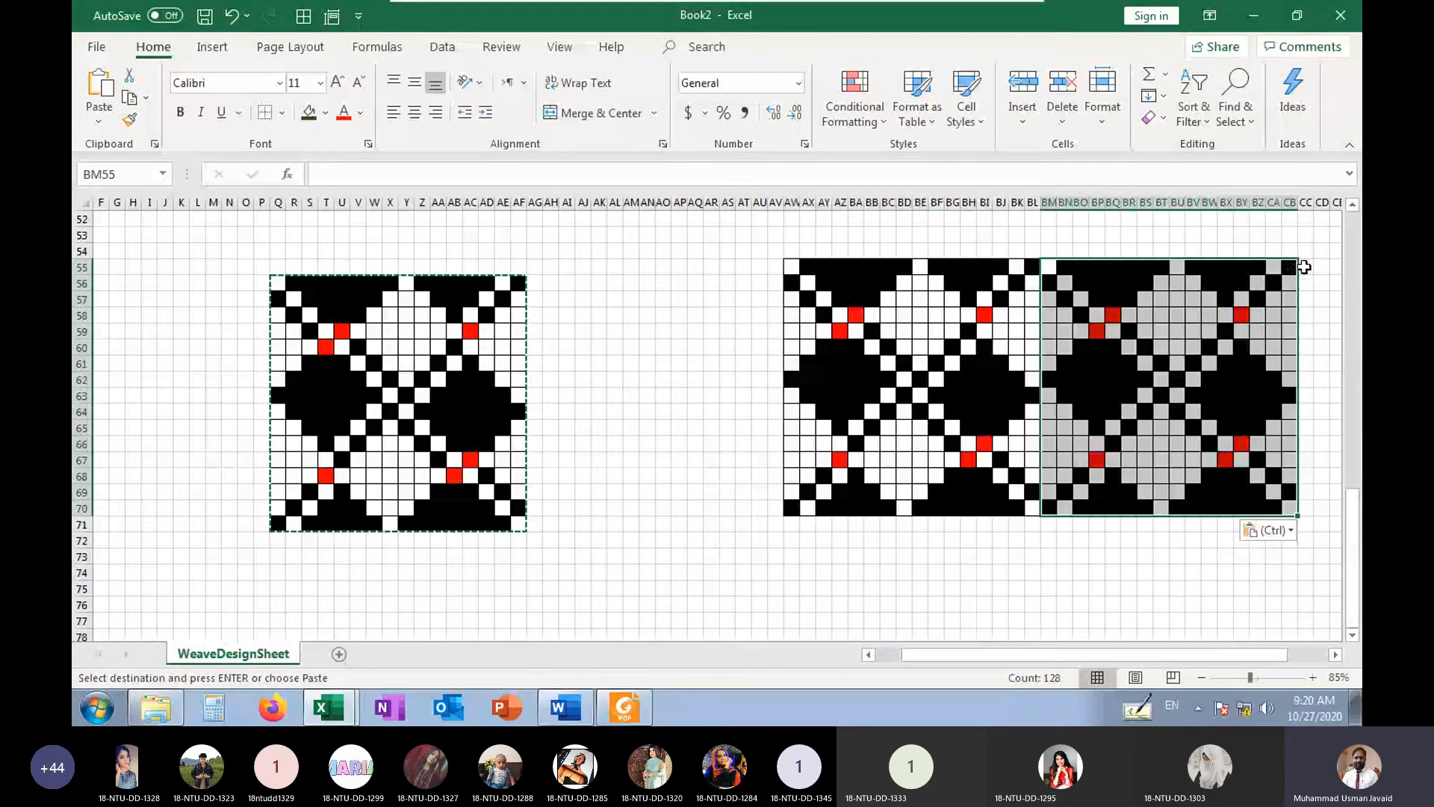
left_click(1303, 266)
key("ctrl+v")
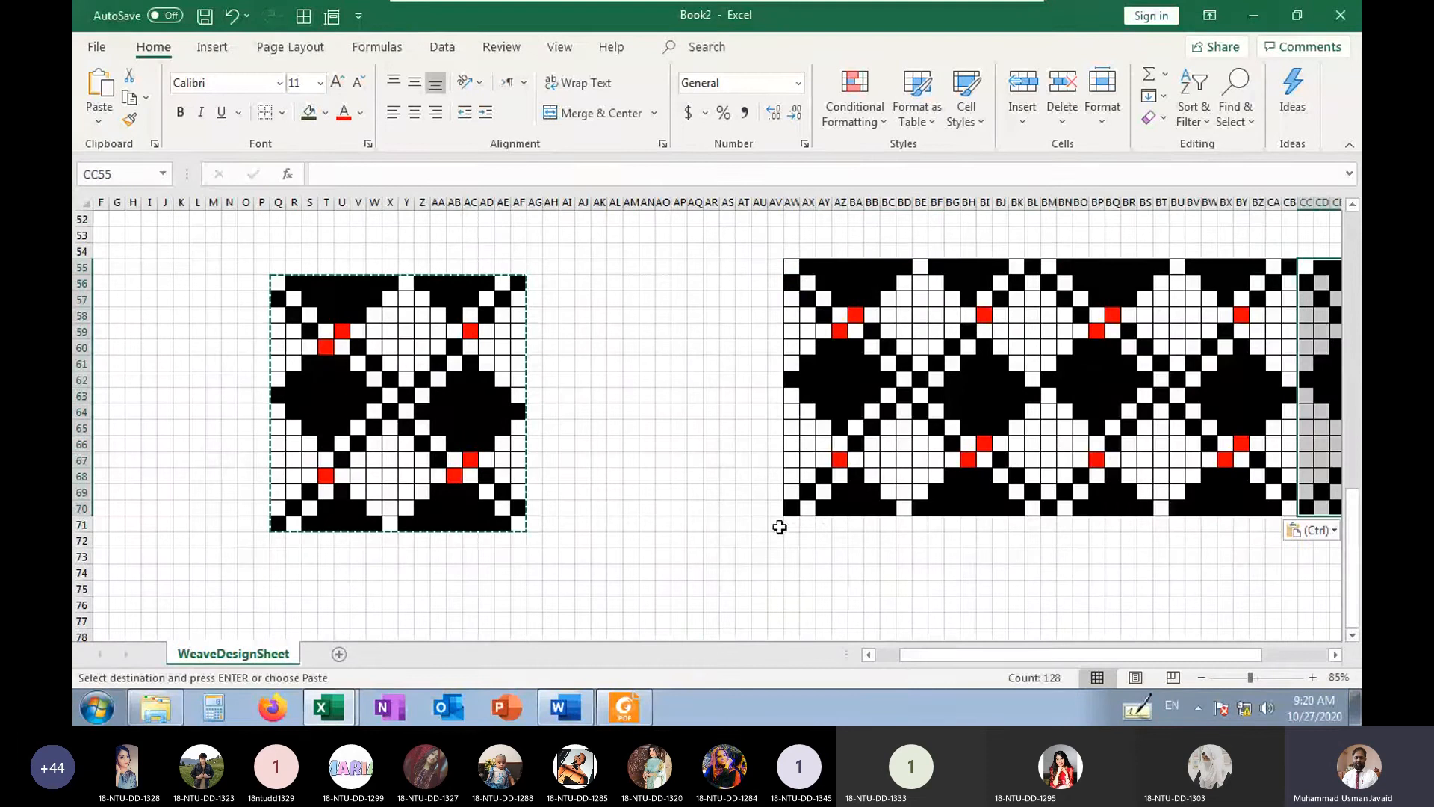
Paste a second row of three weave repeats directly below, at AW71, BM71 and CC71
left_click(792, 524)
key("ctrl+v")
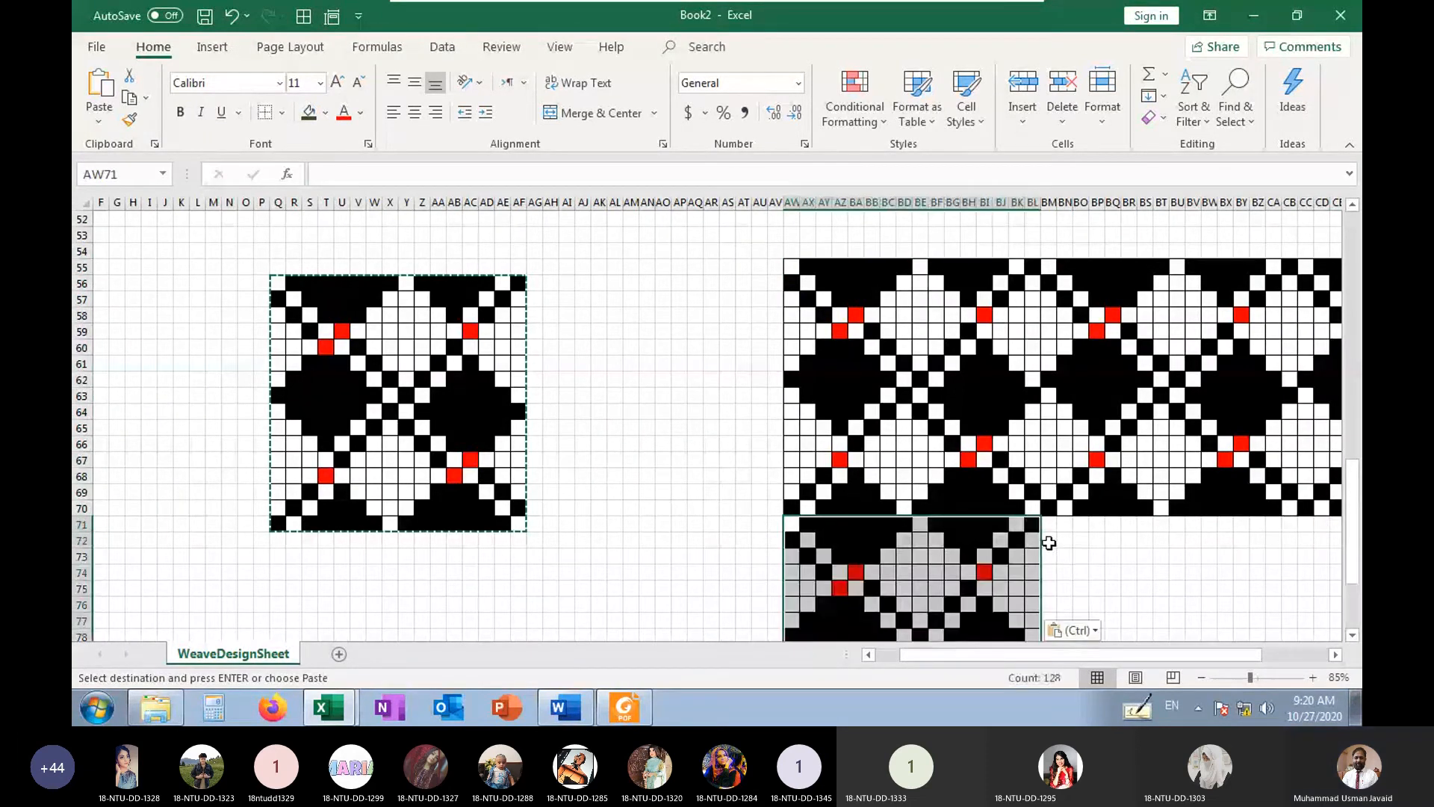
left_click(1049, 526)
key("ctrl+v")
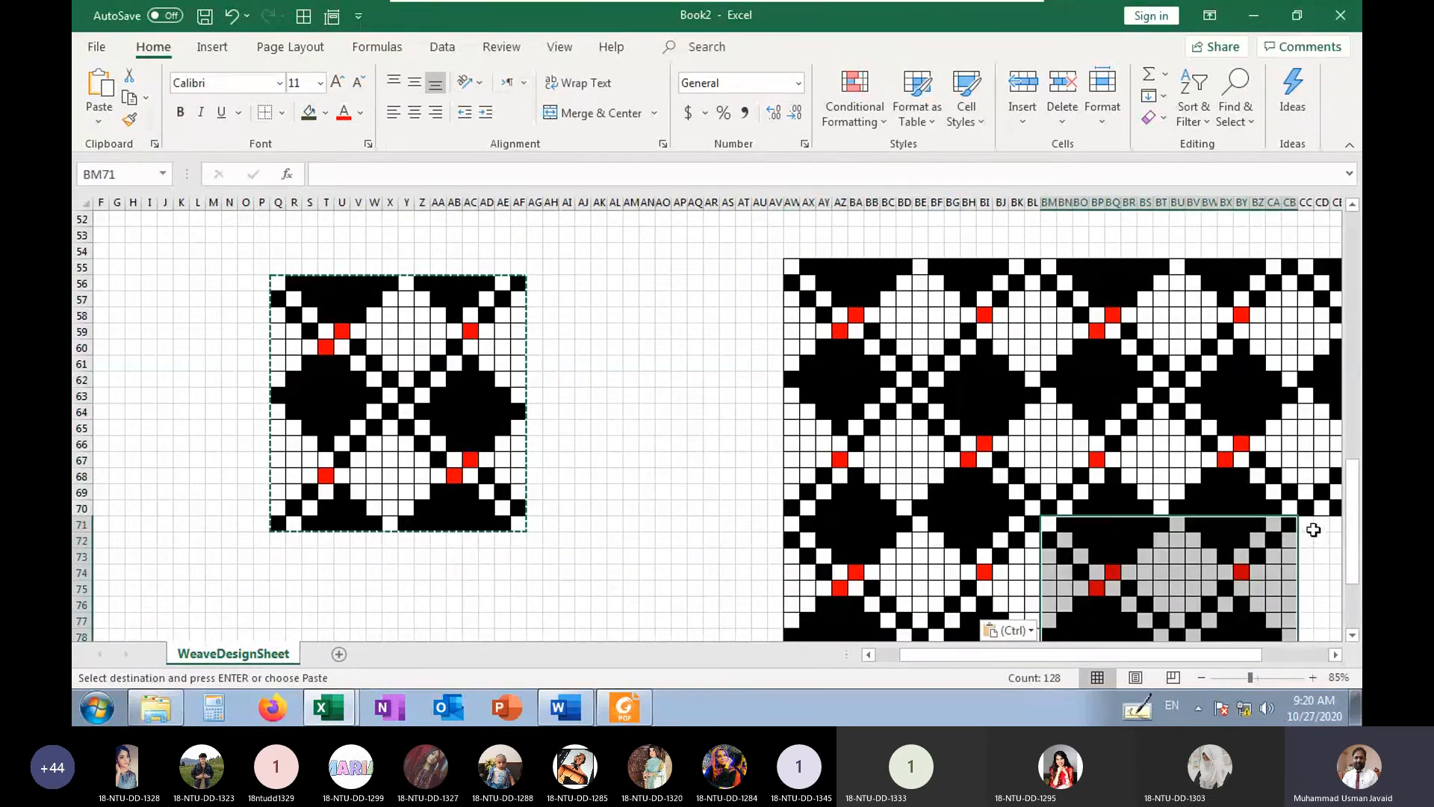
left_click(1307, 526)
key("ctrl+v")
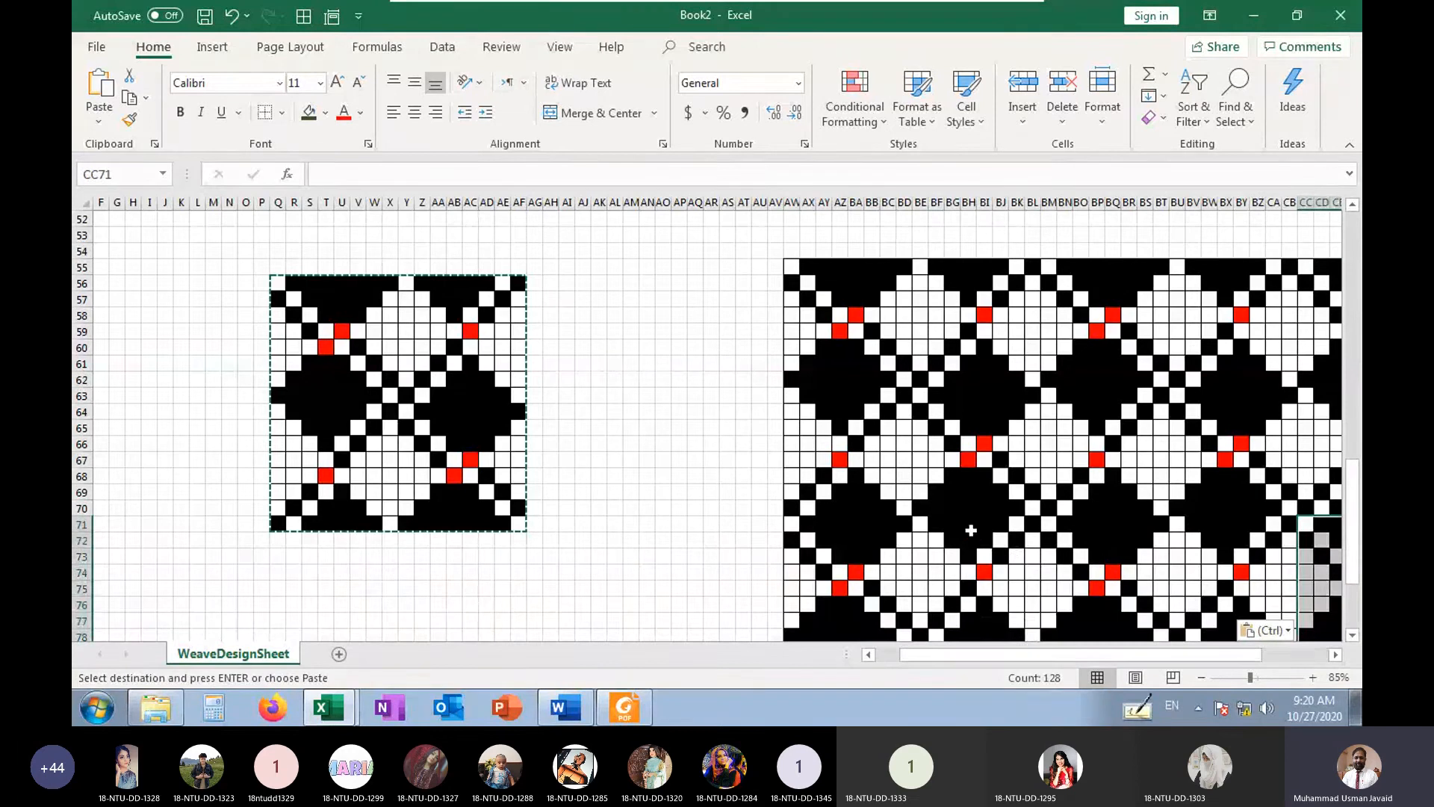
scroll(971, 530, "down", 1, "ctrl")
left_click(1164, 571)
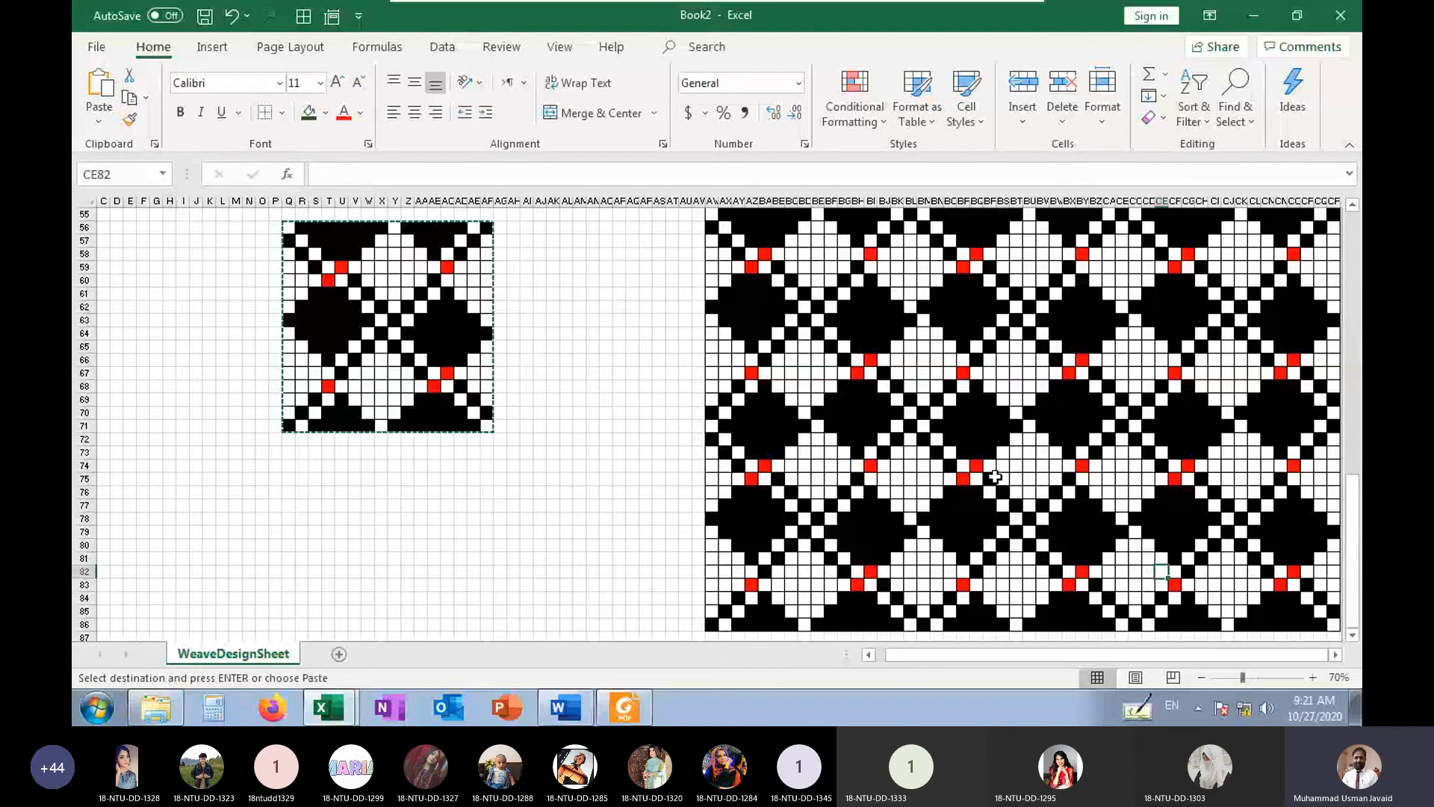
Fill U68:AA68 in the original repeat with n to highlight the horizontal float in blue
scroll(994, 477, "up", 1)
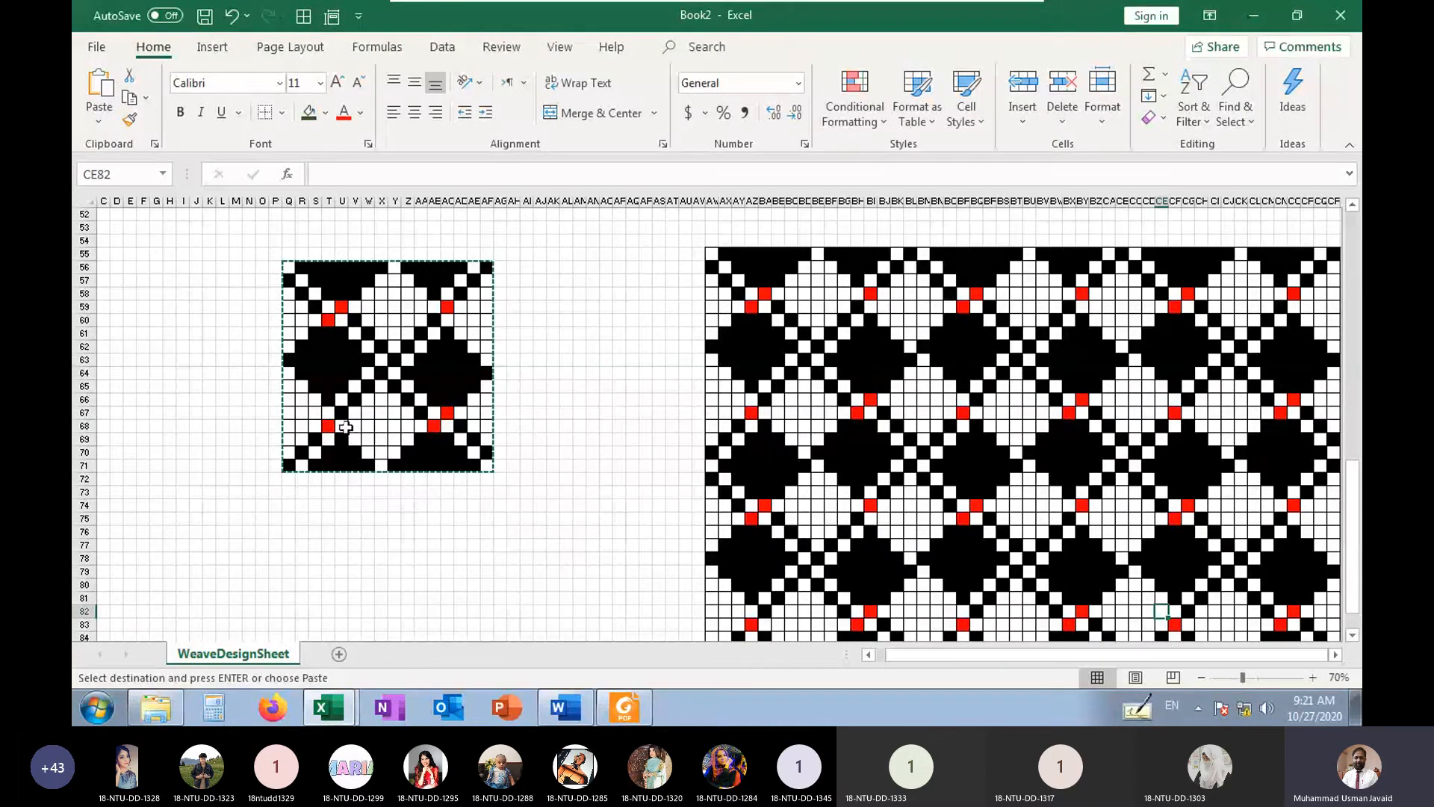
left_click_drag(346, 427, 419, 428)
key("Return")
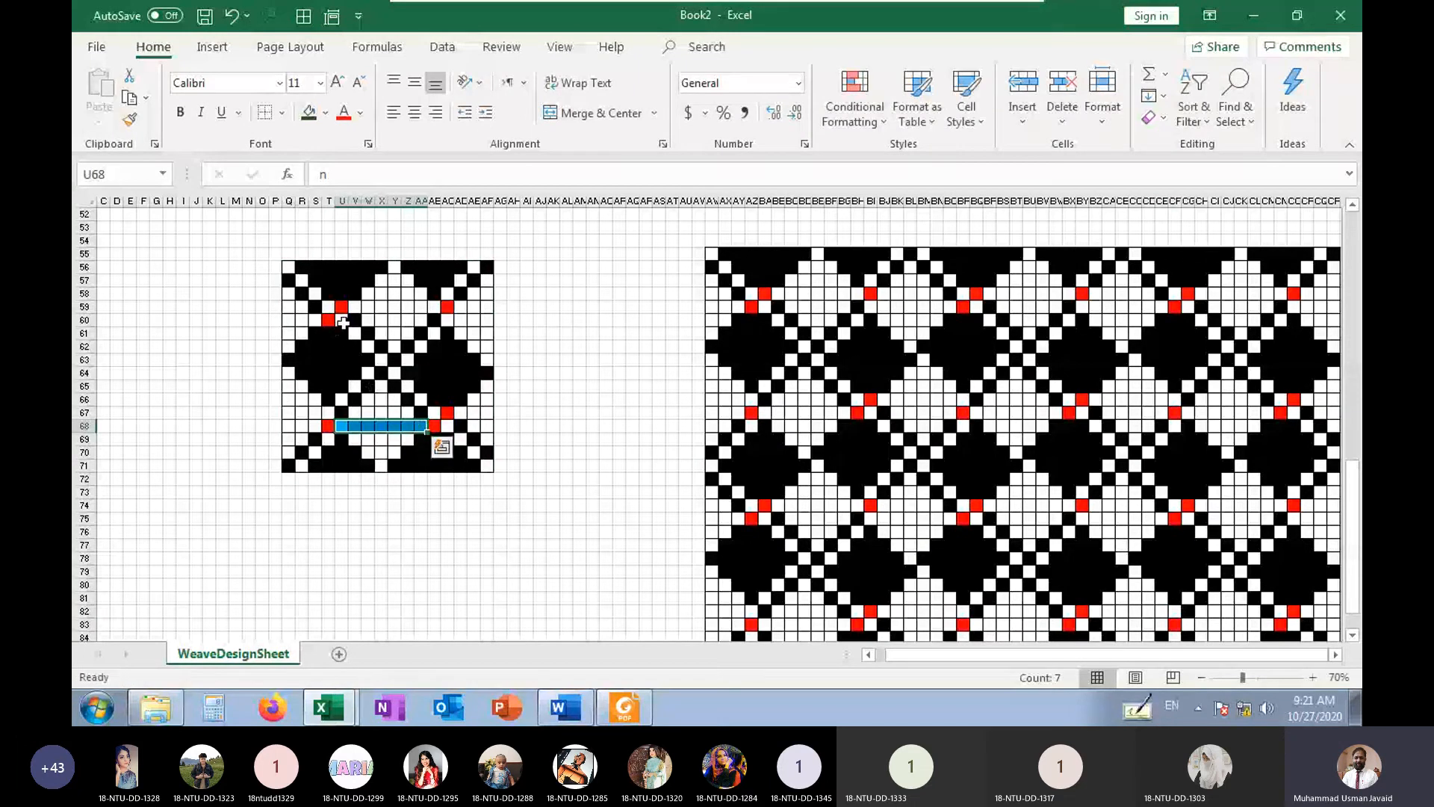
Fill T60:T66 in the original repeat with z to highlight the vertical float in red
left_click_drag(328, 319, 323, 403)
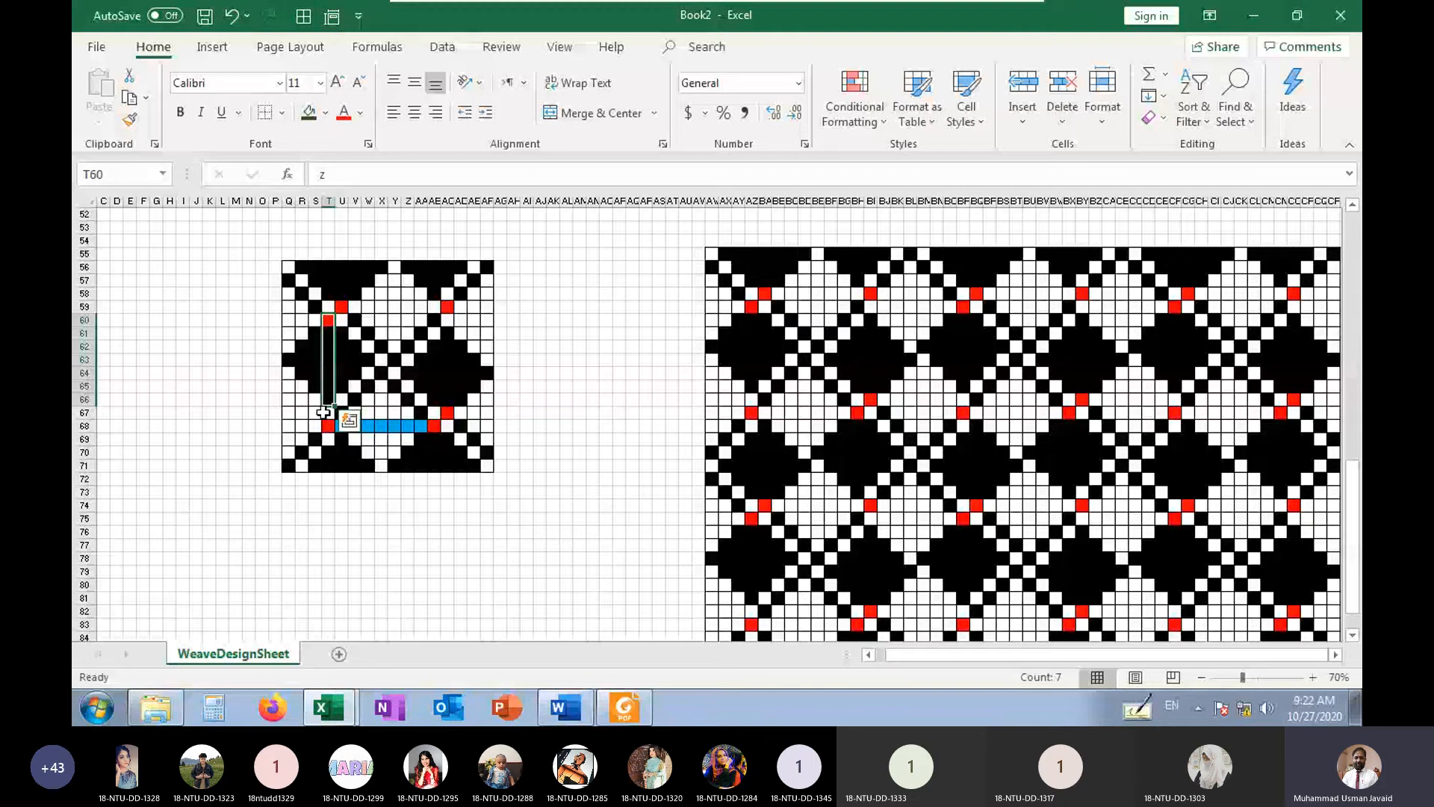
type("z")
key("ctrl+Return")
left_click(209, 412)
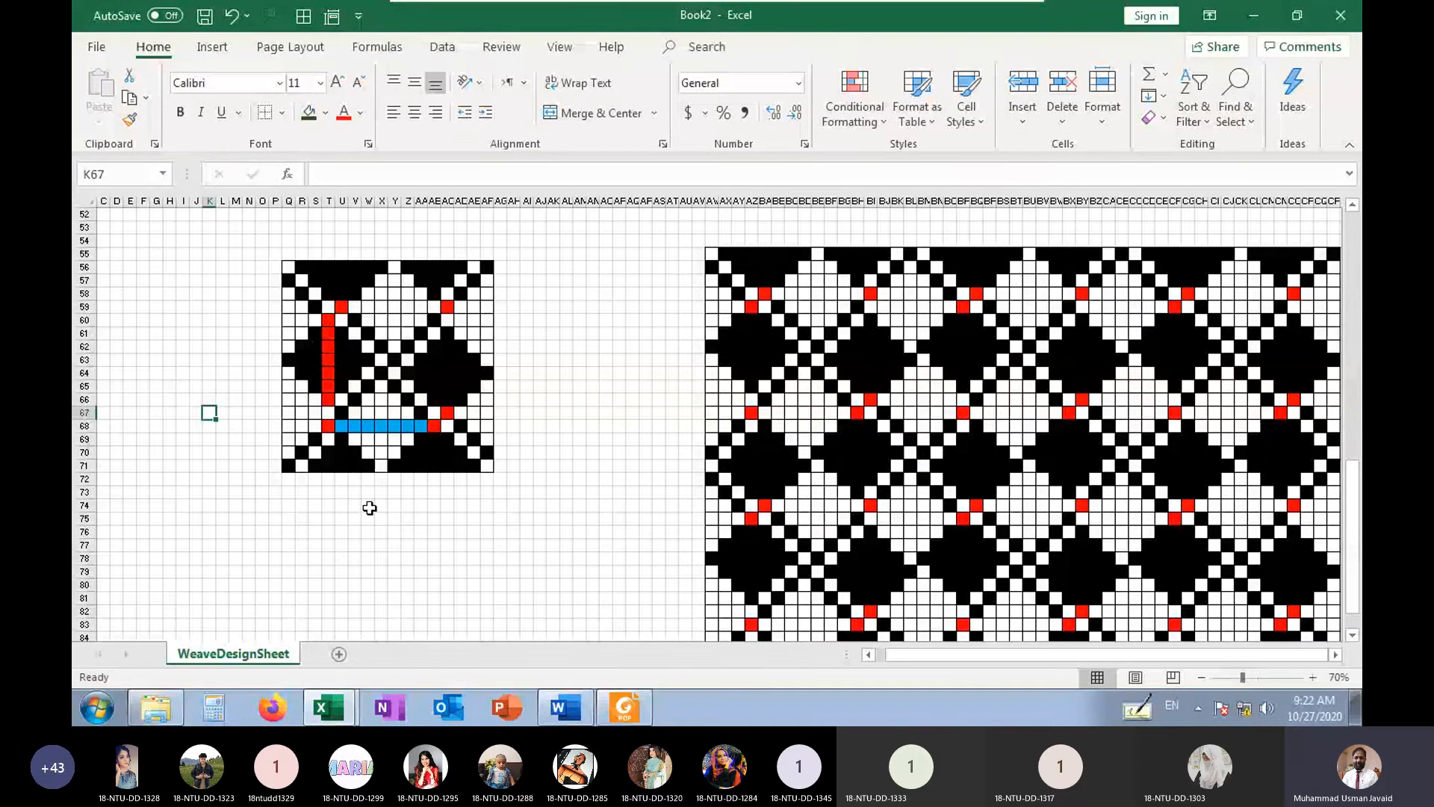
Enter the float-length note RS/2)-1 in cell S75 below the original repeat
left_click(314, 518)
type("R")
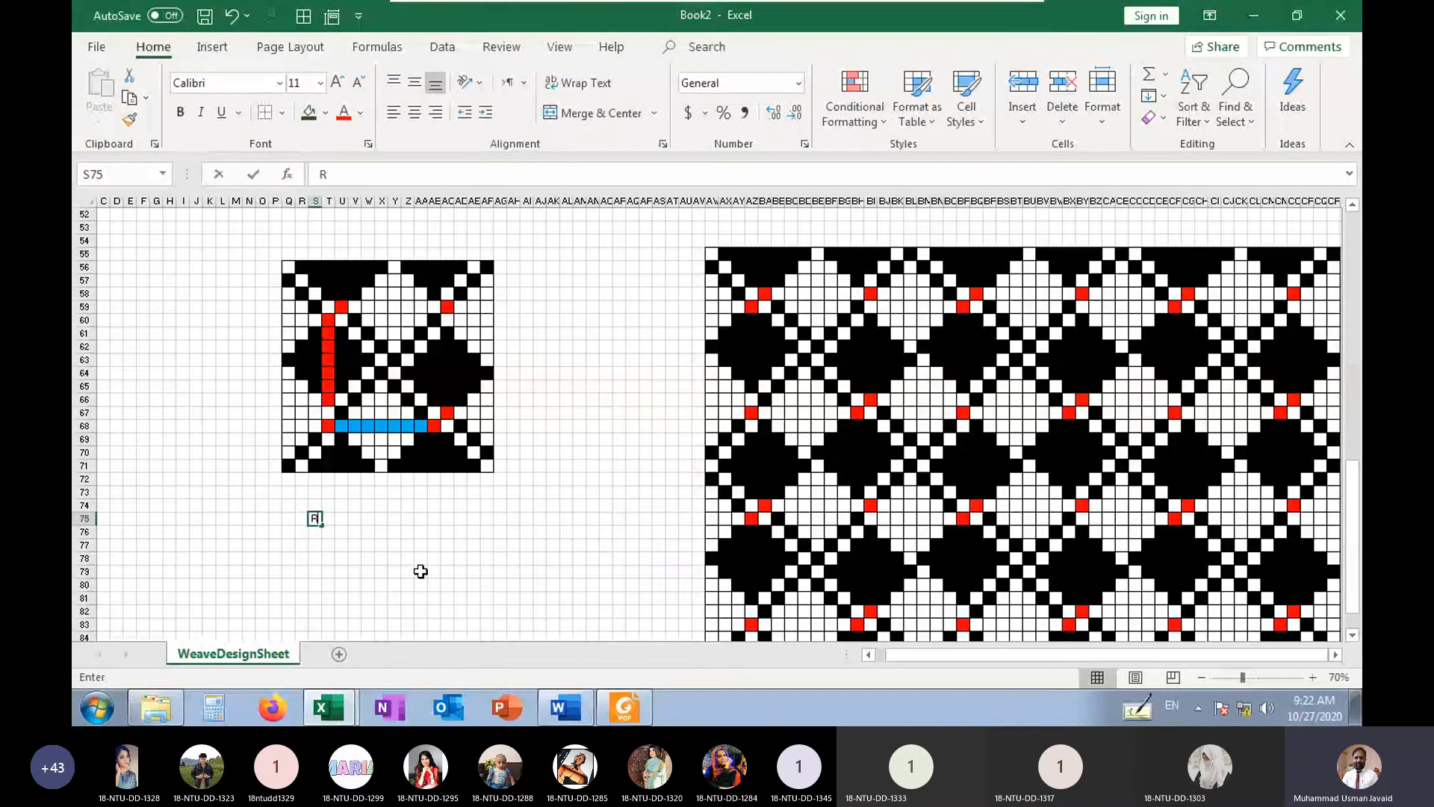
type("peat")
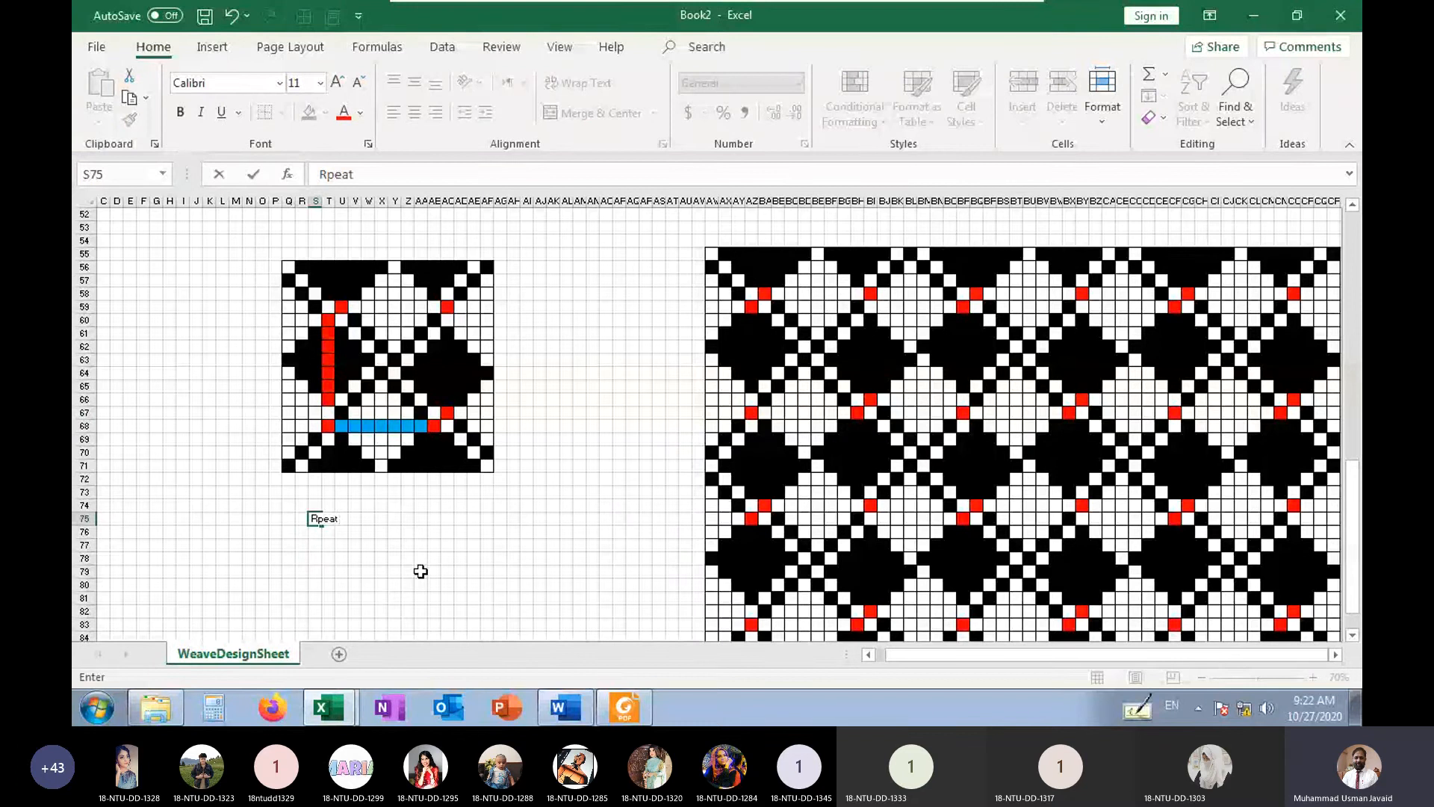
key("BackSpace")
key("BackSpace")
key("BackSpace")
key("BackSpace")
type("S/")
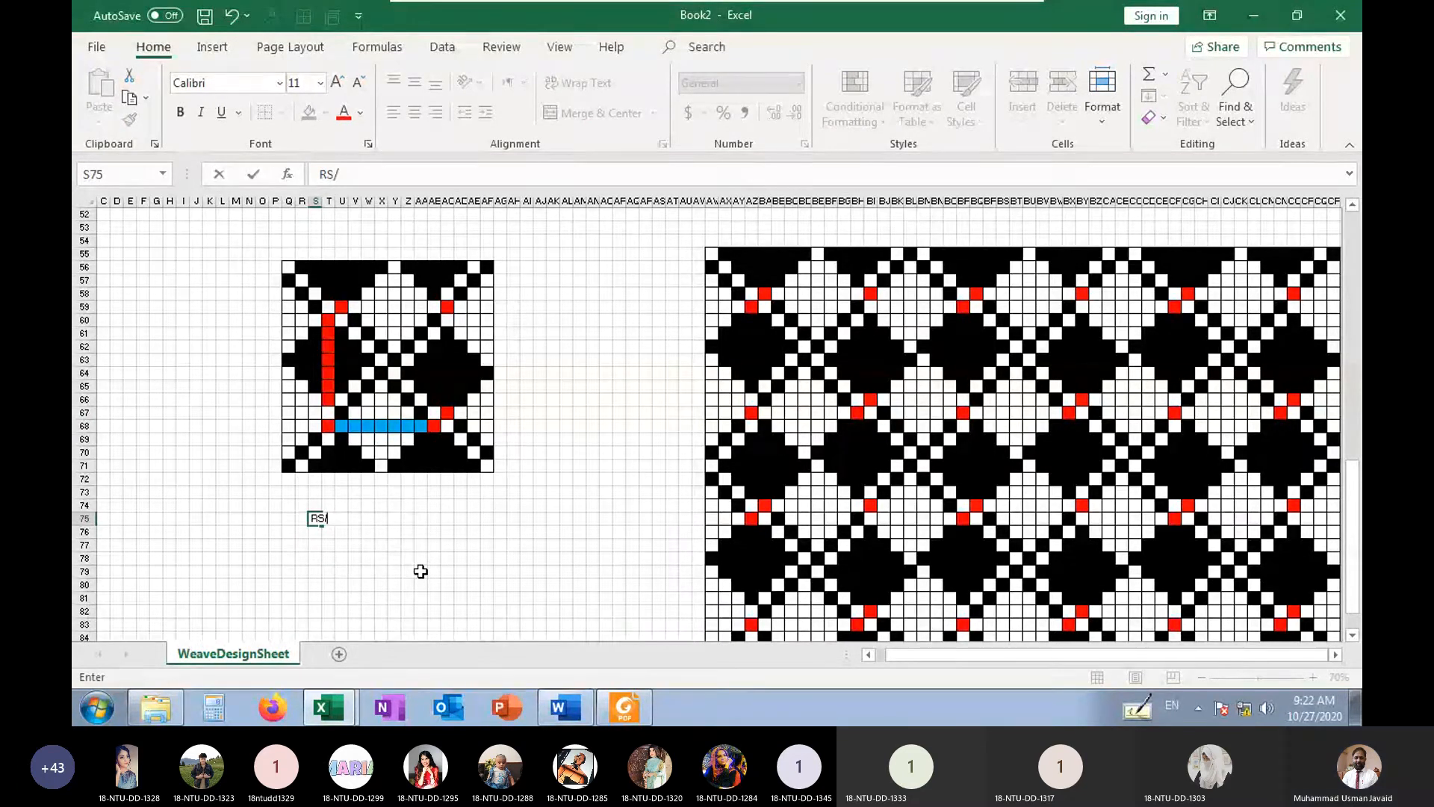
type("2")
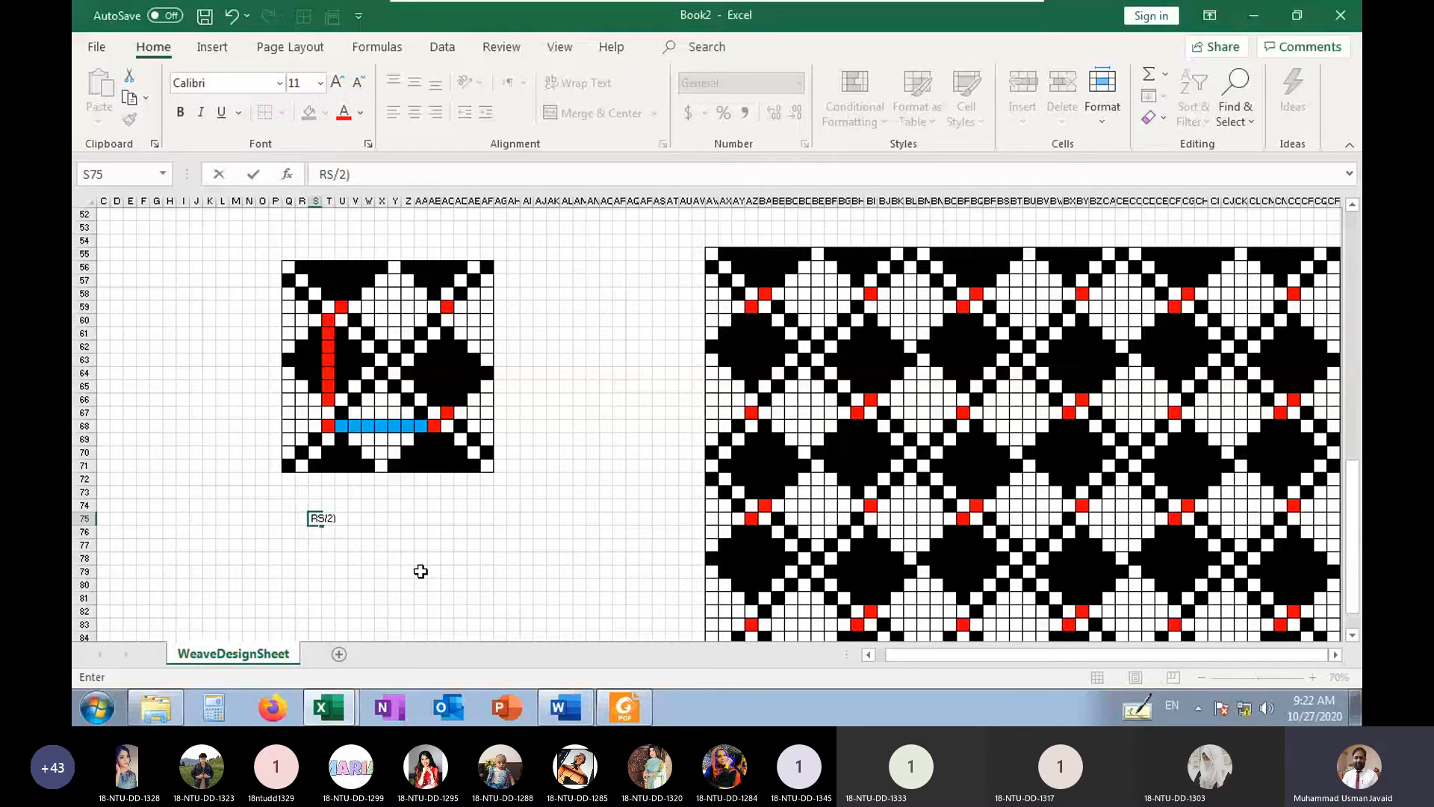
type(")-1")
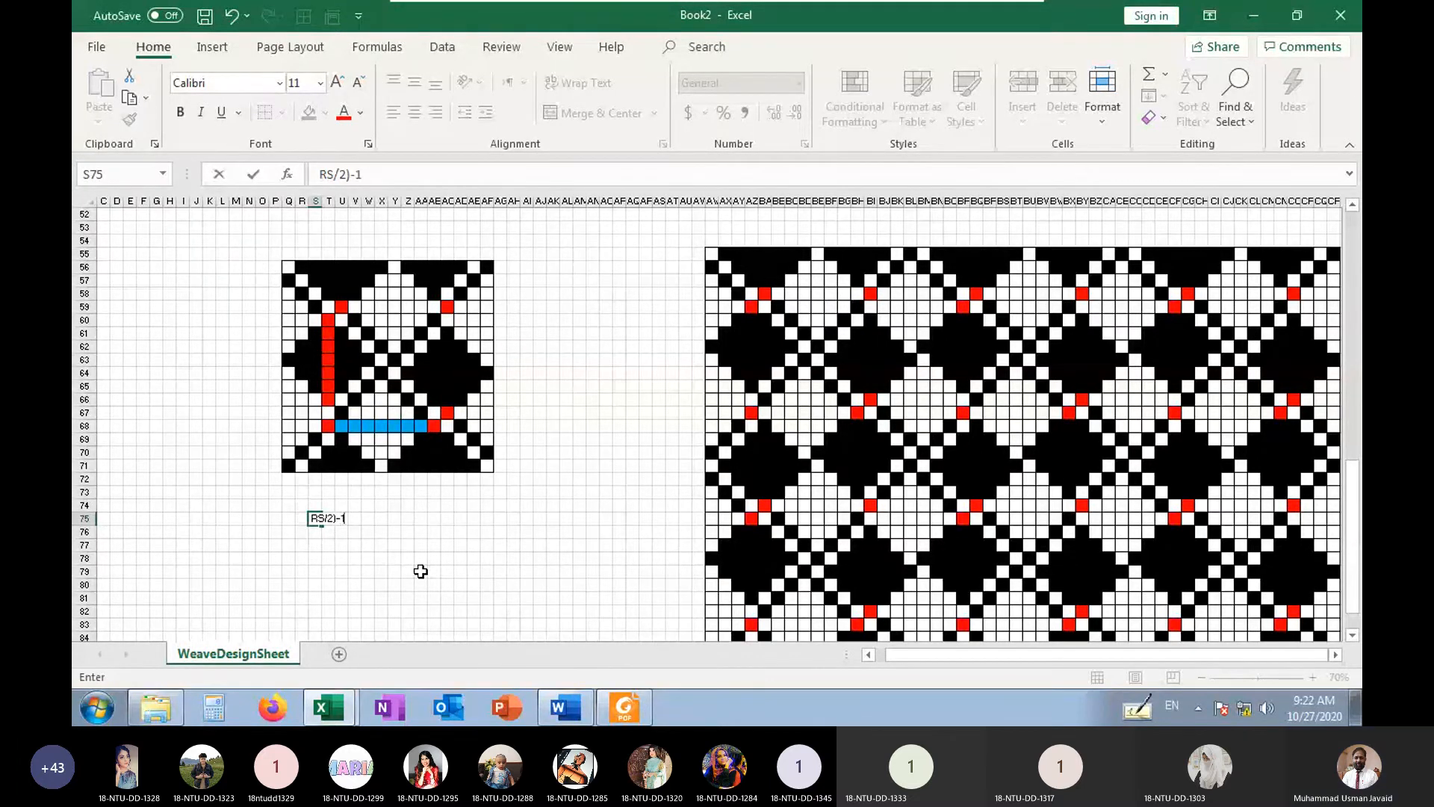
key("Return")
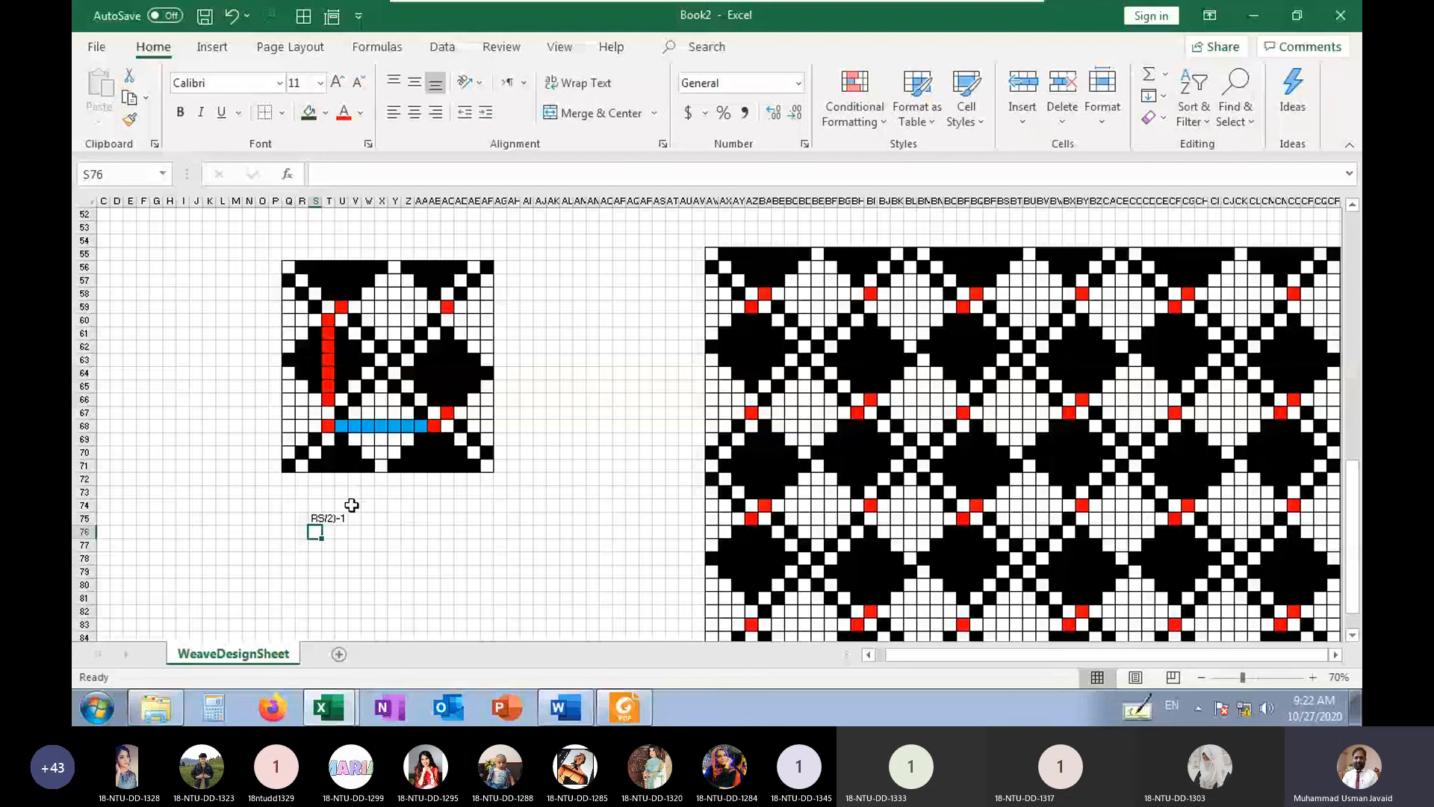
Add the missing opening parenthesis to the note in S75 so it reads (RS/2)-1
left_click(321, 516)
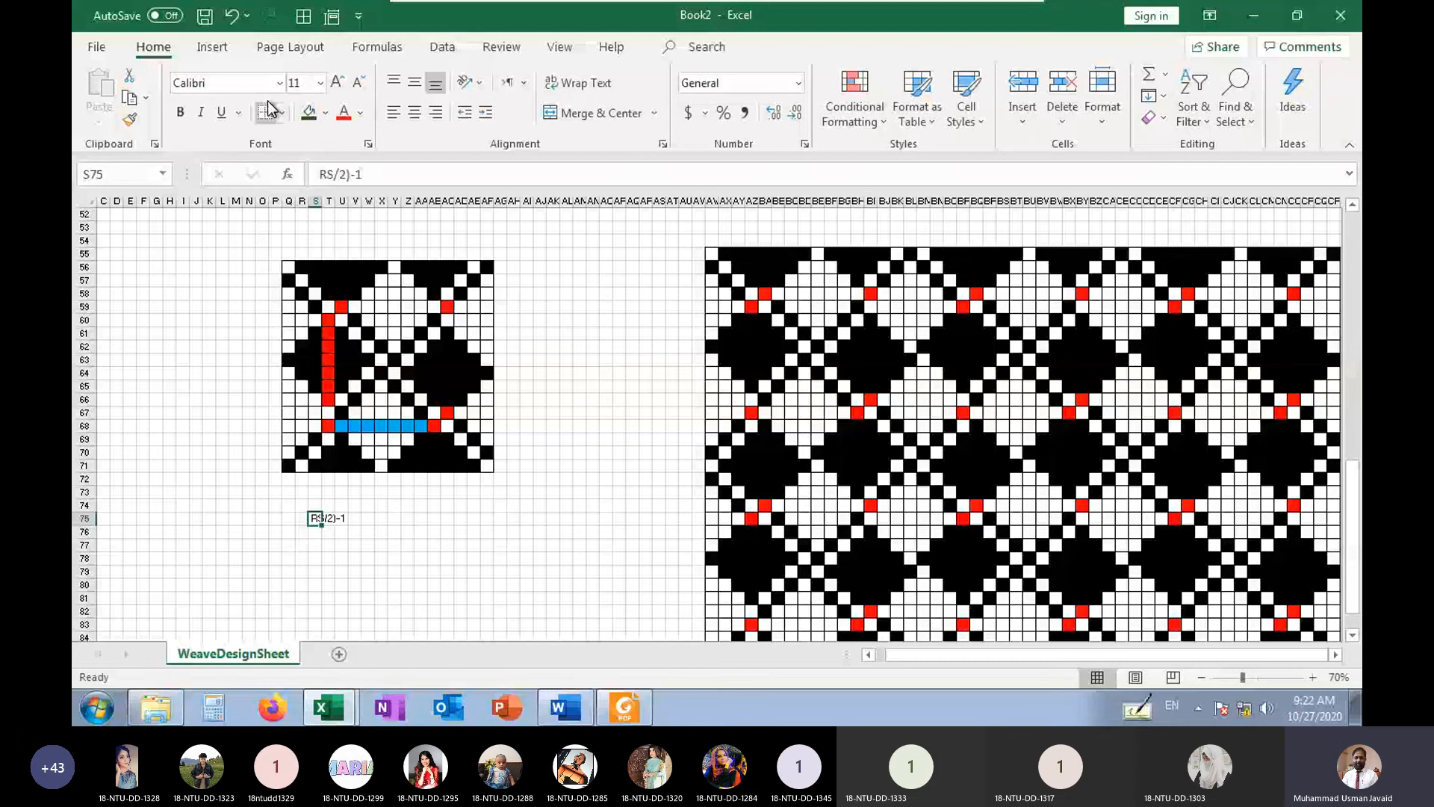
left_click(320, 174)
type("(")
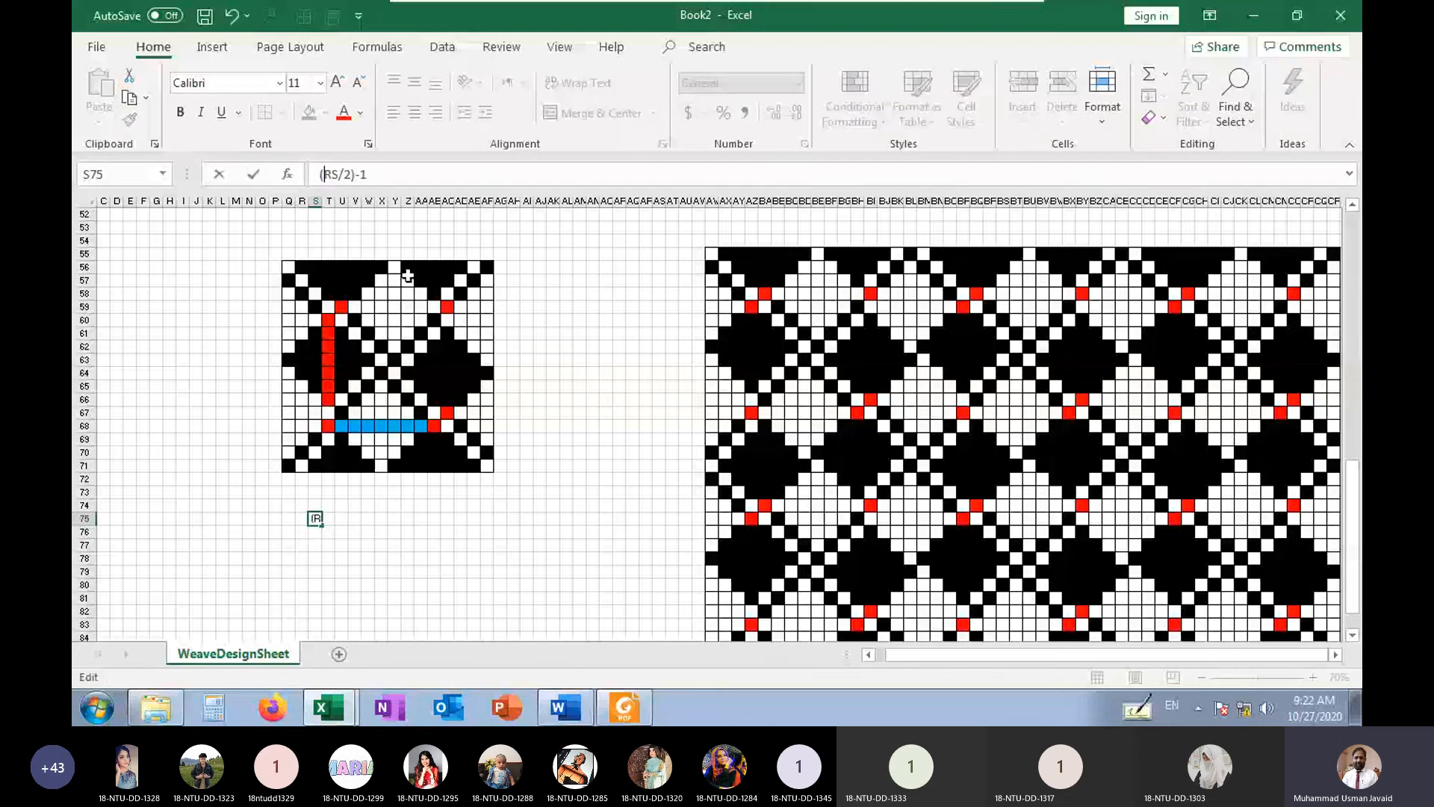
key("Return")
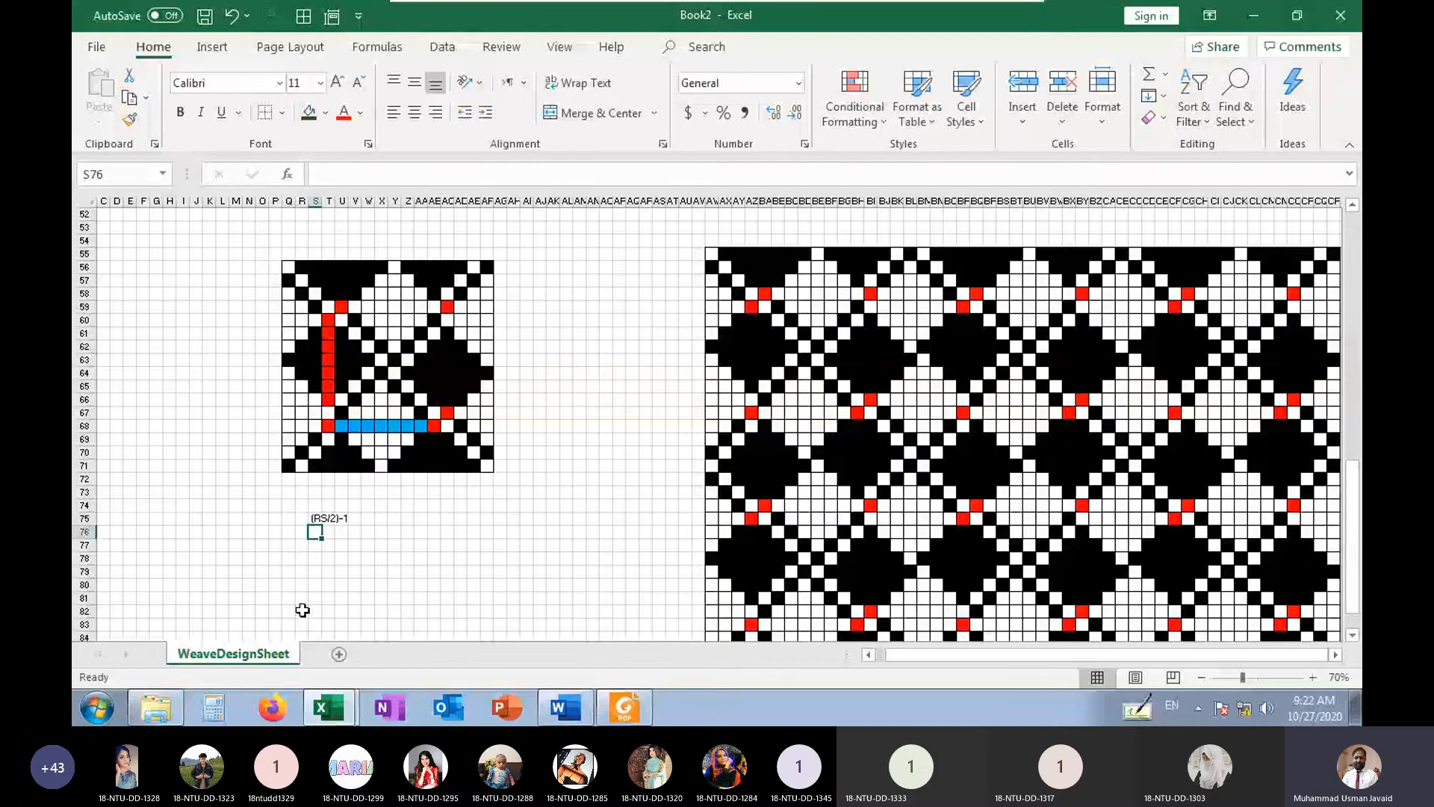
Enlarge the (RS/2)-1 note in S75 to font size 20
left_click(318, 517)
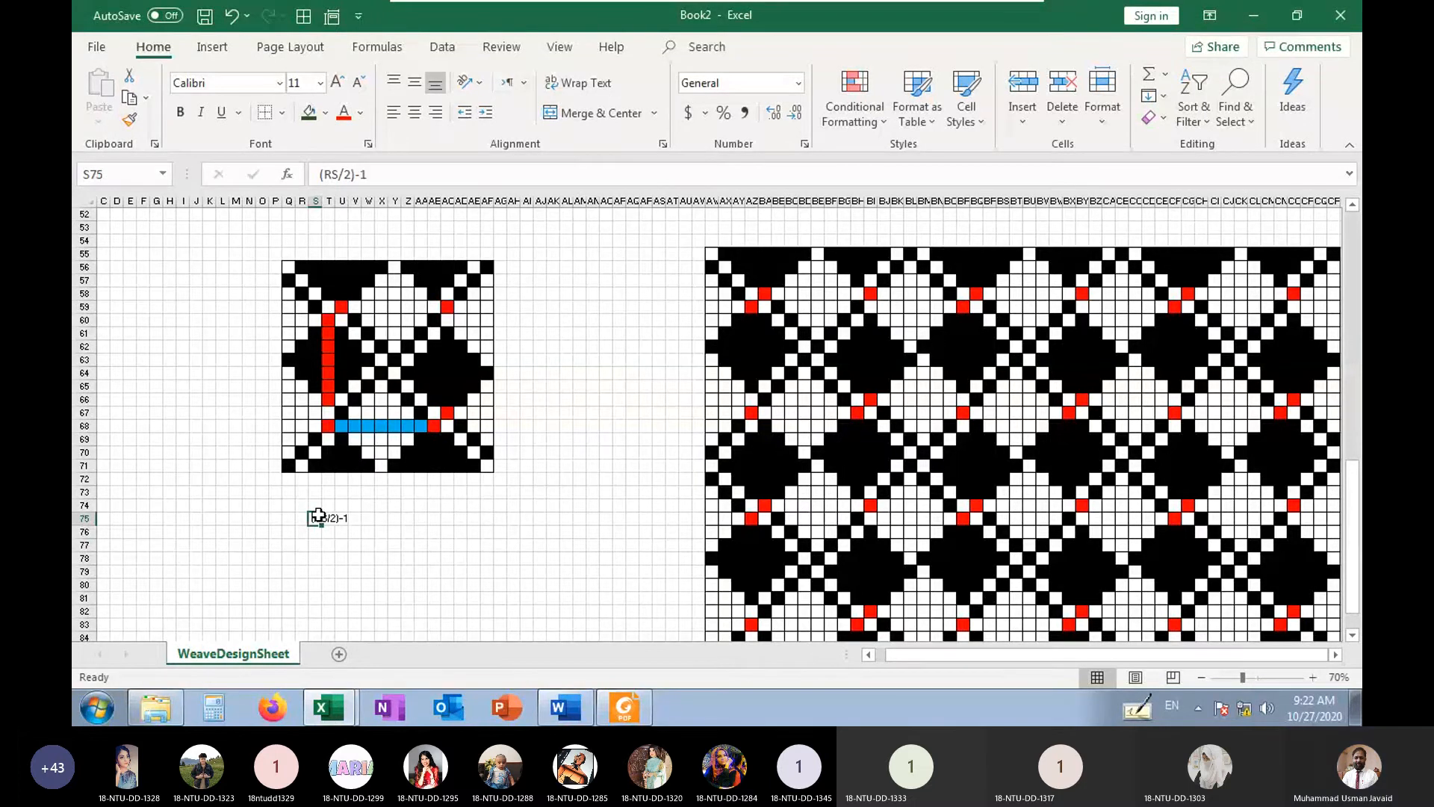
left_click(338, 82)
left_click(337, 82)
left_click(337, 82)
left_click(337, 82)
left_click(338, 82)
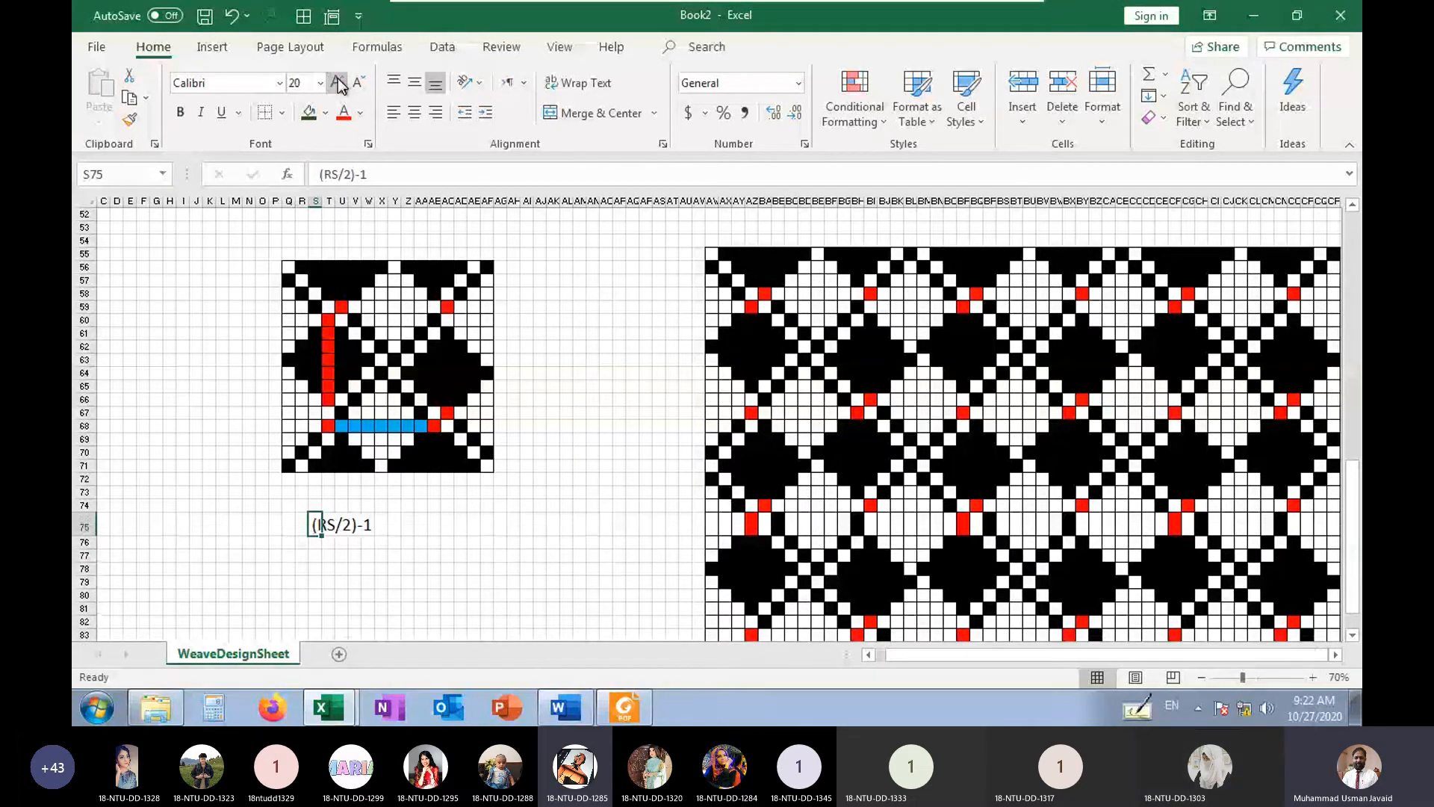
left_click(446, 569)
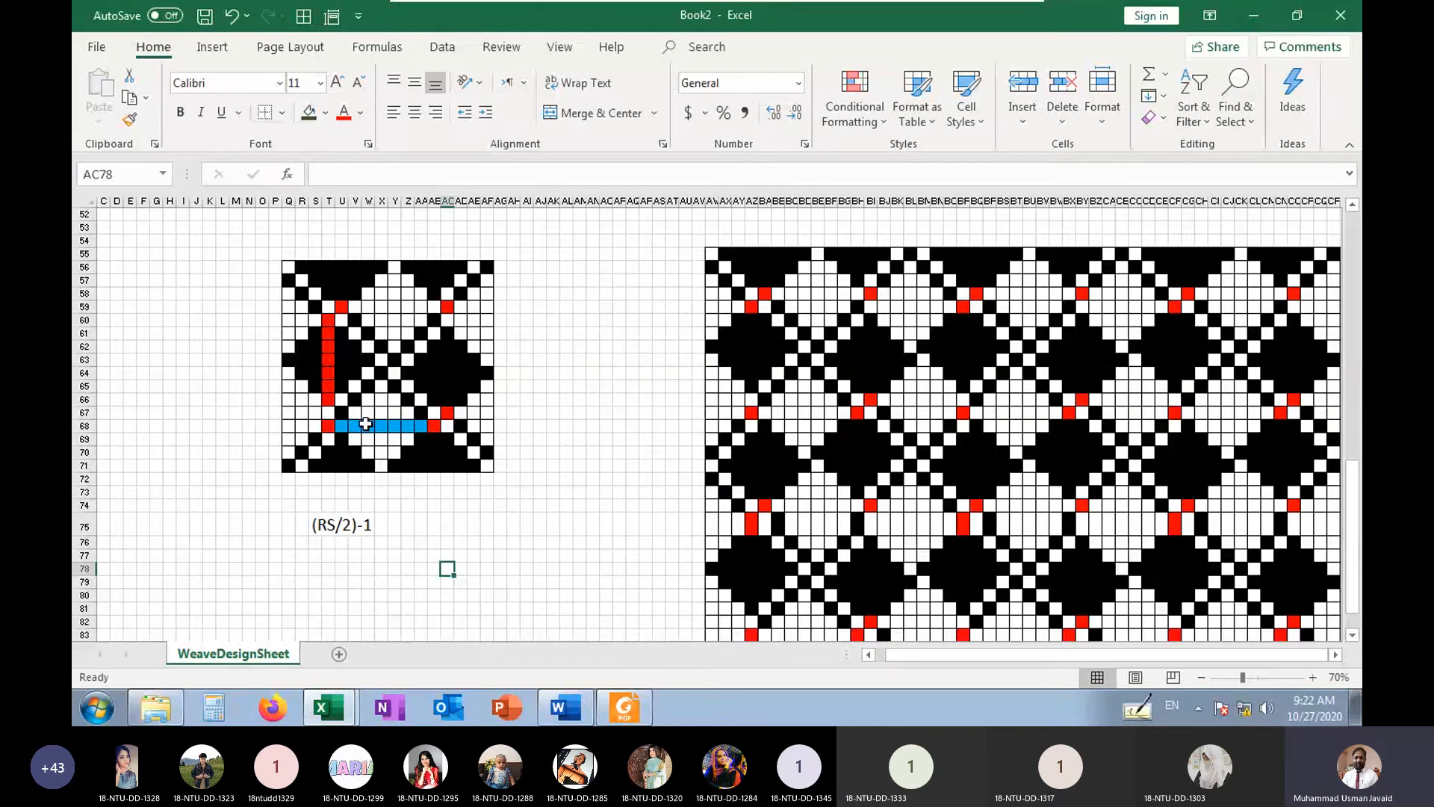
Select the blue horizontal float U68:AA68 to check how many cells it spans
left_click_drag(343, 426, 418, 426)
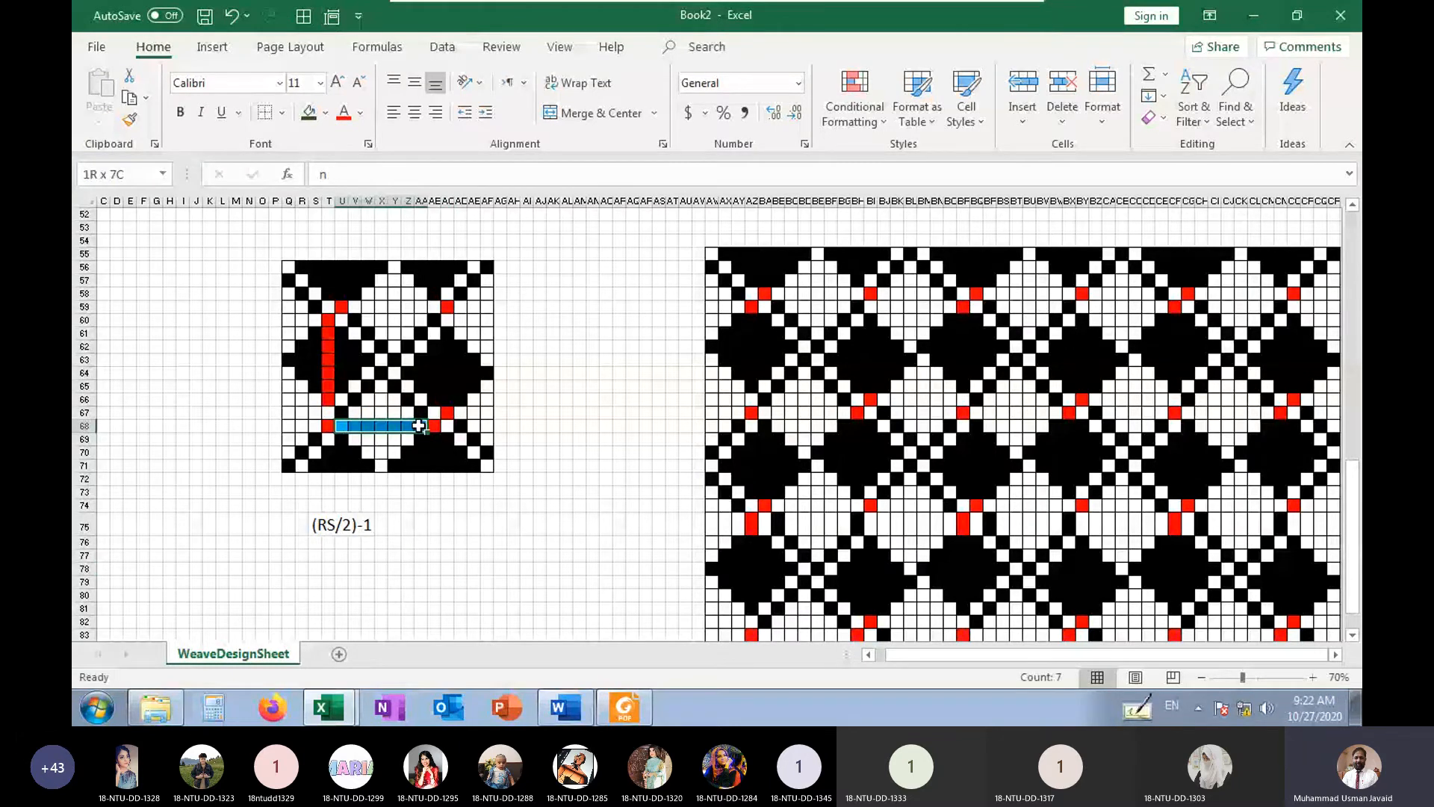
key("ctrl+v")
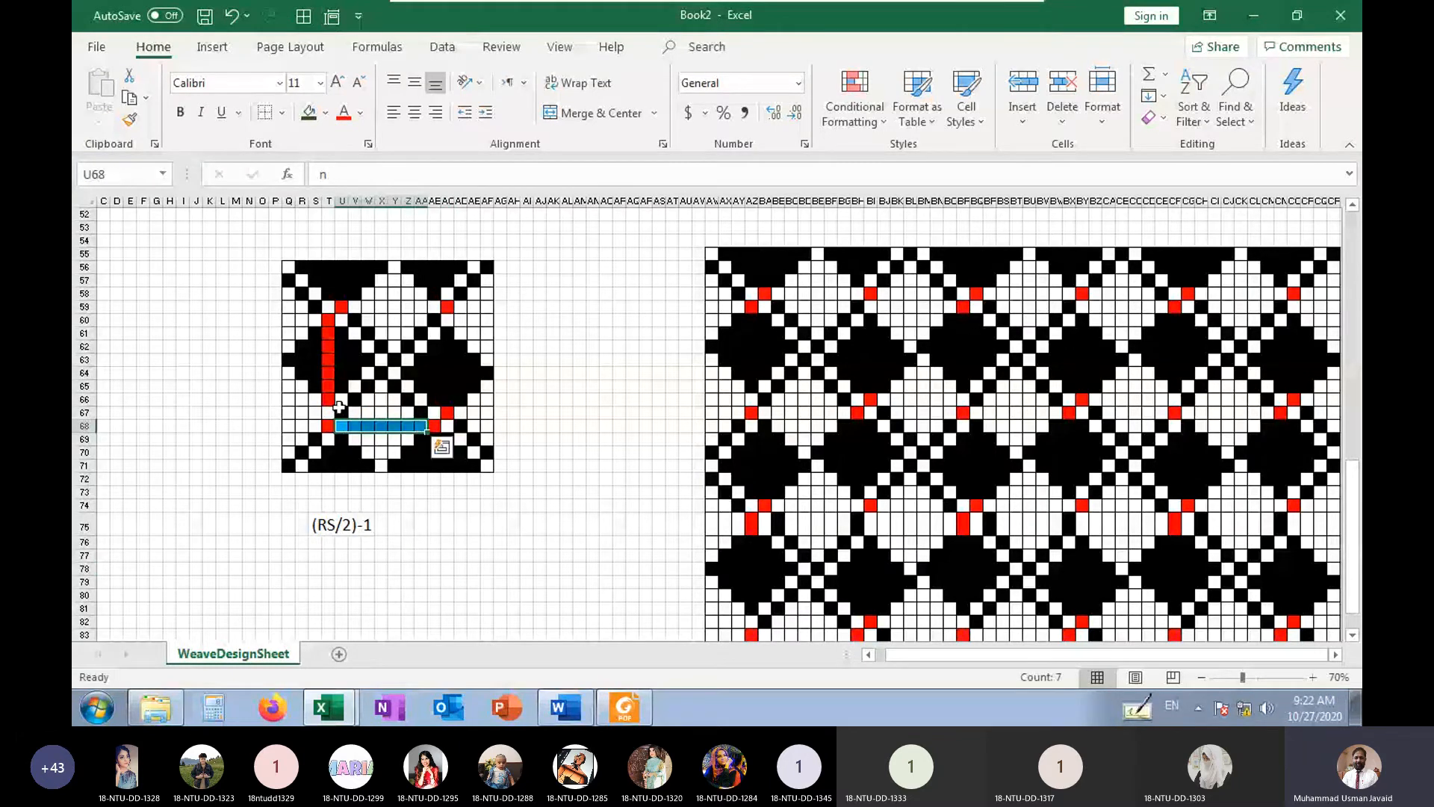
Select the red vertical float T60:T66 in the original repeat to check how many cells it spans
left_click_drag(328, 400, 322, 322)
key("ctrl+v")
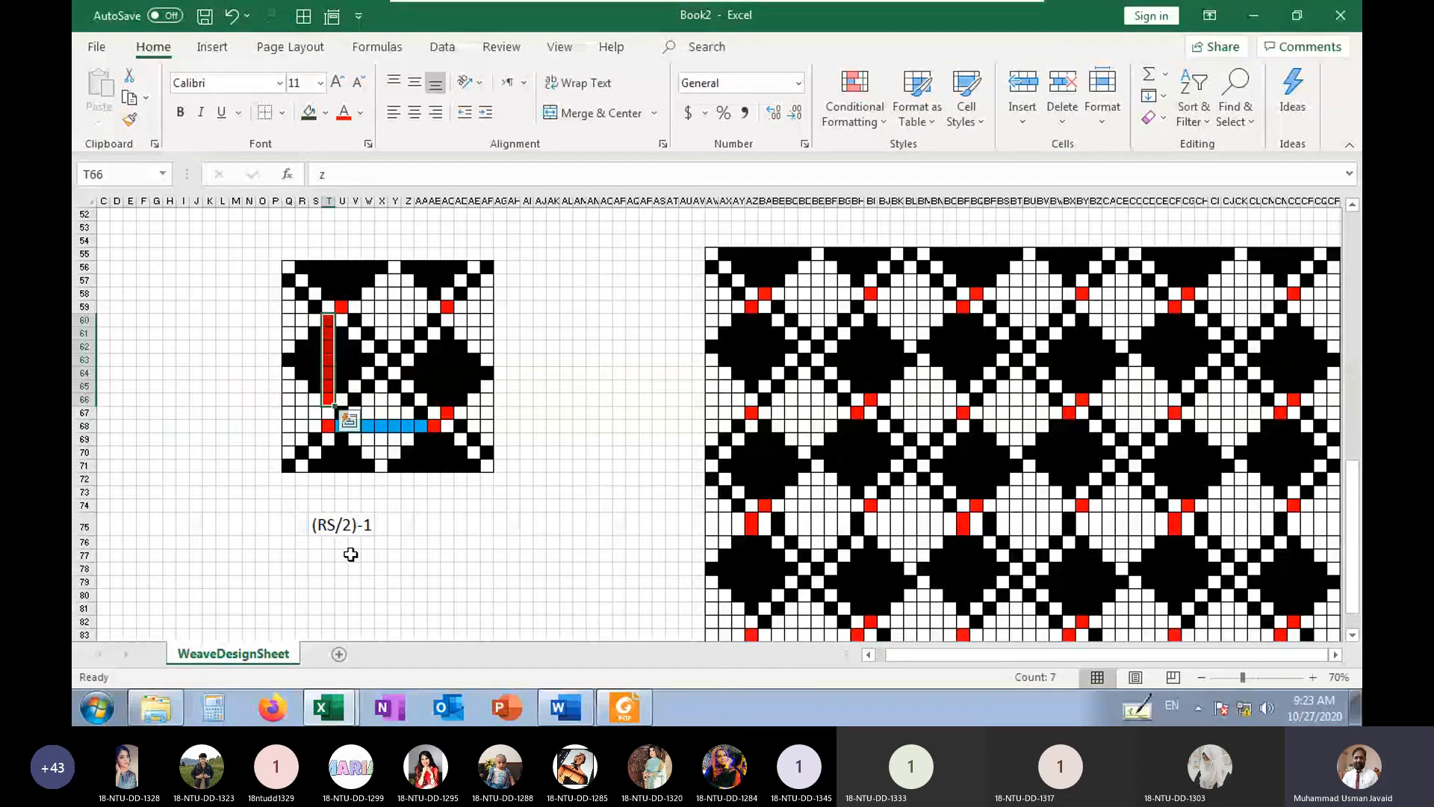
Undo the recent font-size increases on the (RS/2)-1 note in S75, back to size 12
left_click(232, 16)
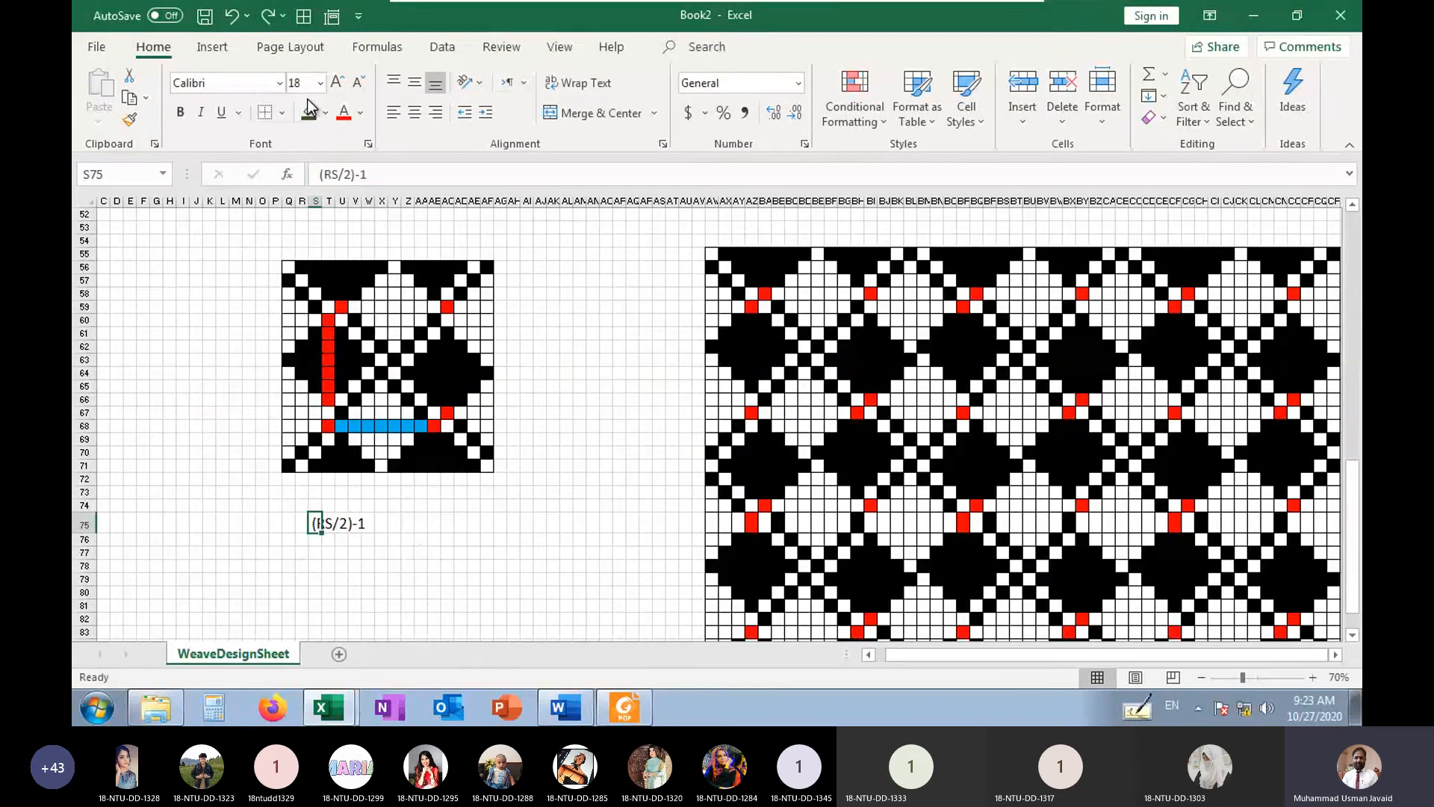
left_click(233, 15)
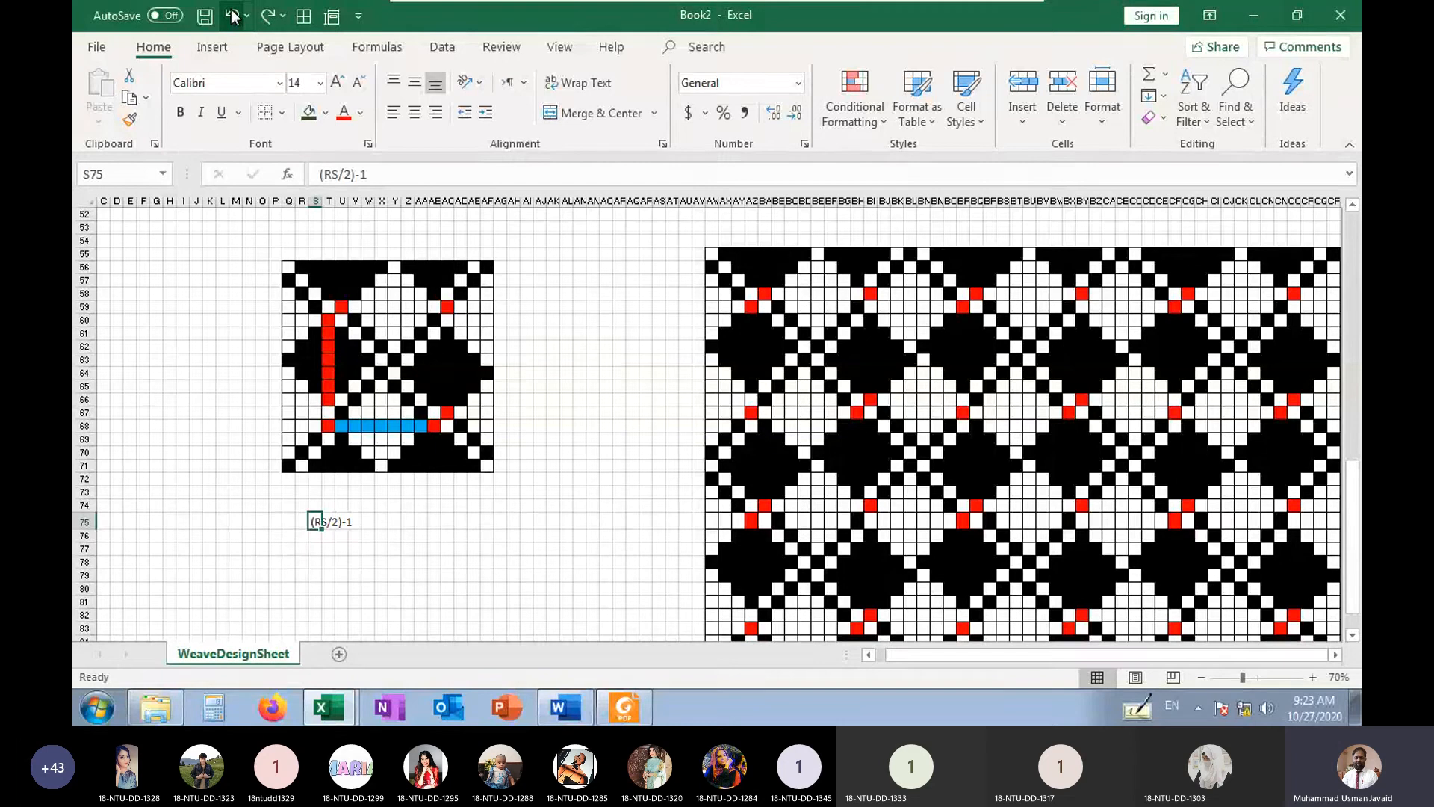
left_click(233, 14)
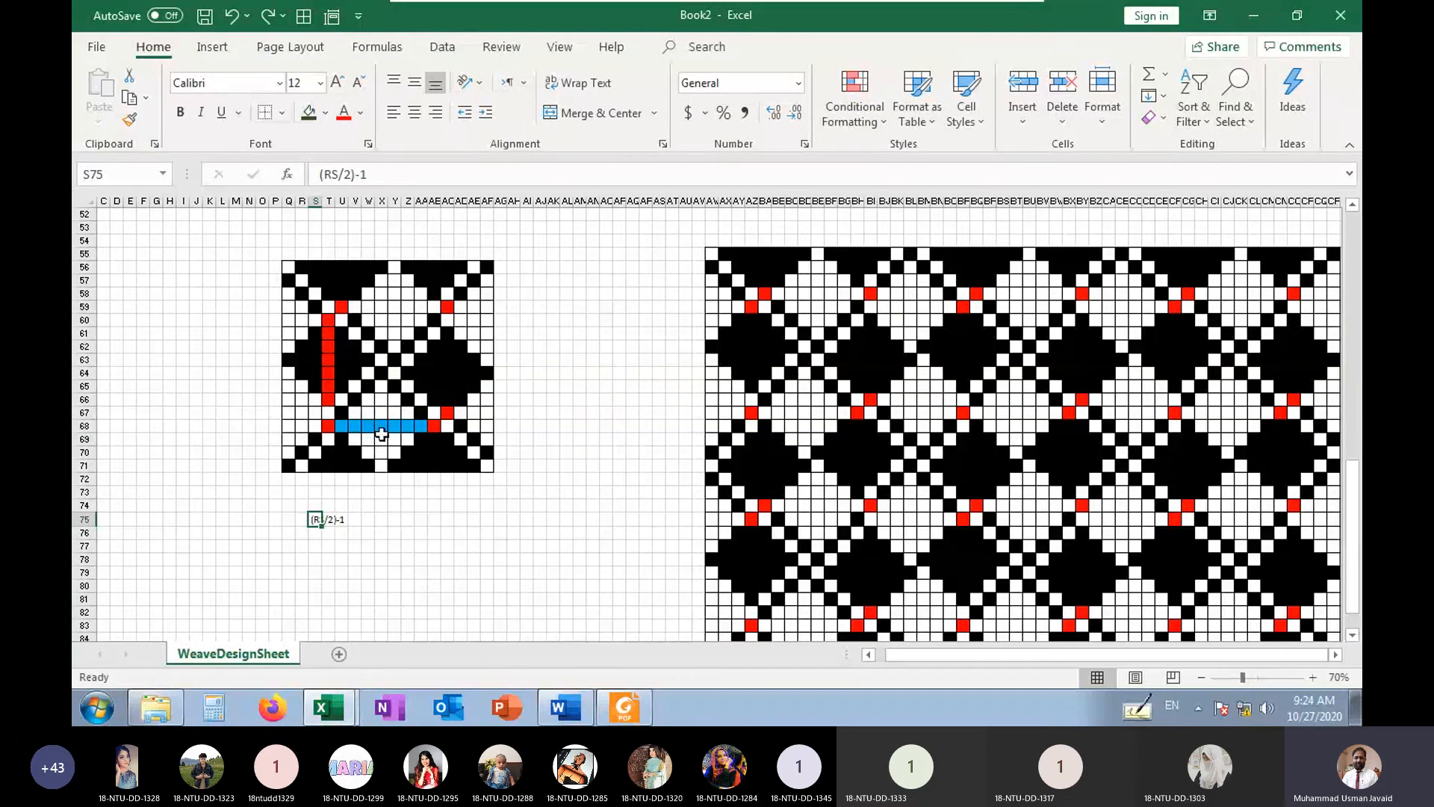
left_click_drag(384, 425, 421, 467)
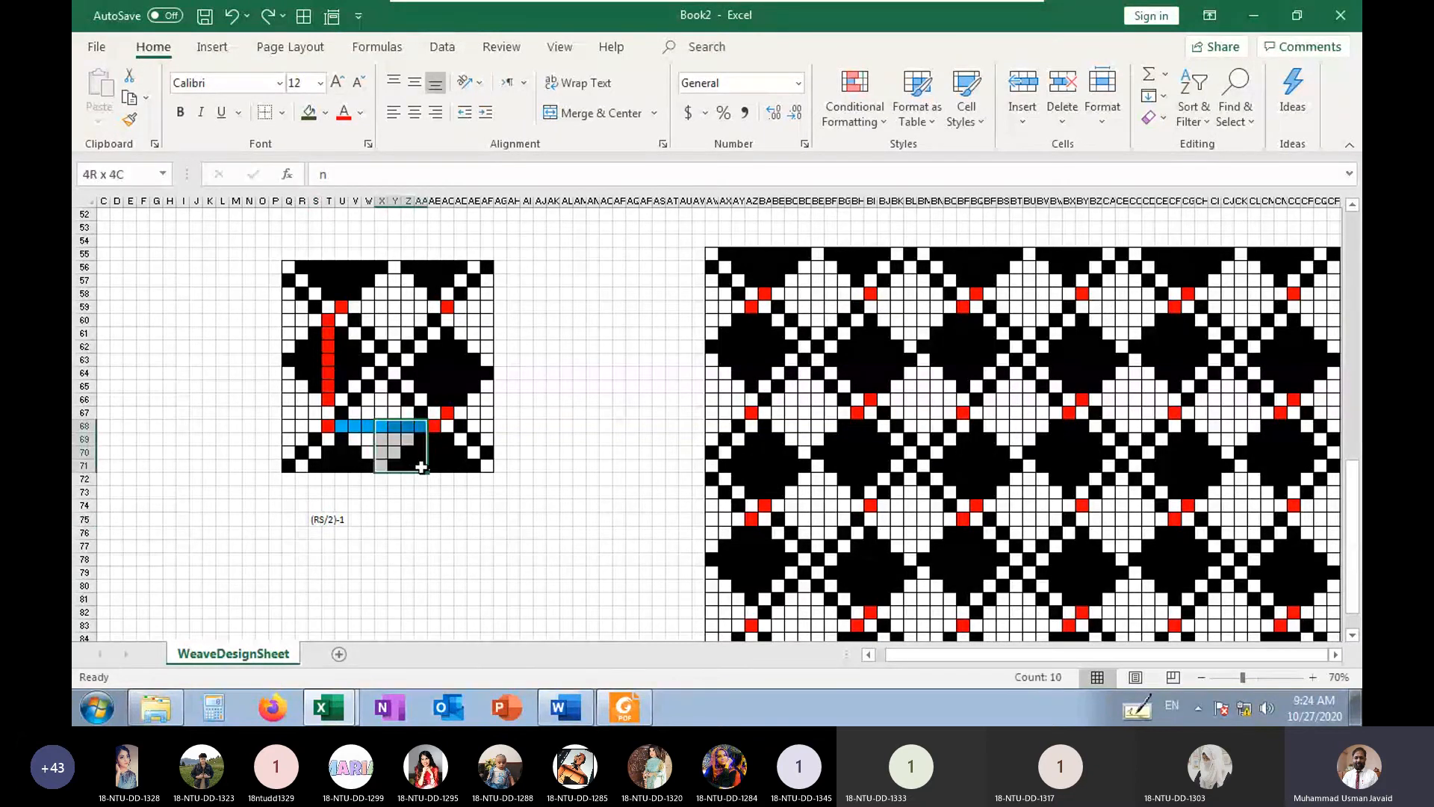
left_click(407, 518)
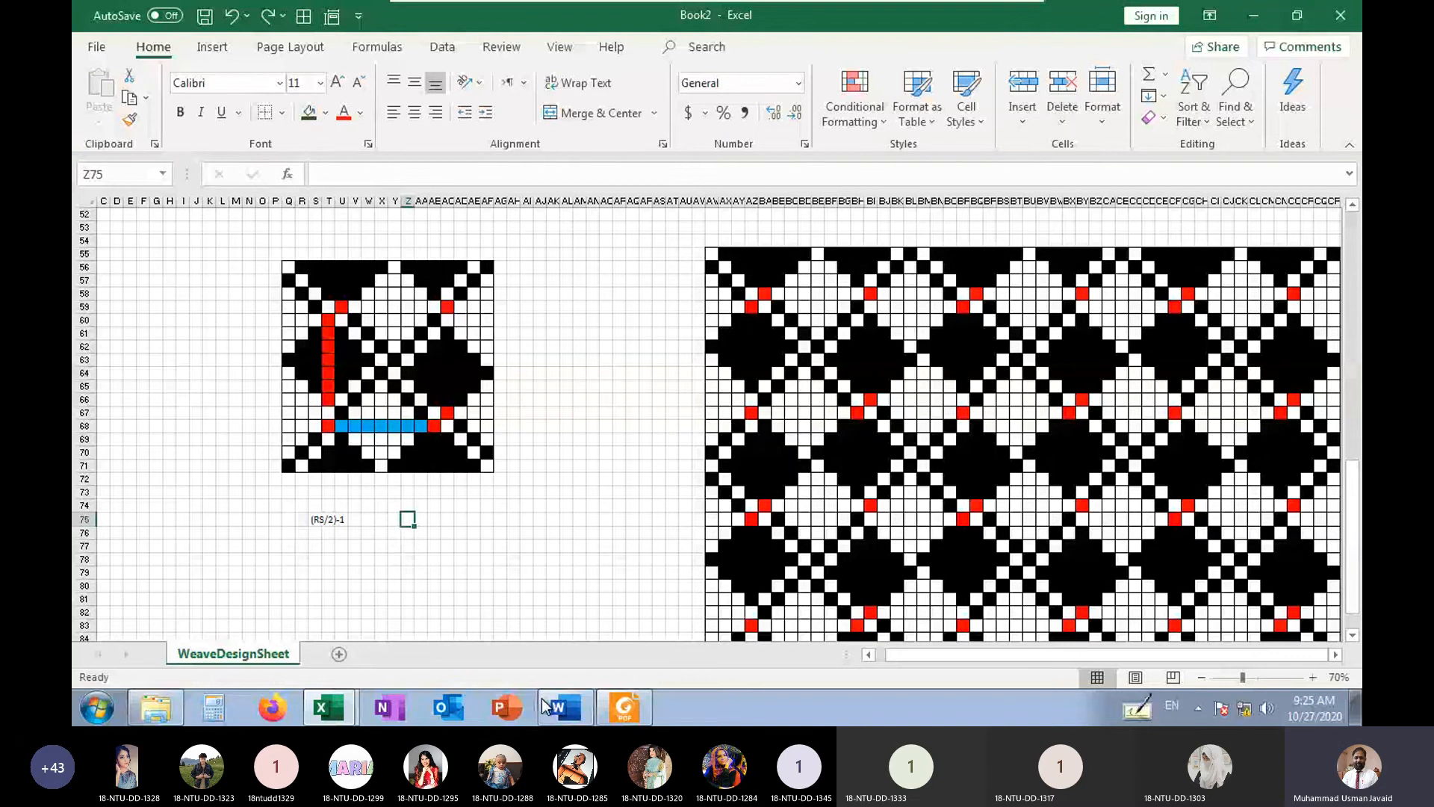
Minimize the virtual machine, switch to the Microsoft Teams meeting and stop sharing the screen
left_click(956, 17)
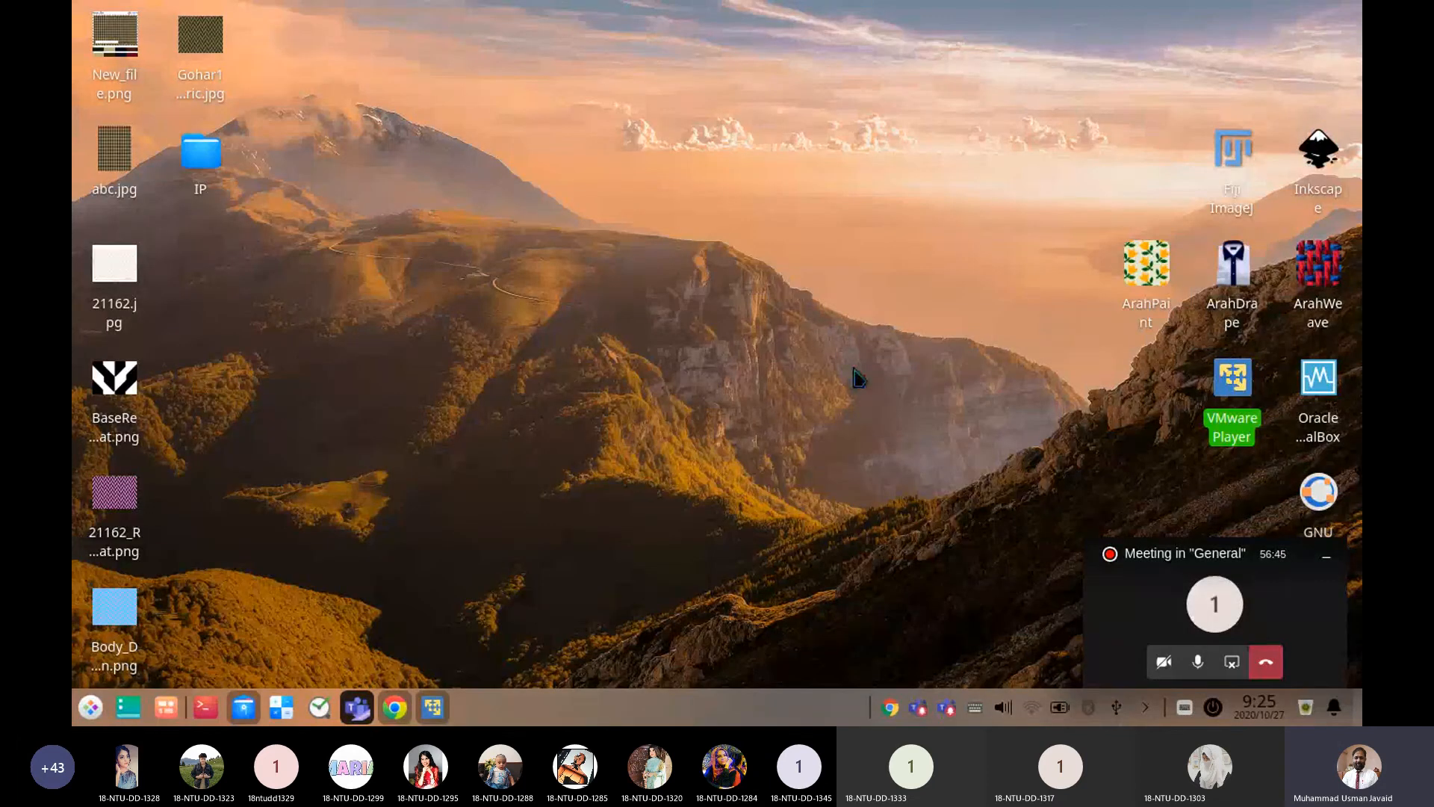
left_click(357, 707)
mouse_move(523, 643)
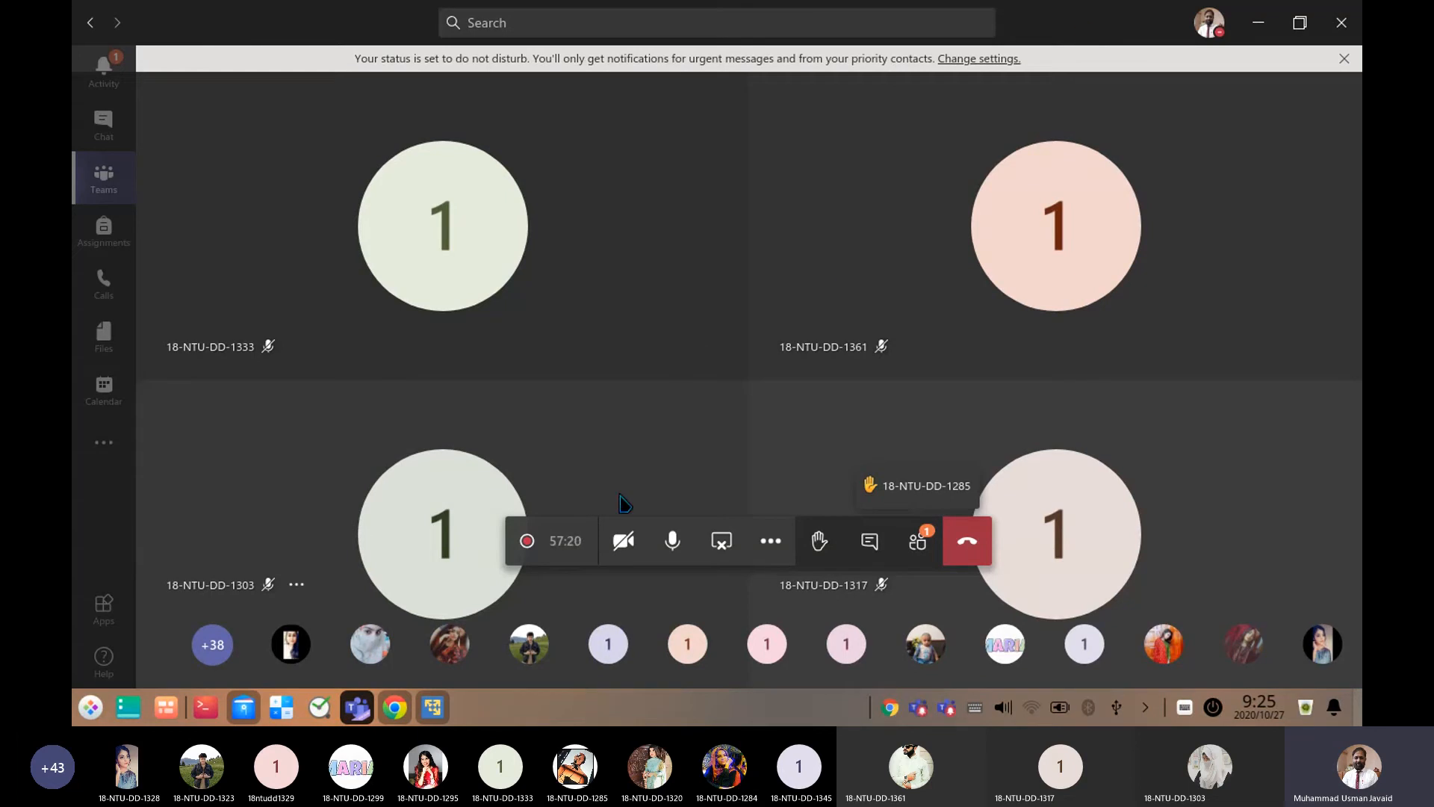
left_click(723, 544)
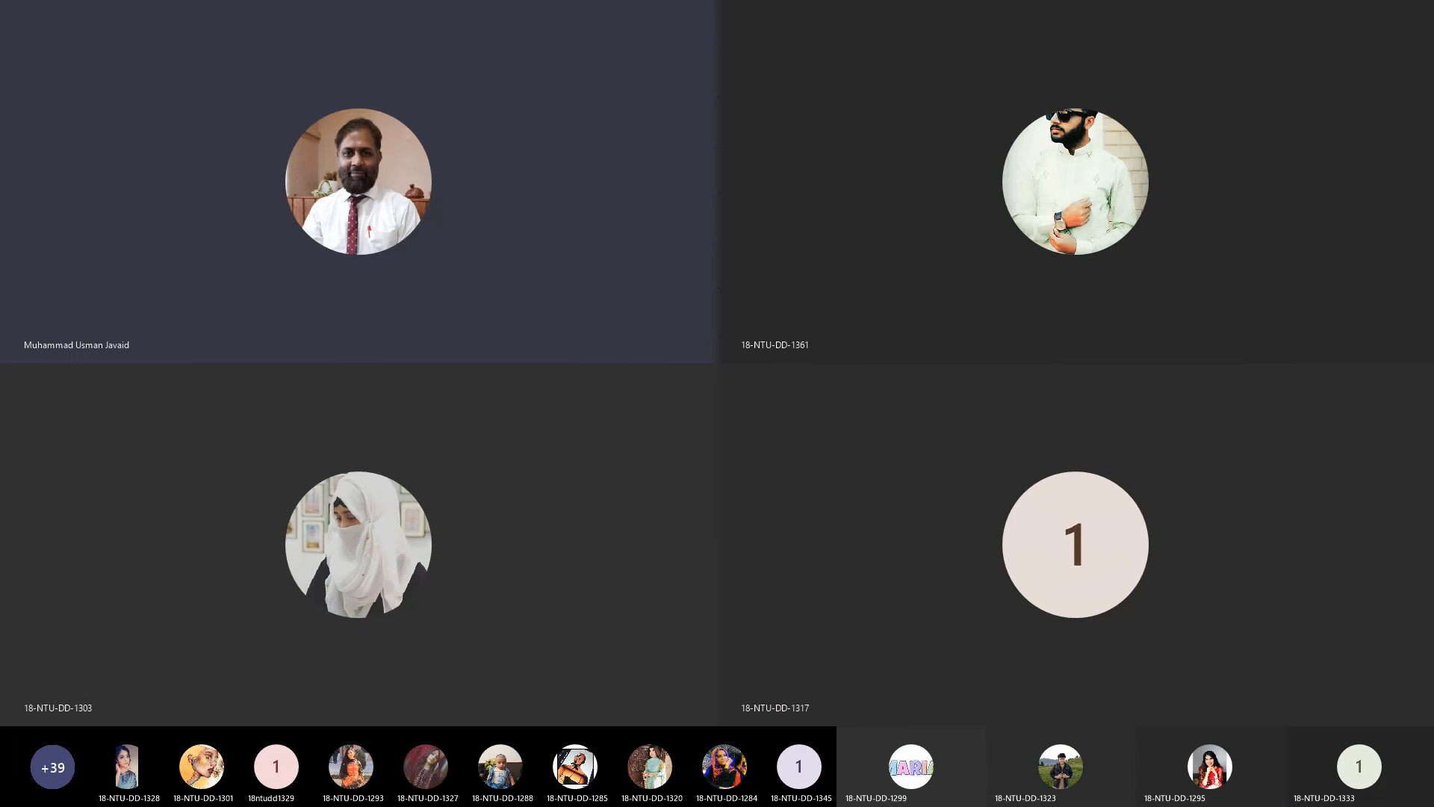